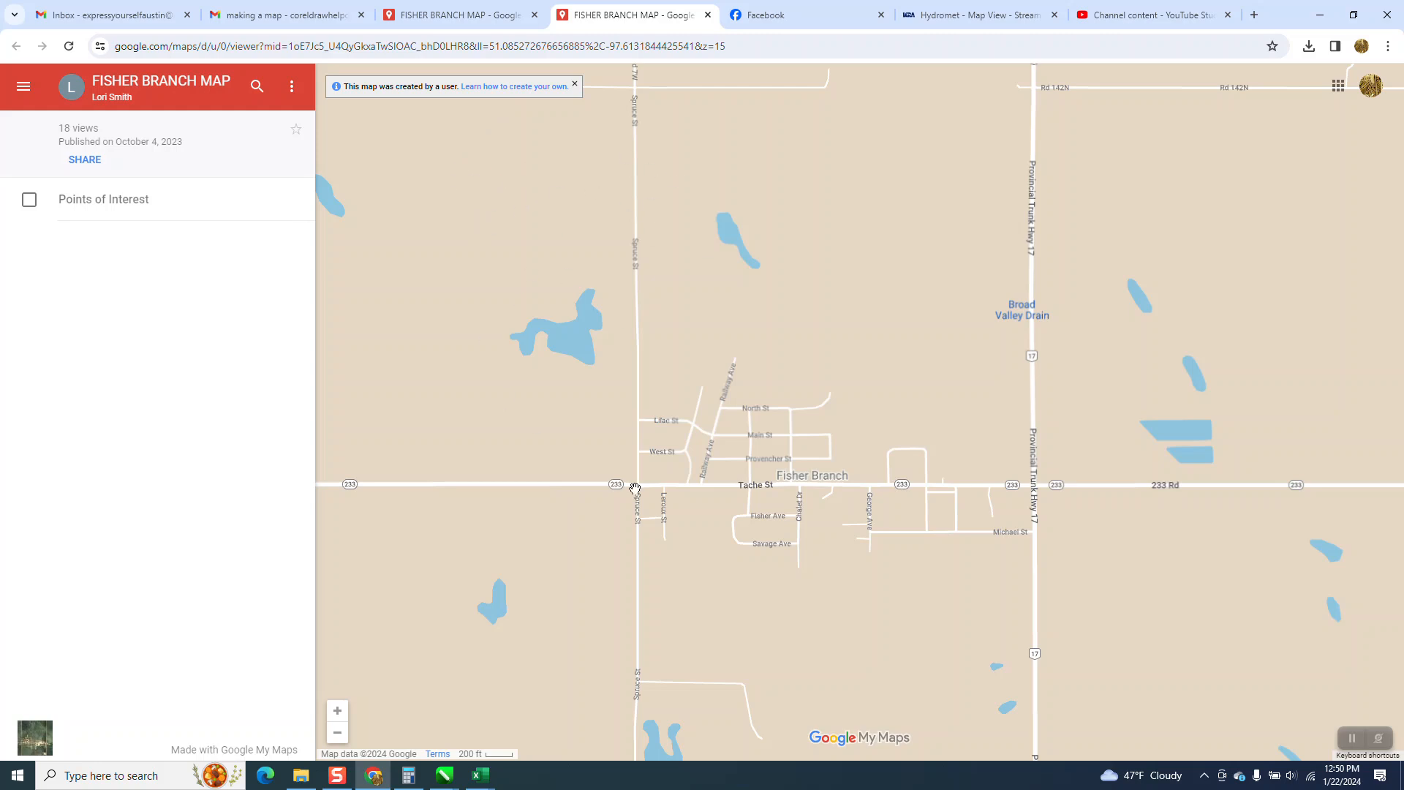
- Switch to the Untitled-1 document in CorelDRAW and examine the streets and labels on the marked and unmarked town maps
{"action": "mouse_move", "coordinate": [445, 775]}
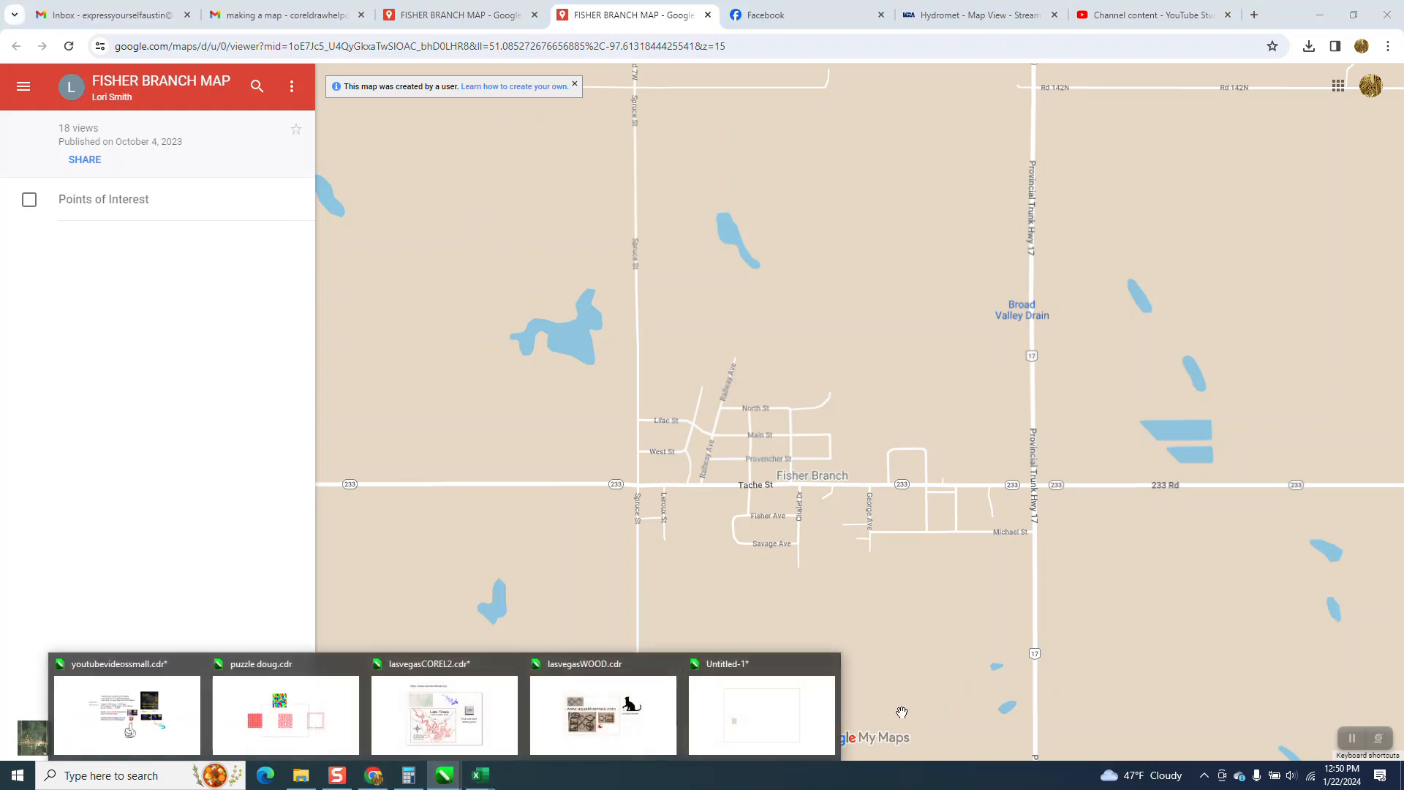
{"action": "left_click", "coordinate": [792, 711]}
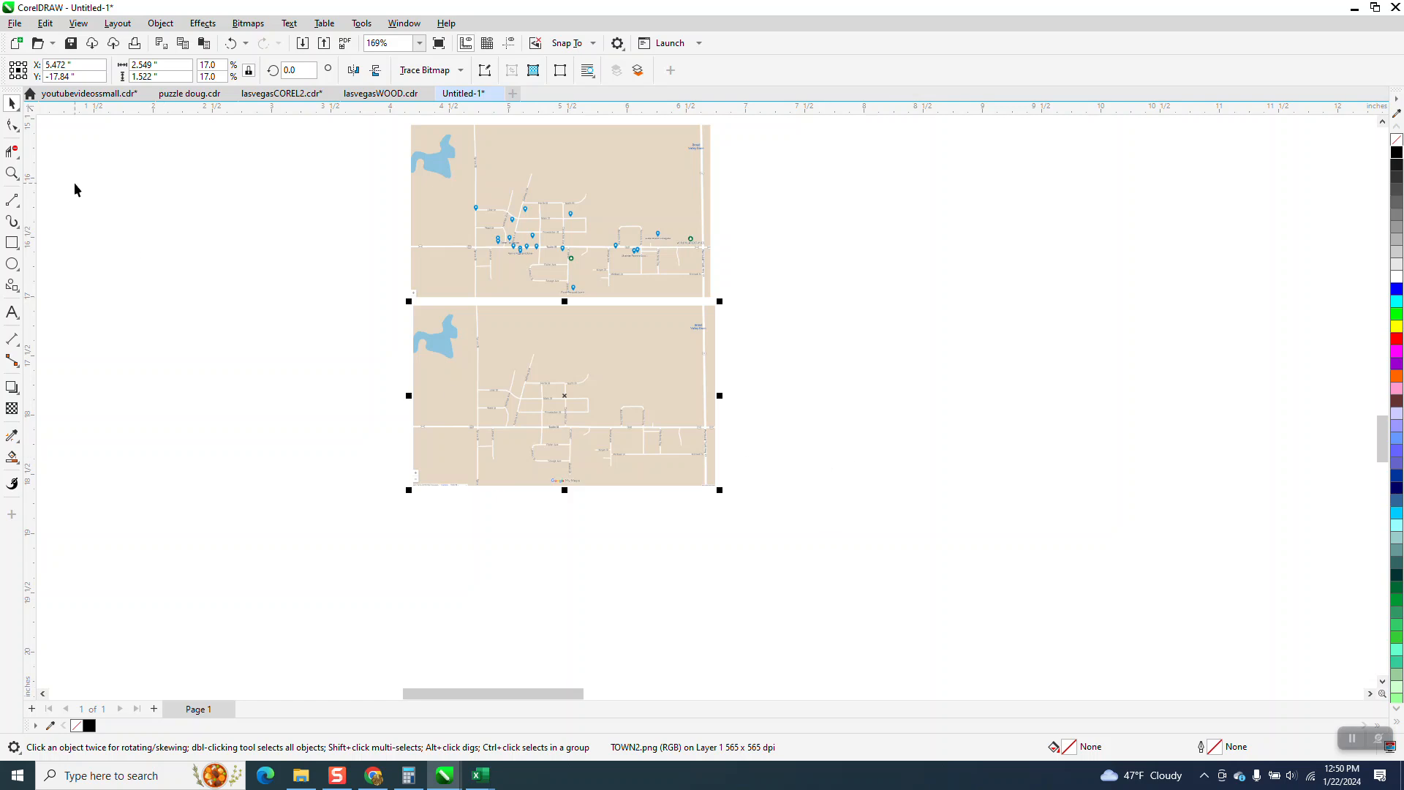
{"action": "left_click", "coordinate": [12, 173]}
{"action": "left_click_drag", "start_coordinate": [402, 321], "coordinate": [762, 494]}
{"action": "scroll", "coordinate": [803, 510], "scroll_direction": "down", "scroll_amount": 3}
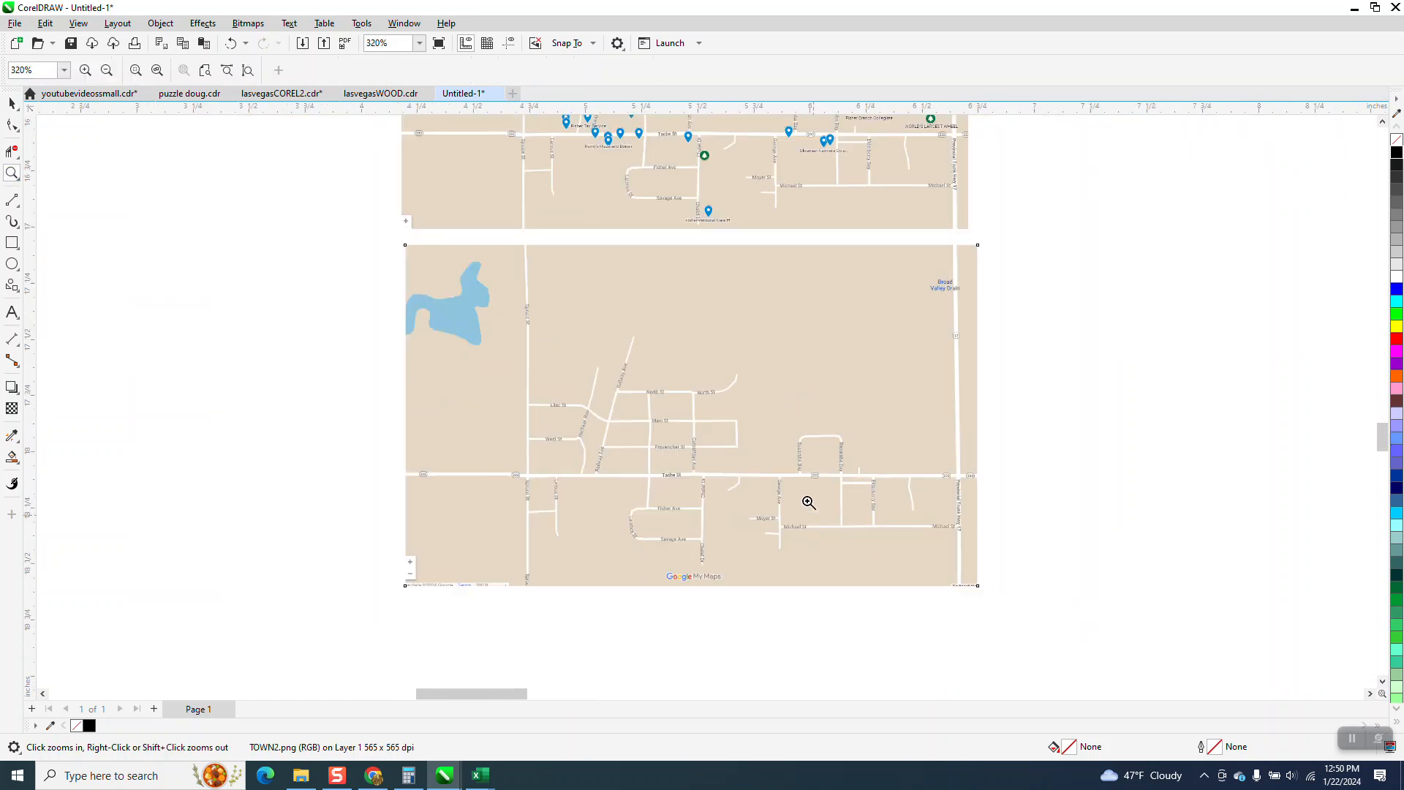
{"action": "left_click_drag", "start_coordinate": [591, 155], "coordinate": [788, 265]}
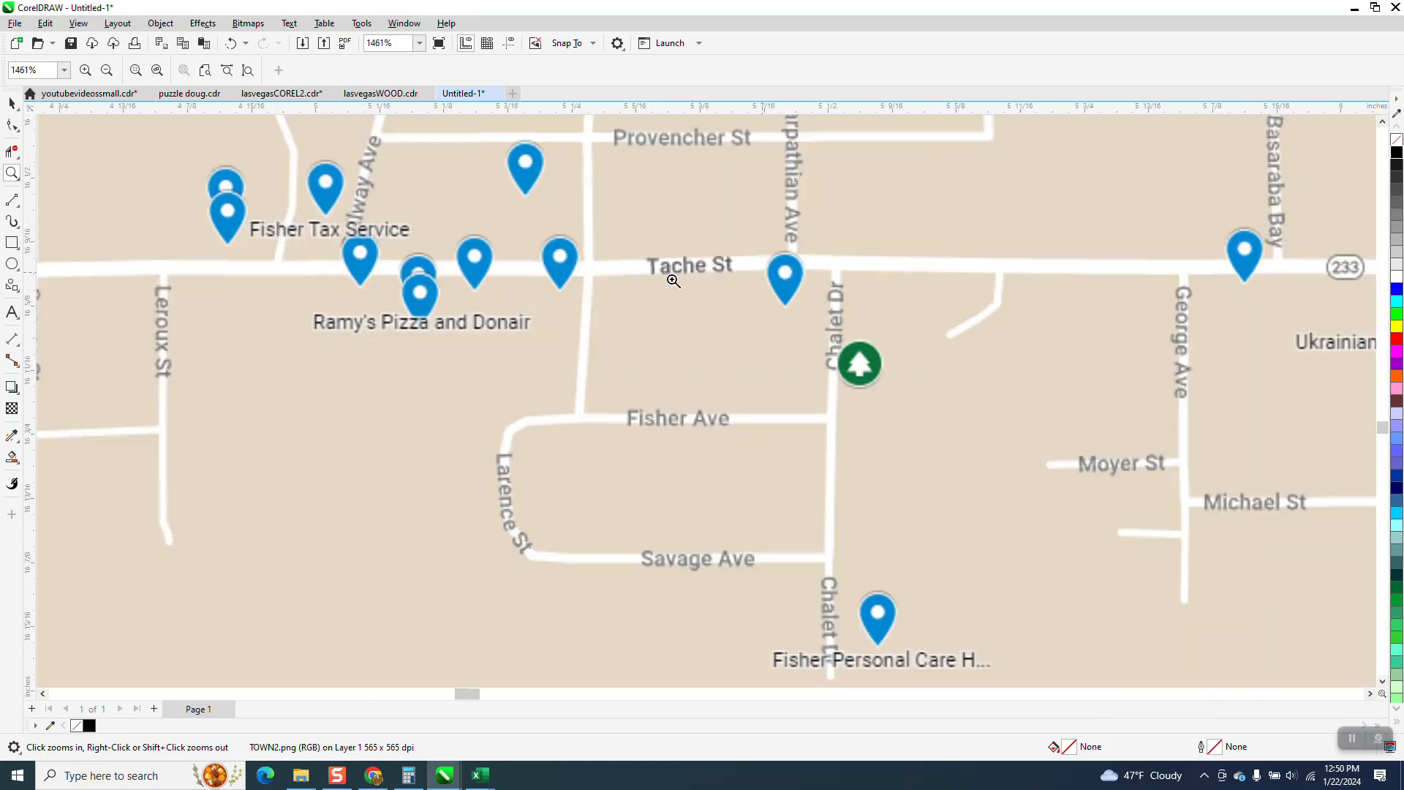
{"action": "scroll", "coordinate": [653, 272], "scroll_direction": "down", "scroll_amount": 2}
{"action": "scroll", "coordinate": [653, 271], "scroll_direction": "down", "scroll_amount": 2}
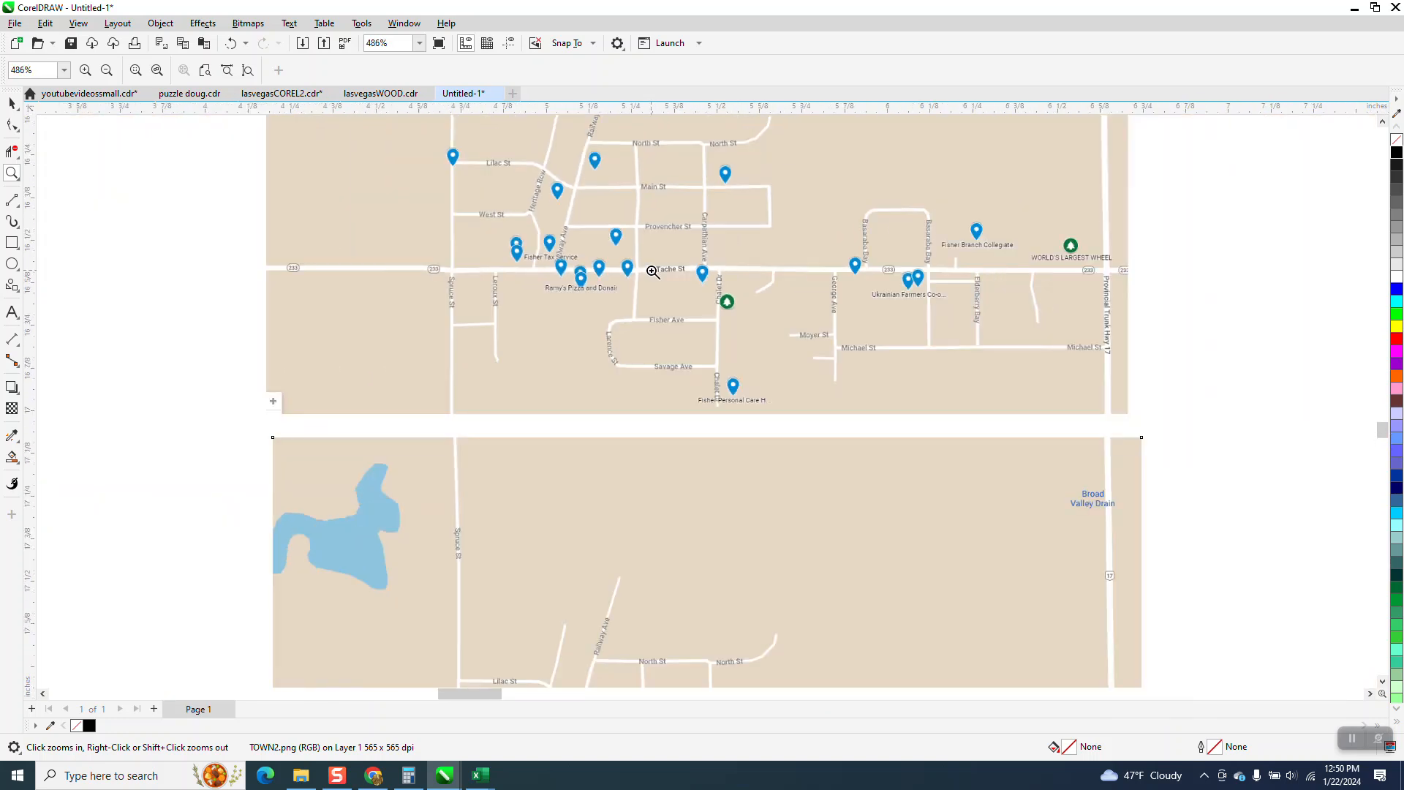
{"action": "scroll", "coordinate": [653, 271], "scroll_direction": "down", "scroll_amount": 2}
{"action": "left_click_drag", "start_coordinate": [620, 472], "coordinate": [670, 542]}
{"action": "scroll", "coordinate": [658, 458], "scroll_direction": "down", "scroll_amount": 6}
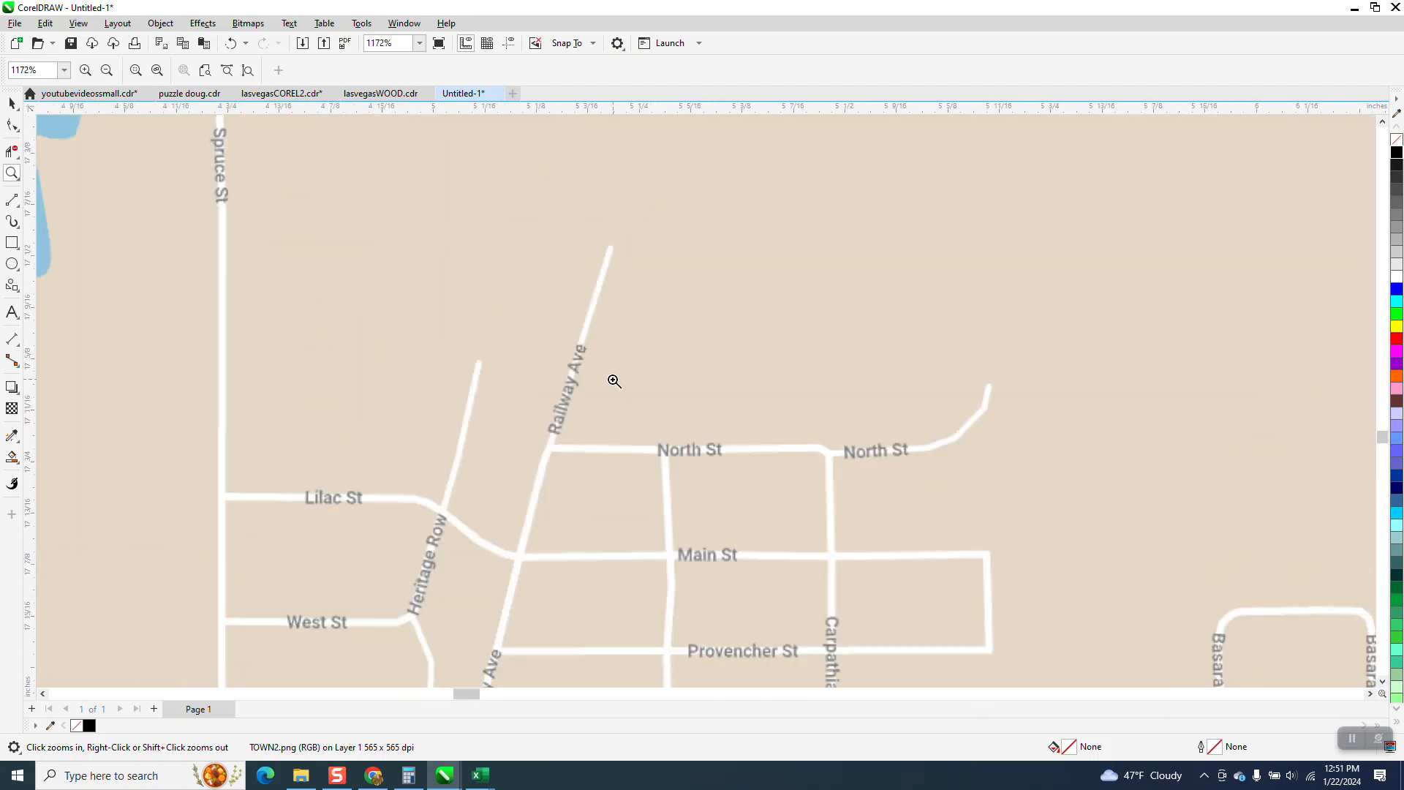
{"action": "scroll", "coordinate": [615, 381], "scroll_direction": "down", "scroll_amount": 6}
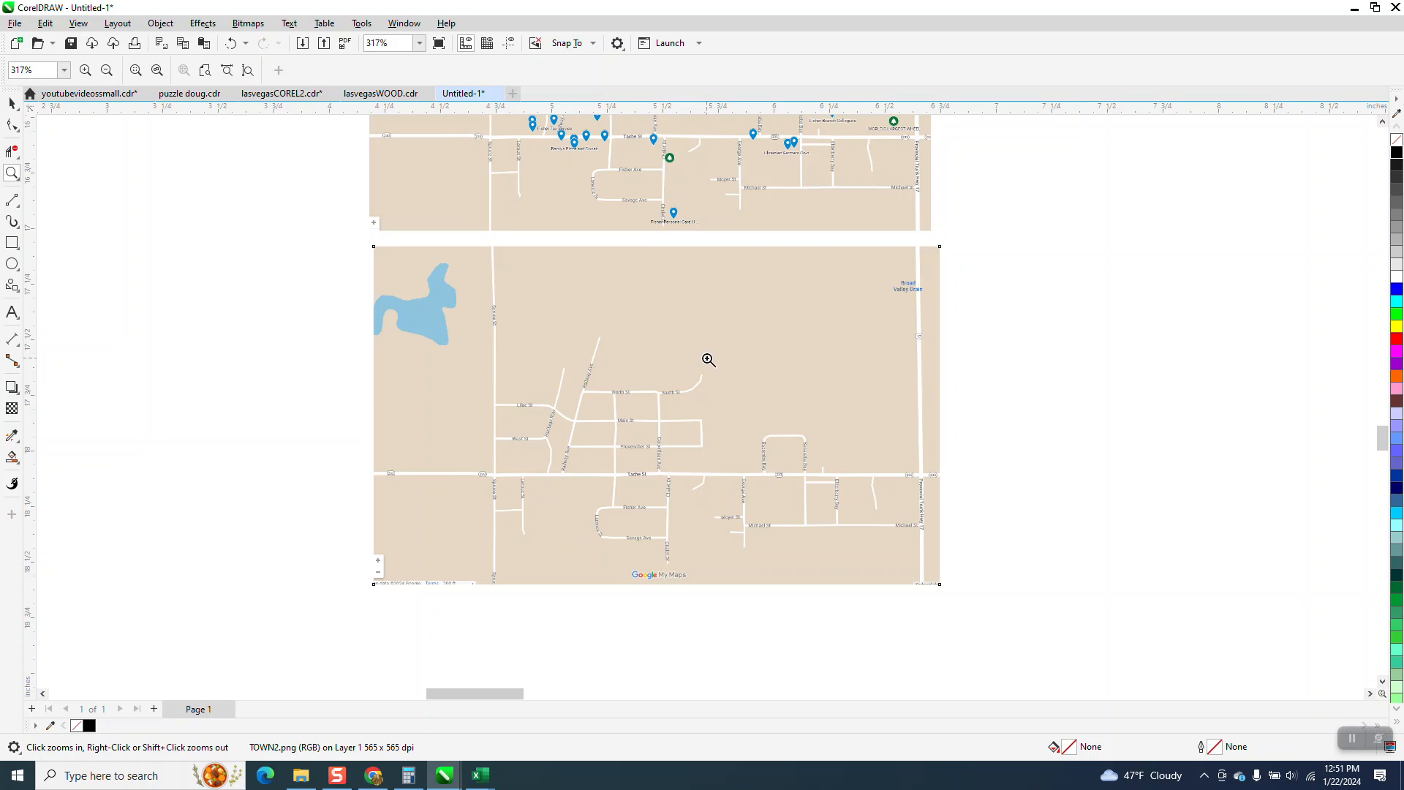
- Draw a straight two-point line about 2.55 inches long along Tache St, across the full width of the lower map
{"action": "left_click", "coordinate": [21, 210]}
{"action": "left_click", "coordinate": [91, 220]}
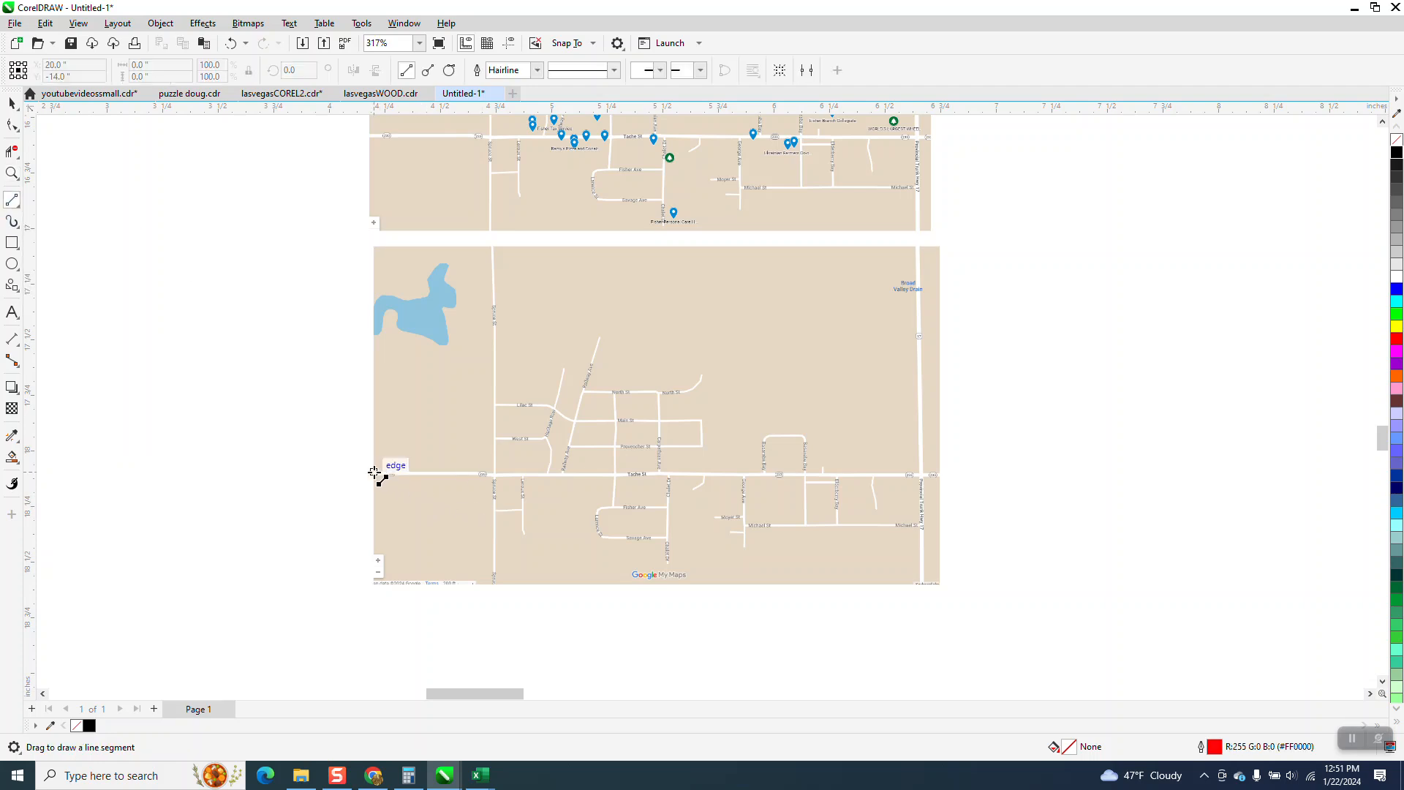
{"action": "left_click_drag", "start_coordinate": [374, 474], "coordinate": [940, 476]}
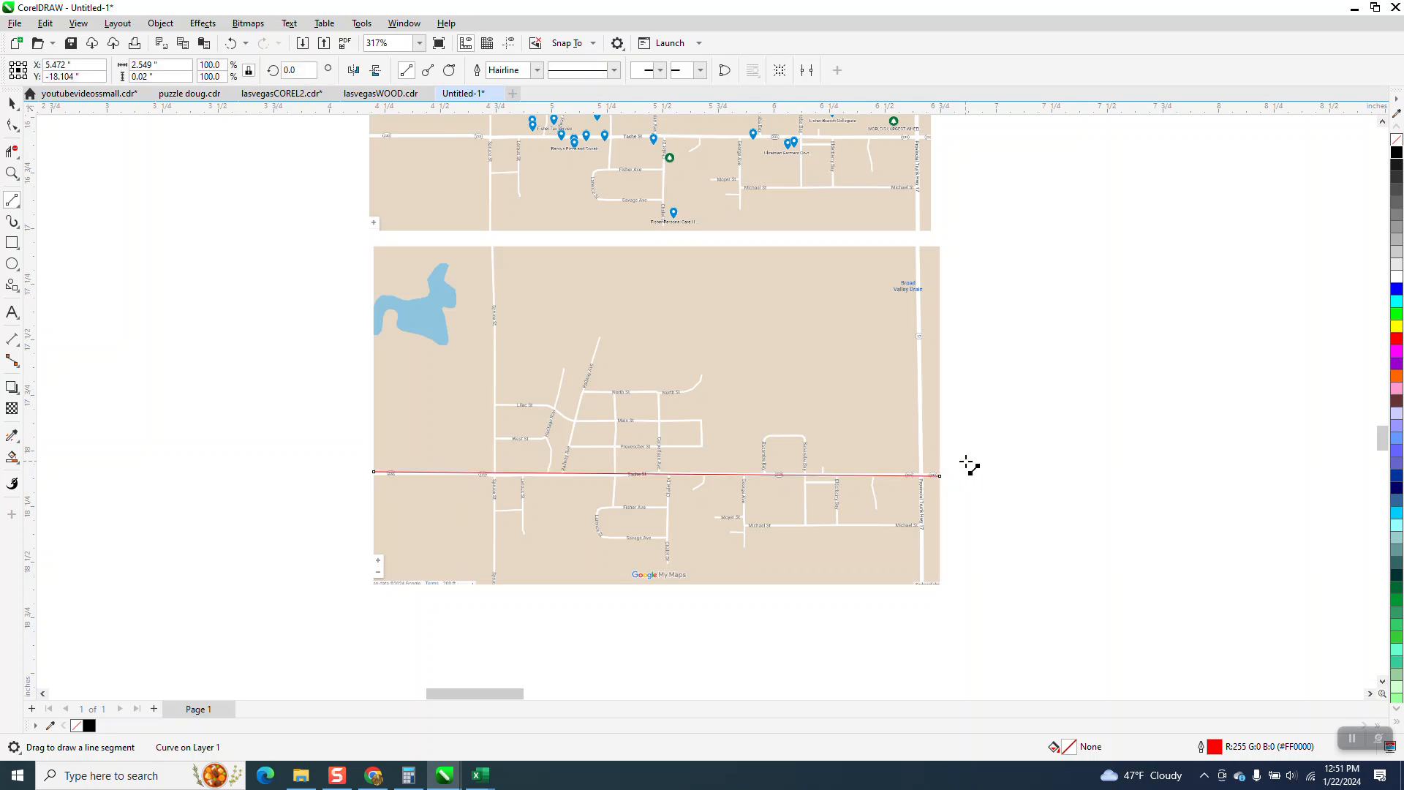
- Set the outline width units of the Tache St line to points
{"action": "left_click", "coordinate": [528, 70]}
{"action": "left_click", "coordinate": [539, 71]}
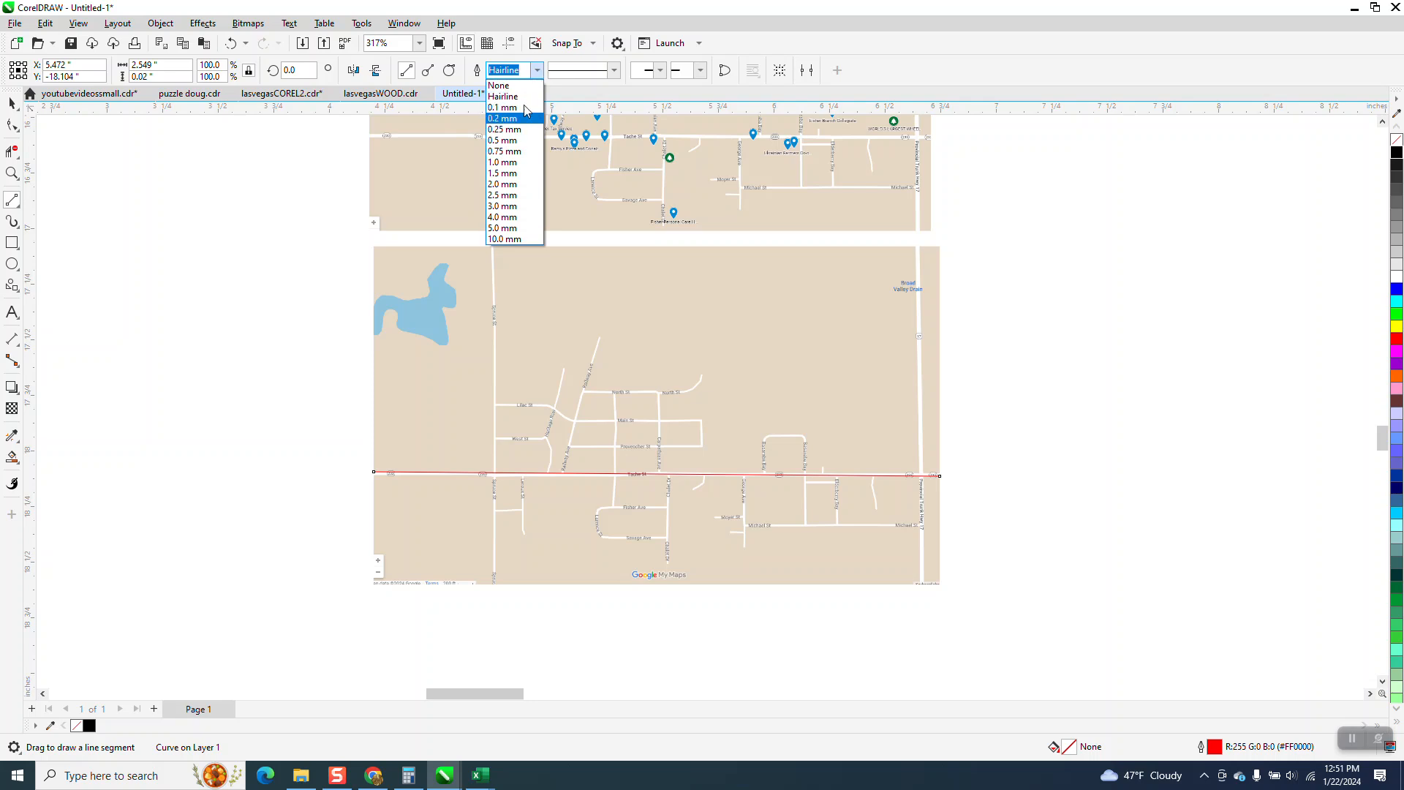
{"action": "left_click", "coordinate": [538, 73]}
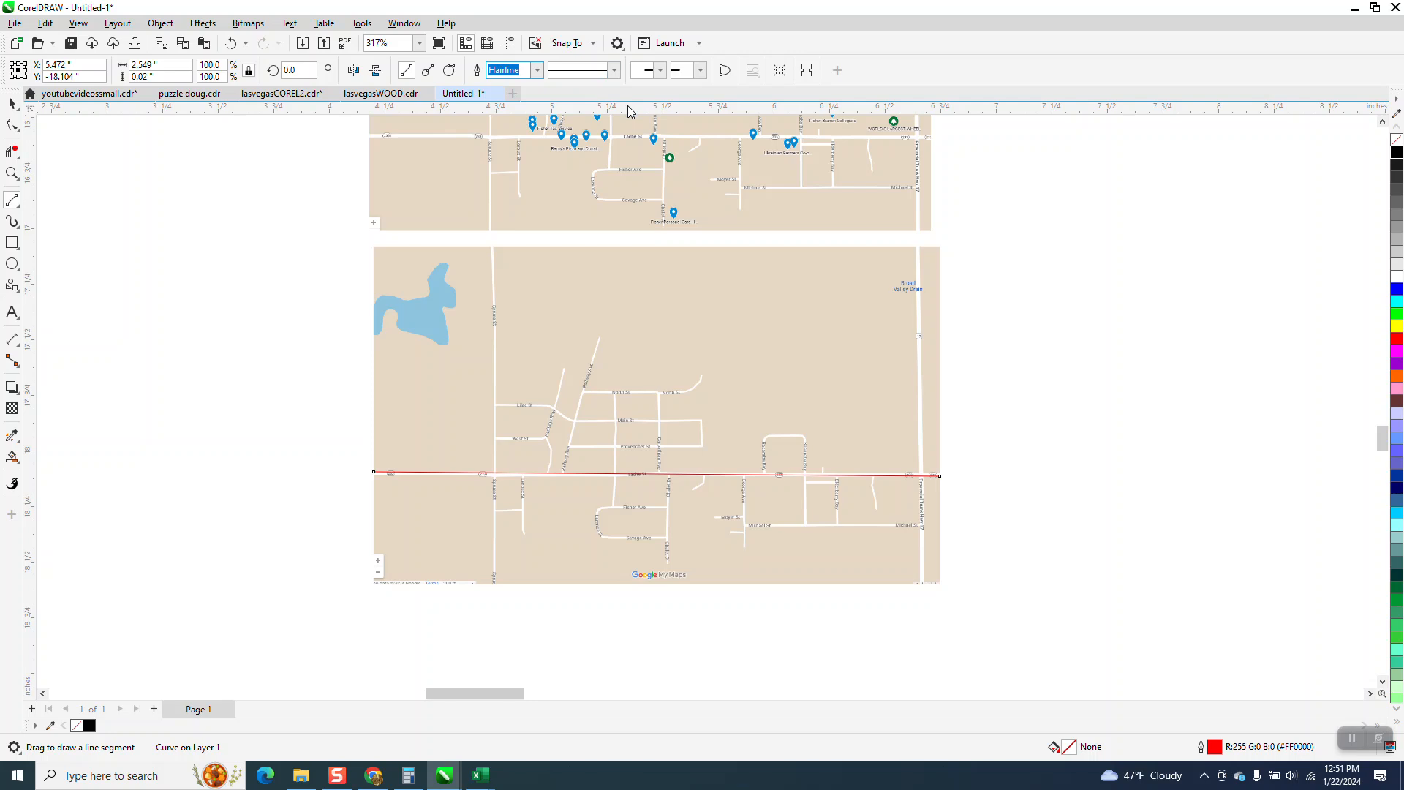
{"action": "left_click", "coordinate": [12, 103]}
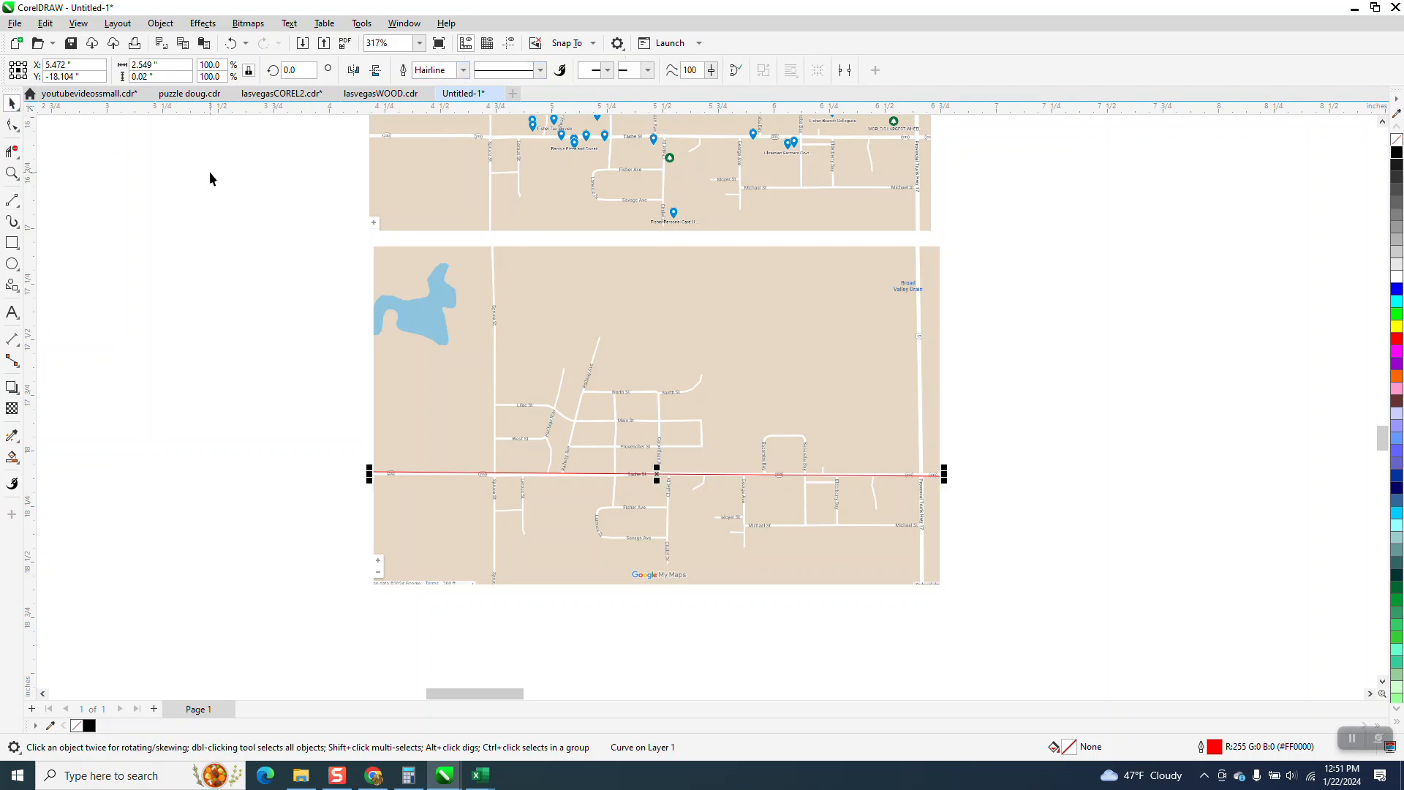
{"action": "key", "text": "F12"}
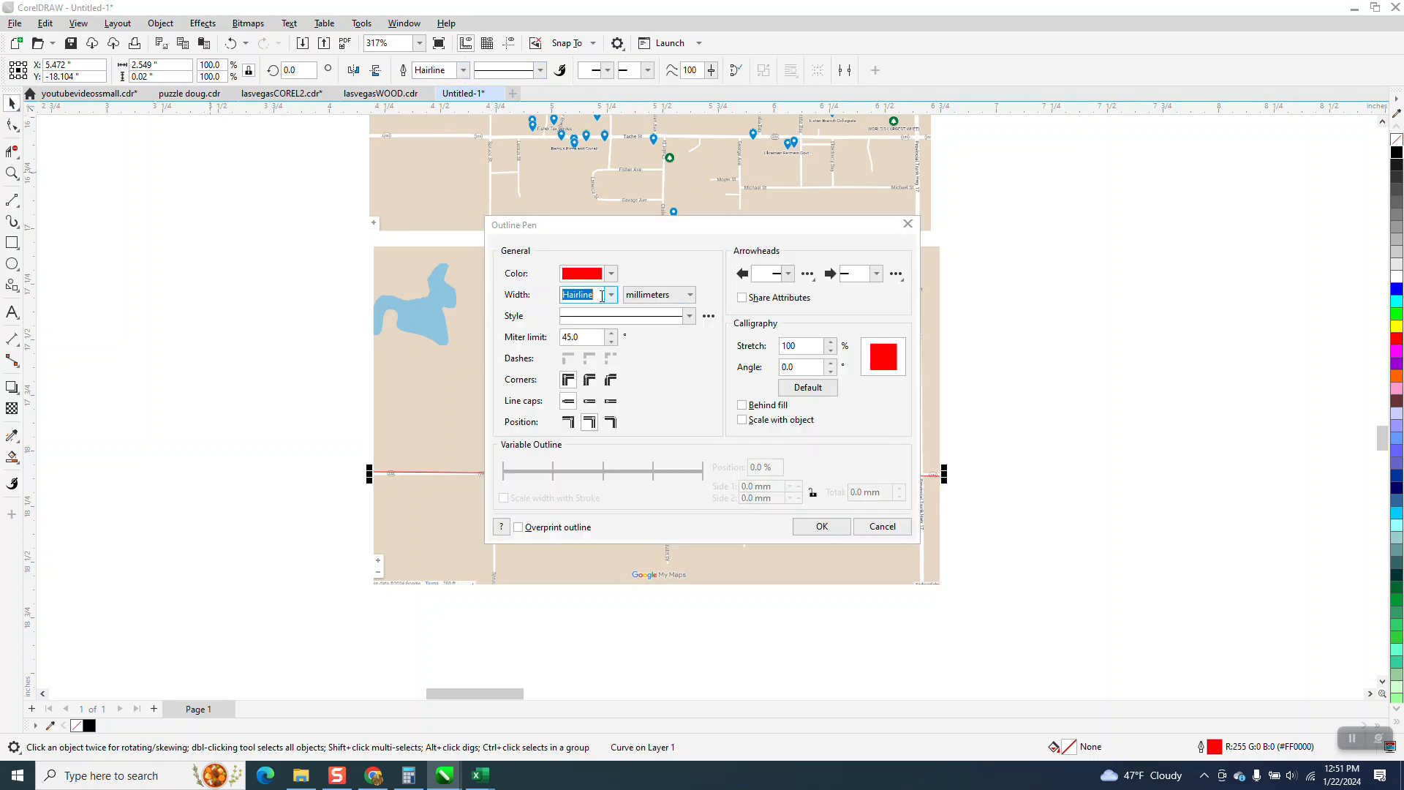
{"action": "left_click", "coordinate": [691, 295]}
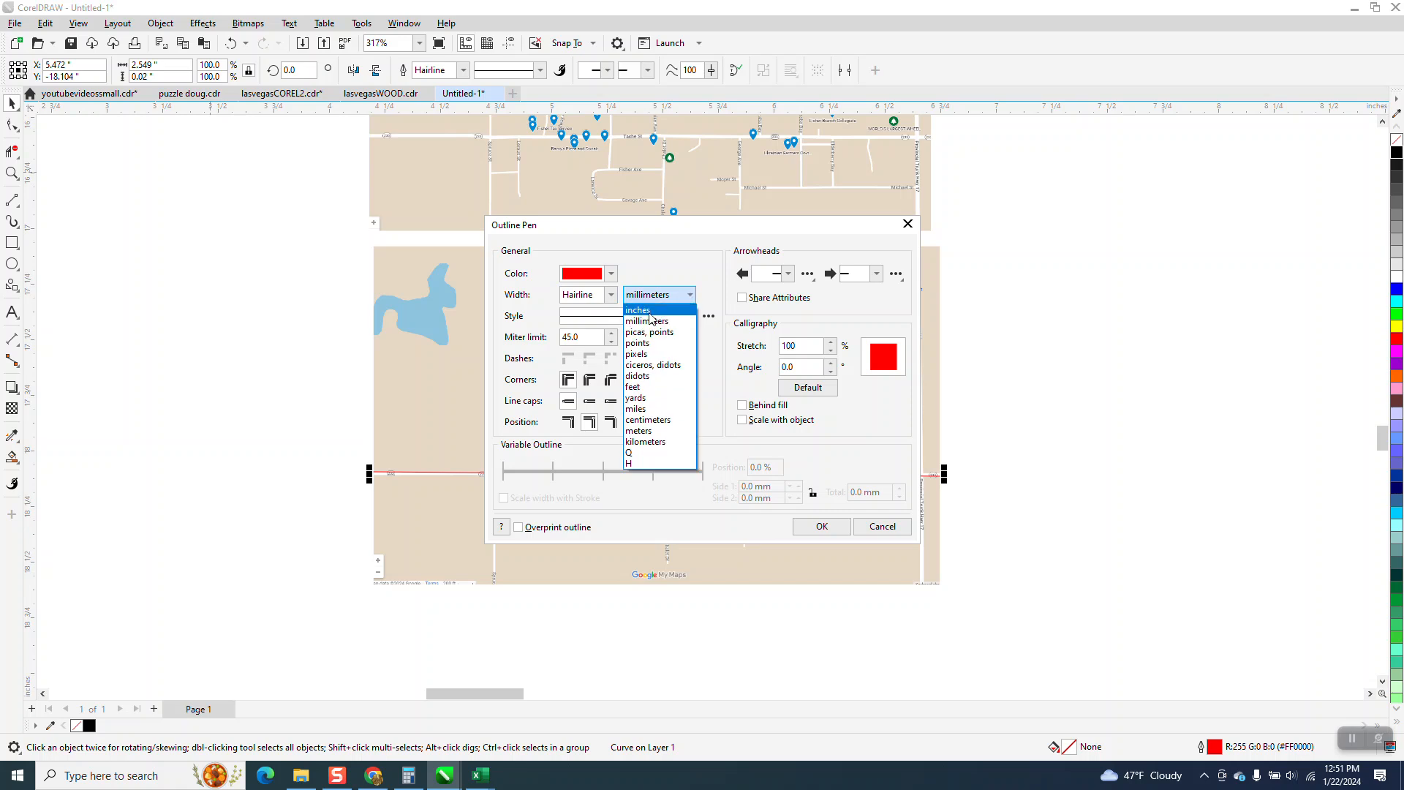
{"action": "left_click", "coordinate": [648, 344]}
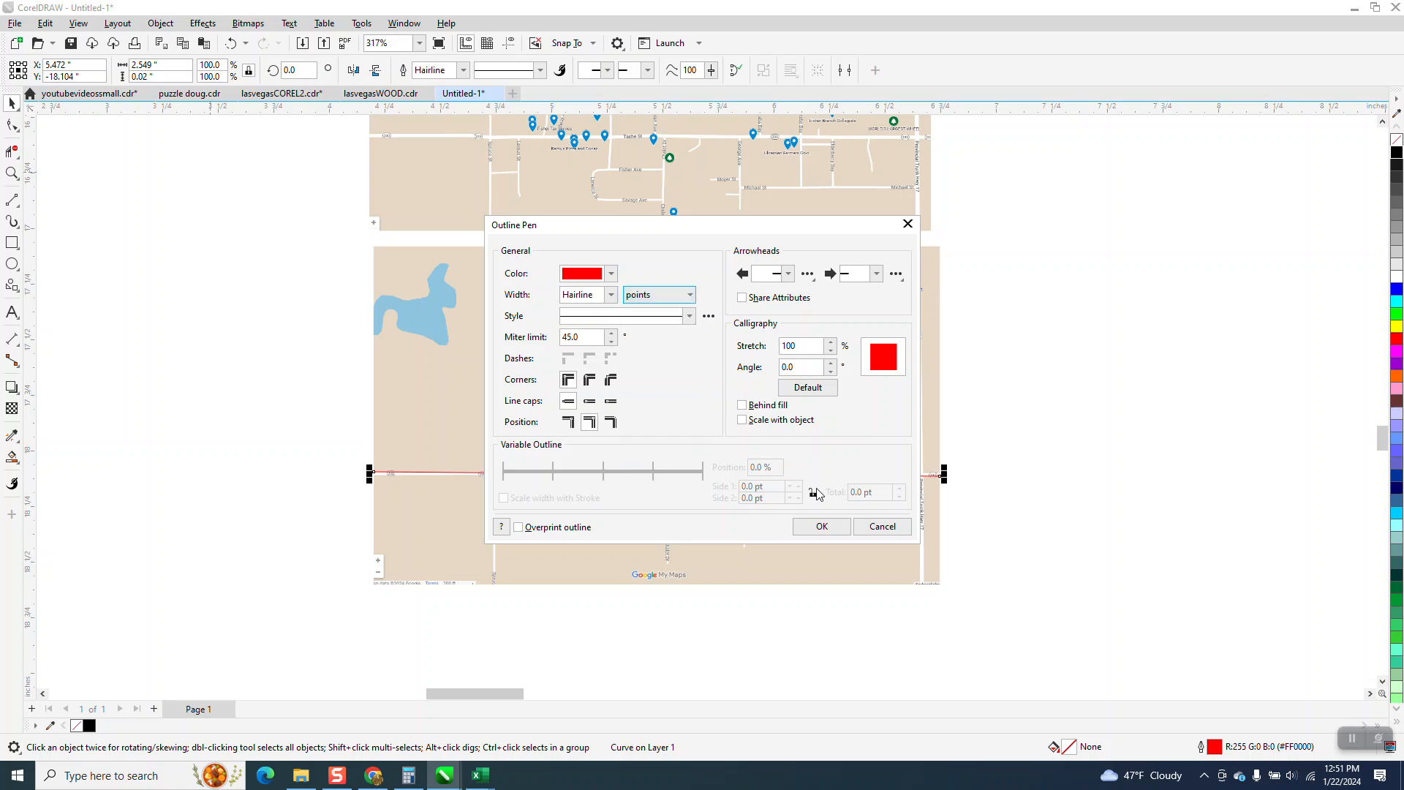
{"action": "left_click", "coordinate": [821, 527]}
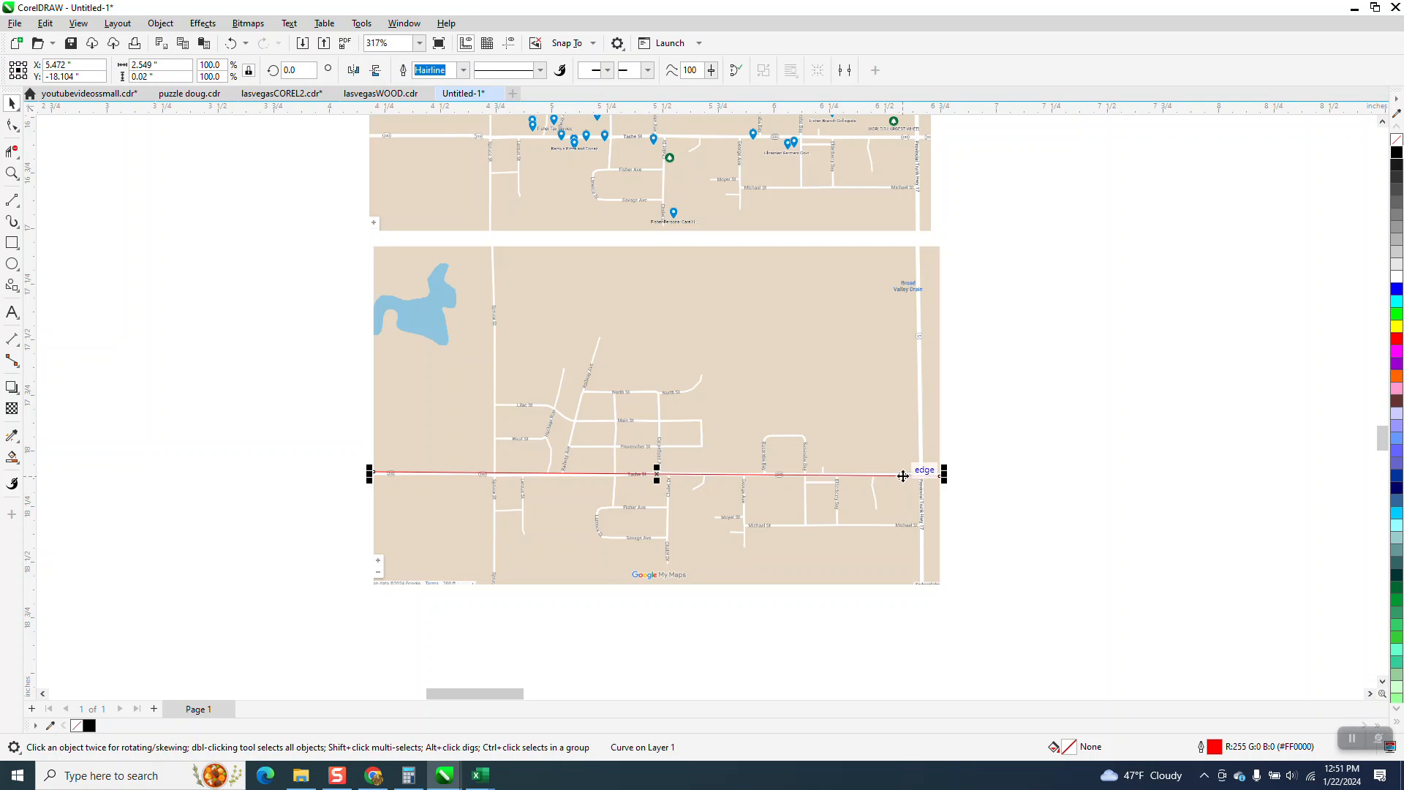
- Try a 0.5 pt outline on the Tache St line, and set its final width to 1.0 pt
{"action": "left_click", "coordinate": [463, 70]}
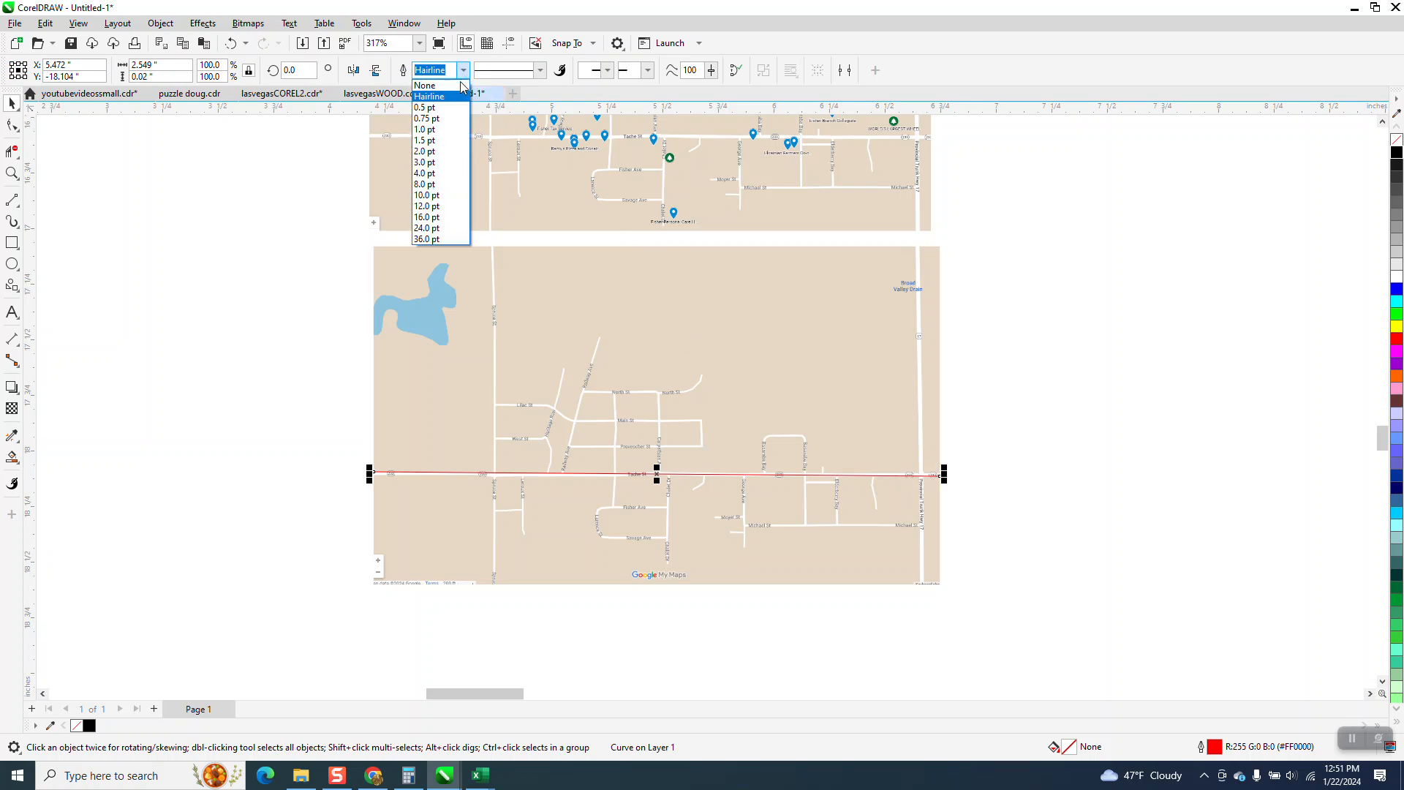
{"action": "left_click", "coordinate": [435, 109]}
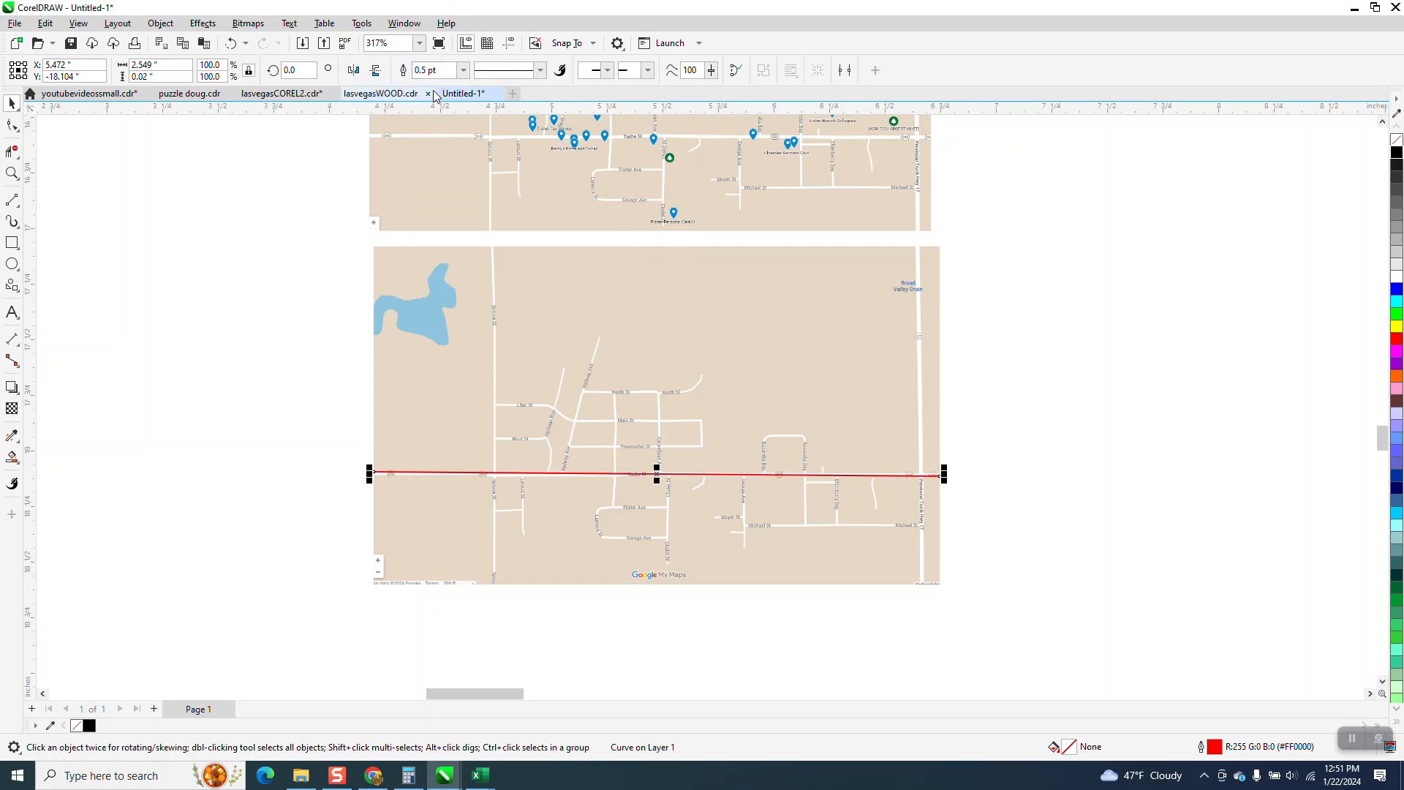
{"action": "left_click", "coordinate": [463, 72]}
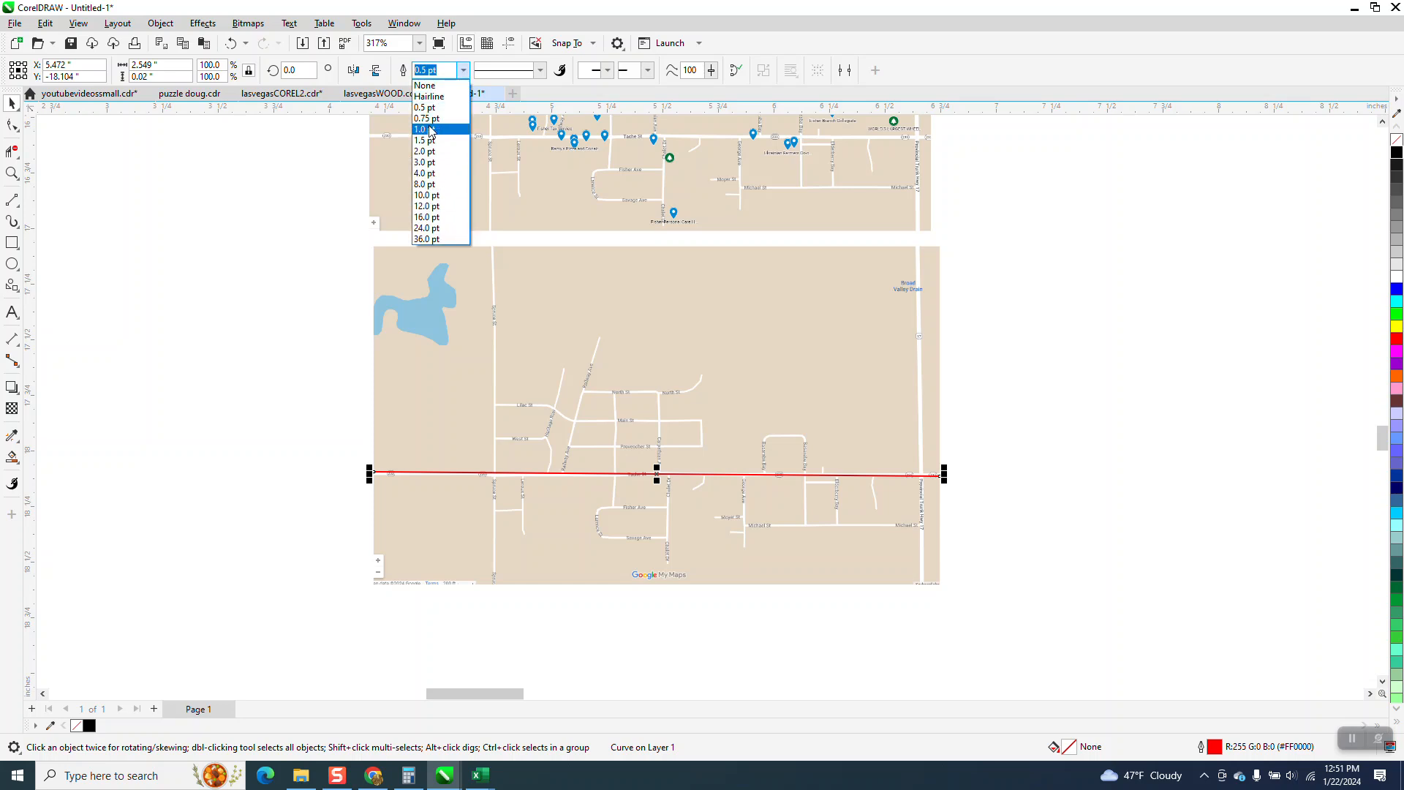
{"action": "left_click", "coordinate": [430, 130]}
{"action": "left_click", "coordinate": [12, 172]}
{"action": "left_click_drag", "start_coordinate": [332, 408], "coordinate": [1088, 587]}
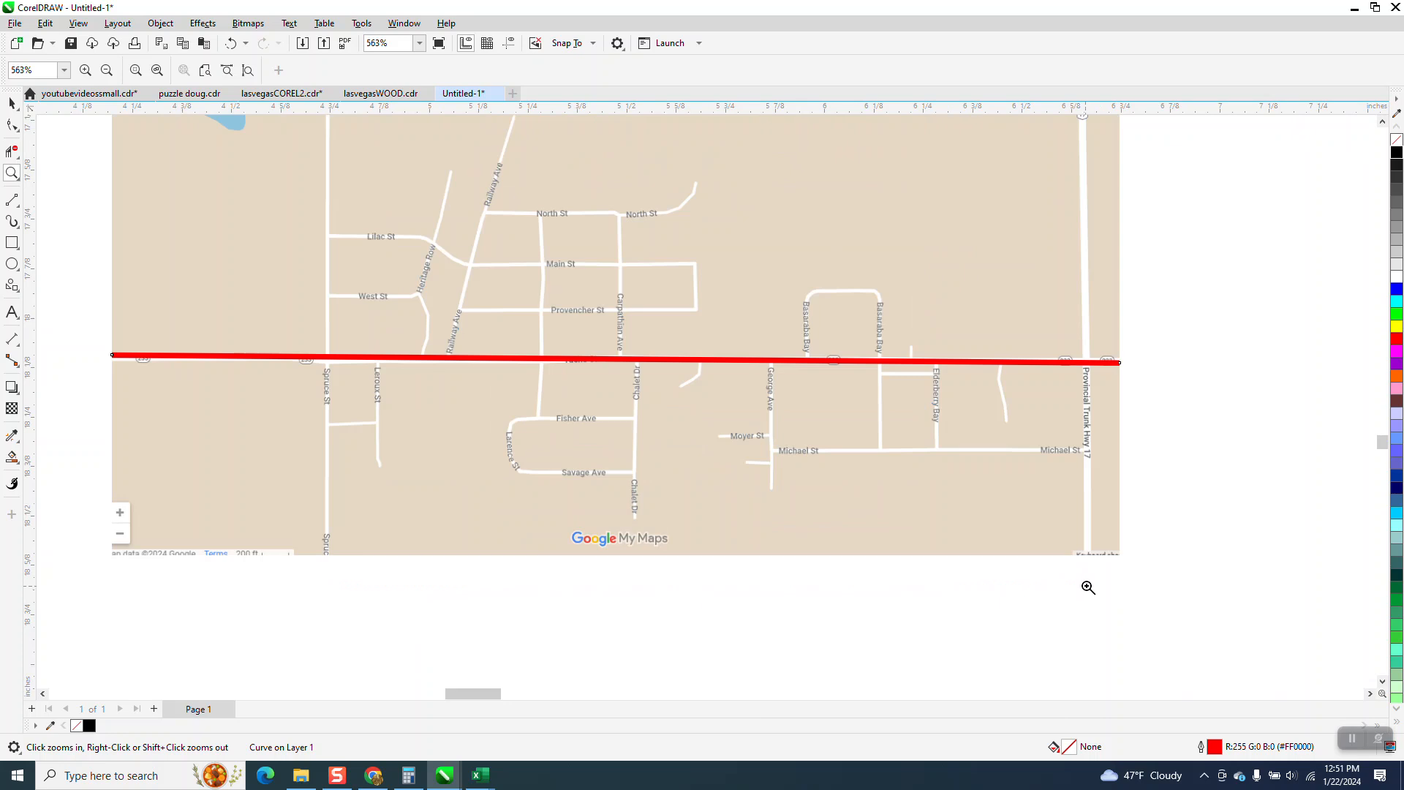
- Draw a vertical two-point line about 1.52 inches long along Spruce St, over the full height of the lower map
{"action": "scroll", "coordinate": [773, 510], "scroll_direction": "down", "scroll_amount": 1}
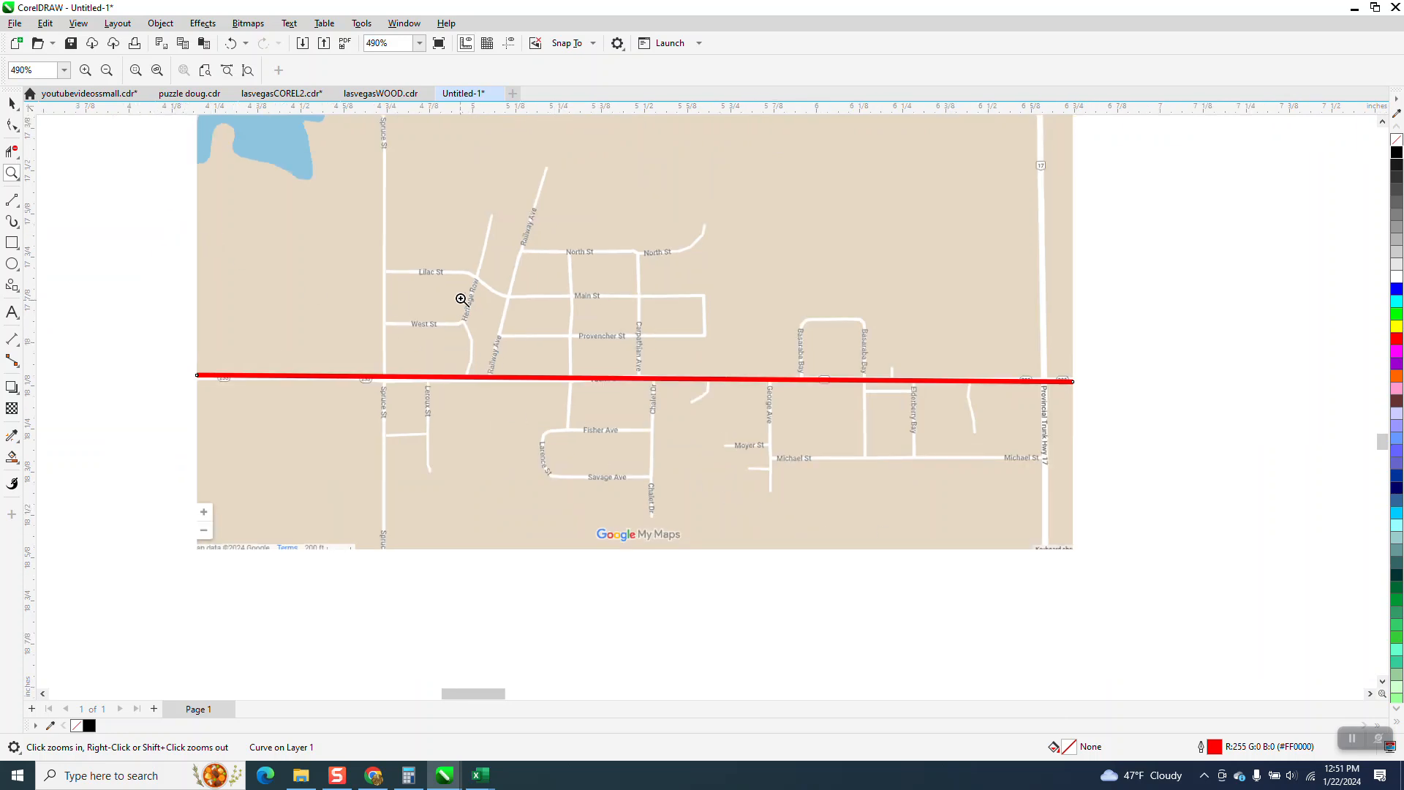
{"action": "scroll", "coordinate": [447, 404], "scroll_direction": "down", "scroll_amount": 2}
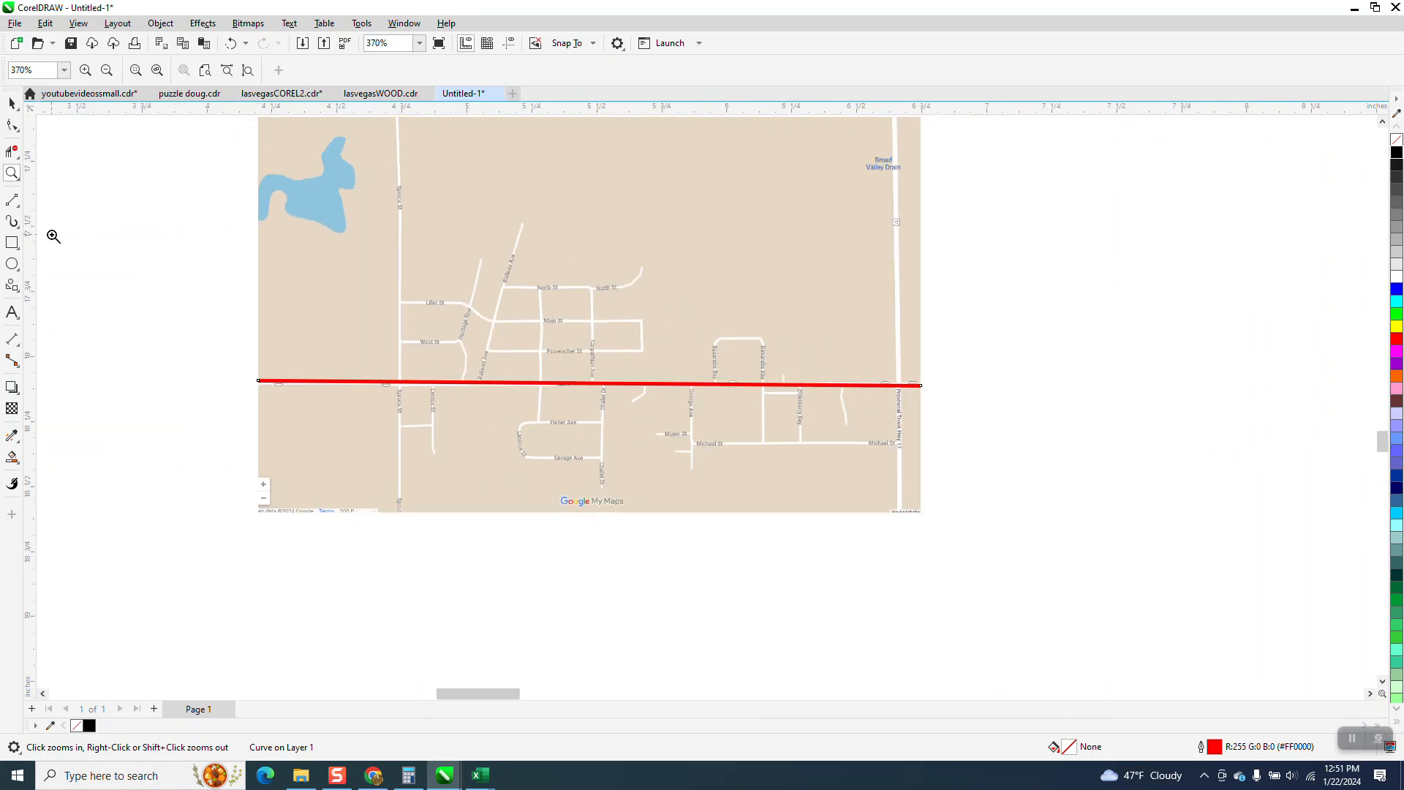
{"action": "left_click", "coordinate": [20, 209]}
{"action": "left_click", "coordinate": [59, 217]}
{"action": "left_click_drag", "start_coordinate": [400, 117], "coordinate": [398, 512]}
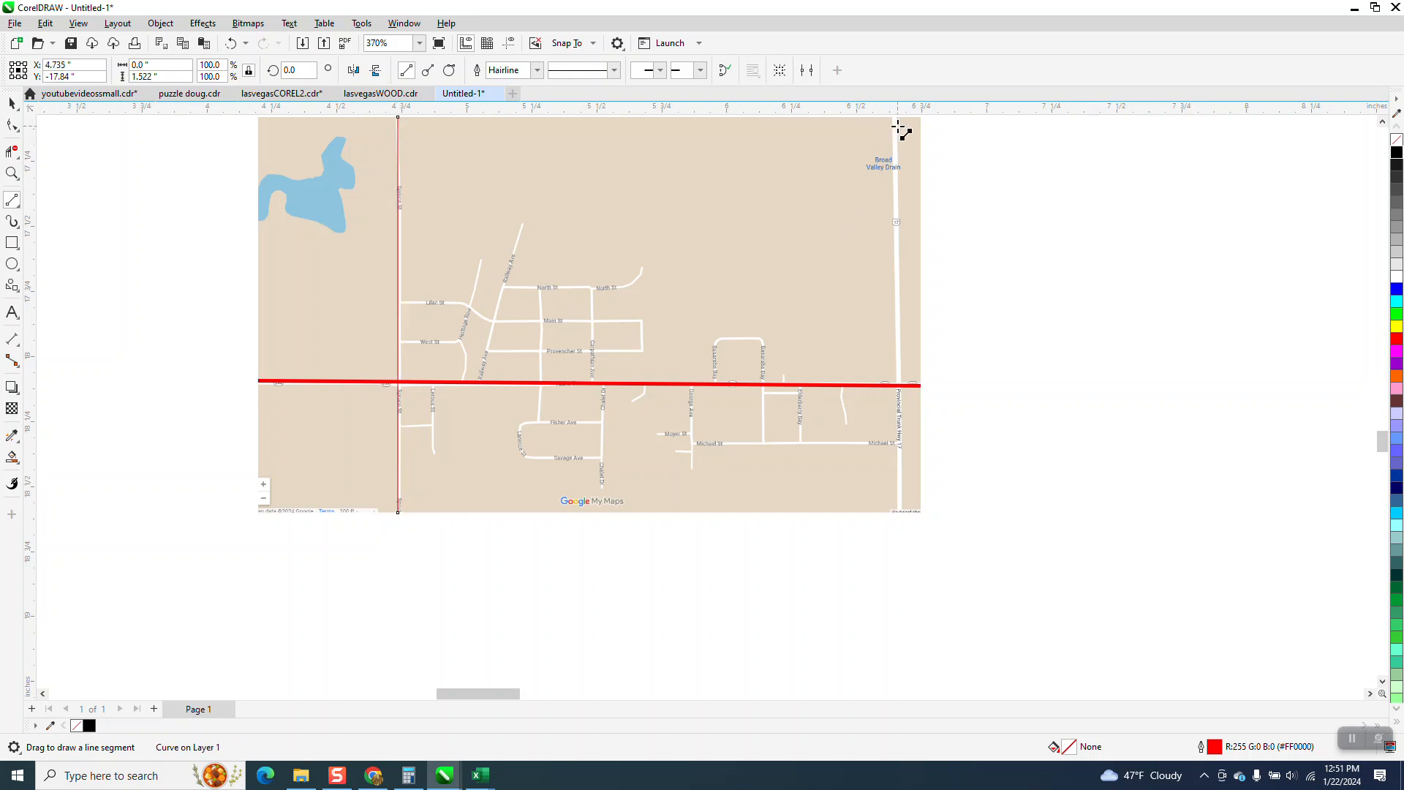
- Draw a line about 1.52 inches long along Provincial Trunk Hwy 17 and set its outline width to 1.0 pt
{"action": "left_click_drag", "start_coordinate": [897, 119], "coordinate": [904, 512]}
{"action": "left_click", "coordinate": [537, 70]}
{"action": "left_click", "coordinate": [508, 130]}
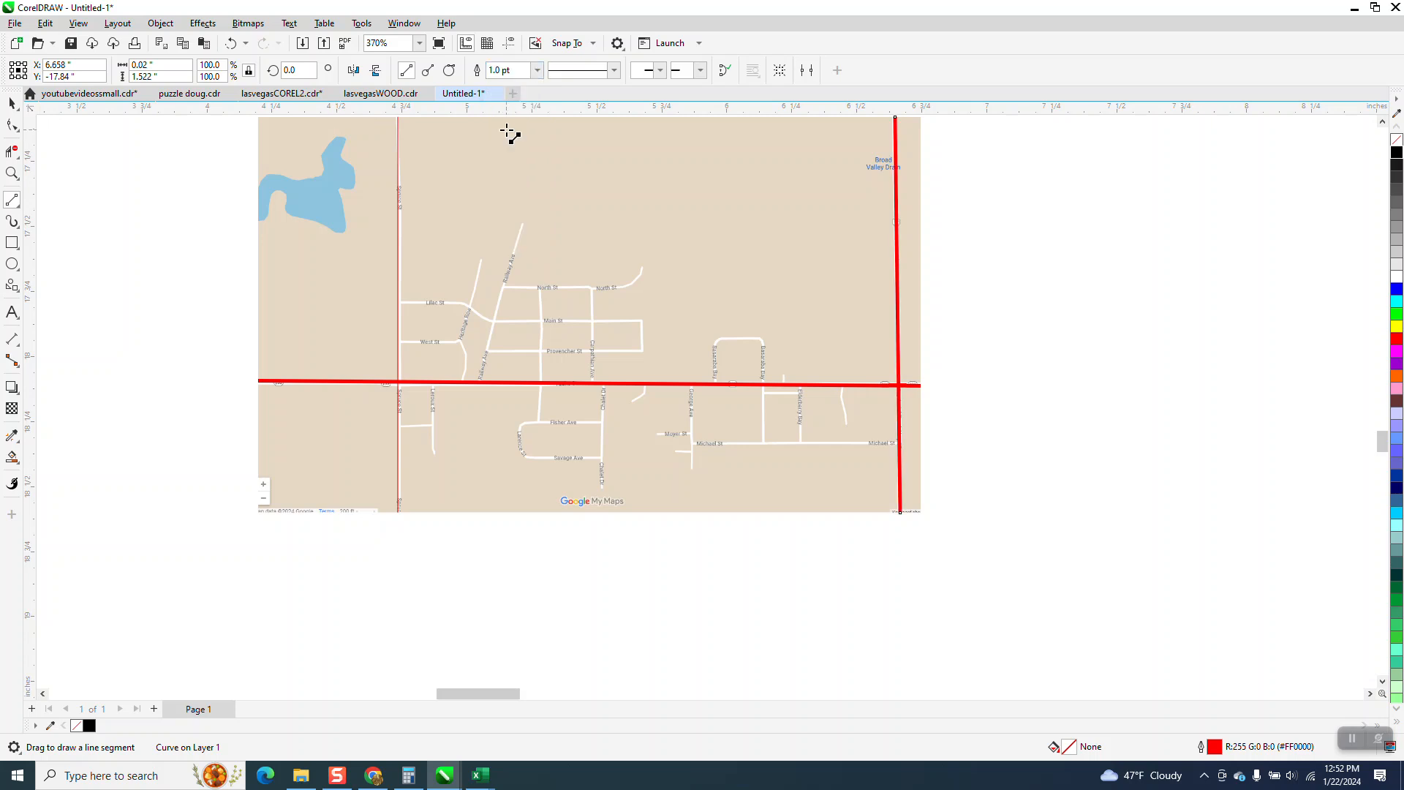
- Set the outline width of the Spruce St line to 0.75 pt
{"action": "left_click", "coordinate": [12, 102]}
{"action": "left_click", "coordinate": [397, 147]}
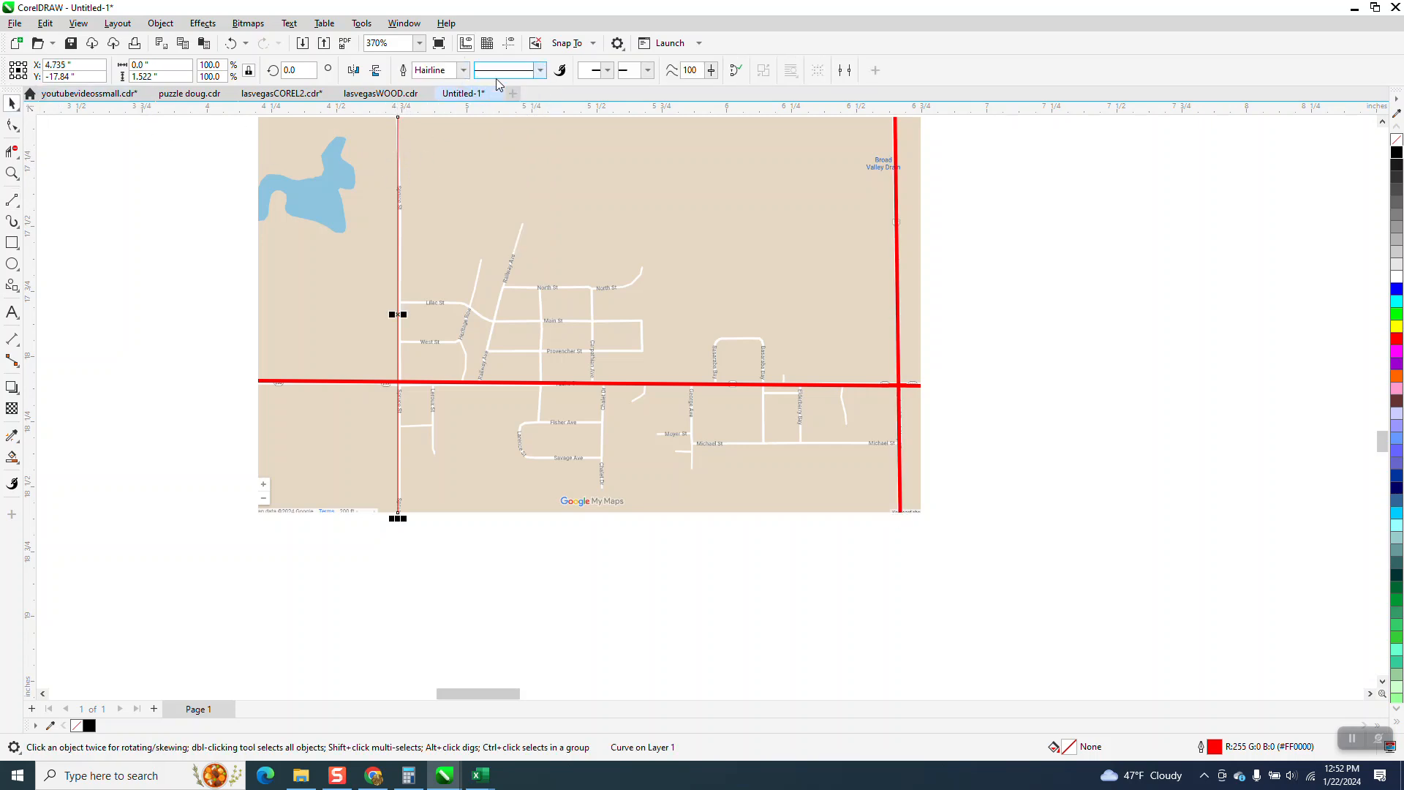
{"action": "left_click", "coordinate": [463, 70]}
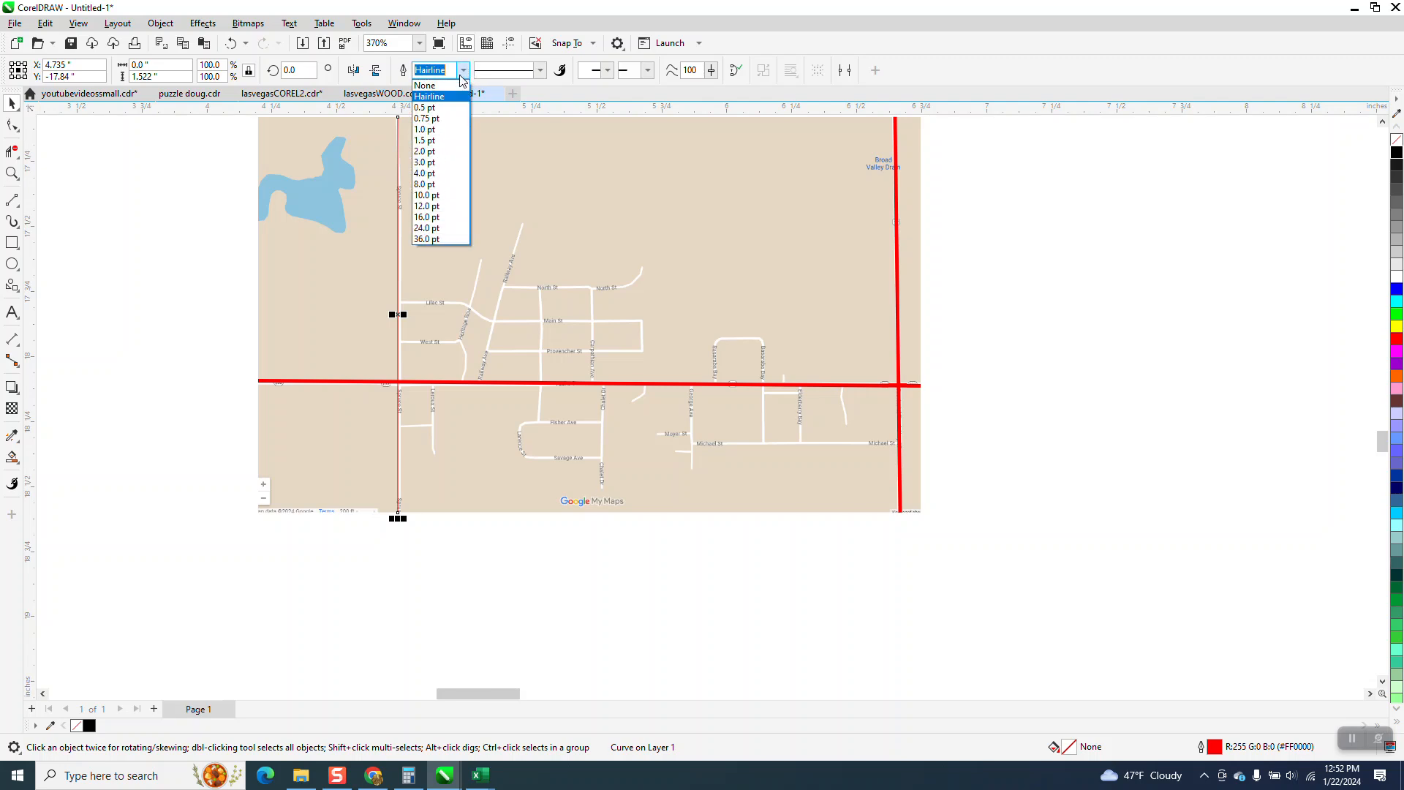
{"action": "left_click", "coordinate": [428, 119]}
- Draw a rectangle about 0.19 by 0.18 inches over the Basaraba Bay loop, reaching down to the Tache St line
{"action": "left_click", "coordinate": [12, 172]}
{"action": "left_click_drag", "start_coordinate": [366, 260], "coordinate": [988, 498]}
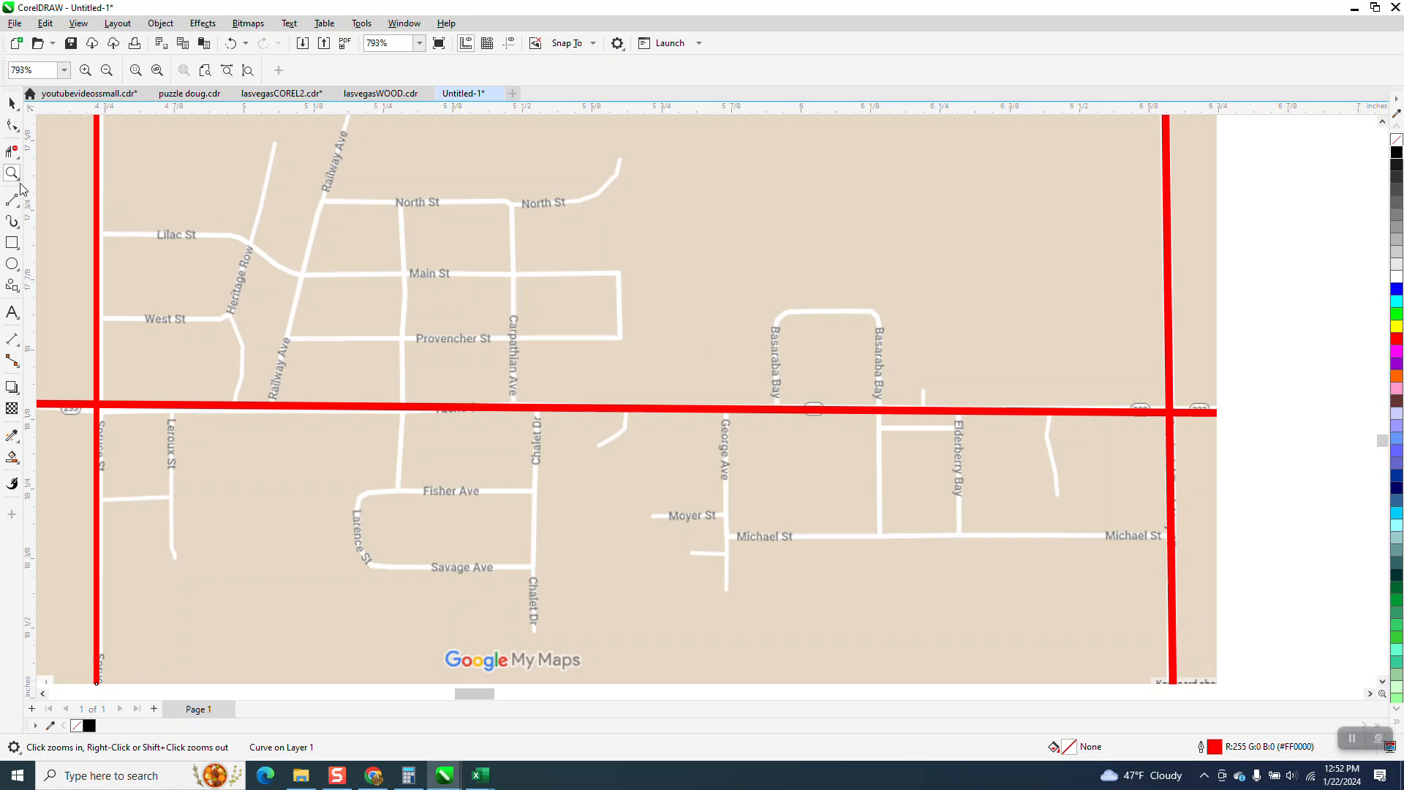
{"action": "left_click_drag", "start_coordinate": [720, 278], "coordinate": [1061, 513]}
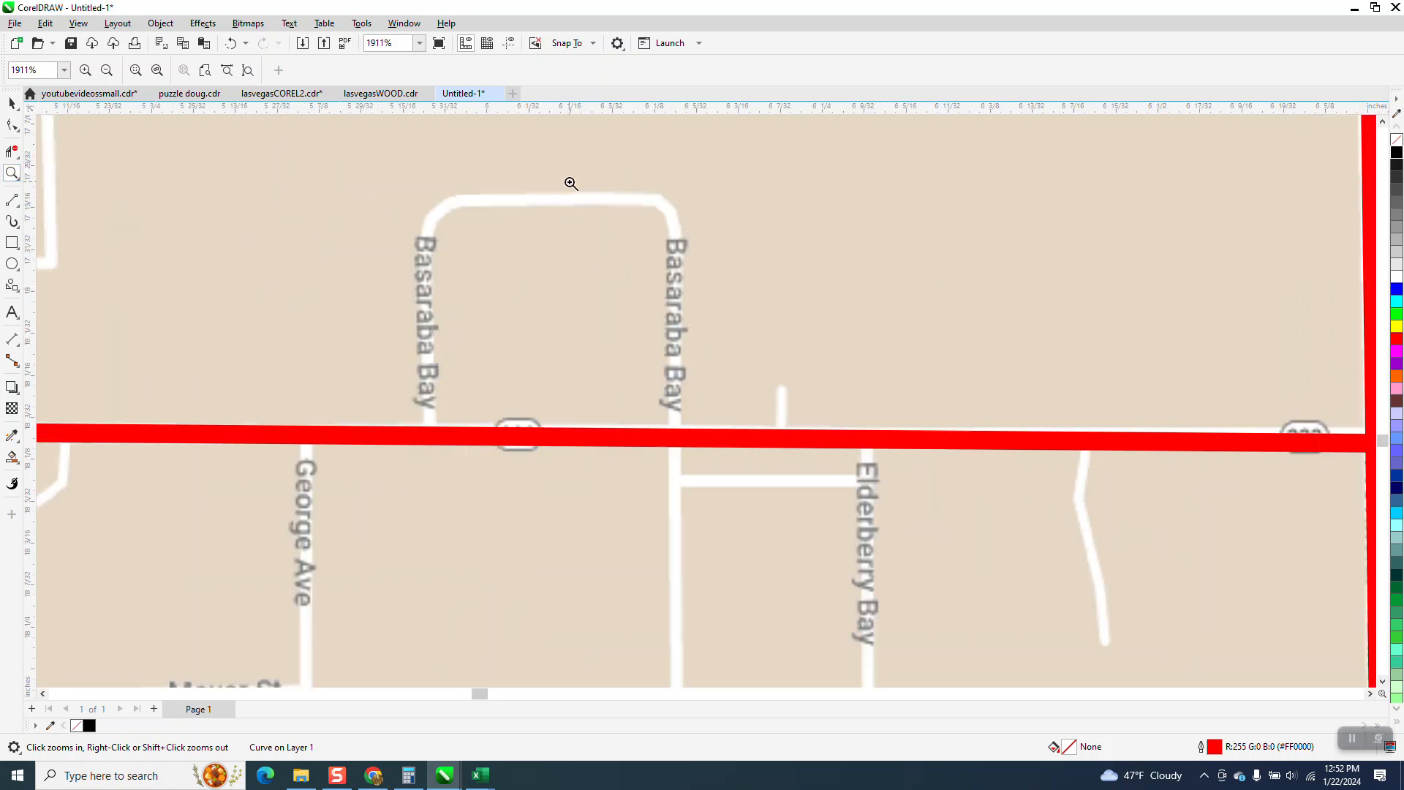
{"action": "left_click", "coordinate": [12, 242]}
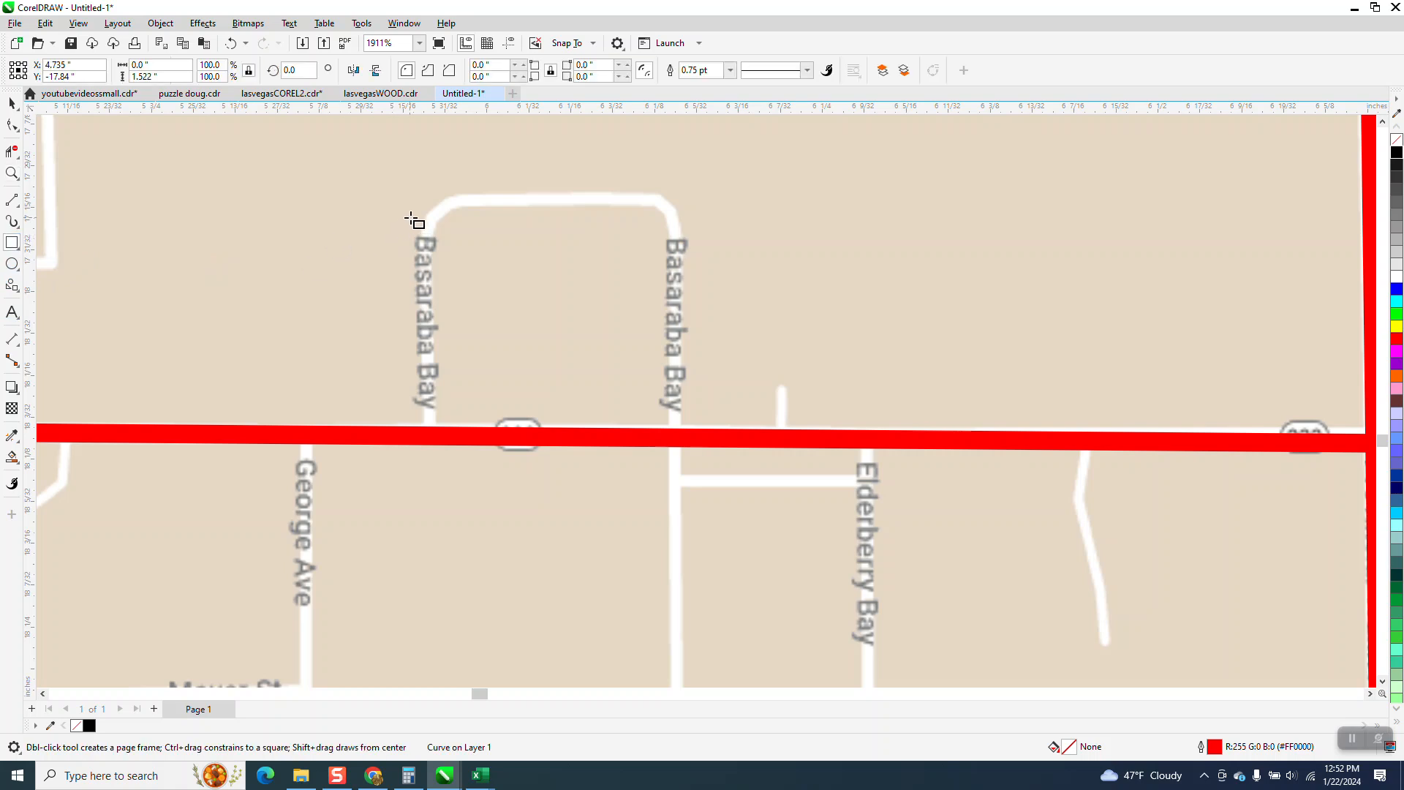
{"action": "left_click_drag", "start_coordinate": [424, 198], "coordinate": [680, 438]}
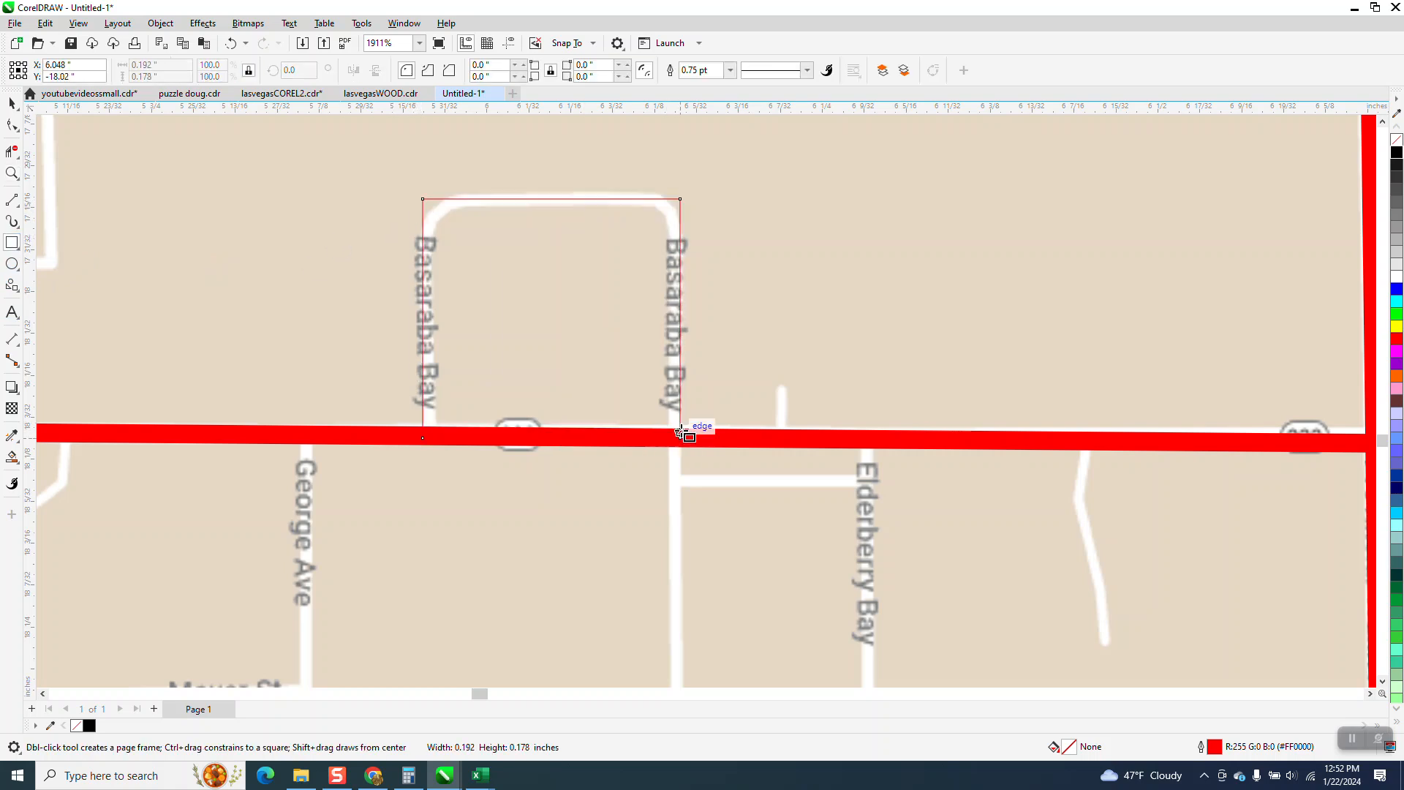
- Round the upper-left corner of the Basaraba Bay rectangle, trying radii of 0.1 and 0.05 inches and settling on 0.04 inches
{"action": "left_click", "coordinate": [11, 105]}
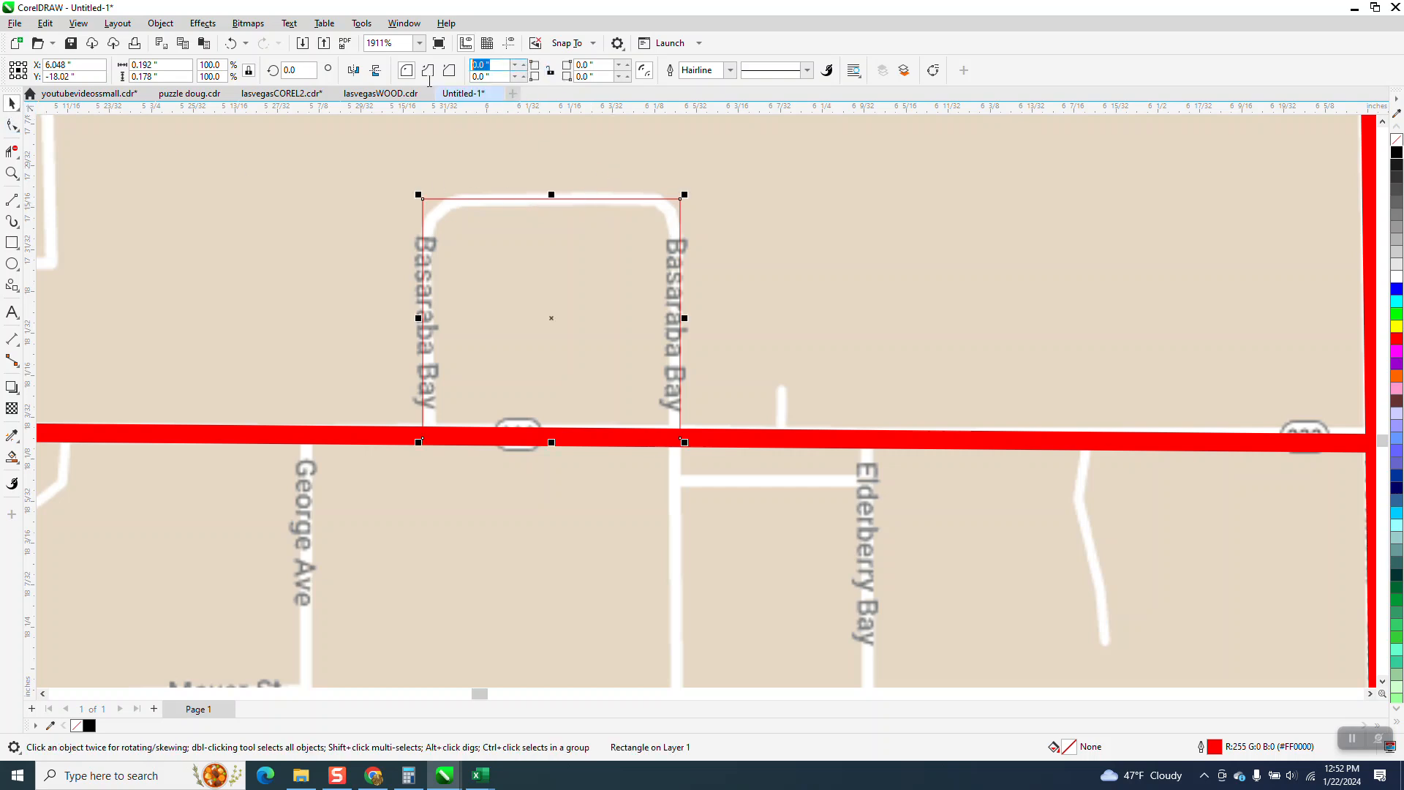
{"action": "type", "text": "0.1"}
{"action": "key", "text": "Return"}
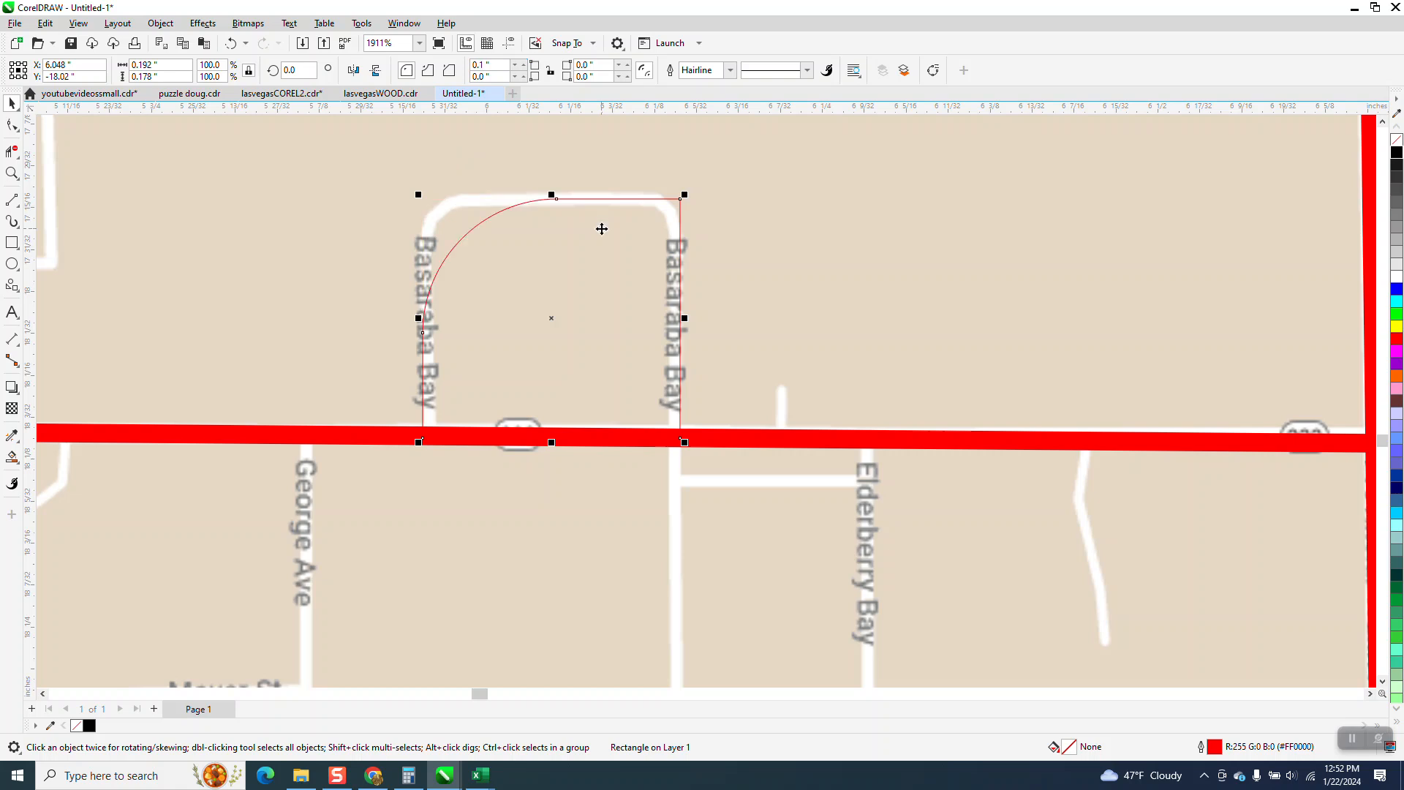
{"action": "double_click", "coordinate": [486, 65]}
{"action": "type", "text": ".05"}
{"action": "key", "text": "Return"}
{"action": "type", "text": ".04"}
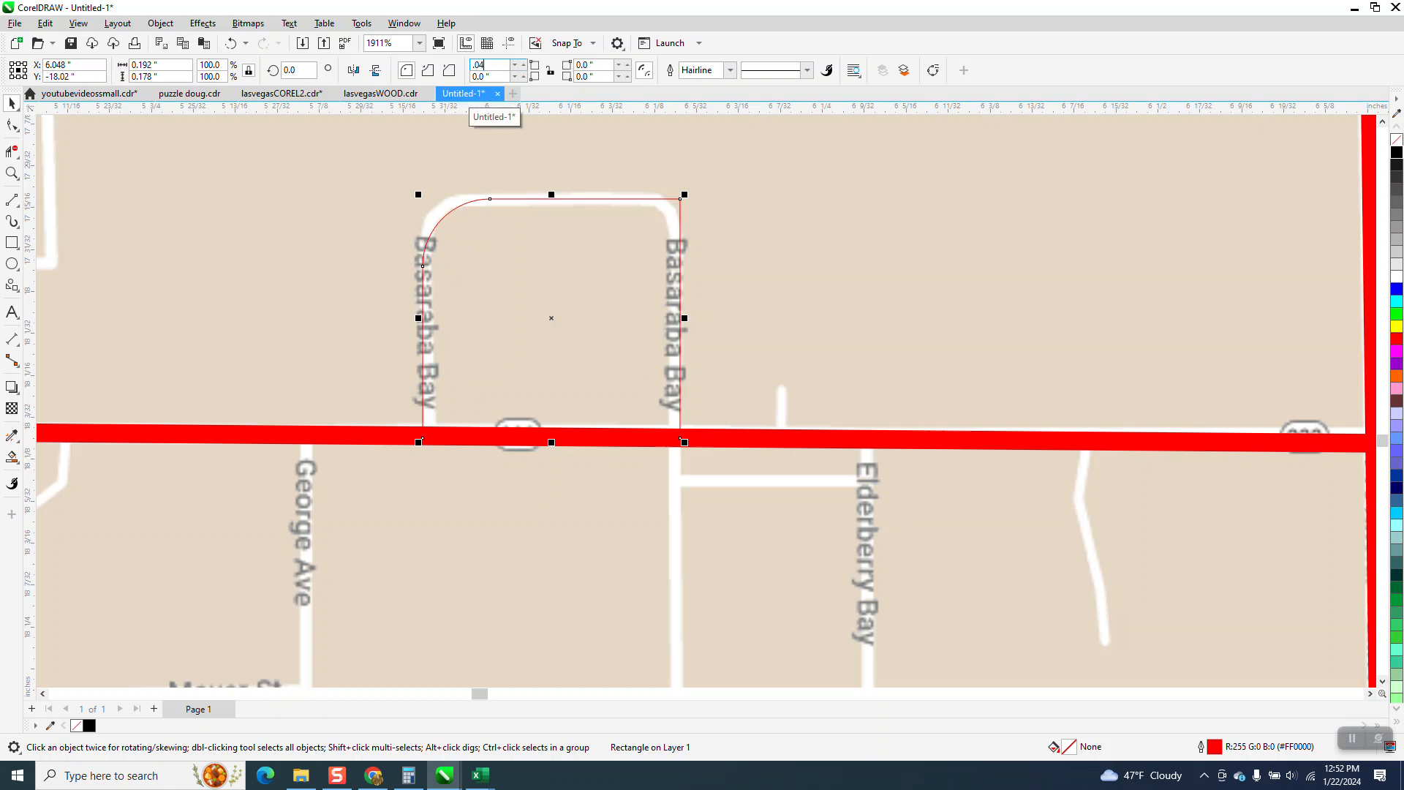
{"action": "key", "text": "Return"}
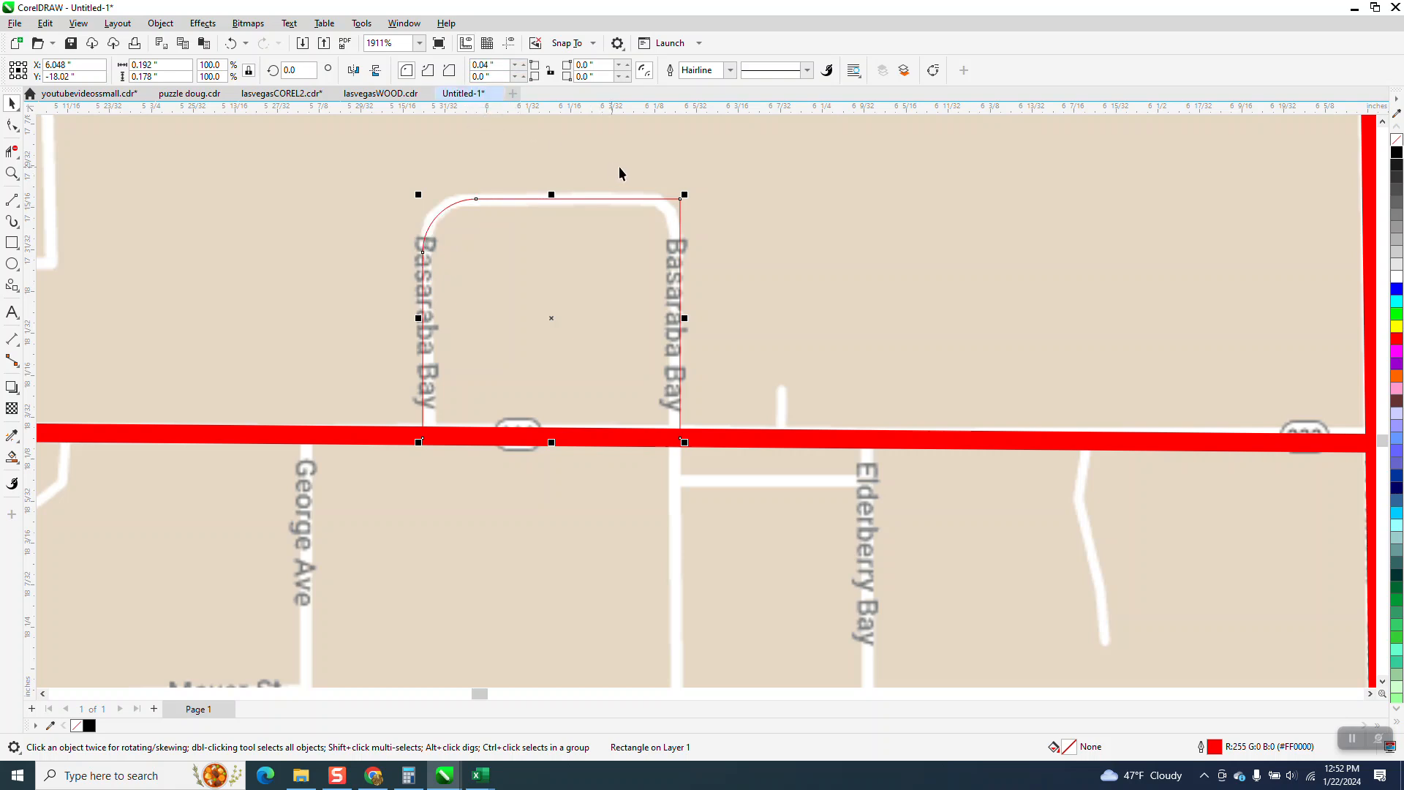
- Round the upper-right corner of the Basaraba Bay rectangle with a radius of 0.04 inches
{"action": "left_click", "coordinate": [588, 64]}
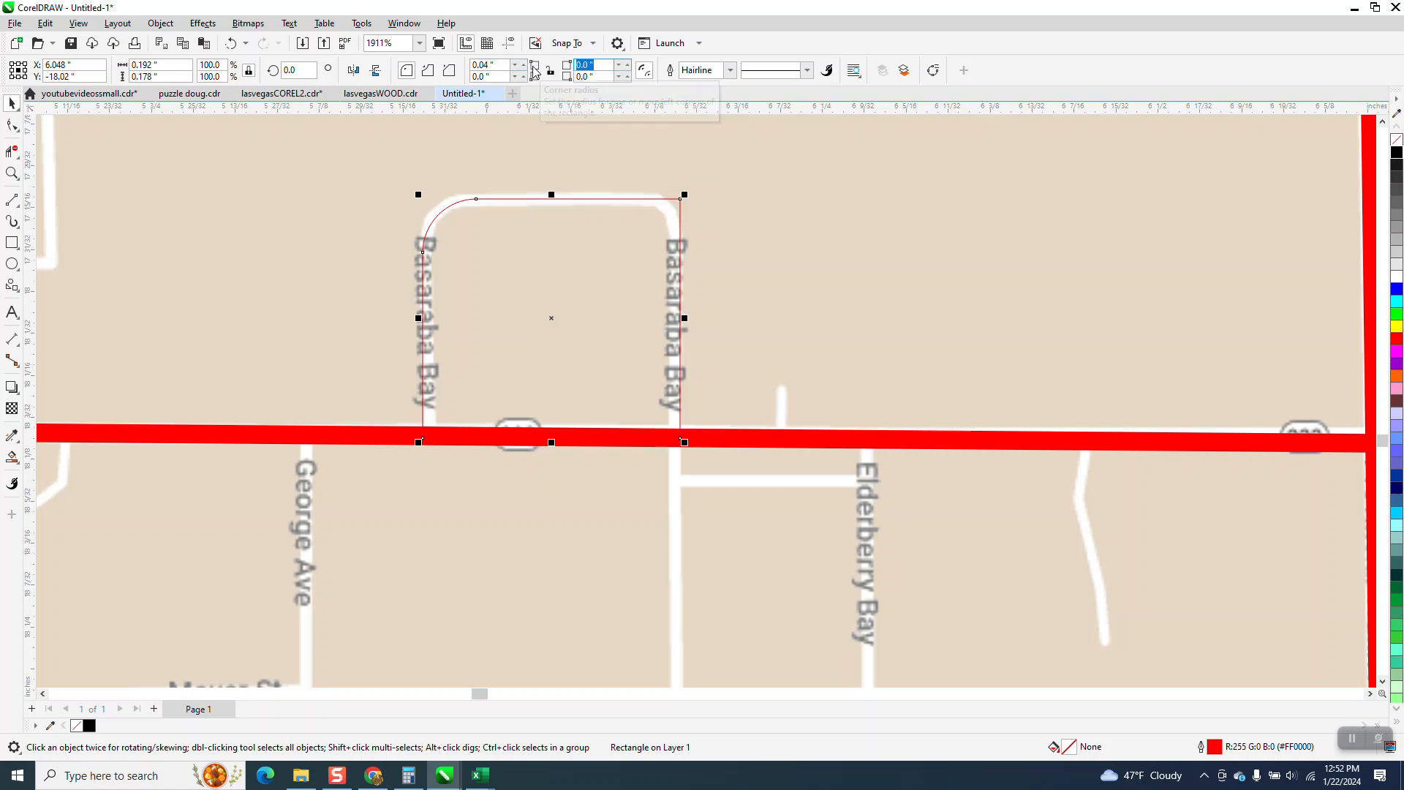
{"action": "type", "text": "."}
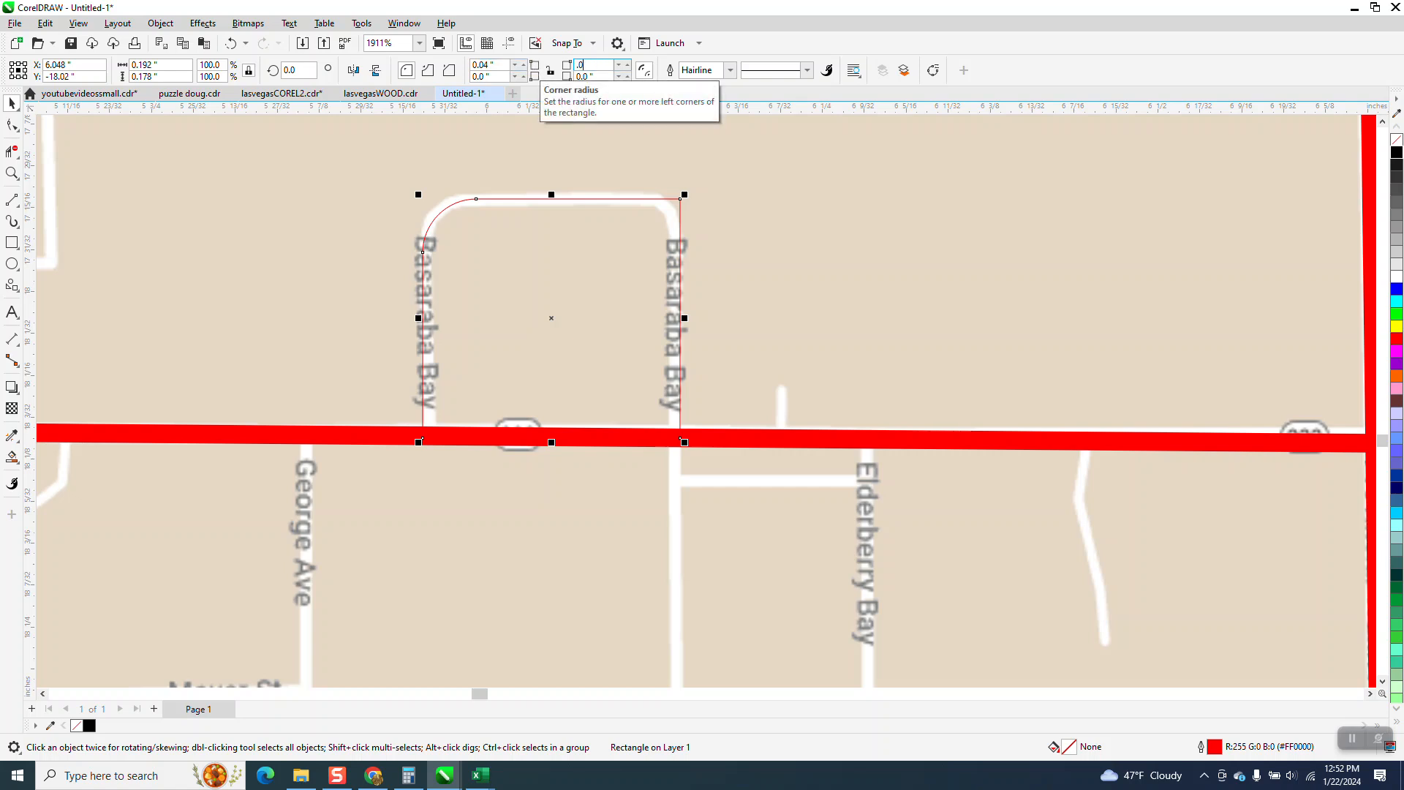
{"action": "type", "text": "04"}
{"action": "key", "text": "Return"}
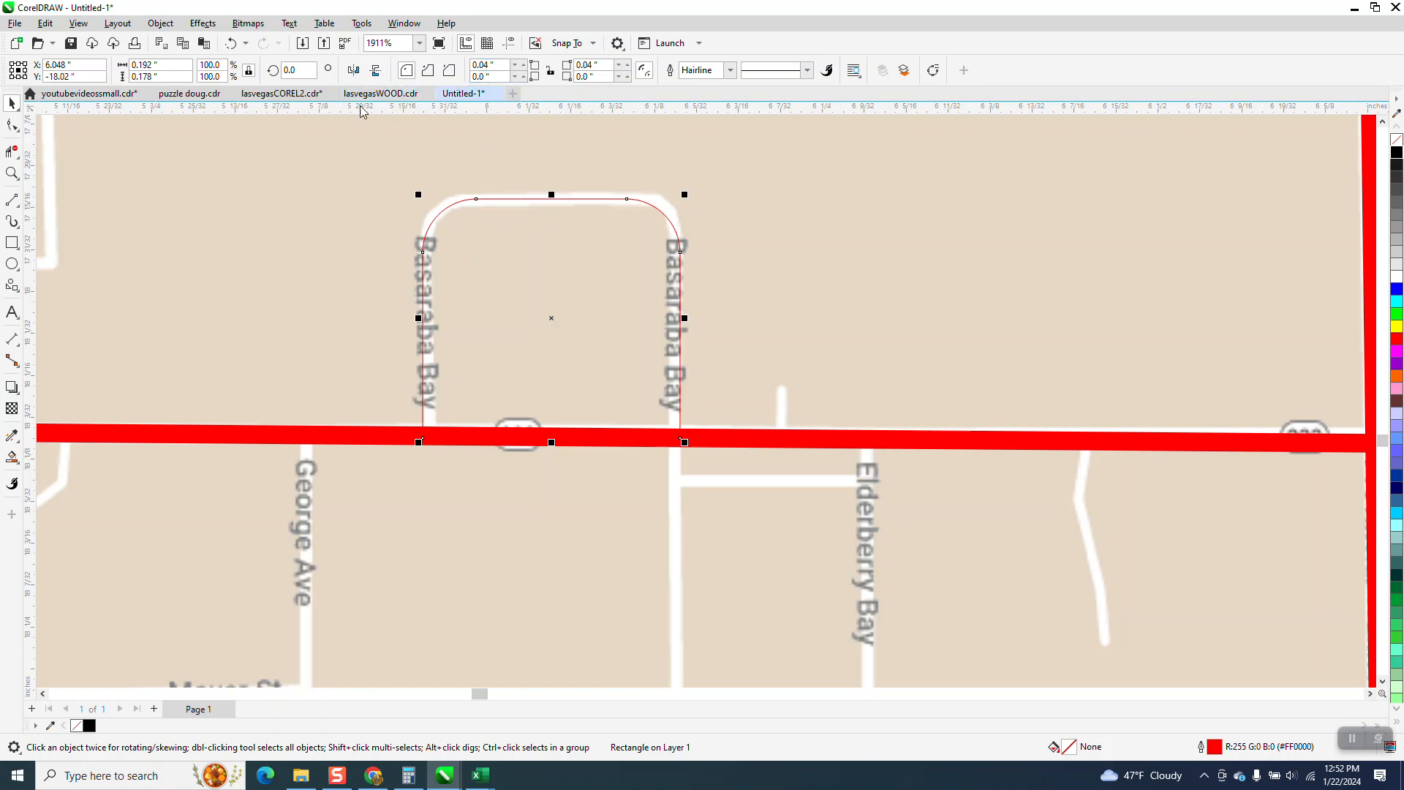
- Set the outline width of the rounded Basaraba Bay rectangle to 0.75 pt
{"action": "left_click", "coordinate": [570, 229]}
{"action": "left_click", "coordinate": [805, 213]}
{"action": "left_click", "coordinate": [630, 198]}
{"action": "left_click", "coordinate": [704, 73]}
{"action": "left_click", "coordinate": [729, 79]}
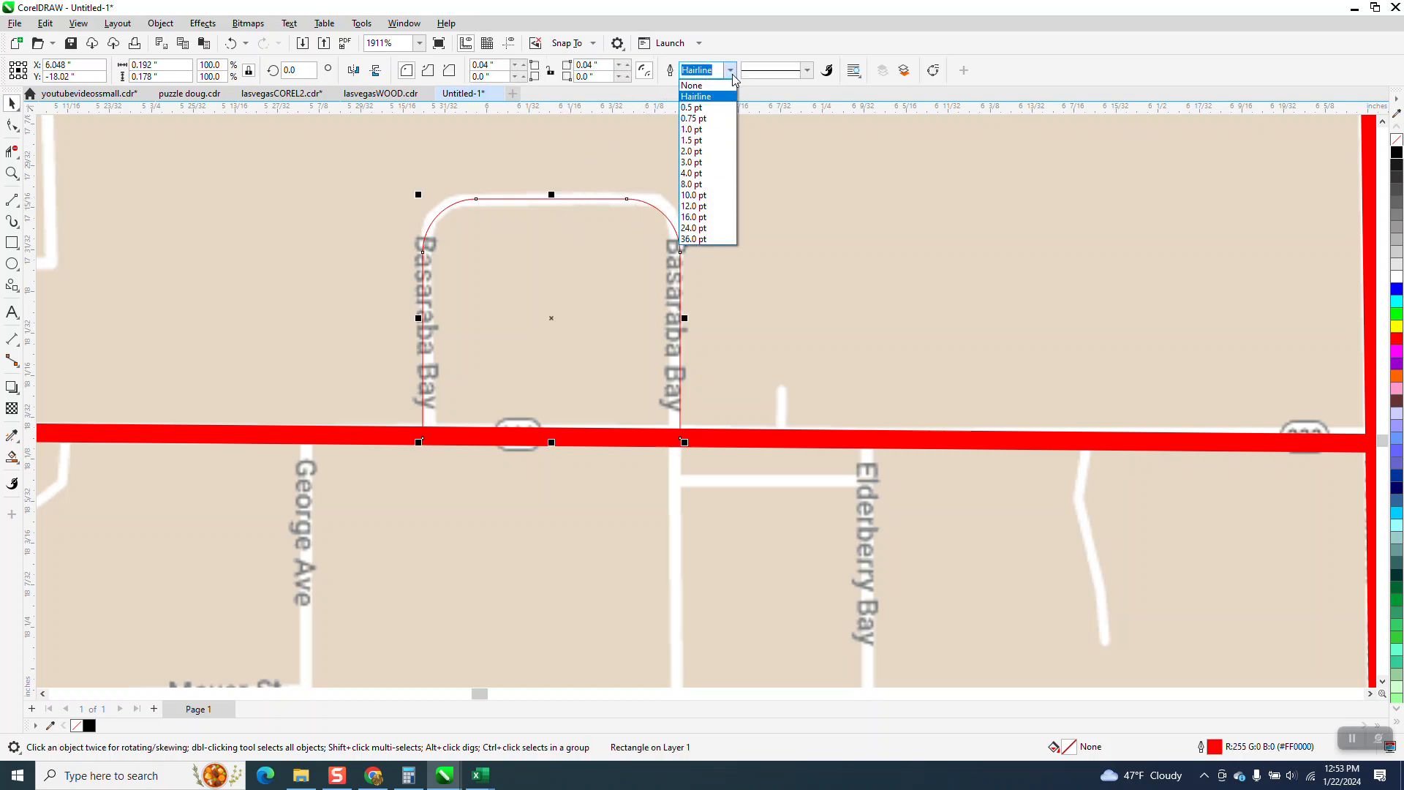
{"action": "left_click", "coordinate": [704, 116]}
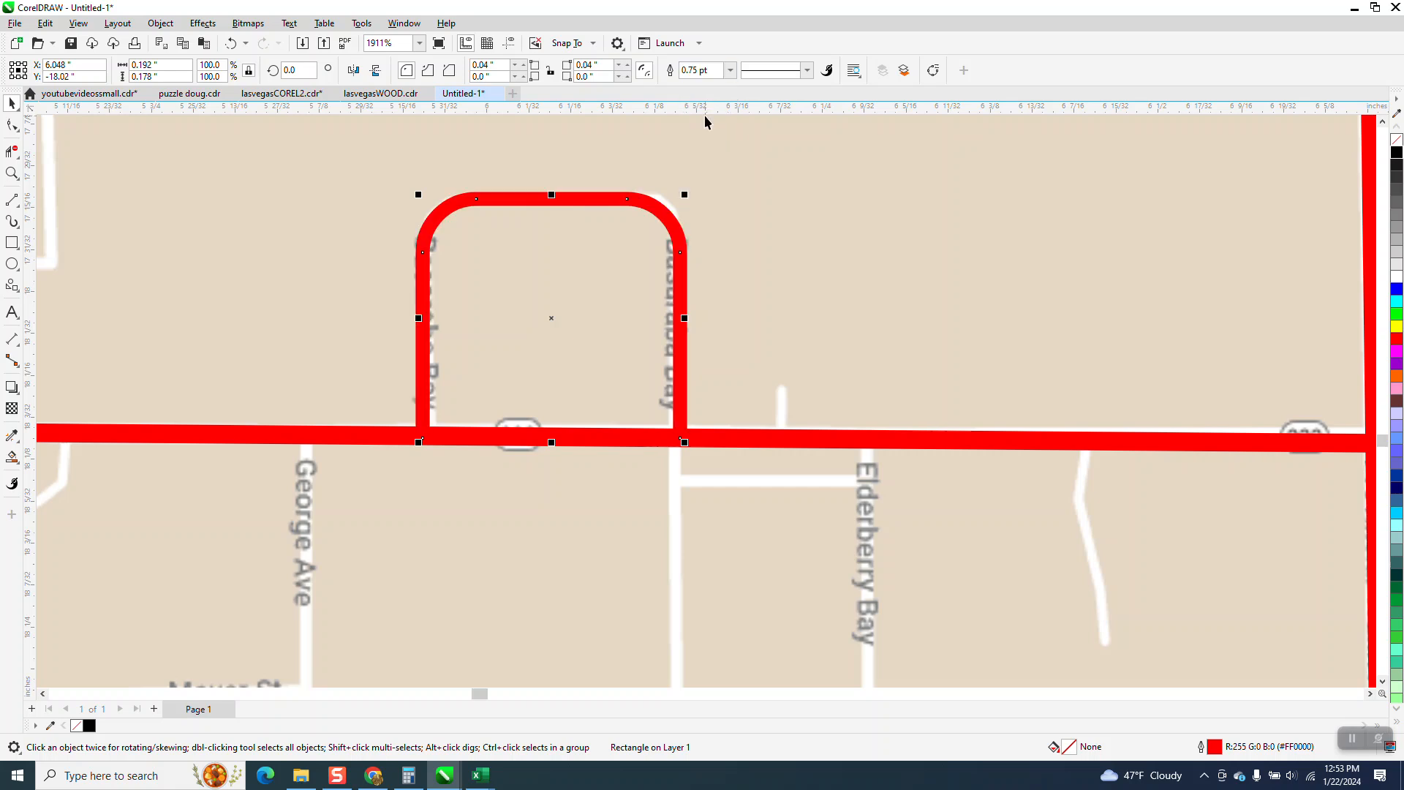
{"action": "scroll", "coordinate": [676, 161], "scroll_direction": "down", "scroll_amount": 2}
{"action": "left_click_drag", "start_coordinate": [673, 196], "coordinate": [744, 185]}
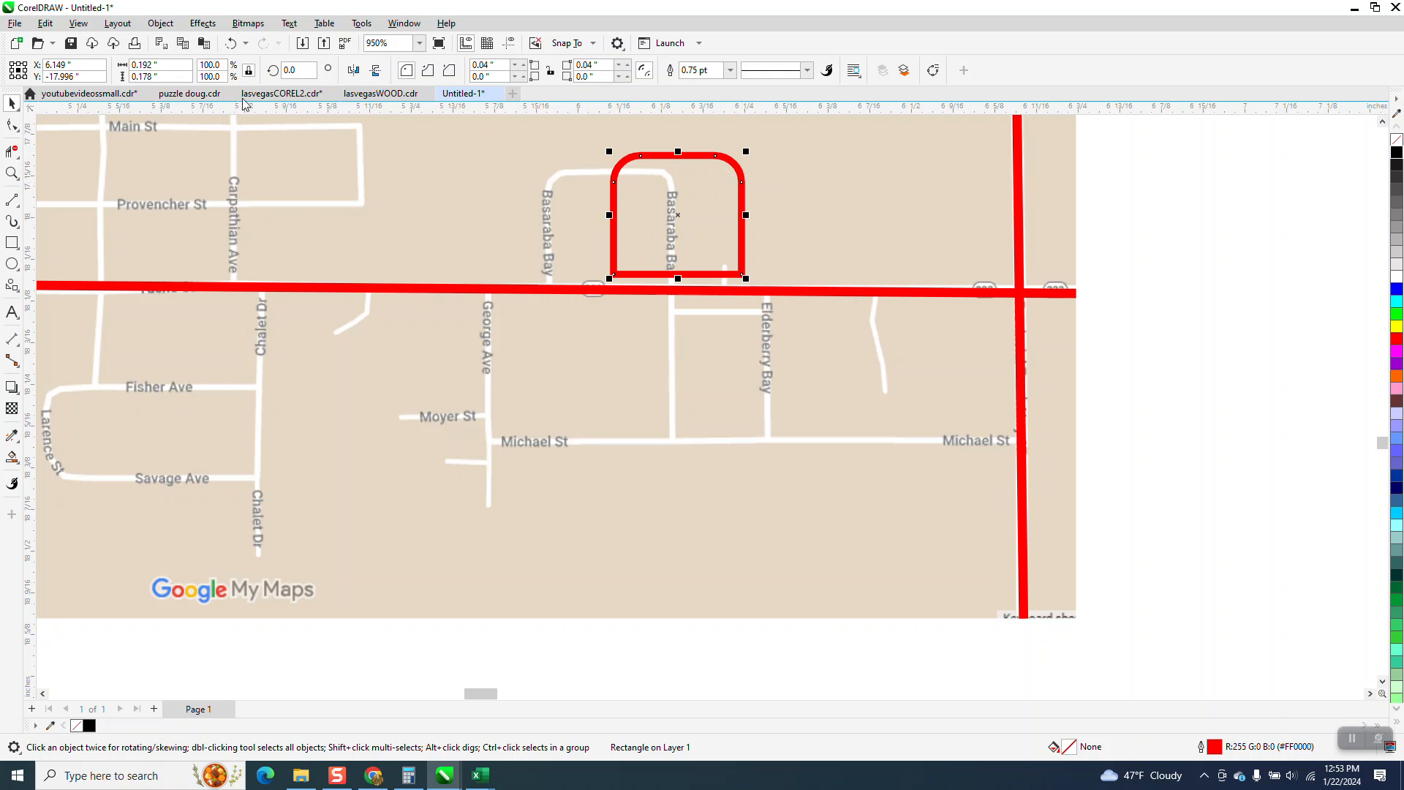
{"action": "left_click", "coordinate": [231, 44]}
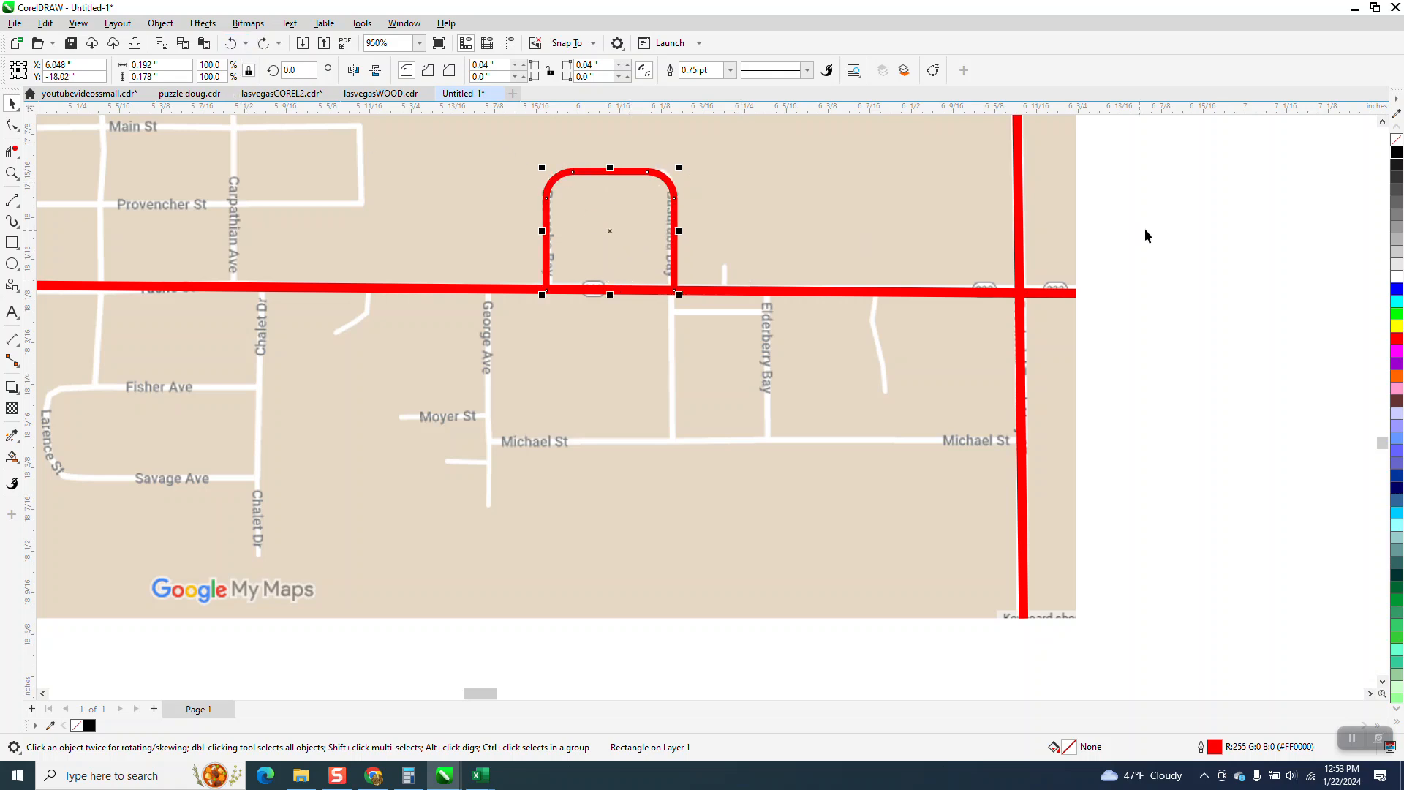
- Set the nudge distance to 0.2 inches and nudge the rounded Basaraba Bay rectangle down once, clear of the Tache St line
{"action": "left_click", "coordinate": [1108, 226]}
{"action": "left_click", "coordinate": [507, 70]}
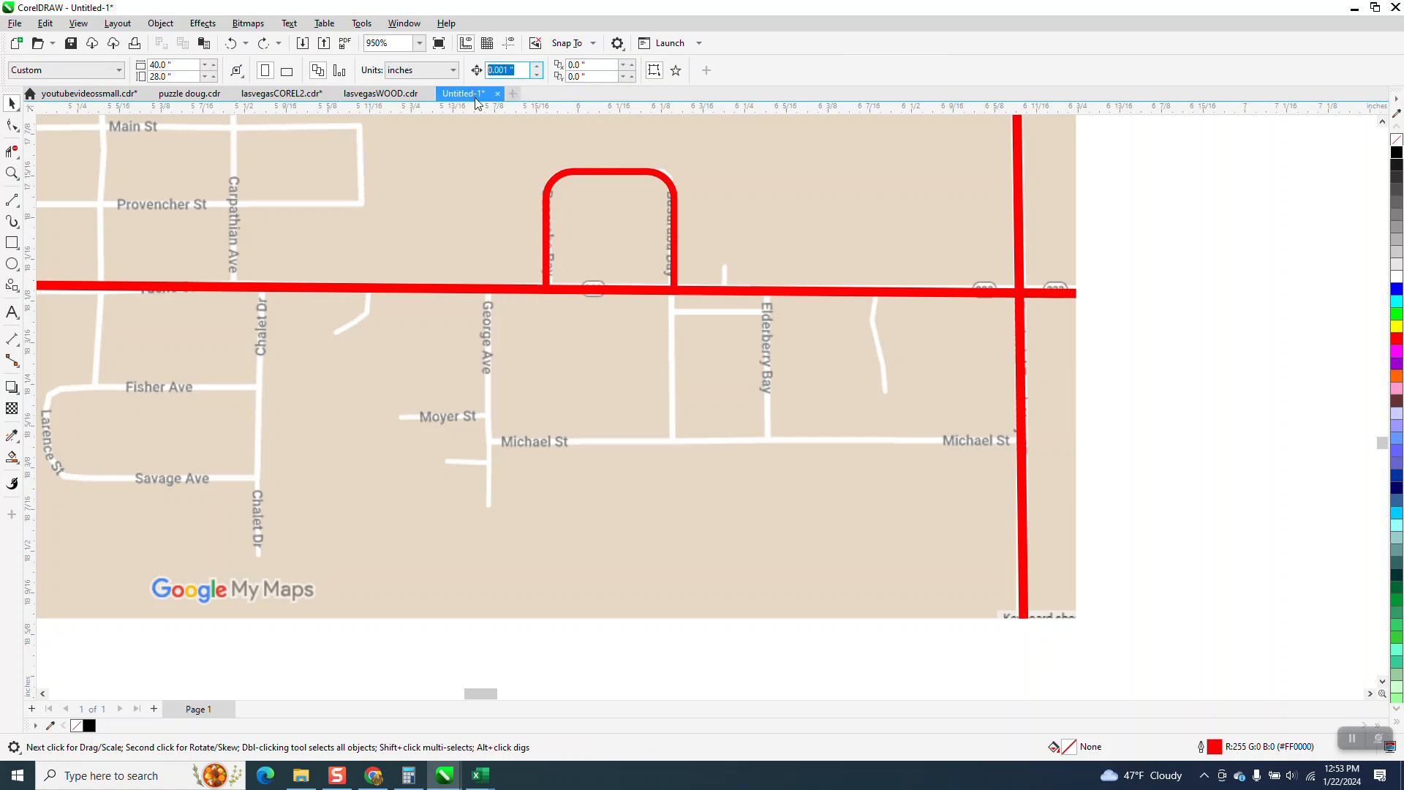
{"action": "type", "text": ".2"}
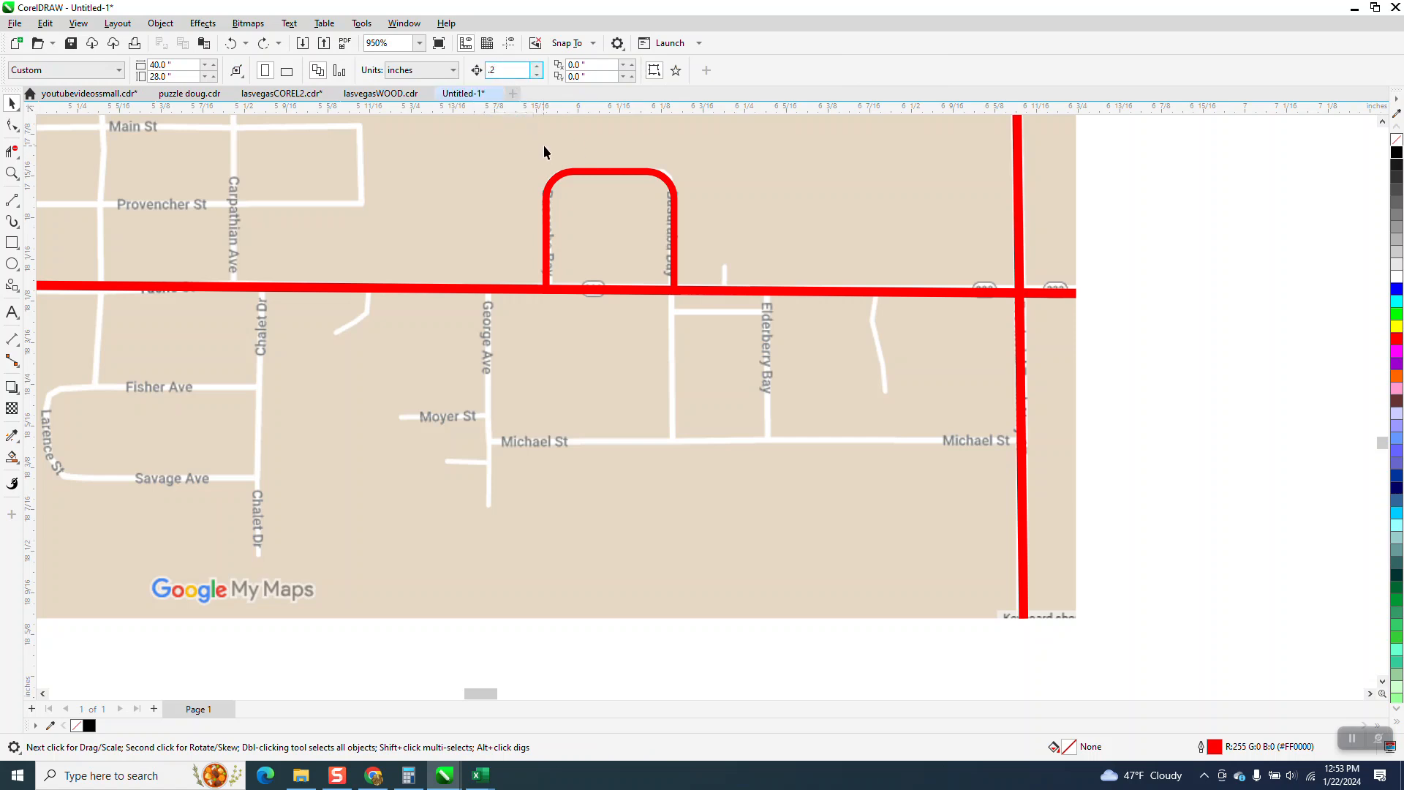
{"action": "left_click", "coordinate": [589, 173]}
{"action": "key", "text": "Down"}
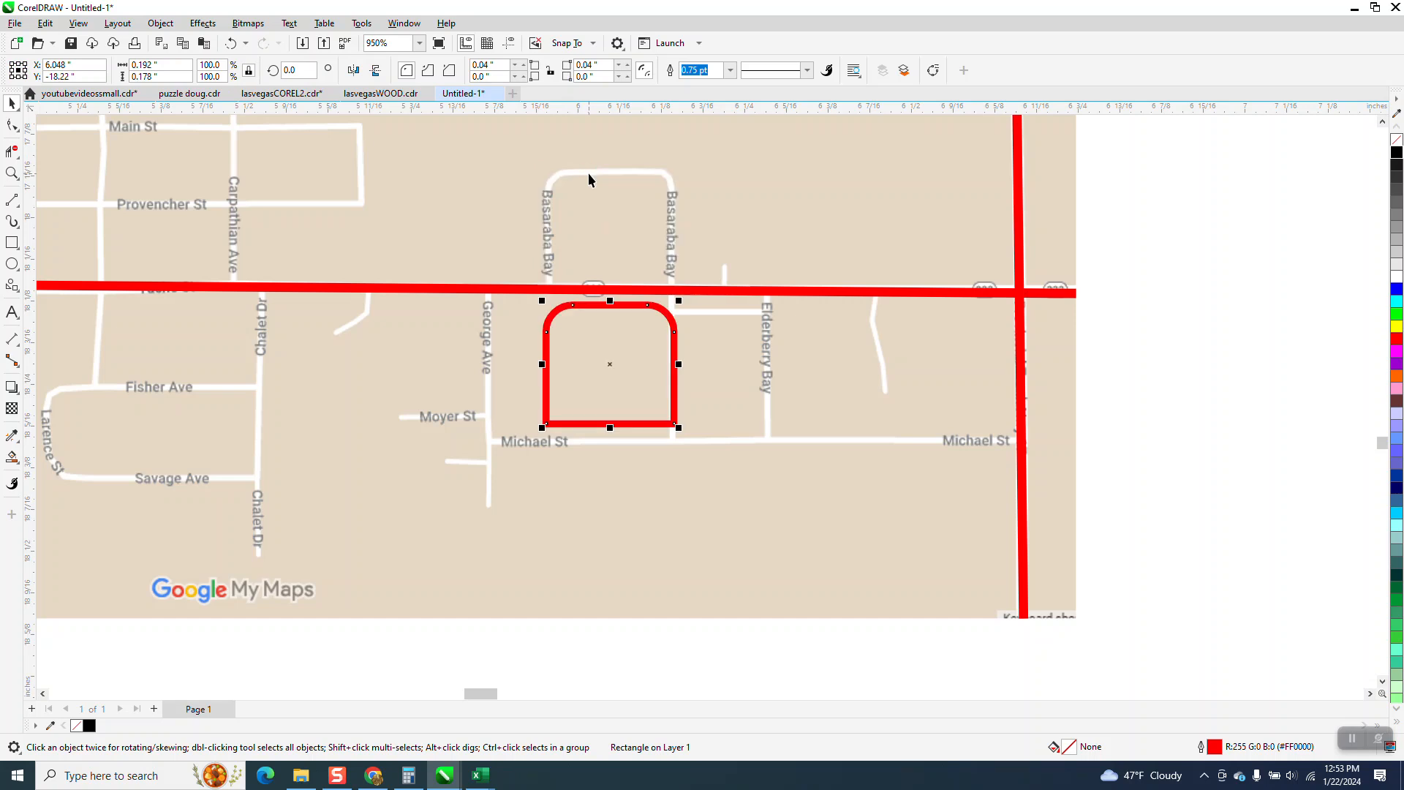
- Convert the rounded rectangle below the Tache St line to curves
{"action": "left_click", "coordinate": [12, 125]}
{"action": "left_click", "coordinate": [519, 406]}
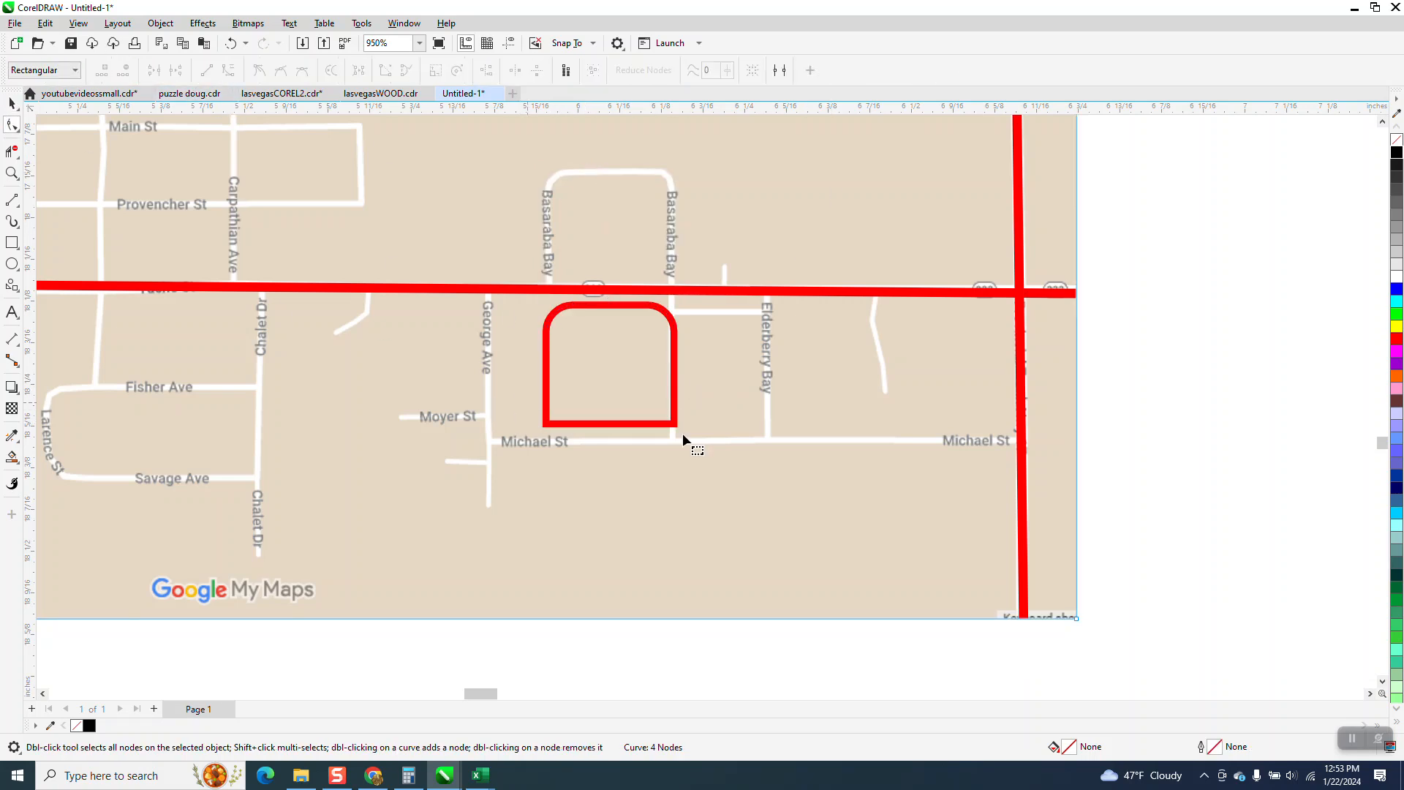
{"action": "left_click", "coordinate": [12, 103]}
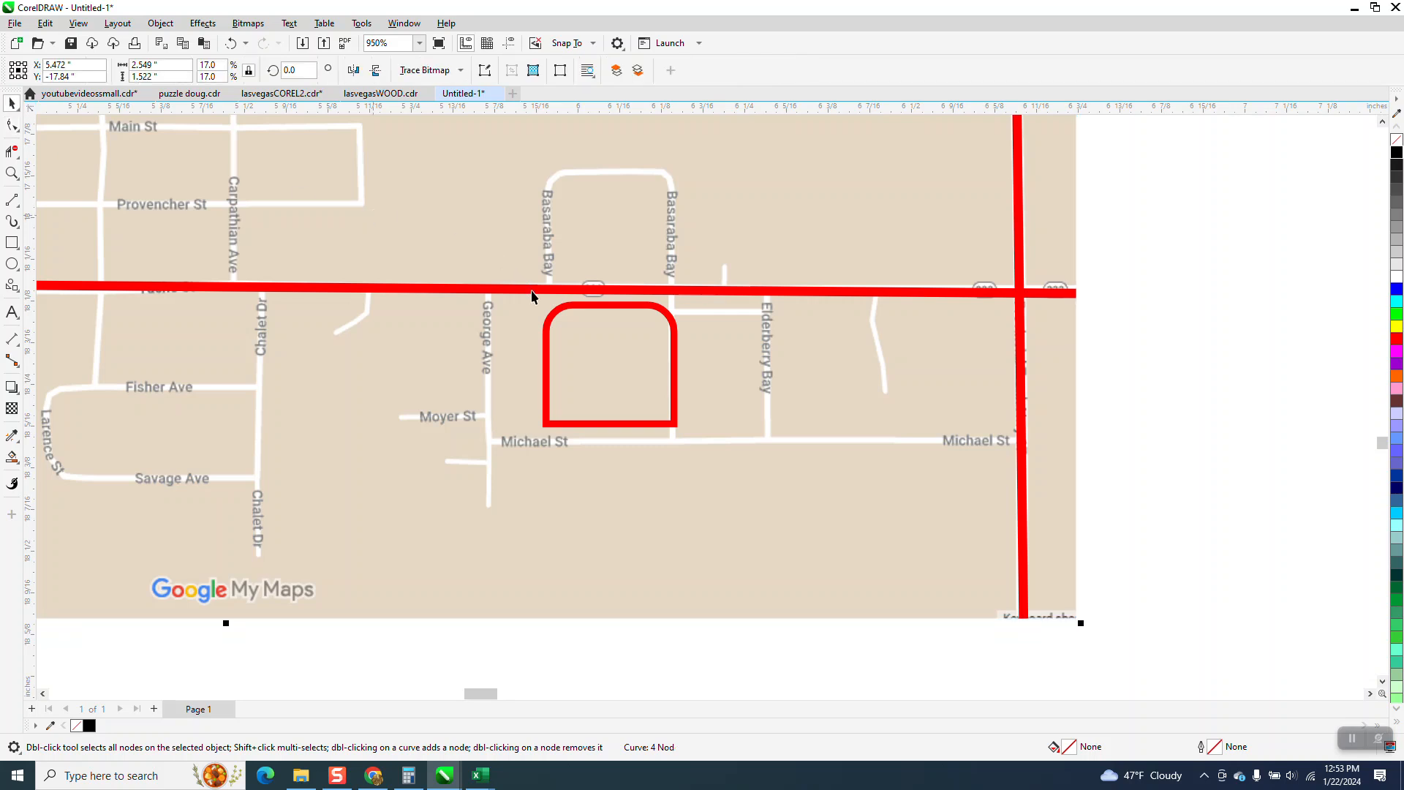
{"action": "left_click", "coordinate": [565, 311]}
{"action": "left_click", "coordinate": [160, 22]}
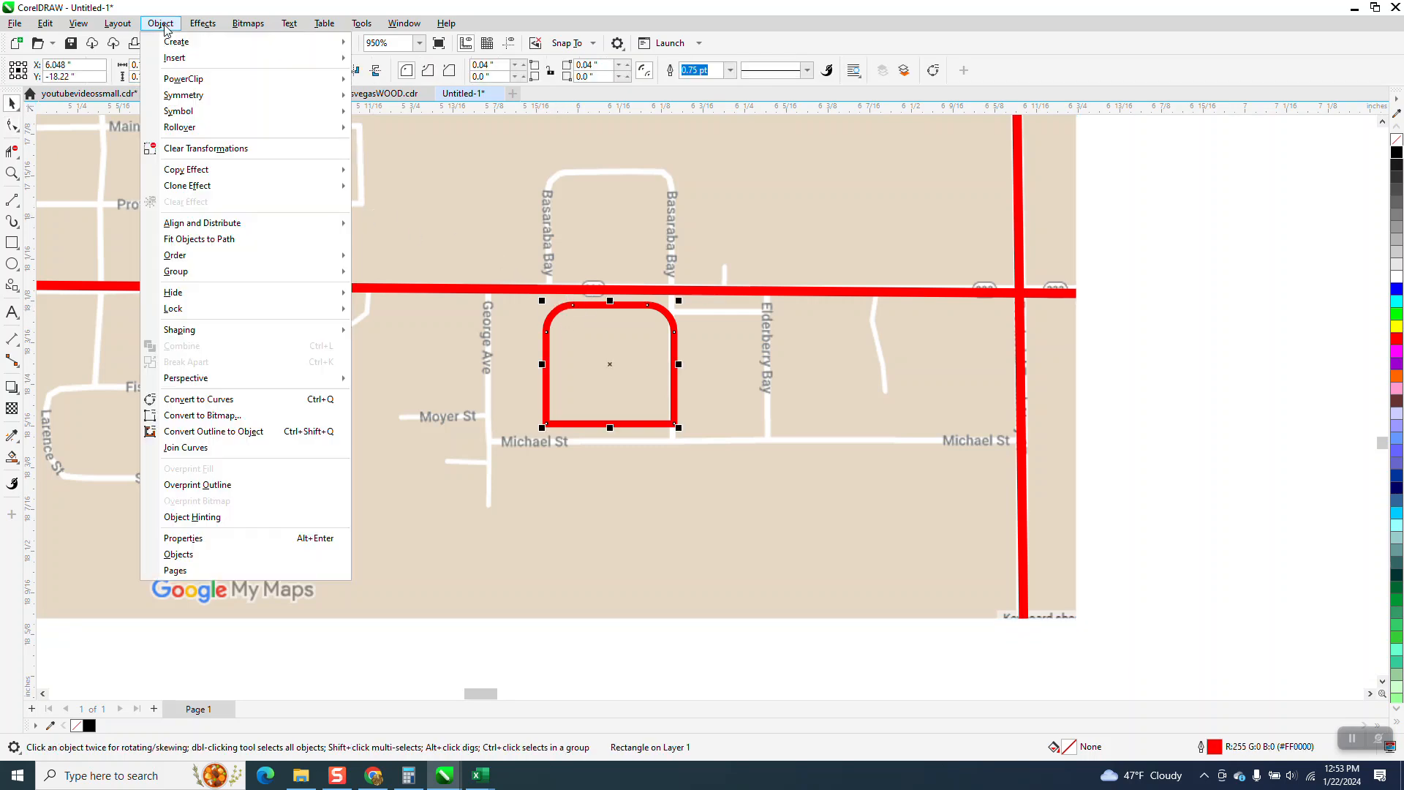
{"action": "left_click", "coordinate": [219, 400]}
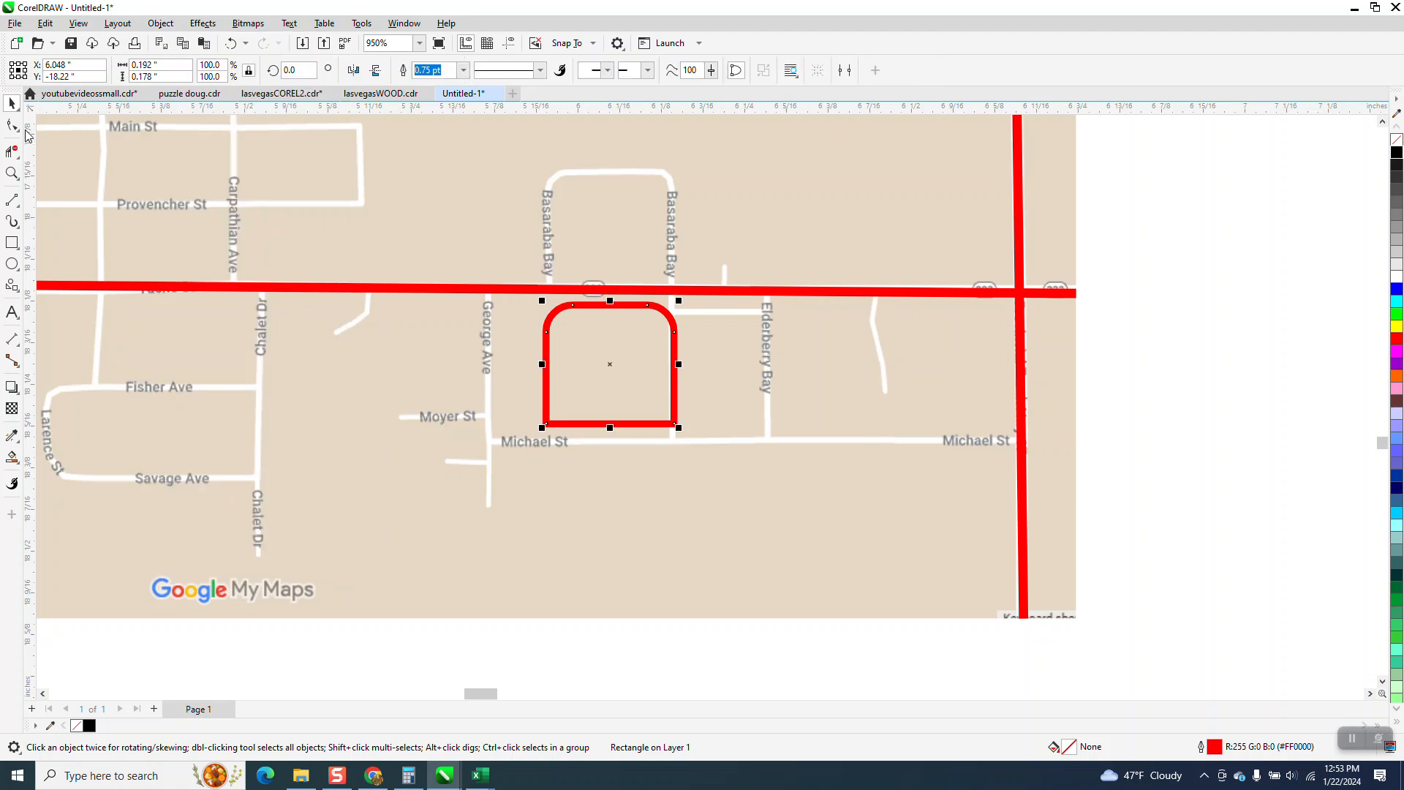
- Break the converted curve apart at its two bottom corner nodes
{"action": "left_click", "coordinate": [12, 126]}
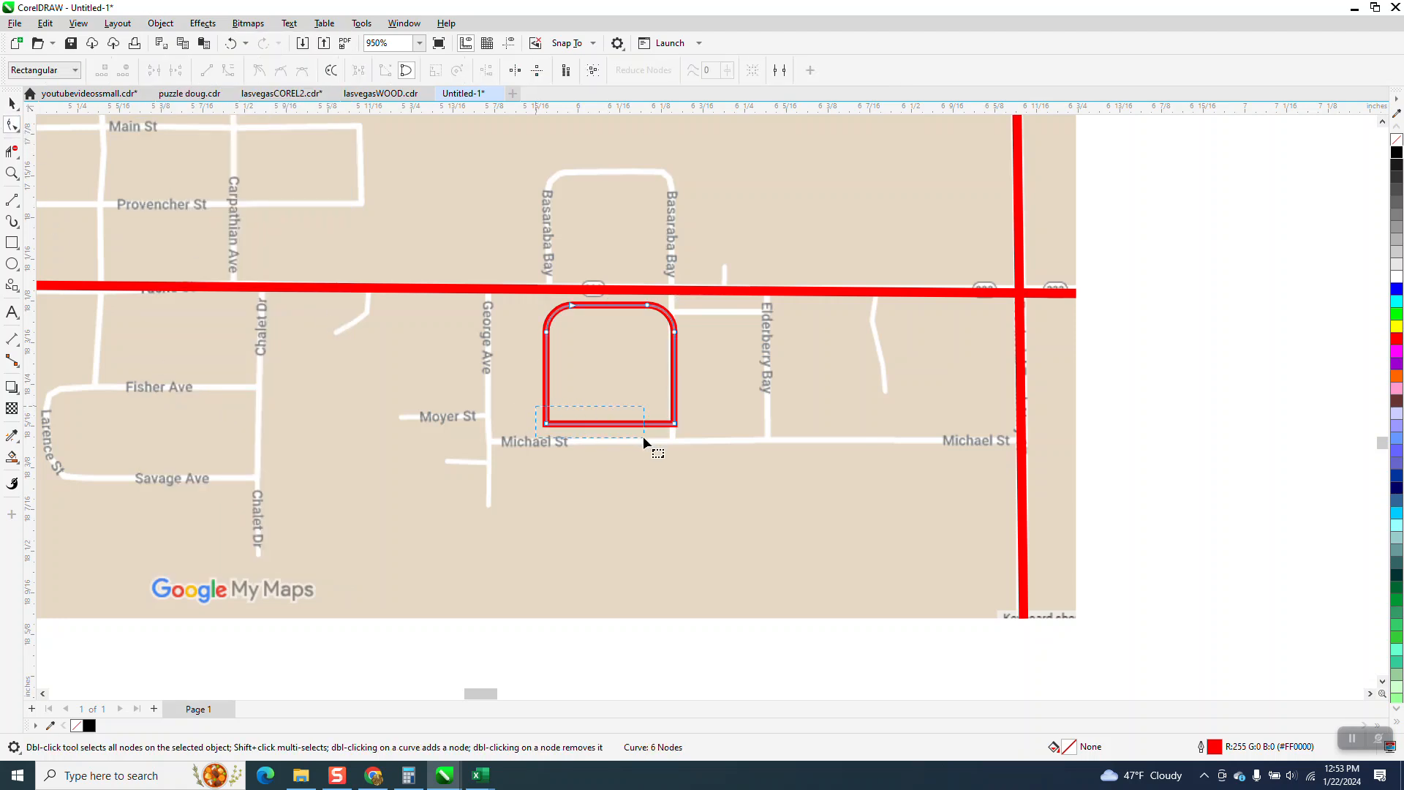
{"action": "left_click_drag", "start_coordinate": [694, 440], "coordinate": [693, 441]}
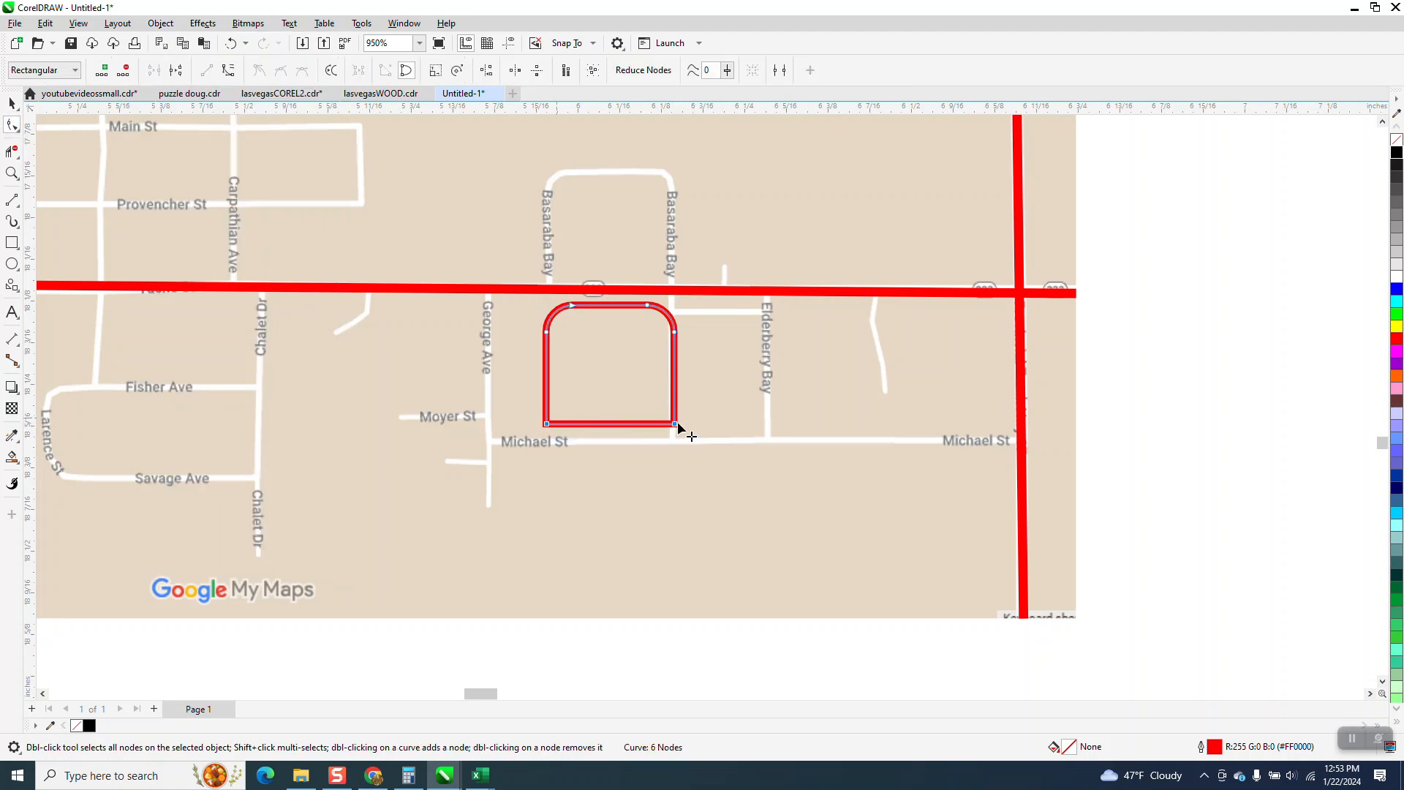
{"action": "right_click", "coordinate": [675, 427]}
{"action": "left_click", "coordinate": [724, 486]}
- Delete the curve's bottom segment with Virtual Segment Delete and nudge the open loop back up onto Basaraba Bay
{"action": "left_click", "coordinate": [12, 151]}
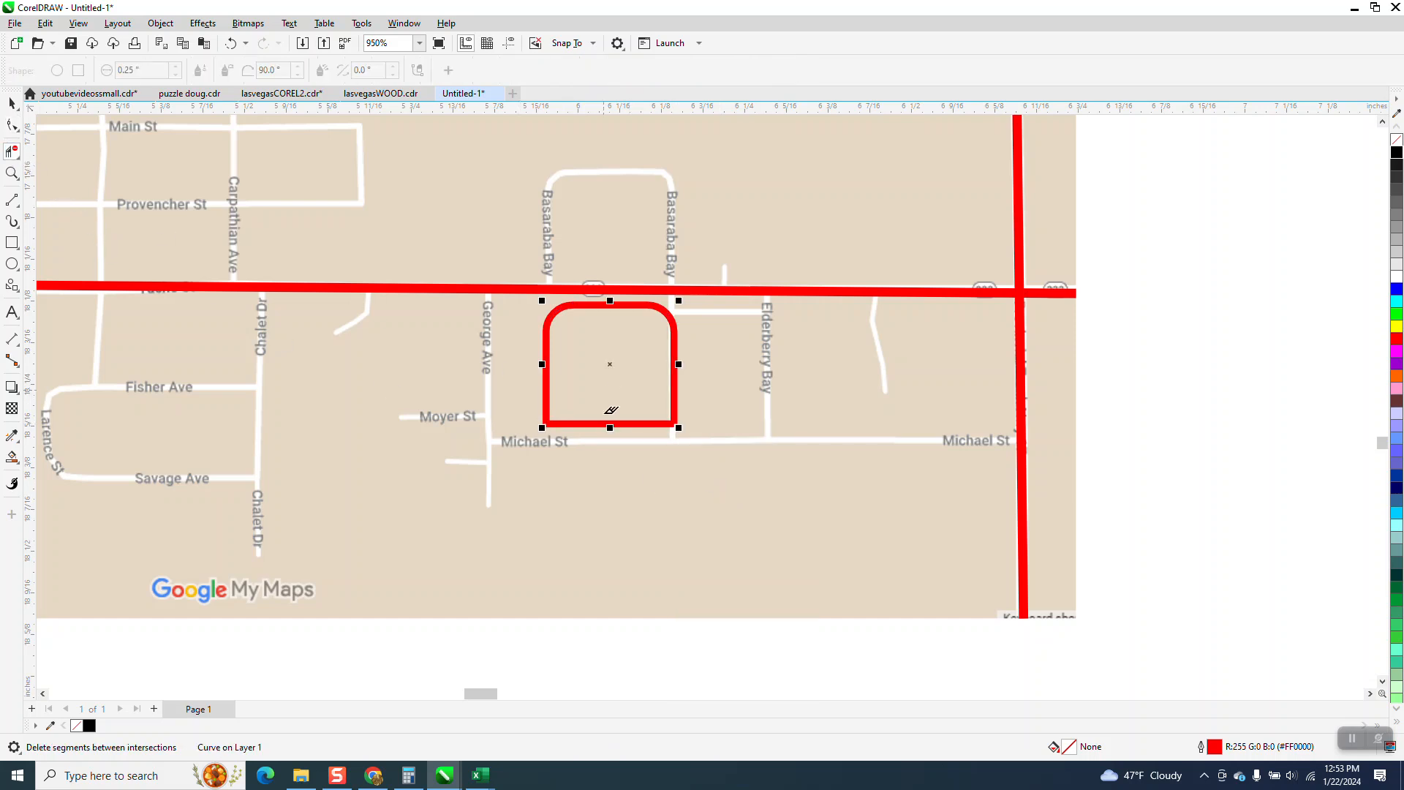
{"action": "left_click_drag", "start_coordinate": [612, 389], "coordinate": [627, 487]}
{"action": "left_click", "coordinate": [11, 102]}
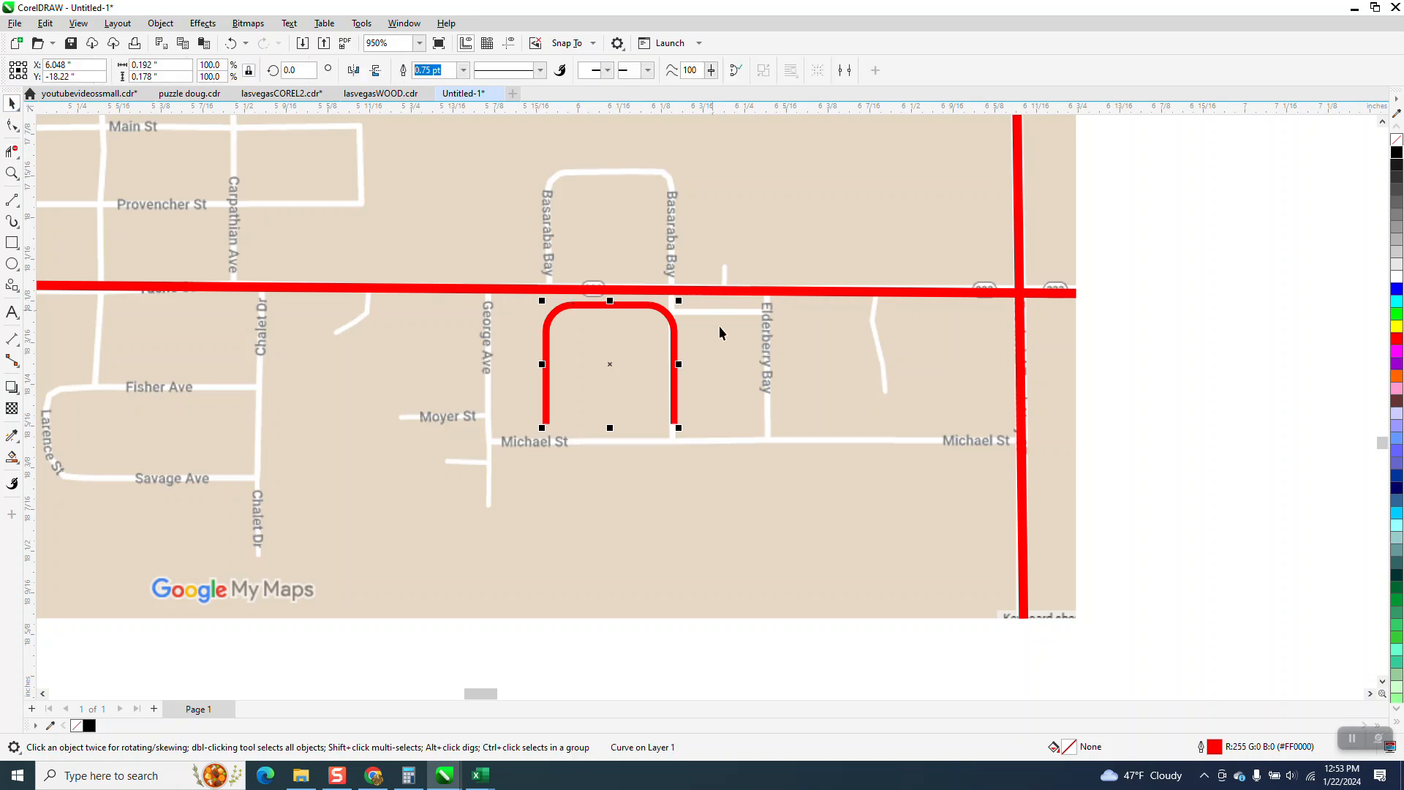
{"action": "key", "text": "Up"}
{"action": "key", "text": "Up"}
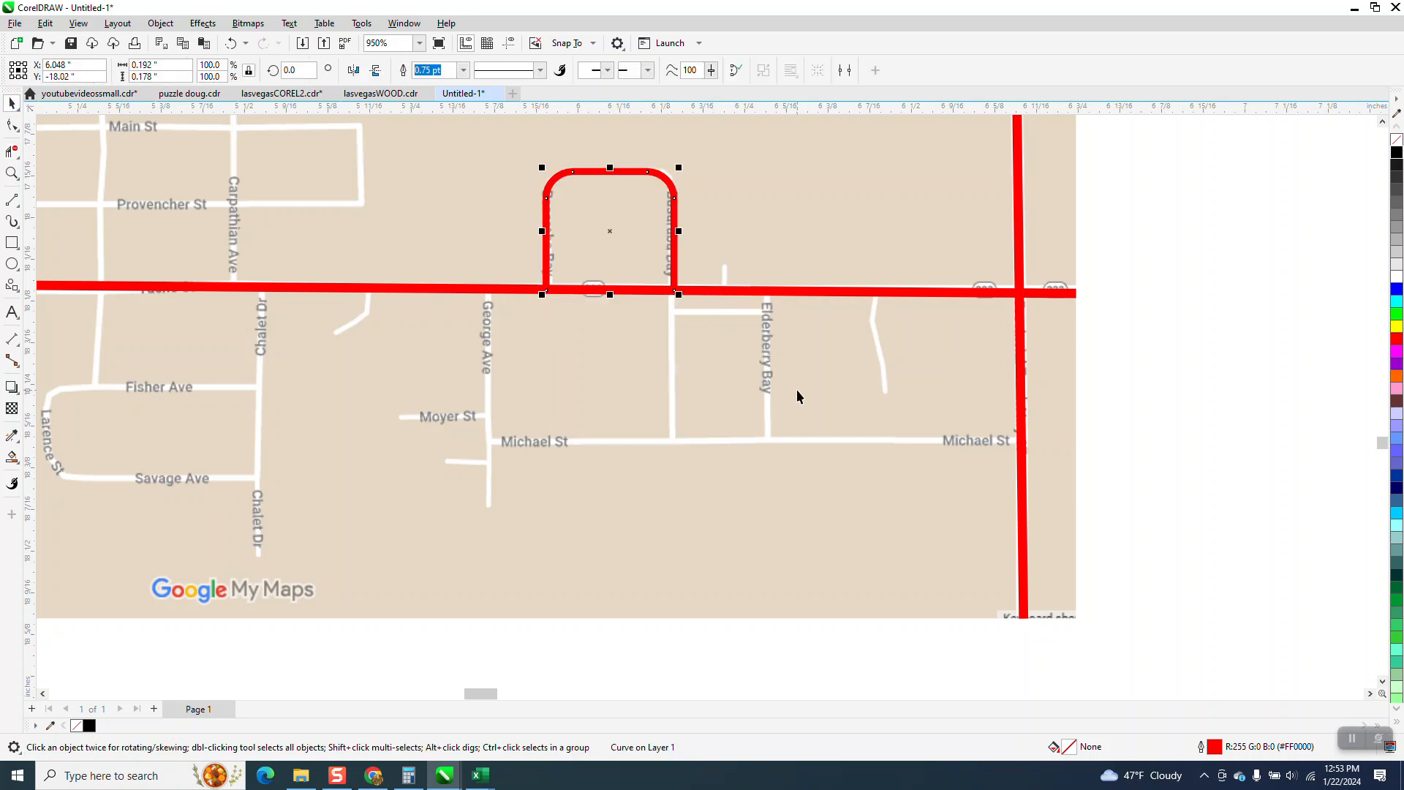
{"action": "scroll", "coordinate": [596, 398], "scroll_direction": "down", "scroll_amount": 1}
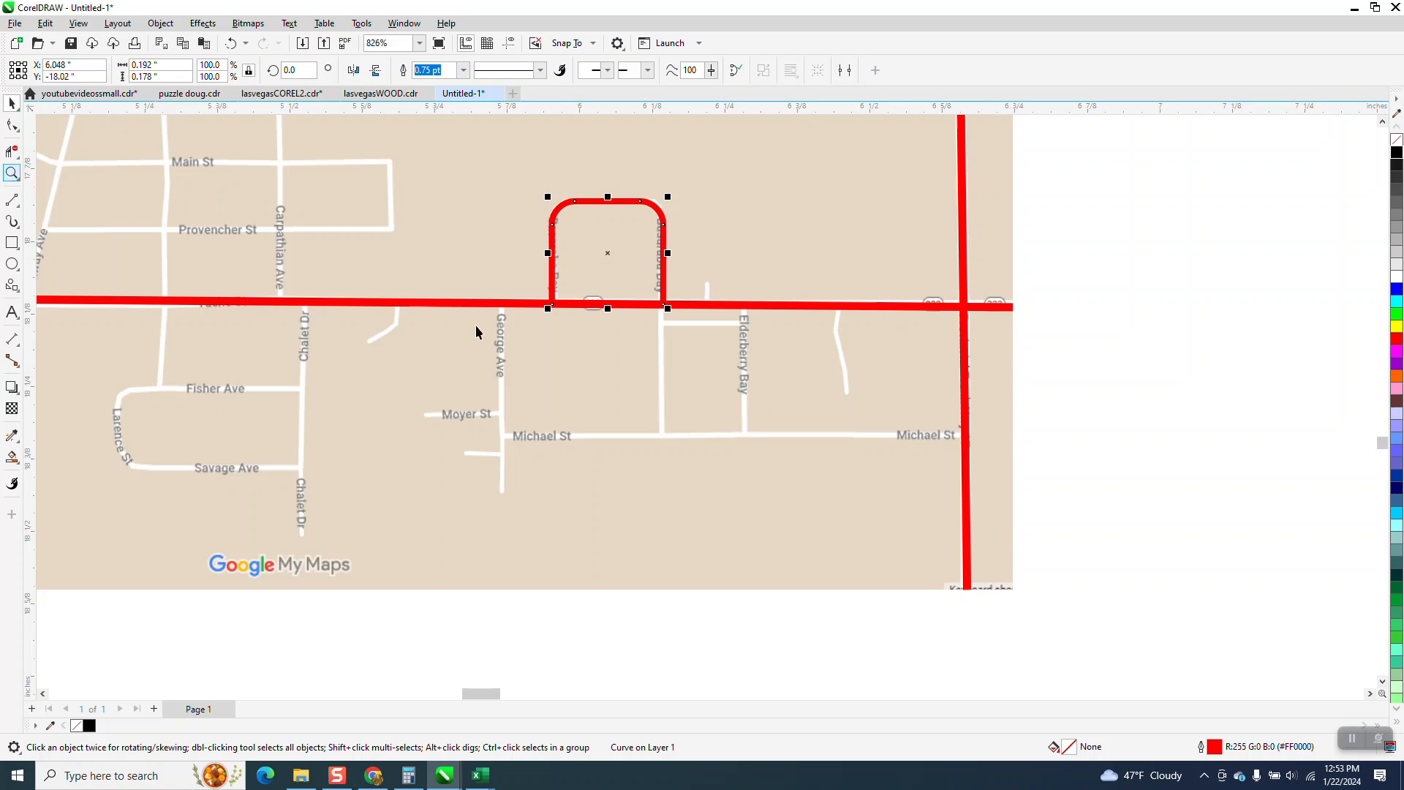
{"action": "scroll", "coordinate": [596, 370], "scroll_direction": "down", "scroll_amount": 1}
{"action": "left_click", "coordinate": [1079, 430]}
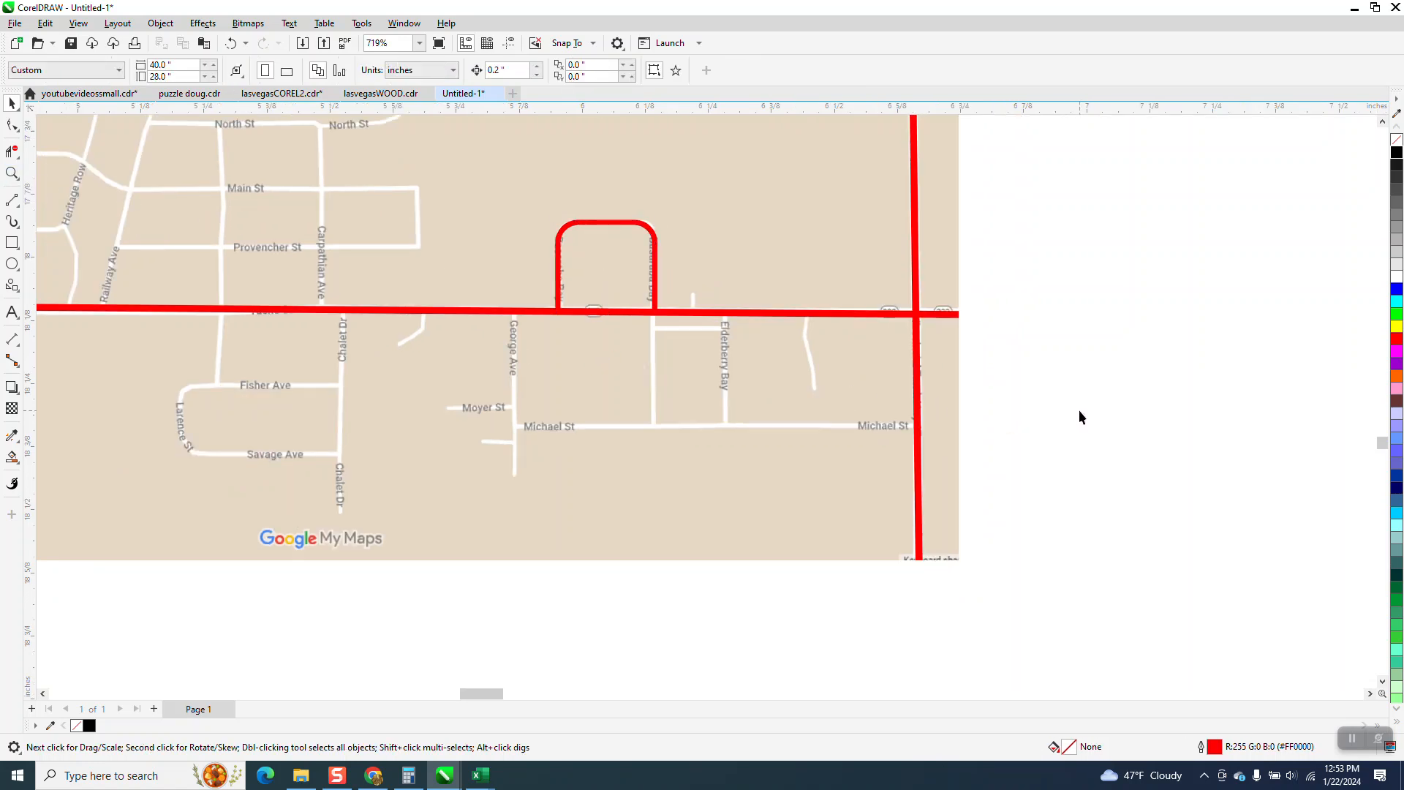
{"action": "left_click", "coordinate": [656, 265]}
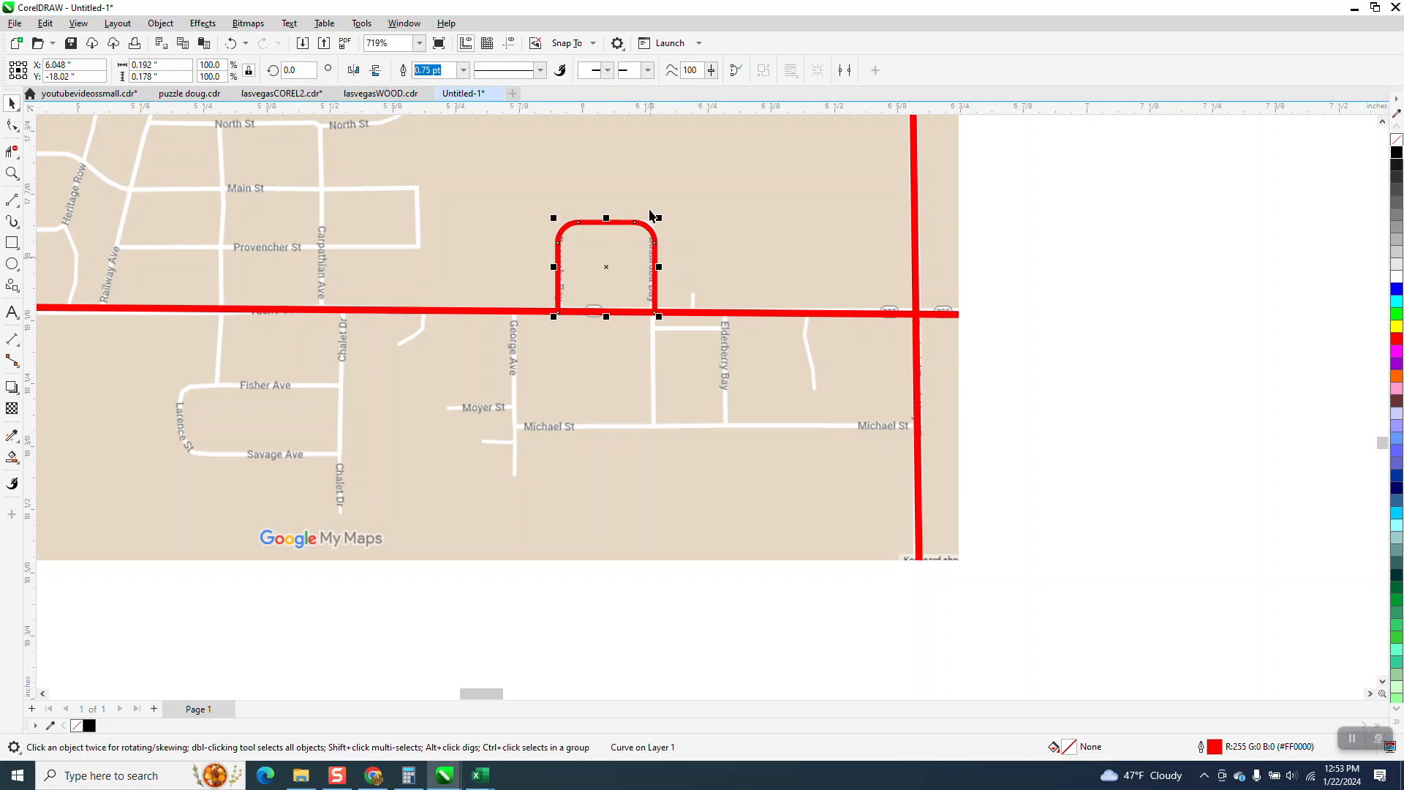
- With nothing selected, set the default outline width for new objects to 0.75 pt
{"action": "left_click", "coordinate": [1121, 314]}
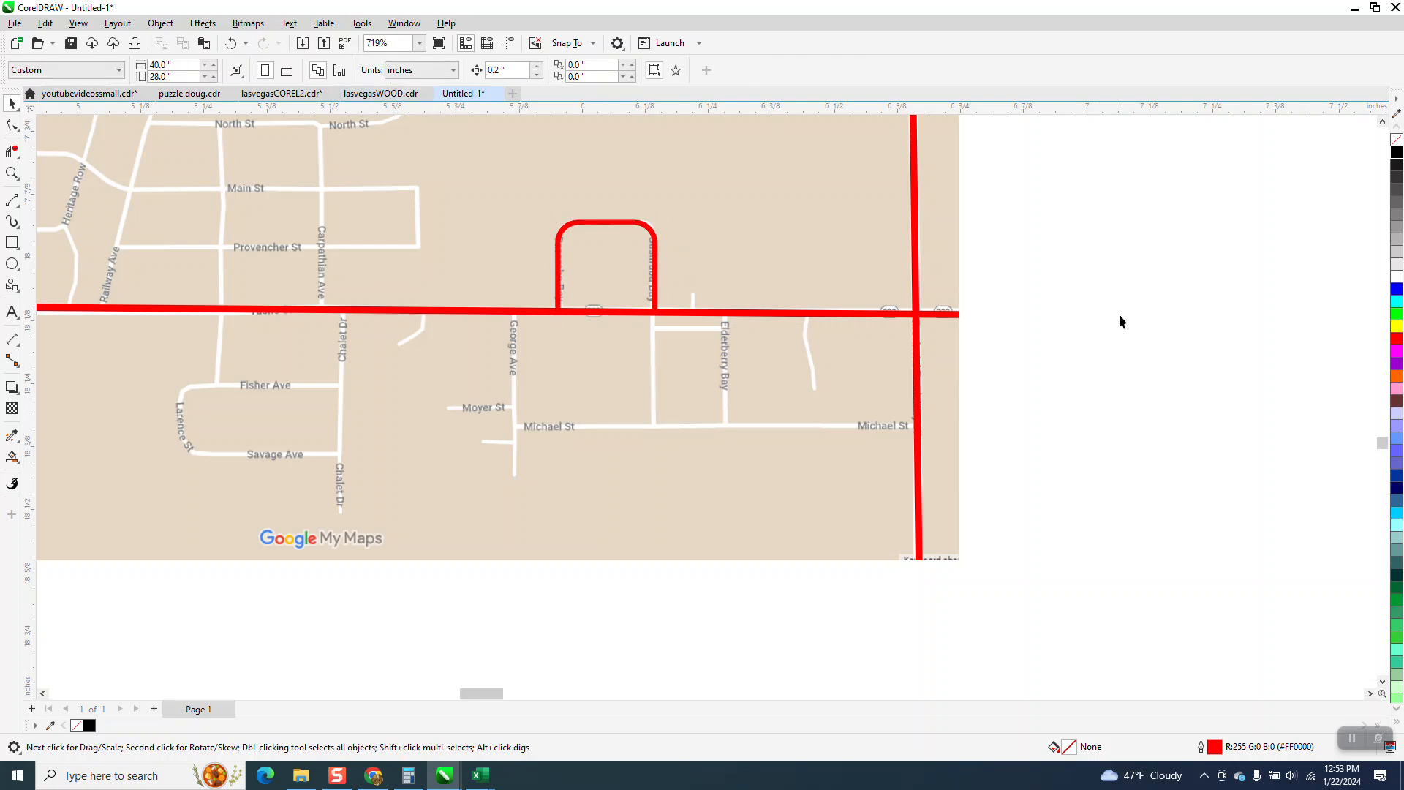
{"action": "left_click", "coordinate": [730, 475]}
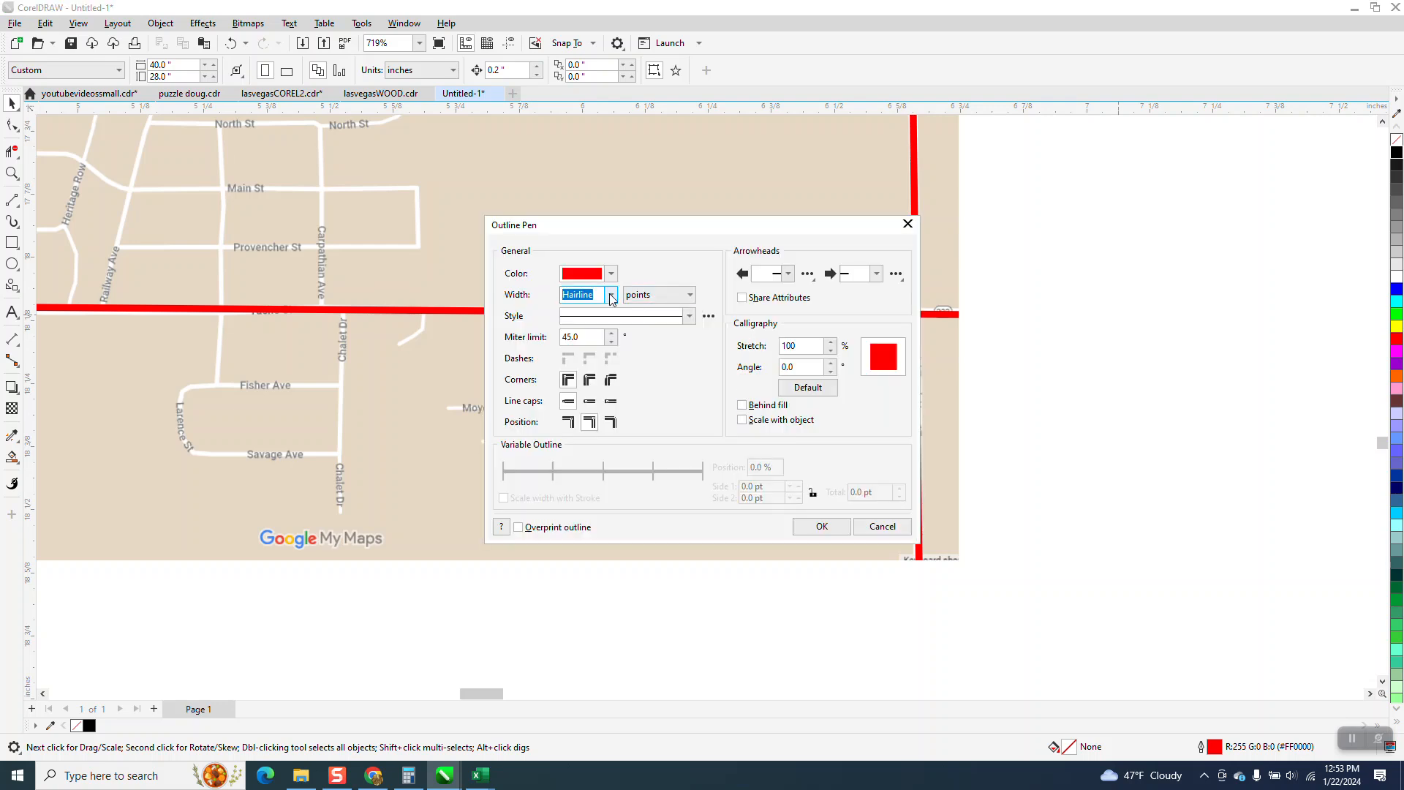
{"action": "left_click", "coordinate": [611, 294]}
{"action": "left_click", "coordinate": [581, 350]}
{"action": "left_click", "coordinate": [821, 527]}
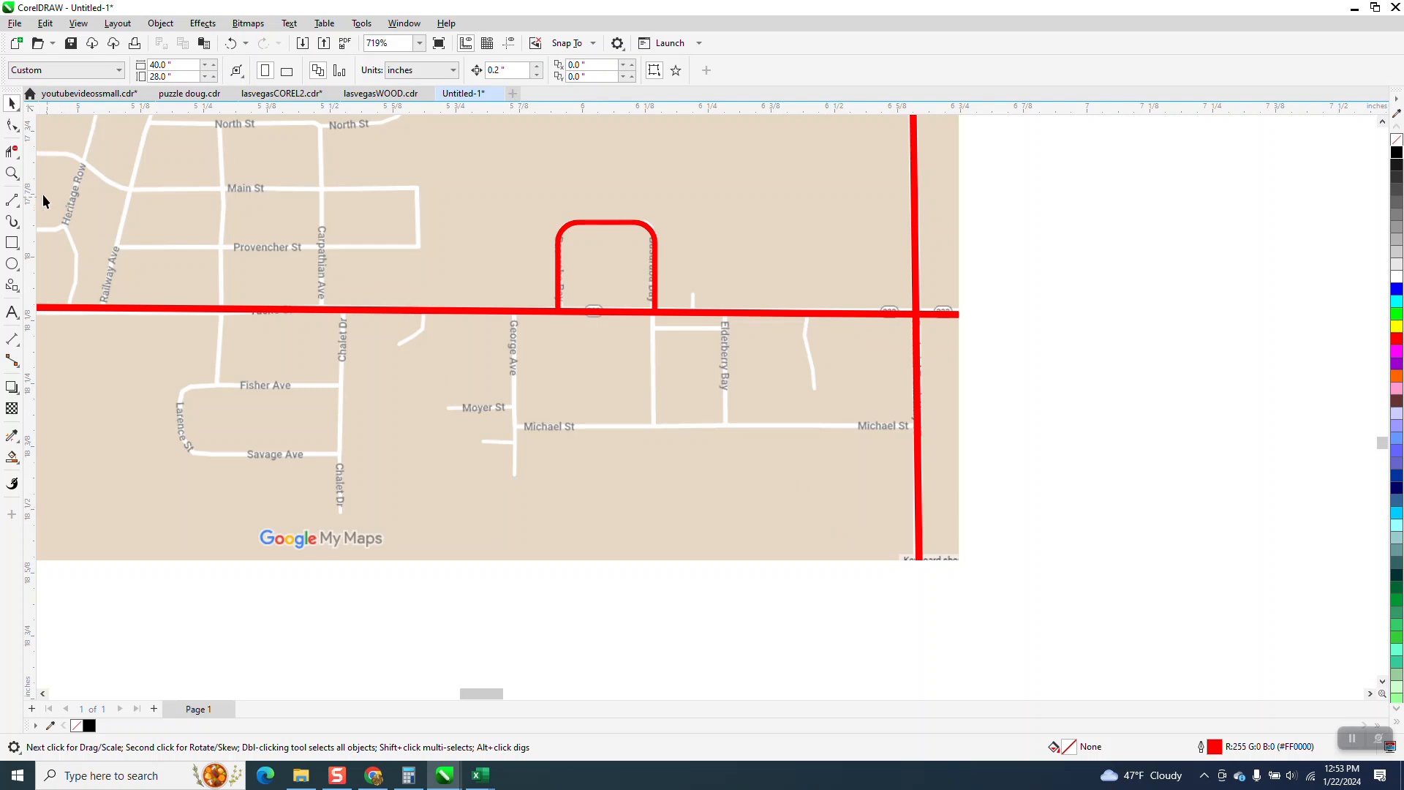
- Draw a vertical line about 0.037 inches long from the Tache St line up the short stub street east of Basaraba Bay
{"action": "left_click_drag", "start_coordinate": [614, 251], "coordinate": [826, 362]}
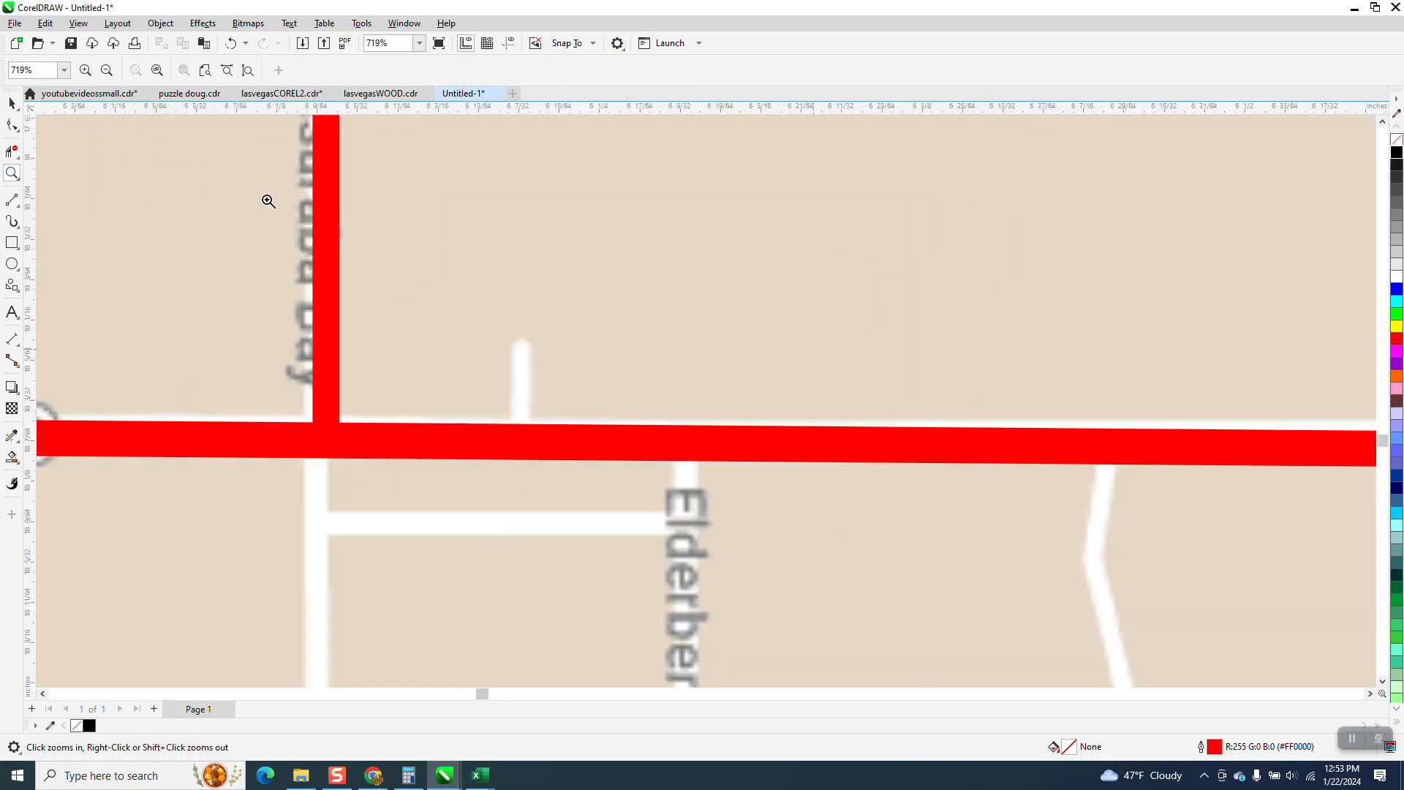
{"action": "left_click", "coordinate": [12, 199]}
{"action": "left_click_drag", "start_coordinate": [521, 441], "coordinate": [522, 346]}
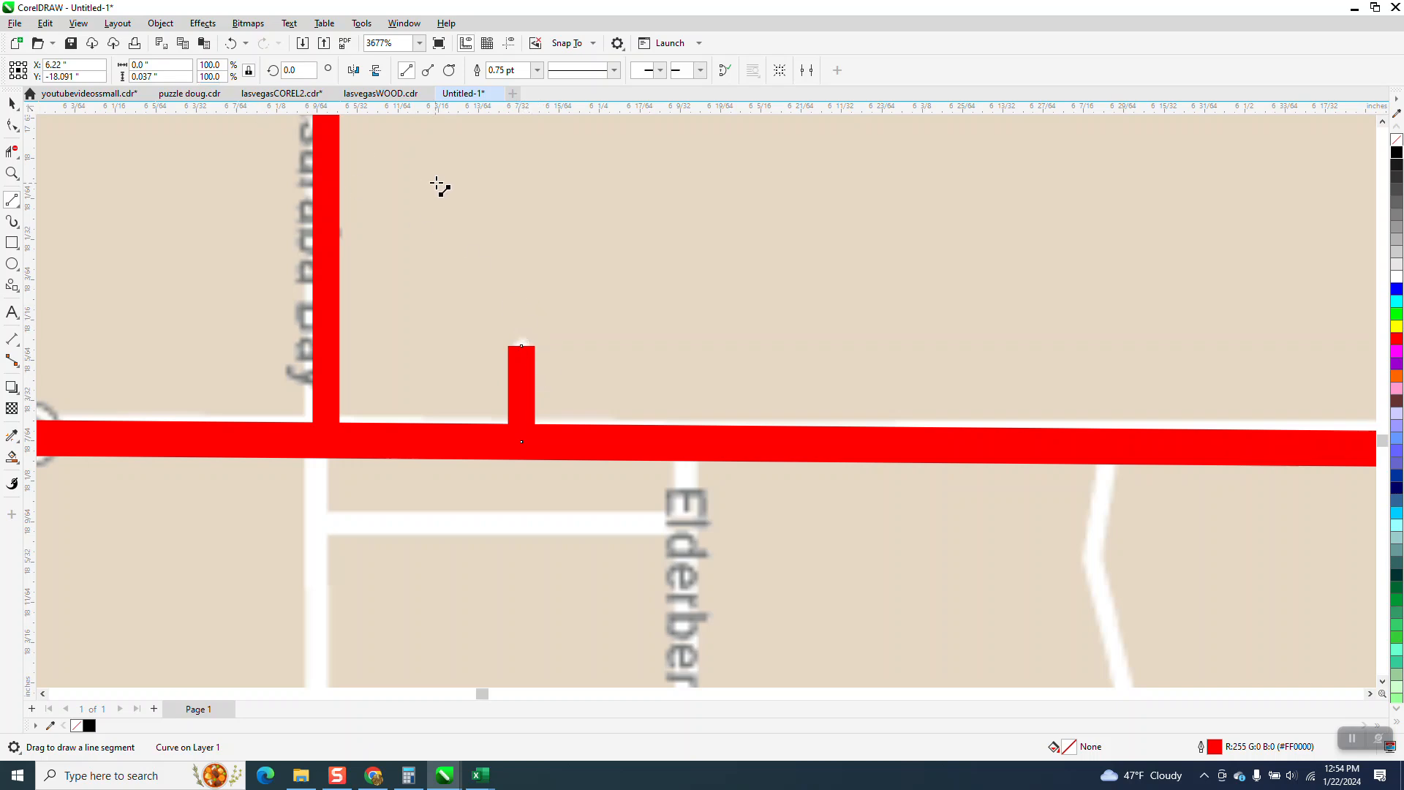
- Give the short stub street line round line caps
{"action": "key", "text": "F12"}
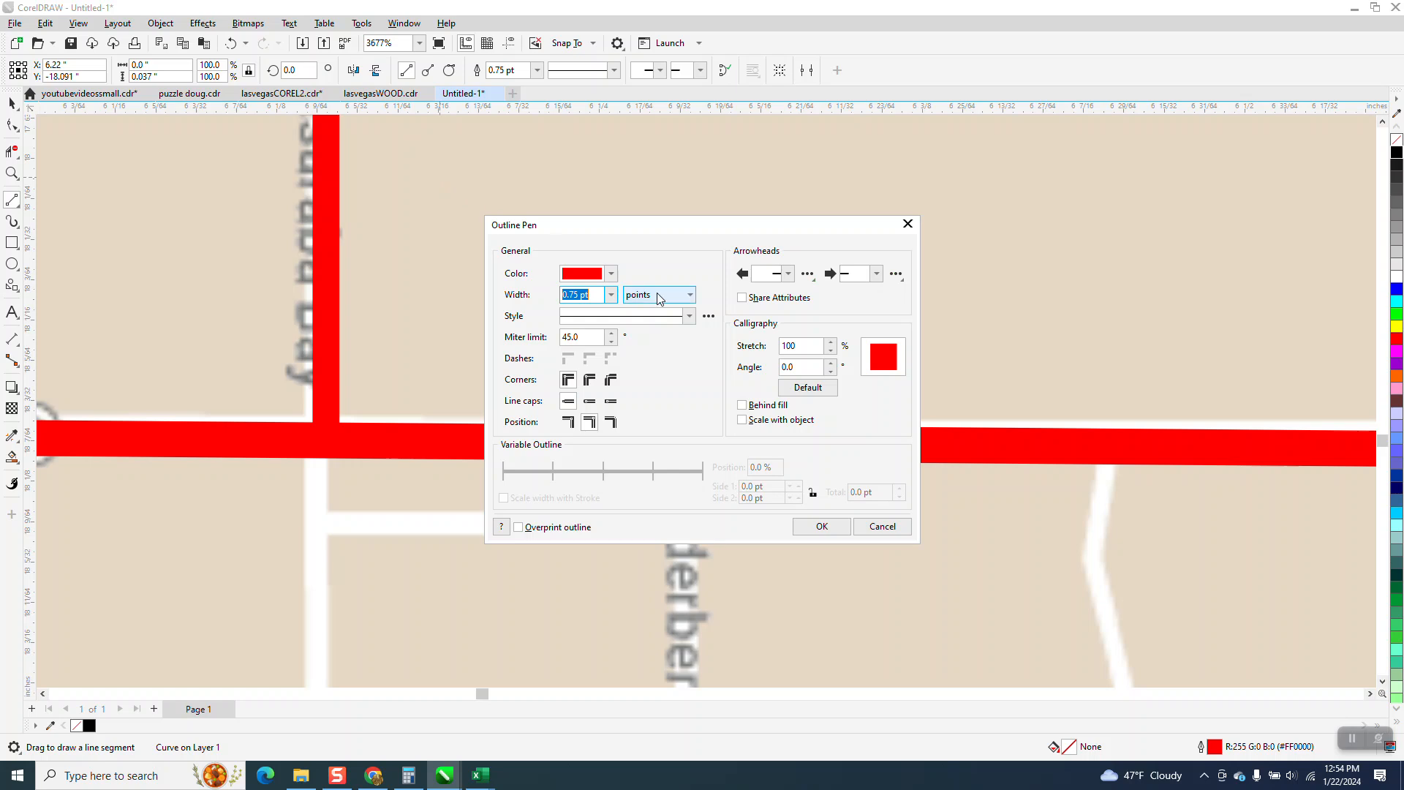
{"action": "left_click", "coordinate": [589, 401]}
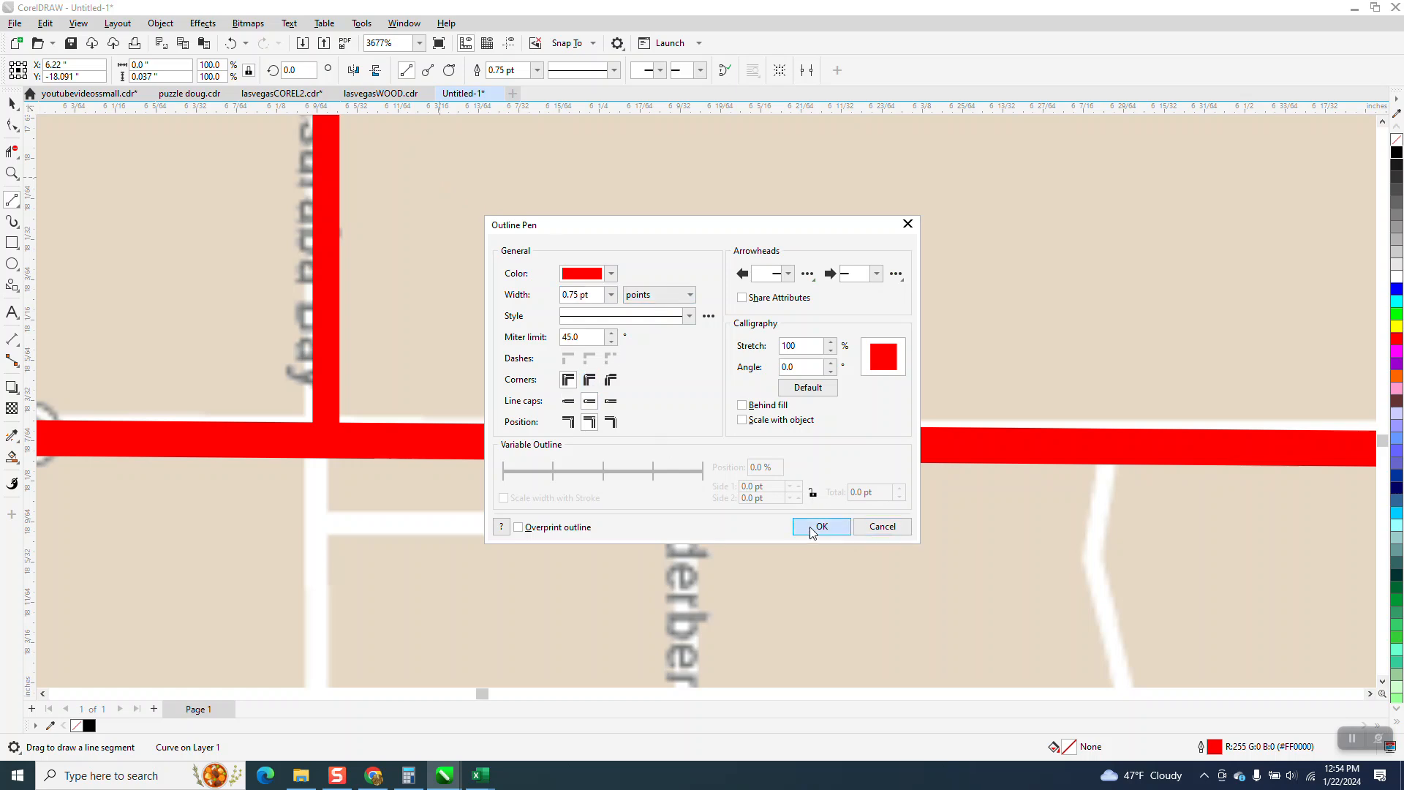
{"action": "left_click", "coordinate": [813, 525]}
- Trace the bent dead-end street east of Elderberry Bay with connected 2-point lines down from Tache St, about 0.018 by 0.15 inches
{"action": "scroll", "coordinate": [539, 364], "scroll_direction": "down", "scroll_amount": 2}
{"action": "scroll", "coordinate": [801, 354], "scroll_direction": "down", "scroll_amount": 3}
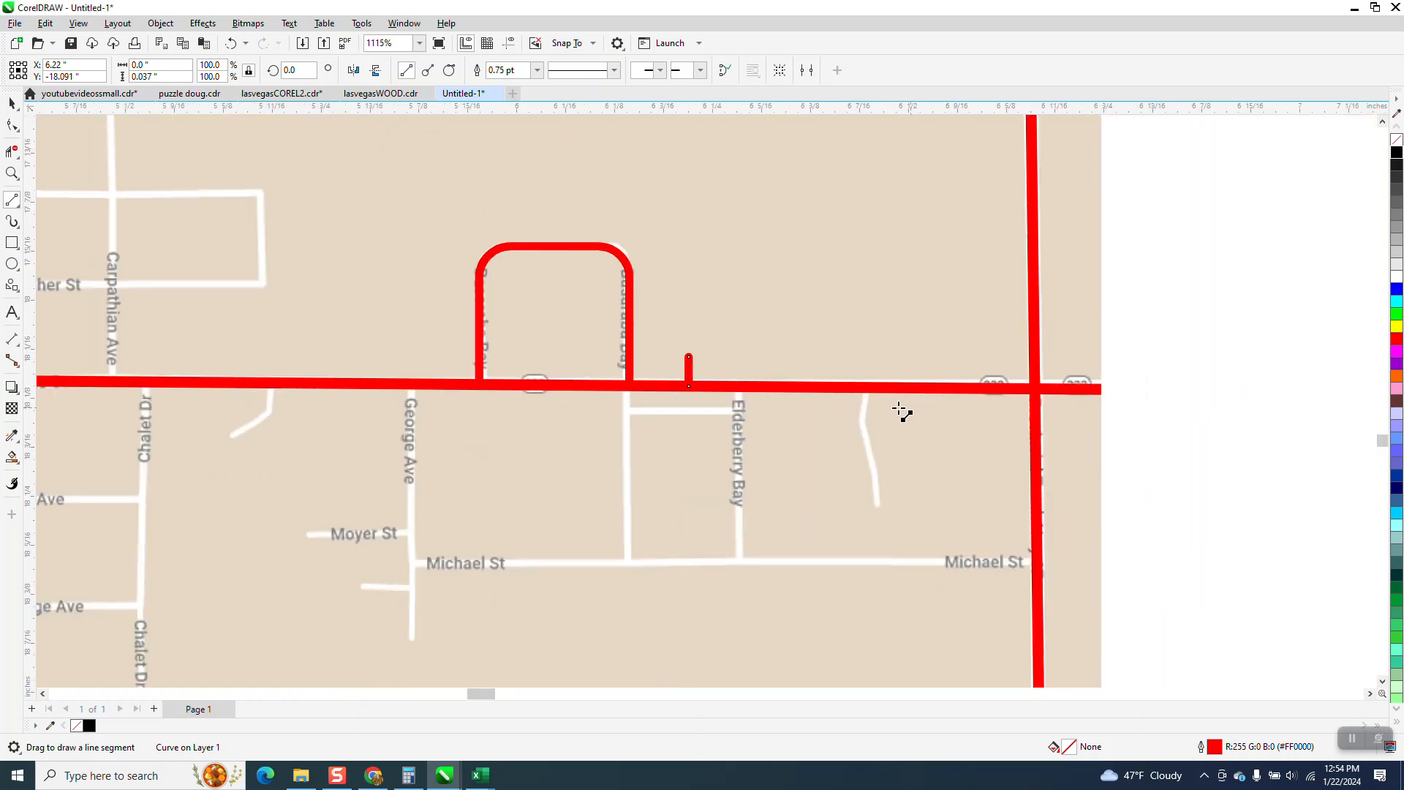
{"action": "left_click", "coordinate": [13, 174]}
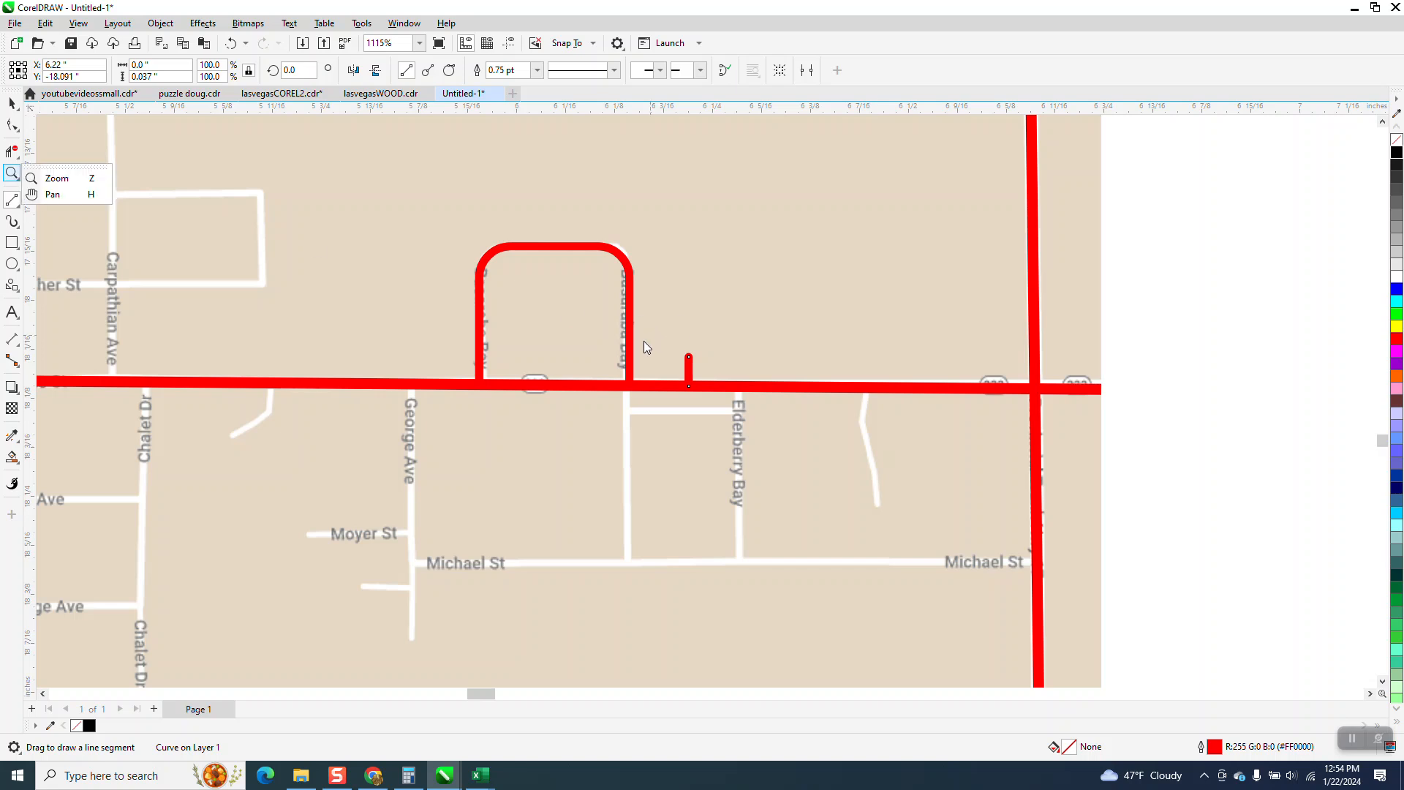
{"action": "left_click", "coordinate": [11, 200]}
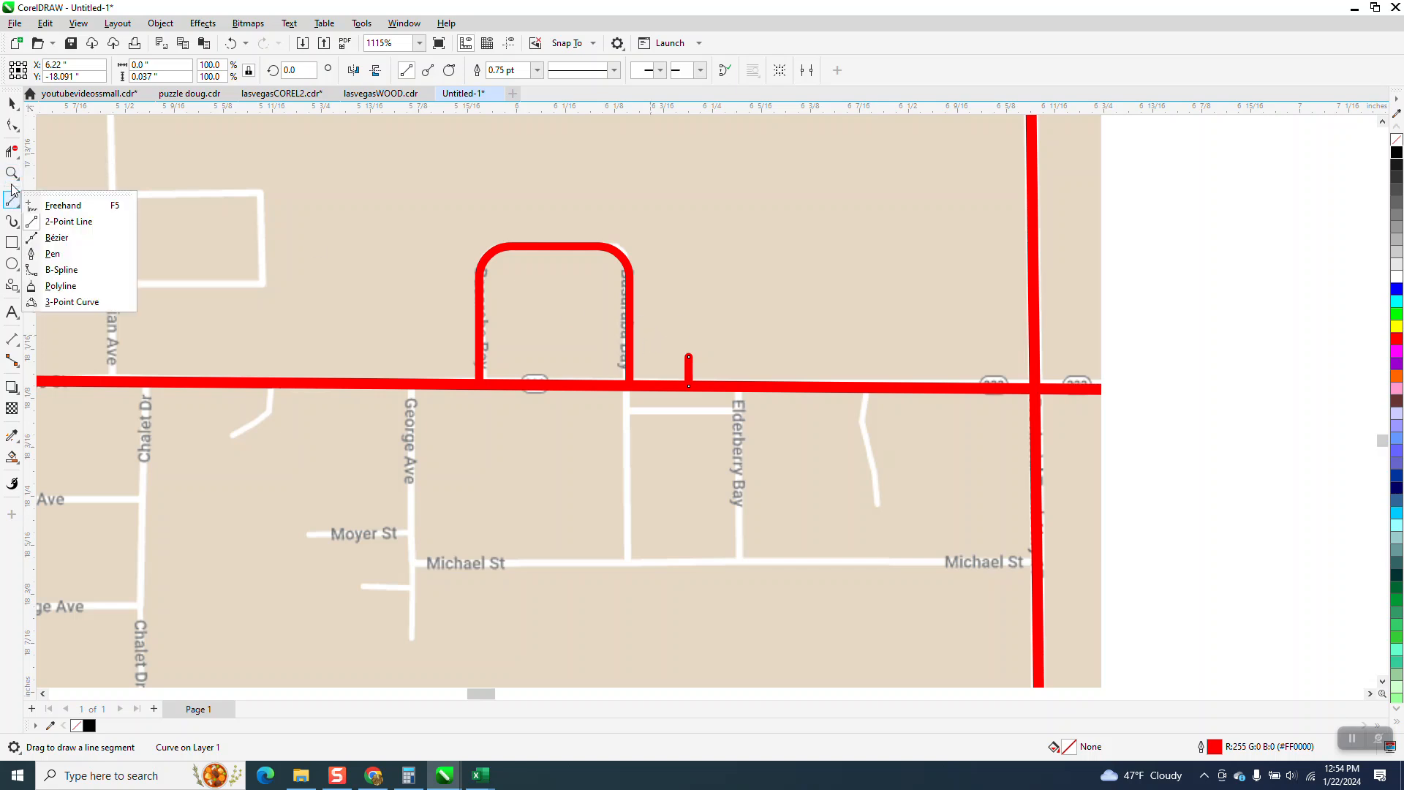
{"action": "left_click", "coordinate": [12, 174]}
{"action": "left_click_drag", "start_coordinate": [693, 347], "coordinate": [1044, 608]}
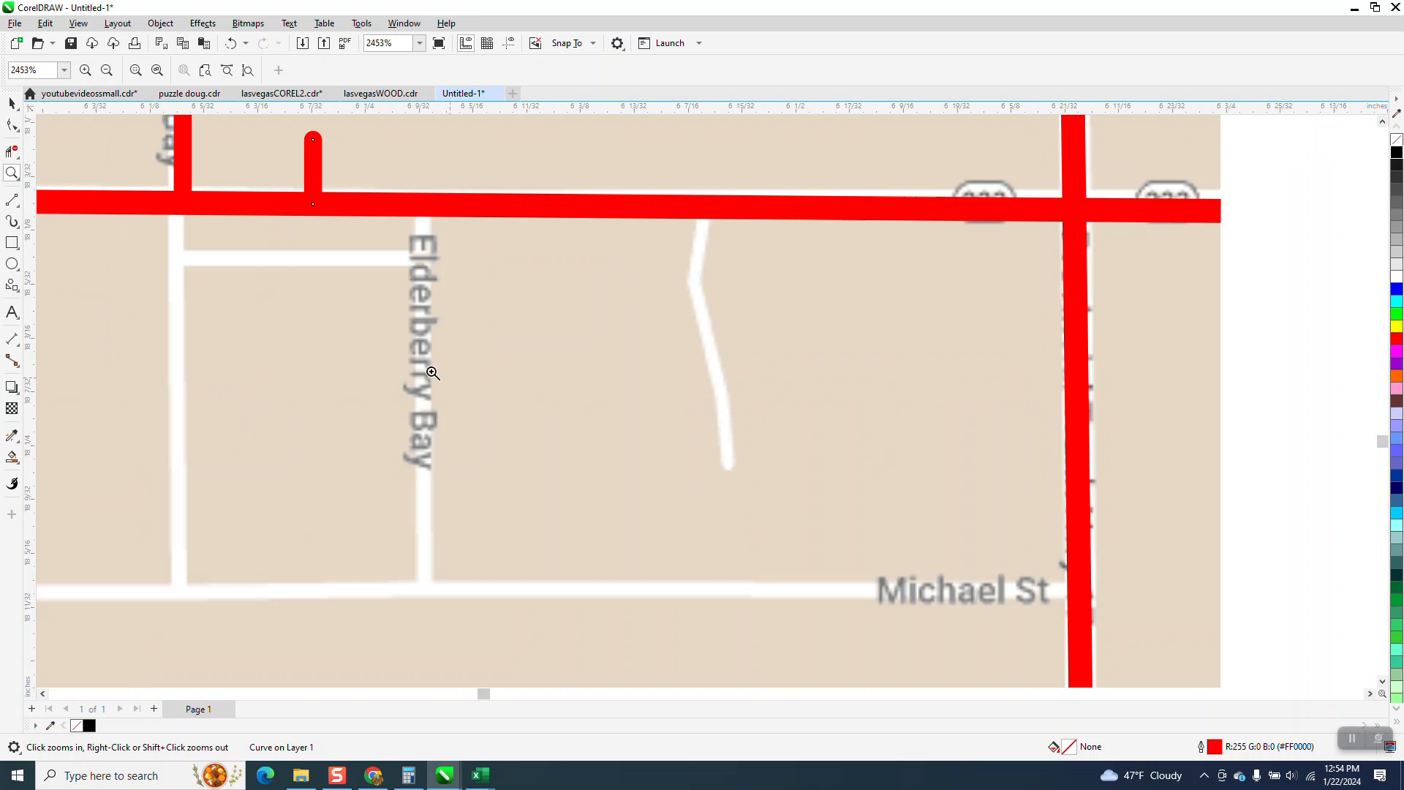
{"action": "left_click", "coordinate": [19, 208]}
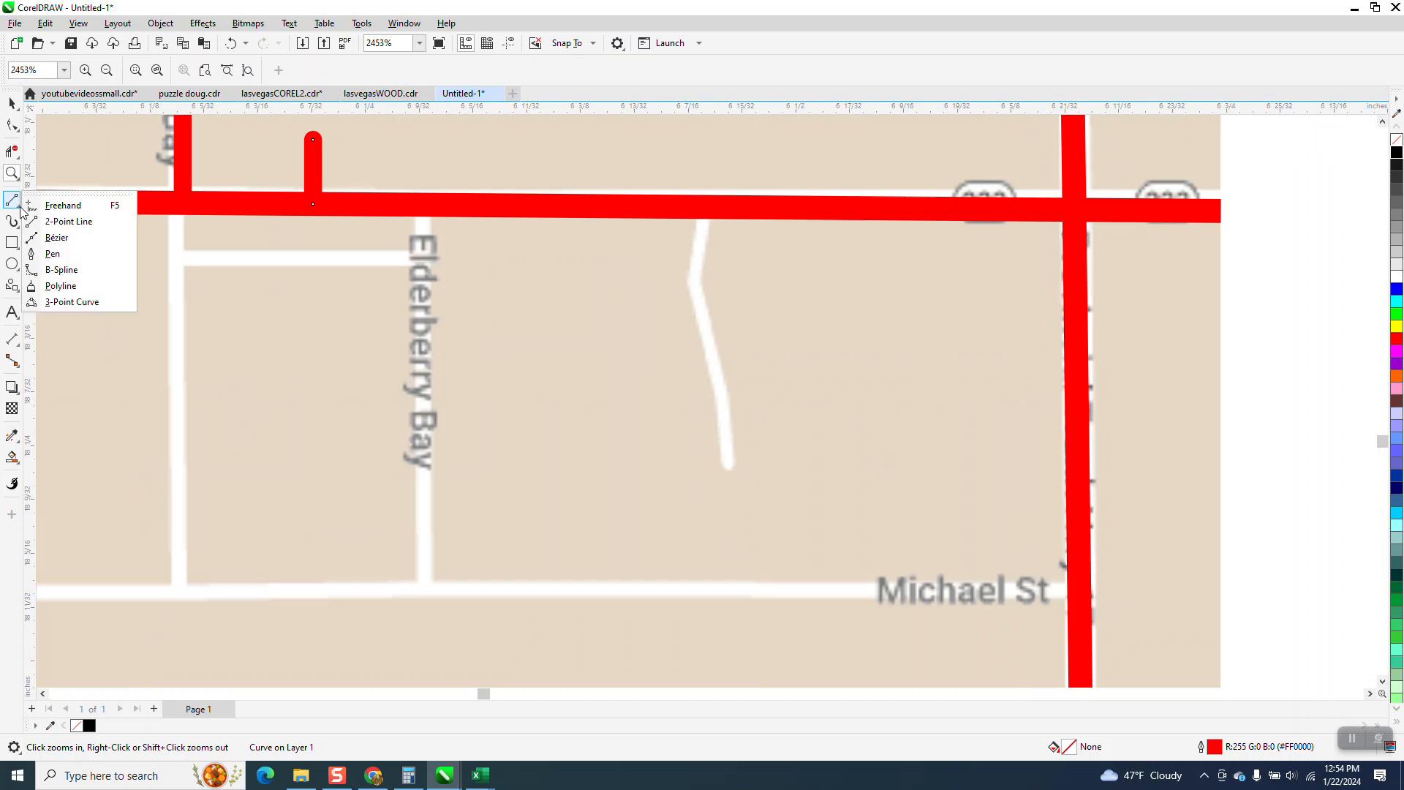
{"action": "left_click", "coordinate": [64, 219]}
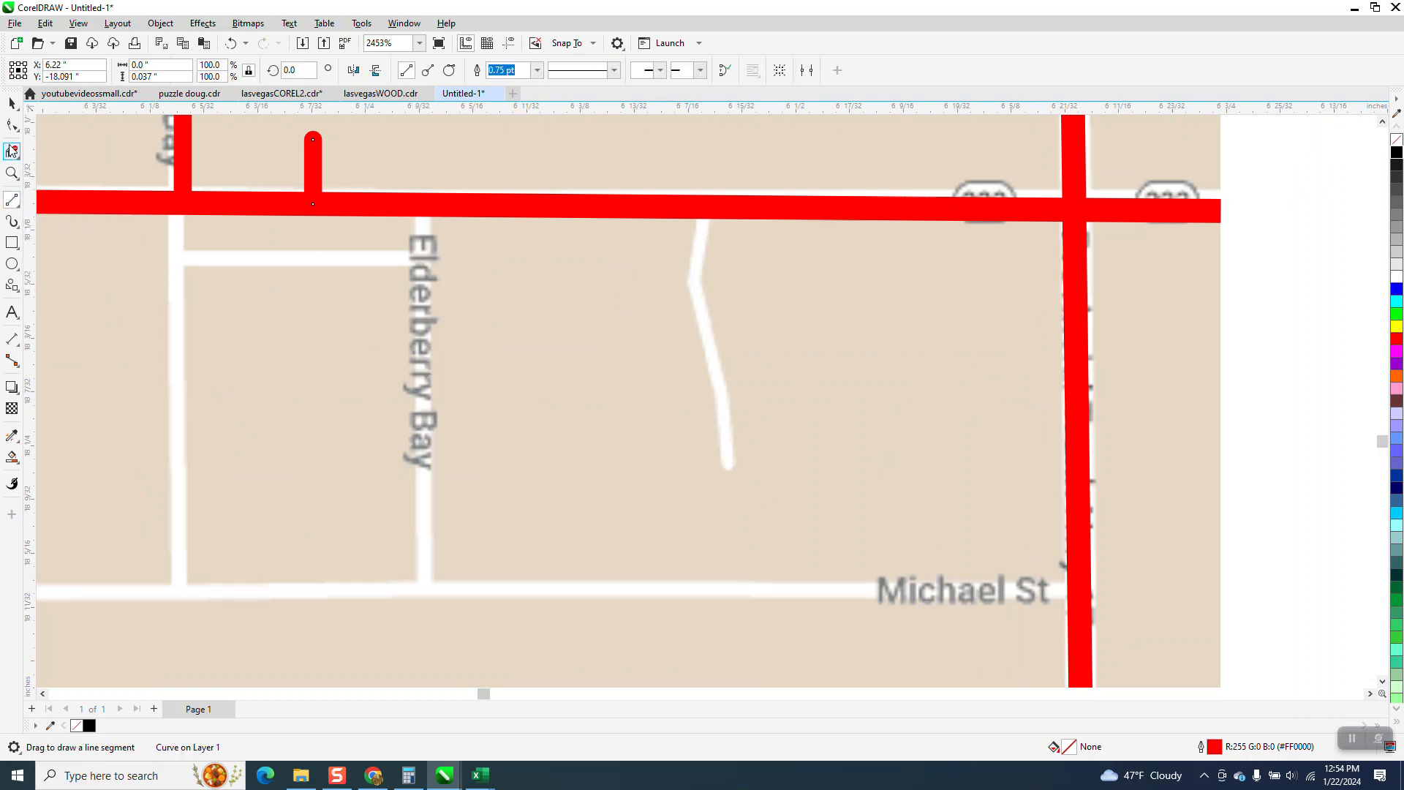
{"action": "left_click_drag", "start_coordinate": [706, 208], "coordinate": [723, 465]}
- Give the bent dead-end street line east of Elderberry Bay round line caps
{"action": "key", "text": "F12"}
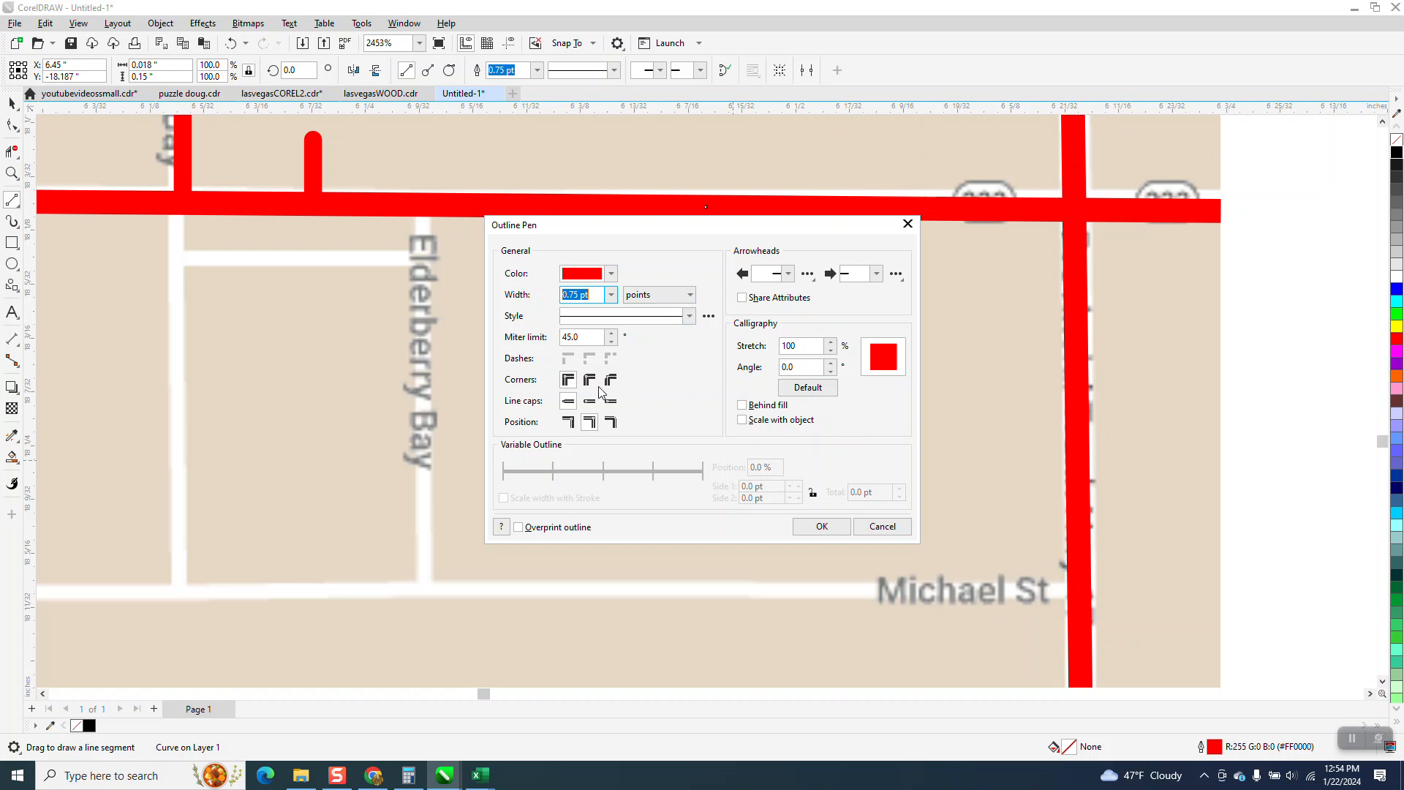
{"action": "left_click", "coordinate": [591, 406]}
{"action": "left_click", "coordinate": [822, 527]}
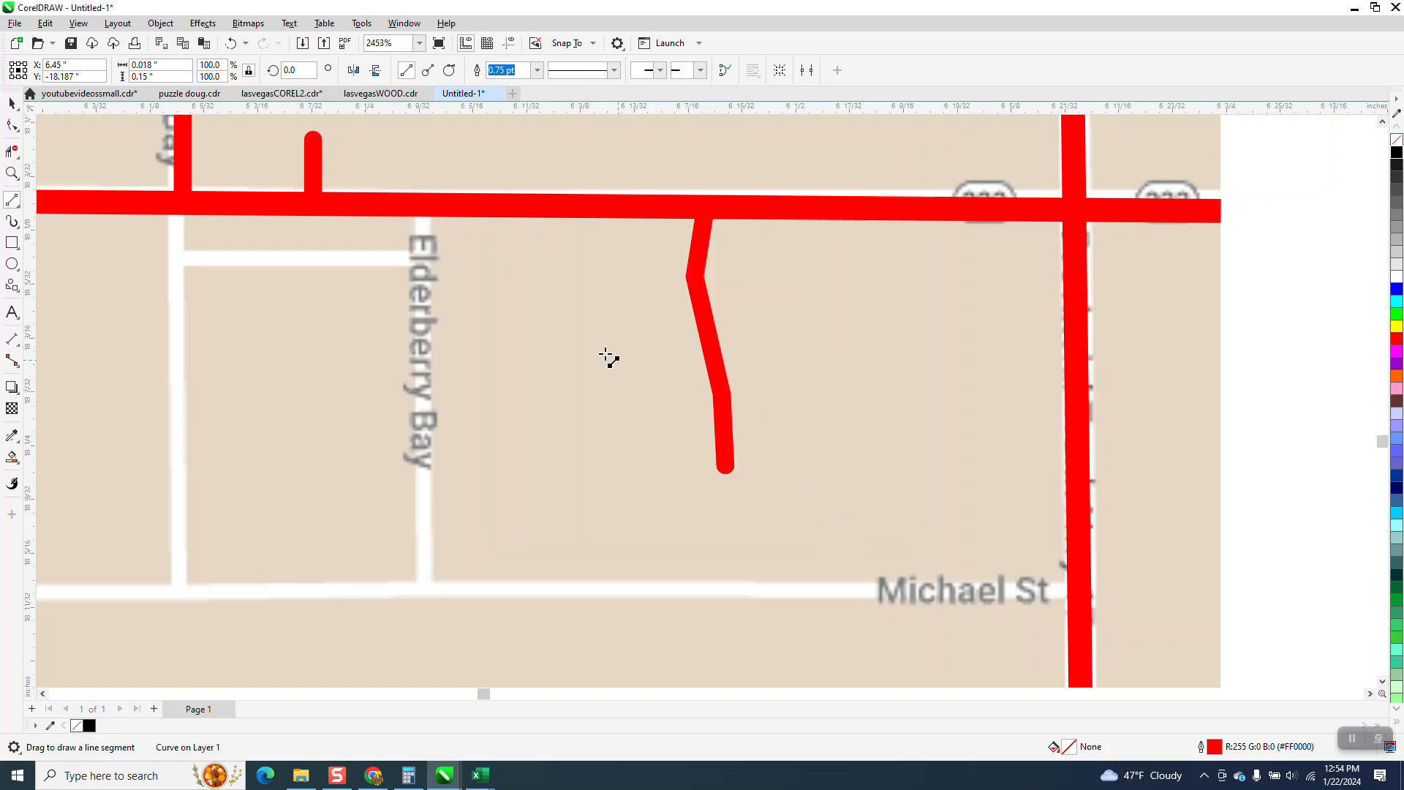
- Trace Elderberry Bay and the parallel street west of it from Tache St to Michael St, plus the short cross street joining them
{"action": "left_click_drag", "start_coordinate": [423, 207], "coordinate": [423, 585]}
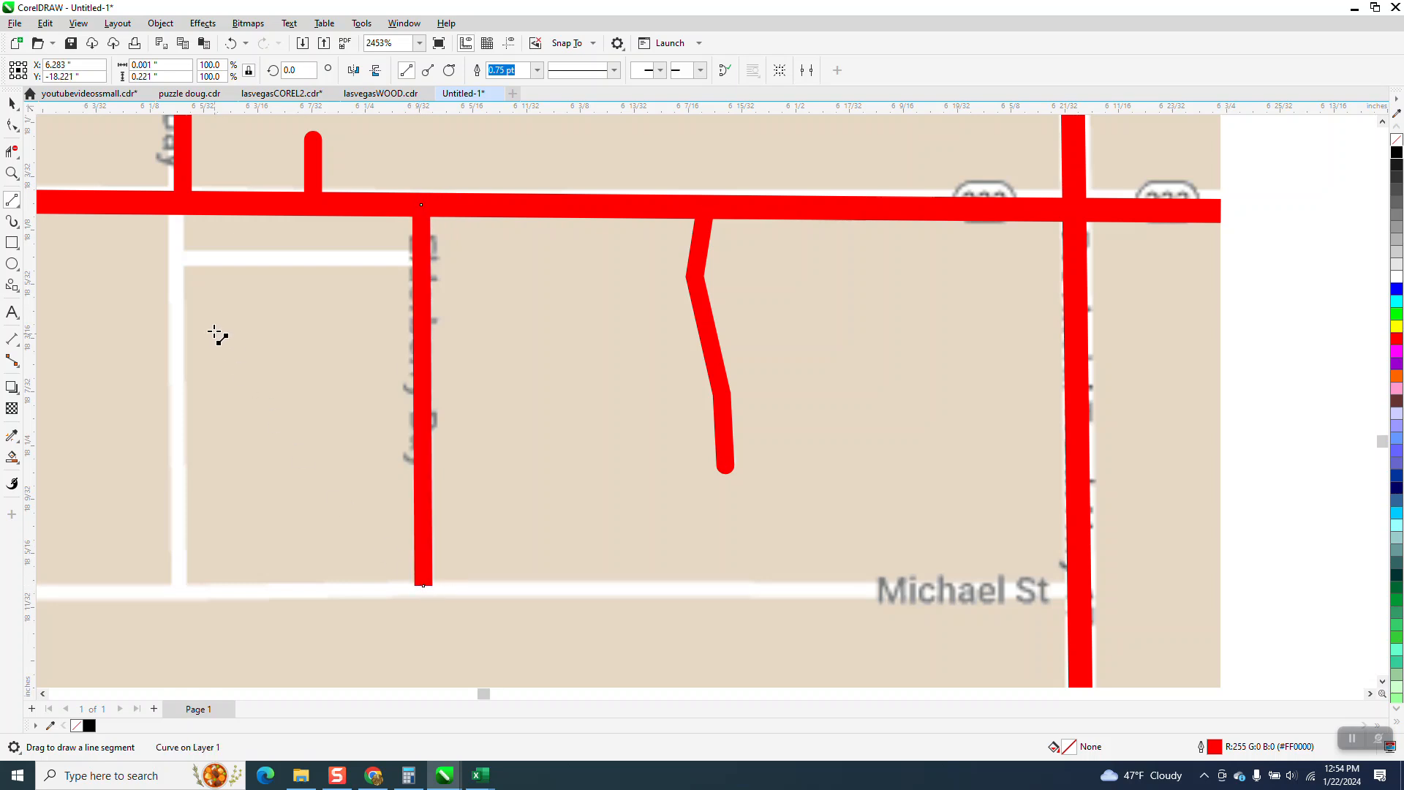
{"action": "left_click_drag", "start_coordinate": [172, 205], "coordinate": [179, 585]}
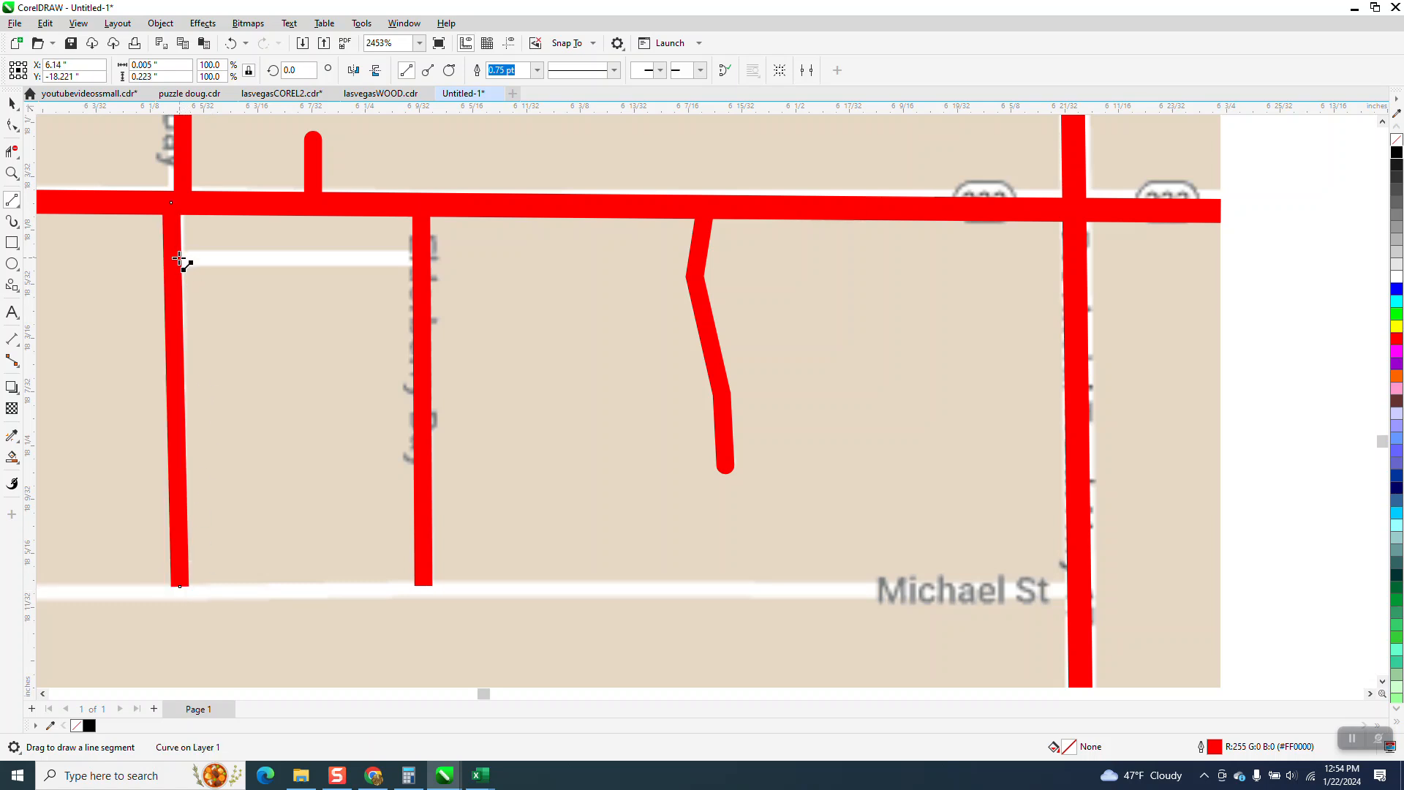
{"action": "left_click_drag", "start_coordinate": [178, 254], "coordinate": [435, 264]}
{"action": "left_click_drag", "start_coordinate": [429, 592], "coordinate": [180, 586]}
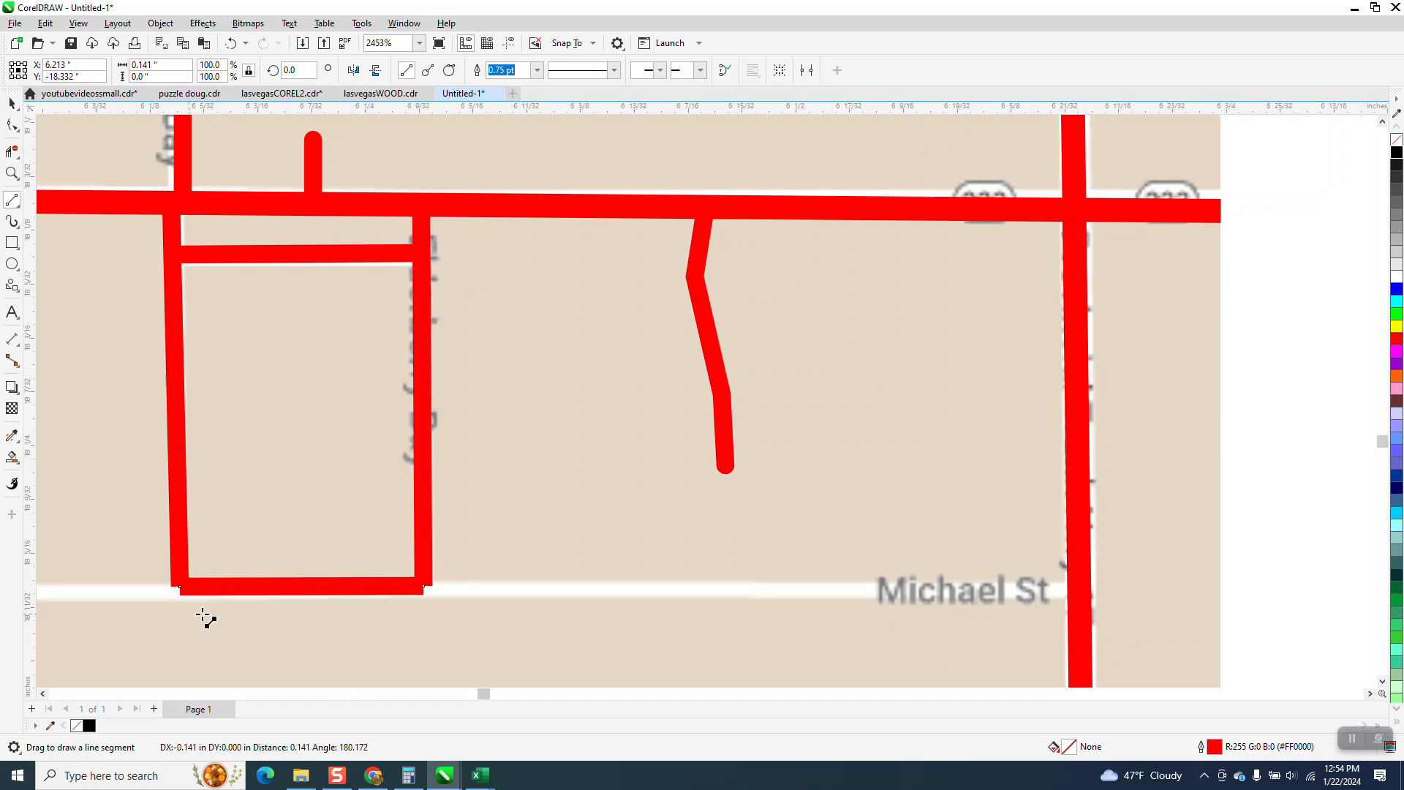
{"action": "left_click", "coordinate": [12, 172]}
{"action": "scroll", "coordinate": [474, 621], "scroll_direction": "down", "scroll_amount": 2}
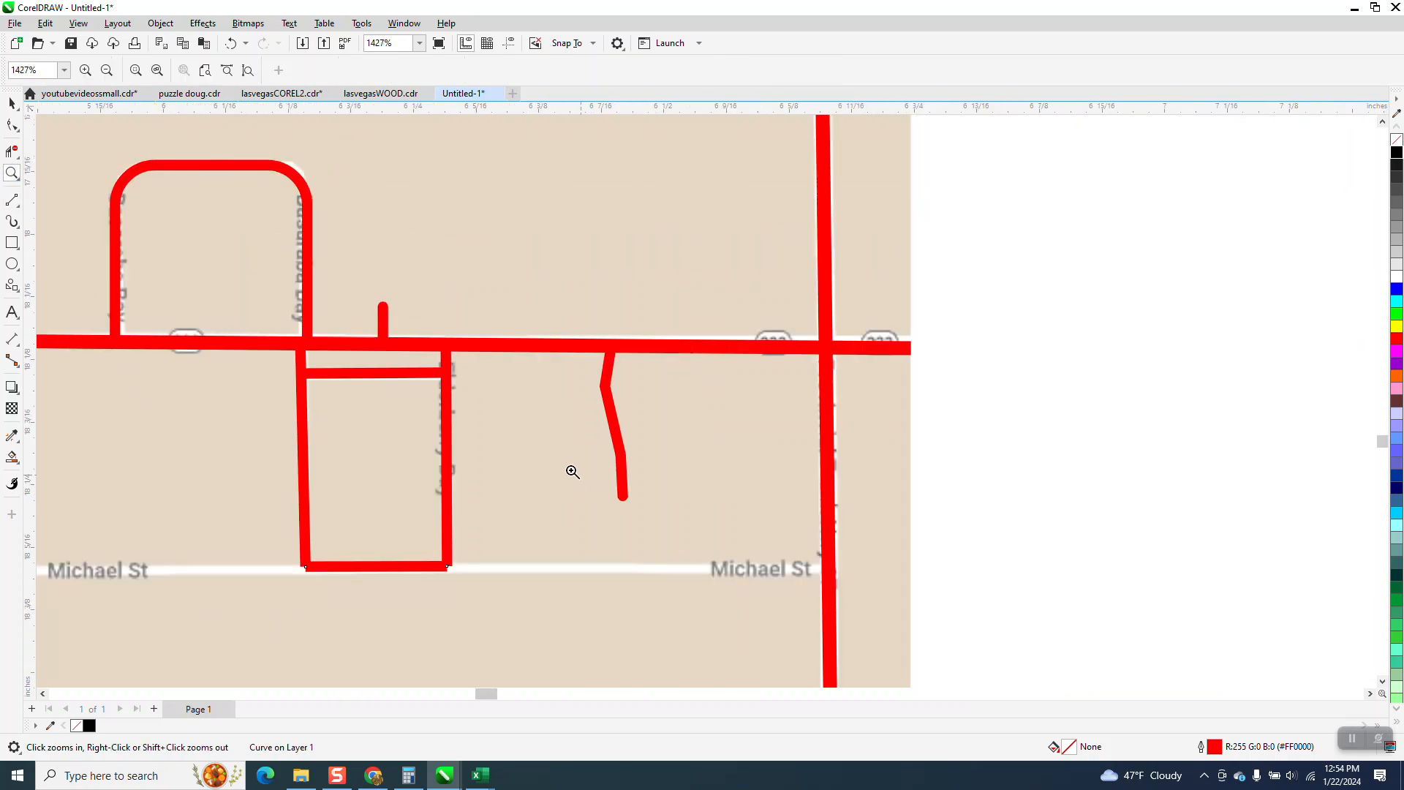
{"action": "scroll", "coordinate": [571, 473], "scroll_direction": "down", "scroll_amount": 2}
{"action": "left_click", "coordinate": [11, 103]}
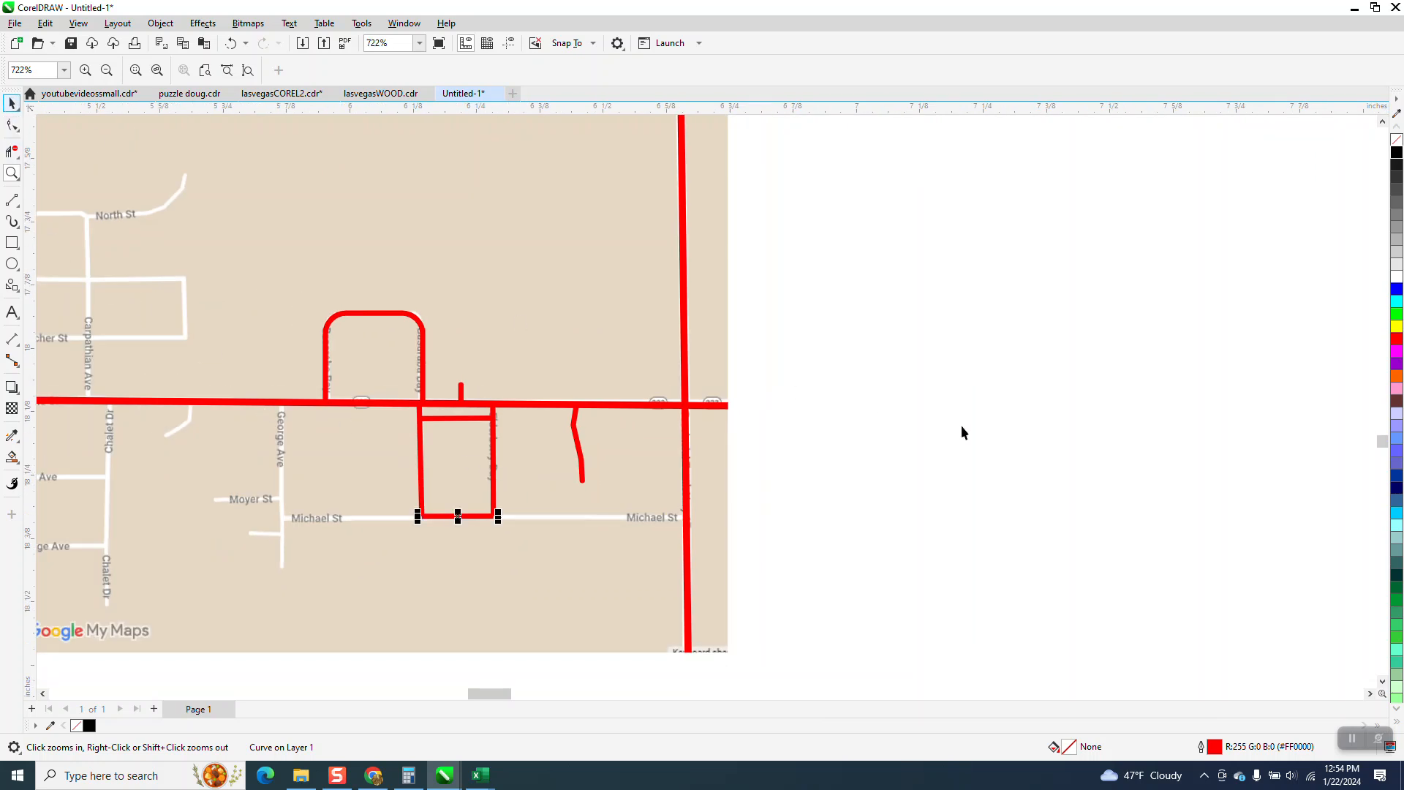
{"action": "left_click", "coordinate": [960, 424]}
{"action": "left_click", "coordinate": [464, 517]}
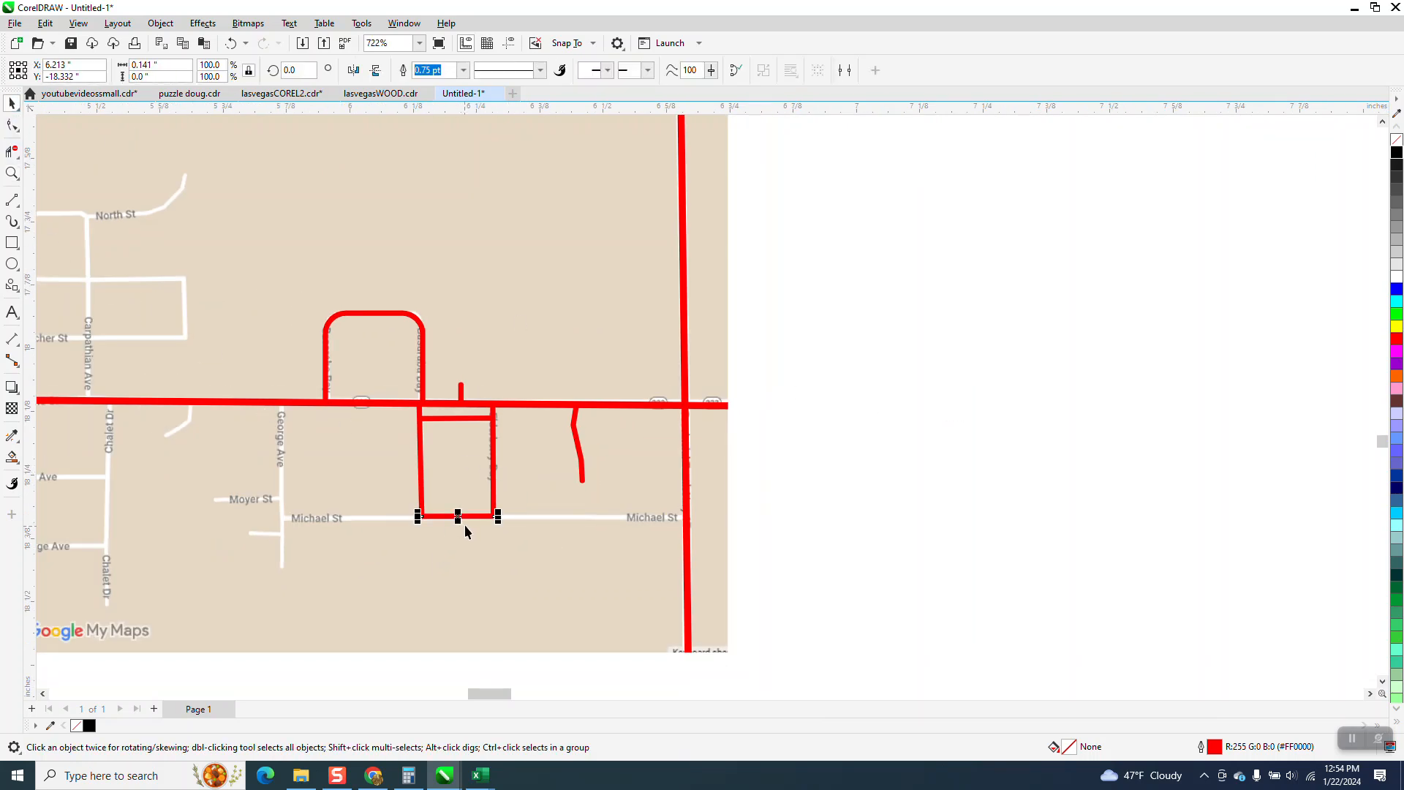
{"action": "key", "text": "Delete"}
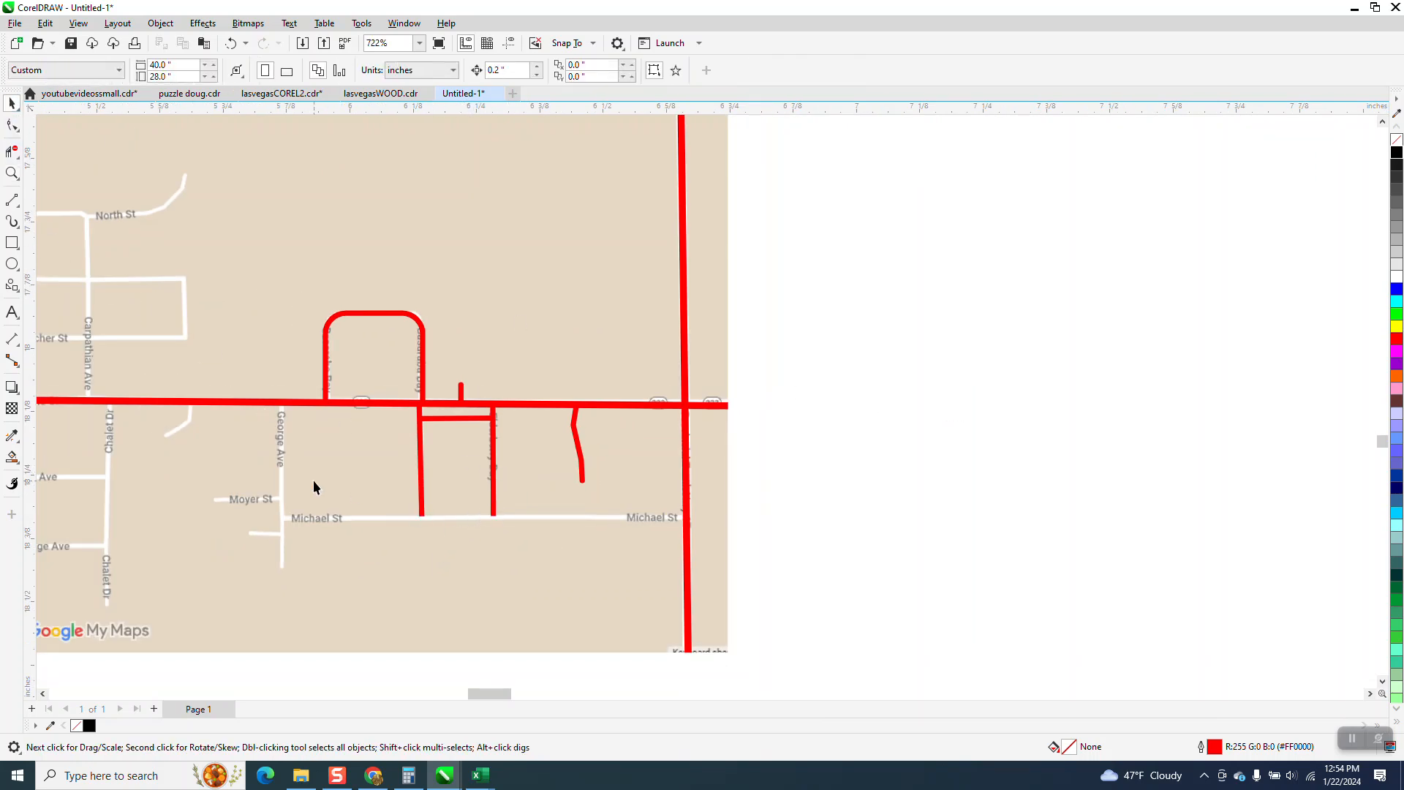
- Draw a straight line about 0.803 inches long along Michael St from the eastern highway to George Ave
{"action": "left_click", "coordinate": [15, 207]}
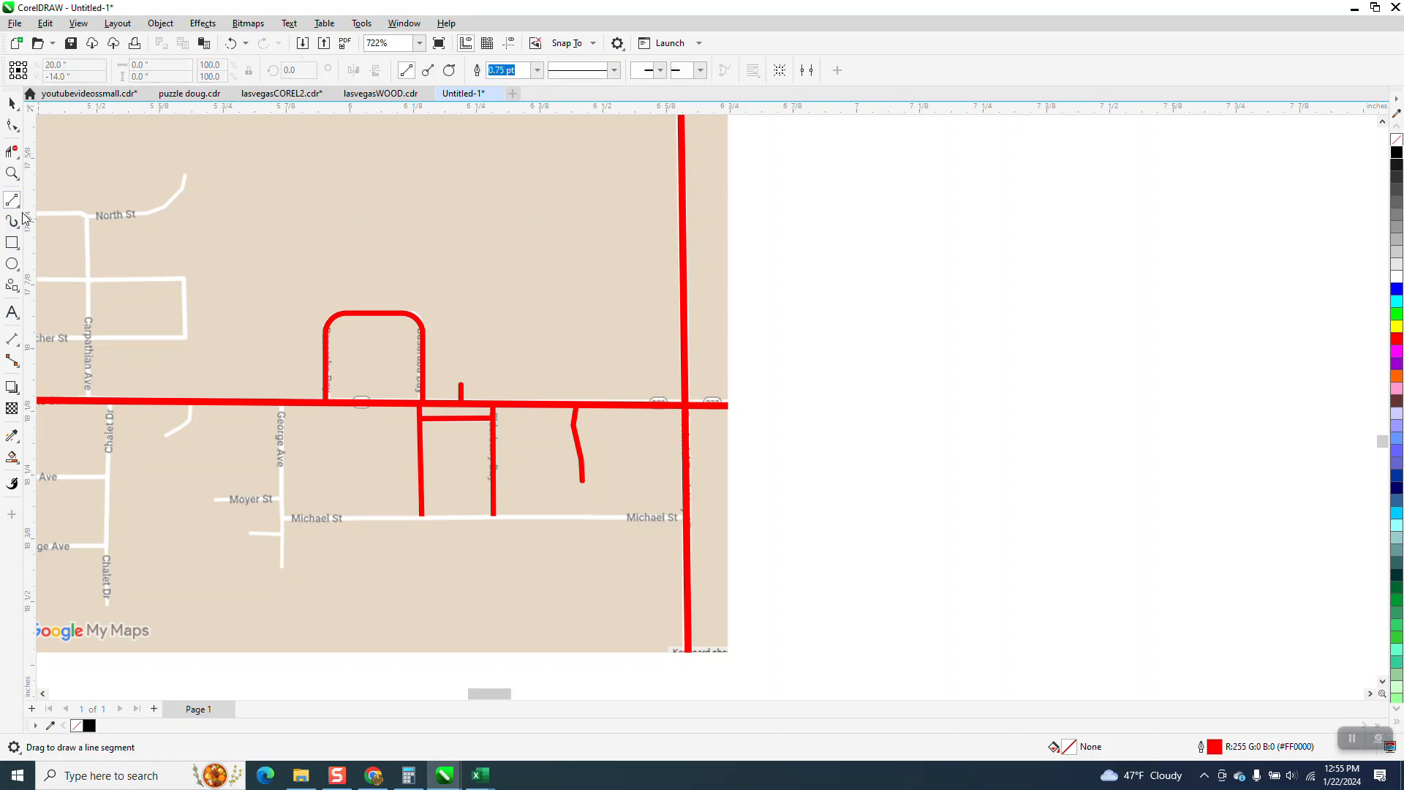
{"action": "left_click", "coordinate": [22, 212]}
{"action": "left_click_drag", "start_coordinate": [683, 519], "coordinate": [291, 534]}
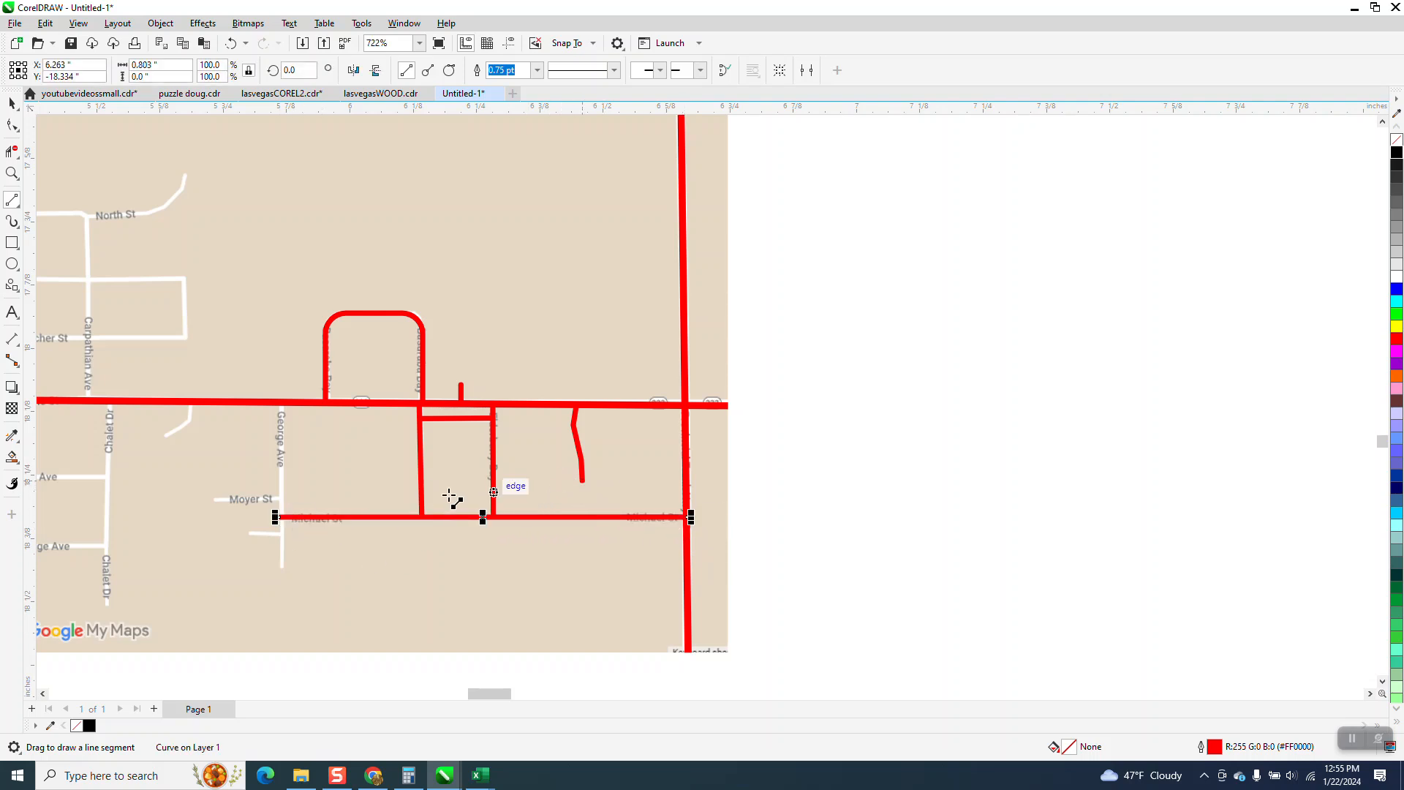
- Trace George Ave with its two western side streets, including Moyer St, and the short bent street west of it
{"action": "left_click", "coordinate": [12, 173]}
{"action": "left_click_drag", "start_coordinate": [180, 339], "coordinate": [582, 683]}
{"action": "scroll", "coordinate": [405, 424], "scroll_direction": "down", "scroll_amount": 1}
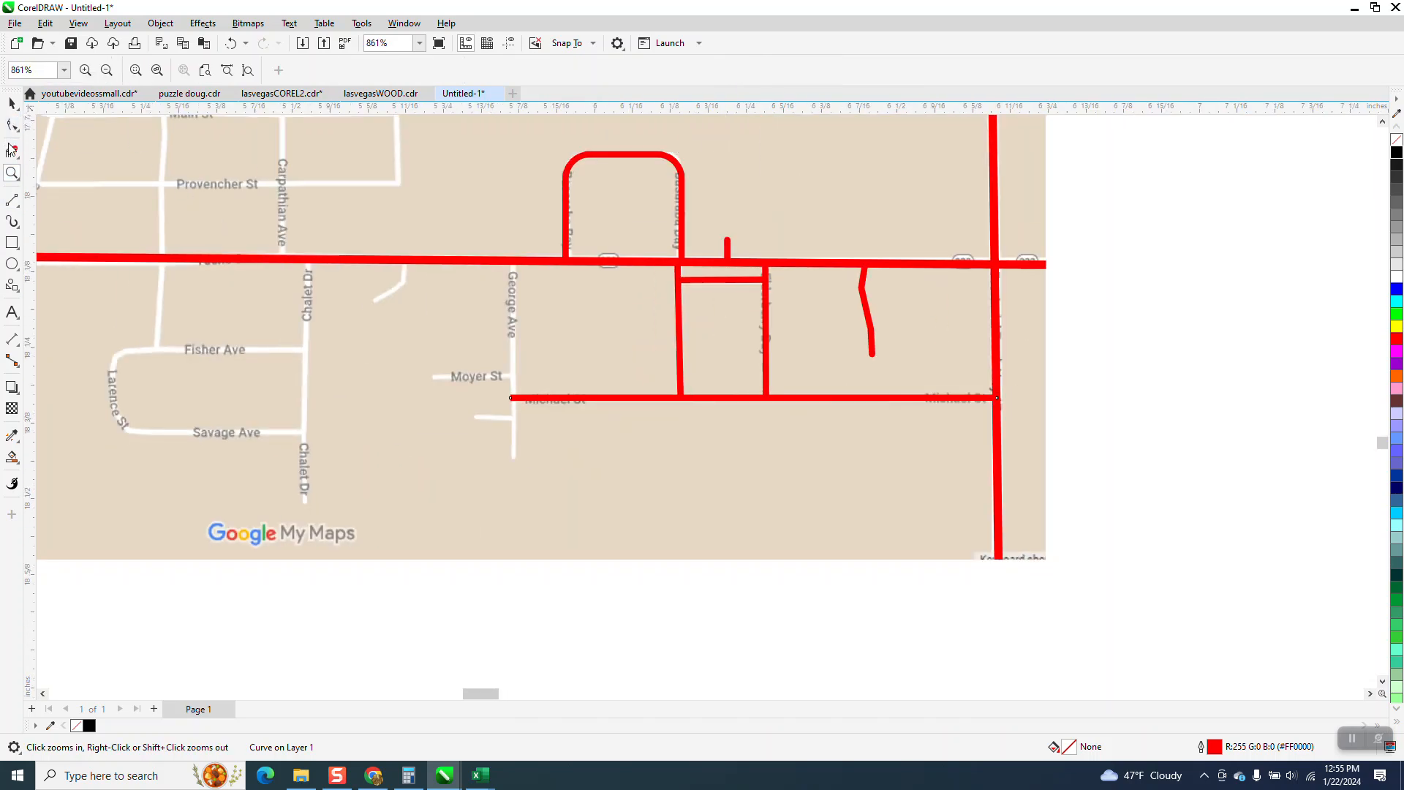
{"action": "left_click", "coordinate": [18, 207]}
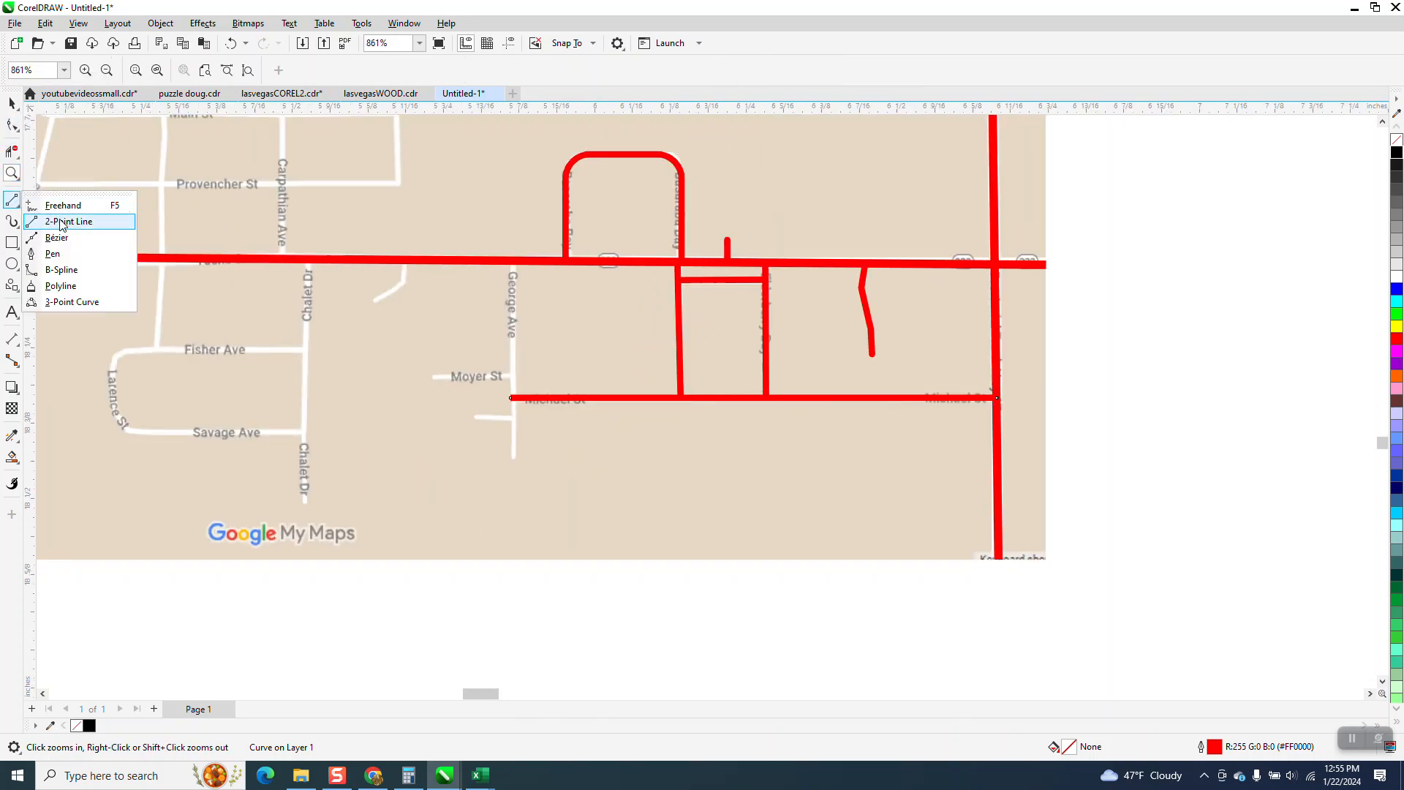
{"action": "left_click", "coordinate": [62, 222]}
{"action": "left_click_drag", "start_coordinate": [516, 262], "coordinate": [479, 419]}
{"action": "left_click_drag", "start_coordinate": [514, 373], "coordinate": [434, 378]}
{"action": "left_click_drag", "start_coordinate": [404, 261], "coordinate": [376, 302]}
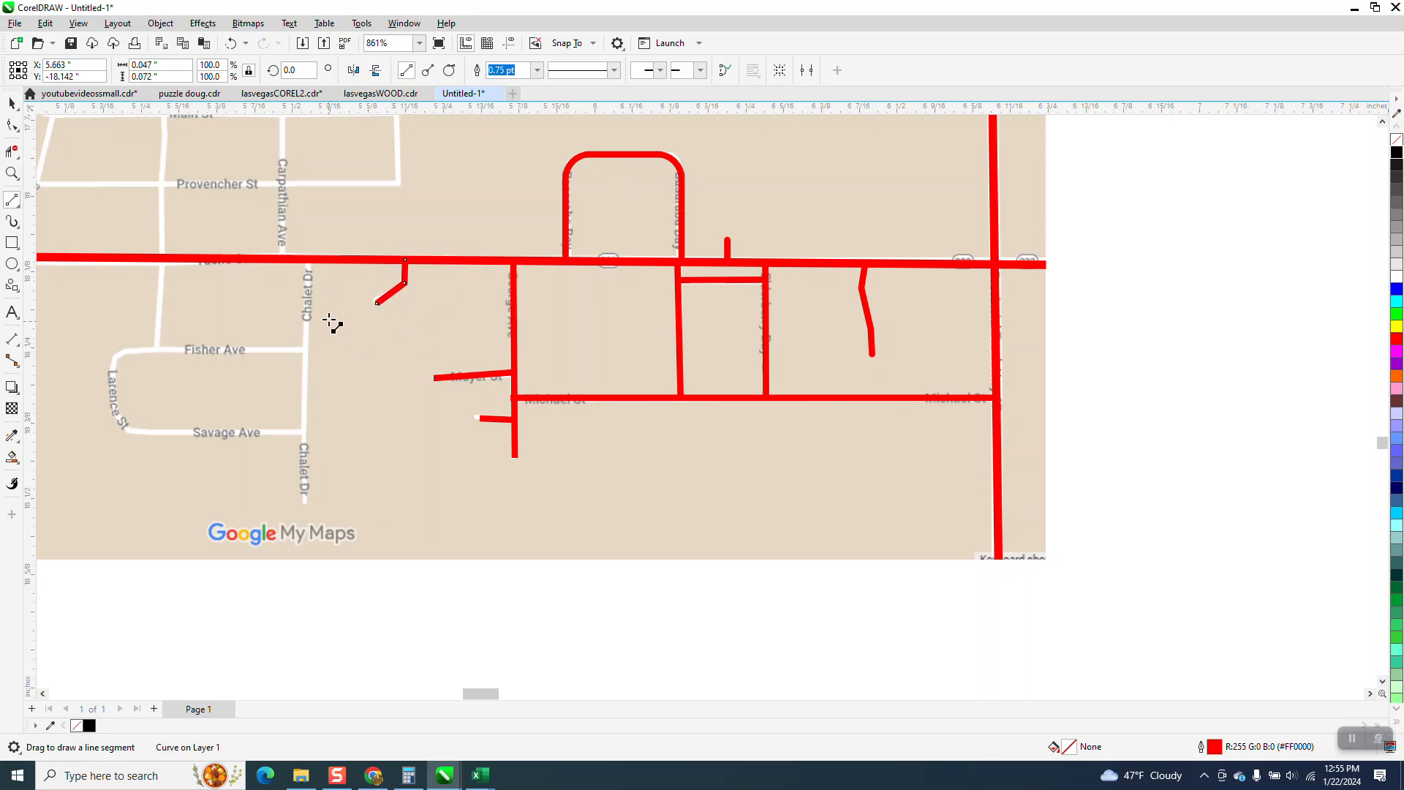
- Trace Chalet Dr about 0.401 inches down from Tache St, with Fisher Ave and Savage Ave running west from it
{"action": "left_click_drag", "start_coordinate": [310, 262], "coordinate": [305, 502]}
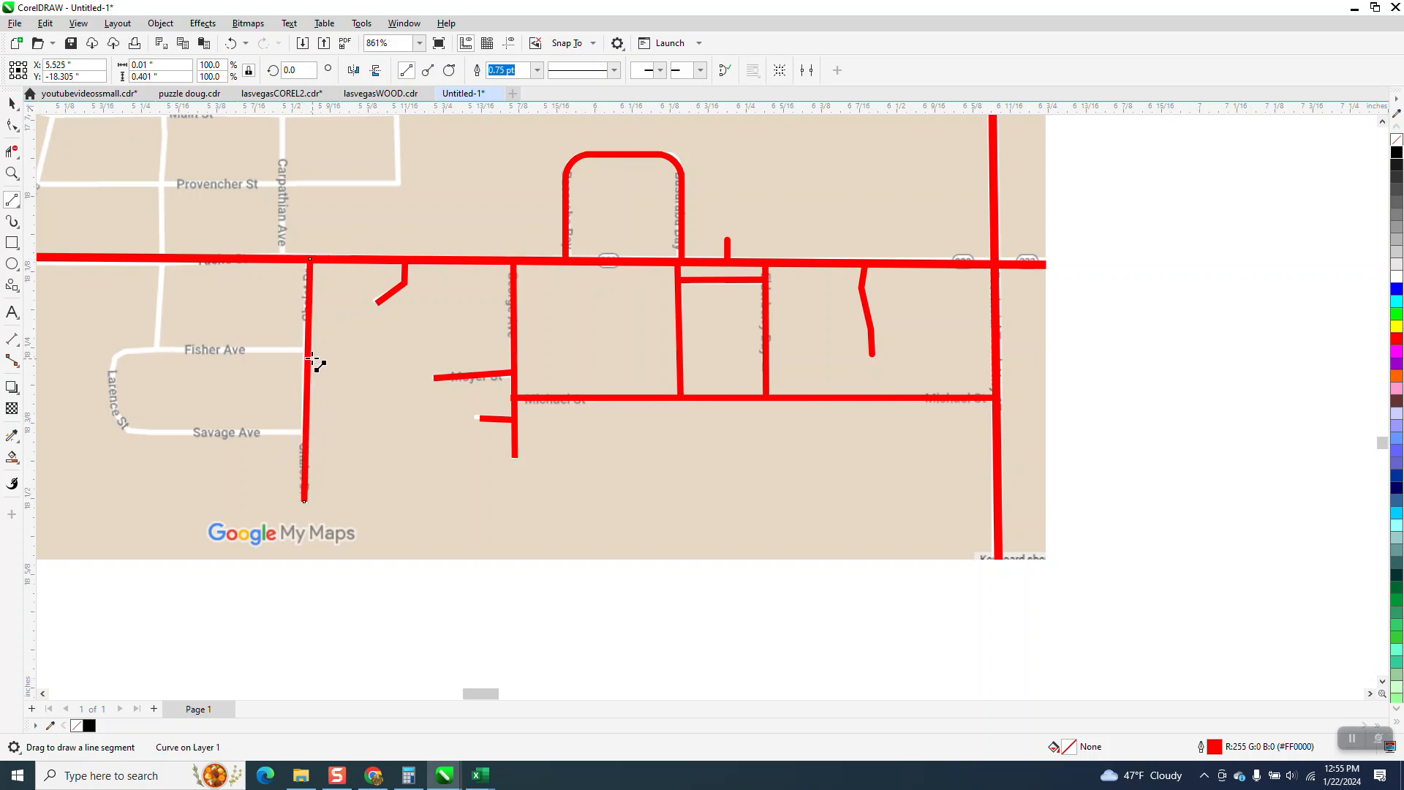
{"action": "left_click_drag", "start_coordinate": [308, 350], "coordinate": [122, 352]}
{"action": "left_click_drag", "start_coordinate": [305, 432], "coordinate": [132, 434]}
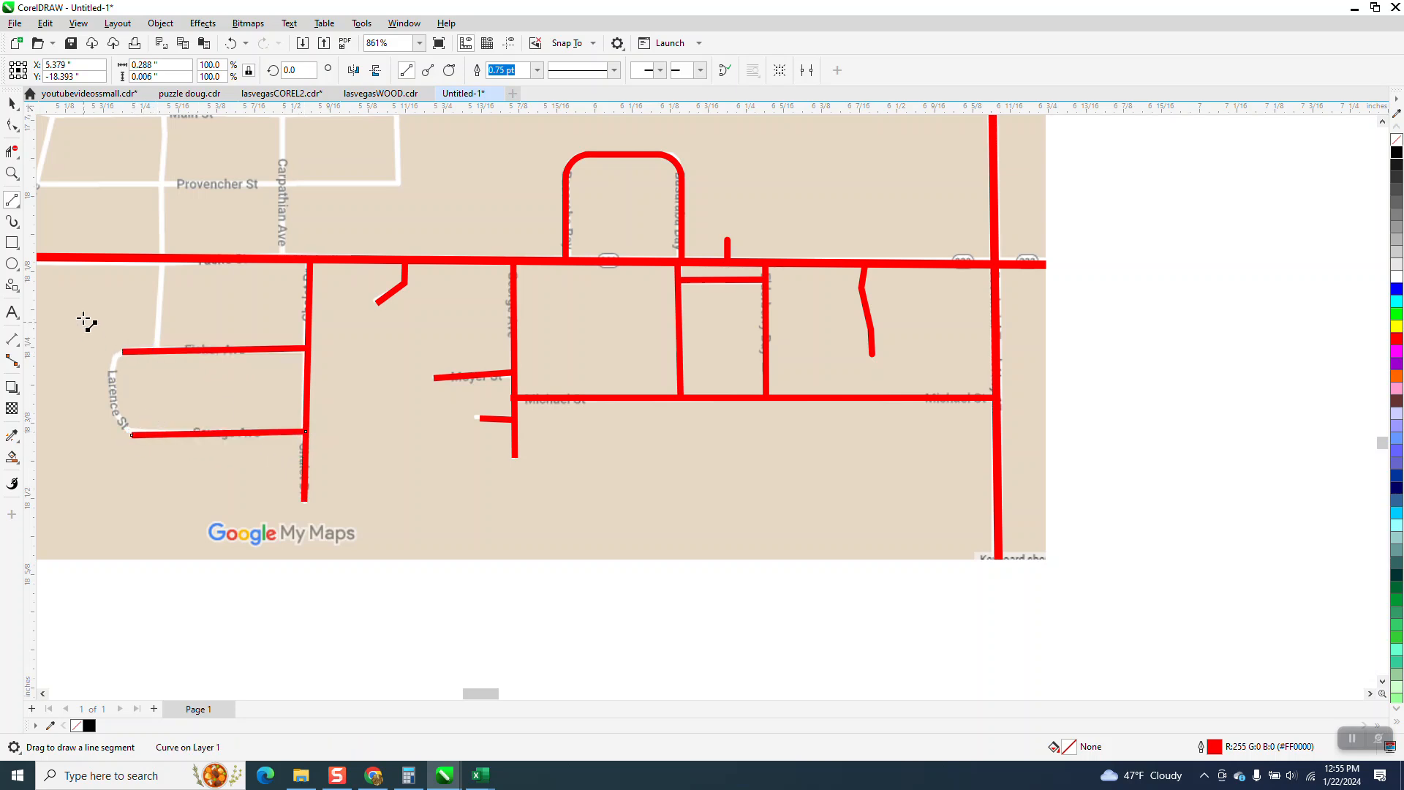
- Trace curved Larence St with connected 2-point line segments joining the west ends of Fisher Ave and Savage Ave, about 0.039 by 0.138 inches
{"action": "left_click", "coordinate": [11, 175]}
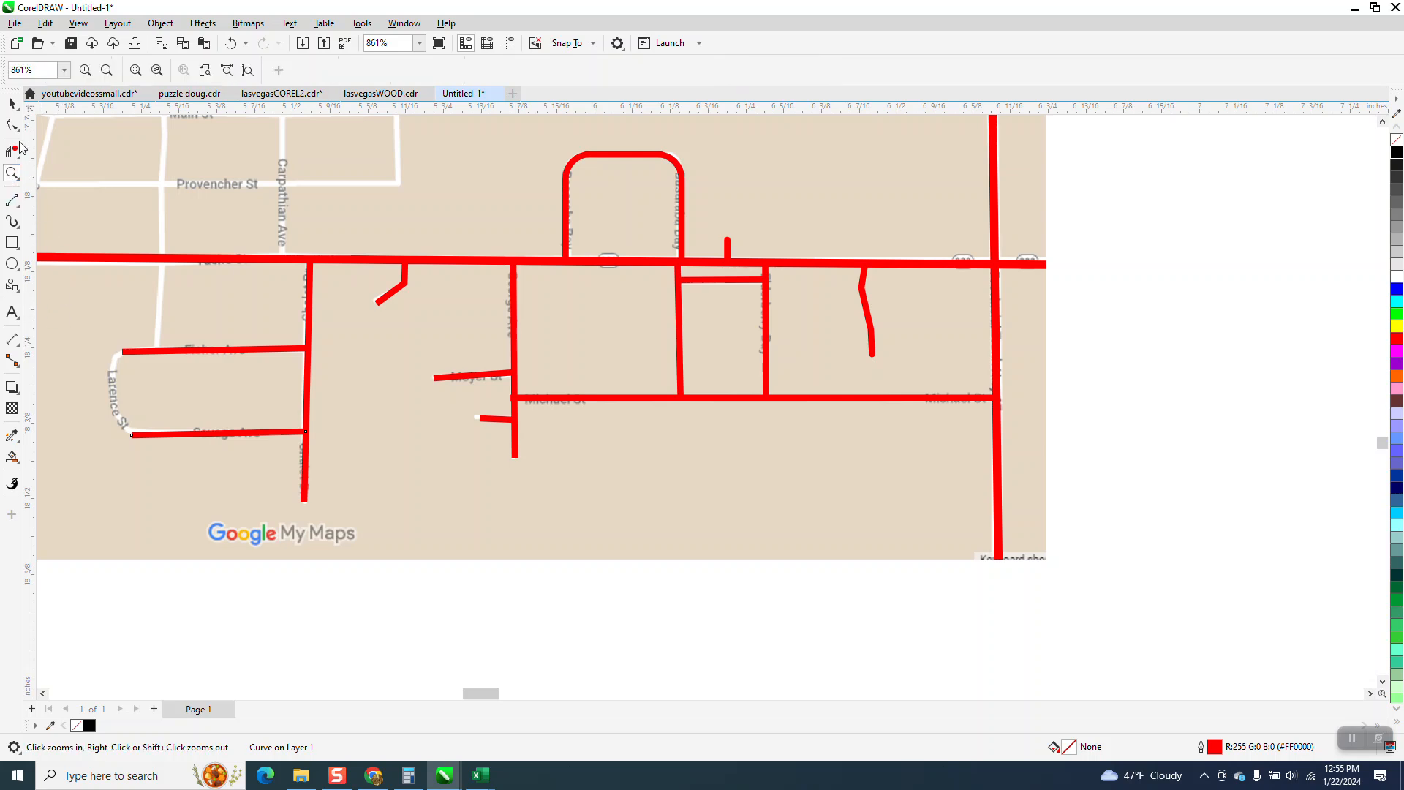
{"action": "left_click", "coordinate": [11, 200]}
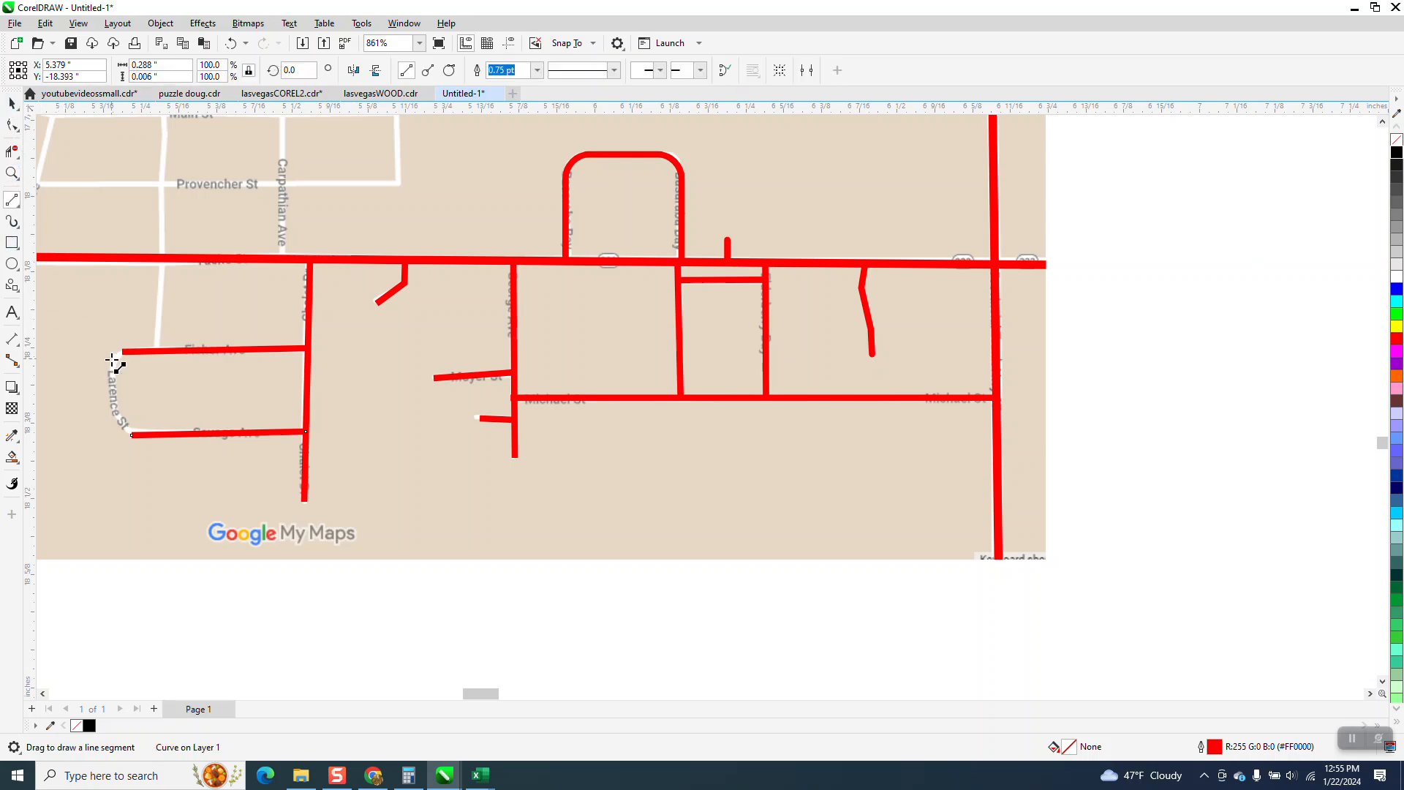
{"action": "left_click", "coordinate": [12, 174]}
{"action": "left_click_drag", "start_coordinate": [108, 320], "coordinate": [591, 593]}
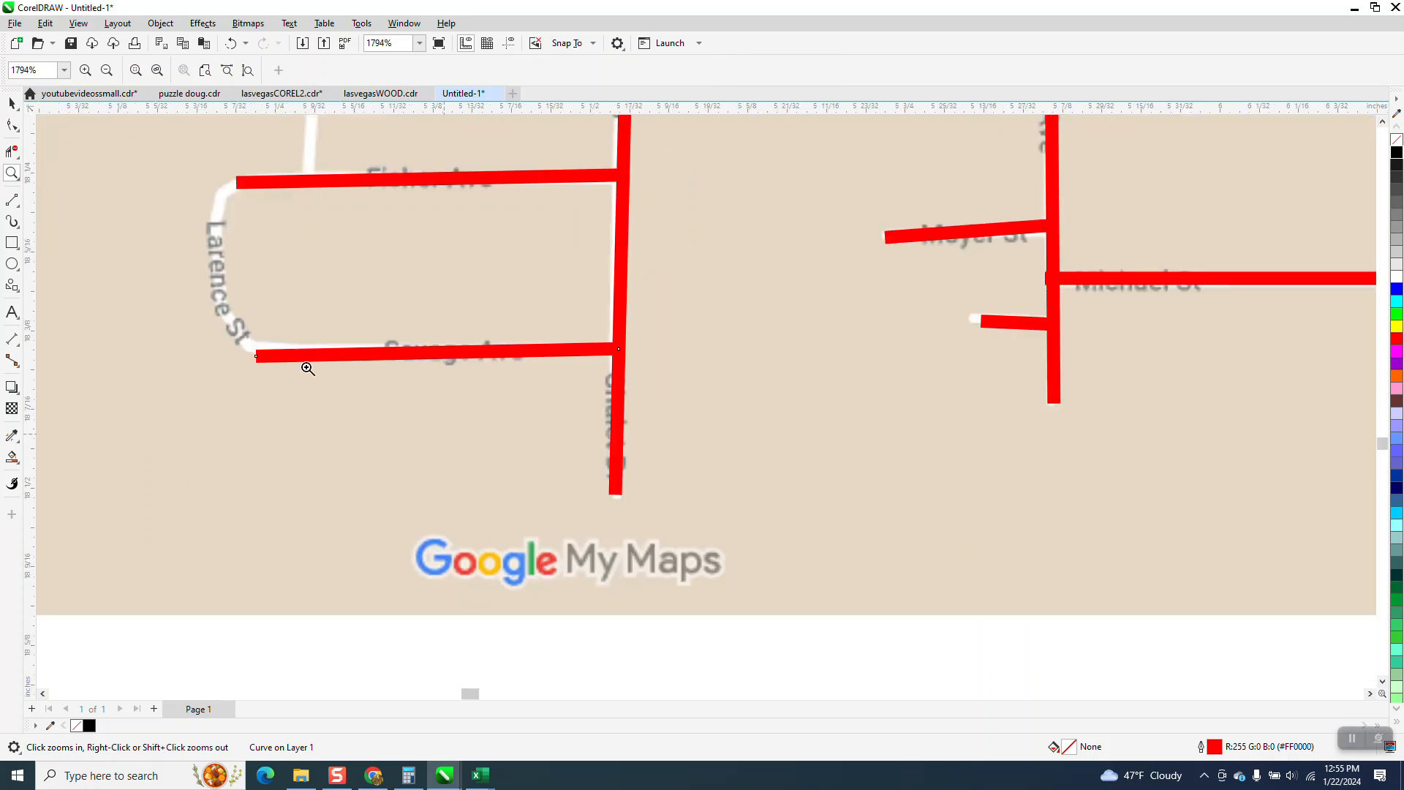
{"action": "left_click", "coordinate": [19, 208]}
{"action": "left_click", "coordinate": [63, 218]}
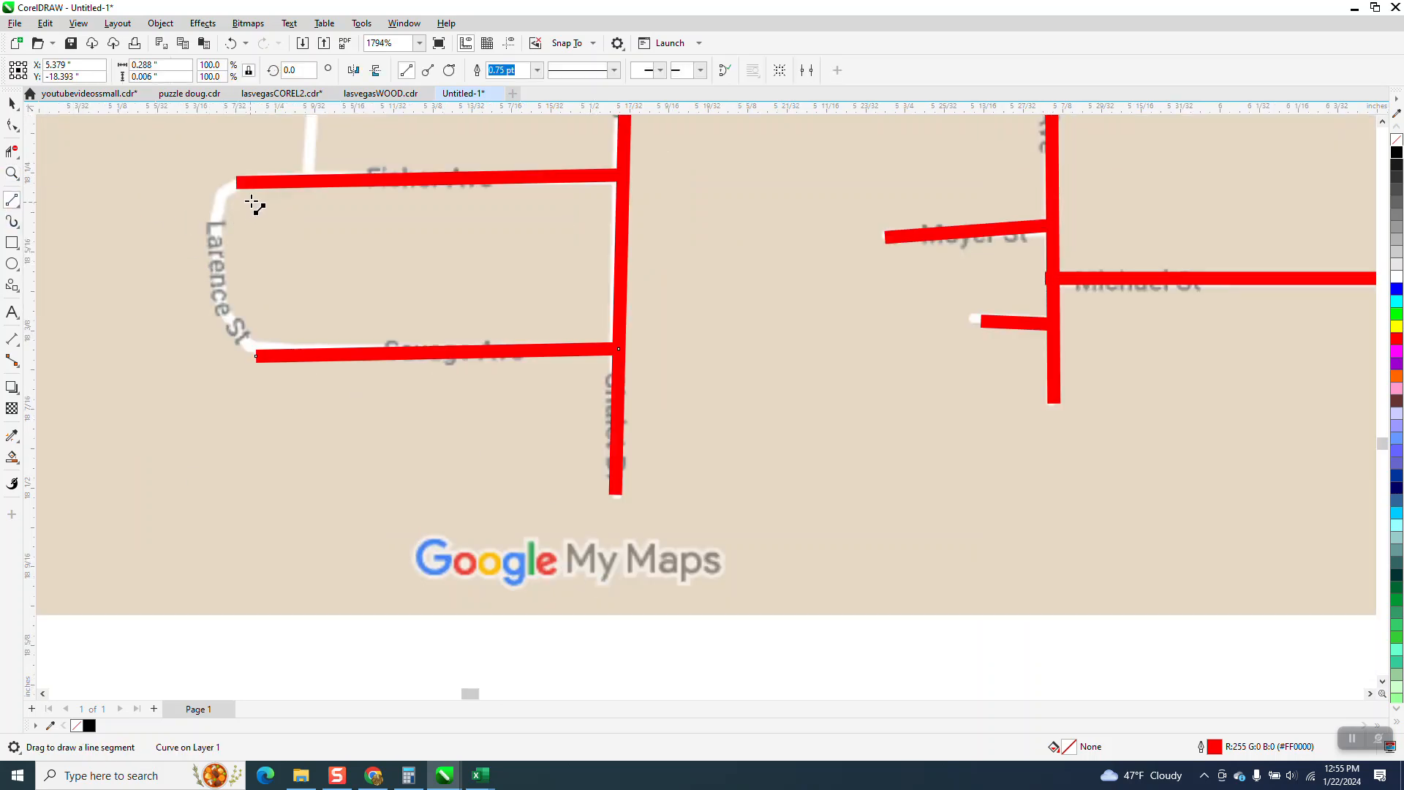
{"action": "mouse_move", "coordinate": [243, 183]}
{"action": "left_mouse_down"}
{"action": "mouse_move", "coordinate": [253, 338]}
{"action": "mouse_move", "coordinate": [221, 198]}
{"action": "left_mouse_up"}
{"action": "left_click_drag", "start_coordinate": [221, 197], "coordinate": [216, 282]}
{"action": "mouse_move", "coordinate": [217, 282]}
{"action": "left_mouse_down"}
{"action": "mouse_move", "coordinate": [246, 349]}
{"action": "mouse_move", "coordinate": [265, 357]}
{"action": "left_mouse_up"}
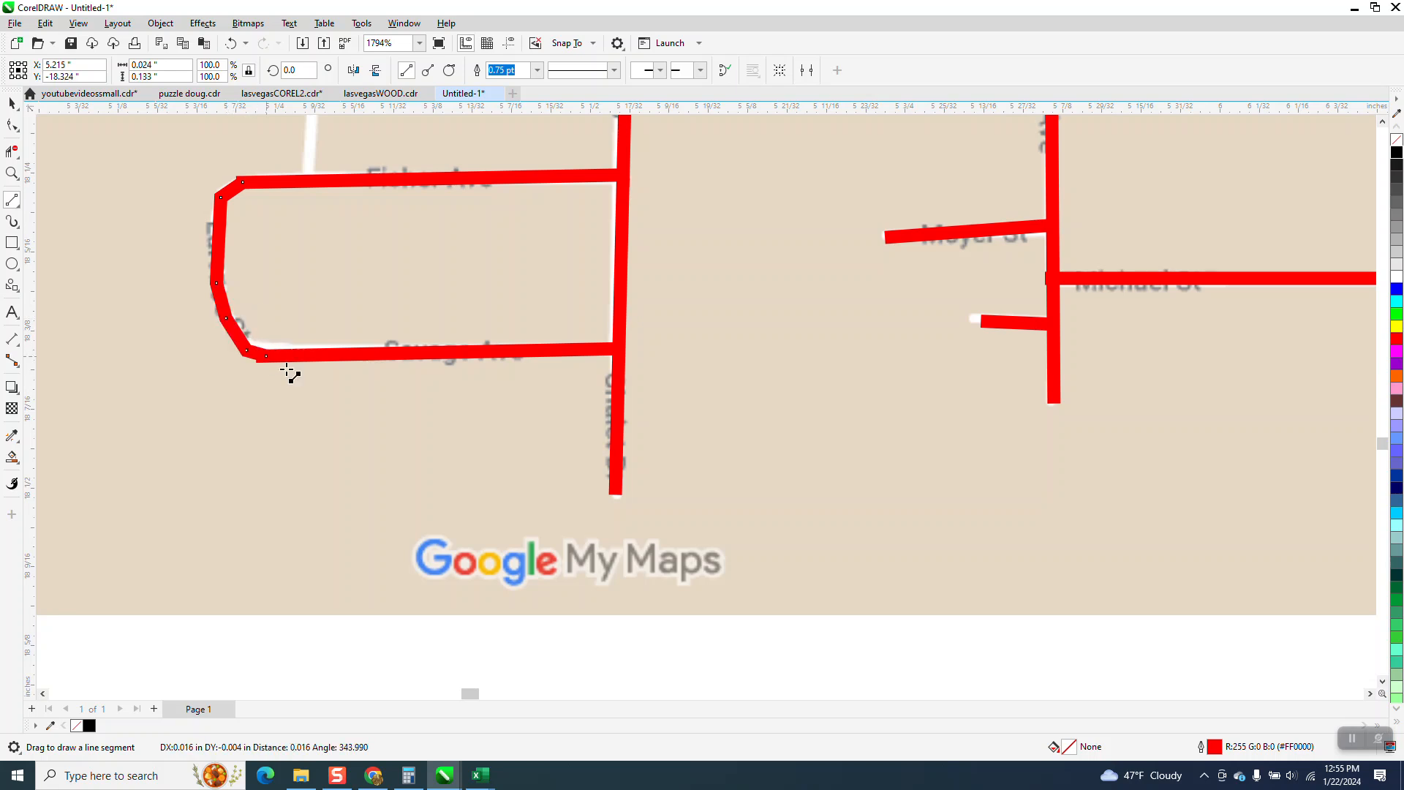
{"action": "left_click", "coordinate": [11, 104]}
{"action": "scroll", "coordinate": [313, 310], "scroll_direction": "down", "scroll_amount": 3}
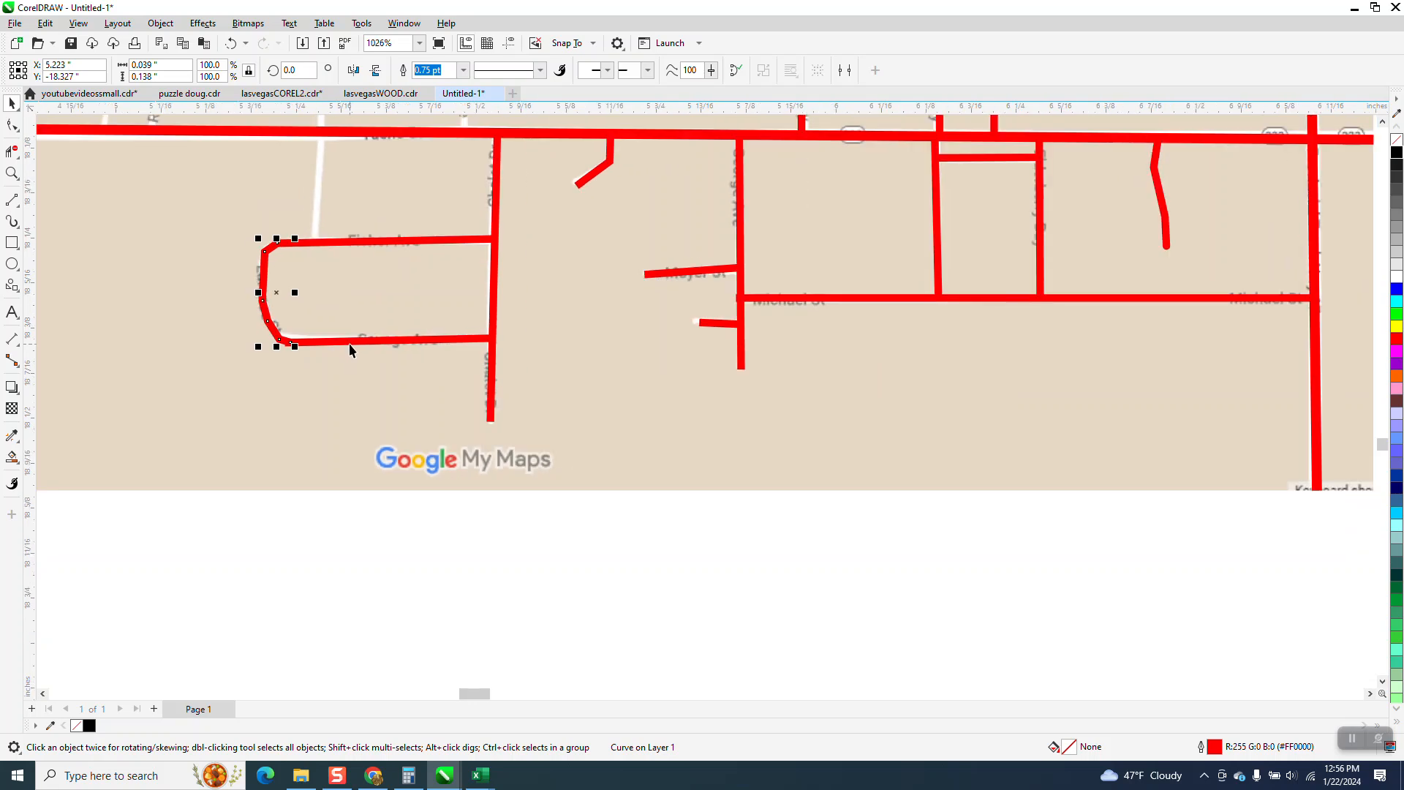
{"action": "left_click", "coordinate": [10, 174]}
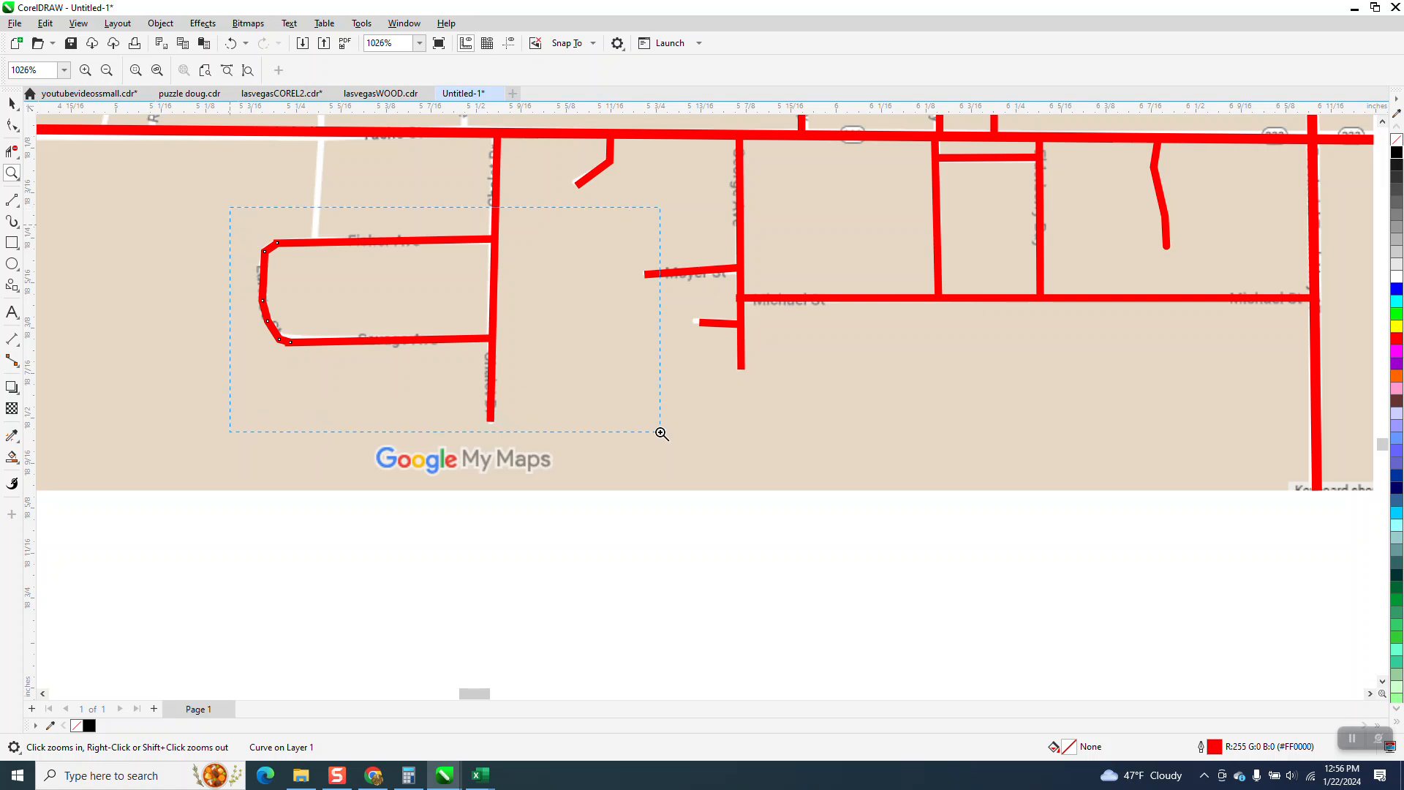
{"action": "left_click_drag", "start_coordinate": [662, 434], "coordinate": [661, 434]}
{"action": "left_click", "coordinate": [11, 124]}
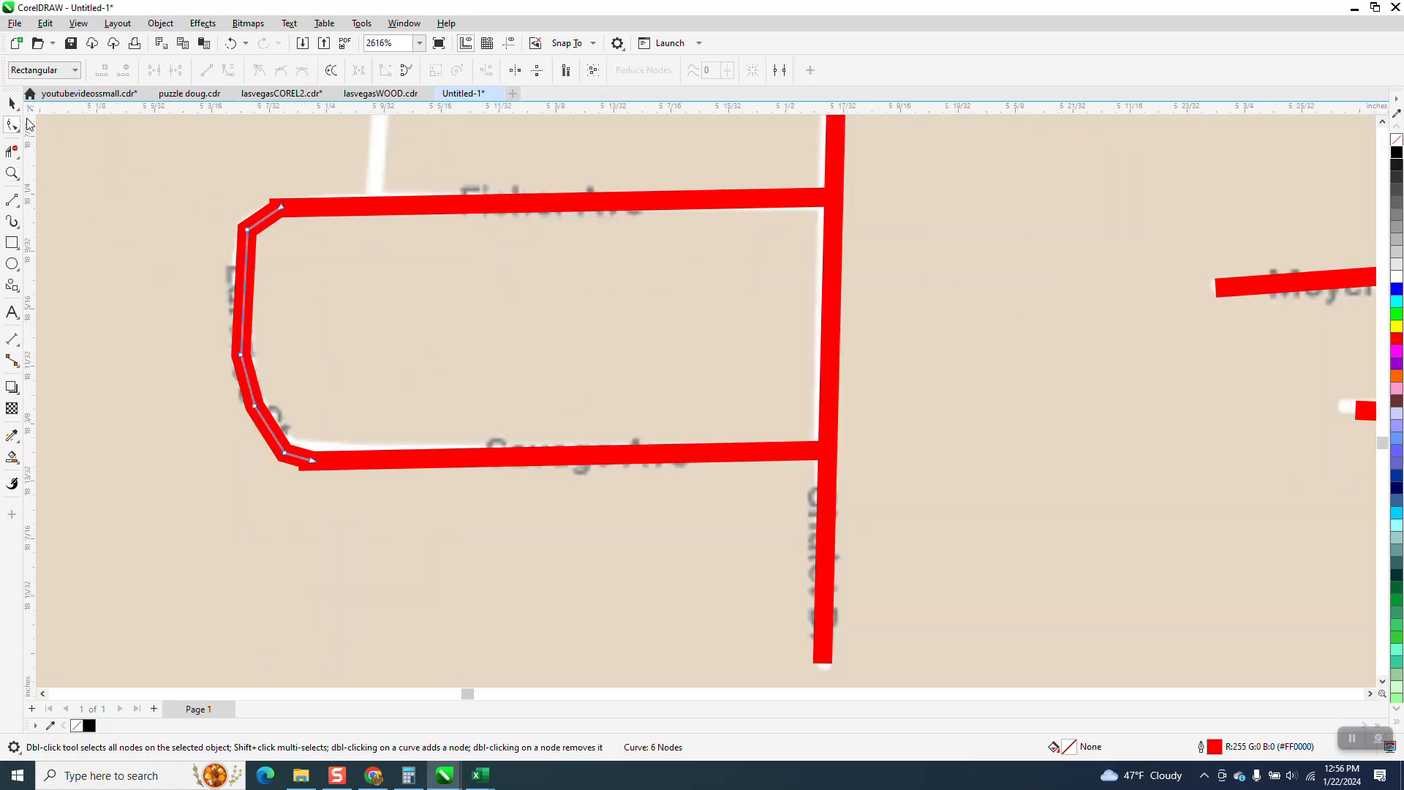
{"action": "left_click", "coordinate": [18, 105]}
{"action": "left_click", "coordinate": [385, 208]}
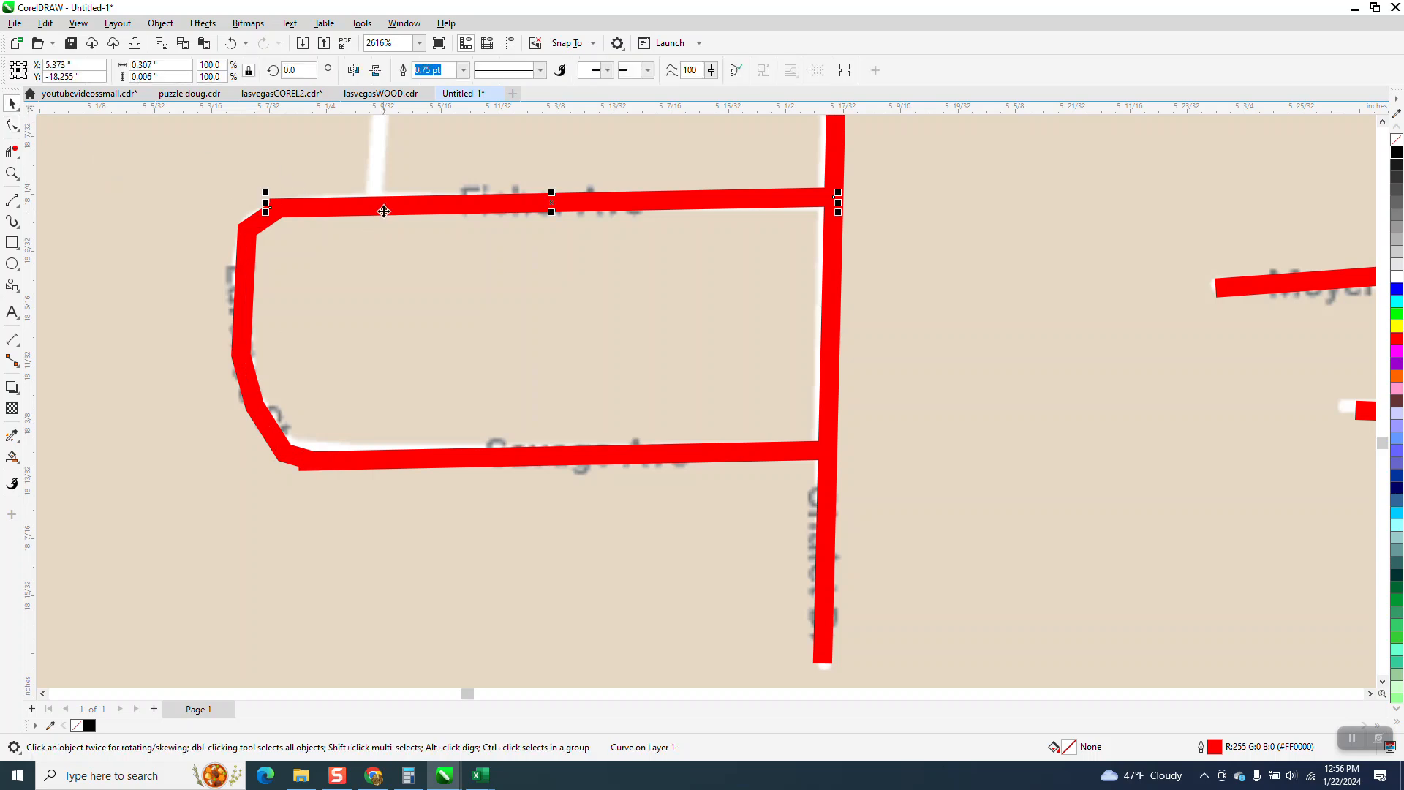
{"action": "left_click", "coordinate": [425, 461], "text": "shift"}
{"action": "left_click", "coordinate": [221, 228], "text": "shift"}
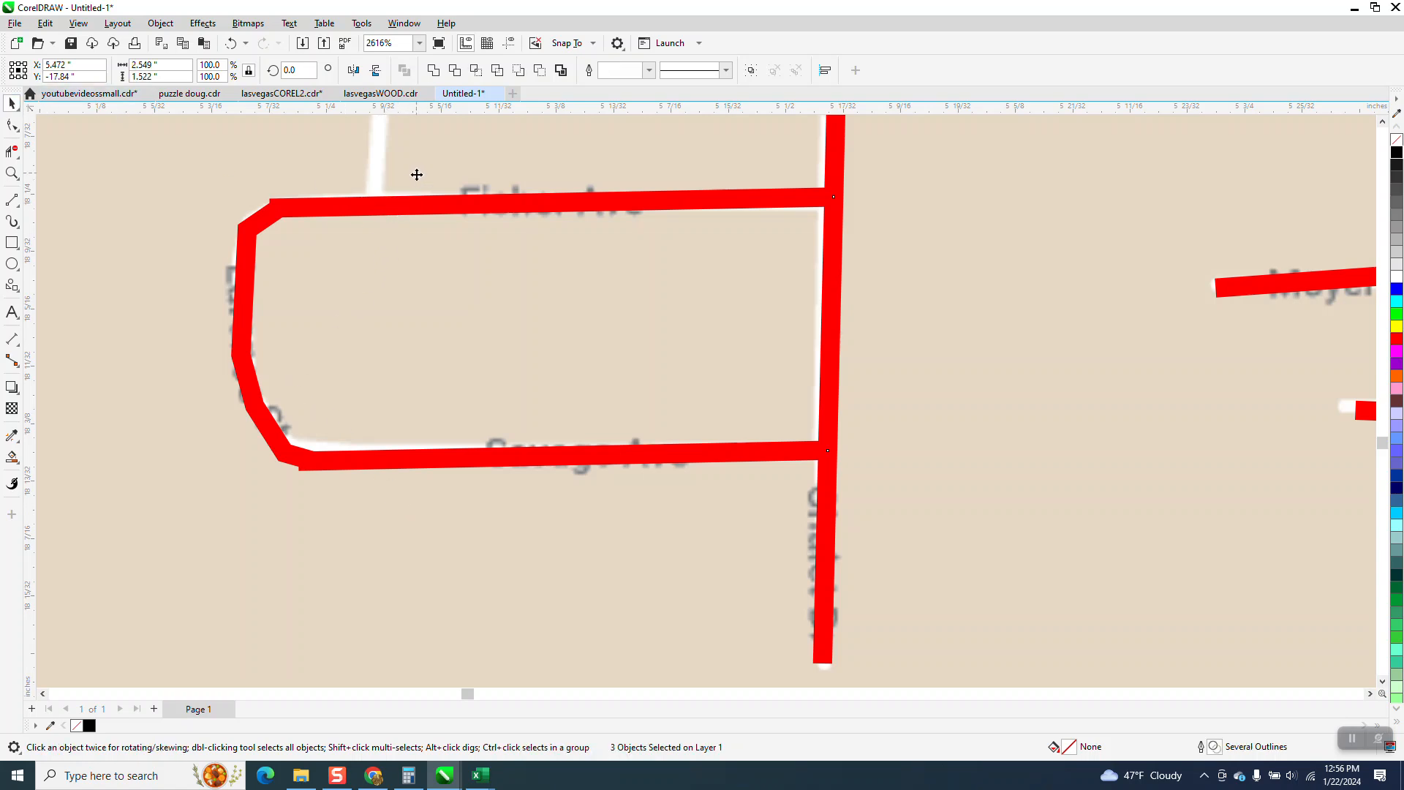
{"action": "scroll", "coordinate": [684, 512], "scroll_direction": "down", "scroll_amount": 5}
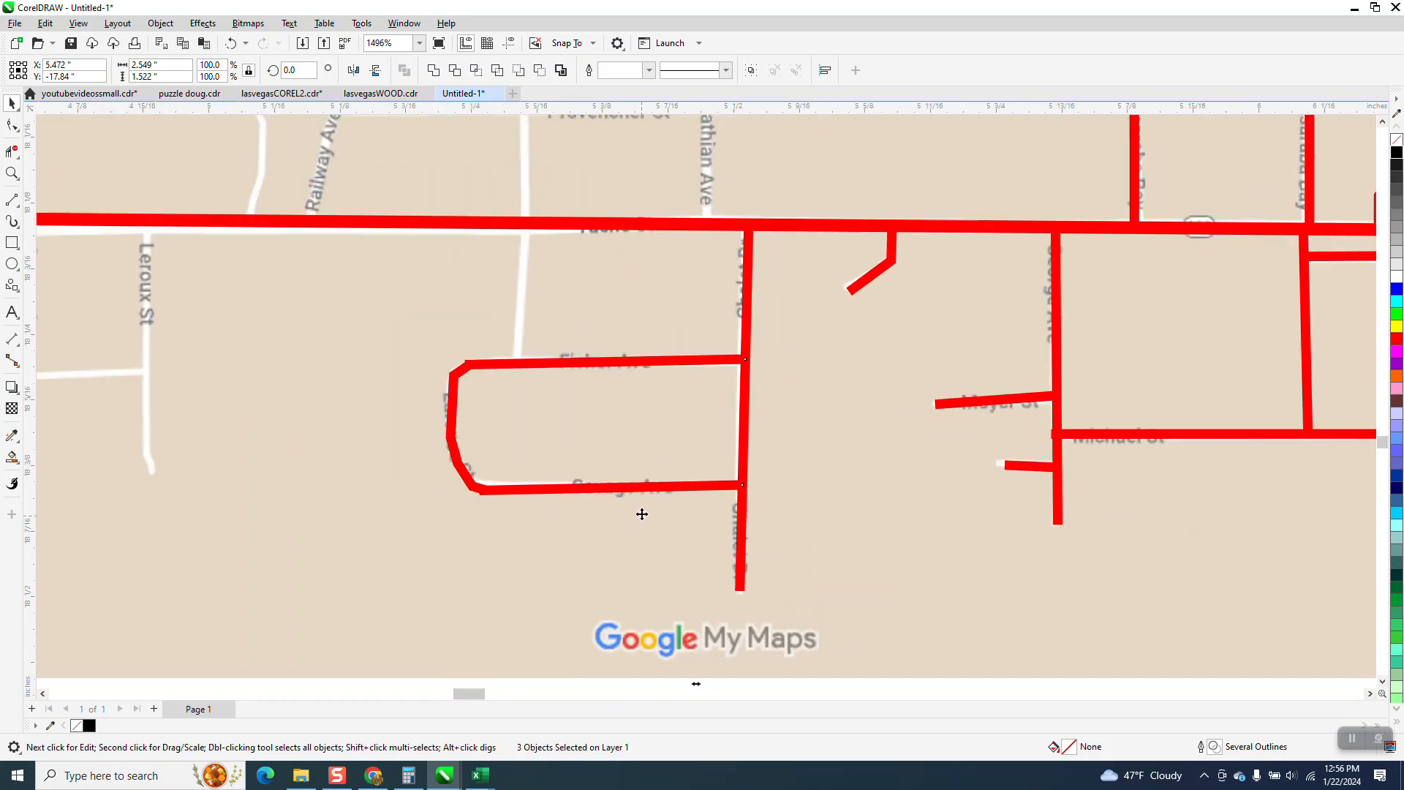
{"action": "left_click", "coordinate": [677, 604]}
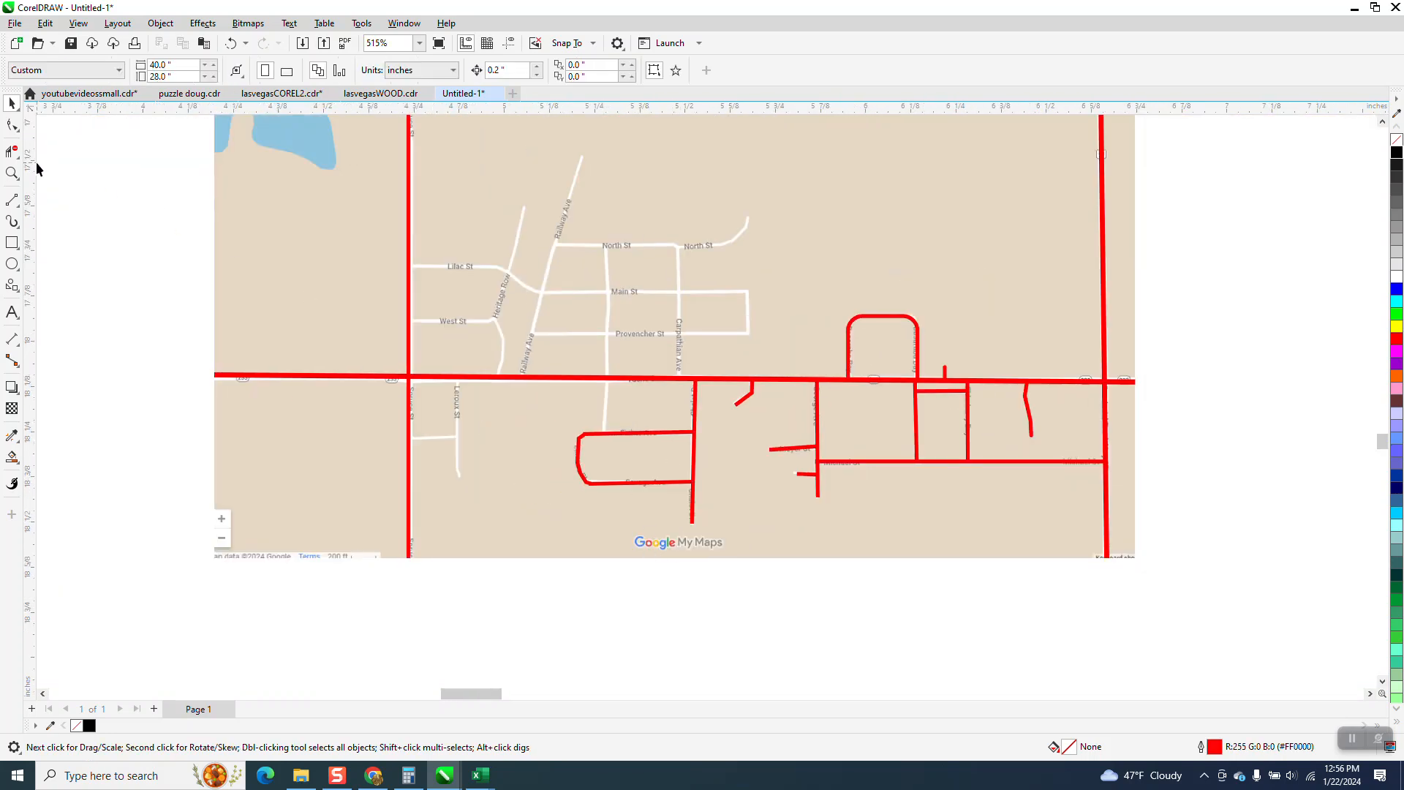
- Join the Fisher Ave, Larence St and Savage Ave lines into one curve with Join Curves, using Extend and a 0.02-inch gap tolerance
{"action": "left_click", "coordinate": [11, 172]}
{"action": "left_click_drag", "start_coordinate": [542, 389], "coordinate": [831, 577]}
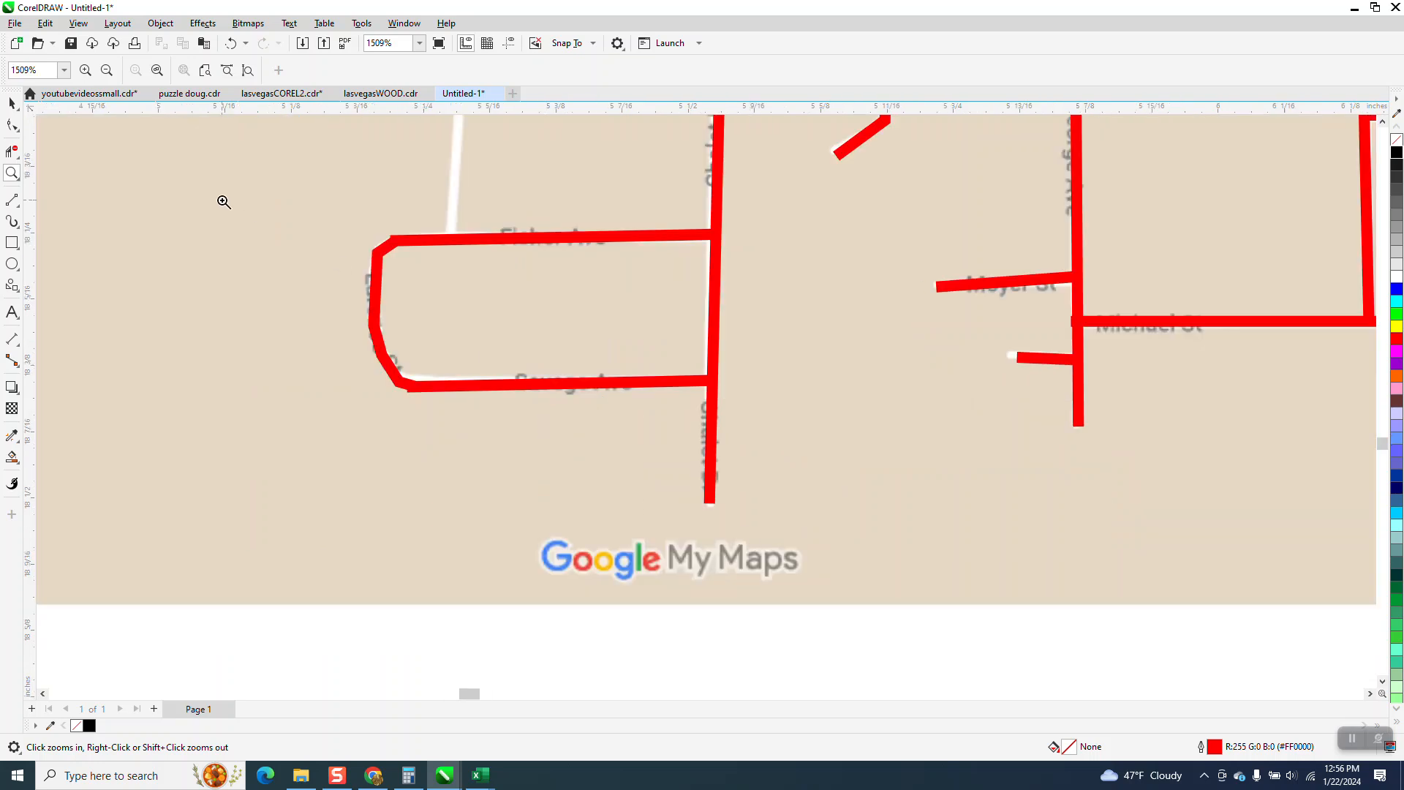
{"action": "left_click", "coordinate": [7, 126]}
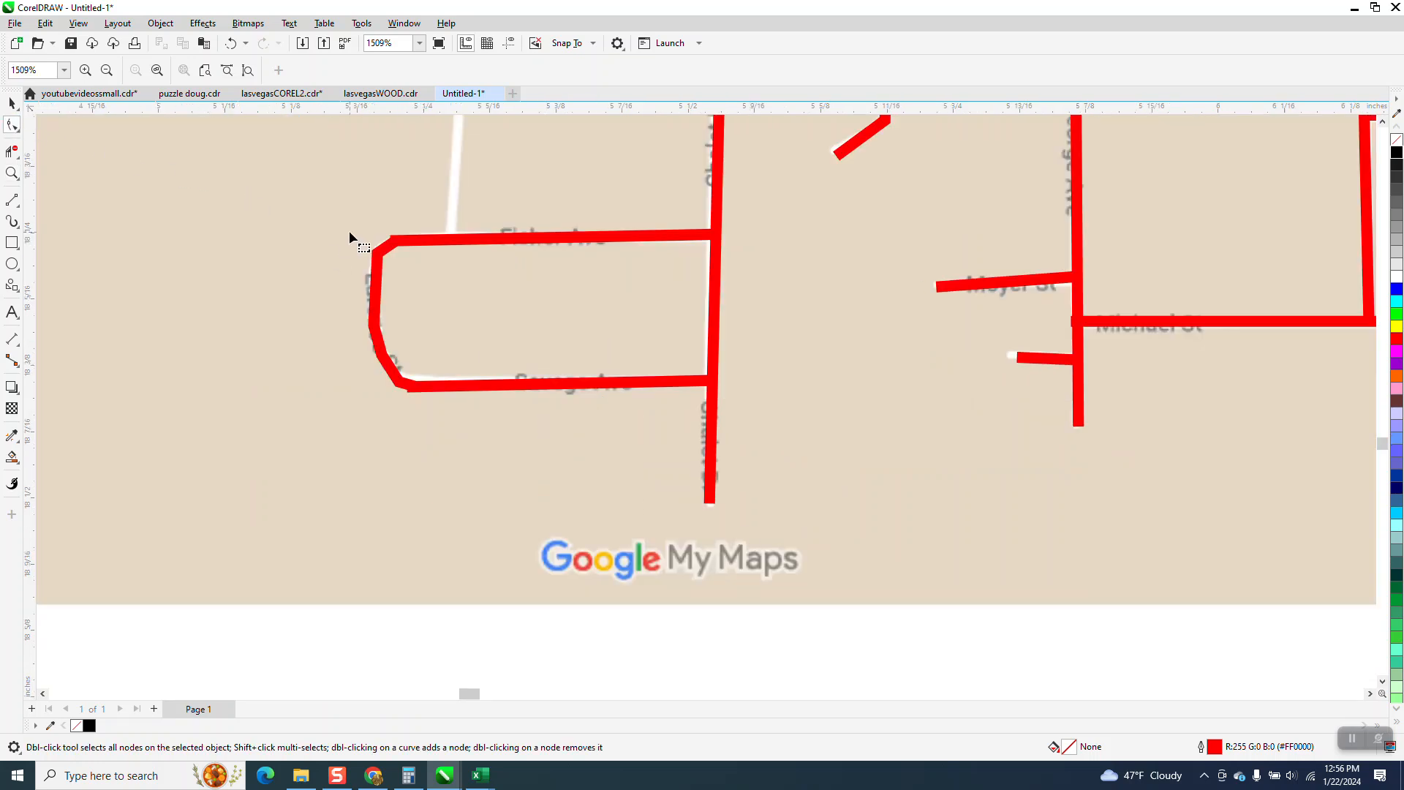
{"action": "left_click", "coordinate": [407, 241]}
{"action": "left_click", "coordinate": [461, 386], "text": "shift"}
{"action": "left_click", "coordinate": [395, 374], "text": "shift"}
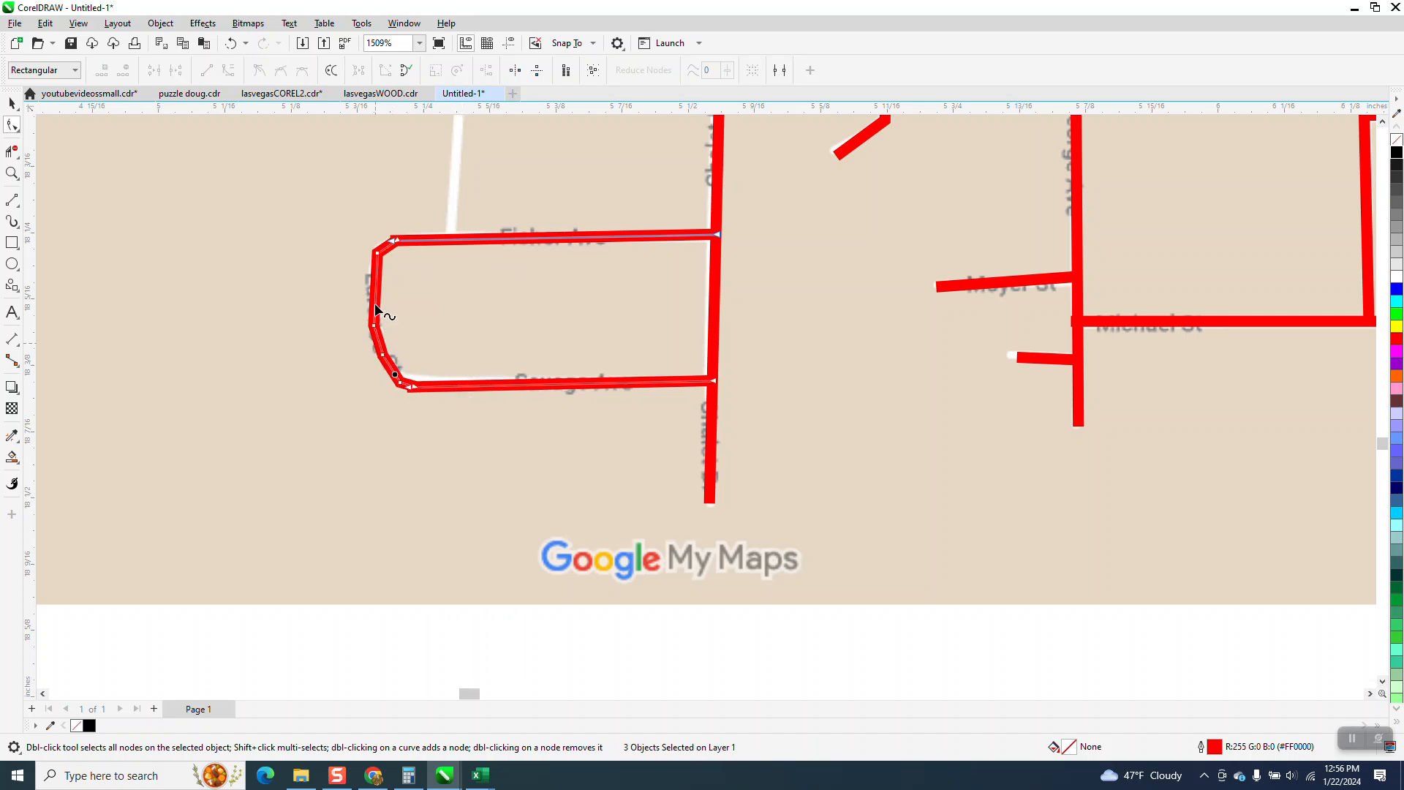
{"action": "left_click_drag", "start_coordinate": [458, 432], "coordinate": [460, 434]}
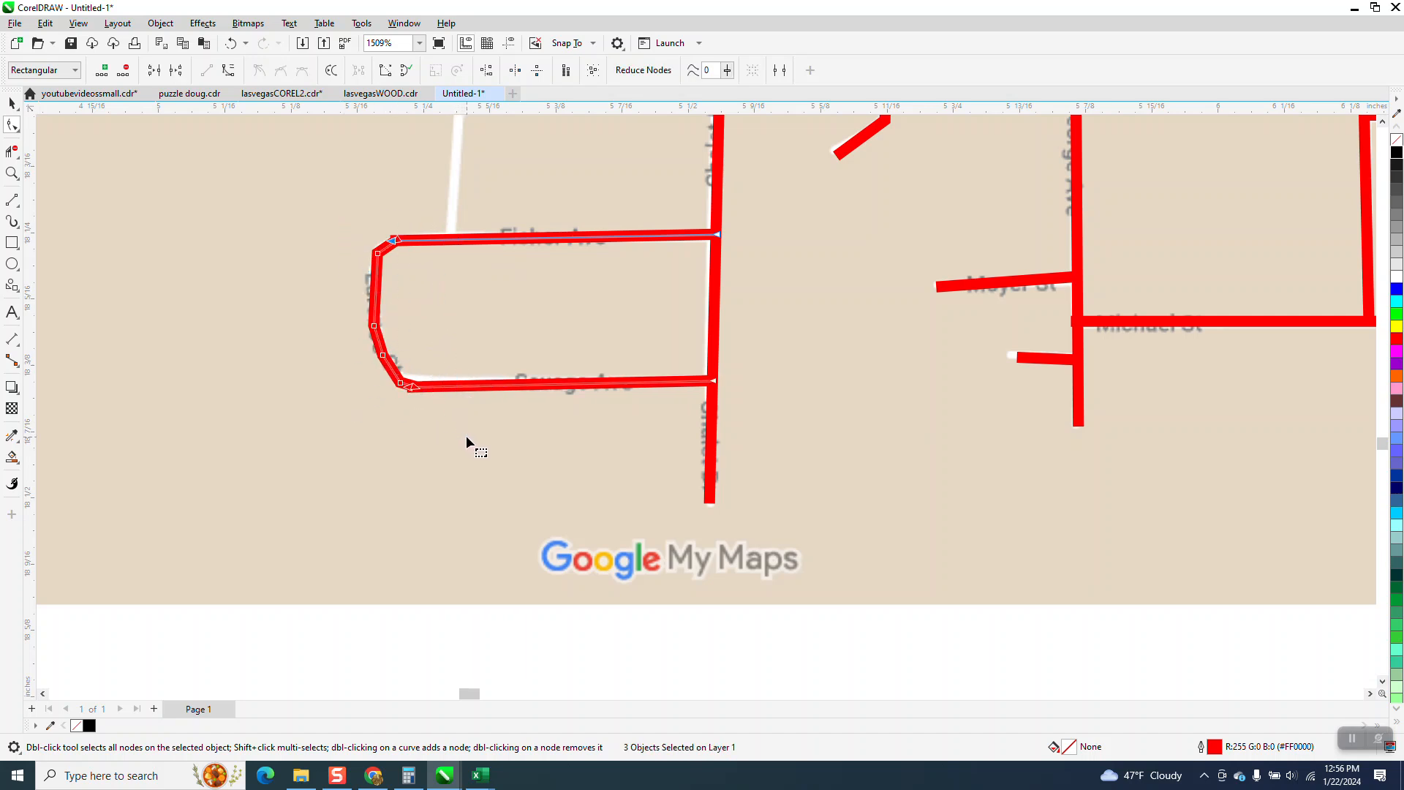
{"action": "left_click", "coordinate": [405, 24]}
{"action": "mouse_move", "coordinate": [450, 221]}
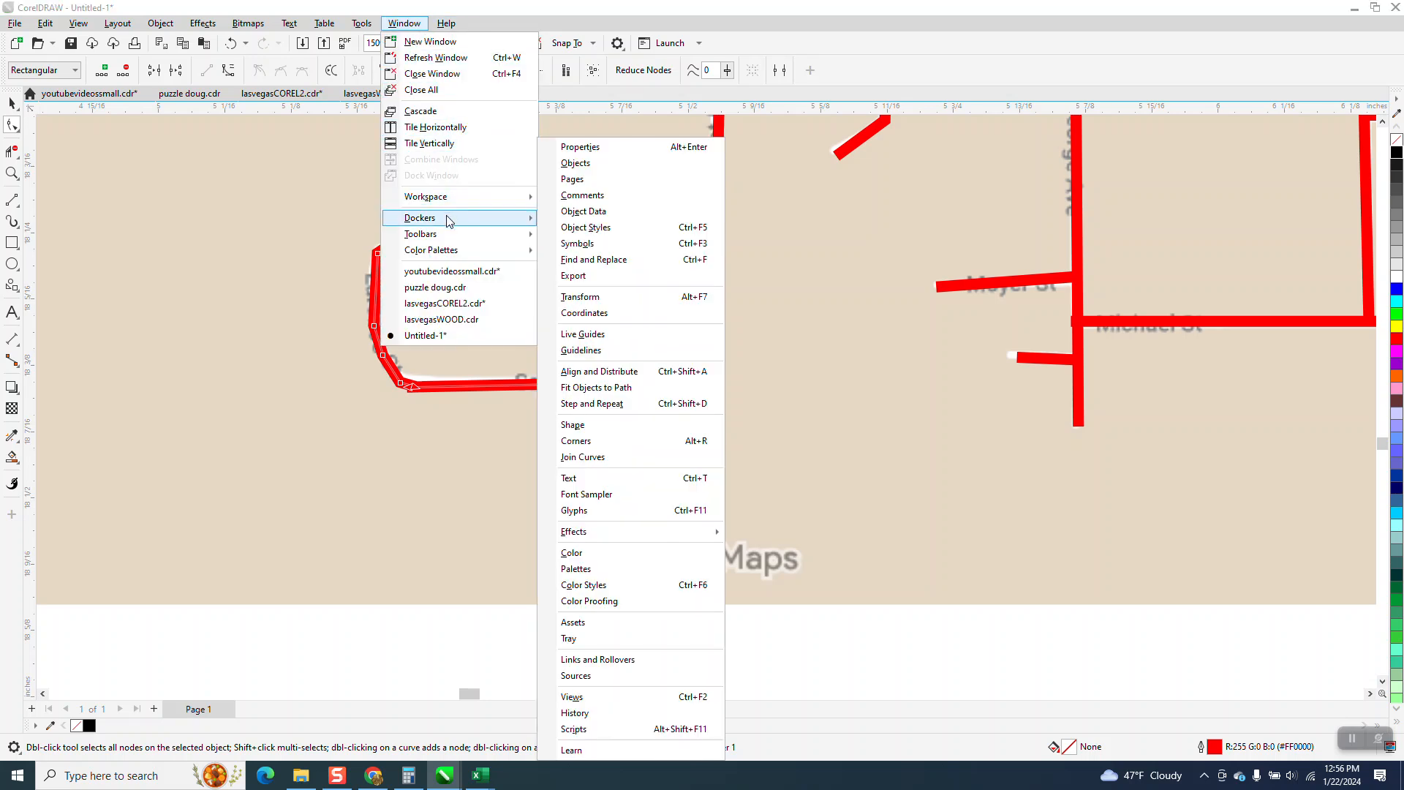
{"action": "left_click", "coordinate": [607, 458]}
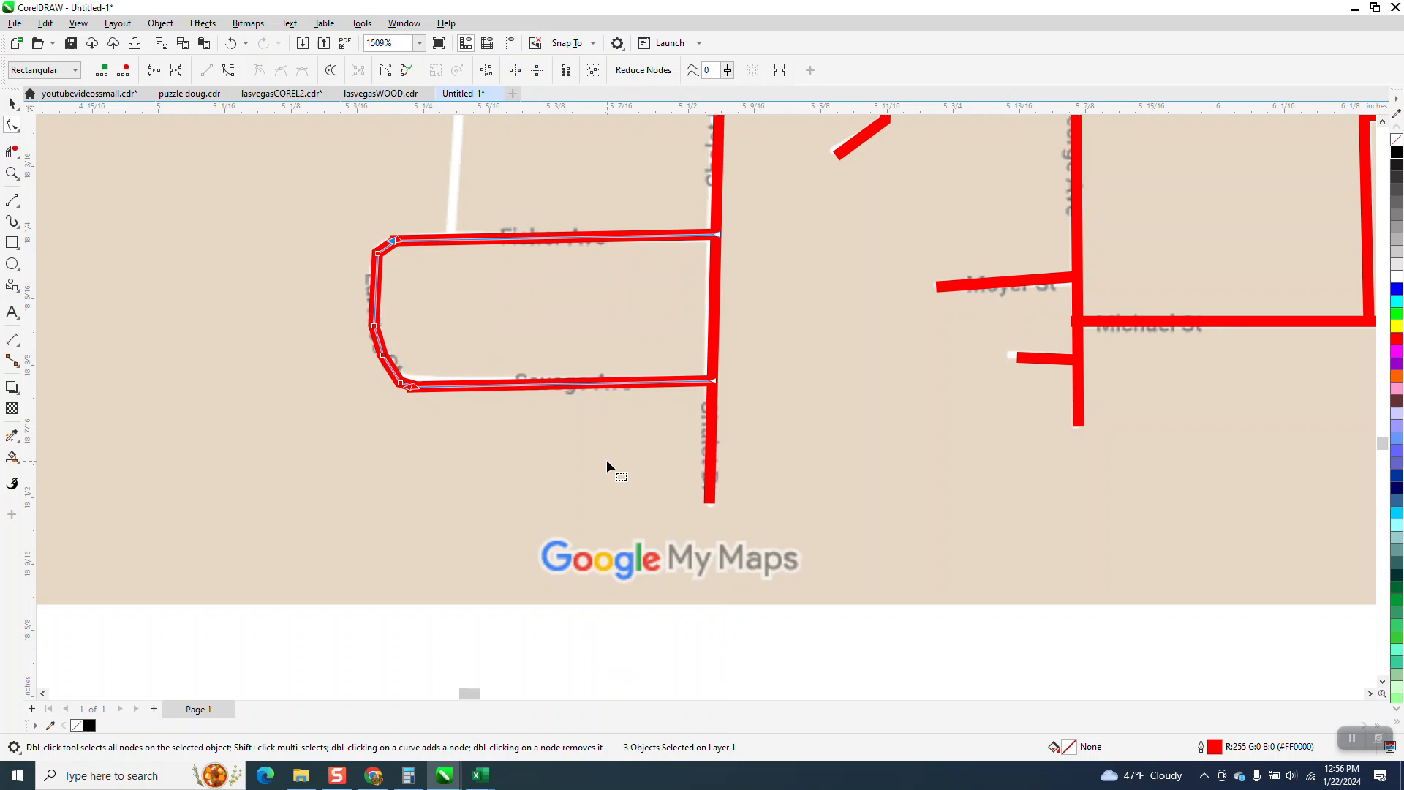
{"action": "left_click", "coordinate": [1266, 233]}
- Convert the segments at the corner of Fisher Ave and Larence St to curves and bend them into a rounded corner
{"action": "left_click", "coordinate": [13, 173]}
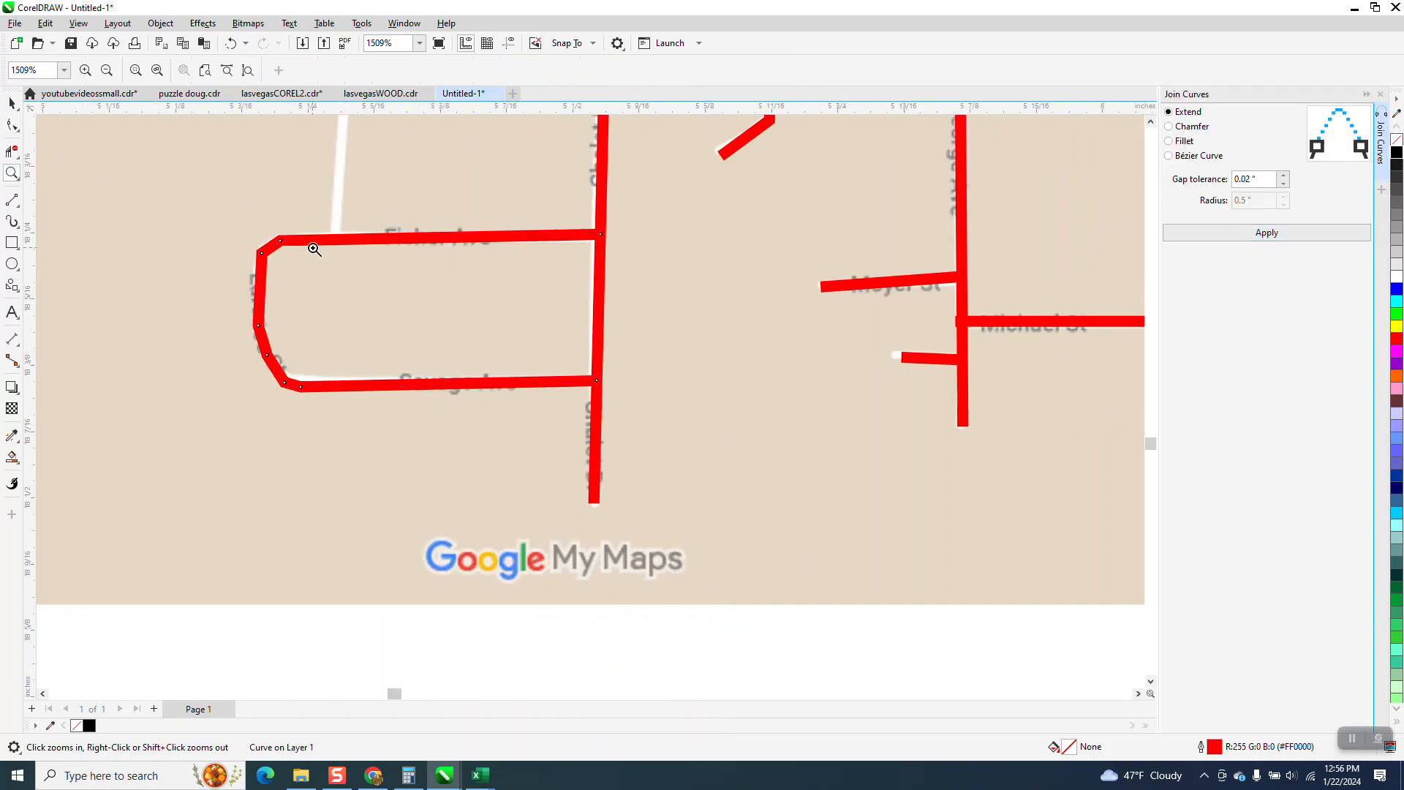
{"action": "left_click_drag", "start_coordinate": [228, 223], "coordinate": [383, 299]}
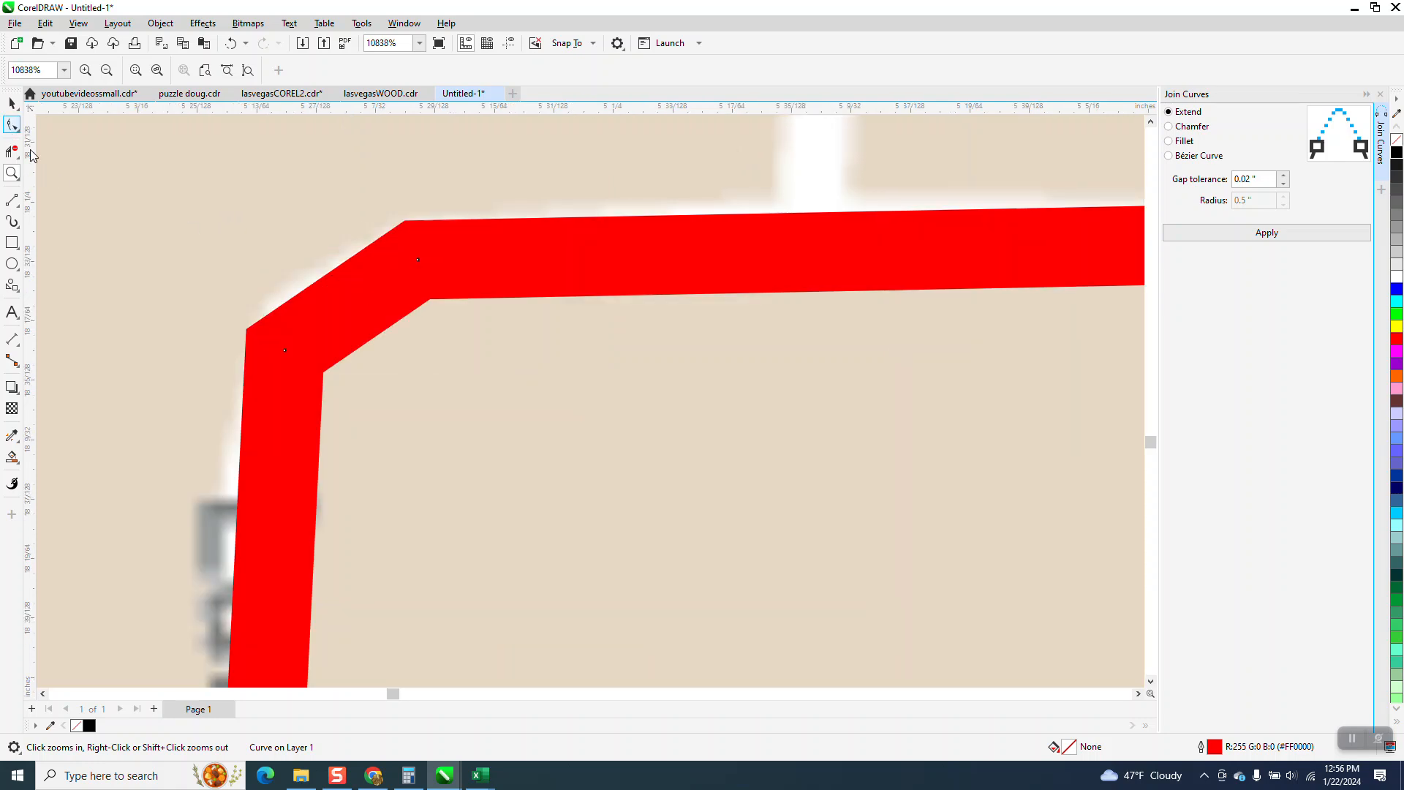
{"action": "left_click_drag", "start_coordinate": [246, 197], "coordinate": [505, 421]}
{"action": "right_click", "coordinate": [419, 264]}
{"action": "left_click", "coordinate": [465, 366]}
{"action": "left_click", "coordinate": [427, 272]}
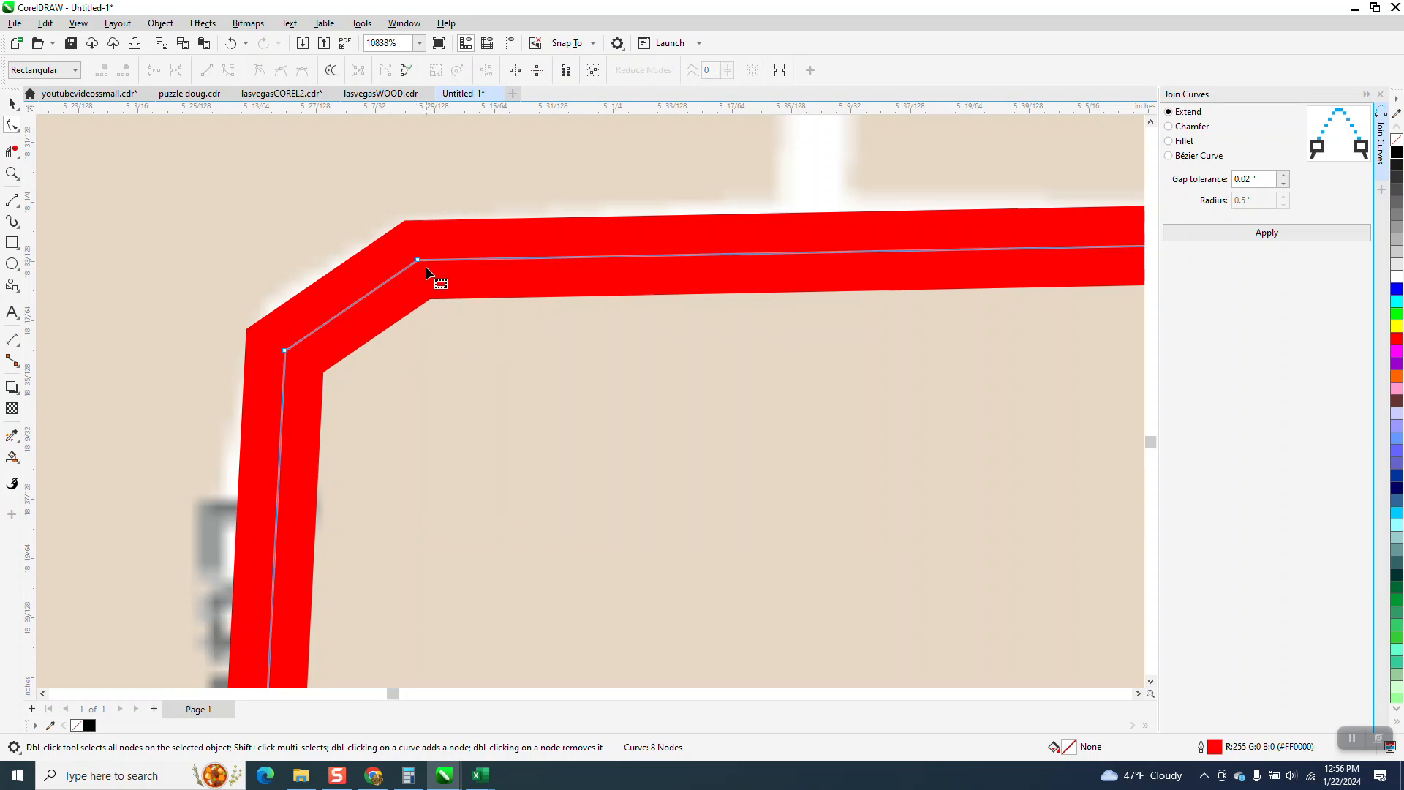
{"action": "left_click", "coordinate": [417, 261]}
{"action": "left_click_drag", "start_coordinate": [374, 290], "coordinate": [354, 278]}
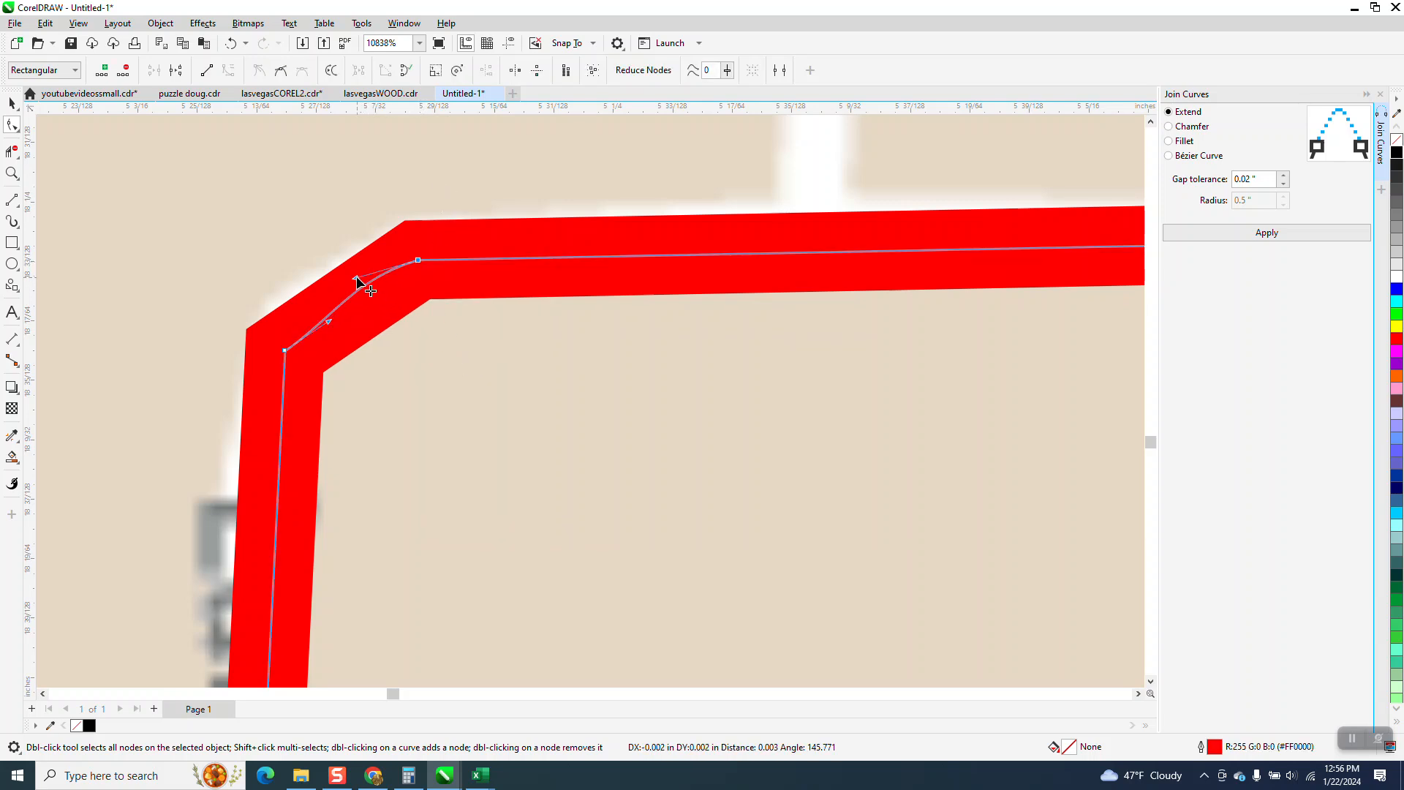
{"action": "left_click", "coordinate": [326, 315]}
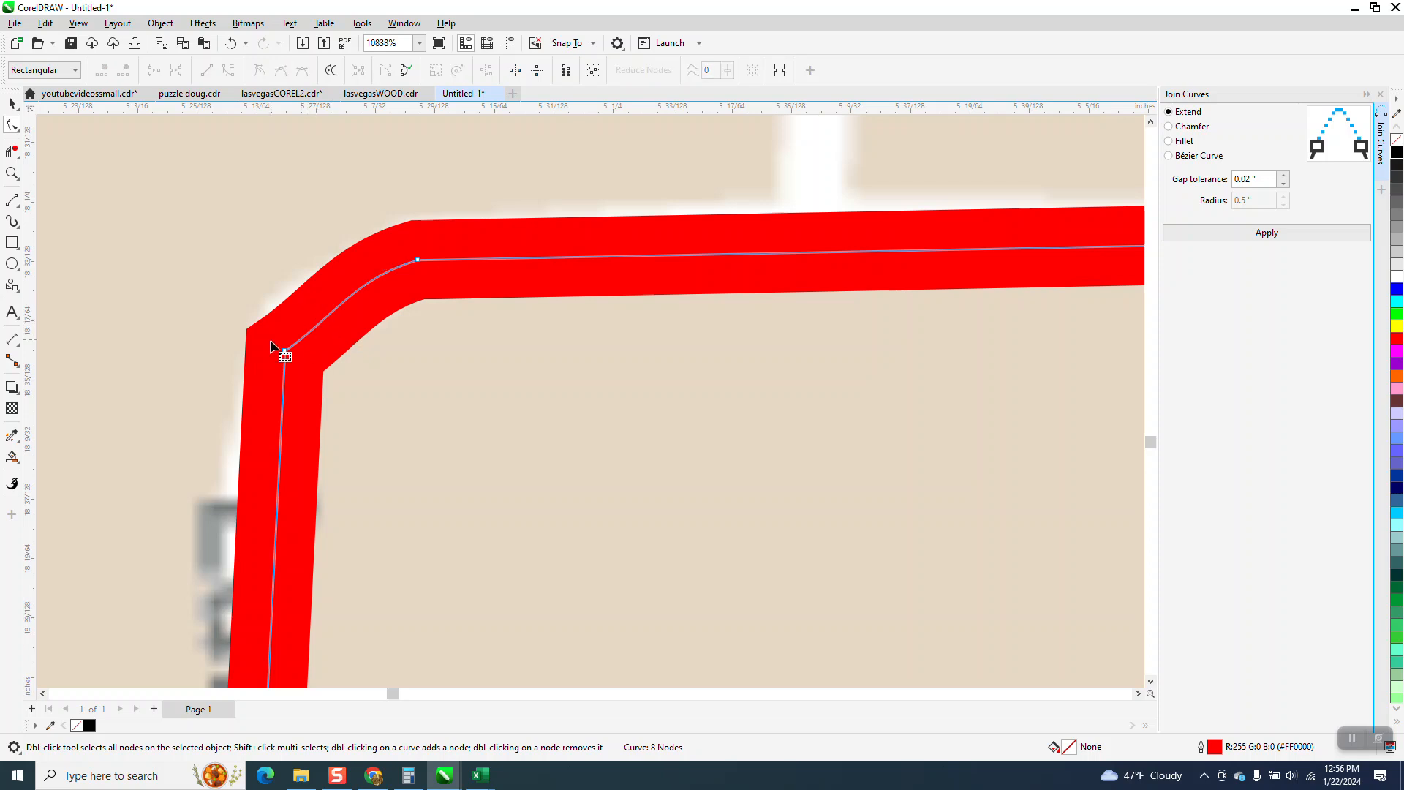
{"action": "left_click", "coordinate": [285, 352]}
{"action": "left_click_drag", "start_coordinate": [328, 322], "coordinate": [299, 299]}
{"action": "scroll", "coordinate": [401, 370], "scroll_direction": "down", "scroll_amount": 7}
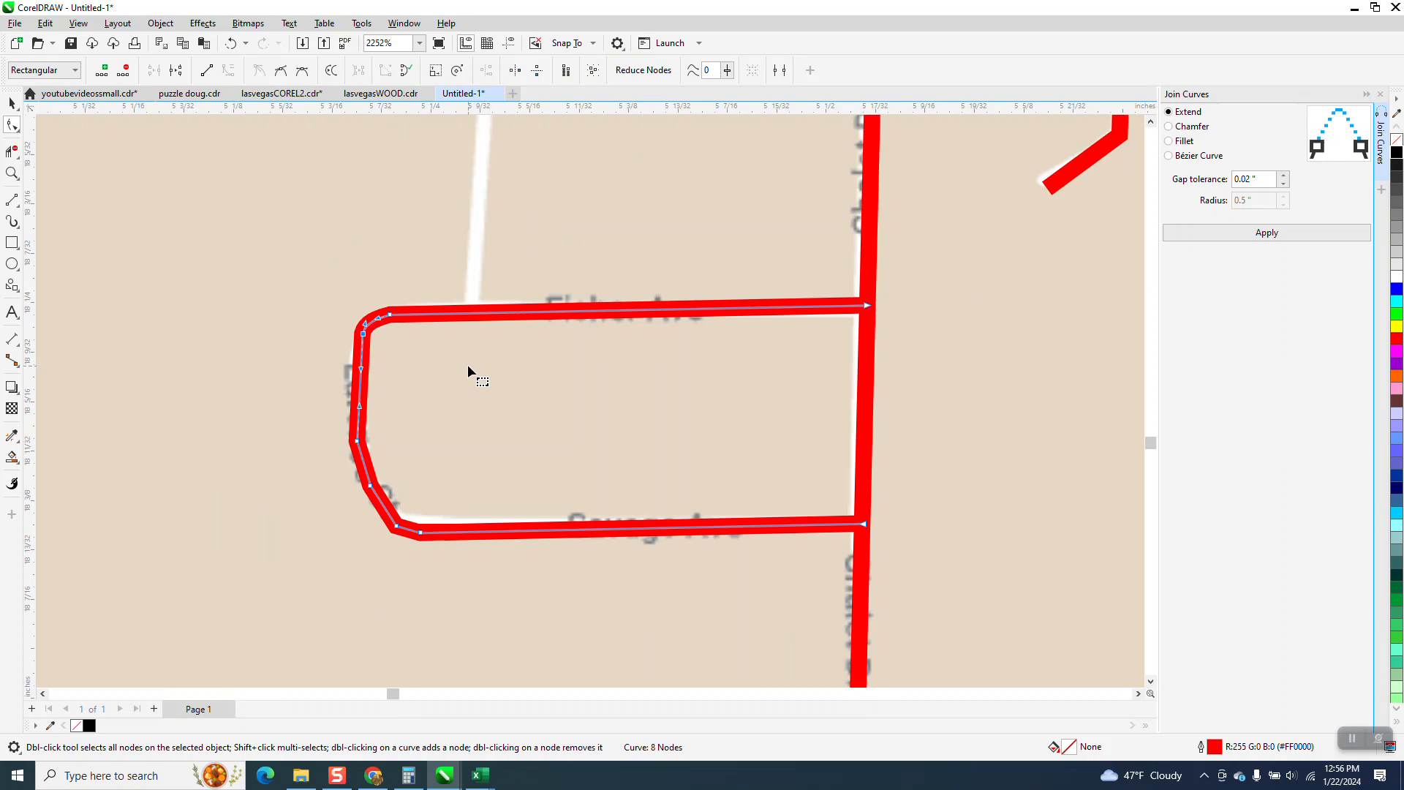
- Smooth the angular bends along Larence St into Savage Ave with the Smooth tool, using a 0.15-inch nib
{"action": "scroll", "coordinate": [468, 365], "scroll_direction": "down", "scroll_amount": 1}
{"action": "left_click", "coordinate": [12, 173]}
{"action": "left_click_drag", "start_coordinate": [362, 296], "coordinate": [690, 648]}
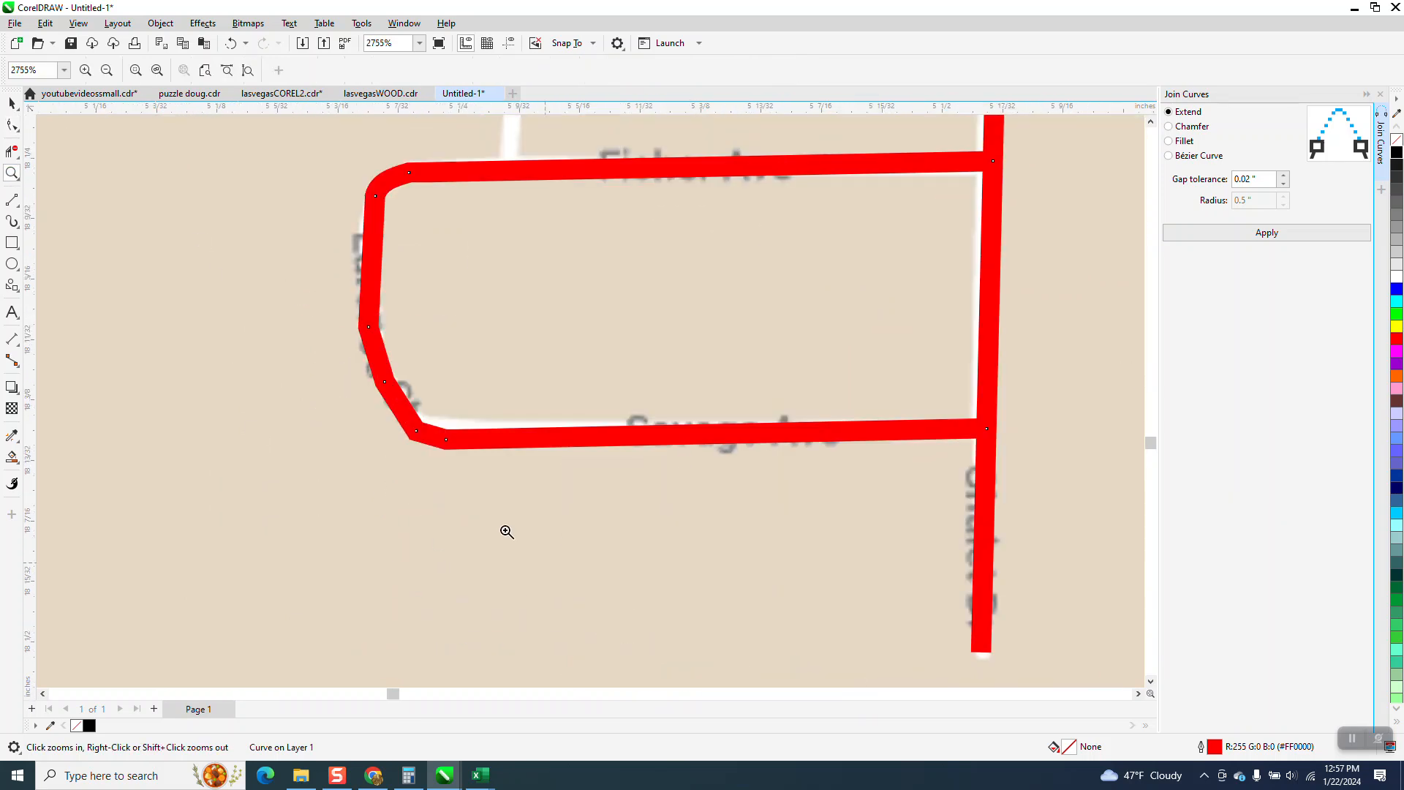
{"action": "left_click", "coordinate": [18, 133]}
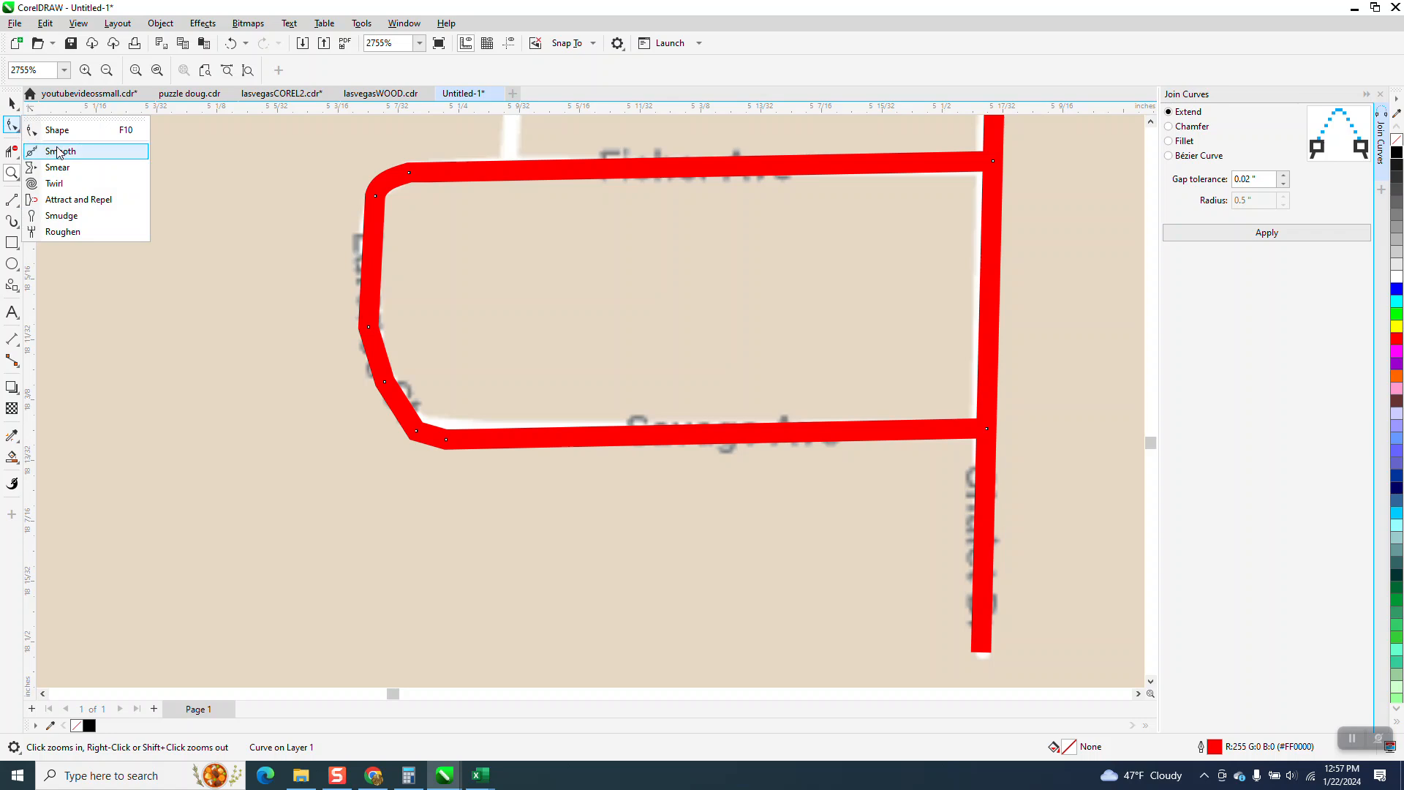
{"action": "left_click", "coordinate": [59, 152]}
{"action": "left_click", "coordinate": [17, 74]}
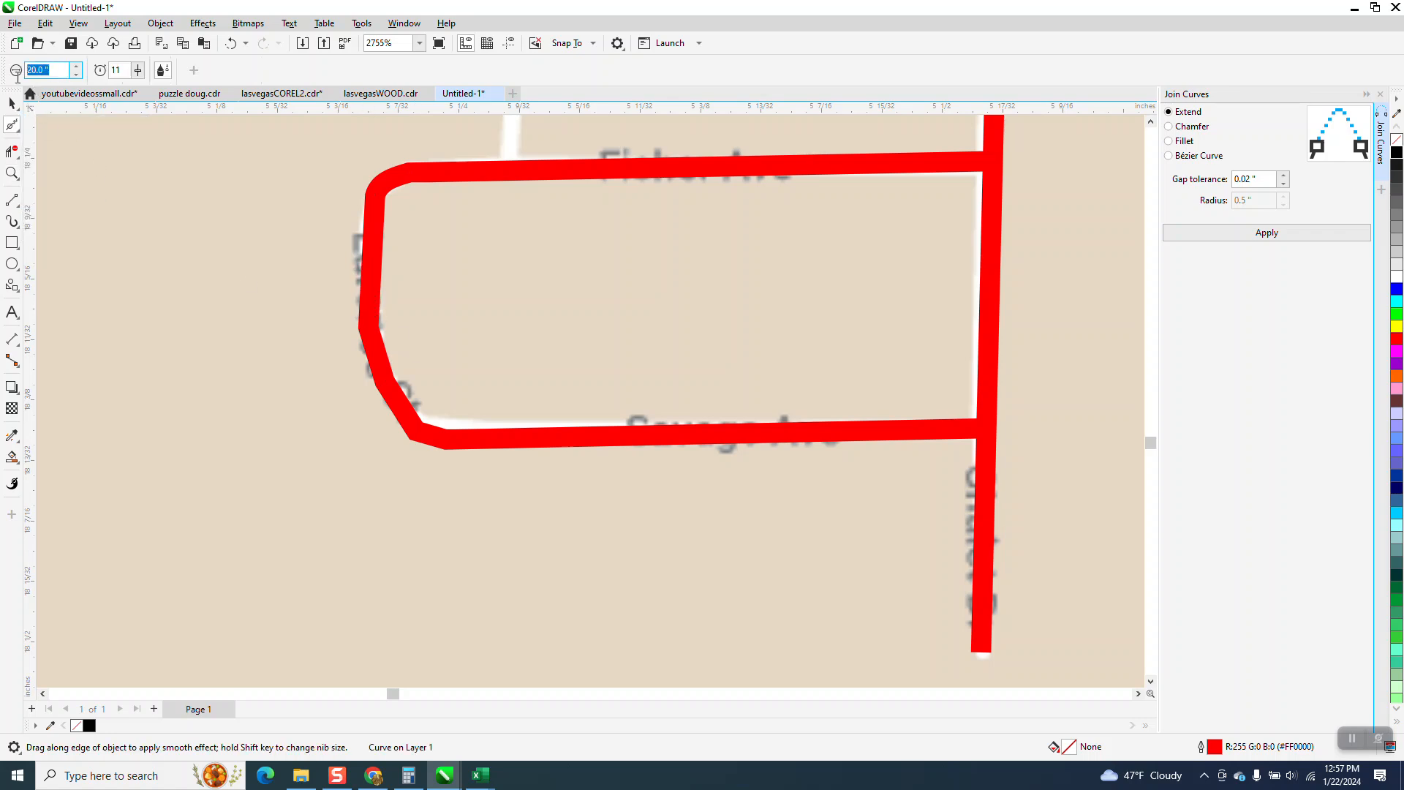
{"action": "type", "text": "0.25"}
{"action": "key", "text": "Return"}
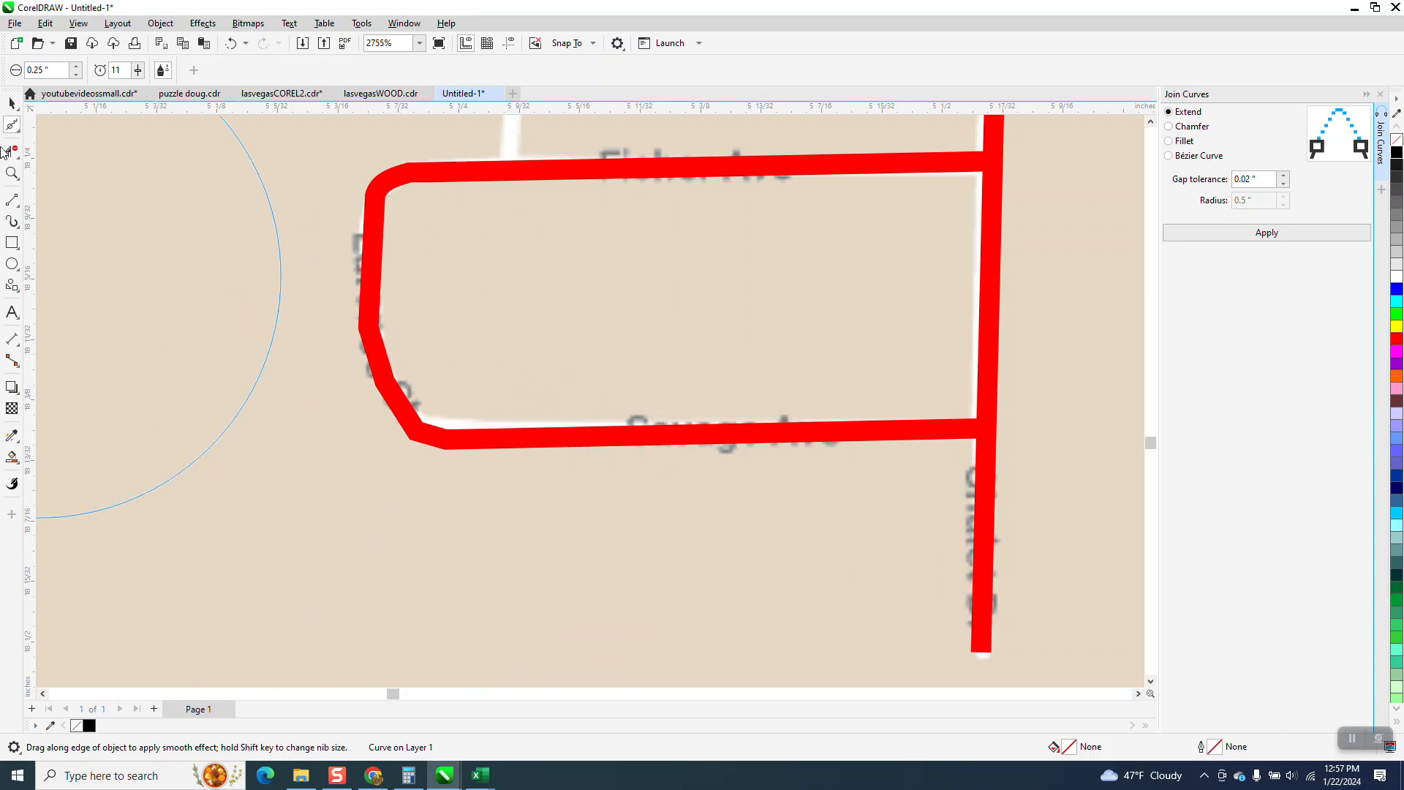
{"action": "double_click", "coordinate": [52, 70]}
{"action": "type", "text": ".15"}
{"action": "key", "text": "Return"}
{"action": "mouse_move", "coordinate": [431, 437]}
{"action": "left_mouse_down"}
{"action": "mouse_move", "coordinate": [381, 385]}
{"action": "mouse_move", "coordinate": [364, 305]}
{"action": "mouse_move", "coordinate": [380, 193]}
{"action": "mouse_move", "coordinate": [387, 332]}
{"action": "left_mouse_up"}
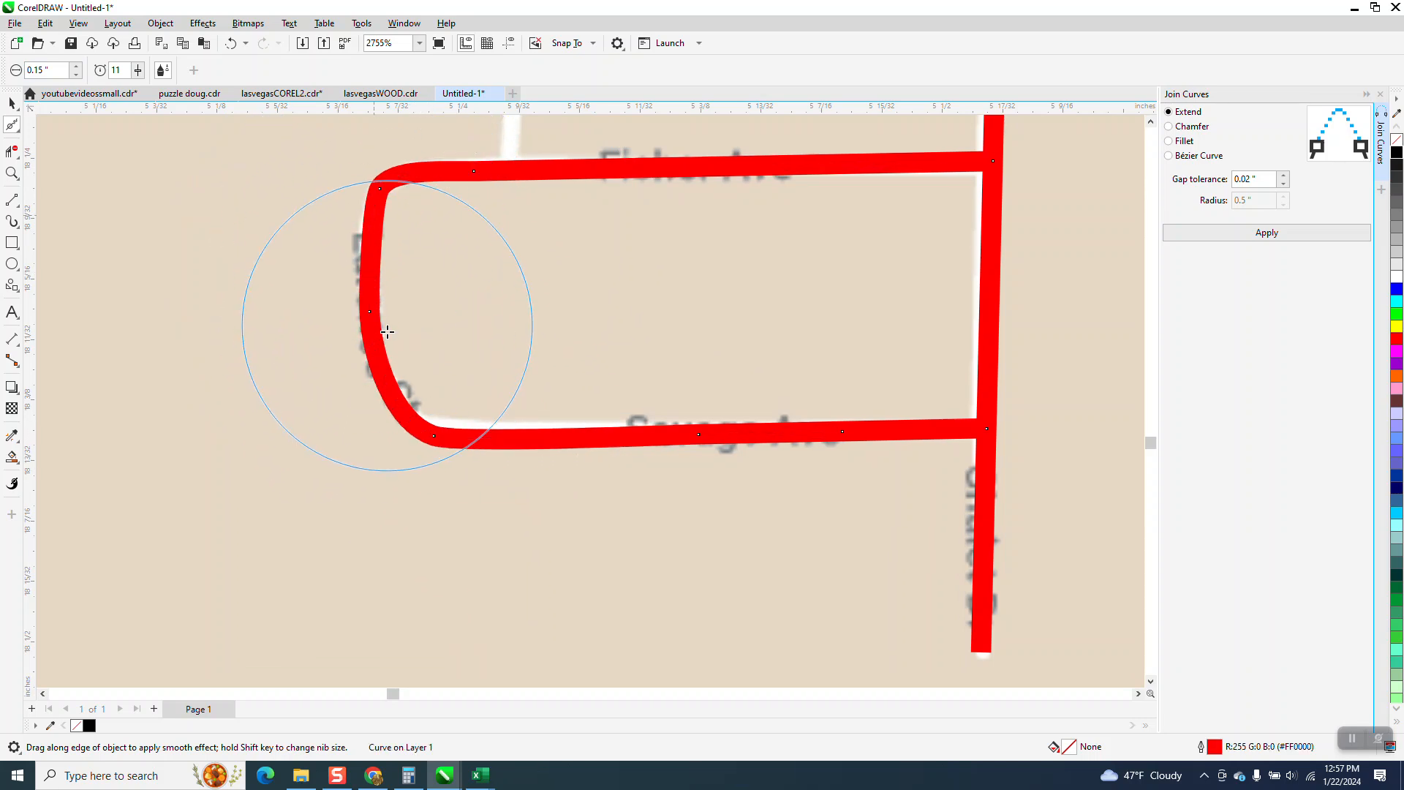
- Set the nudge distance to 3 inches and nudge the TOWN2.png map image right, clear of the red street lines
{"action": "scroll", "coordinate": [693, 485], "scroll_direction": "down", "scroll_amount": 2}
{"action": "scroll", "coordinate": [674, 465], "scroll_direction": "down", "scroll_amount": 2}
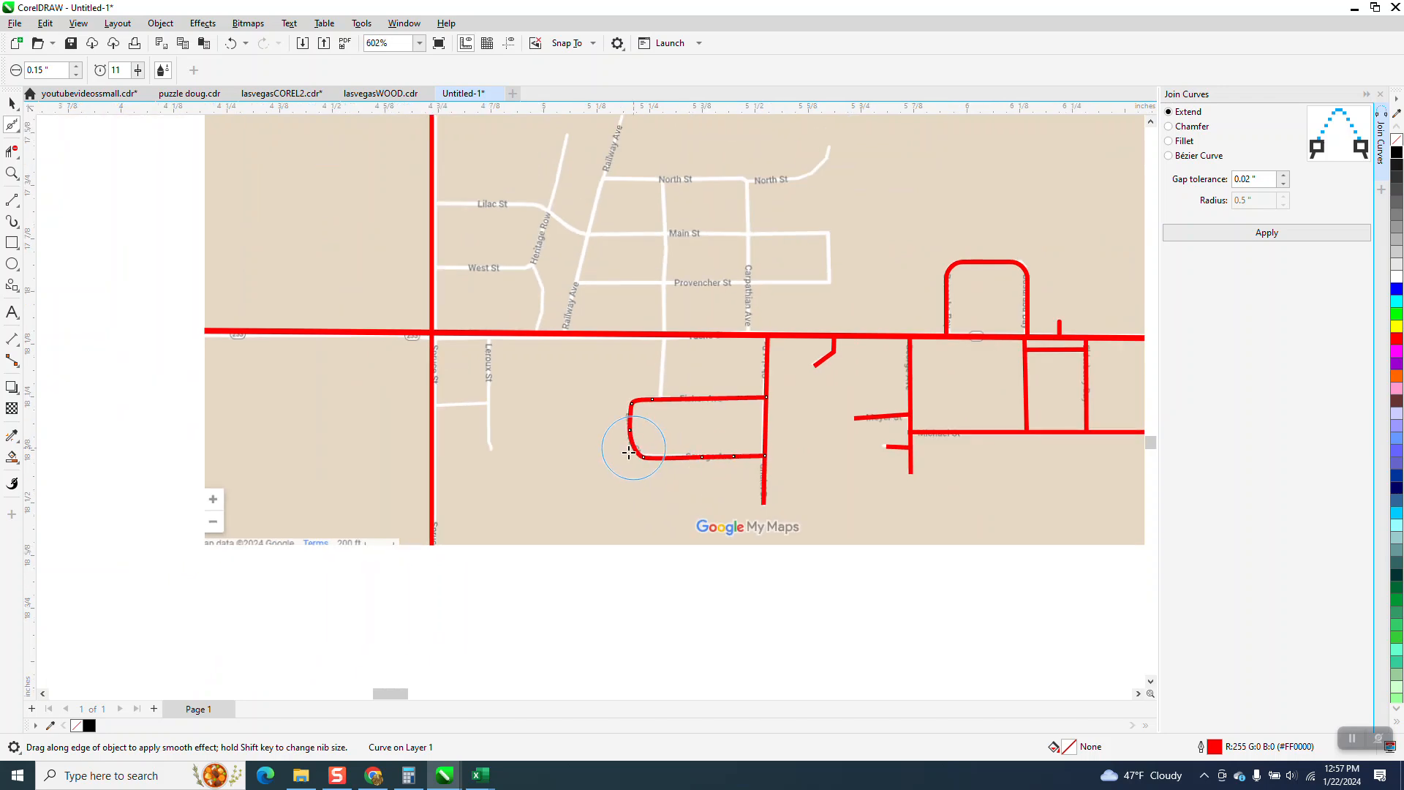
{"action": "scroll", "coordinate": [636, 439], "scroll_direction": "down", "scroll_amount": 2}
{"action": "left_click", "coordinate": [12, 103]}
{"action": "scroll", "coordinate": [37, 333], "scroll_direction": "down", "scroll_amount": 1}
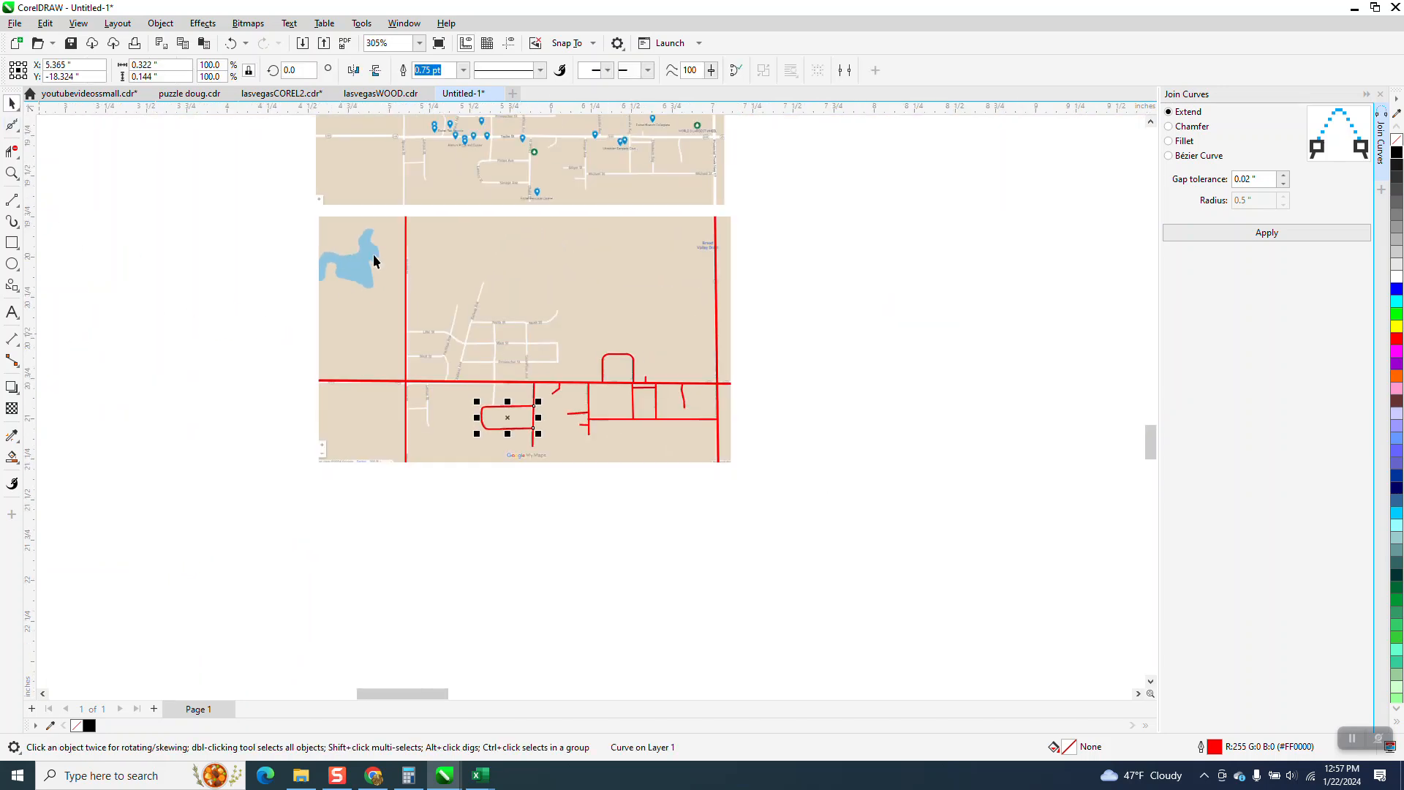
{"action": "left_click", "coordinate": [853, 253]}
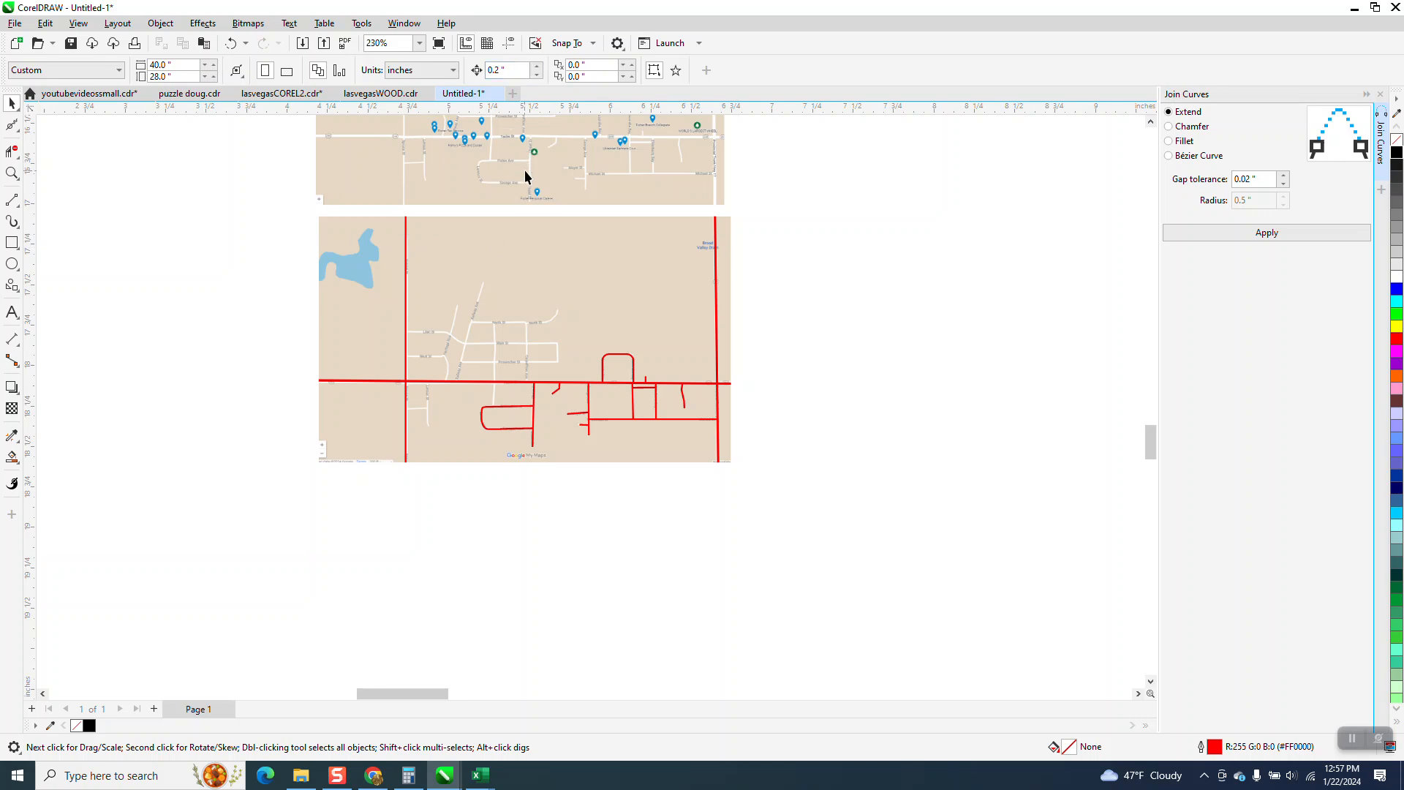
{"action": "left_click", "coordinate": [555, 245]}
{"action": "left_click", "coordinate": [232, 195]}
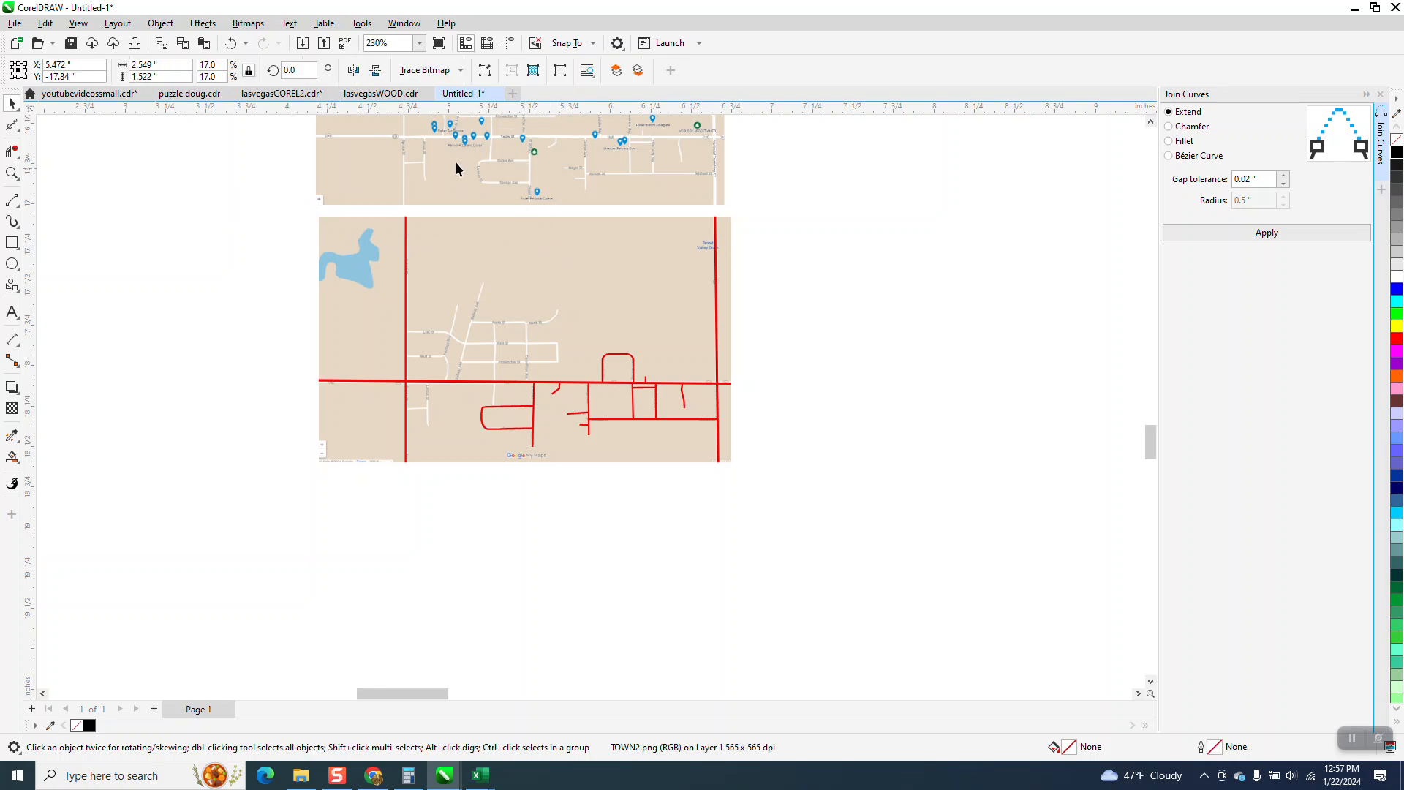
{"action": "type", "text": "3"}
{"action": "key", "text": "Return"}
{"action": "left_click", "coordinate": [724, 253]}
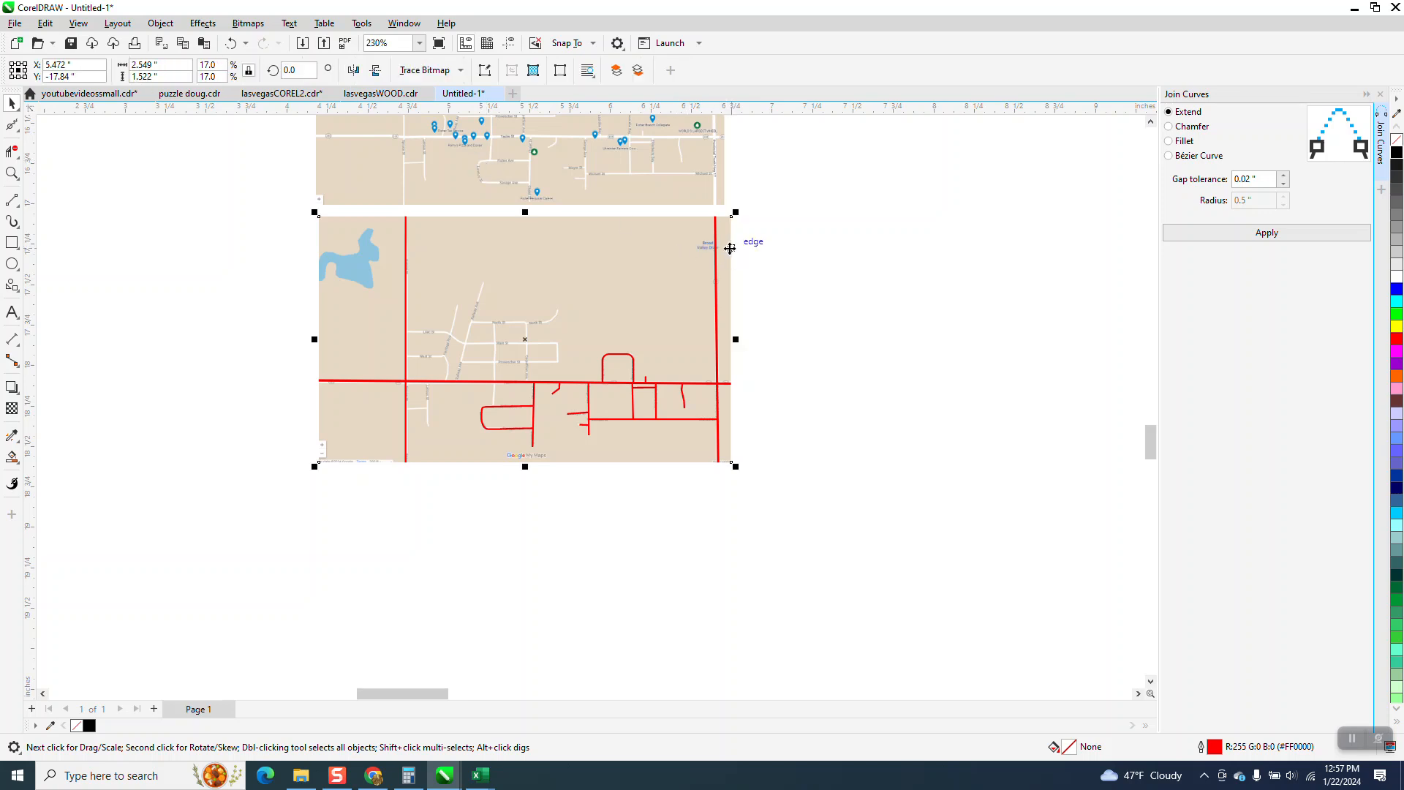
{"action": "key", "text": "Right"}
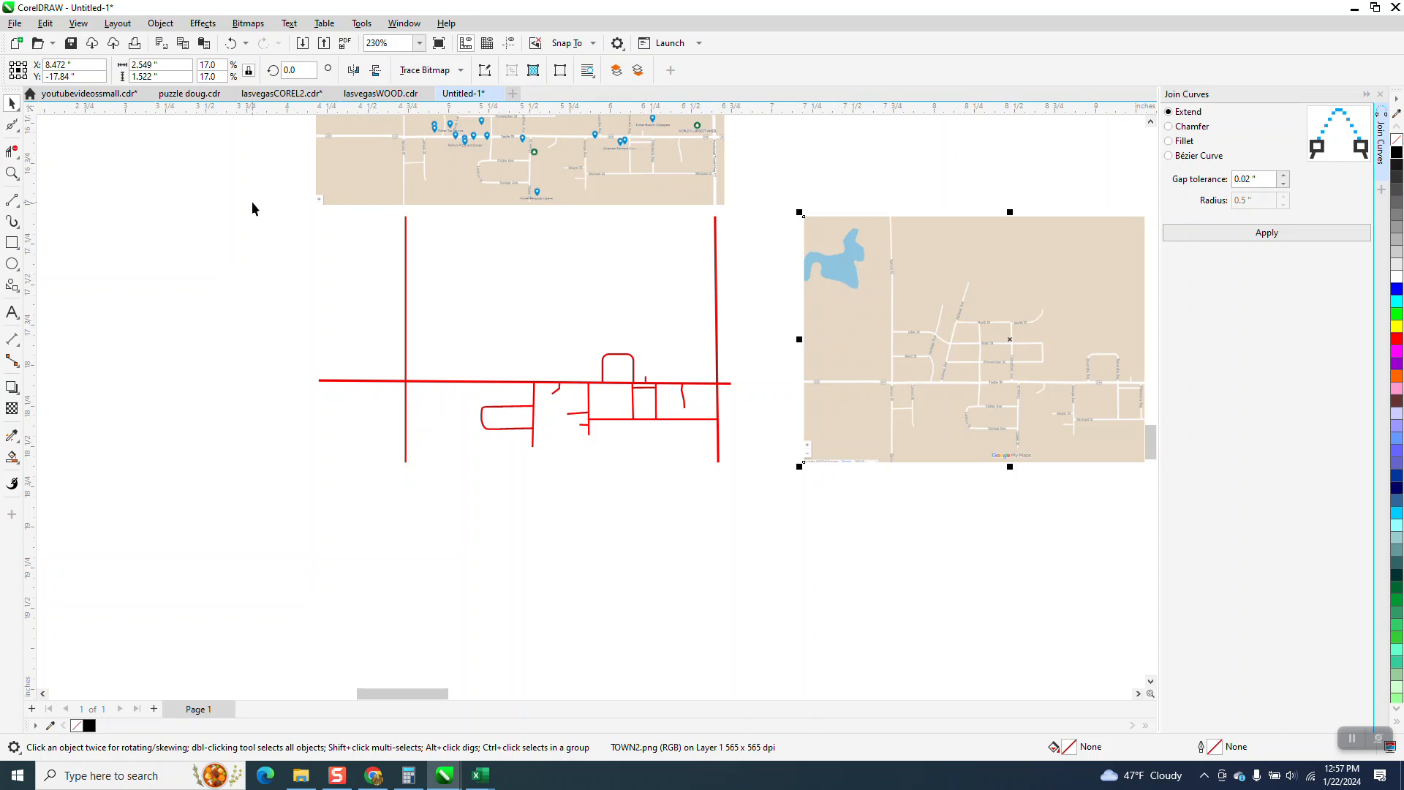
- Weld all the traced red street lines into a single curve
{"action": "left_click_drag", "start_coordinate": [573, 437], "coordinate": [807, 507]}
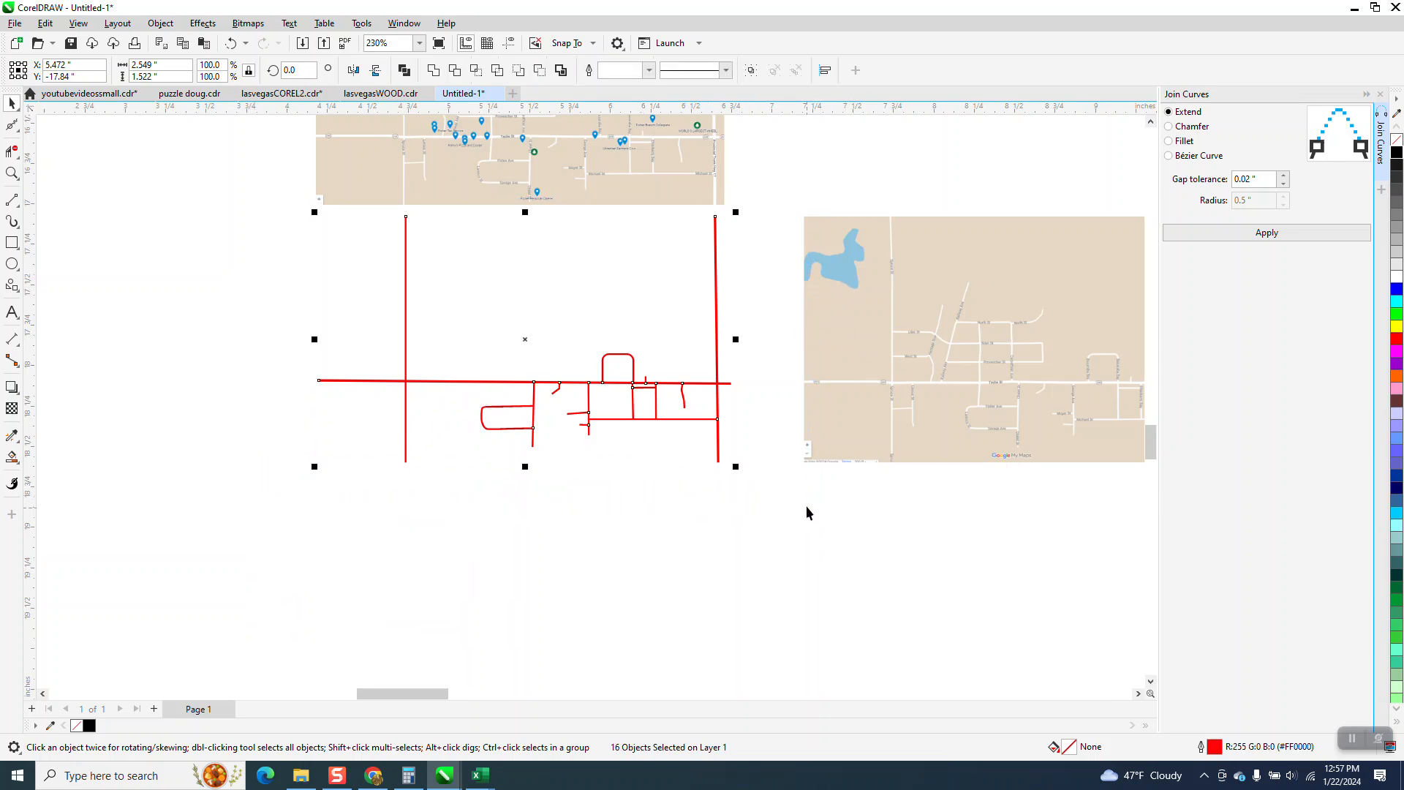
{"action": "left_click", "coordinate": [432, 70]}
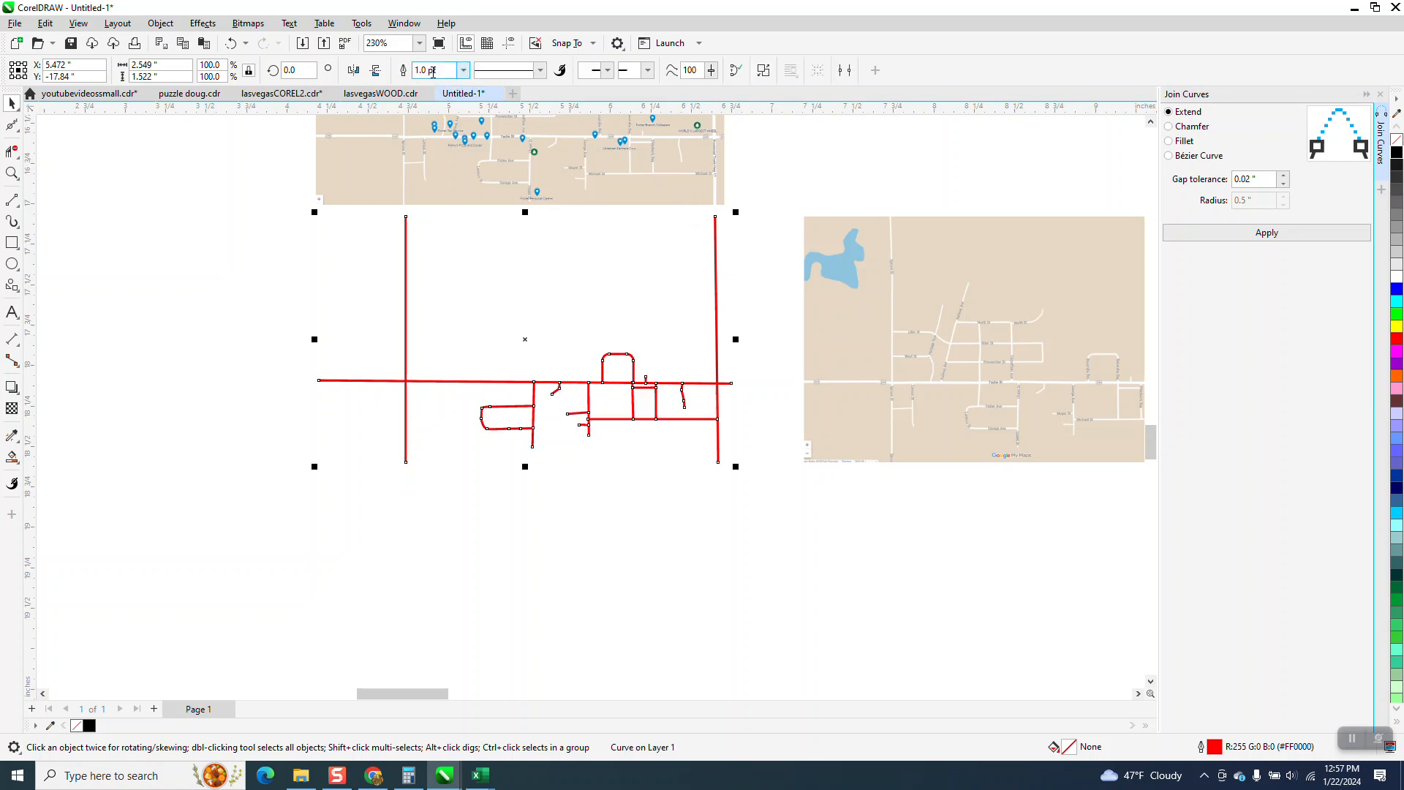
{"action": "left_click", "coordinate": [762, 287]}
- Try moving the welded street curve and enlarging it to about 11.48 inches wide, undoing each change
{"action": "left_click_drag", "start_coordinate": [634, 361], "coordinate": [573, 439]}
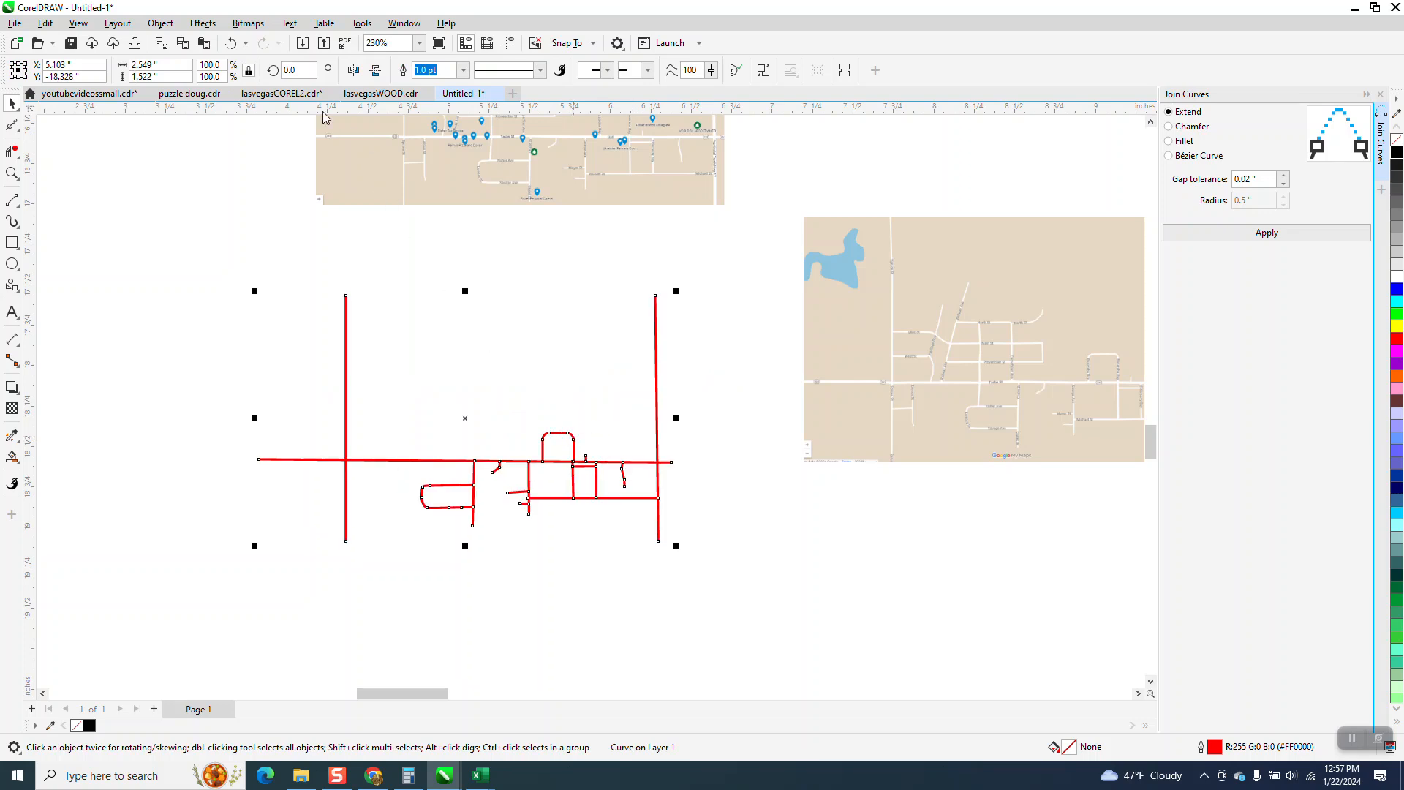
{"action": "left_click", "coordinate": [231, 43]}
{"action": "scroll", "coordinate": [566, 364], "scroll_direction": "down", "scroll_amount": 2}
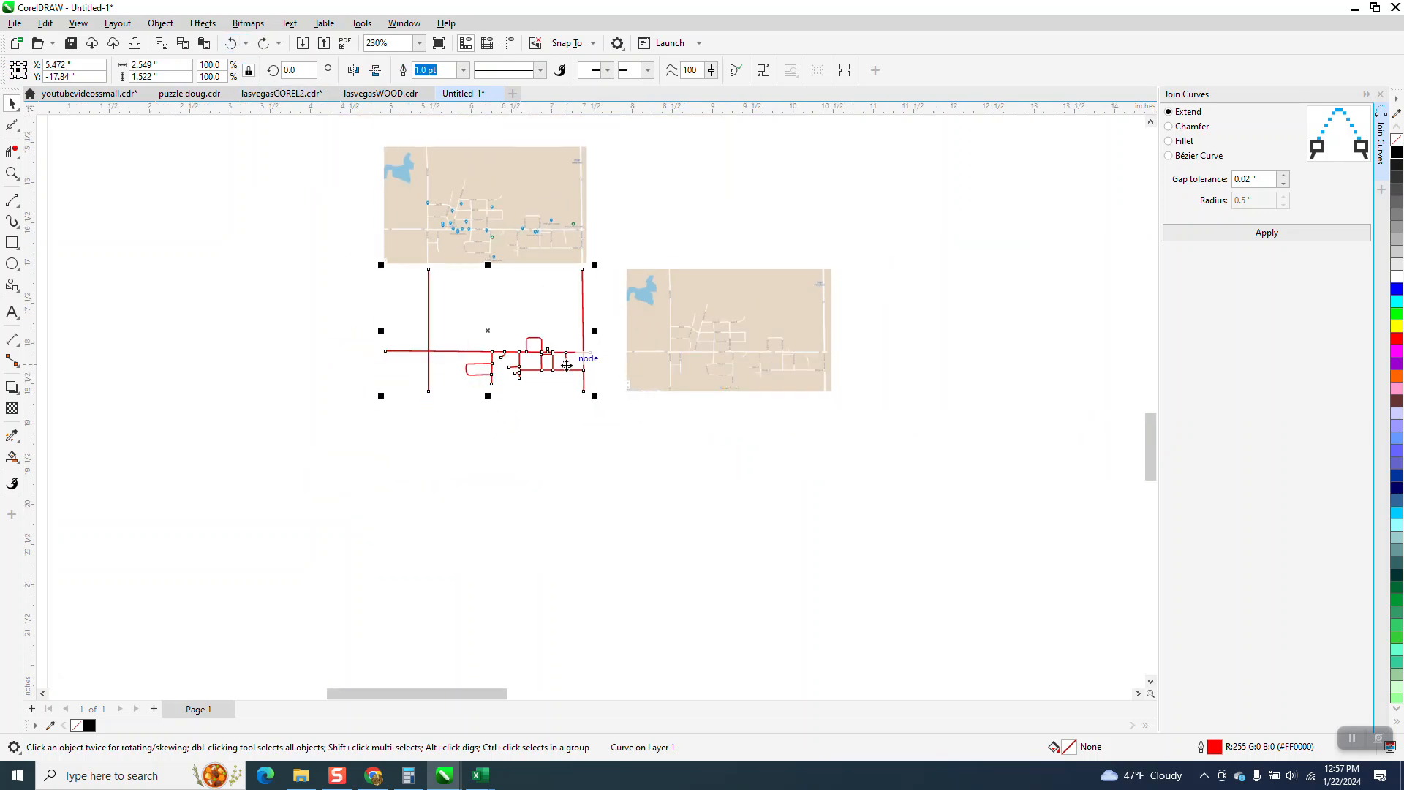
{"action": "scroll", "coordinate": [567, 364], "scroll_direction": "down", "scroll_amount": 3}
{"action": "left_click_drag", "start_coordinate": [587, 388], "coordinate": [1085, 676]}
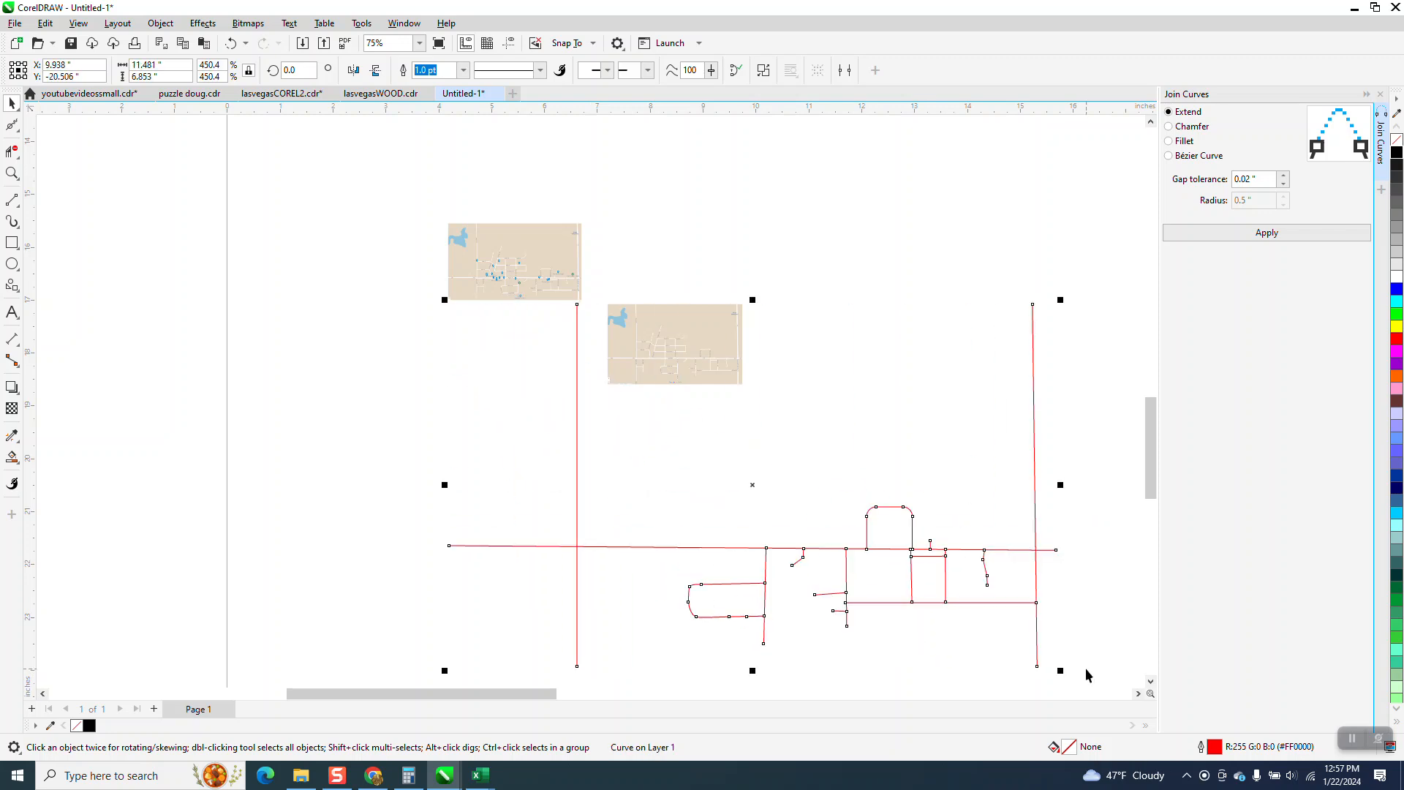
{"action": "left_click", "coordinate": [230, 43]}
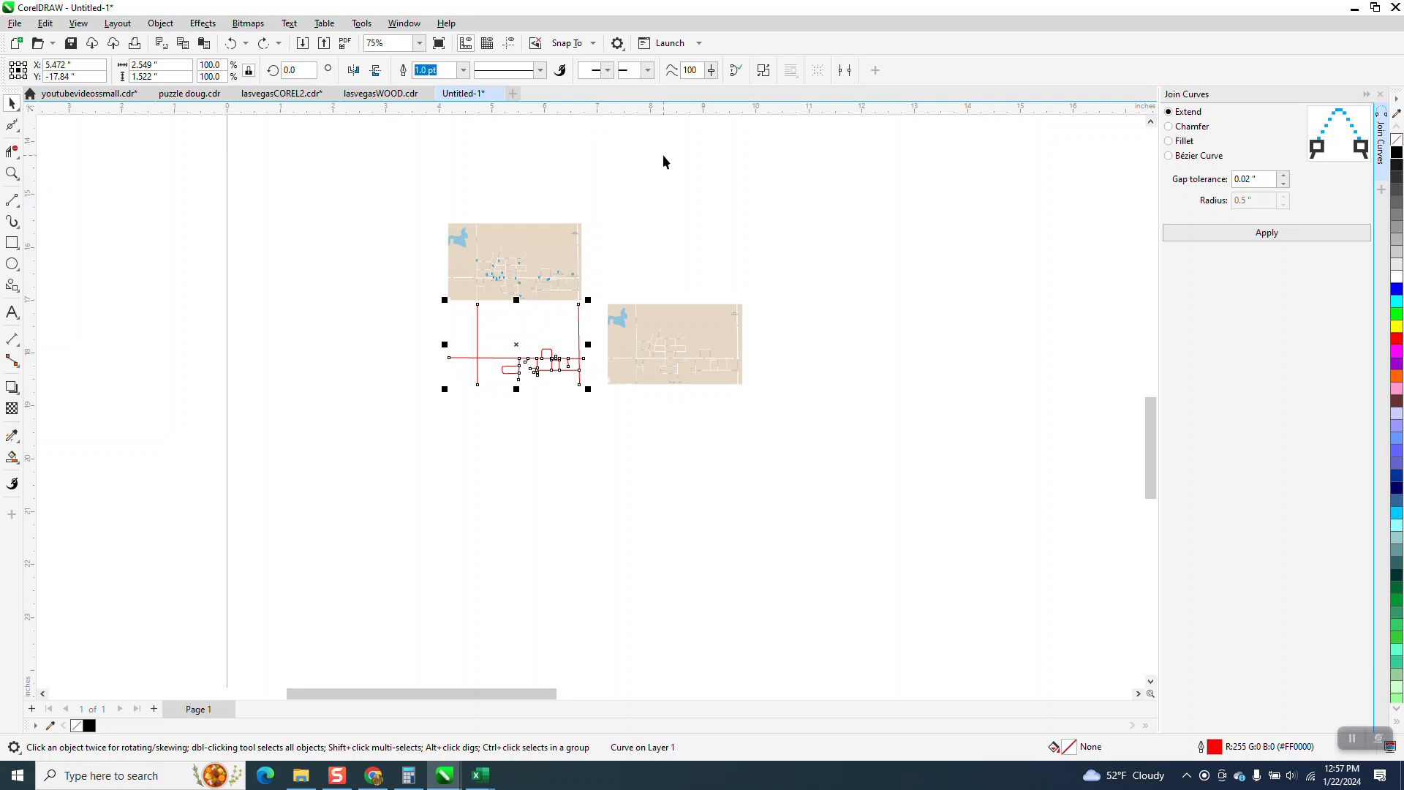
- Set the welded street curve's outline to scale with the object
{"action": "key", "text": "F12"}
{"action": "left_click", "coordinate": [743, 421]}
{"action": "left_click", "coordinate": [822, 526]}
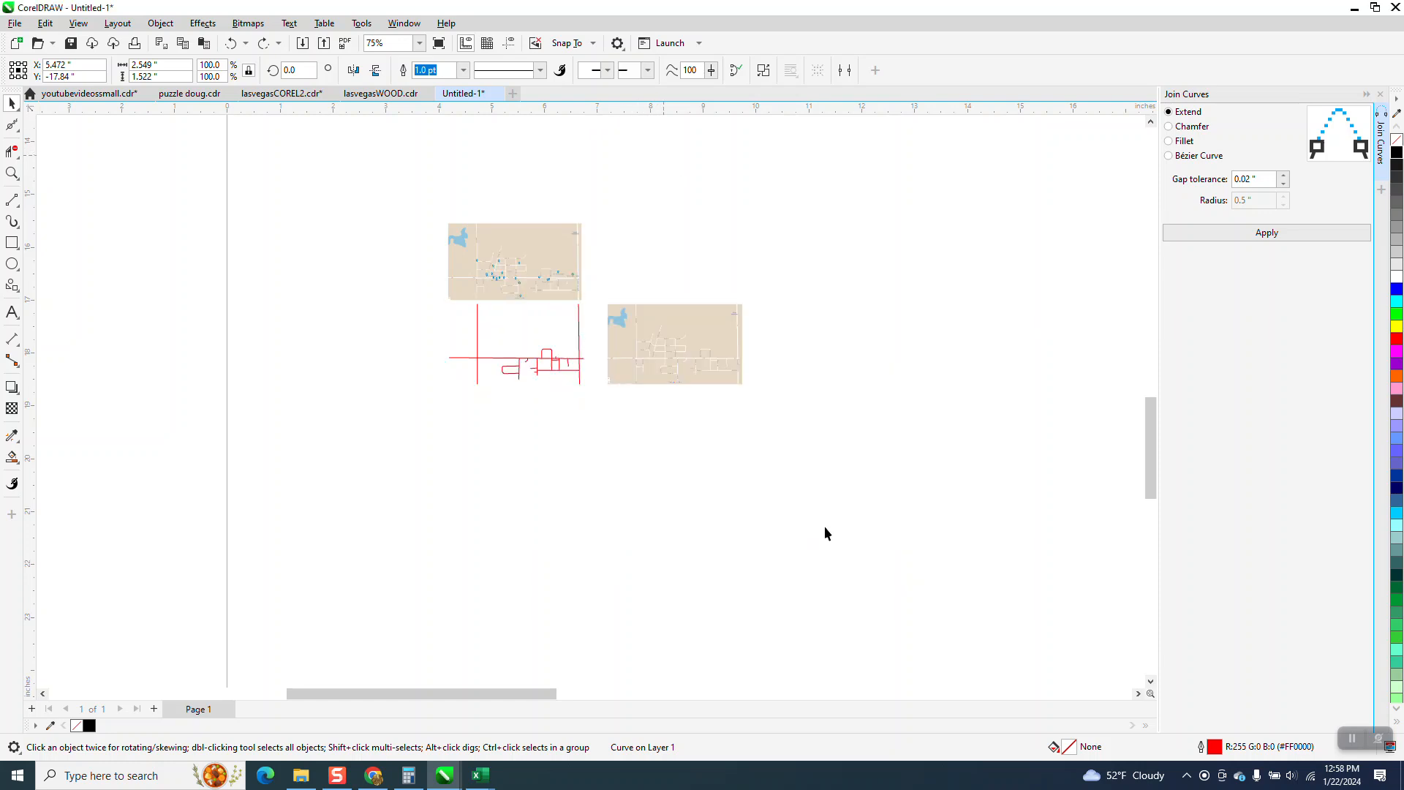
- Test the outline scaling by enlarging the street curve to about 9.63 inches wide, and undo the resize
{"action": "left_click", "coordinate": [582, 335]}
{"action": "left_click", "coordinate": [586, 380]}
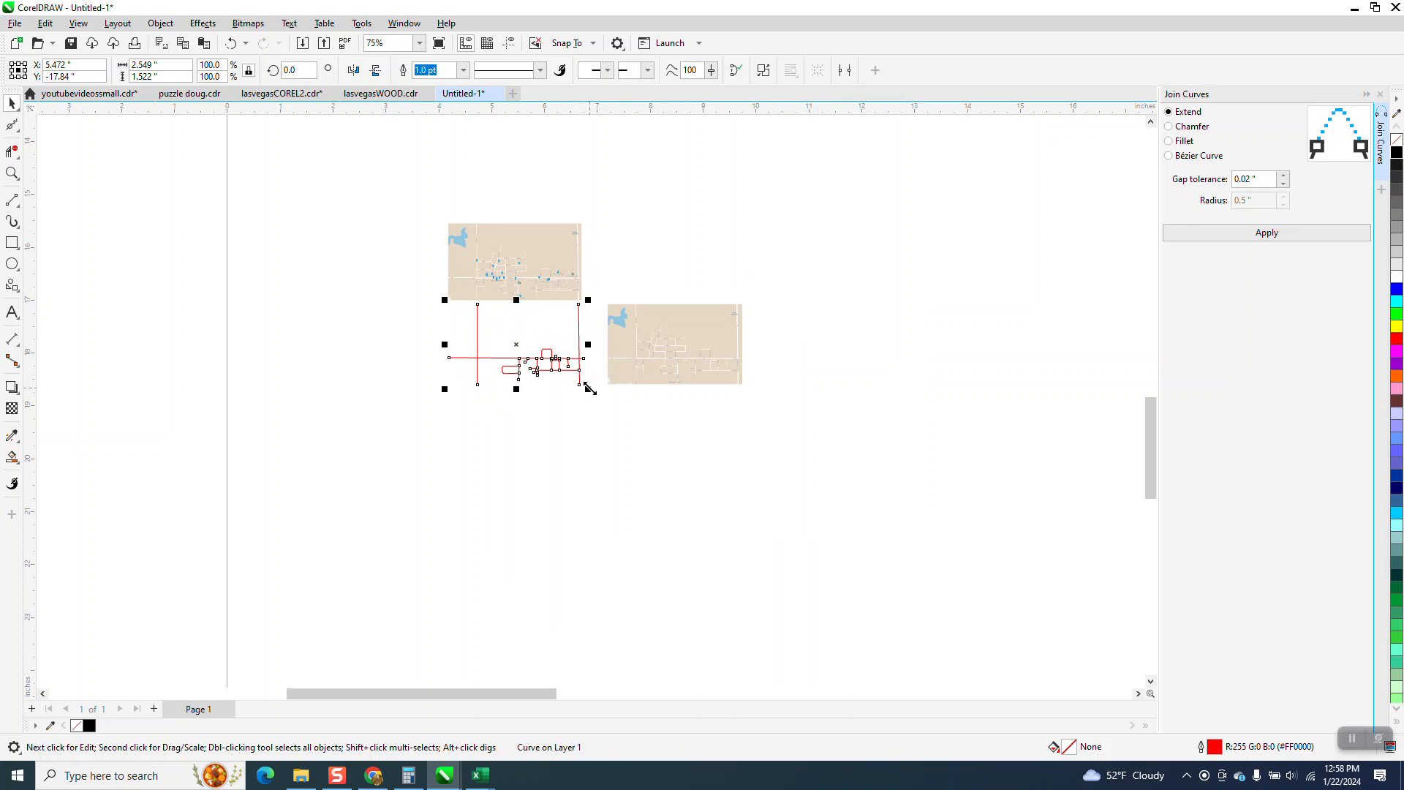
{"action": "left_click_drag", "start_coordinate": [587, 390], "coordinate": [1041, 623]}
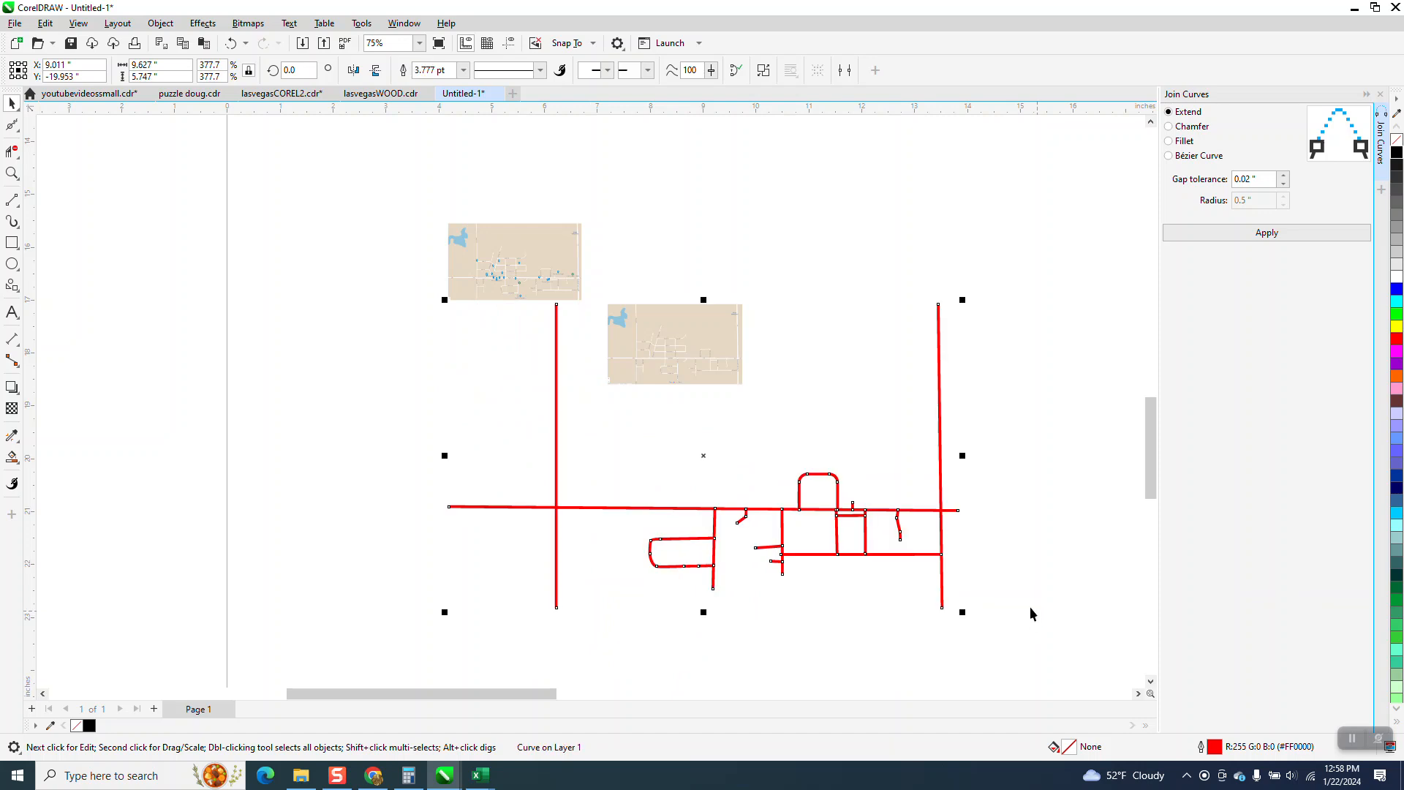
{"action": "left_click", "coordinate": [230, 44]}
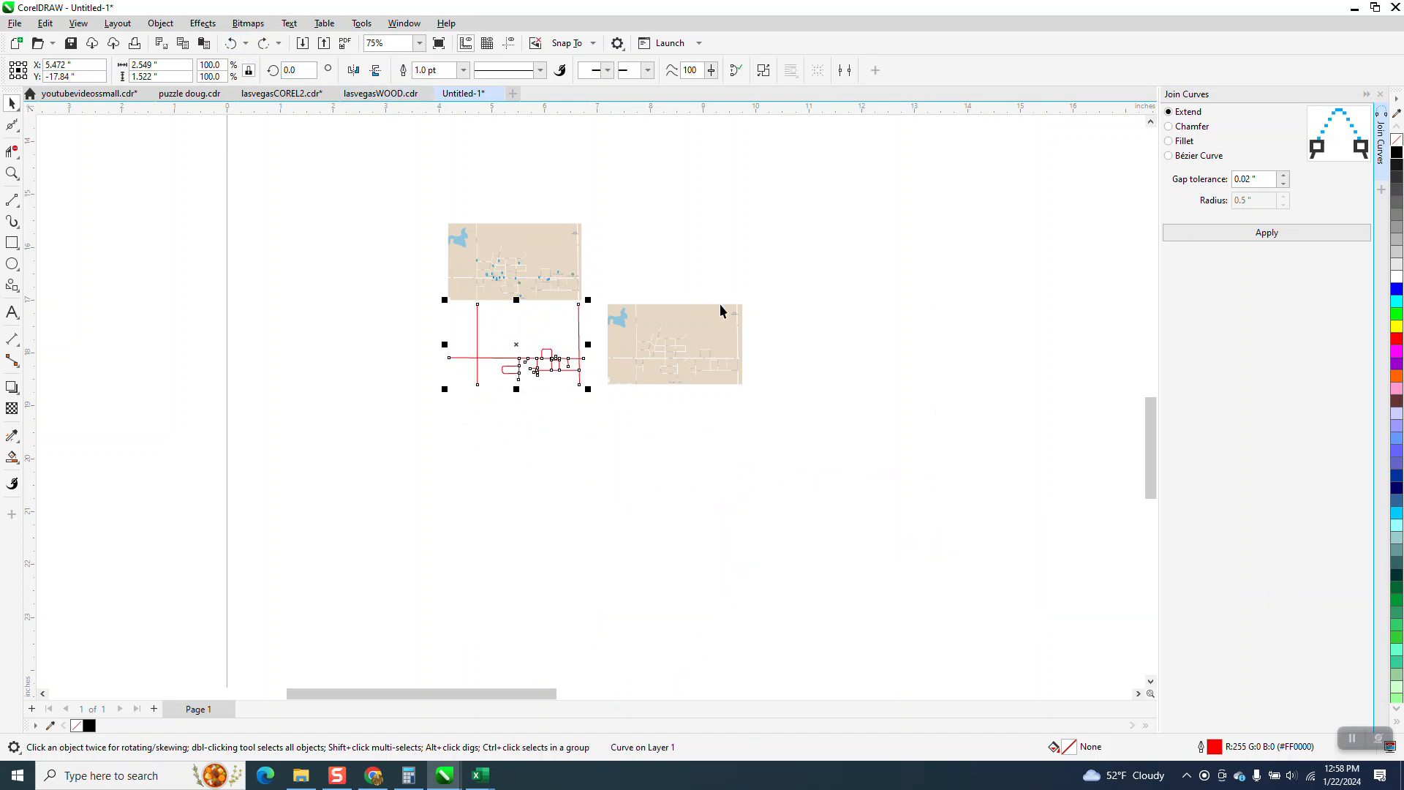
- Move the TOWN2.png map image back into place beneath the red street lines
{"action": "left_click", "coordinate": [749, 350]}
{"action": "left_click", "coordinate": [730, 356]}
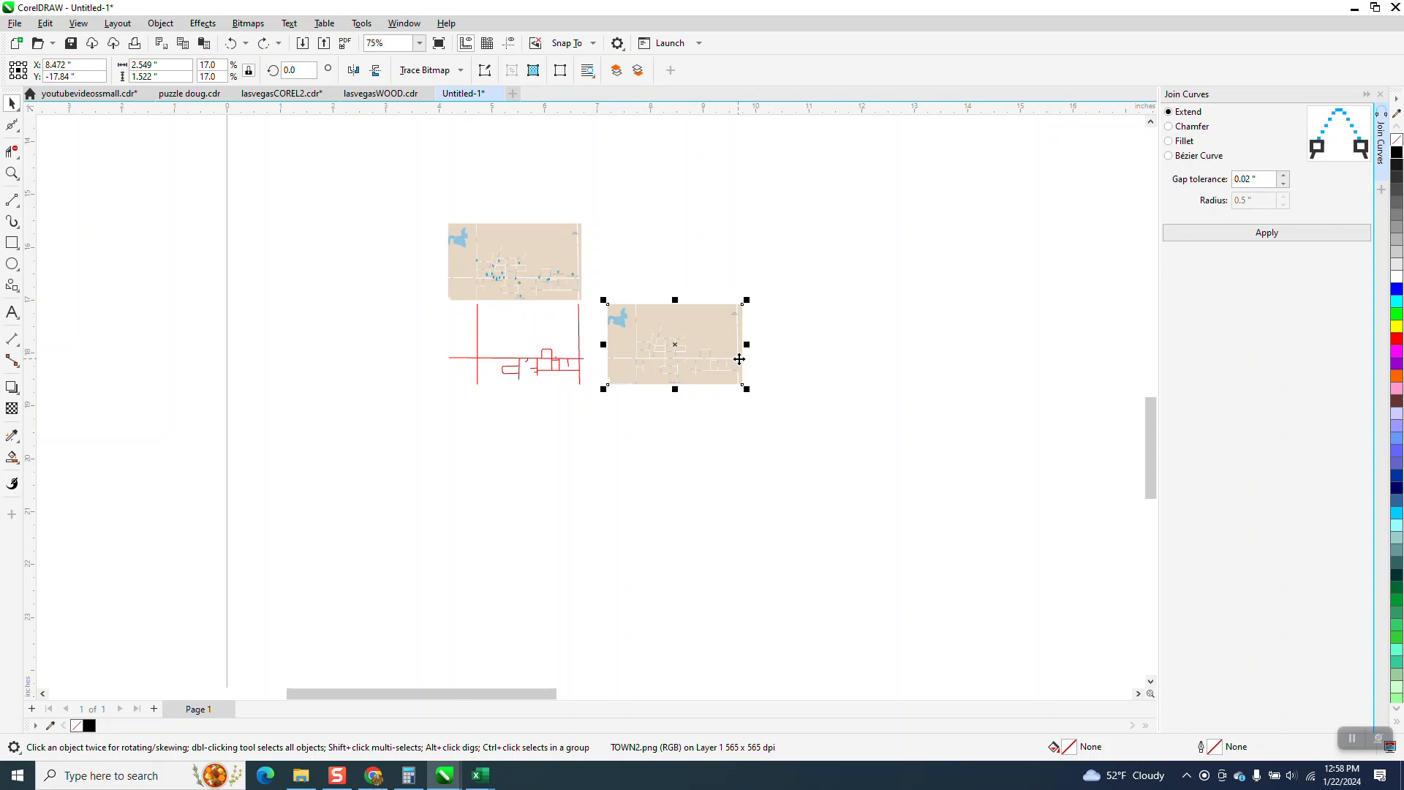
{"action": "key", "text": "ctrl+z"}
{"action": "left_click", "coordinate": [12, 173]}
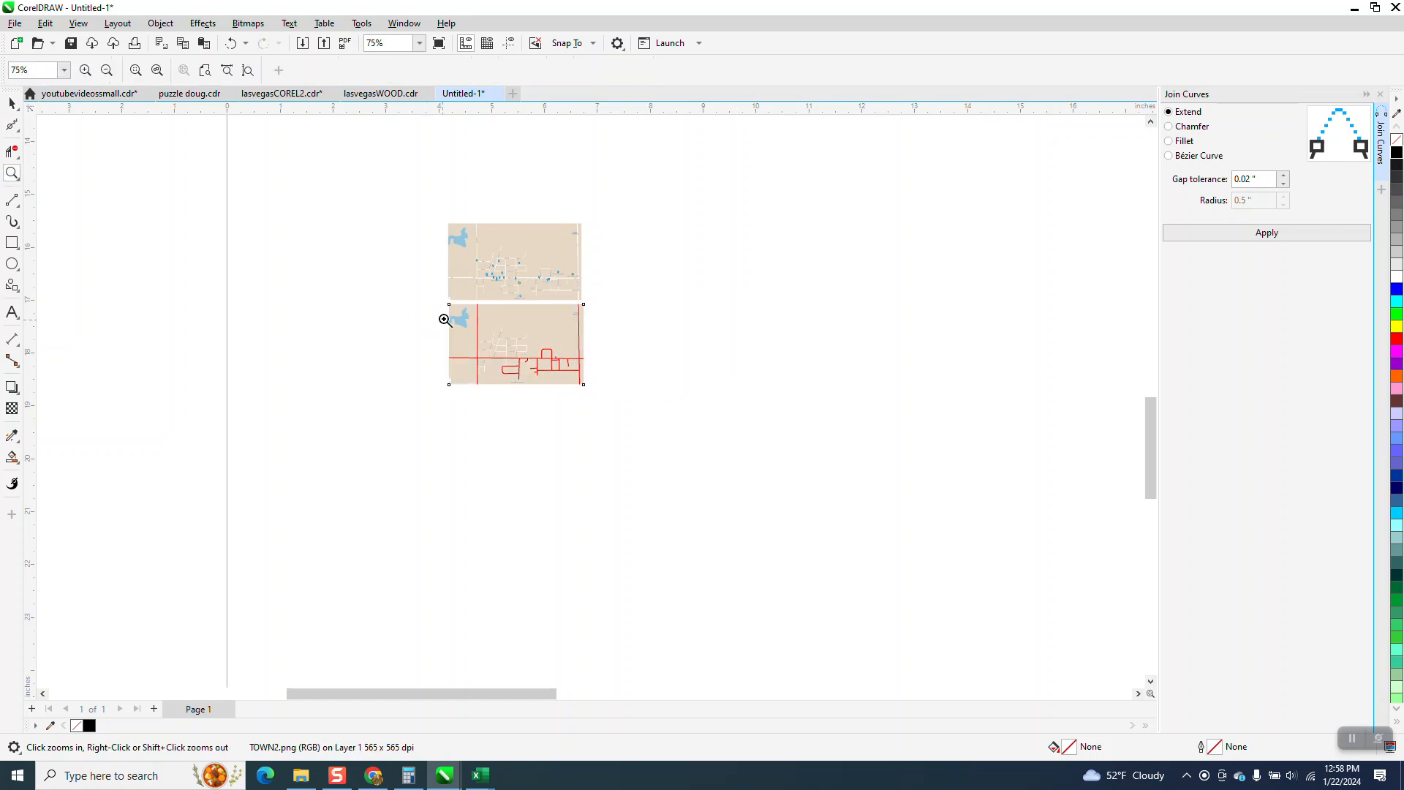
- Set the nudge distance to 0.1 inch and nudge the TOWN2.png map image right by one increment
{"action": "left_click_drag", "start_coordinate": [449, 314], "coordinate": [674, 416]}
{"action": "left_click_drag", "start_coordinate": [622, 133], "coordinate": [980, 245]}
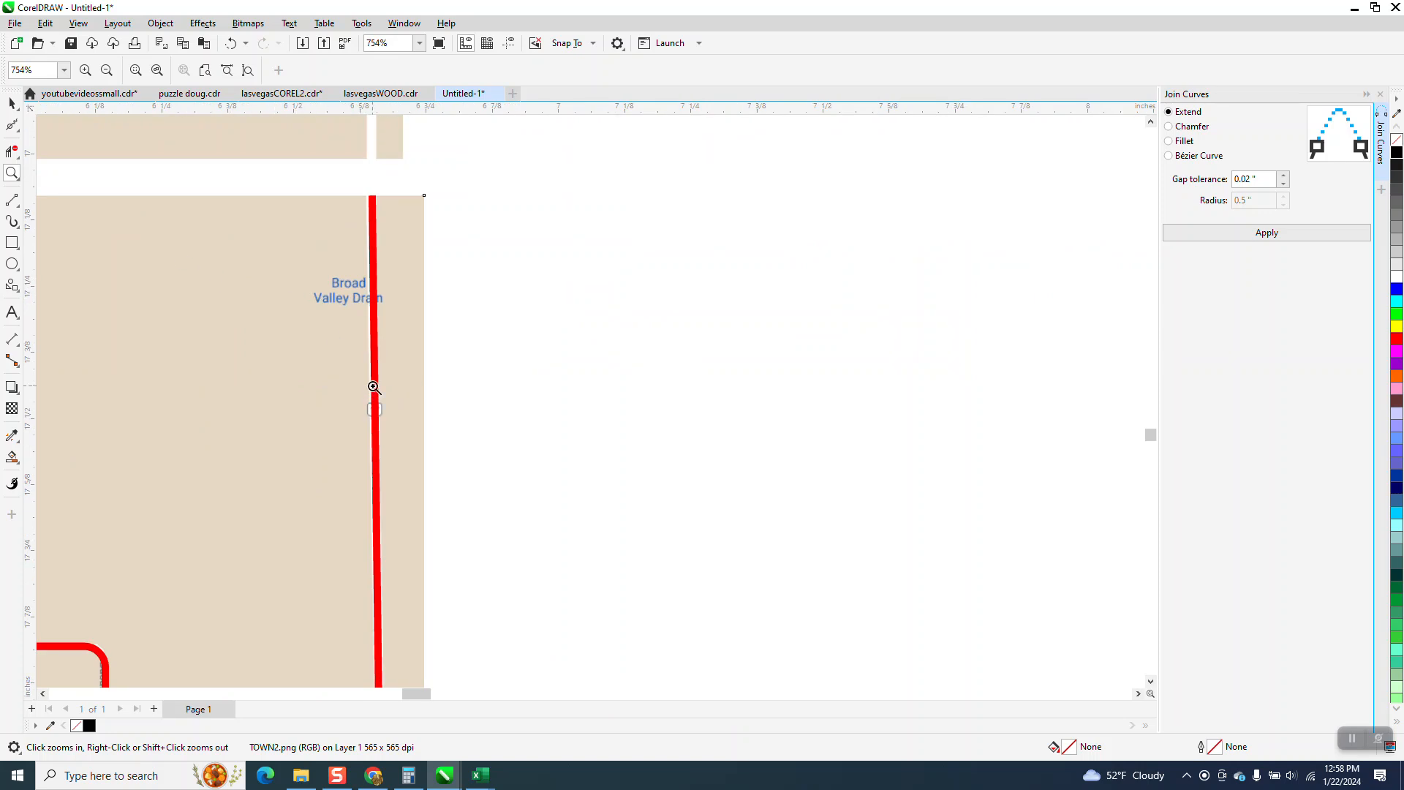
{"action": "left_click", "coordinate": [12, 103]}
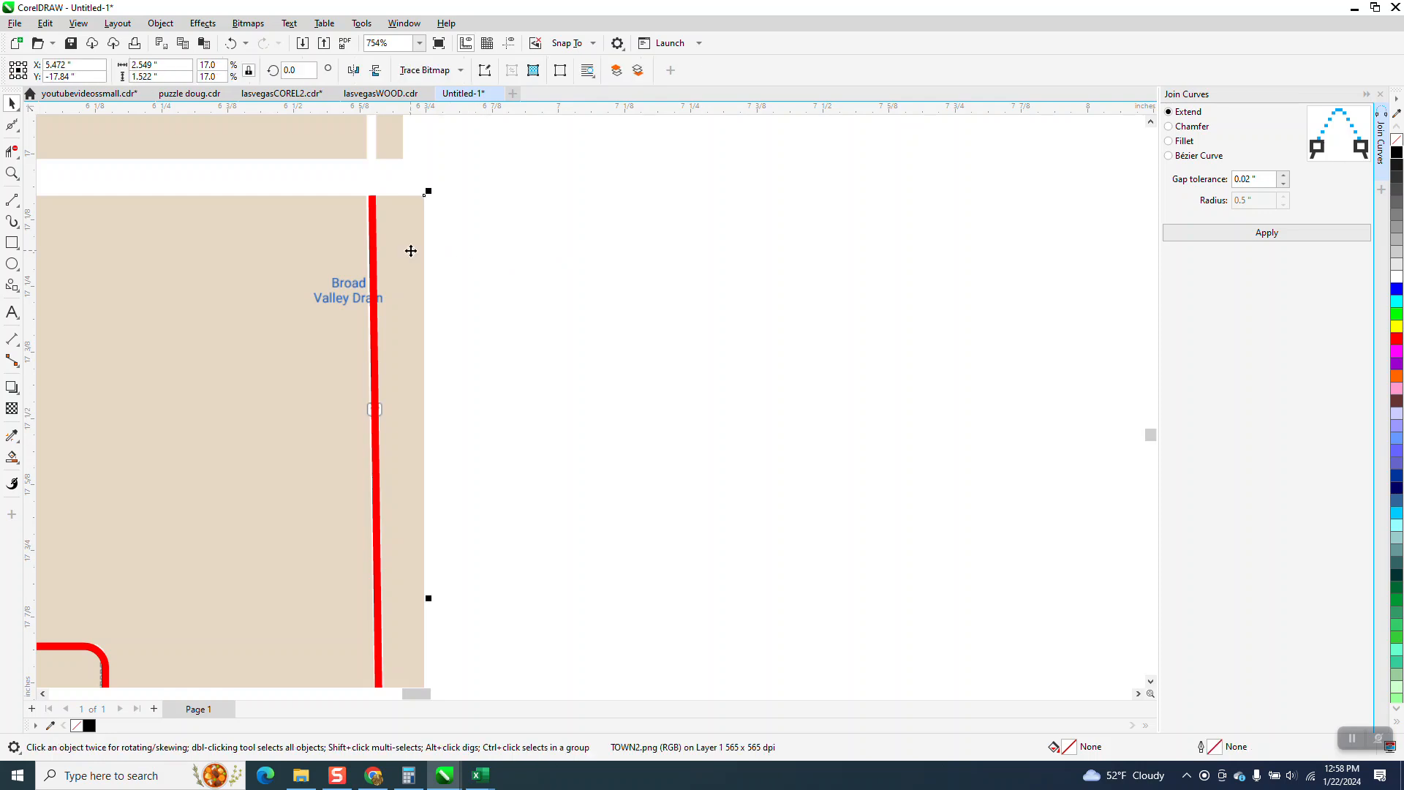
{"action": "left_click", "coordinate": [448, 179]}
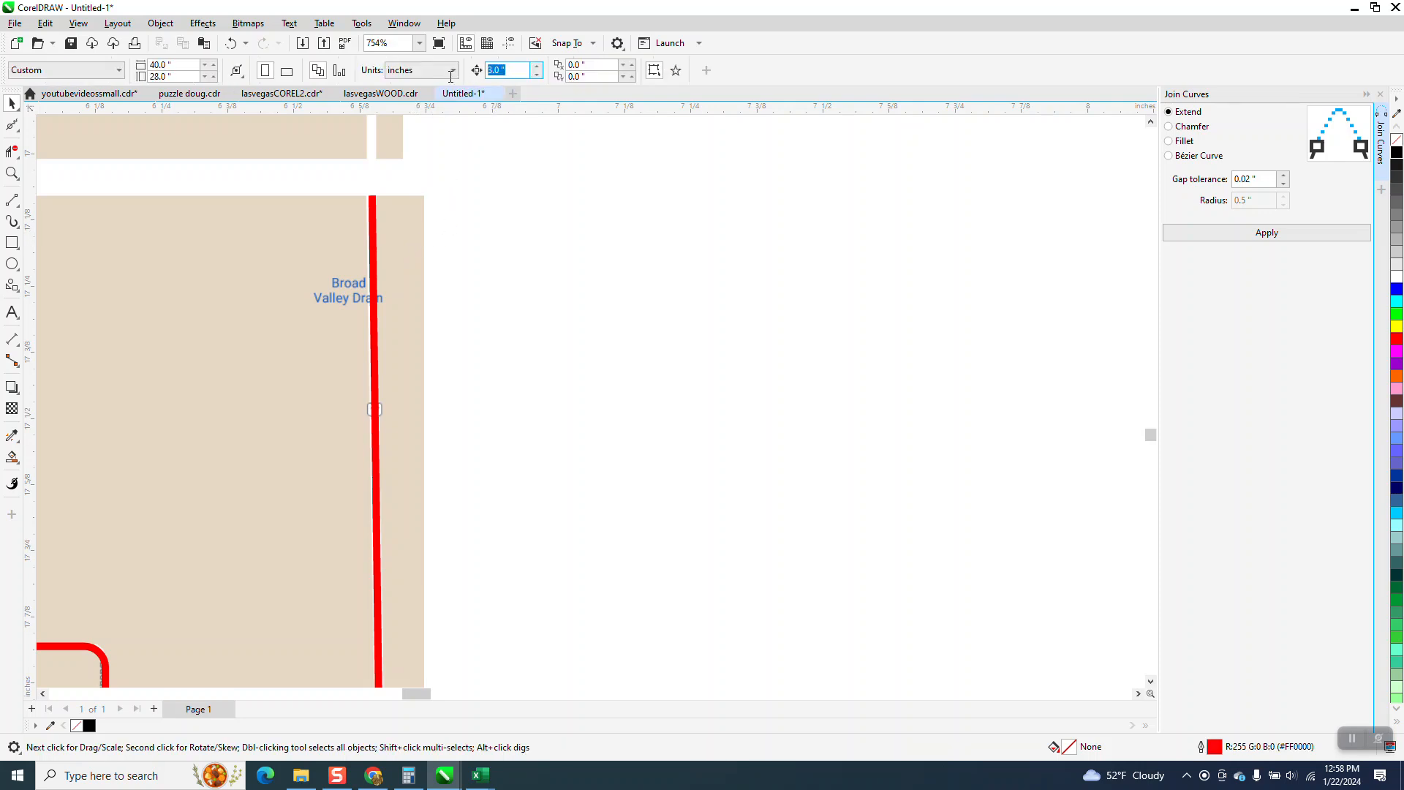
{"action": "type", "text": ".1"}
{"action": "left_click", "coordinate": [410, 294]}
{"action": "key", "text": "Right"}
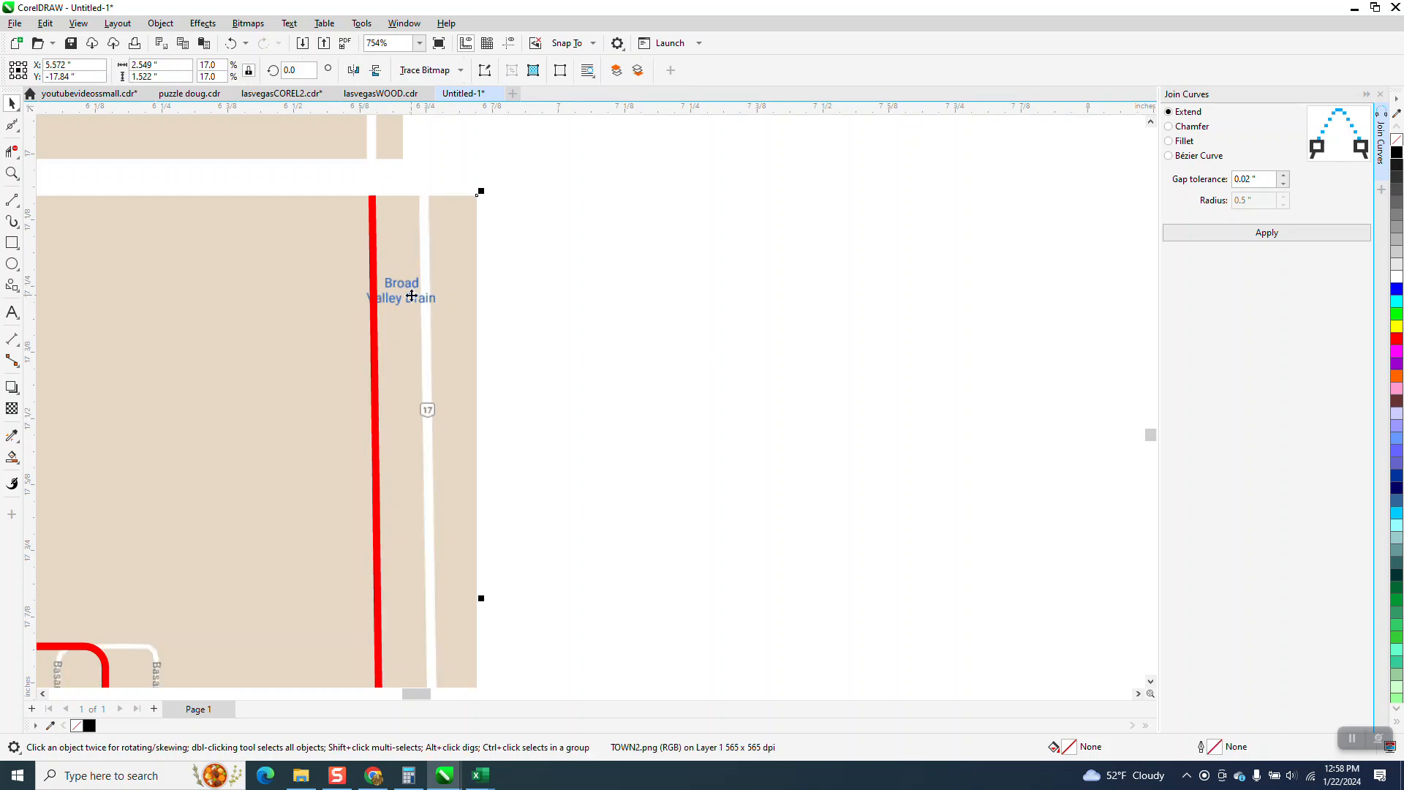
- Draw a rectangle about 0.027 by 0.026 inch over the highway 17 shield and give it a hairline outline
{"action": "left_click", "coordinate": [12, 173]}
{"action": "left_click_drag", "start_coordinate": [383, 404], "coordinate": [449, 421]}
{"action": "scroll", "coordinate": [456, 366], "scroll_direction": "down", "scroll_amount": 3}
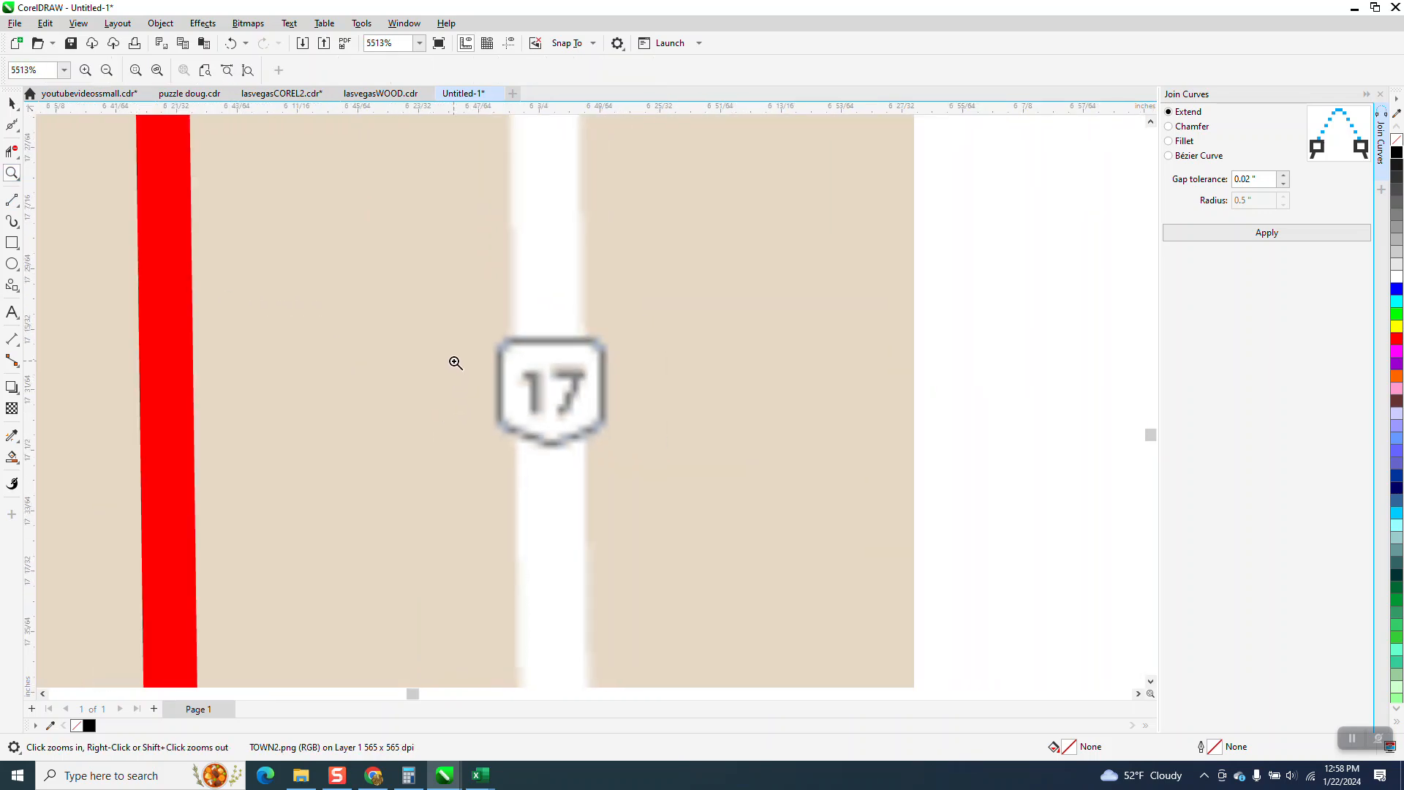
{"action": "scroll", "coordinate": [502, 369], "scroll_direction": "down", "scroll_amount": 1}
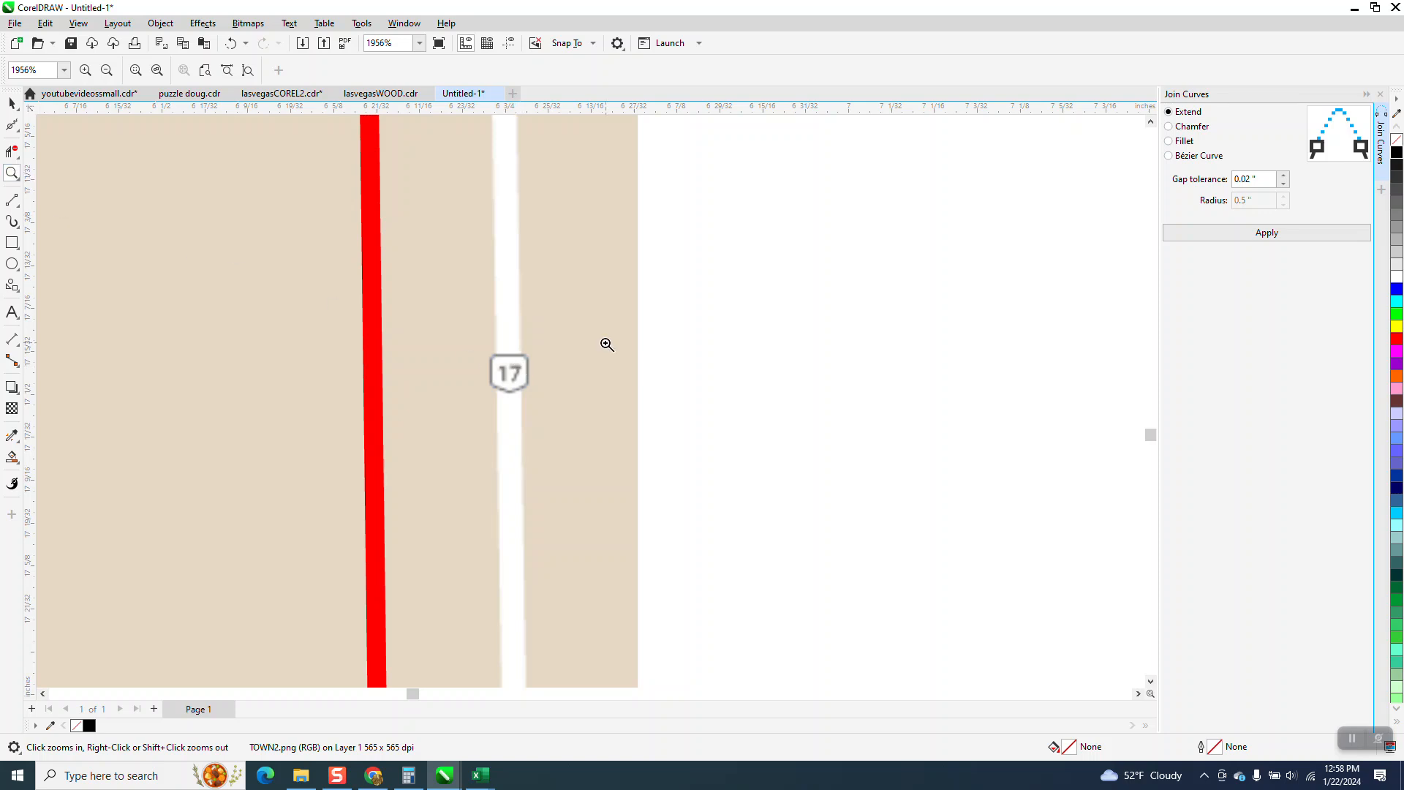
{"action": "left_click_drag", "start_coordinate": [453, 336], "coordinate": [650, 436]}
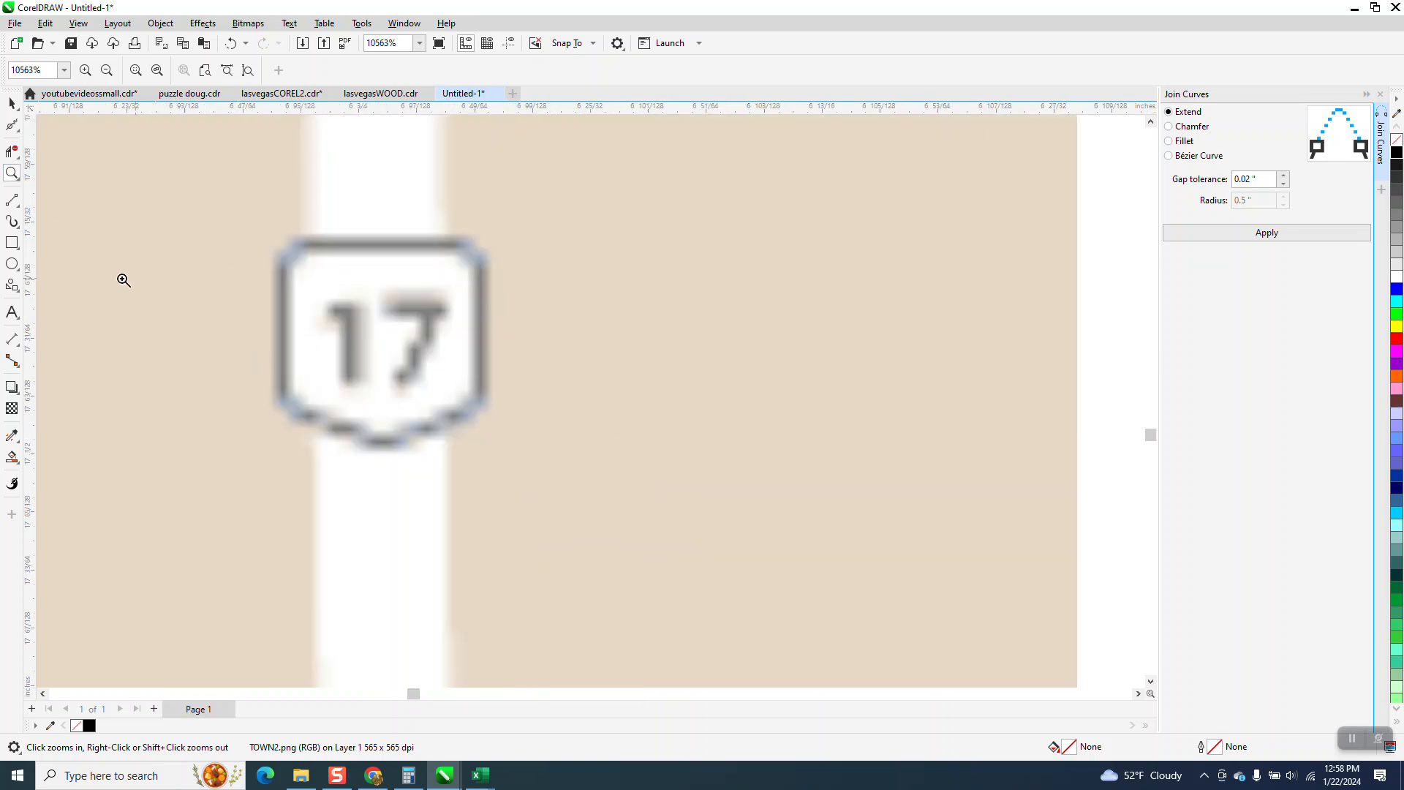
{"action": "left_click", "coordinate": [11, 242]}
{"action": "mouse_move", "coordinate": [284, 243]}
{"action": "left_mouse_down"}
{"action": "mouse_move", "coordinate": [286, 346]}
{"action": "mouse_move", "coordinate": [313, 424]}
{"action": "mouse_move", "coordinate": [481, 435]}
{"action": "left_mouse_up"}
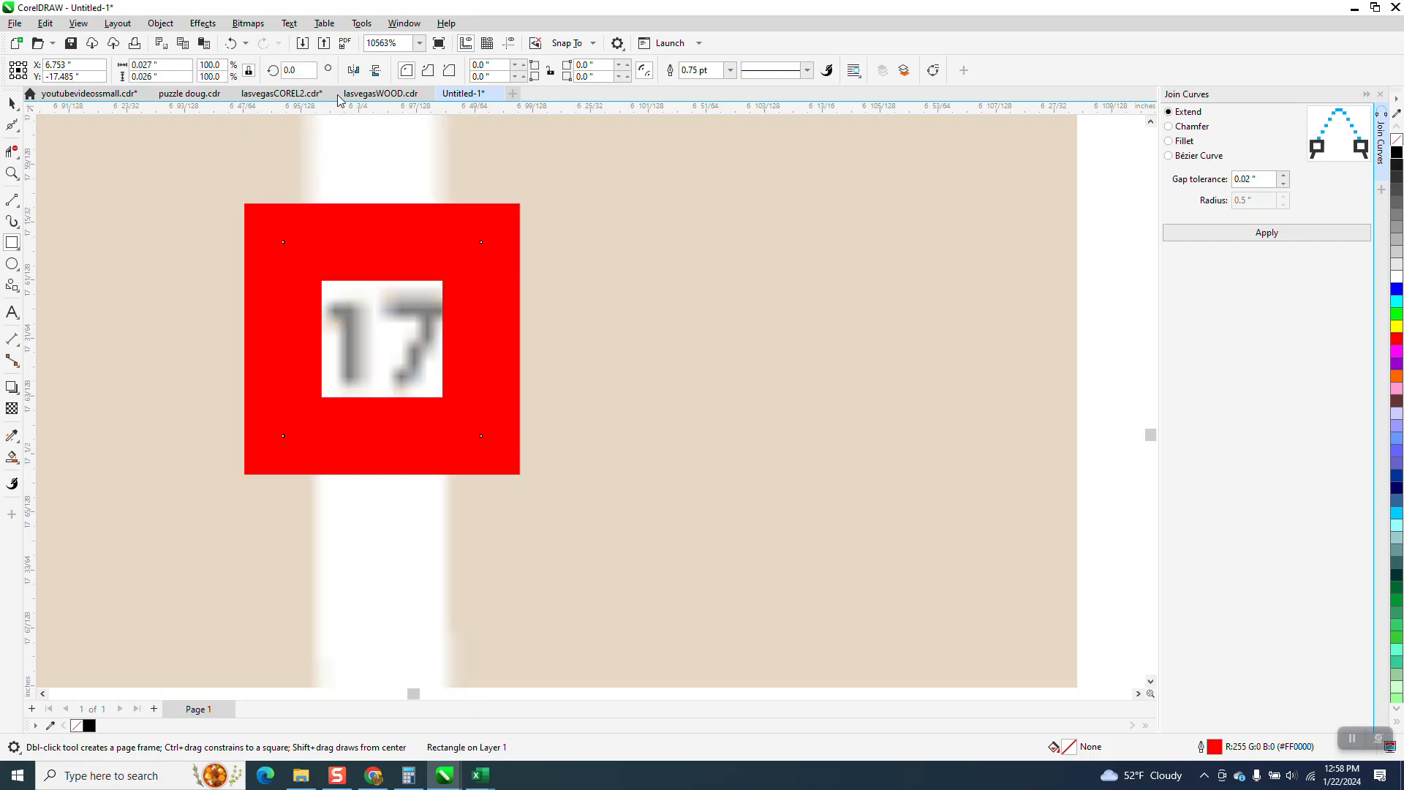
{"action": "left_click", "coordinate": [730, 70]}
{"action": "left_click", "coordinate": [702, 95]}
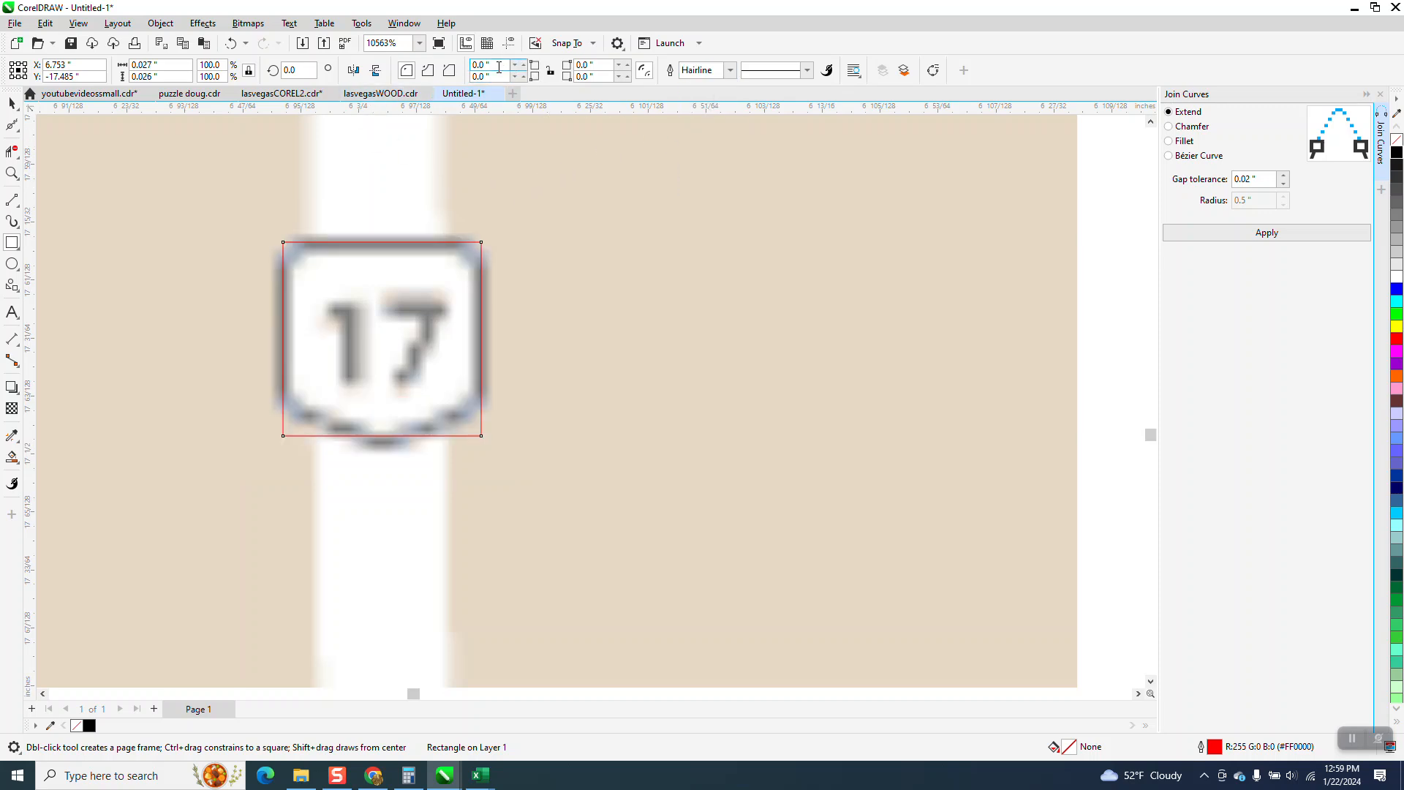
- Round the rectangle's upper-left corner with a 0.002 inch radius
{"action": "left_click", "coordinate": [524, 67]}
{"action": "triple_click", "coordinate": [499, 64]}
{"action": "key", "text": "BackSpace"}
{"action": "key", "text": "Return"}
{"action": "left_click_drag", "start_coordinate": [505, 66], "coordinate": [386, 97]}
{"action": "type", "text": ".002"}
{"action": "key", "text": "Return"}
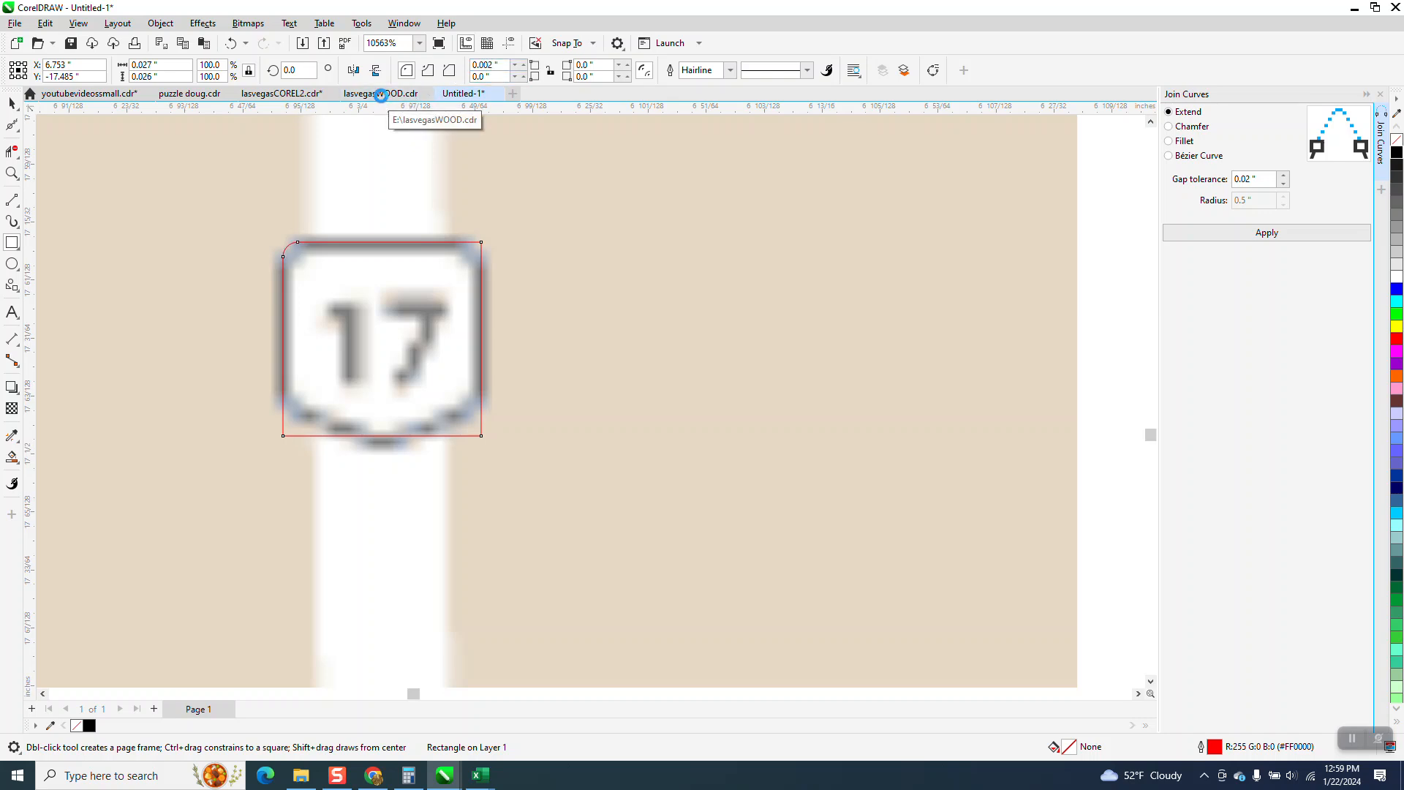
- Round the rectangle's upper-right corner with a 0.002 inch radius
{"action": "left_click", "coordinate": [481, 244]}
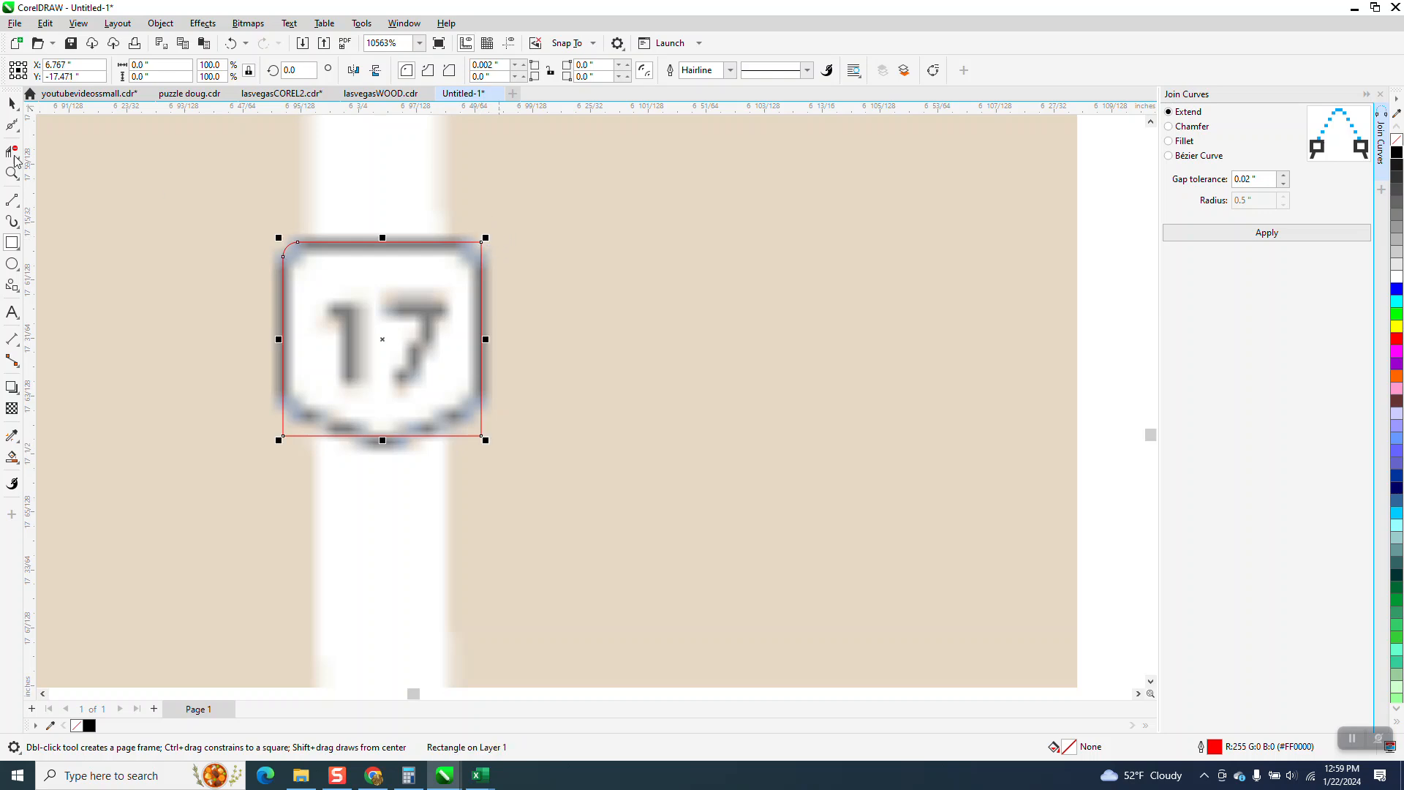
{"action": "left_click", "coordinate": [12, 103]}
{"action": "left_click_drag", "start_coordinate": [598, 70], "coordinate": [575, 67]}
{"action": "type", "text": ".002"}
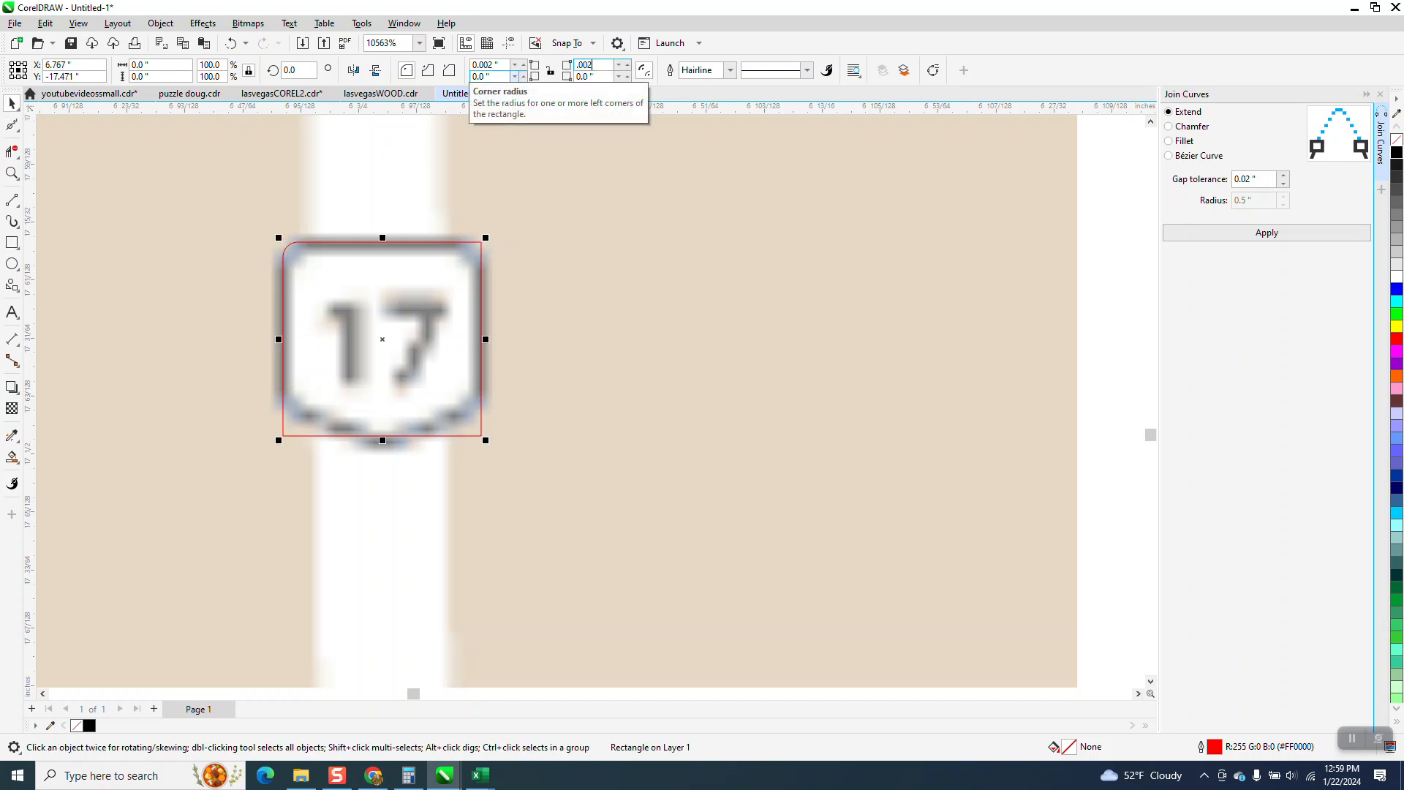
{"action": "key", "text": "Return"}
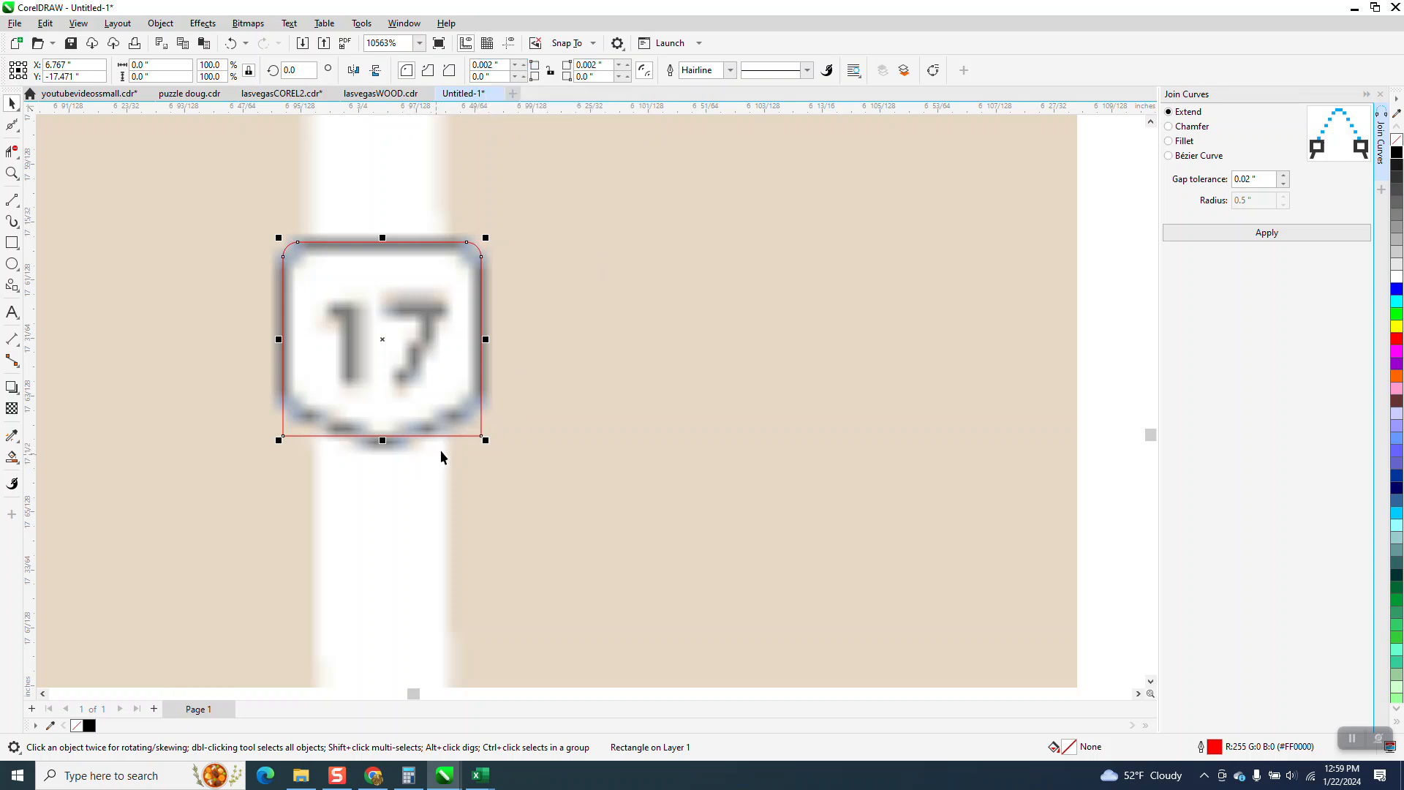
- Convert the rounded rectangle over the highway shield to curves
{"action": "left_click", "coordinate": [14, 126]}
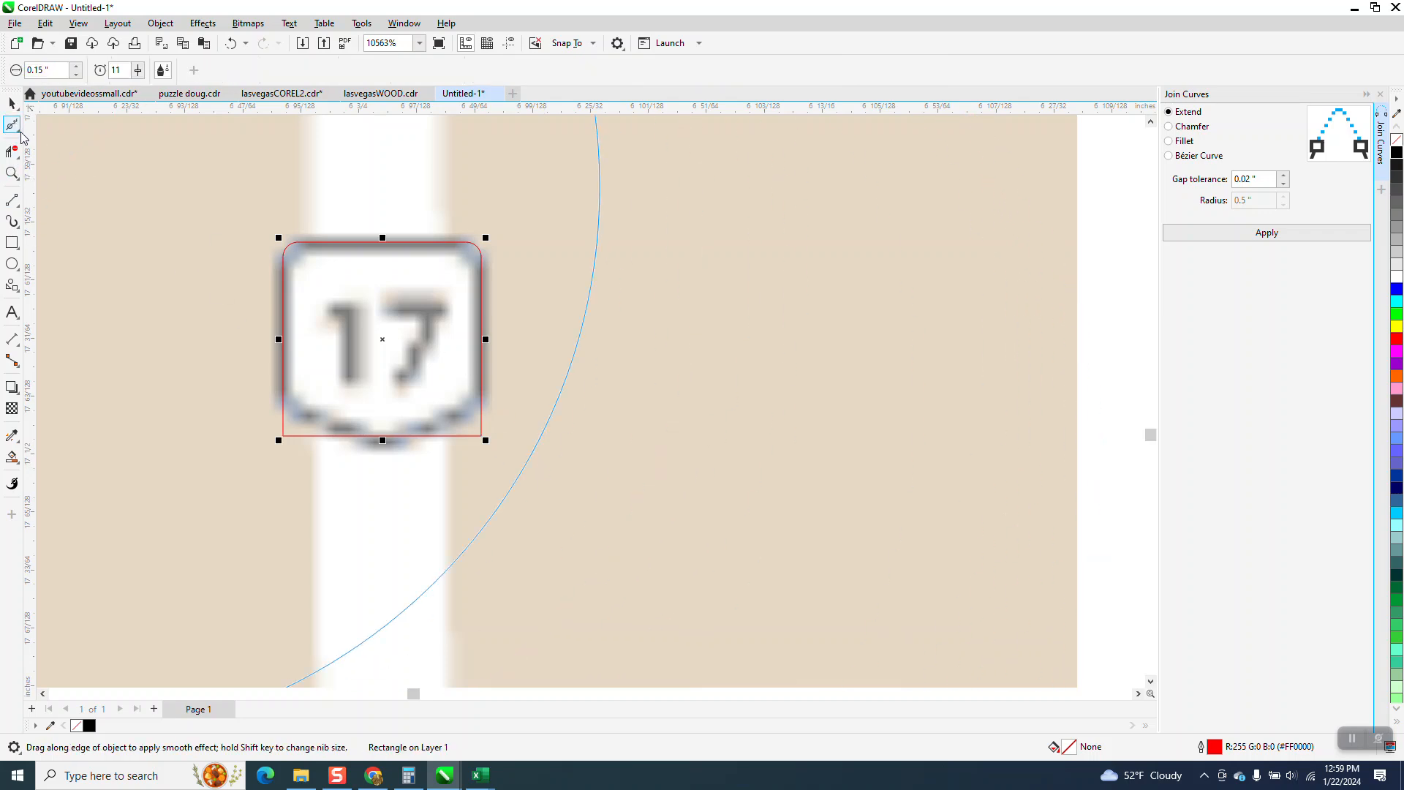
{"action": "key", "text": "space"}
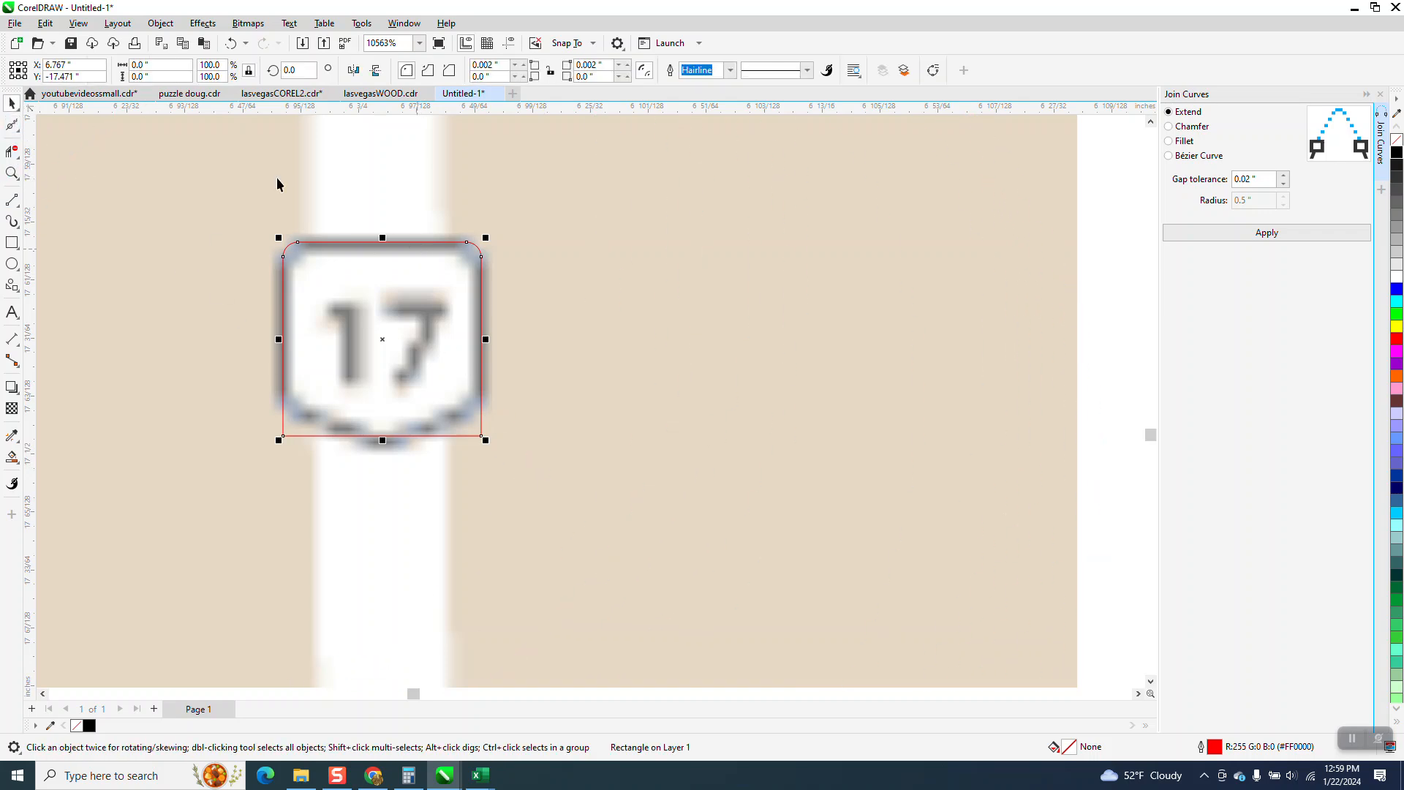
{"action": "left_click", "coordinate": [160, 23]}
{"action": "left_click", "coordinate": [215, 404]}
{"action": "key", "text": "space"}
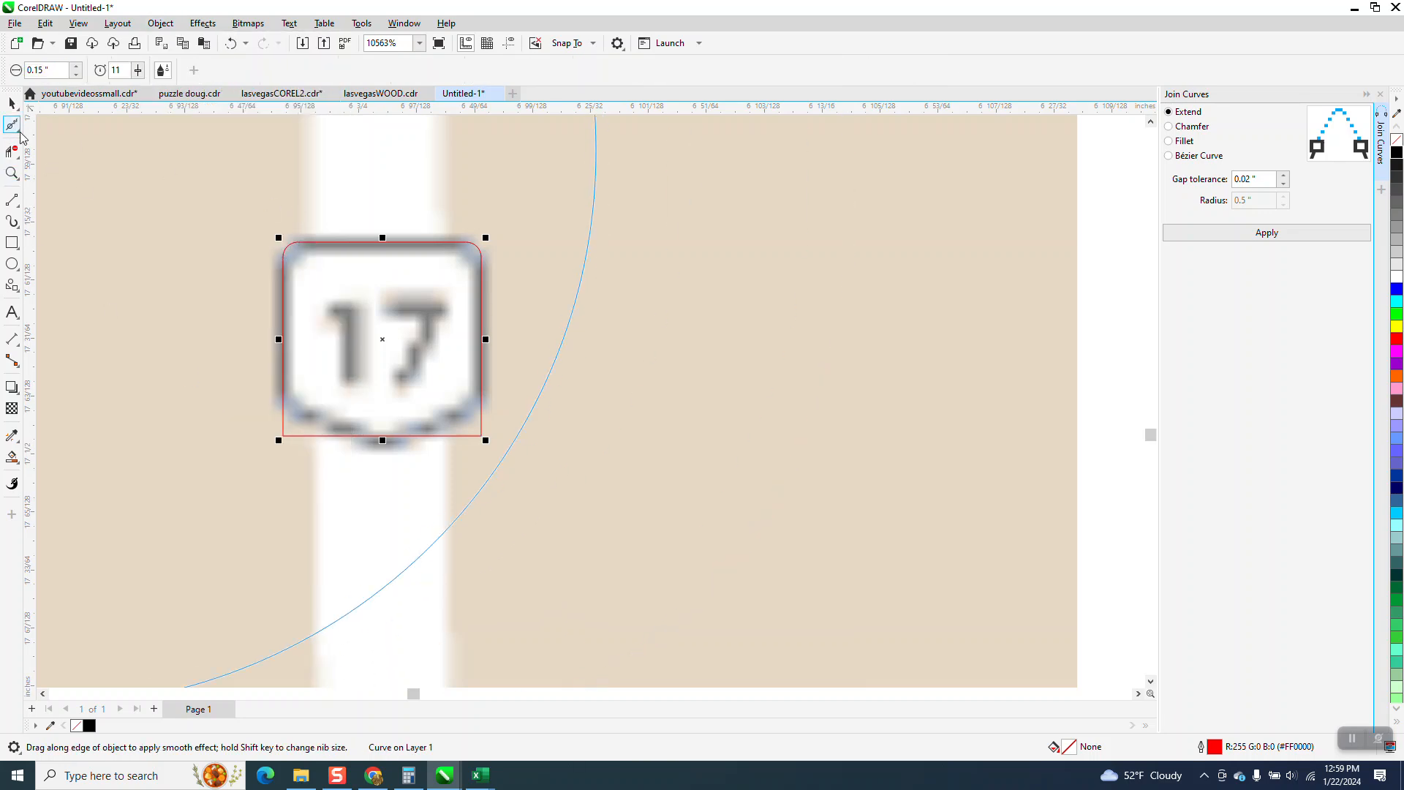
- Raise the curve's lower-right node to the shield's lower side corner, undoing the misplaced move of both bottom nodes
{"action": "left_click", "coordinate": [18, 130]}
{"action": "left_click", "coordinate": [60, 133]}
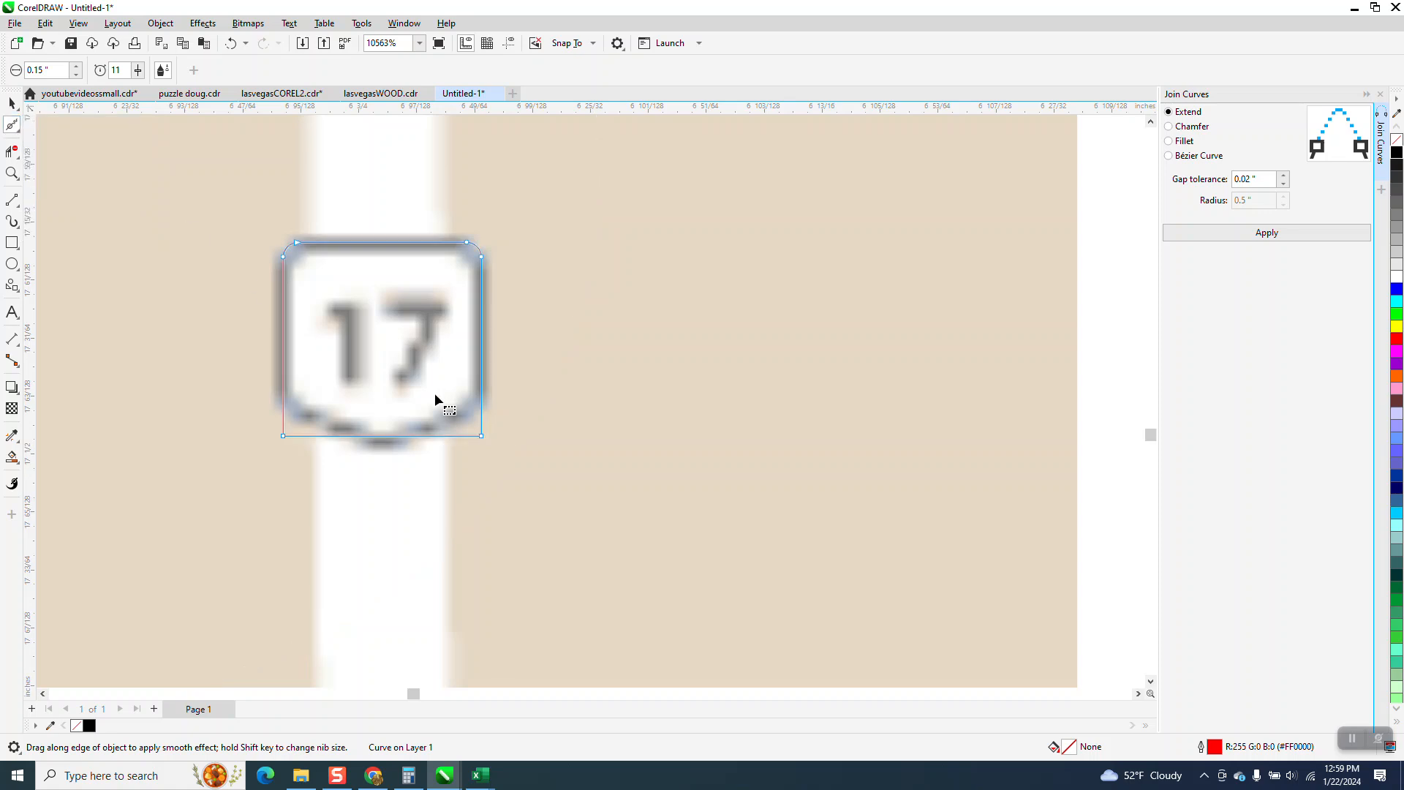
{"action": "left_click", "coordinate": [481, 436]}
{"action": "left_click_drag", "start_coordinate": [481, 437], "coordinate": [482, 397]}
{"action": "left_click_drag", "start_coordinate": [283, 438], "coordinate": [283, 397]}
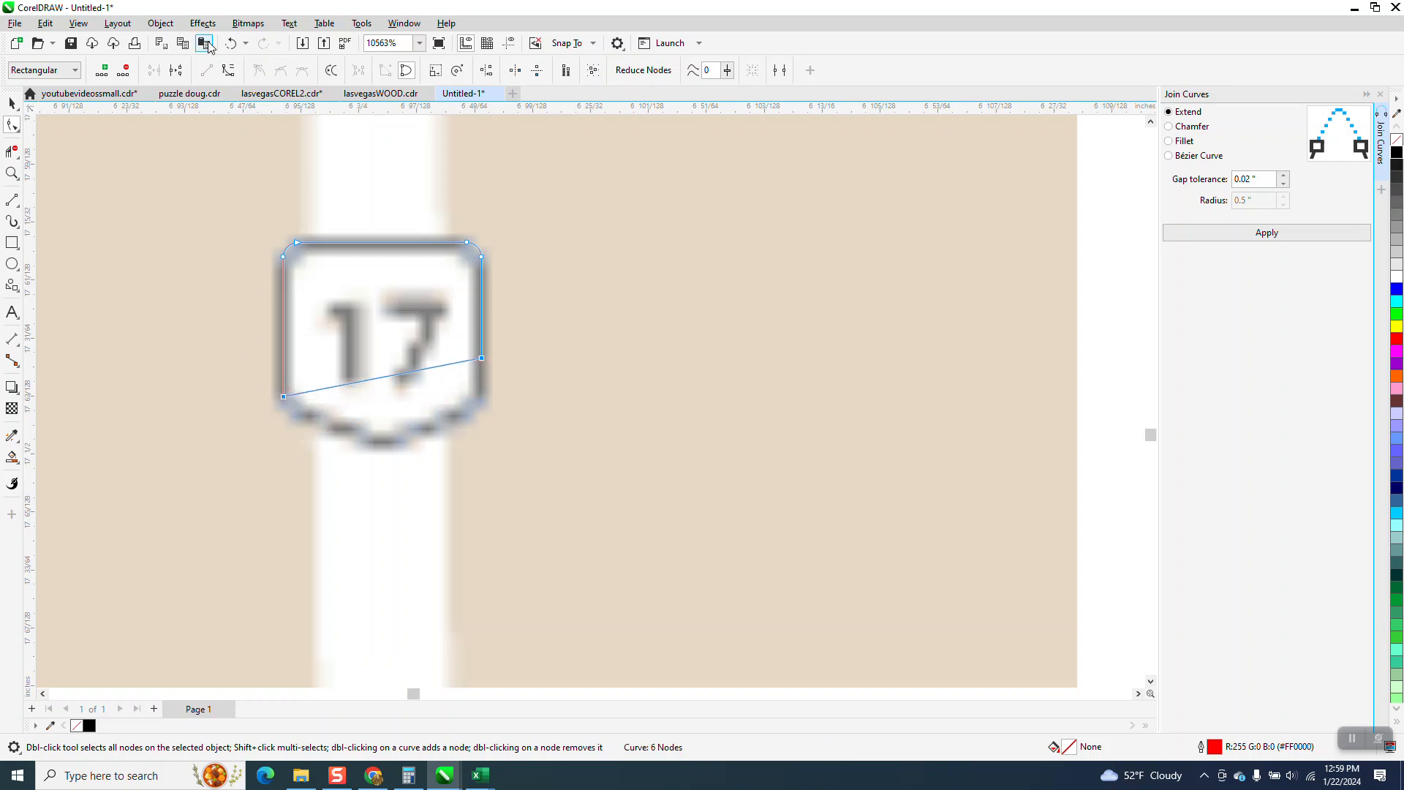
{"action": "left_click", "coordinate": [232, 43]}
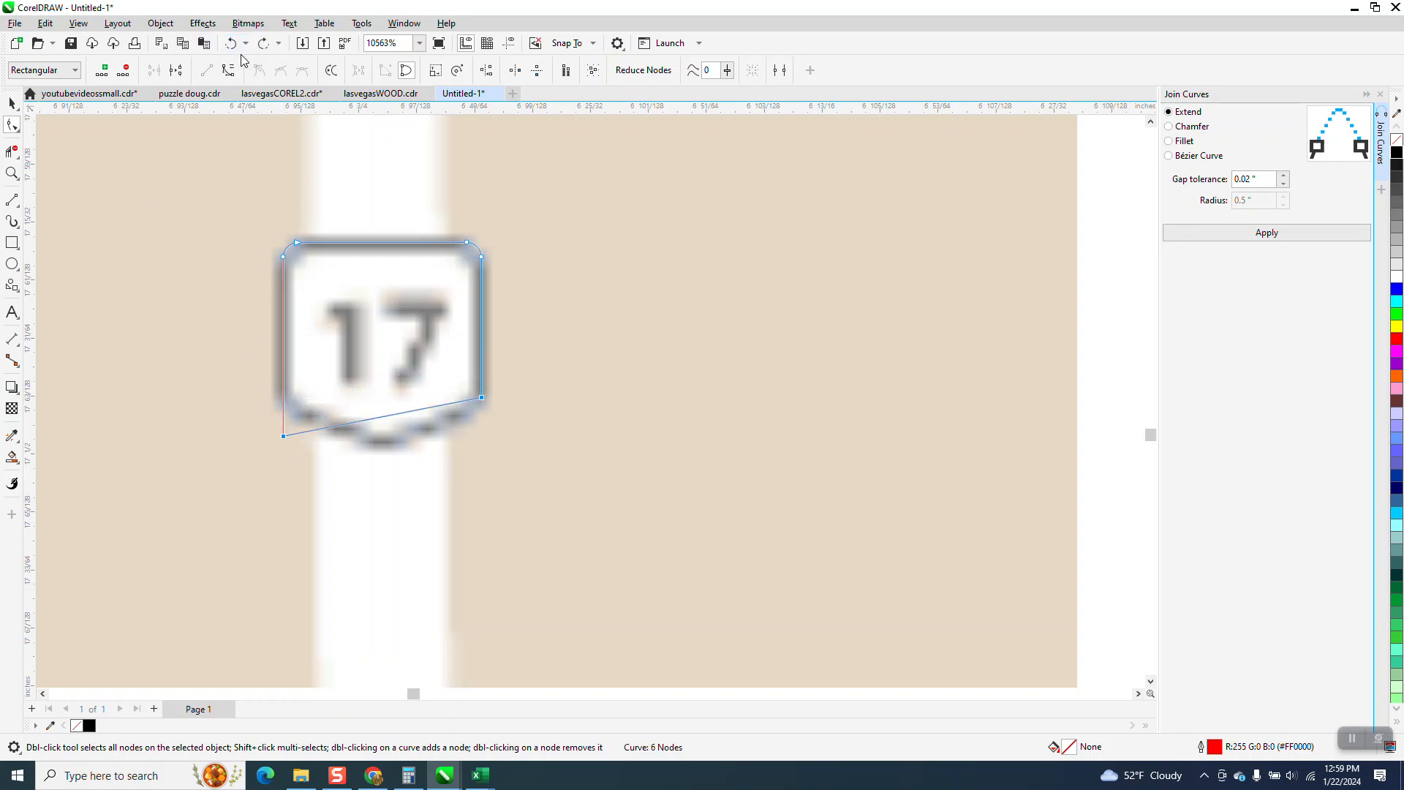
- Raise the lower-left node to the shield's other side corner and pull a new bottom-edge midpoint node down to the shield's tip
{"action": "left_click", "coordinate": [206, 387]}
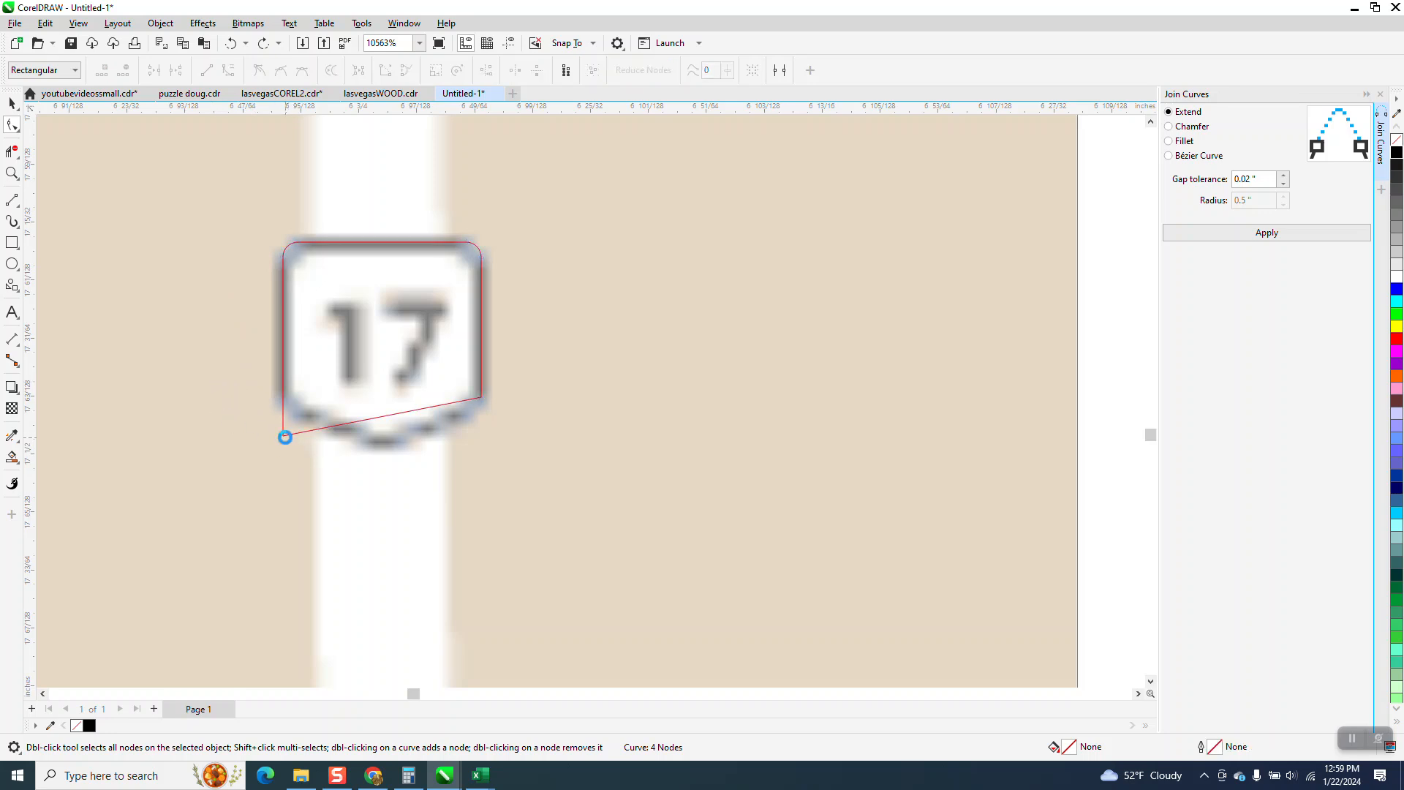
{"action": "left_click_drag", "start_coordinate": [283, 433], "coordinate": [283, 400]}
{"action": "left_click", "coordinate": [383, 397]}
{"action": "left_click_drag", "start_coordinate": [383, 398], "coordinate": [381, 445]}
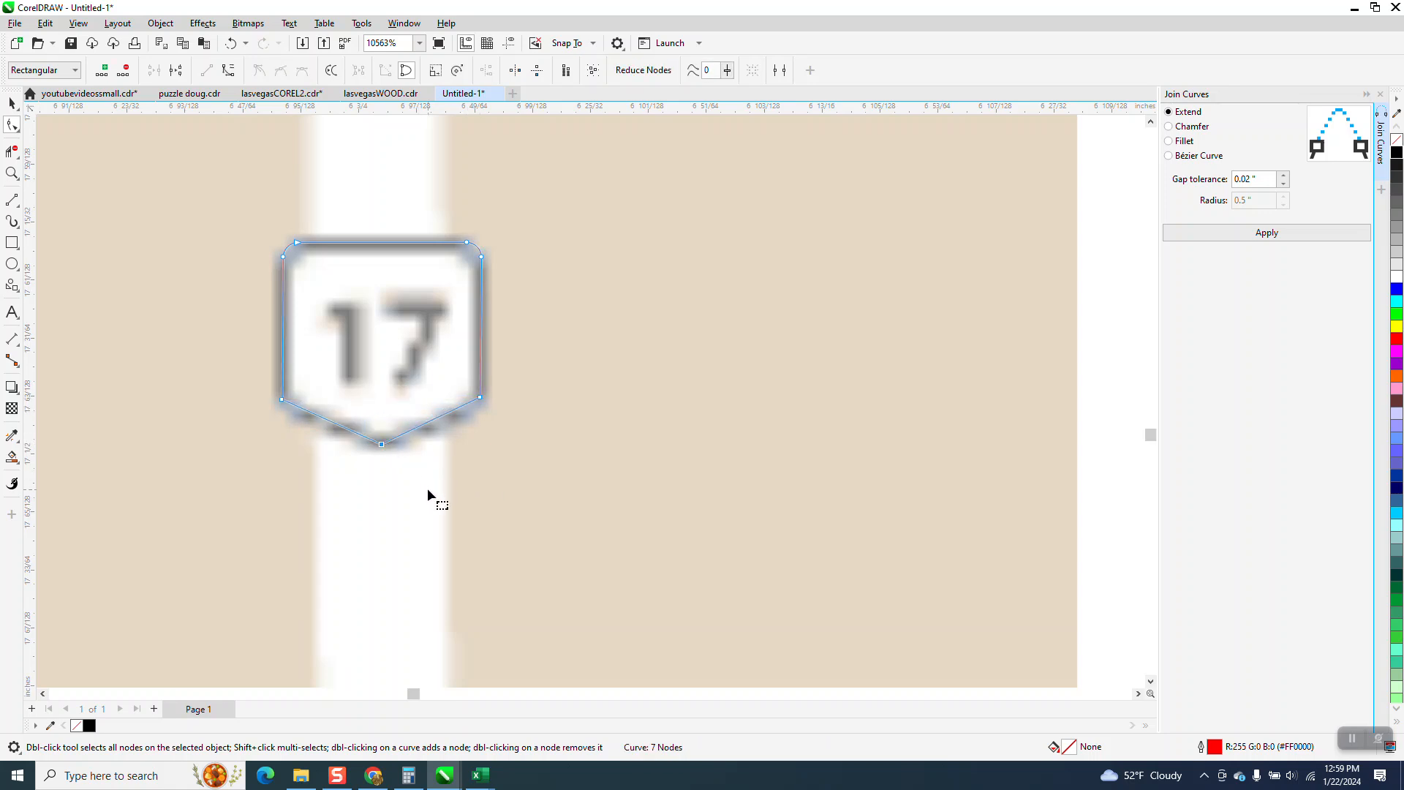
- Try to join the shield outline at its bottom tip using Join Curves with a 0.02 inch gap tolerance
{"action": "left_click", "coordinate": [1267, 235]}
{"action": "left_click", "coordinate": [12, 173]}
{"action": "left_click", "coordinate": [441, 479]}
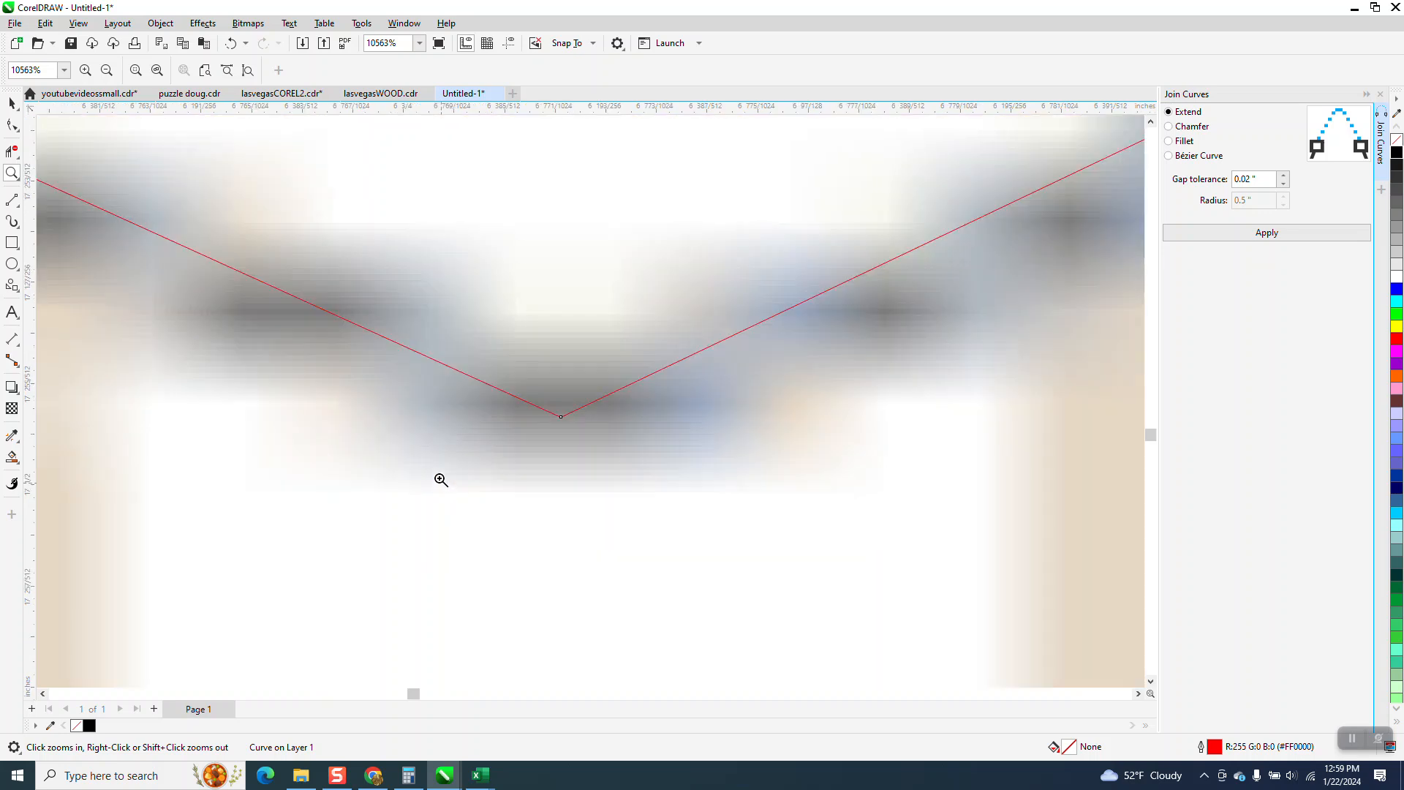
{"action": "left_click", "coordinate": [12, 125]}
{"action": "left_click", "coordinate": [535, 403]}
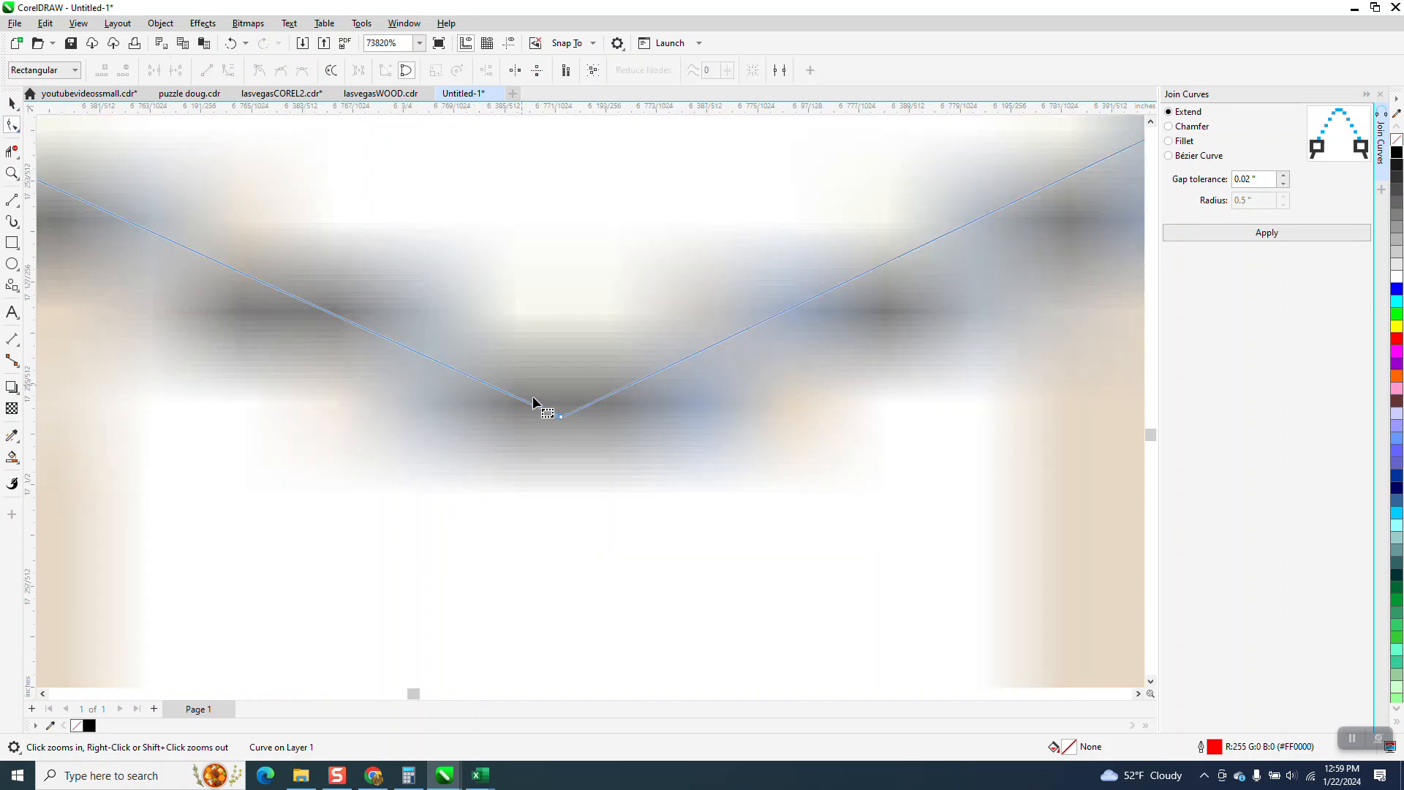
{"action": "left_click", "coordinate": [1278, 234]}
- Set the Join Curves gap tolerance to 0.2 inch and apply the join to the shield outline and its bottom node
{"action": "left_click", "coordinate": [11, 104]}
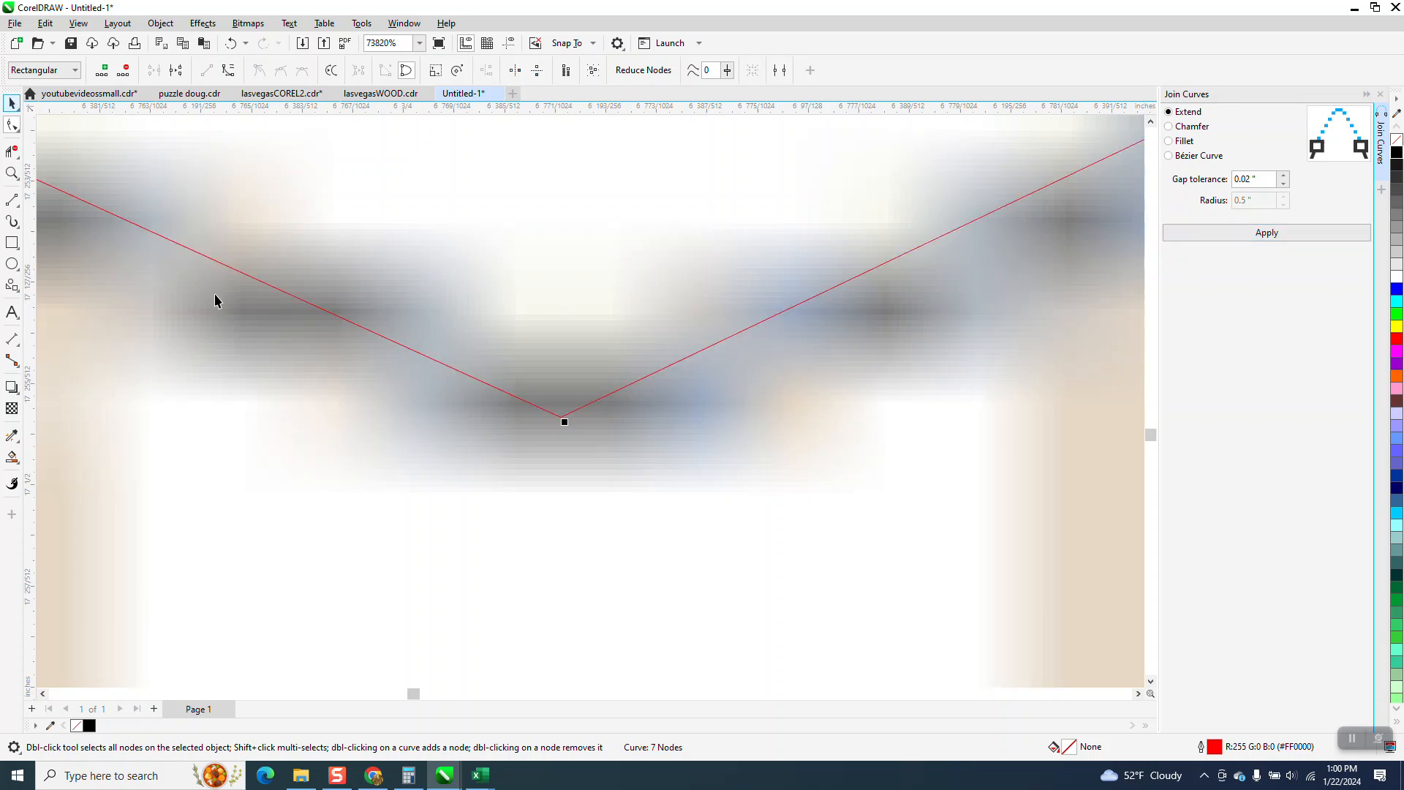
{"action": "scroll", "coordinate": [437, 496], "scroll_direction": "down", "scroll_amount": 4}
{"action": "left_click", "coordinate": [1262, 183]}
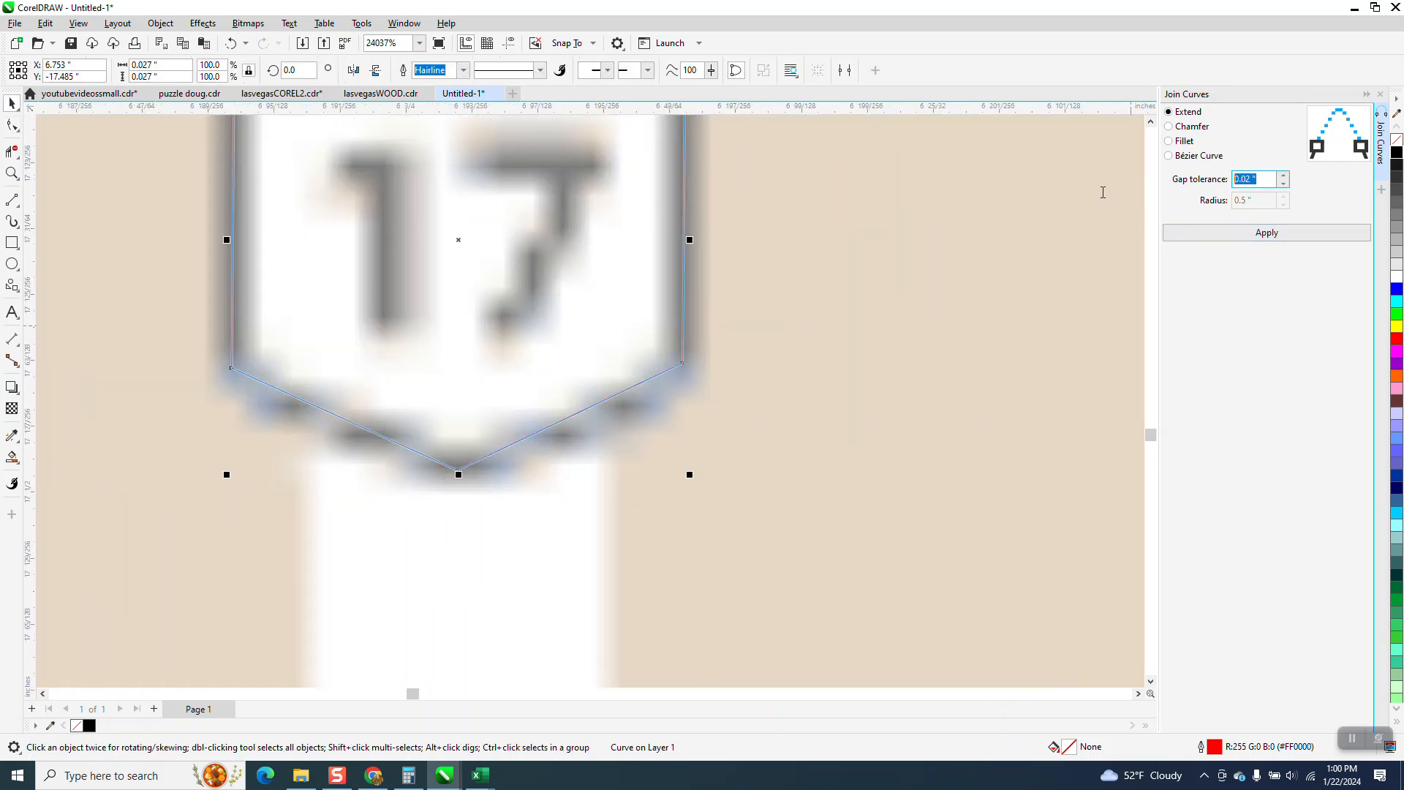
{"action": "type", "text": ".2"}
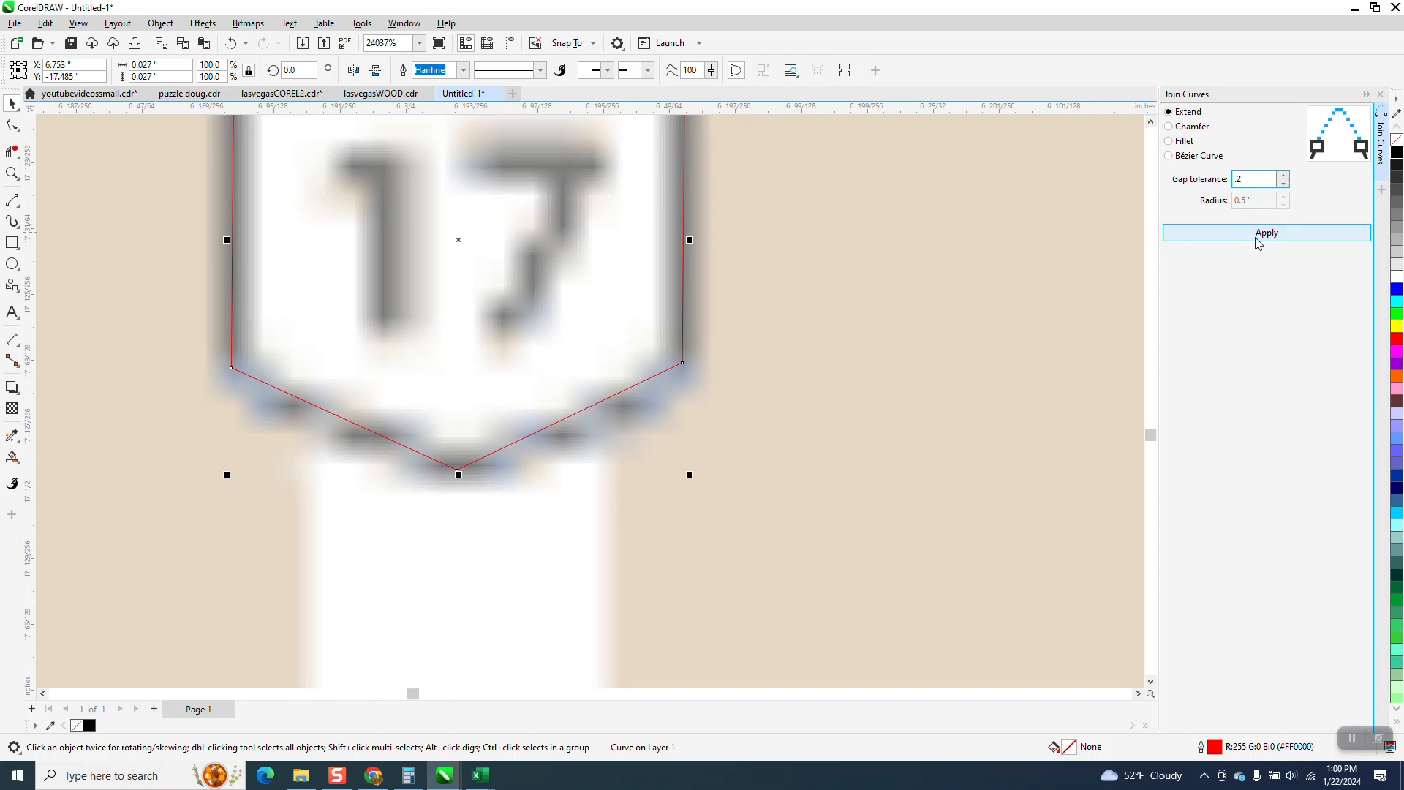
{"action": "left_click", "coordinate": [6, 126]}
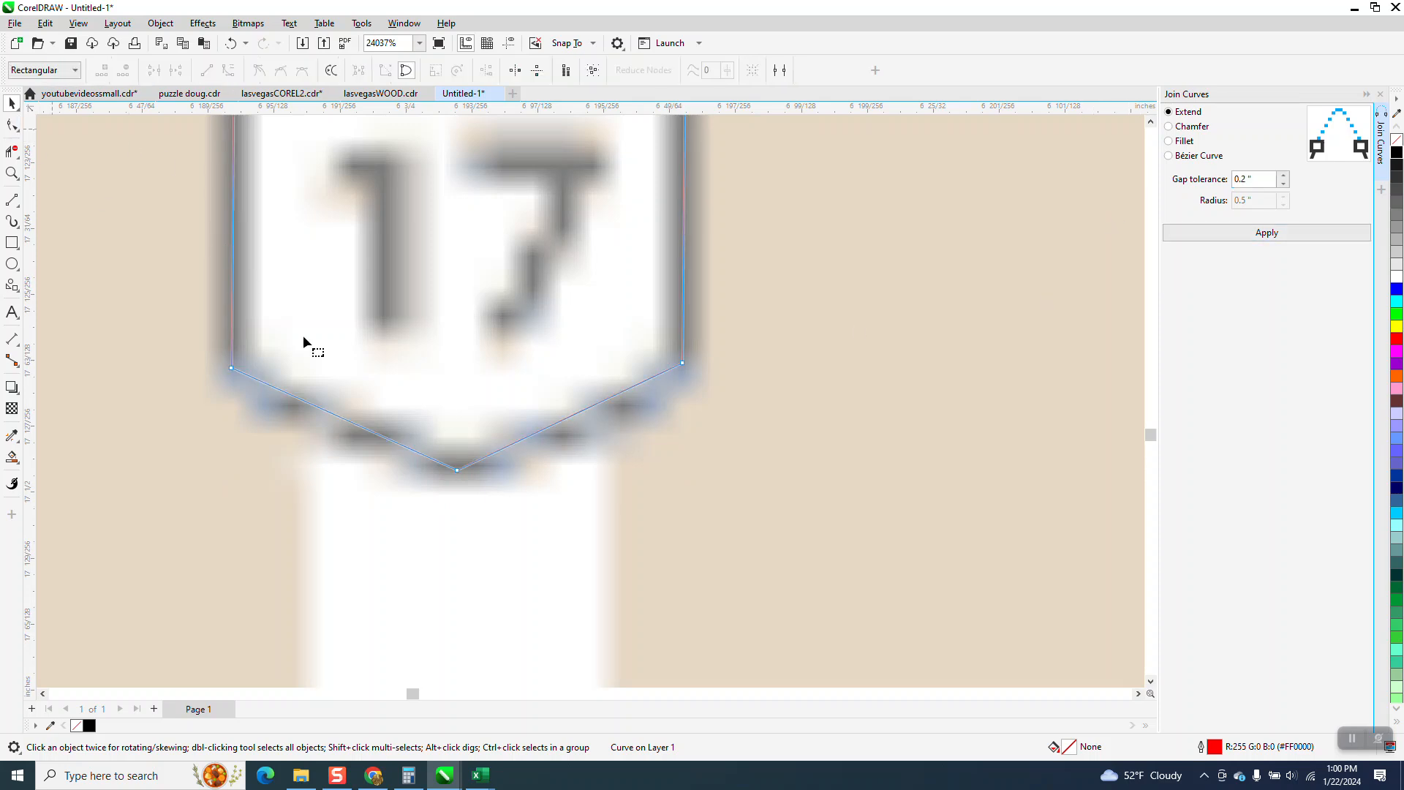
{"action": "left_click", "coordinate": [458, 471]}
{"action": "left_click", "coordinate": [1274, 236]}
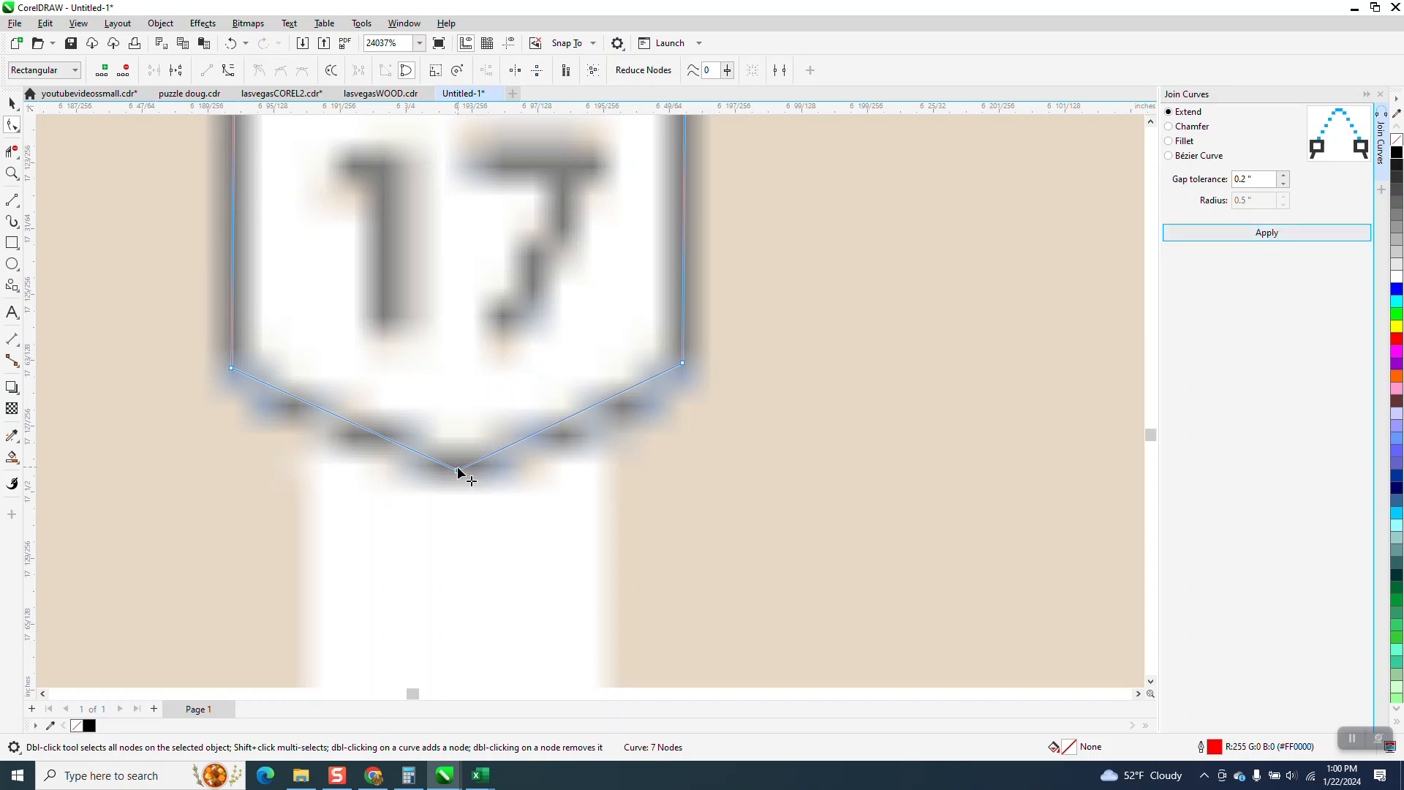
- Set the shield outline's width to 0.25 pt and its color to black
{"action": "scroll", "coordinate": [494, 468], "scroll_direction": "down", "scroll_amount": 2}
{"action": "scroll", "coordinate": [490, 472], "scroll_direction": "down", "scroll_amount": 2}
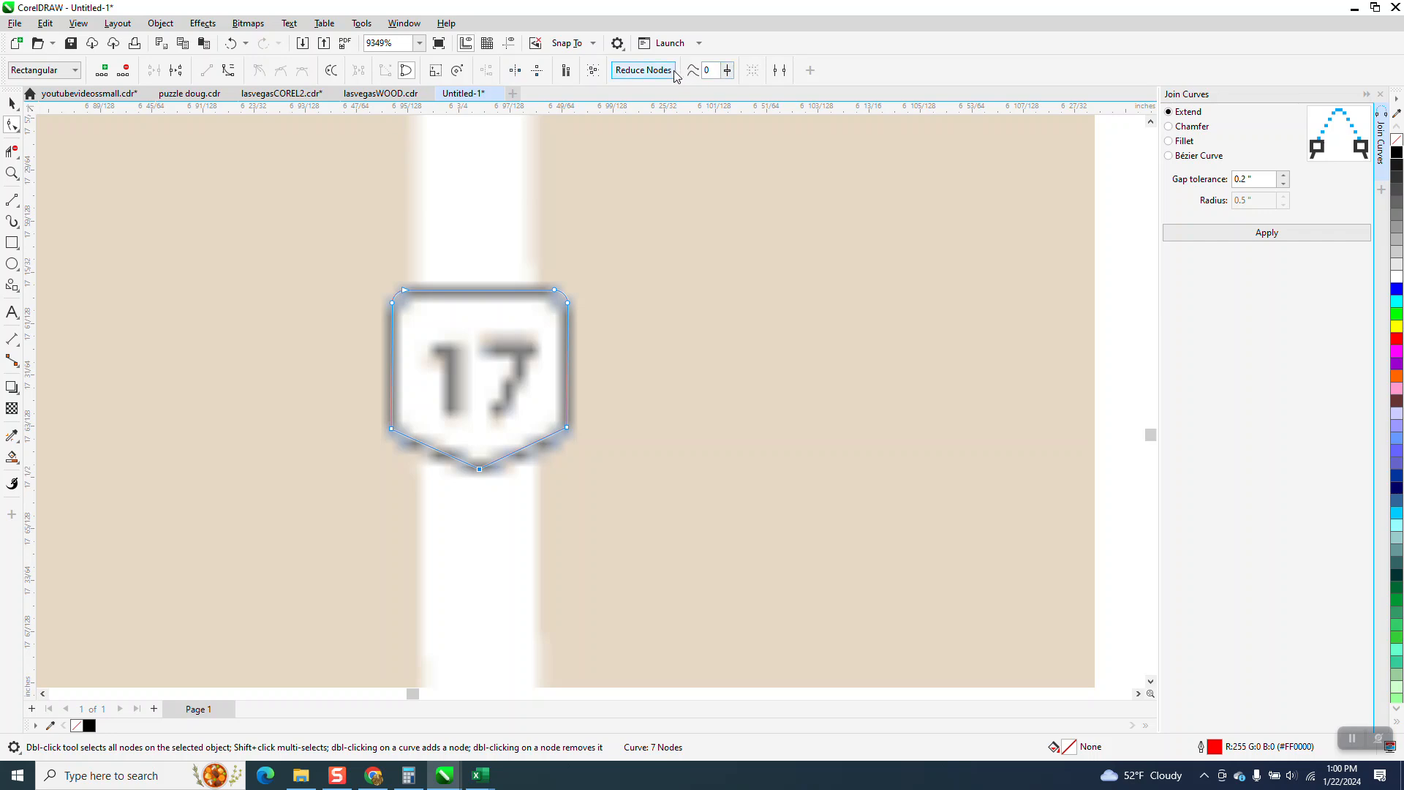
{"action": "left_click", "coordinate": [11, 103]}
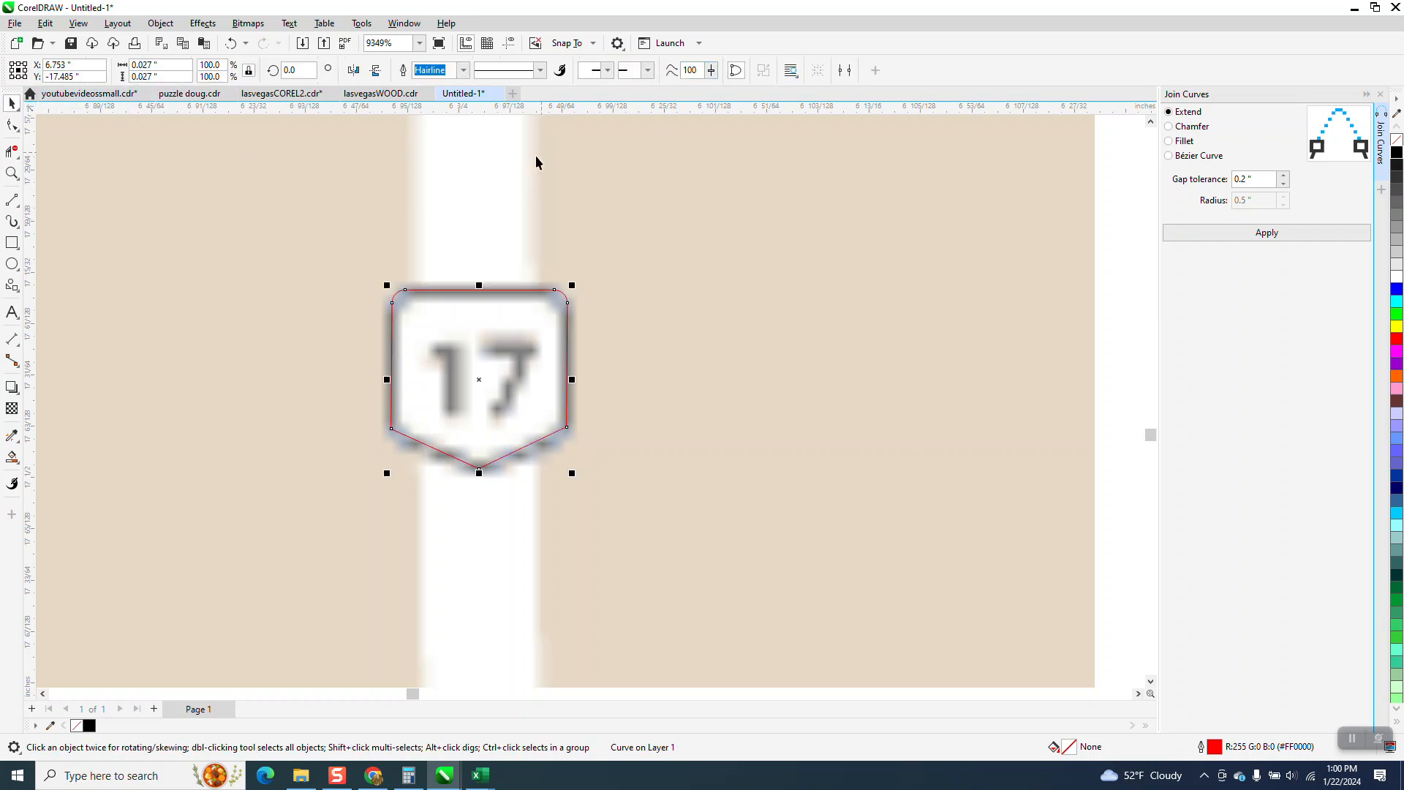
{"action": "left_click", "coordinate": [462, 70]}
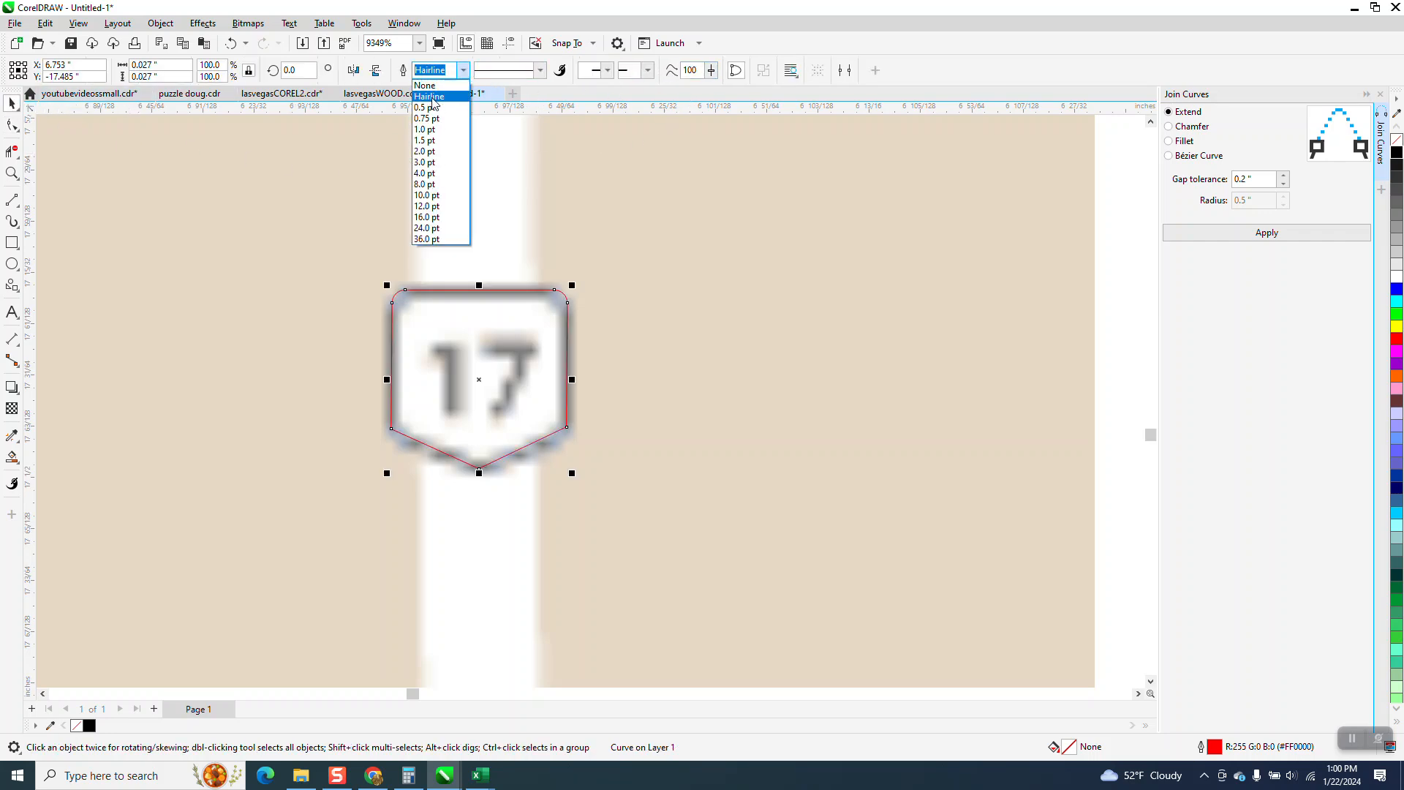
{"action": "left_click", "coordinate": [434, 97]}
{"action": "left_click", "coordinate": [465, 70]}
{"action": "left_click", "coordinate": [433, 113]}
{"action": "left_click", "coordinate": [435, 70]}
{"action": "key", "text": "BackSpace"}
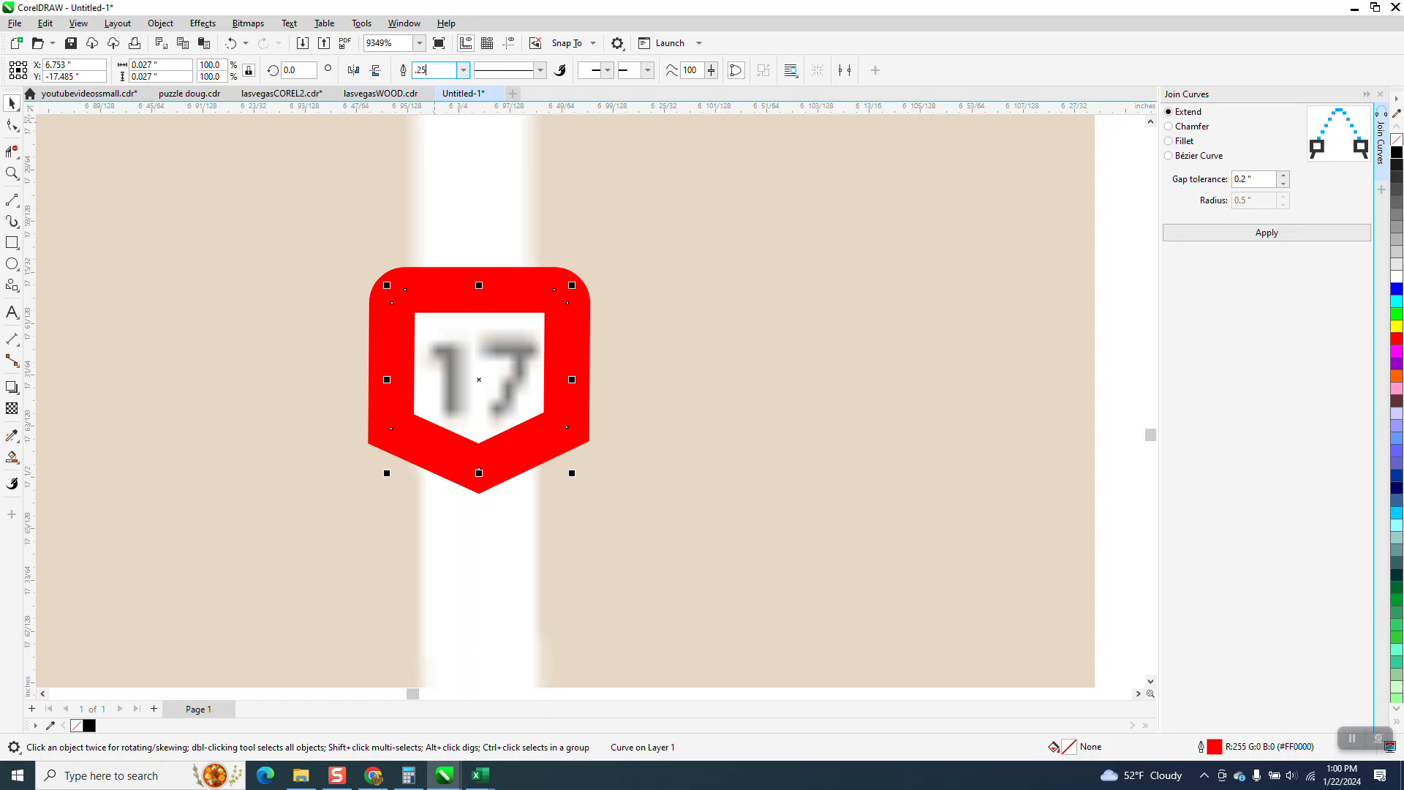
{"action": "key", "text": "Return"}
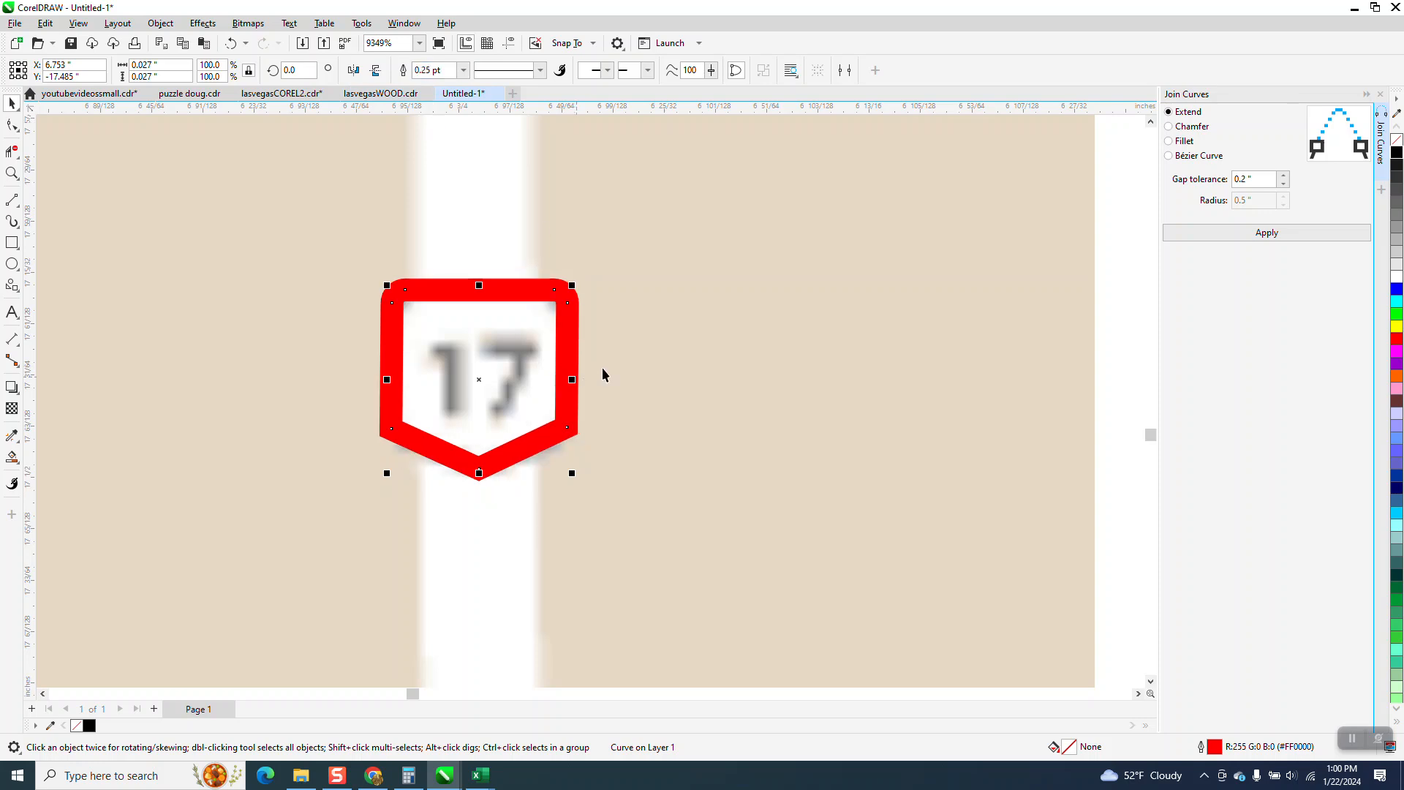
{"action": "right_click", "coordinate": [1396, 153]}
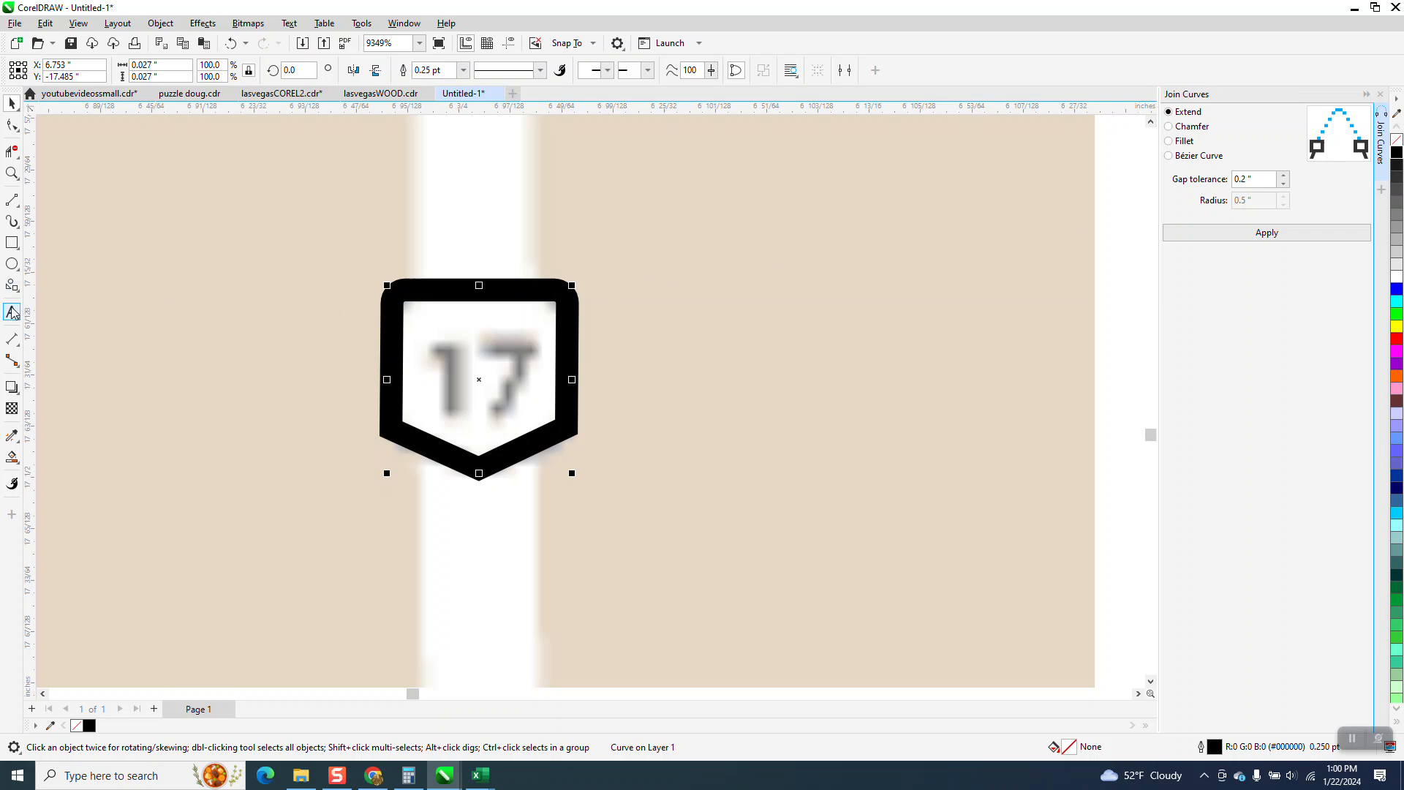
- Add the artistic text "17" in 100 pt Arial just outside the map, beside the shield
{"action": "left_click", "coordinate": [12, 312]}
{"action": "left_click", "coordinate": [449, 359]}
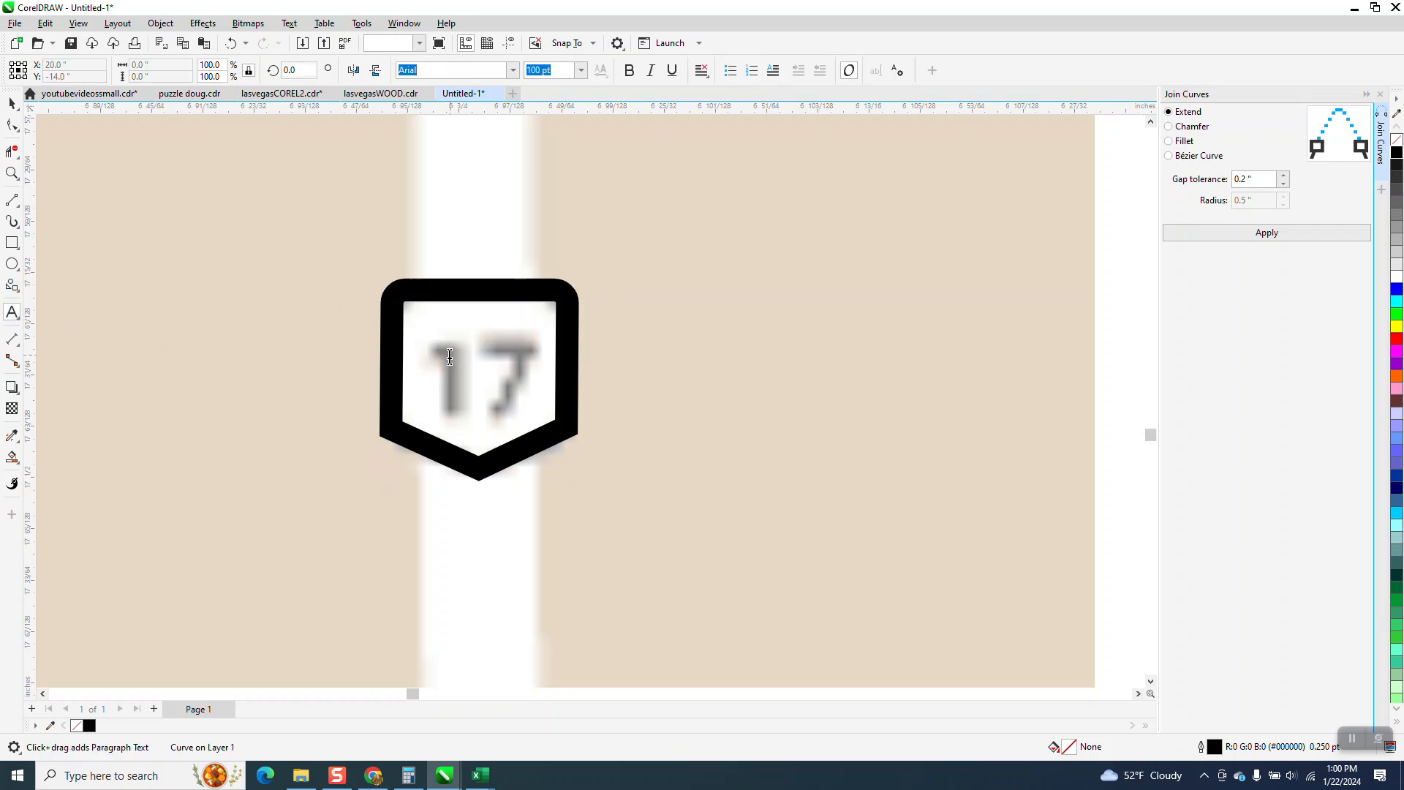
{"action": "scroll", "coordinate": [490, 387], "scroll_direction": "down", "scroll_amount": 2}
{"action": "scroll", "coordinate": [501, 399], "scroll_direction": "down", "scroll_amount": 3}
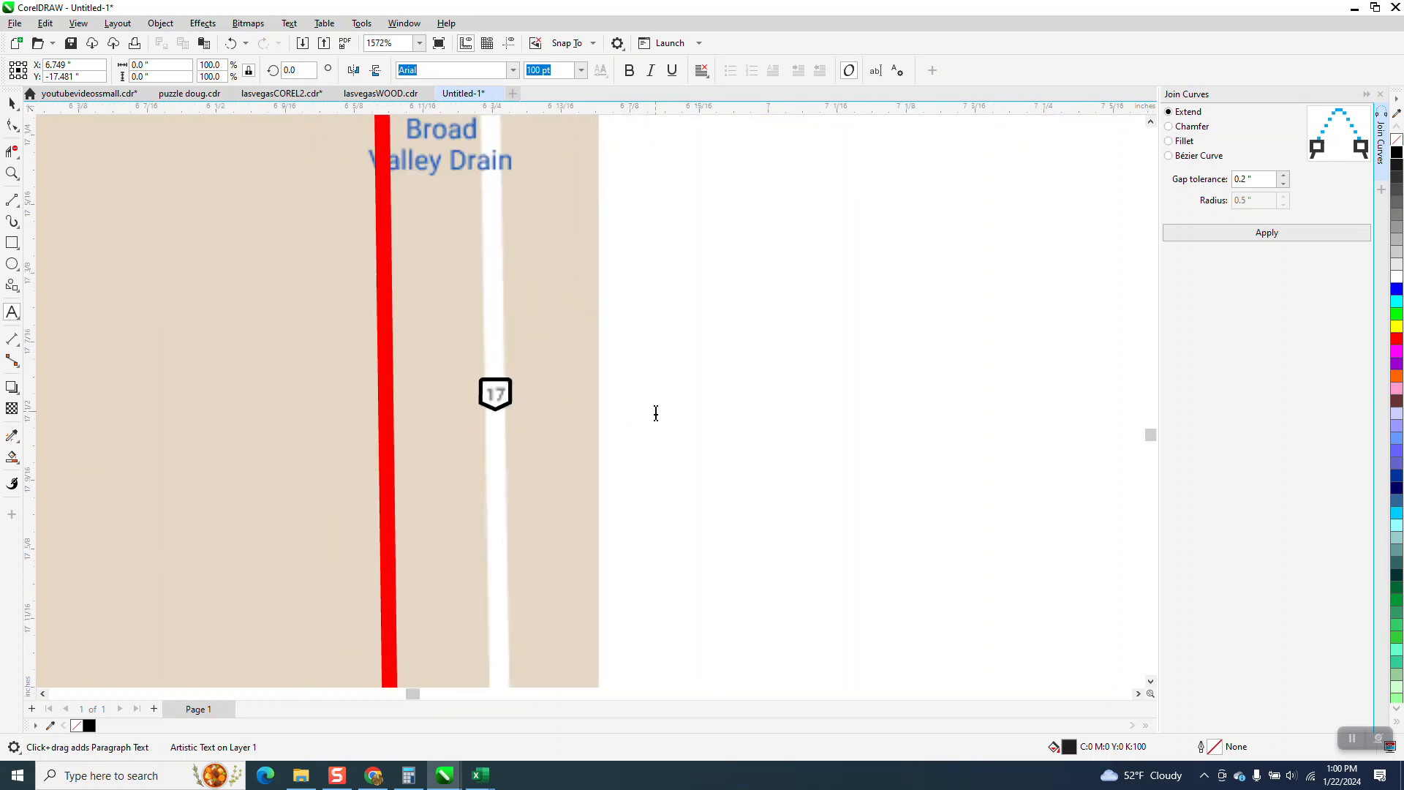
{"action": "type", "text": "17"}
{"action": "scroll", "coordinate": [542, 429], "scroll_direction": "down", "scroll_amount": 5}
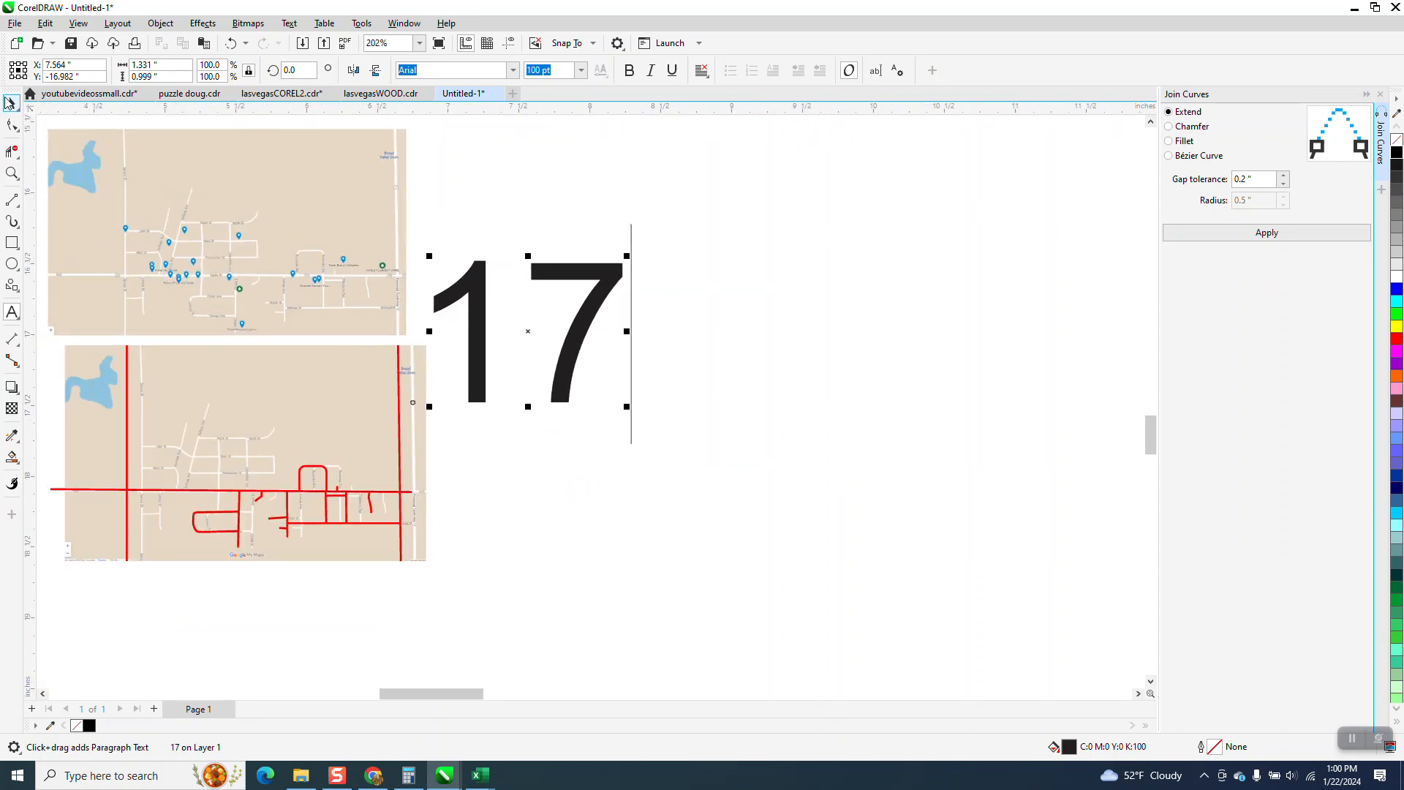
- Scale the 17 text down to about 1.27 pt so it fits inside the shield outline
{"action": "left_click", "coordinate": [12, 104]}
{"action": "left_click_drag", "start_coordinate": [630, 255], "coordinate": [638, 504]}
{"action": "key", "text": "z"}
{"action": "left_click_drag", "start_coordinate": [219, 207], "coordinate": [476, 311]}
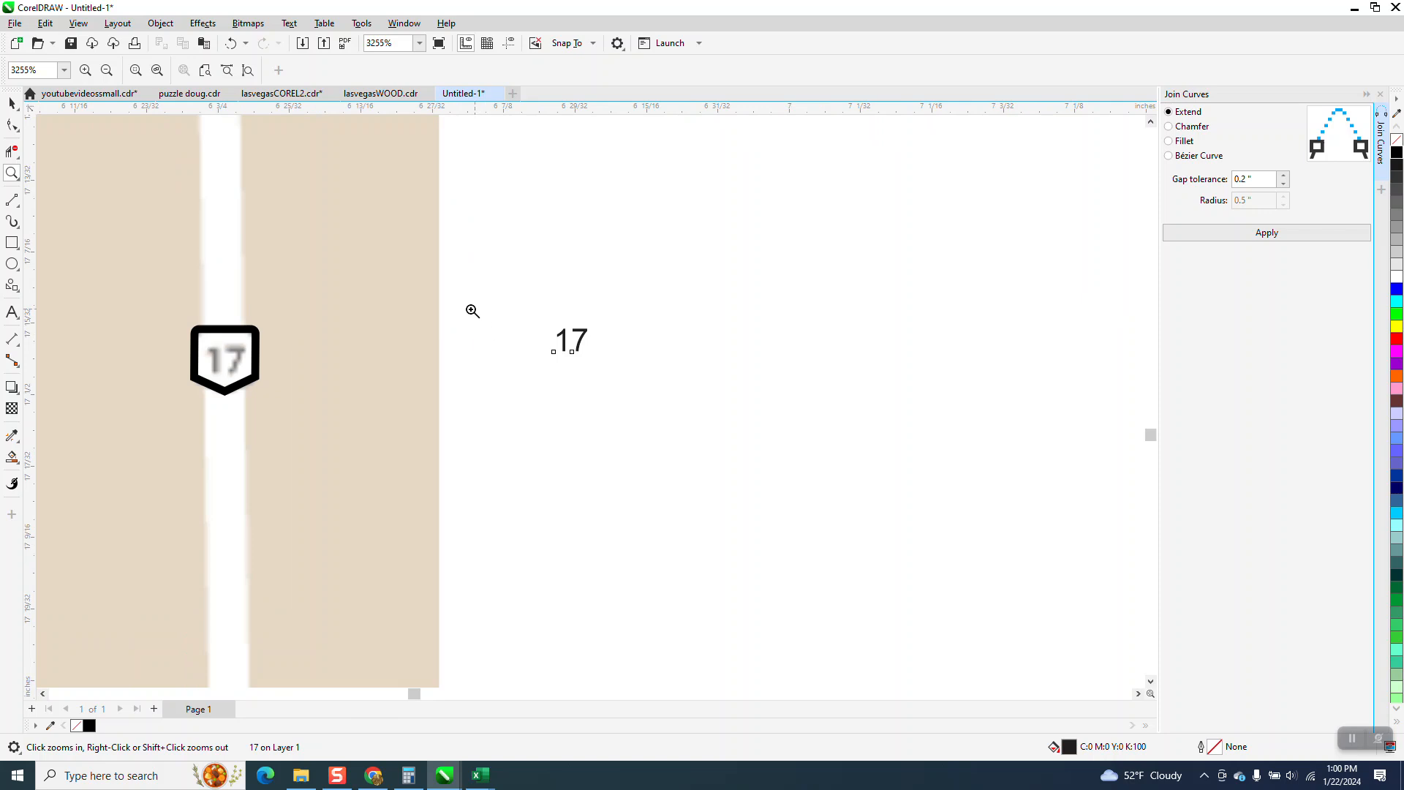
{"action": "left_click", "coordinate": [12, 103]}
{"action": "left_click", "coordinate": [573, 344]}
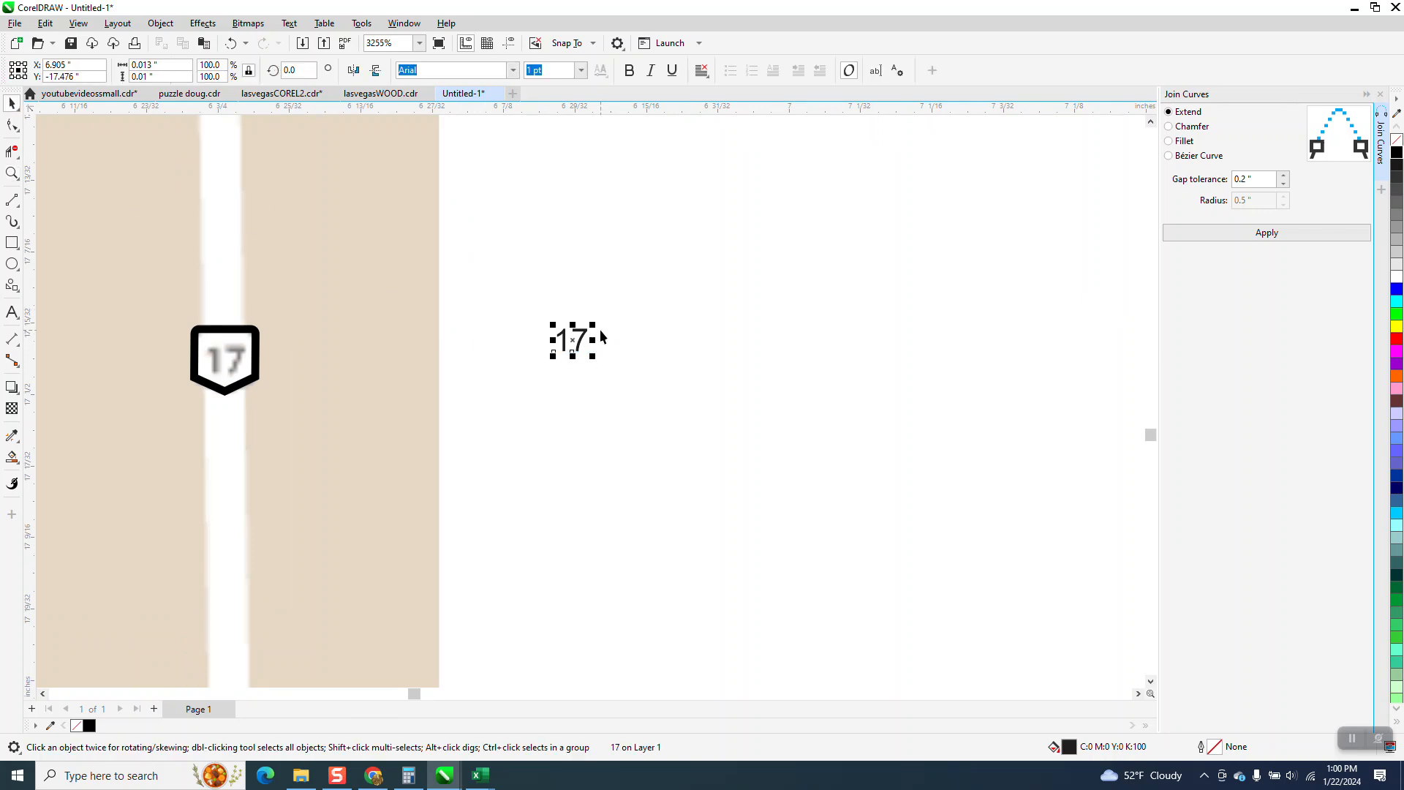
{"action": "left_click_drag", "start_coordinate": [595, 324], "coordinate": [601, 317]}
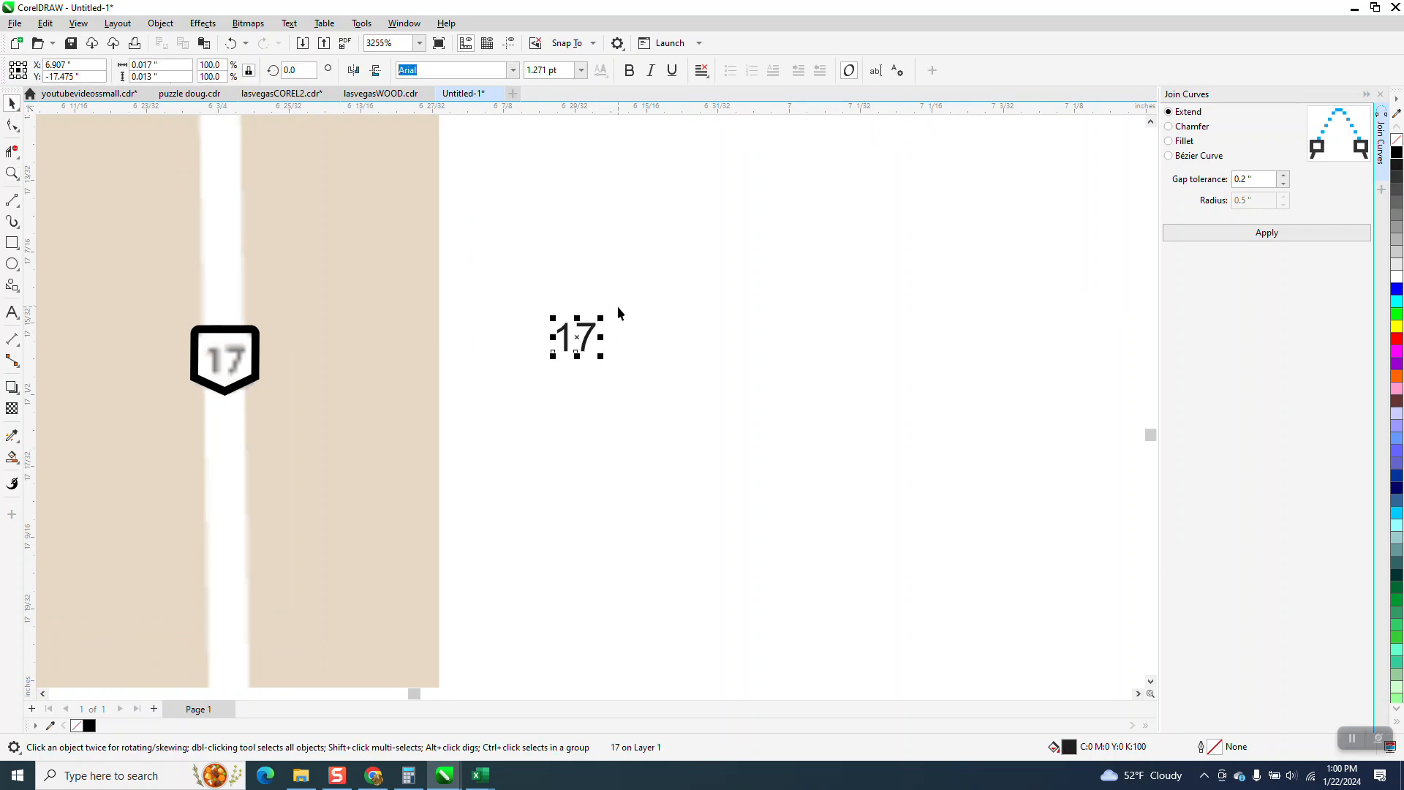
- Center the 17 text horizontally and vertically on the shield outline
{"action": "left_click", "coordinate": [256, 336], "text": "shift"}
{"action": "key", "text": "c"}
{"action": "key", "text": "e"}
{"action": "left_click", "coordinate": [594, 443]}
{"action": "scroll", "coordinate": [585, 439], "scroll_direction": "down", "scroll_amount": 4}
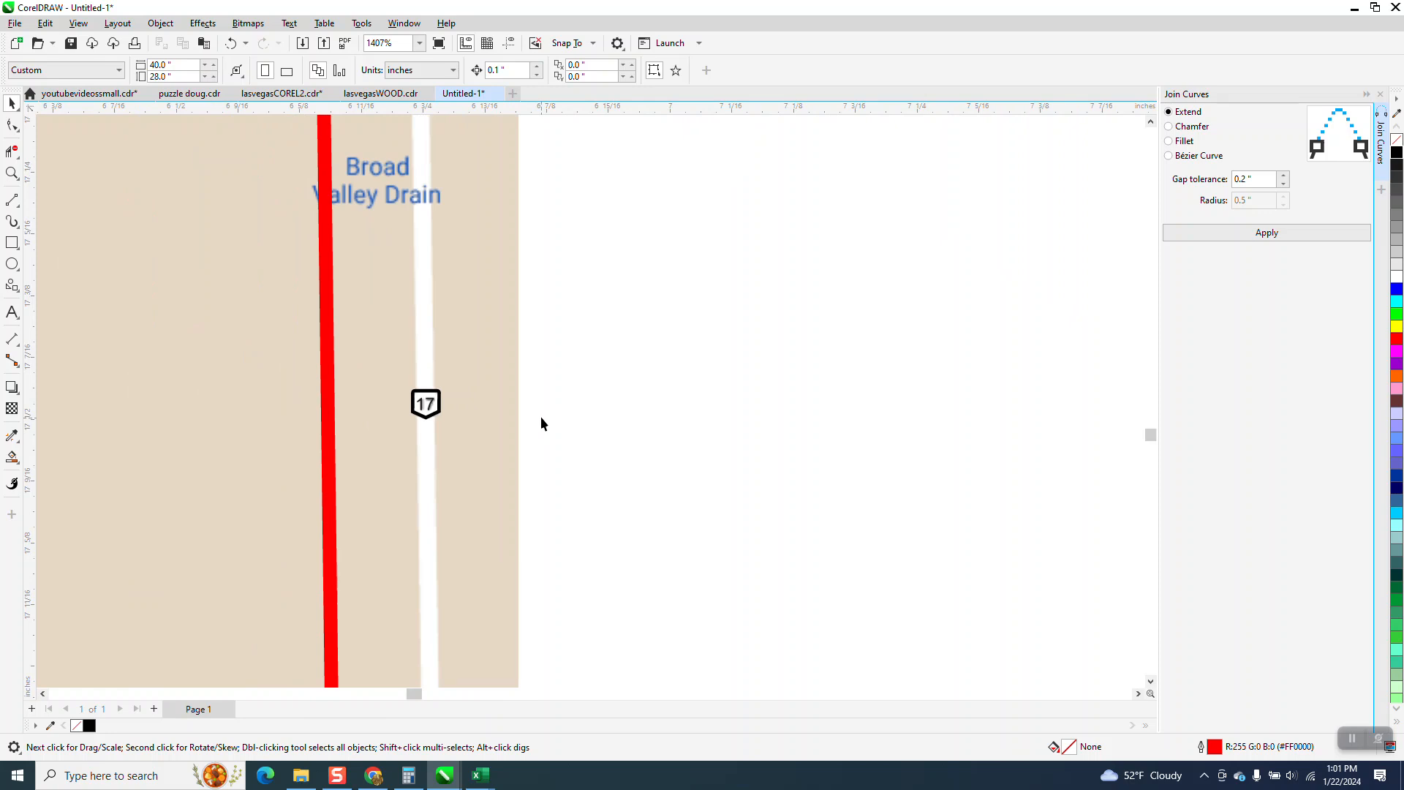
{"action": "scroll", "coordinate": [541, 422], "scroll_direction": "down", "scroll_amount": 2}
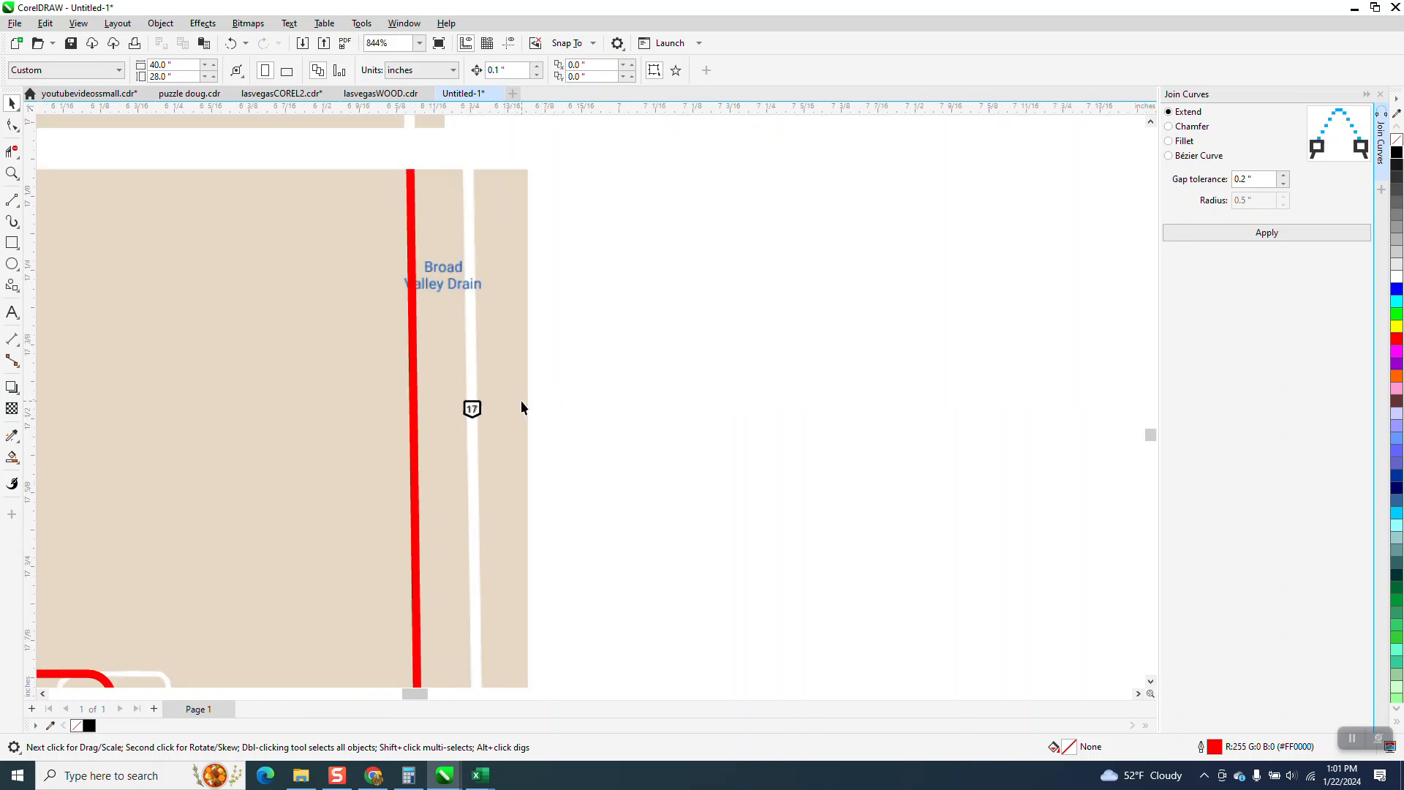
- Move the shield outline and its number together 0.1 inch left onto the red highway line
{"action": "left_click_drag", "start_coordinate": [555, 388], "coordinate": [465, 441]}
{"action": "key", "text": "Left"}
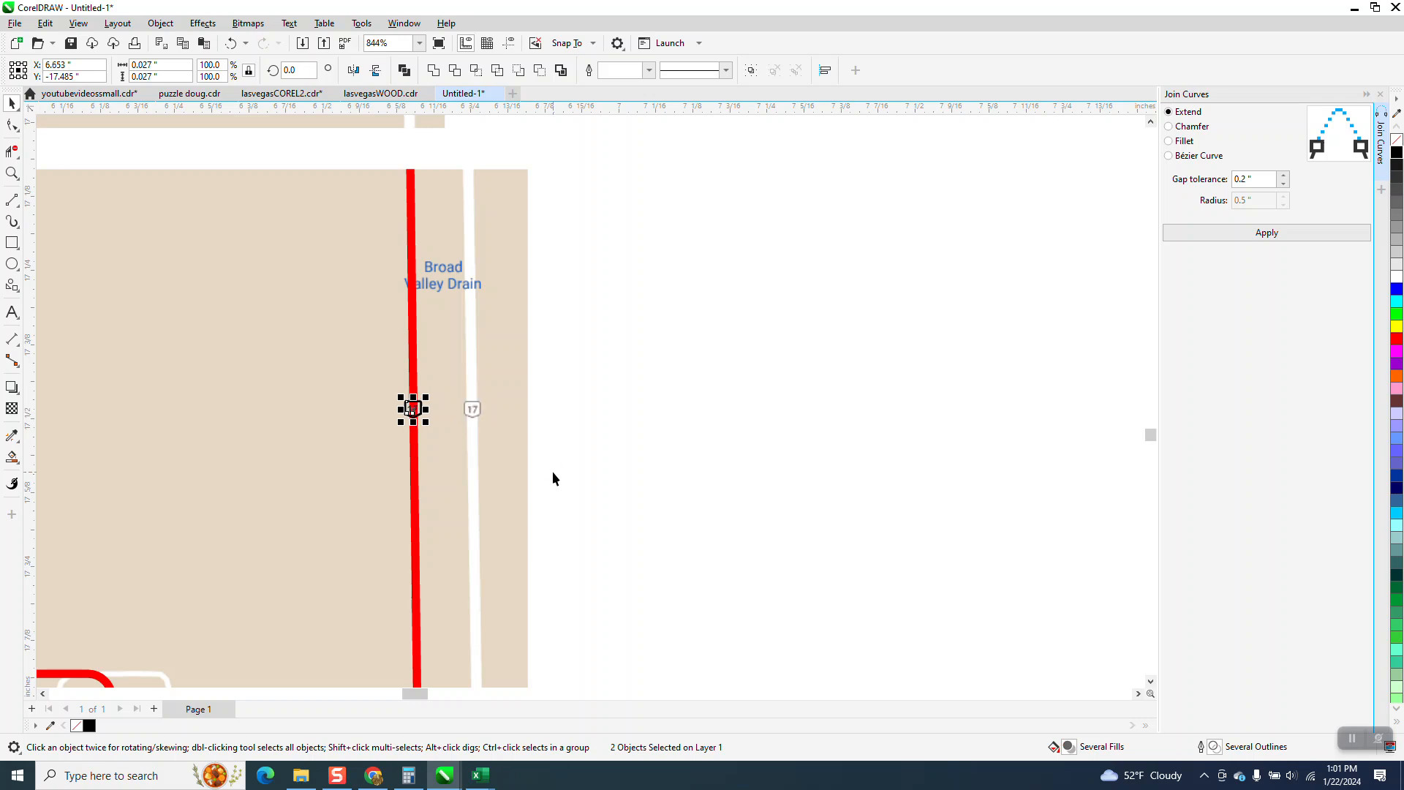
{"action": "left_click", "coordinate": [12, 174]}
{"action": "left_click_drag", "start_coordinate": [360, 367], "coordinate": [509, 455]}
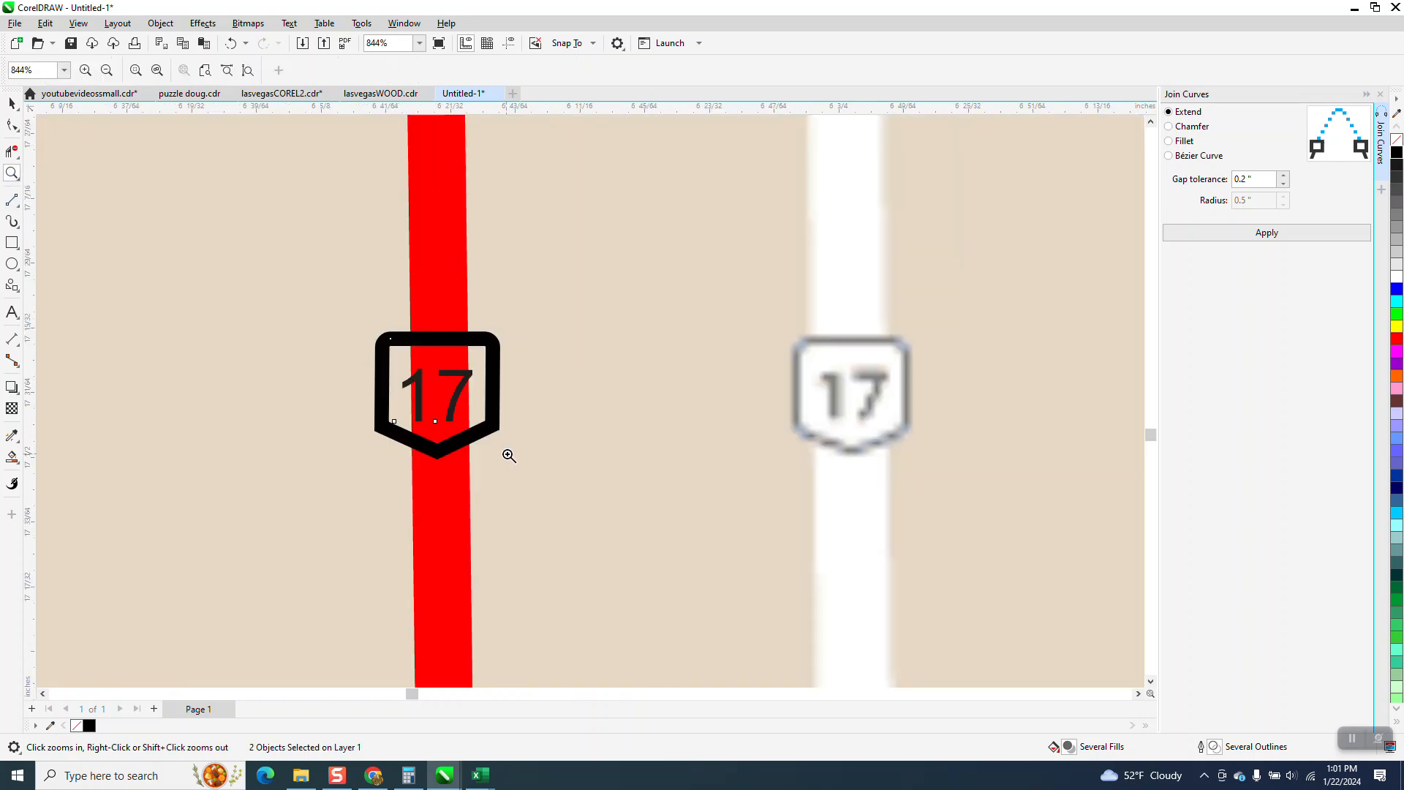
{"action": "left_click", "coordinate": [12, 103]}
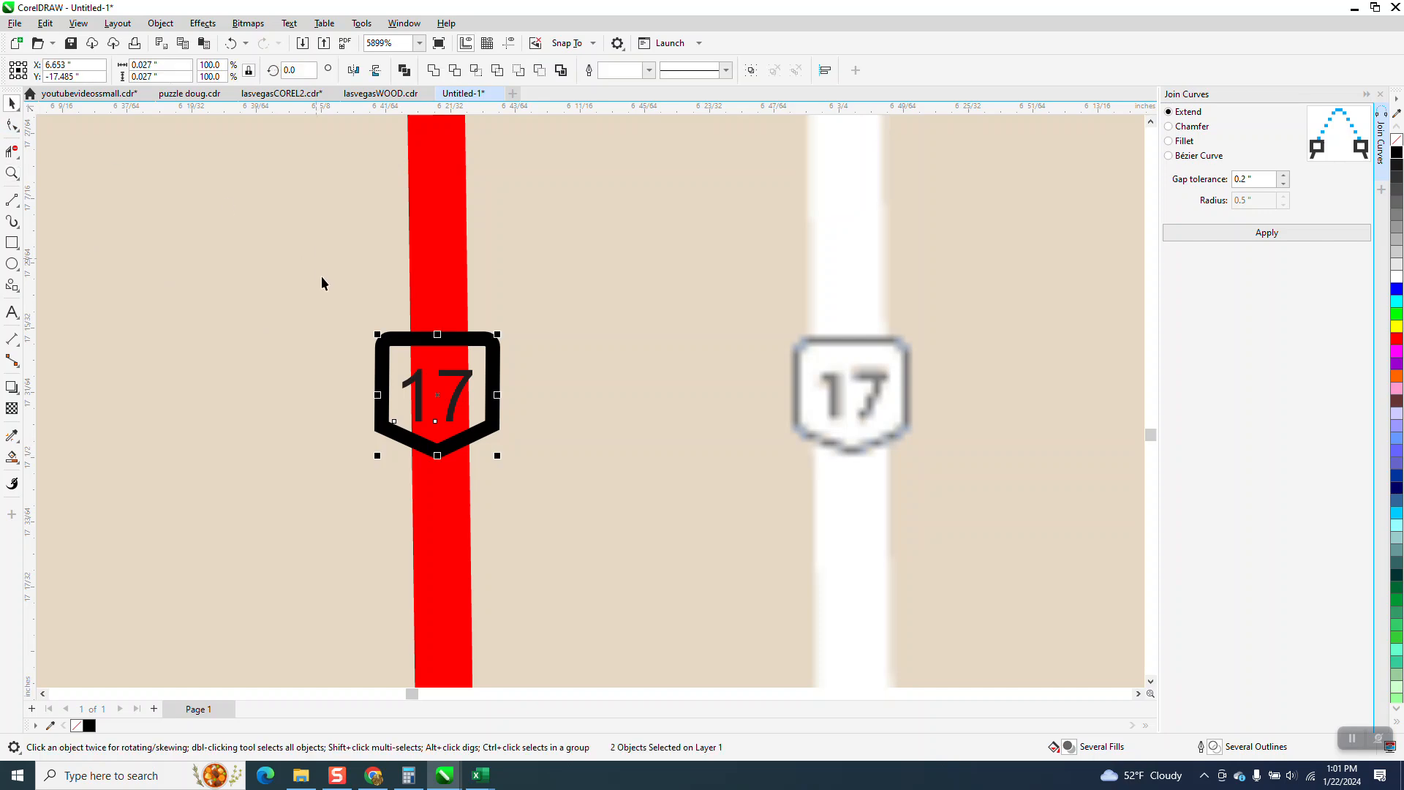
- Shift the 17 text 0.1 inch right out of the shield and delete the red line segment inside the outline with Virtual Segment Delete
{"action": "scroll", "coordinate": [409, 365], "scroll_direction": "down", "scroll_amount": 4}
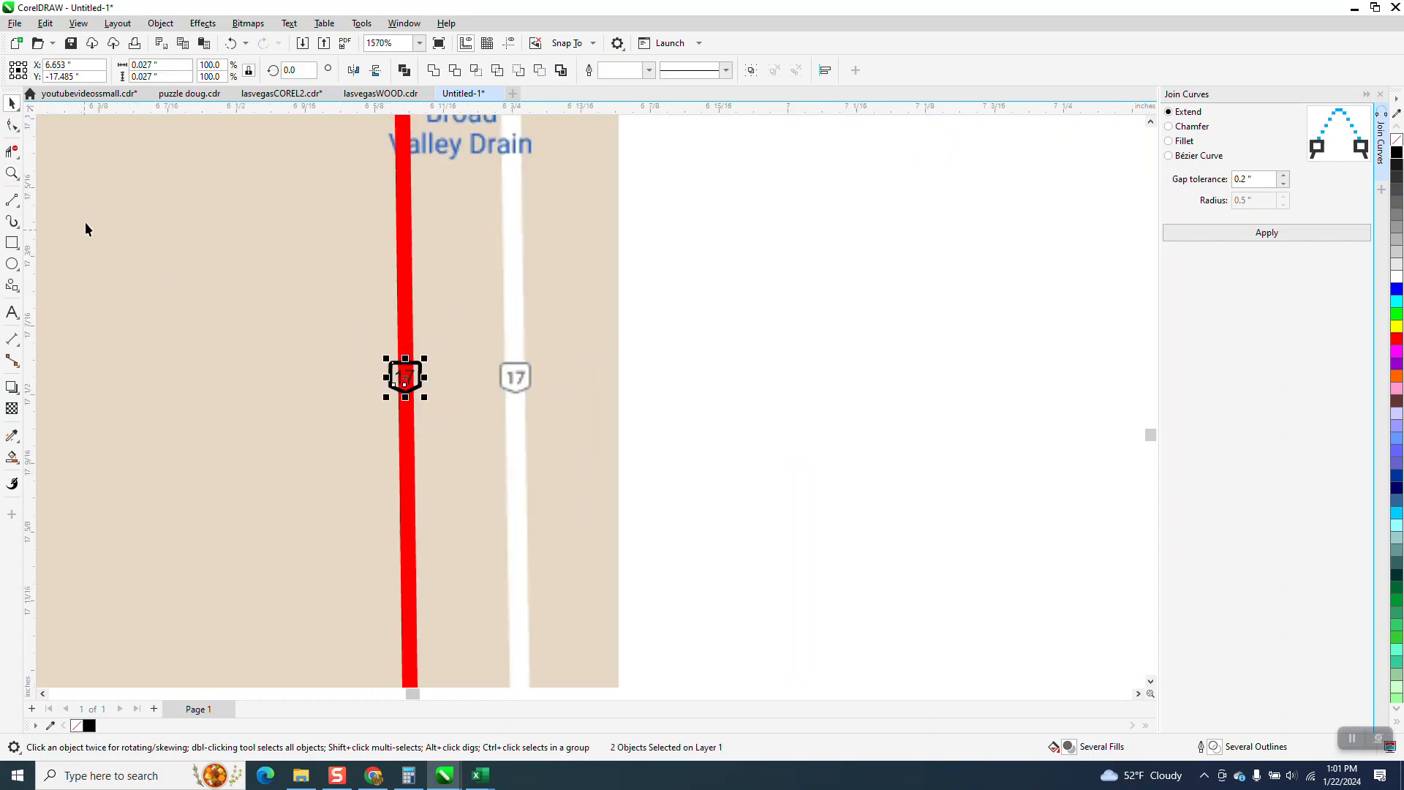
{"action": "left_click", "coordinate": [701, 376]}
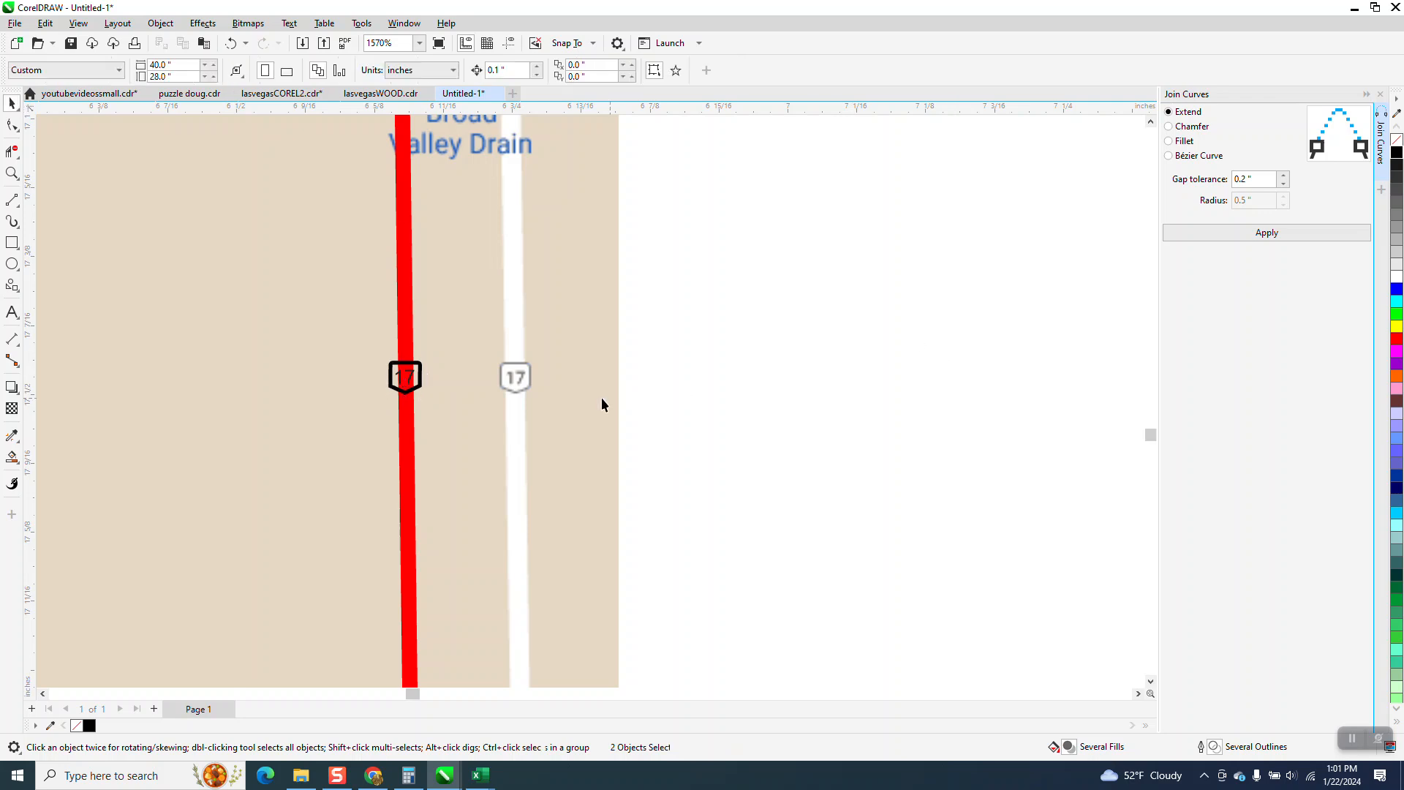
{"action": "left_click", "coordinate": [411, 380]}
{"action": "key", "text": "Right"}
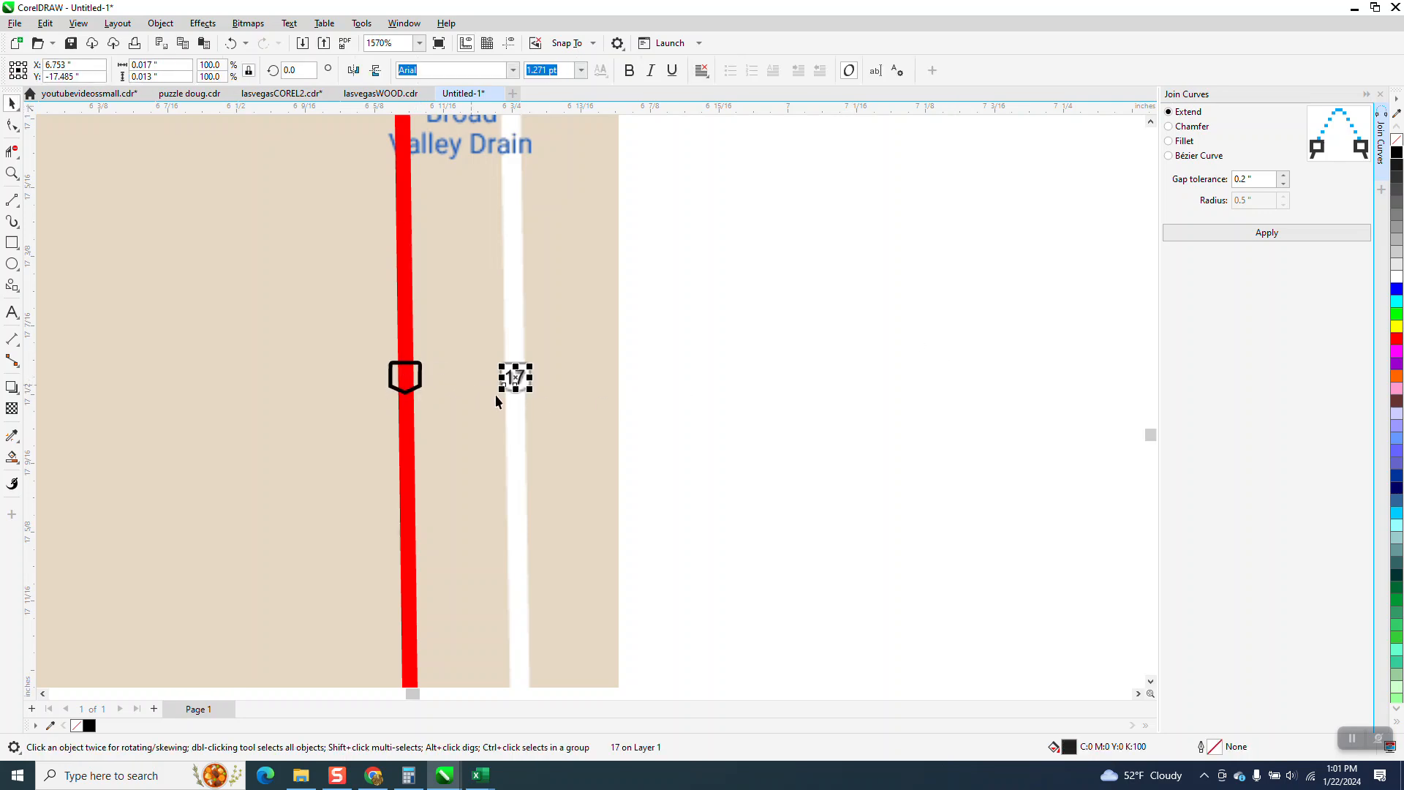
{"action": "left_click", "coordinate": [11, 174]}
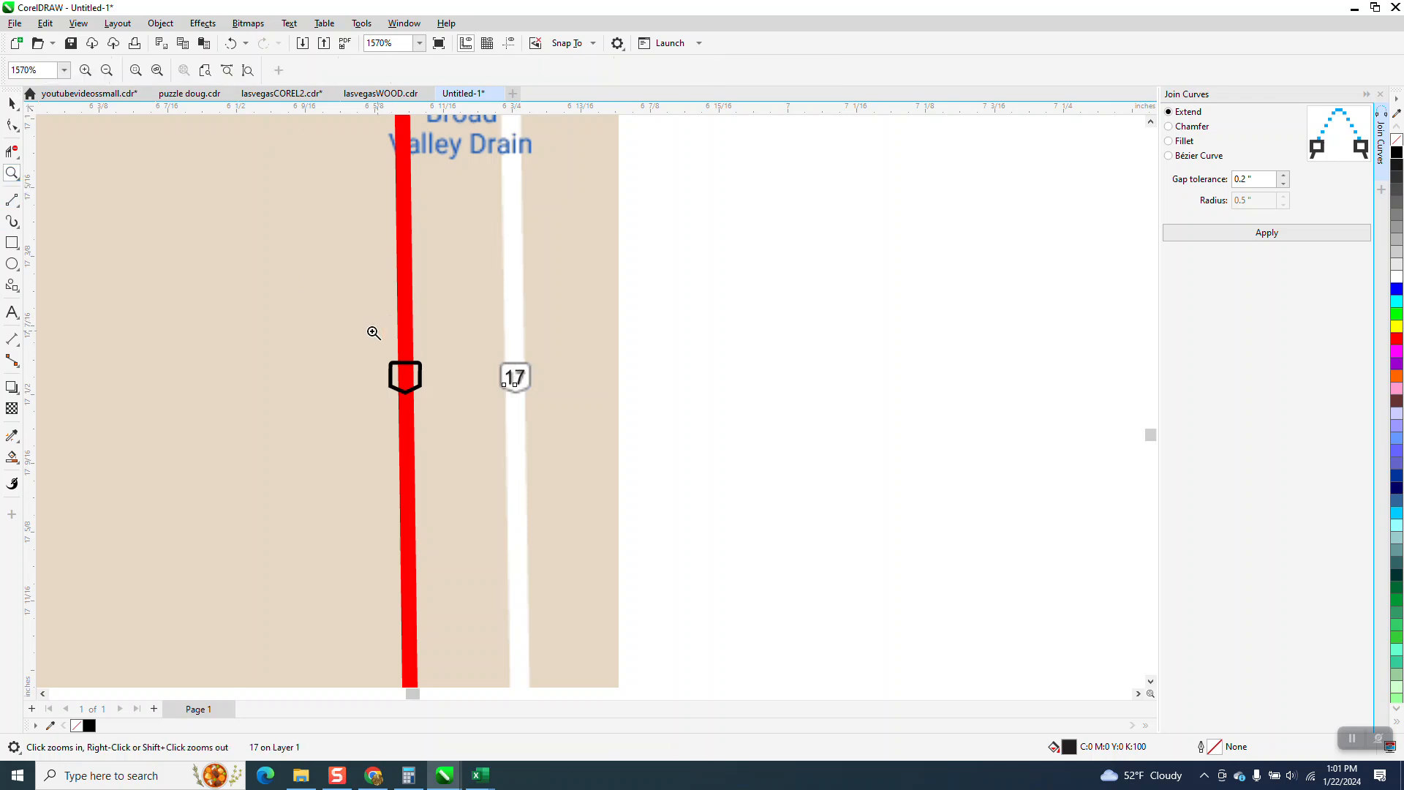
{"action": "left_click_drag", "start_coordinate": [388, 329], "coordinate": [517, 424]}
{"action": "left_click", "coordinate": [9, 153]}
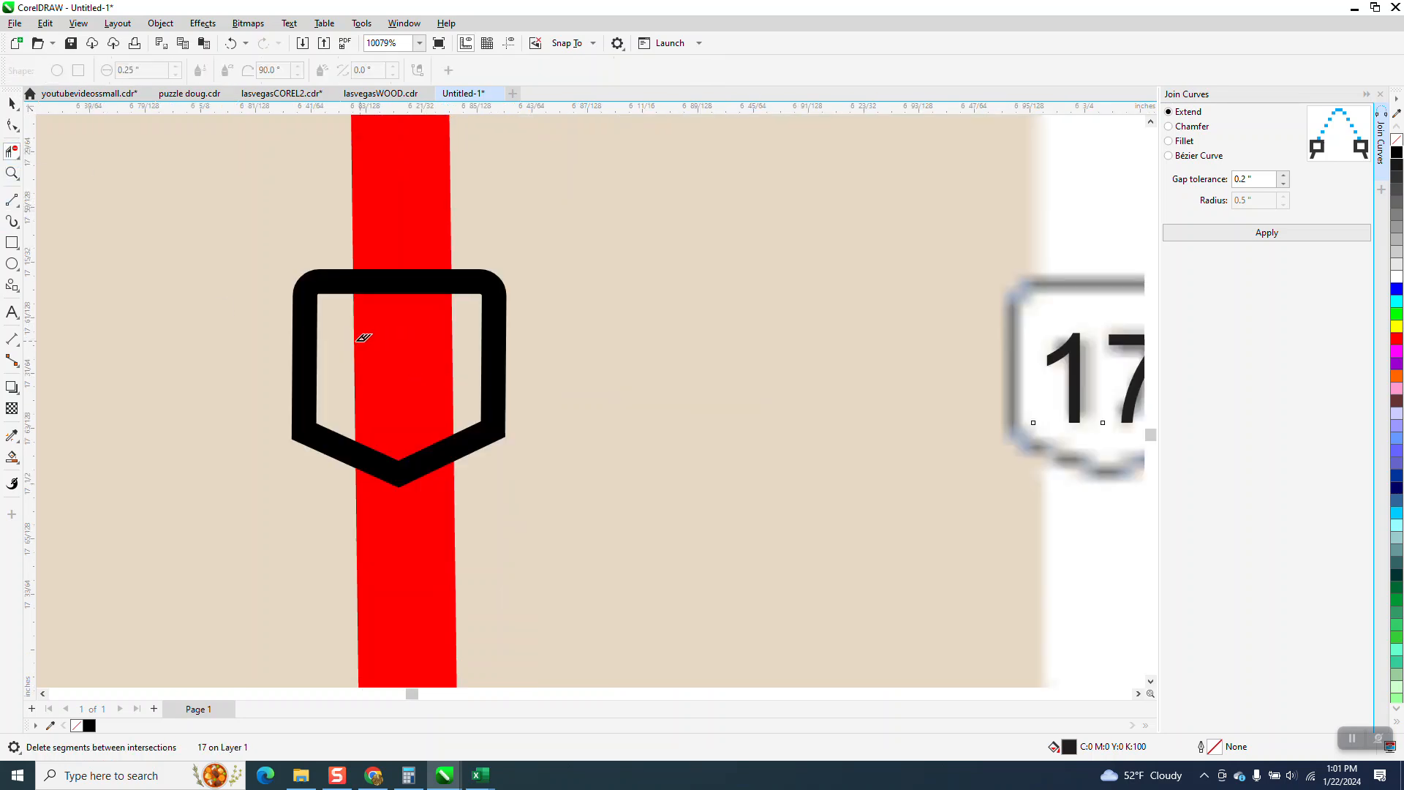
{"action": "left_click_drag", "start_coordinate": [345, 342], "coordinate": [459, 361]}
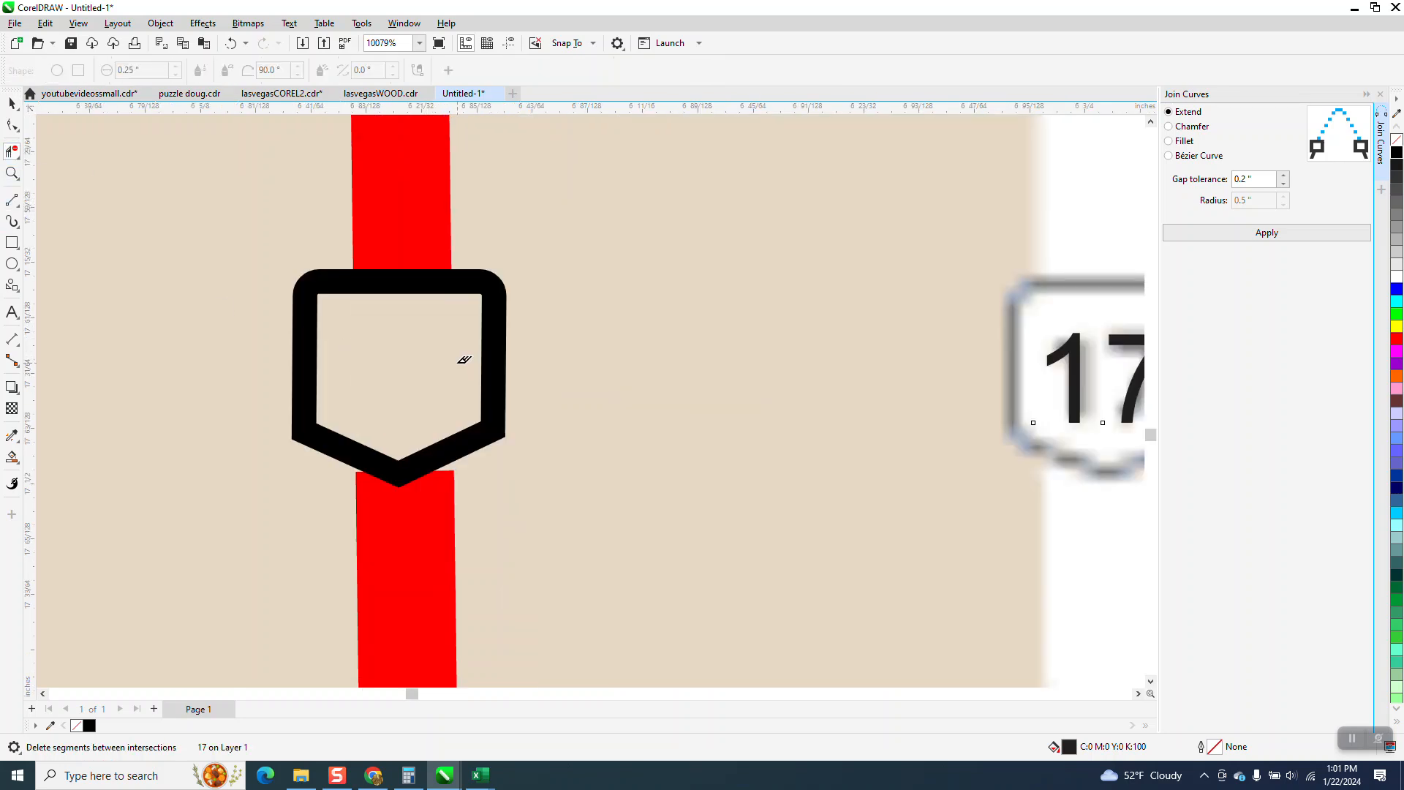
- Convert the outline of the red street lines to an object
{"action": "left_click", "coordinate": [11, 103]}
{"action": "left_click", "coordinate": [435, 552]}
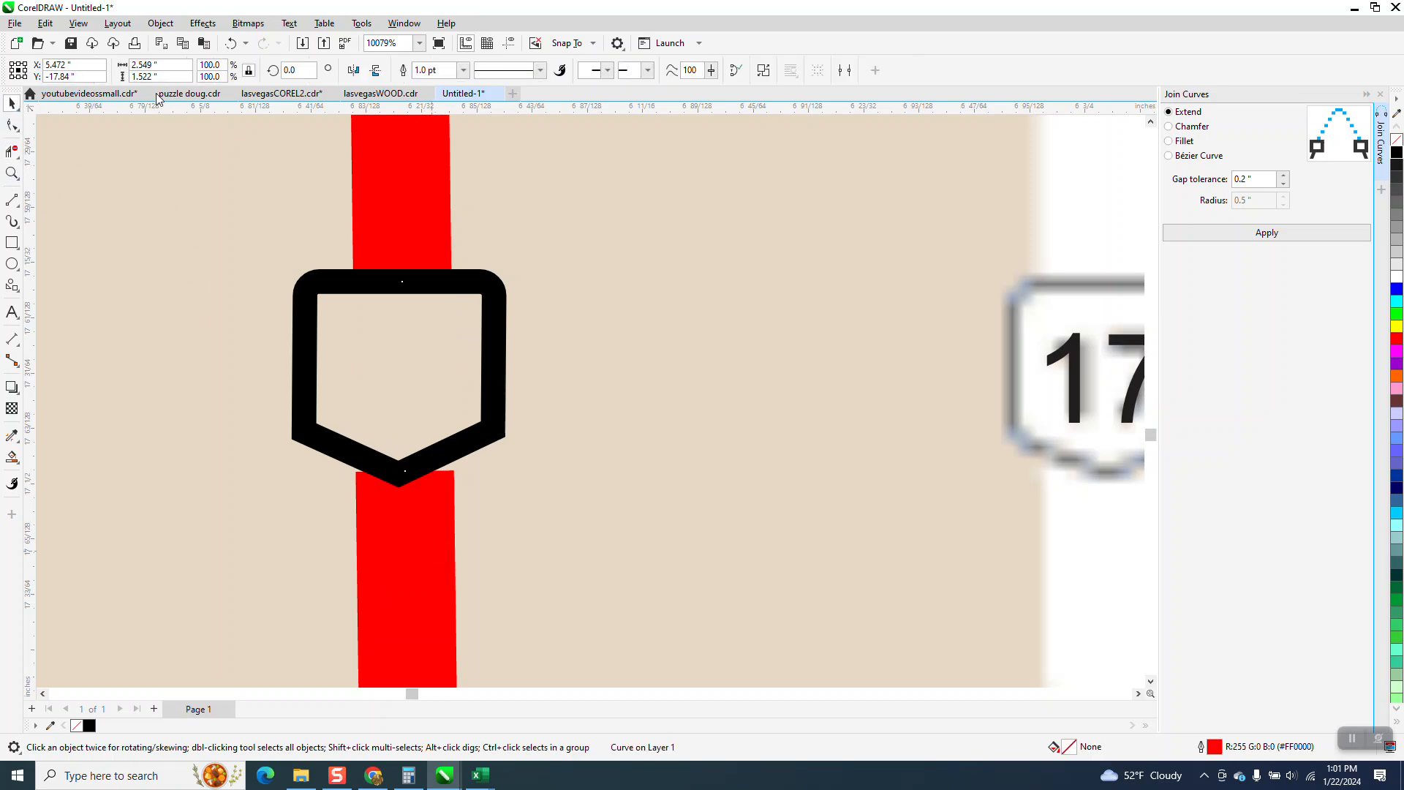
{"action": "left_click", "coordinate": [160, 23]}
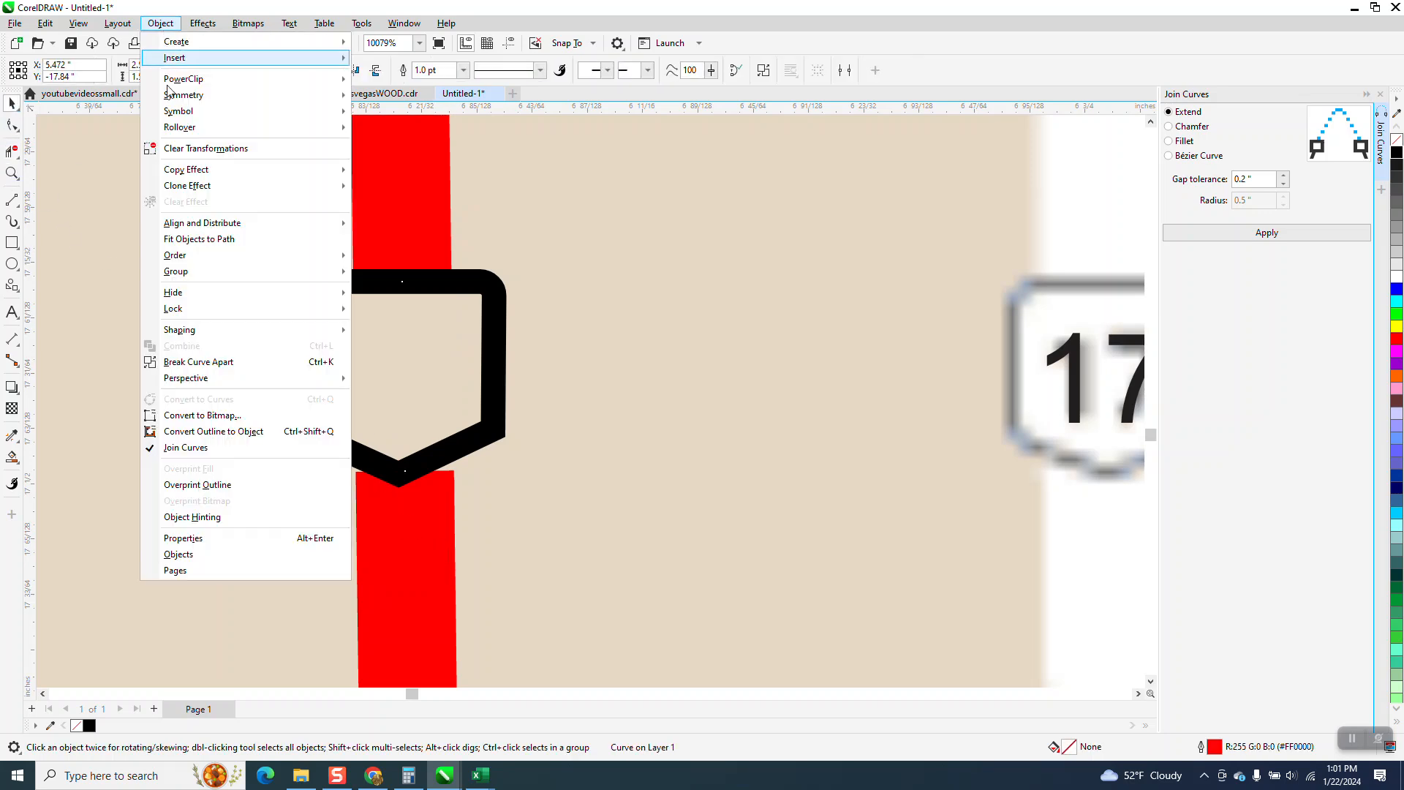
{"action": "left_click", "coordinate": [220, 431]}
- Raise the lower road's two end nodes behind the shield border and pull a new node between them down to the shield's tip
{"action": "key", "text": "F10"}
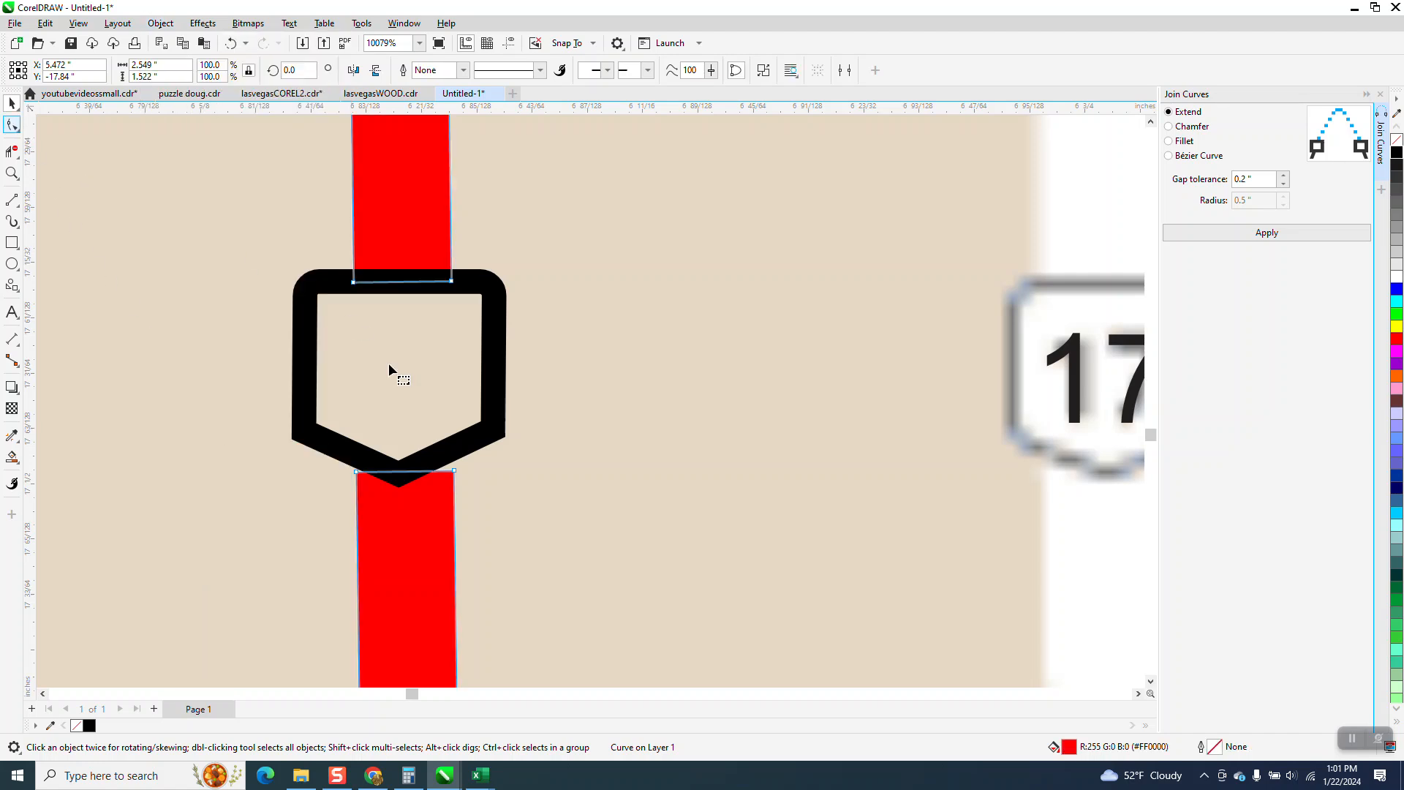
{"action": "left_click", "coordinate": [454, 470]}
{"action": "left_click_drag", "start_coordinate": [454, 470], "coordinate": [455, 454]}
{"action": "left_click", "coordinate": [356, 472]}
{"action": "left_click_drag", "start_coordinate": [356, 472], "coordinate": [357, 454]}
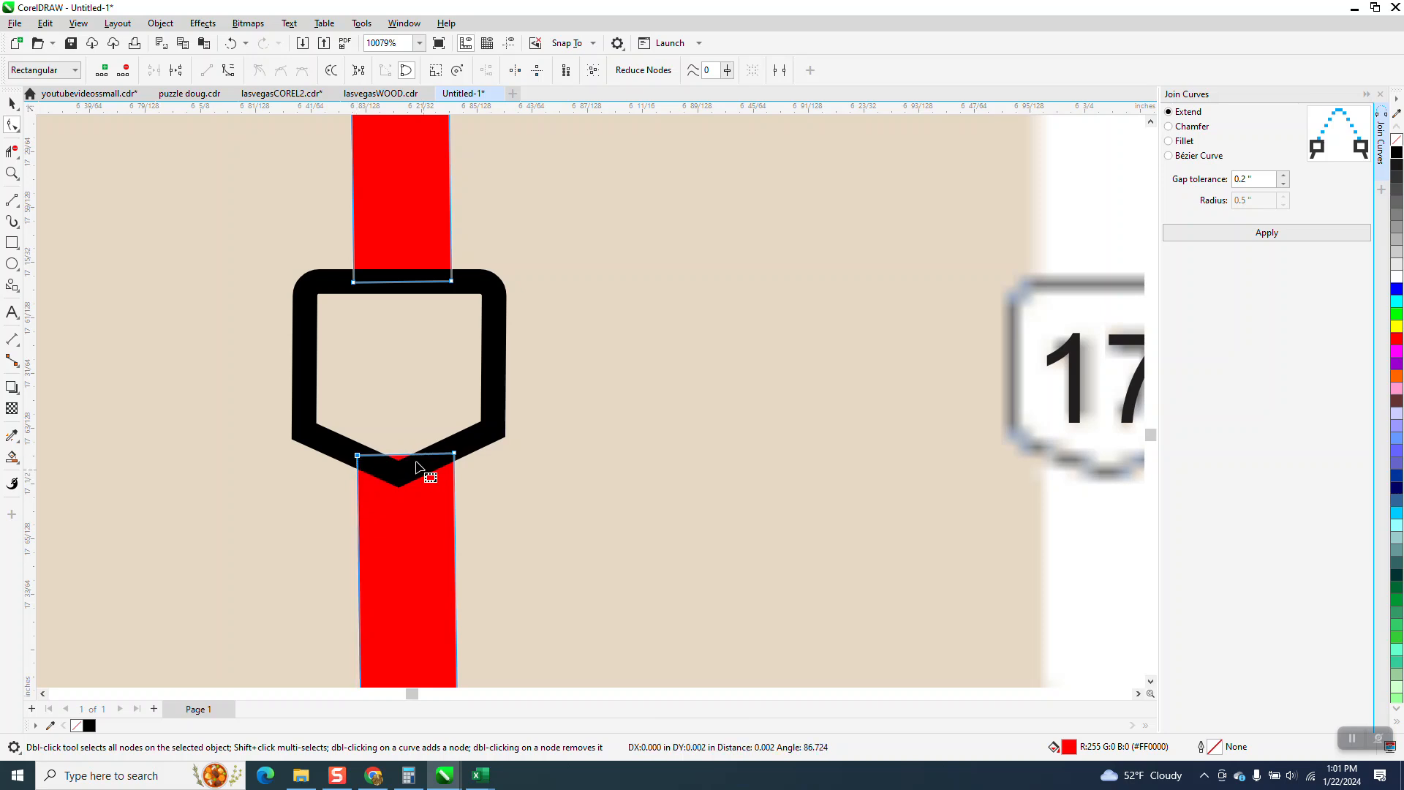
{"action": "double_click", "coordinate": [401, 455]}
{"action": "left_click_drag", "start_coordinate": [402, 458], "coordinate": [399, 475]}
- Return the 17 text 0.1 inch left into the shield and raise it slightly within the outline
{"action": "left_click", "coordinate": [7, 107]}
{"action": "left_click", "coordinate": [1076, 412]}
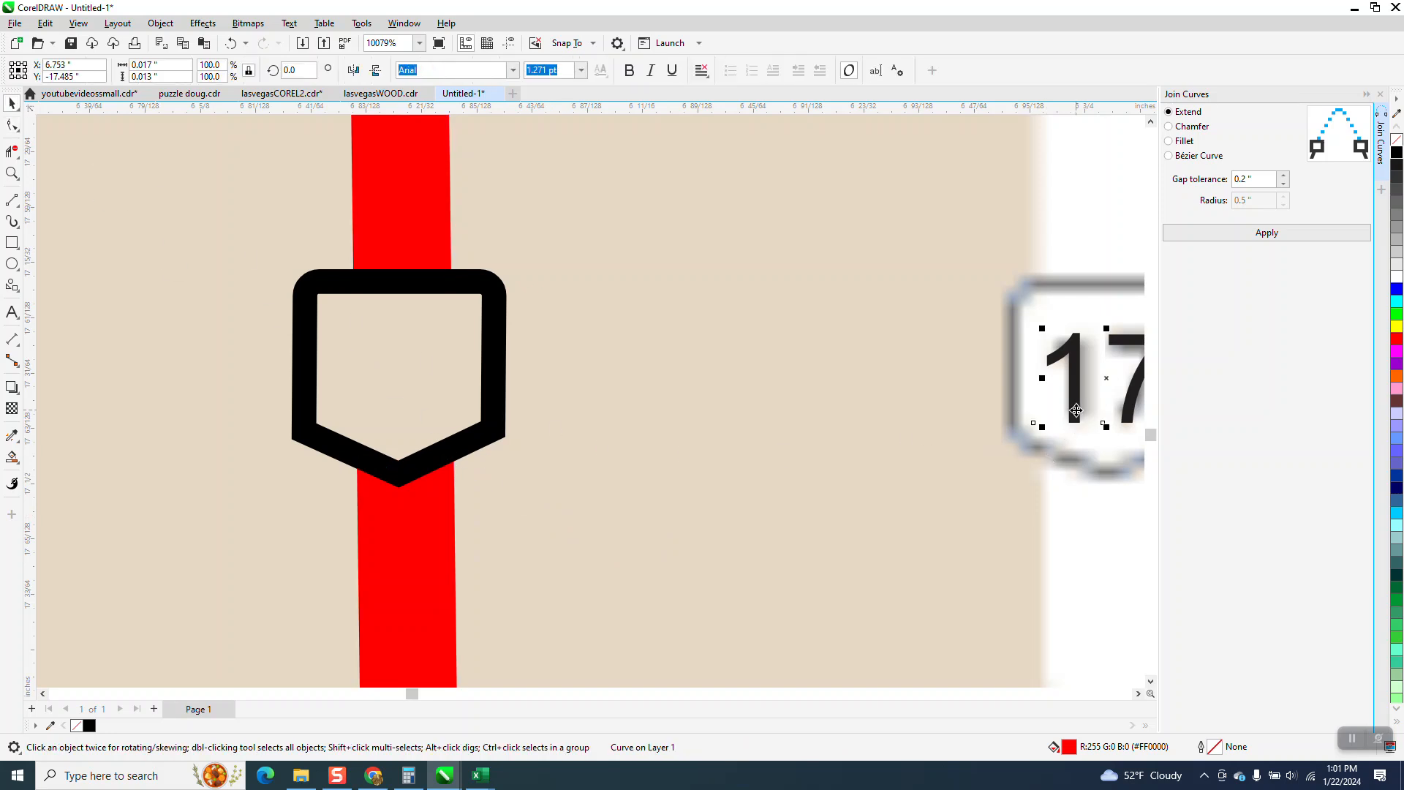
{"action": "key", "text": "Left"}
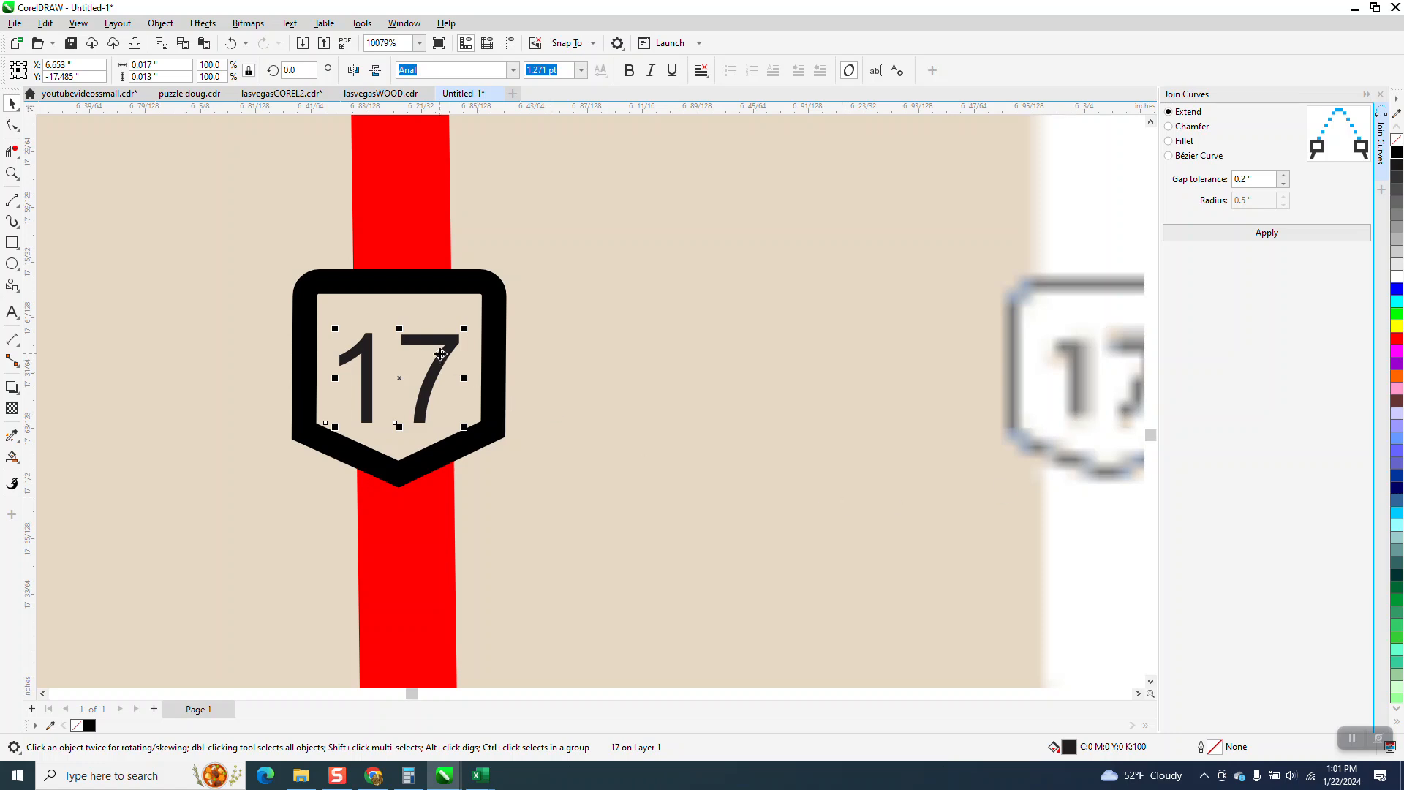
{"action": "left_click_drag", "start_coordinate": [401, 376], "coordinate": [400, 367]}
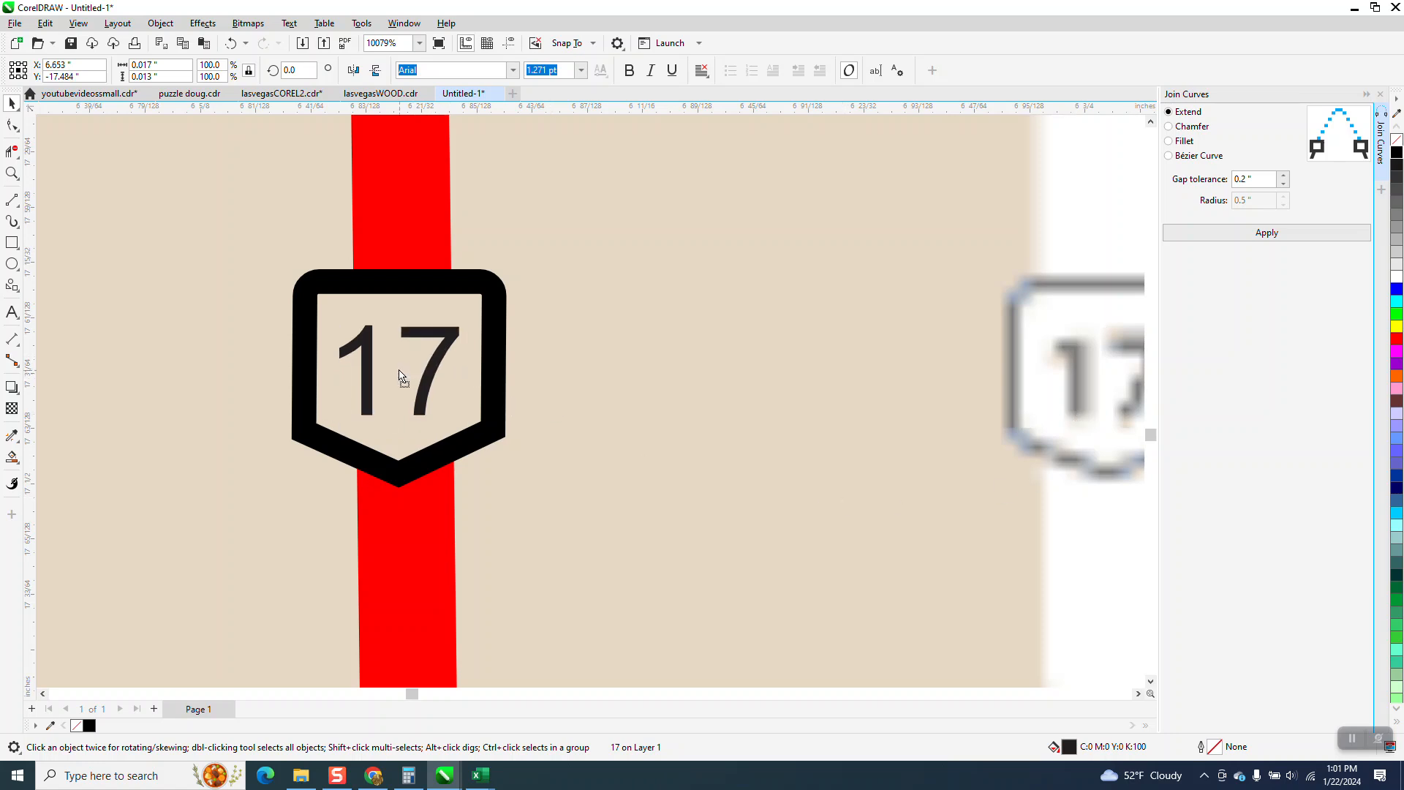
{"action": "scroll", "coordinate": [585, 387], "scroll_direction": "down", "scroll_amount": 10}
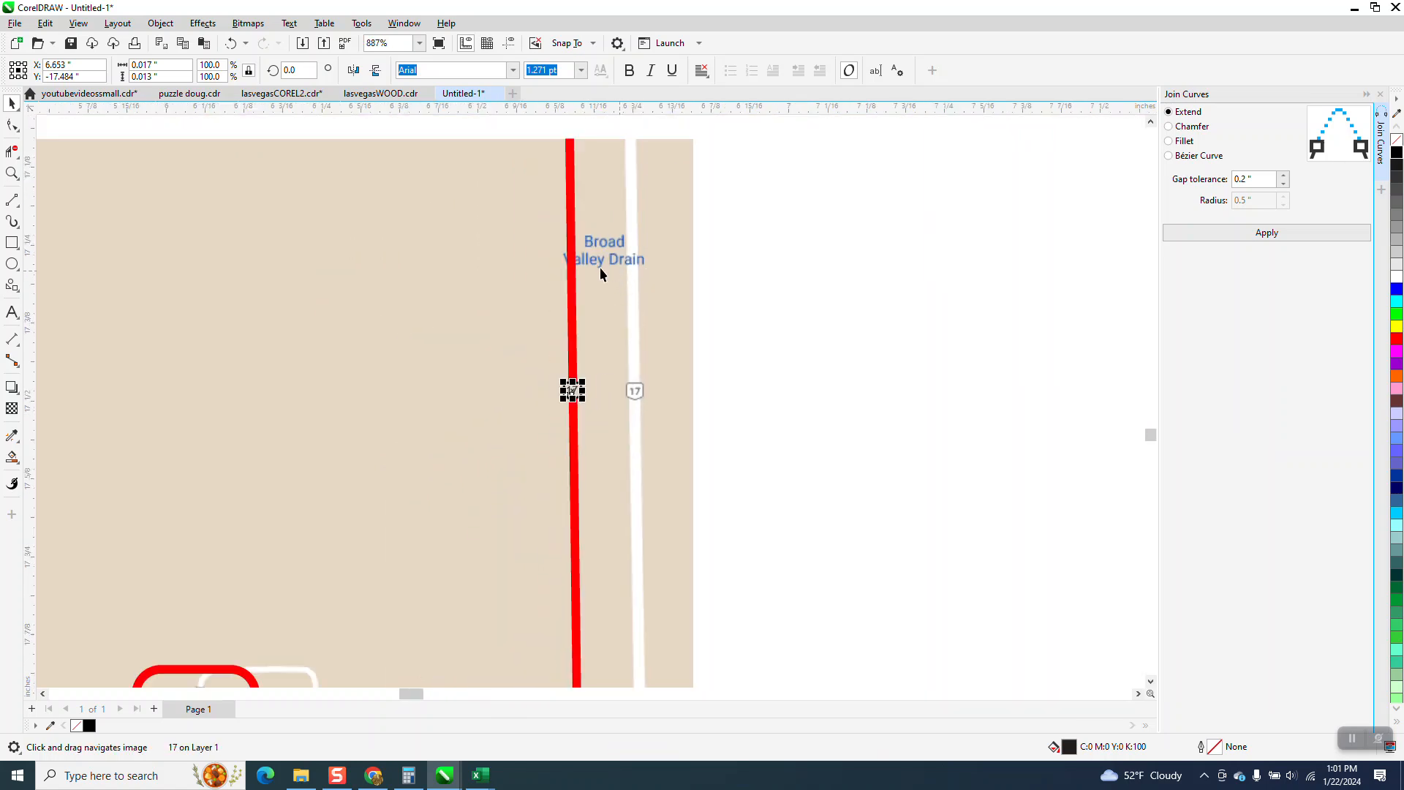
{"action": "scroll", "coordinate": [612, 267], "scroll_direction": "down", "scroll_amount": 2}
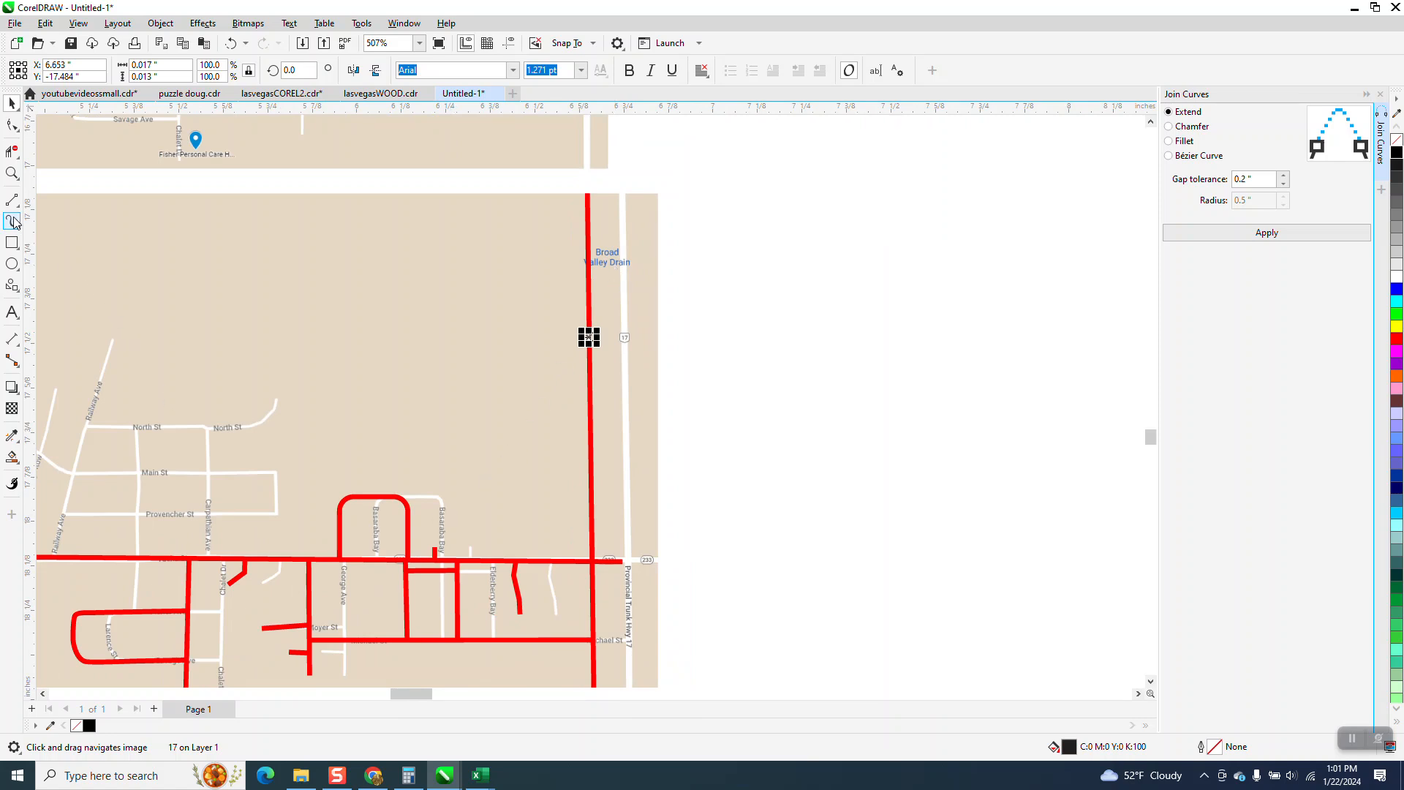
{"action": "left_click", "coordinate": [11, 174]}
{"action": "left_click_drag", "start_coordinate": [312, 460], "coordinate": [633, 571]}
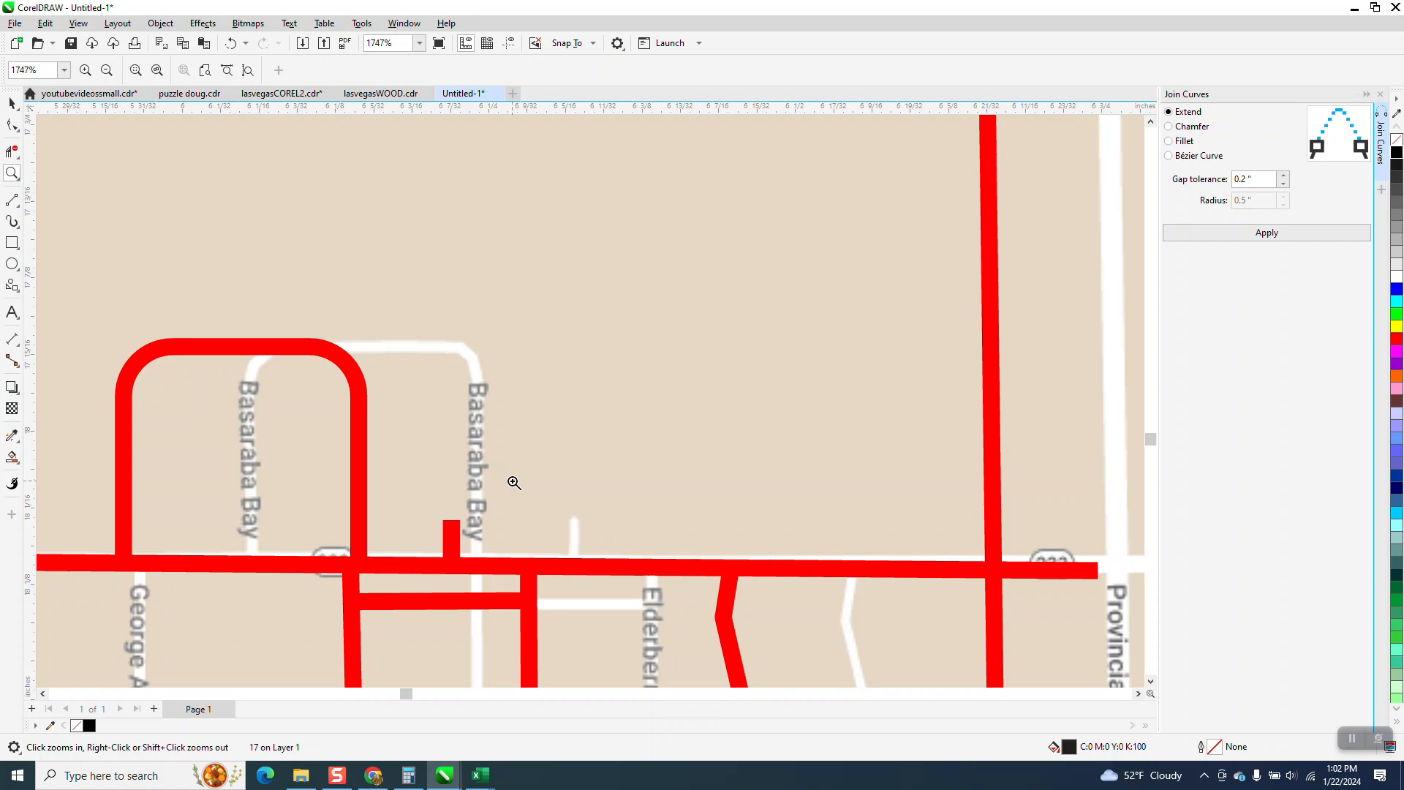
{"action": "left_click", "coordinate": [12, 312]}
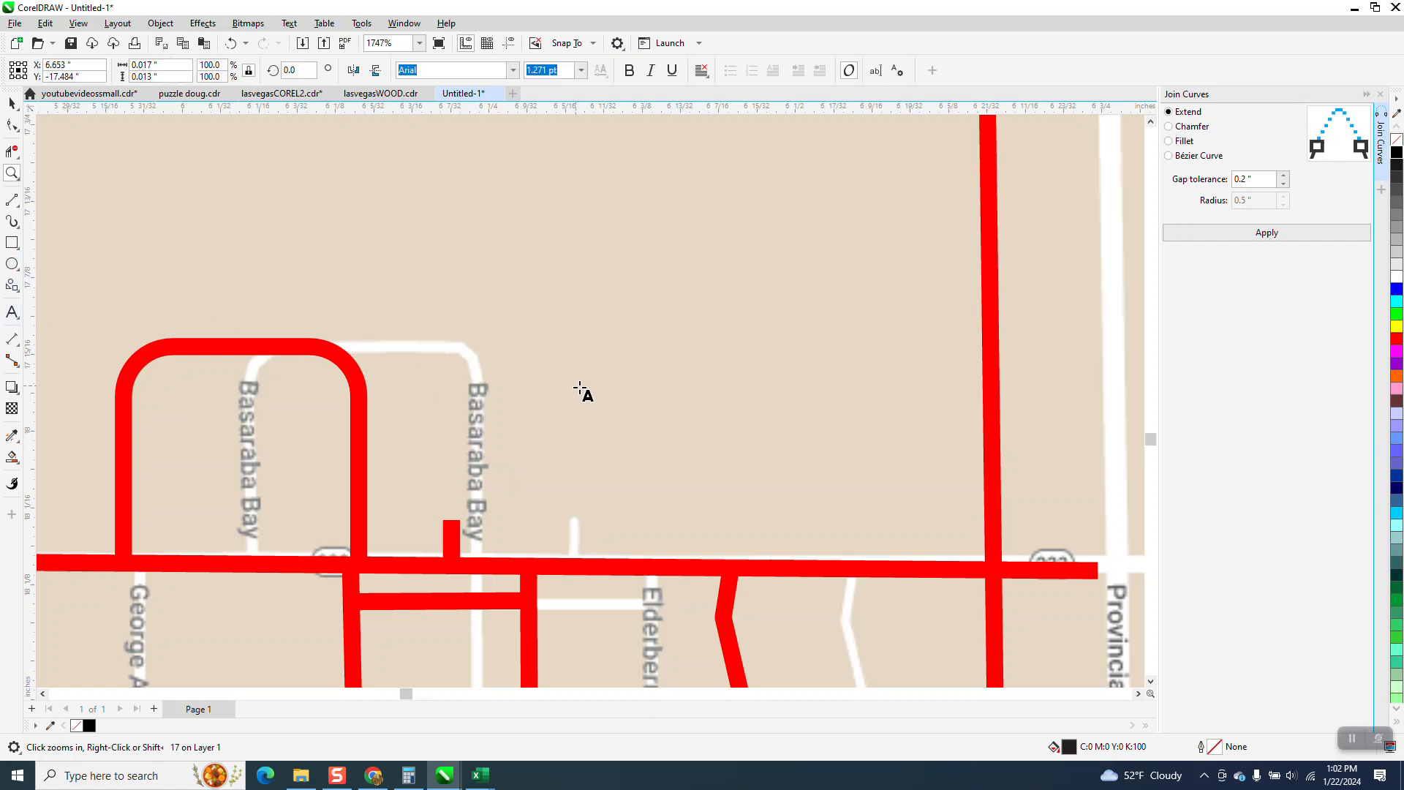
{"action": "left_click", "coordinate": [580, 70]}
{"action": "left_click", "coordinate": [544, 242]}
{"action": "left_click", "coordinate": [545, 329]}
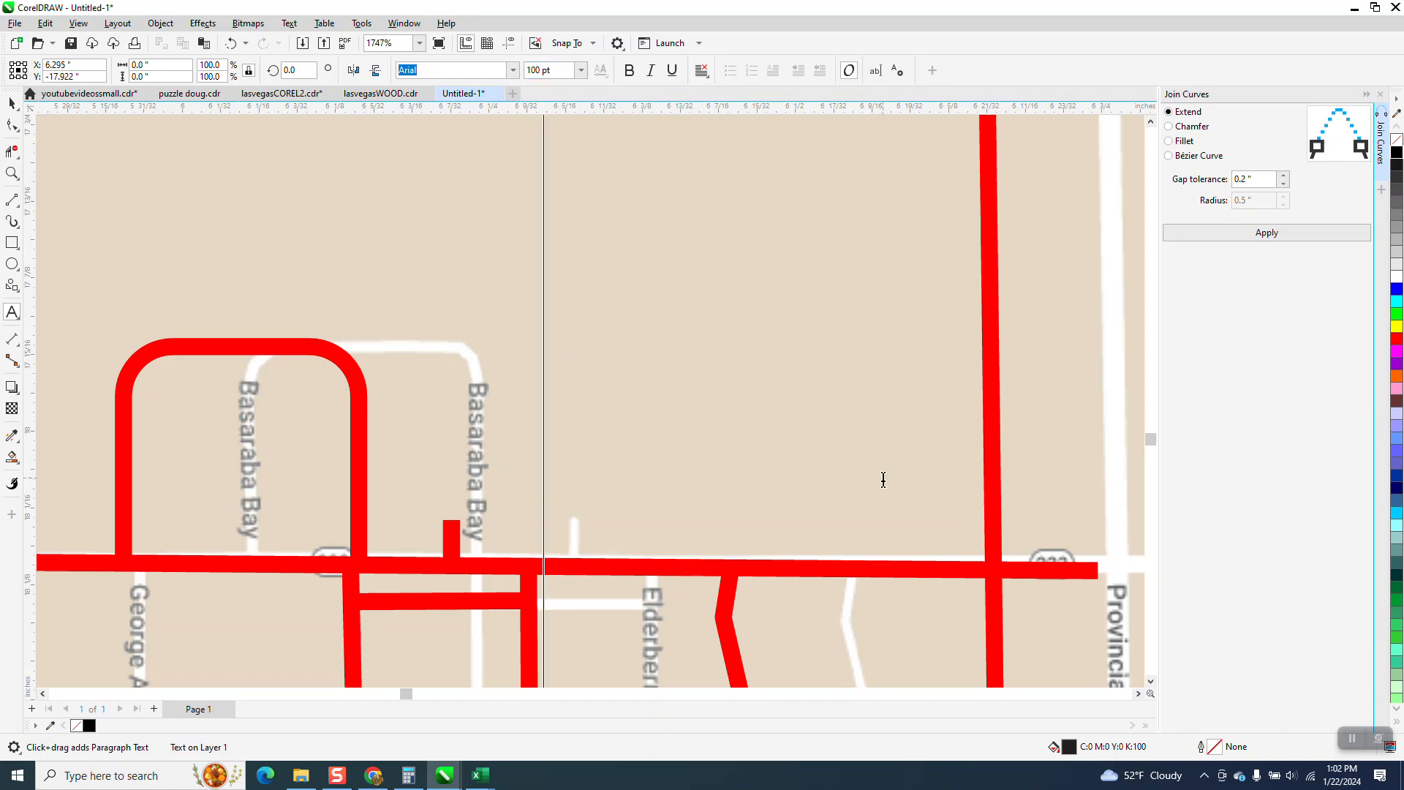
{"action": "type", "text": "b"}
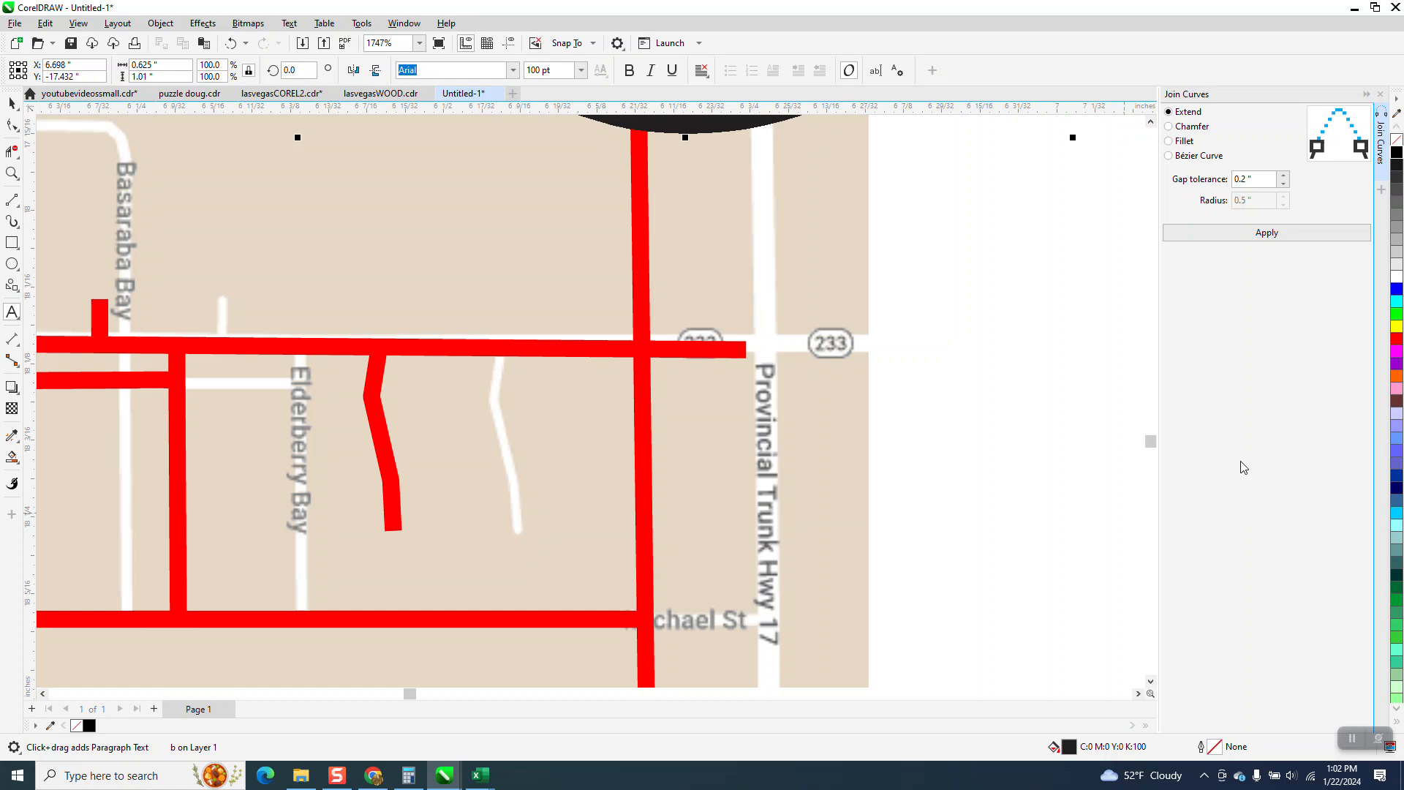
{"action": "scroll", "coordinate": [993, 451], "scroll_direction": "down", "scroll_amount": 5}
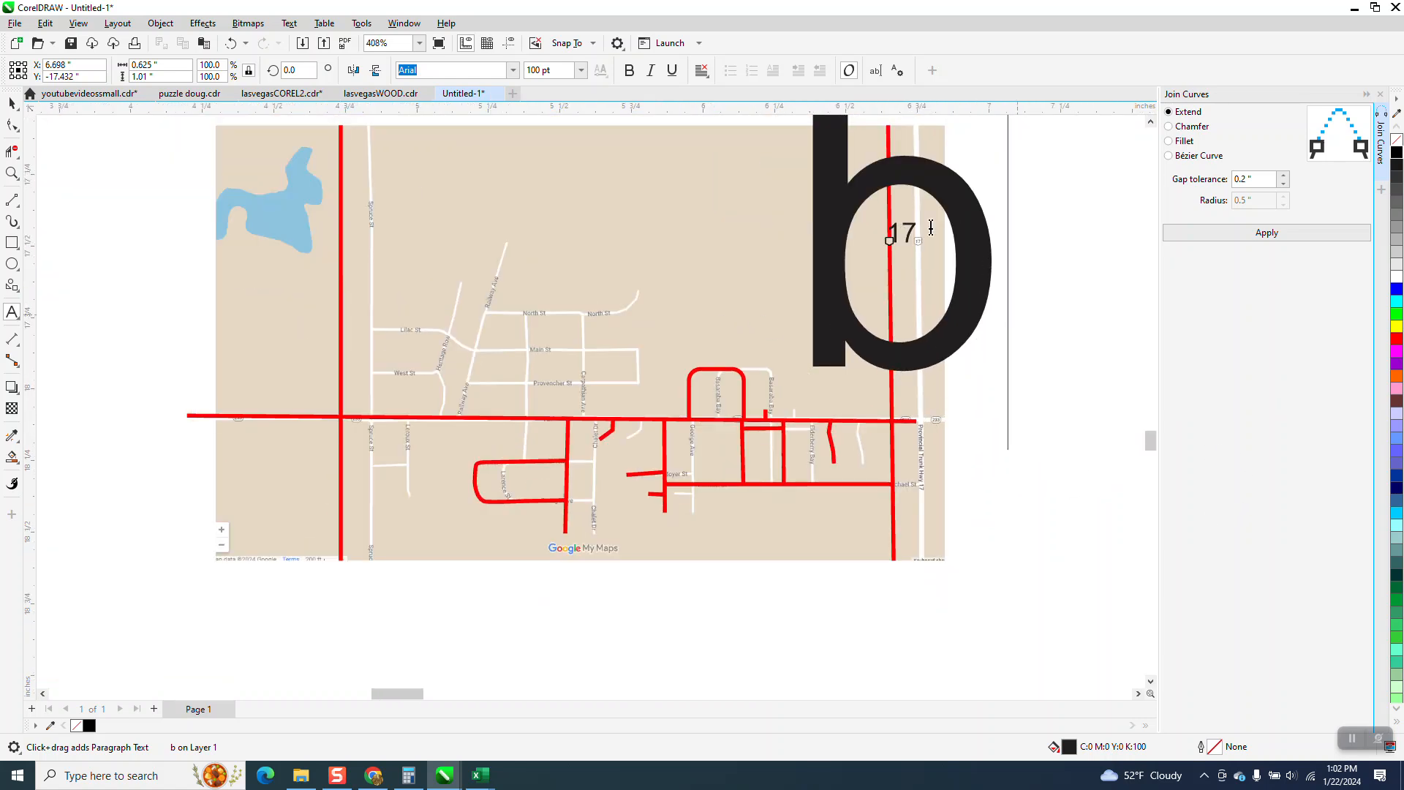
{"action": "left_click", "coordinate": [12, 104]}
{"action": "key", "text": "Delete"}
- Select the lower map screenshot with its tracing and scale them together to about 24.3 by 14.5 inches
{"action": "scroll", "coordinate": [789, 331], "scroll_direction": "down", "scroll_amount": 1}
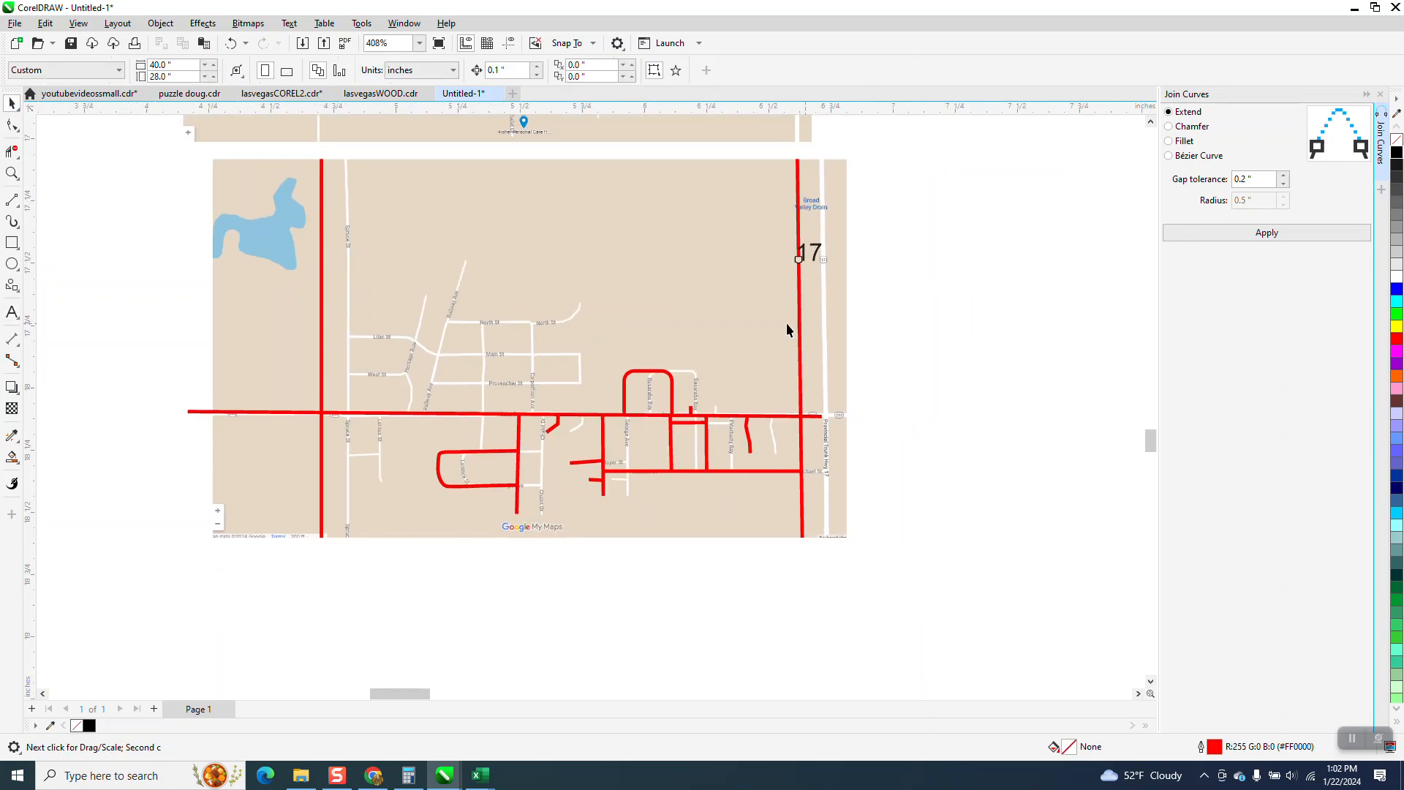
{"action": "scroll", "coordinate": [406, 278], "scroll_direction": "down", "scroll_amount": 3}
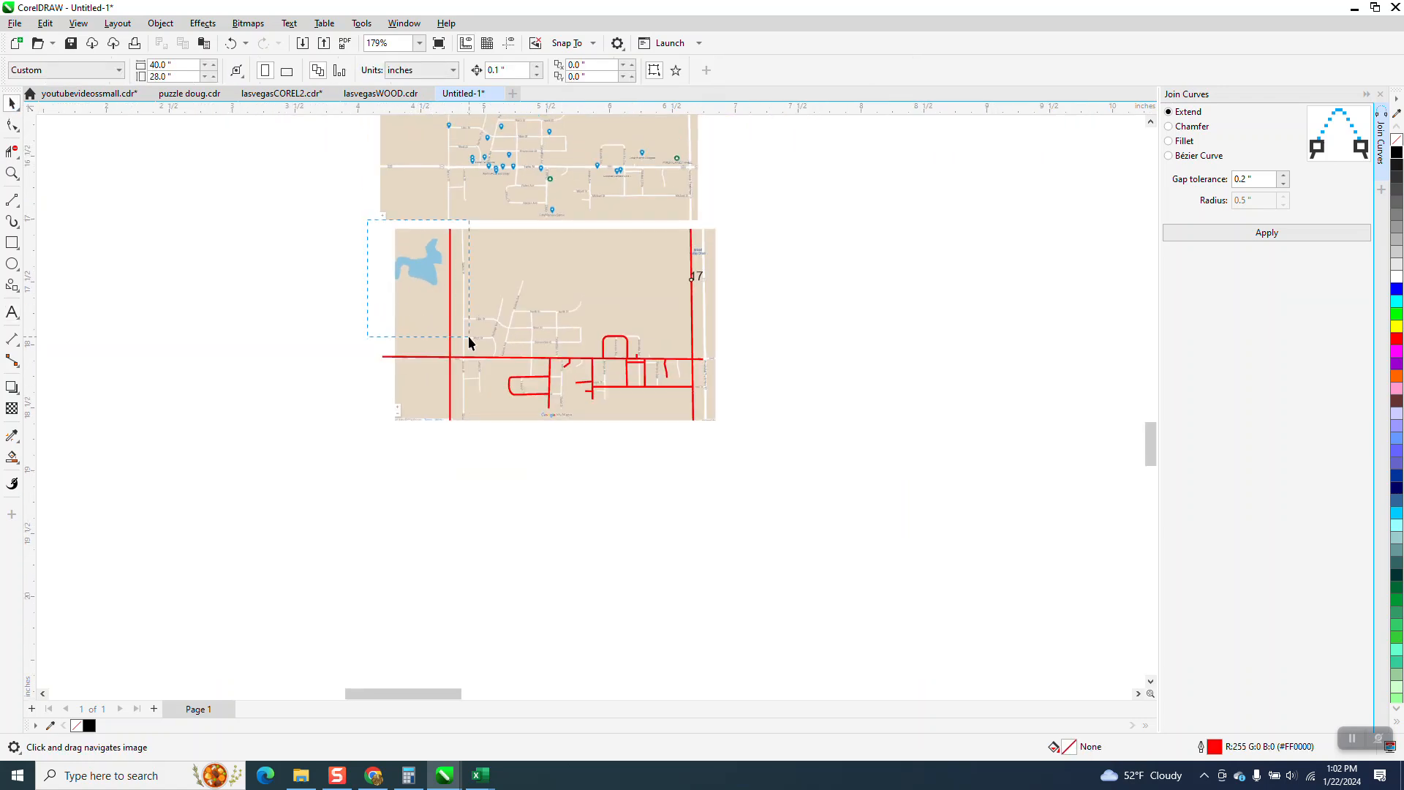
{"action": "left_click", "coordinate": [713, 307]}
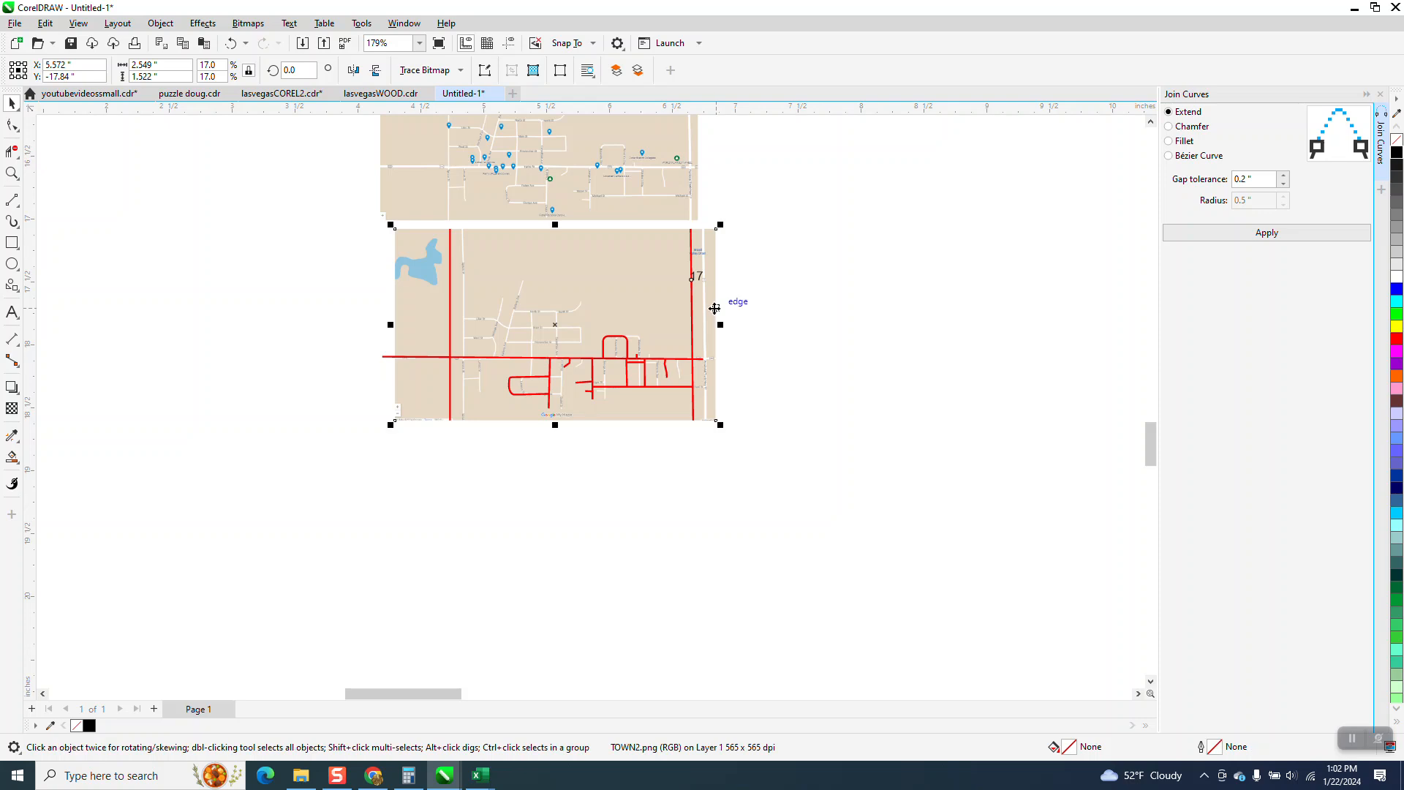
{"action": "mouse_move", "coordinate": [354, 218]}
{"action": "left_mouse_down"}
{"action": "mouse_move", "coordinate": [613, 398]}
{"action": "mouse_move", "coordinate": [889, 471]}
{"action": "left_mouse_up"}
{"action": "scroll", "coordinate": [502, 340], "scroll_direction": "down", "scroll_amount": 2}
{"action": "scroll", "coordinate": [491, 334], "scroll_direction": "down", "scroll_amount": 4}
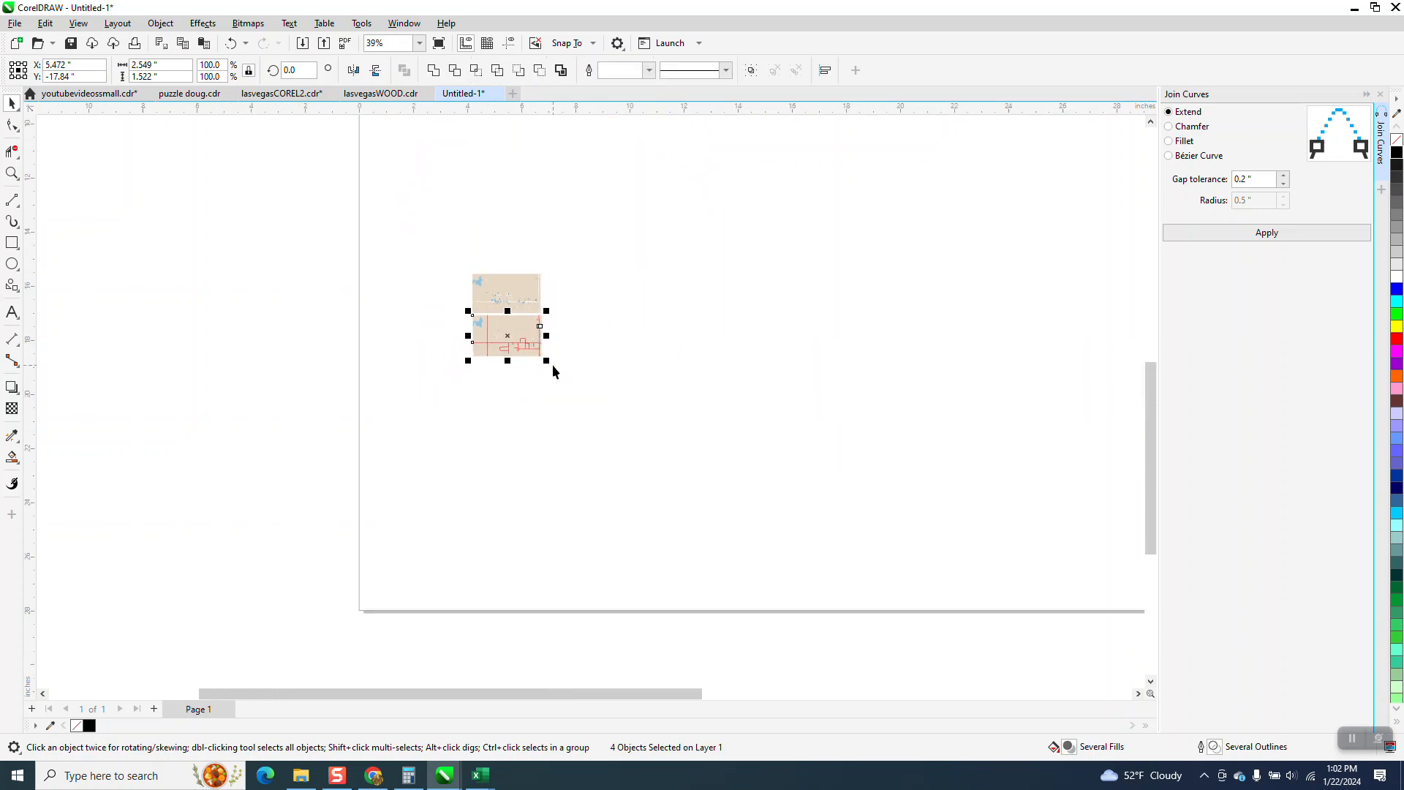
{"action": "left_click_drag", "start_coordinate": [546, 361], "coordinate": [1130, 577]}
- Move the small original screenshot up and to the left, and shift the enlarged traced map up onto the page
{"action": "left_click_drag", "start_coordinate": [399, 301], "coordinate": [357, 183]}
{"action": "left_click_drag", "start_coordinate": [333, 287], "coordinate": [915, 627]}
{"action": "left_click_drag", "start_coordinate": [827, 311], "coordinate": [1126, 188]}
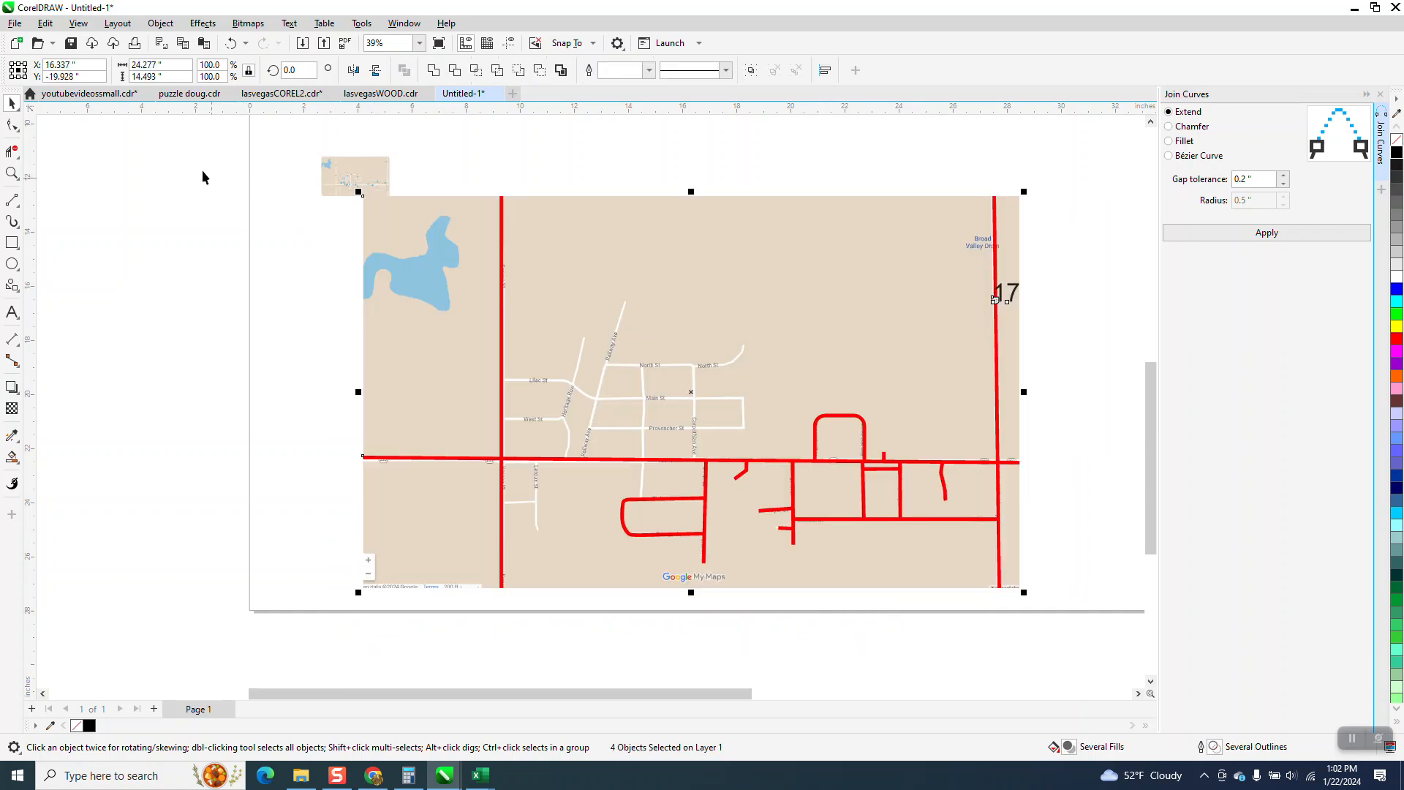
- Shift only the enlarged map bitmap 0.3 inch right to uncover the street names beneath the red lines
{"action": "left_click", "coordinate": [11, 173]}
{"action": "left_click_drag", "start_coordinate": [792, 403], "coordinate": [970, 516]}
{"action": "scroll", "coordinate": [570, 468], "scroll_direction": "down", "scroll_amount": 2}
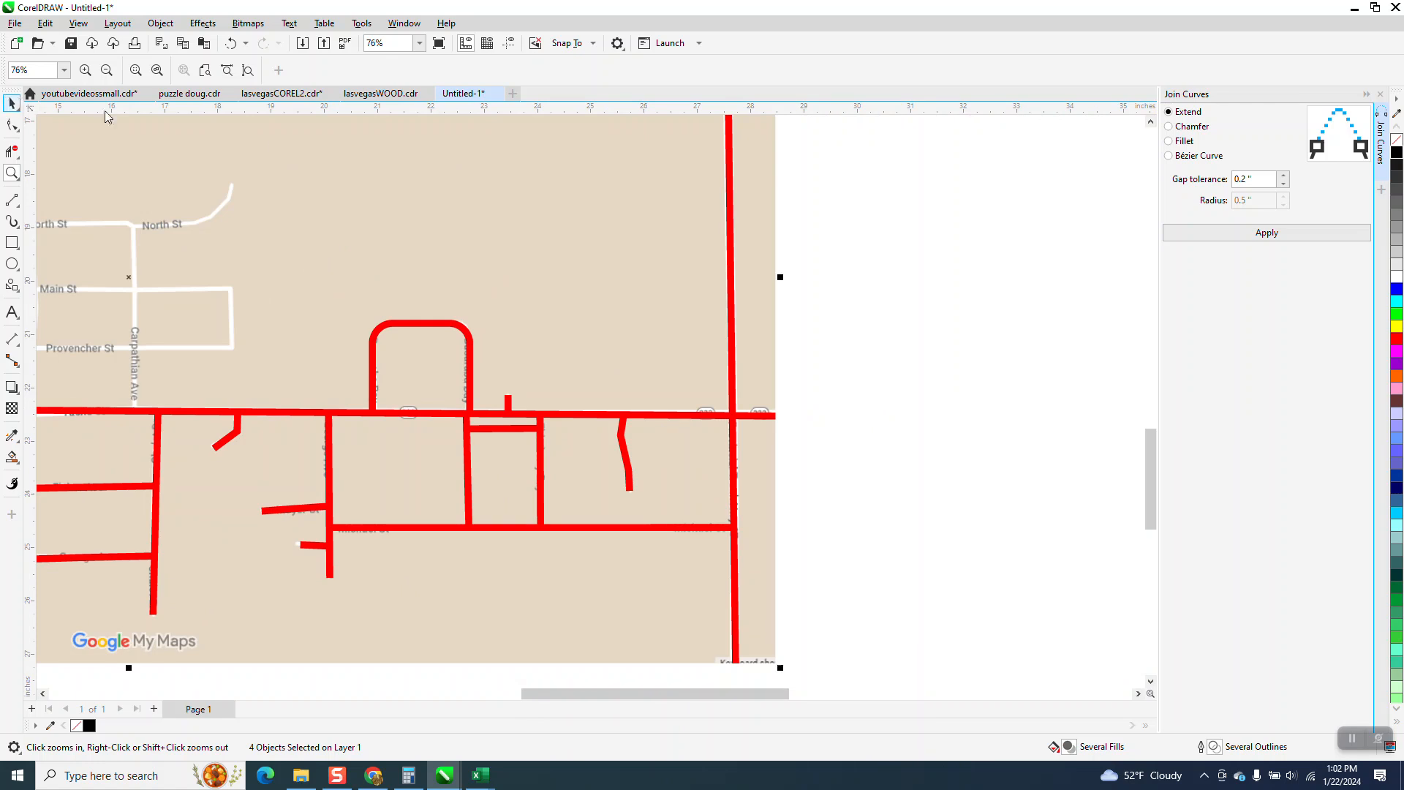
{"action": "left_click", "coordinate": [858, 231]}
{"action": "left_click", "coordinate": [770, 255]}
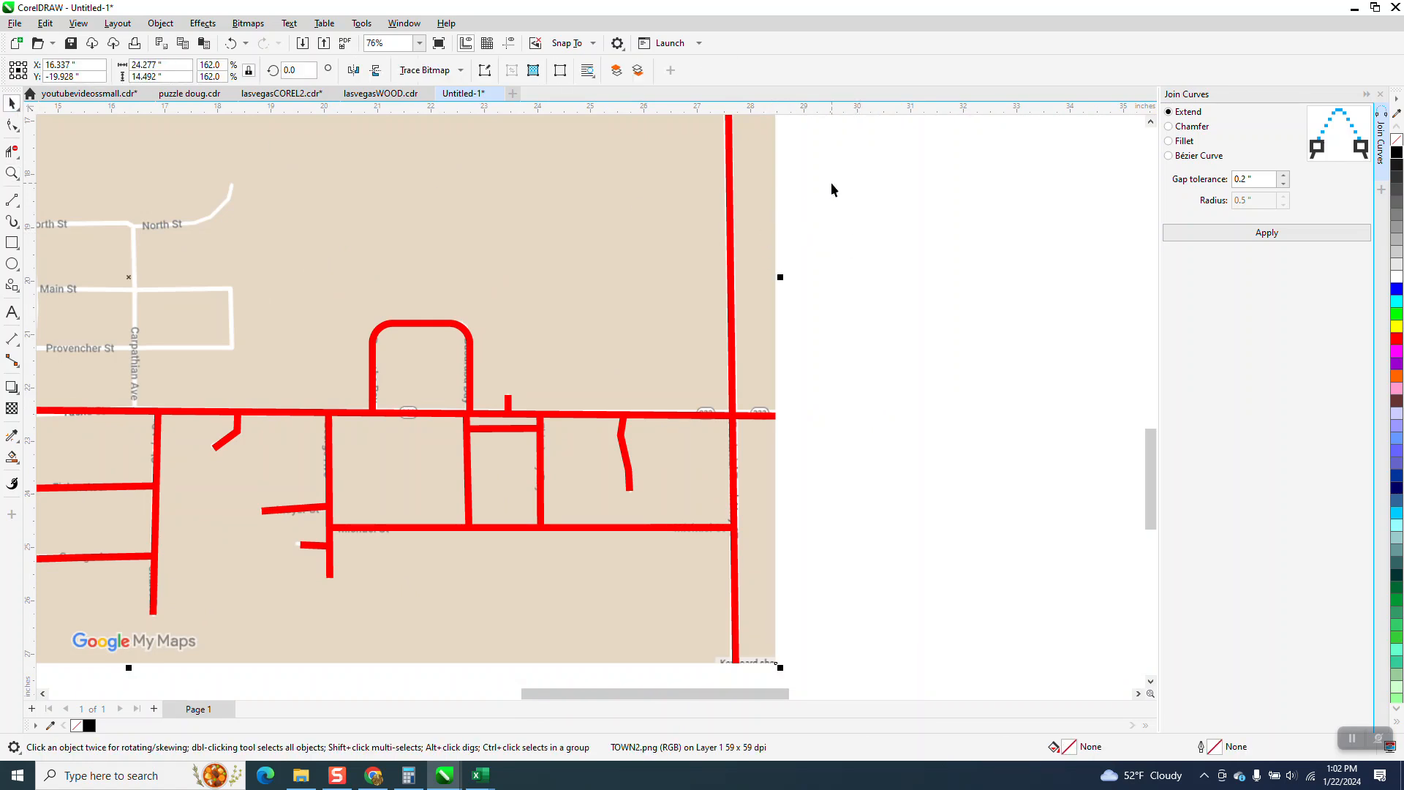
{"action": "key", "text": "Right"}
{"action": "key", "text": "Right"}
{"action": "key", "text": "Right"}
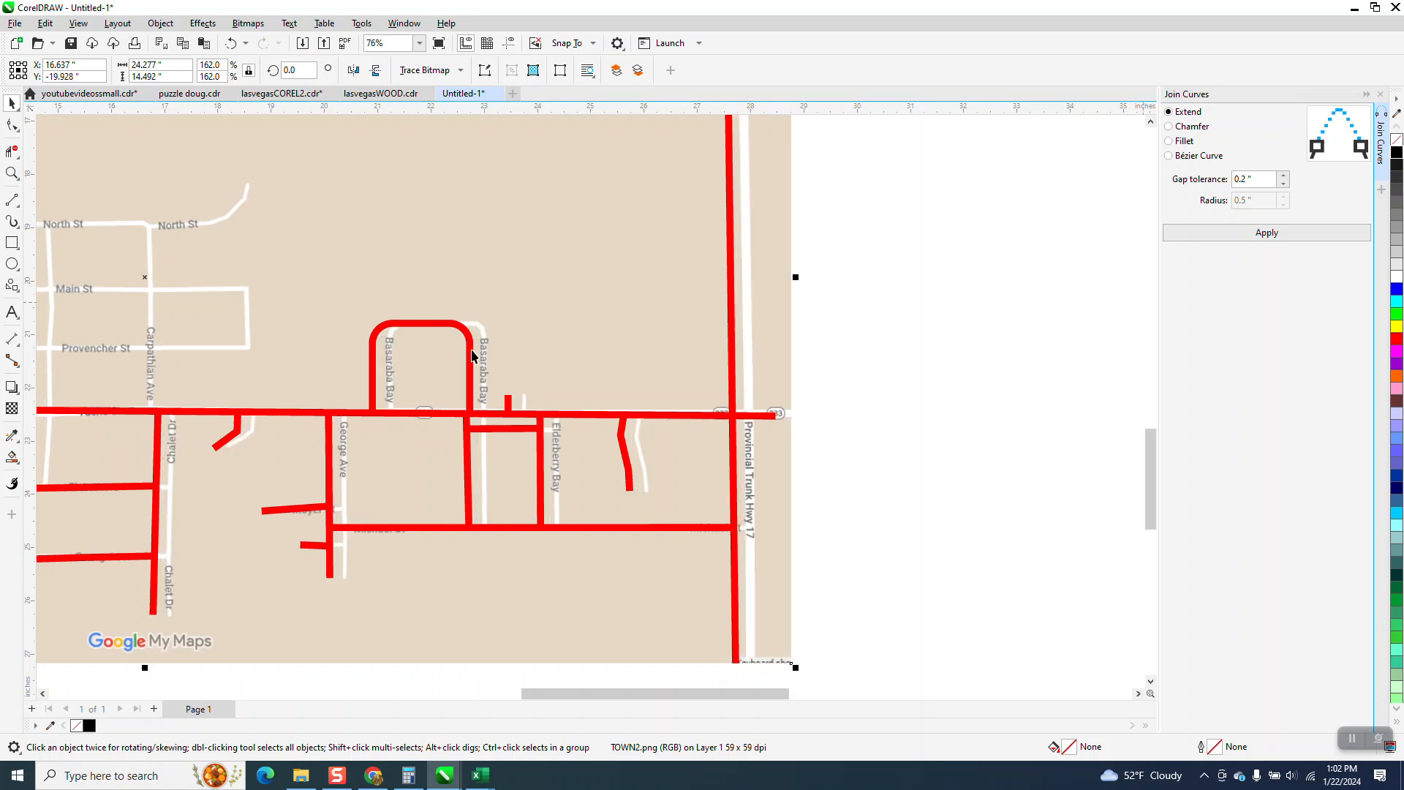
- Place an artistic text insertion point just right of the eastern Basaraba Bay street name
{"action": "left_click", "coordinate": [12, 173]}
{"action": "left_click_drag", "start_coordinate": [436, 305], "coordinate": [567, 449]}
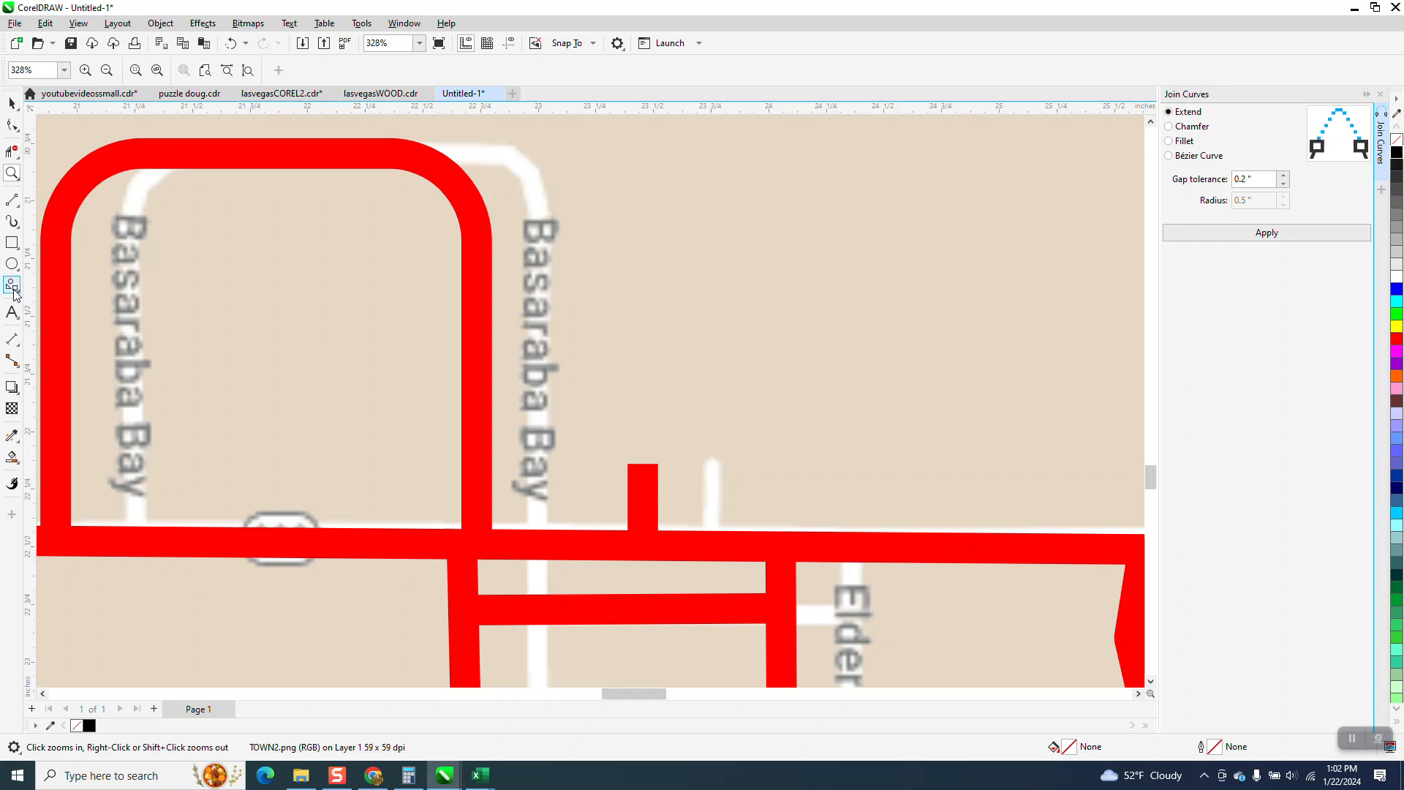
{"action": "left_click", "coordinate": [13, 313]}
{"action": "left_click", "coordinate": [585, 359]}
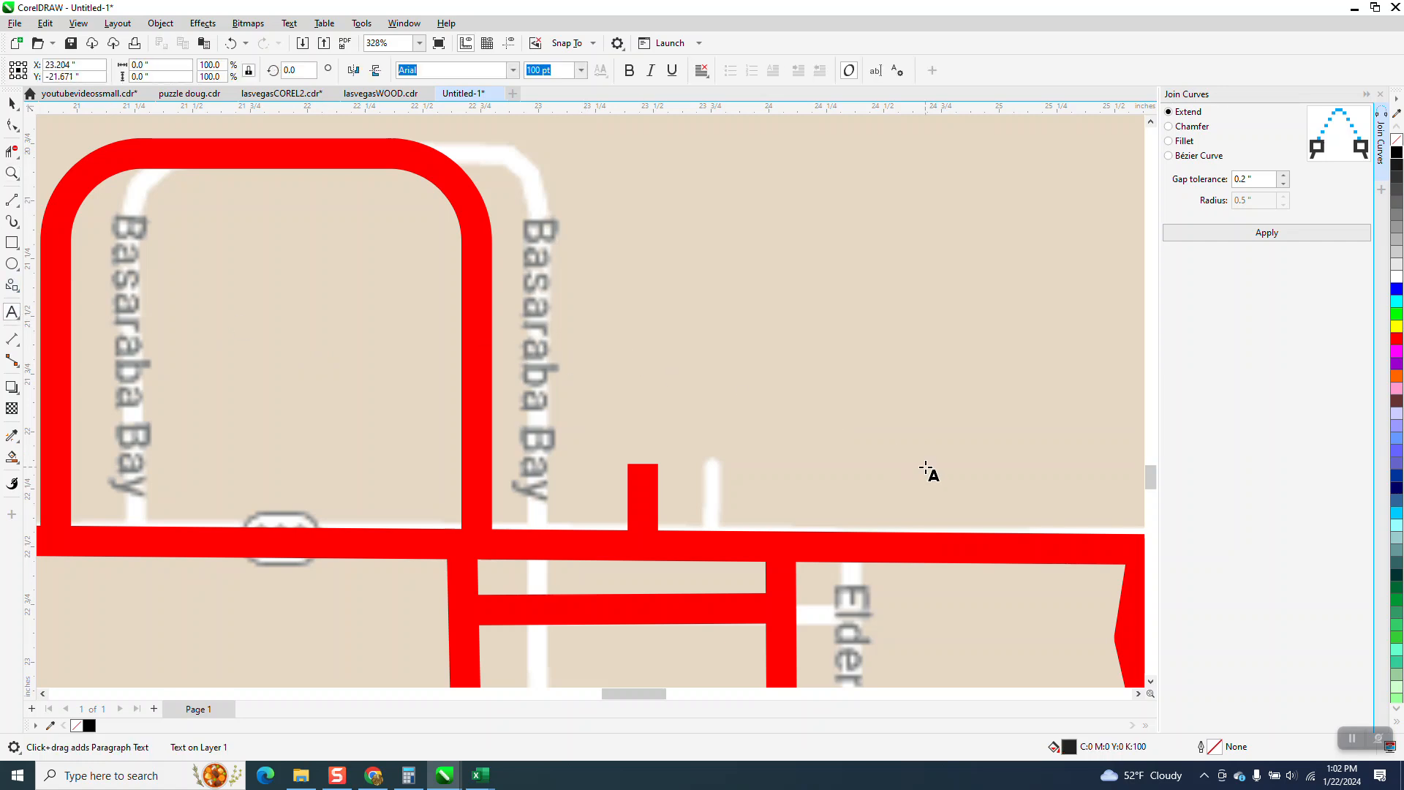
{"action": "type", "text": "bASA"}
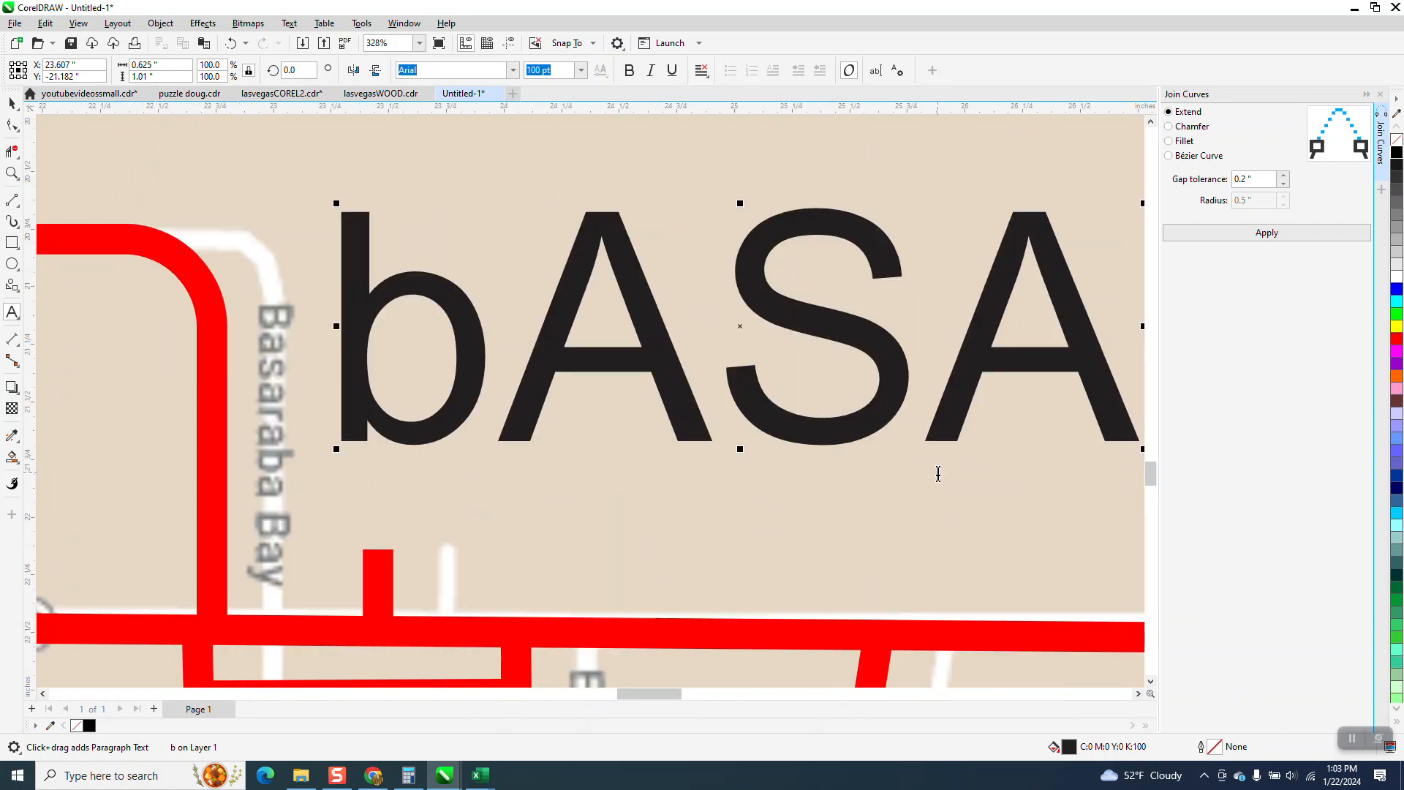
{"action": "type", "text": "RBA"}
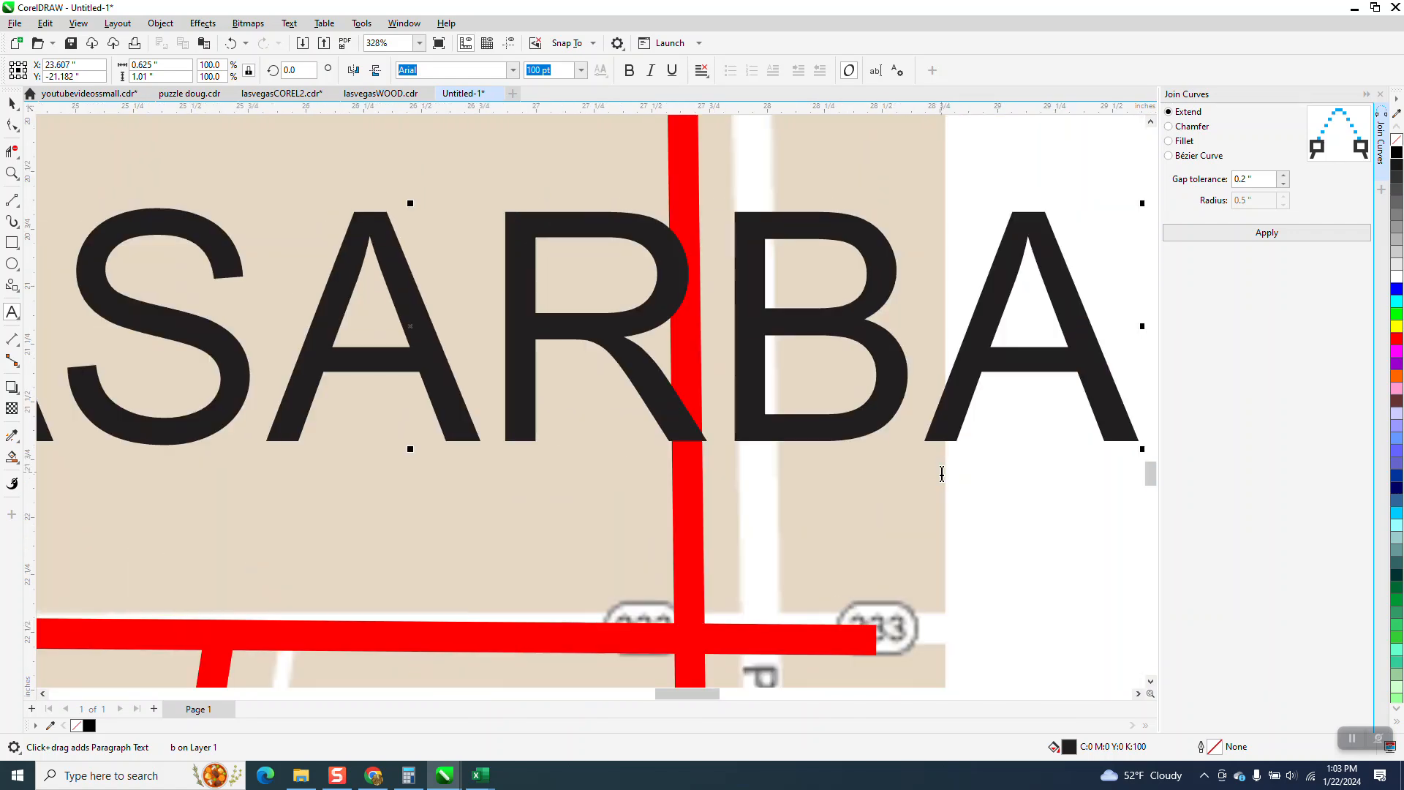
{"action": "key", "text": "BackSpace"}
{"action": "key", "text": "BackSpace"}
{"action": "key", "text": "BackSpace"}
{"action": "key", "text": "BackSpace"}
{"action": "key", "text": "BackSpace"}
{"action": "key", "text": "BackSpace"}
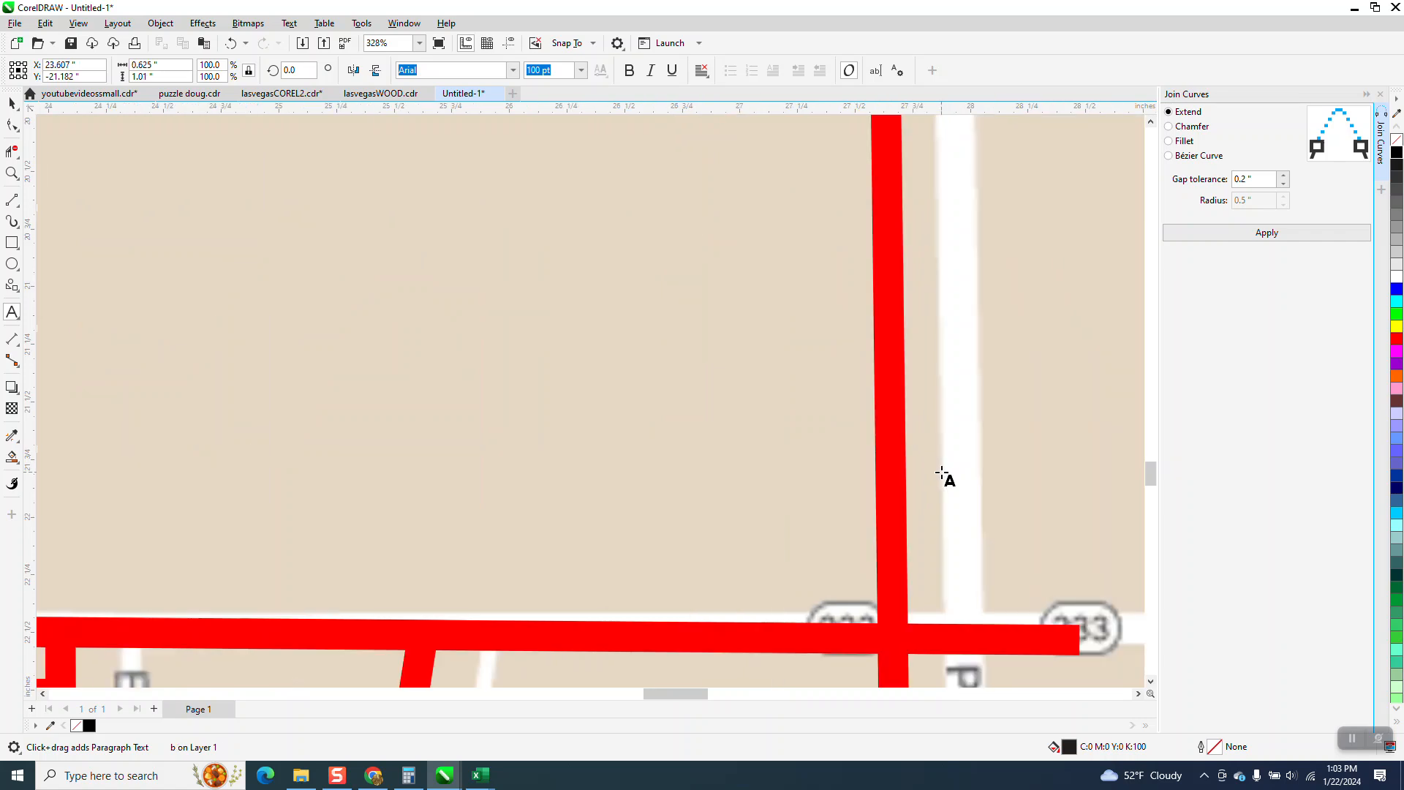
{"action": "scroll", "coordinate": [769, 471], "scroll_direction": "down", "scroll_amount": 3}
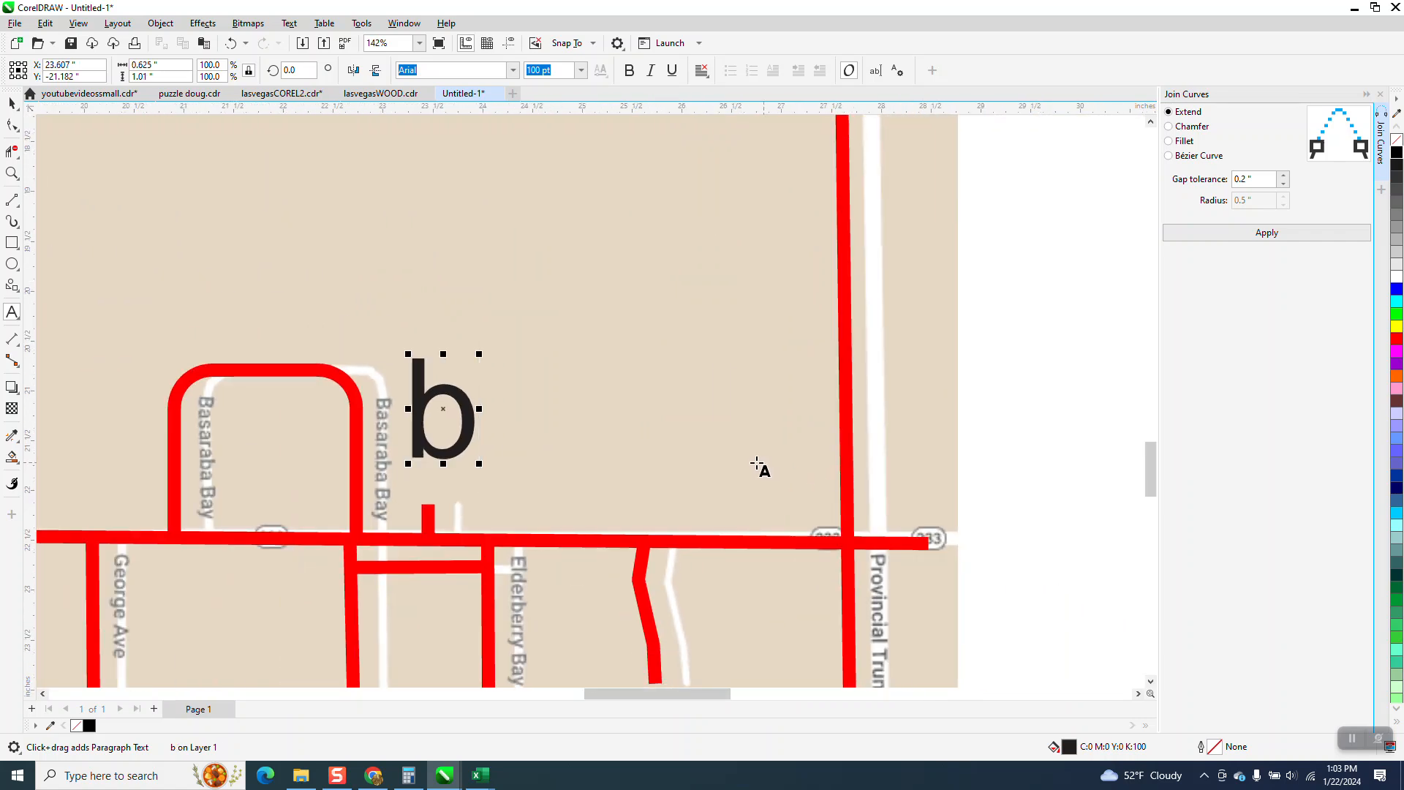
{"action": "key", "text": "BackSpace"}
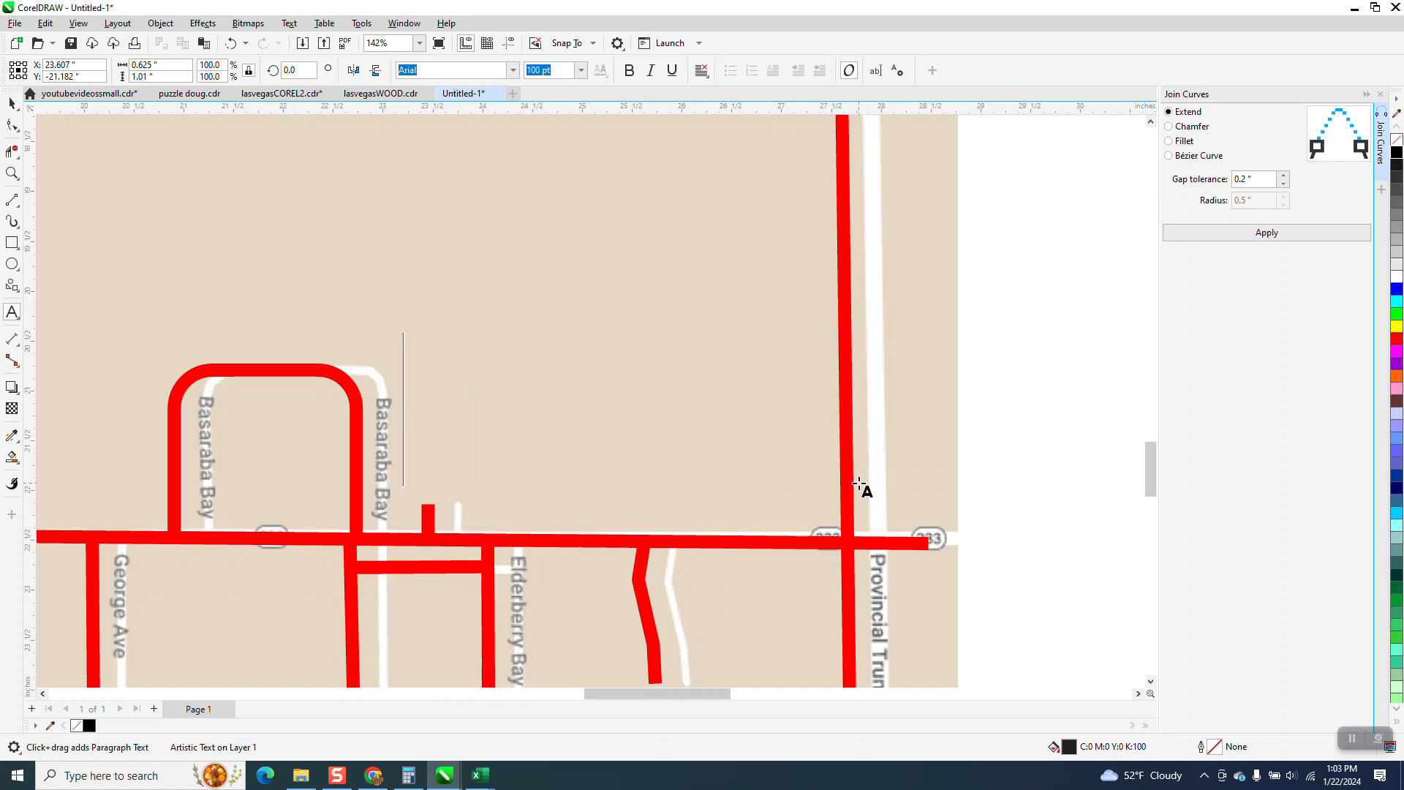
- Enter the street label "Basaraba Bay" as artistic text in 100 pt Arial
{"action": "type", "text": "Ba"}
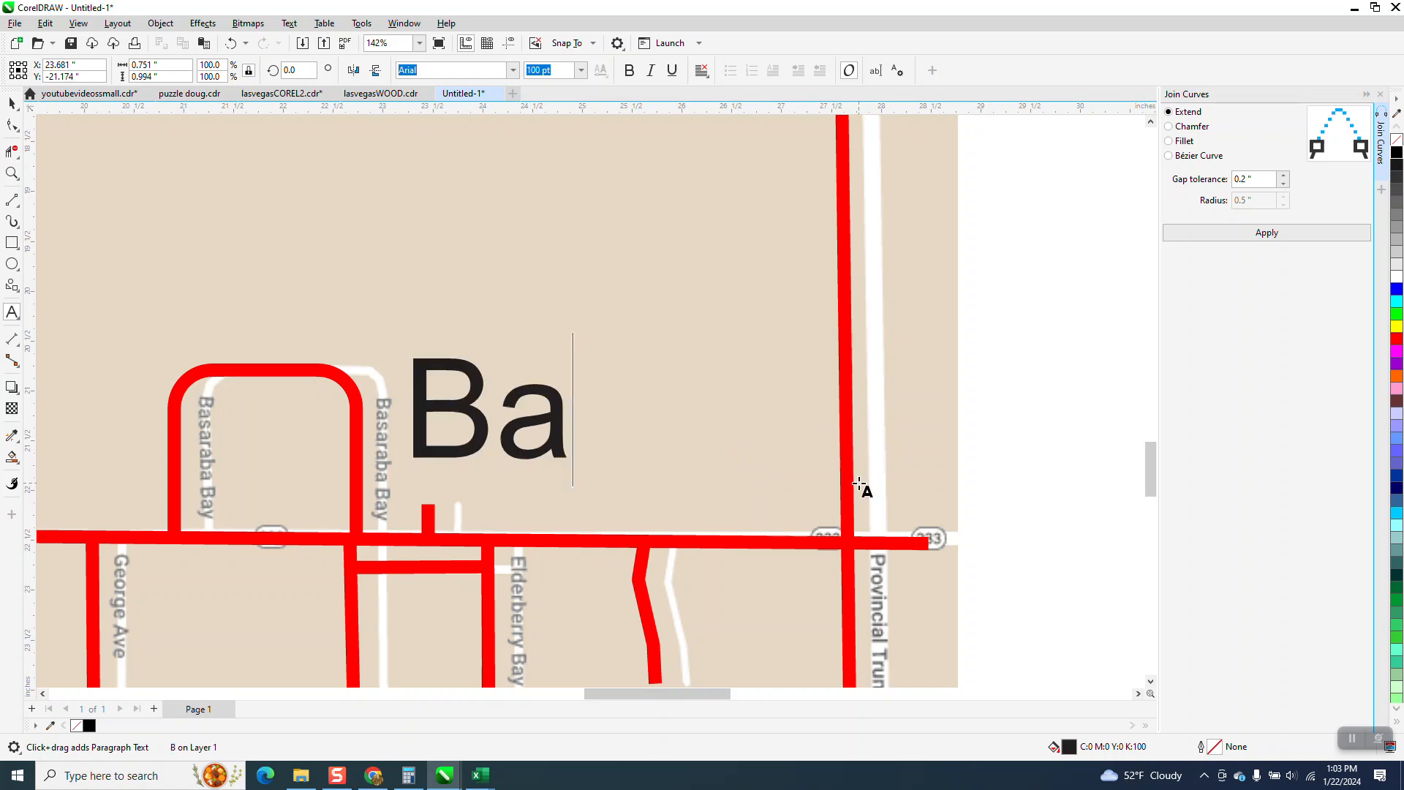
{"action": "type", "text": "sar"}
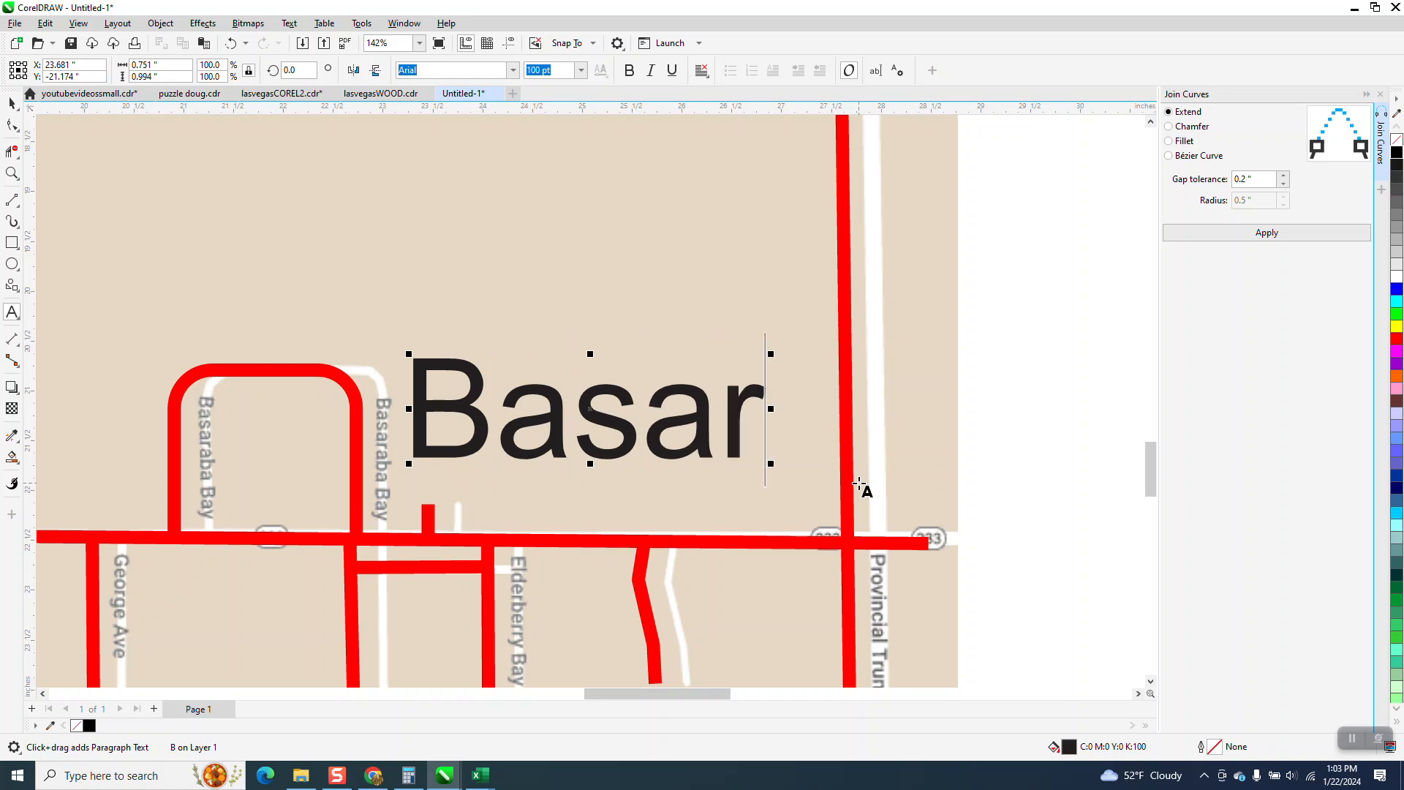
{"action": "type", "text": "ab"}
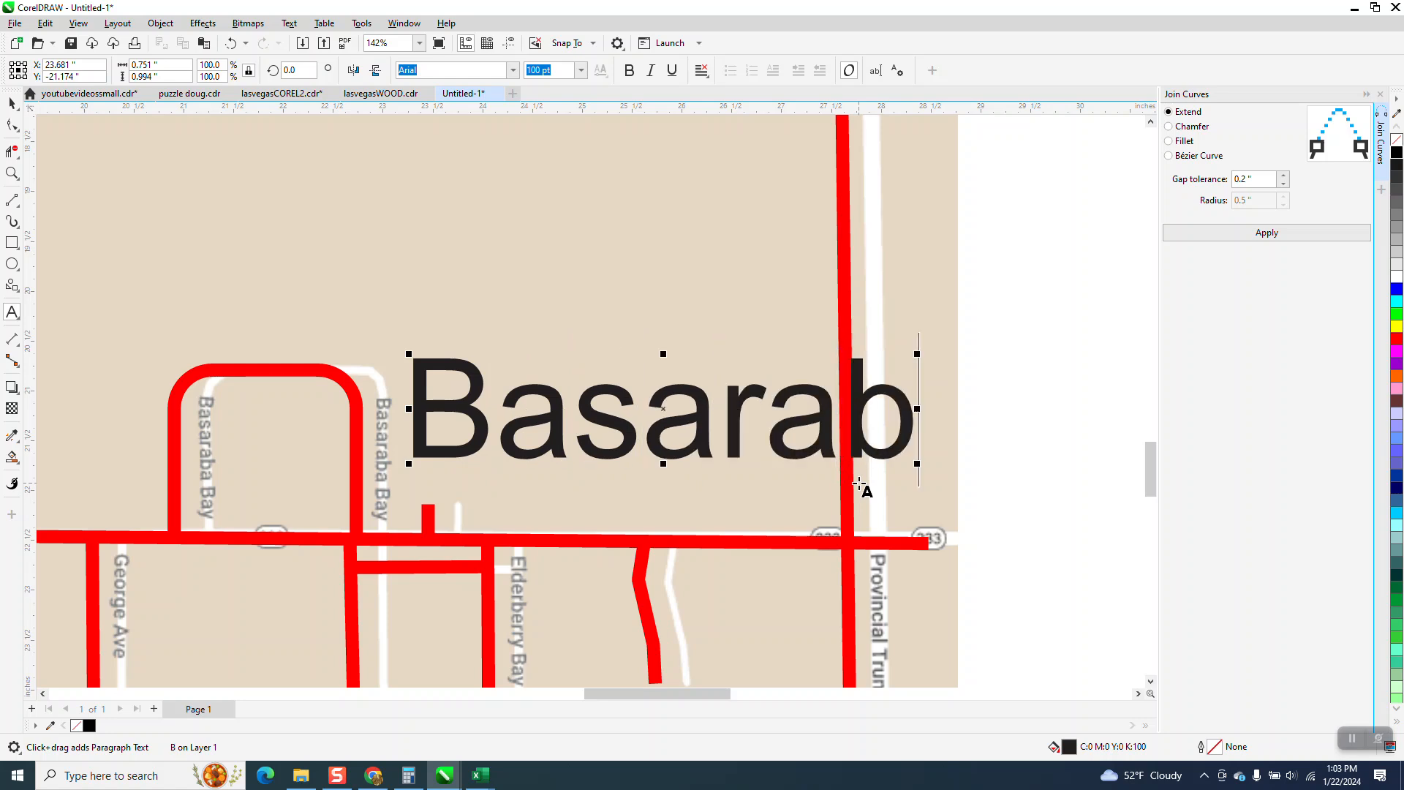
{"action": "type", "text": "a"}
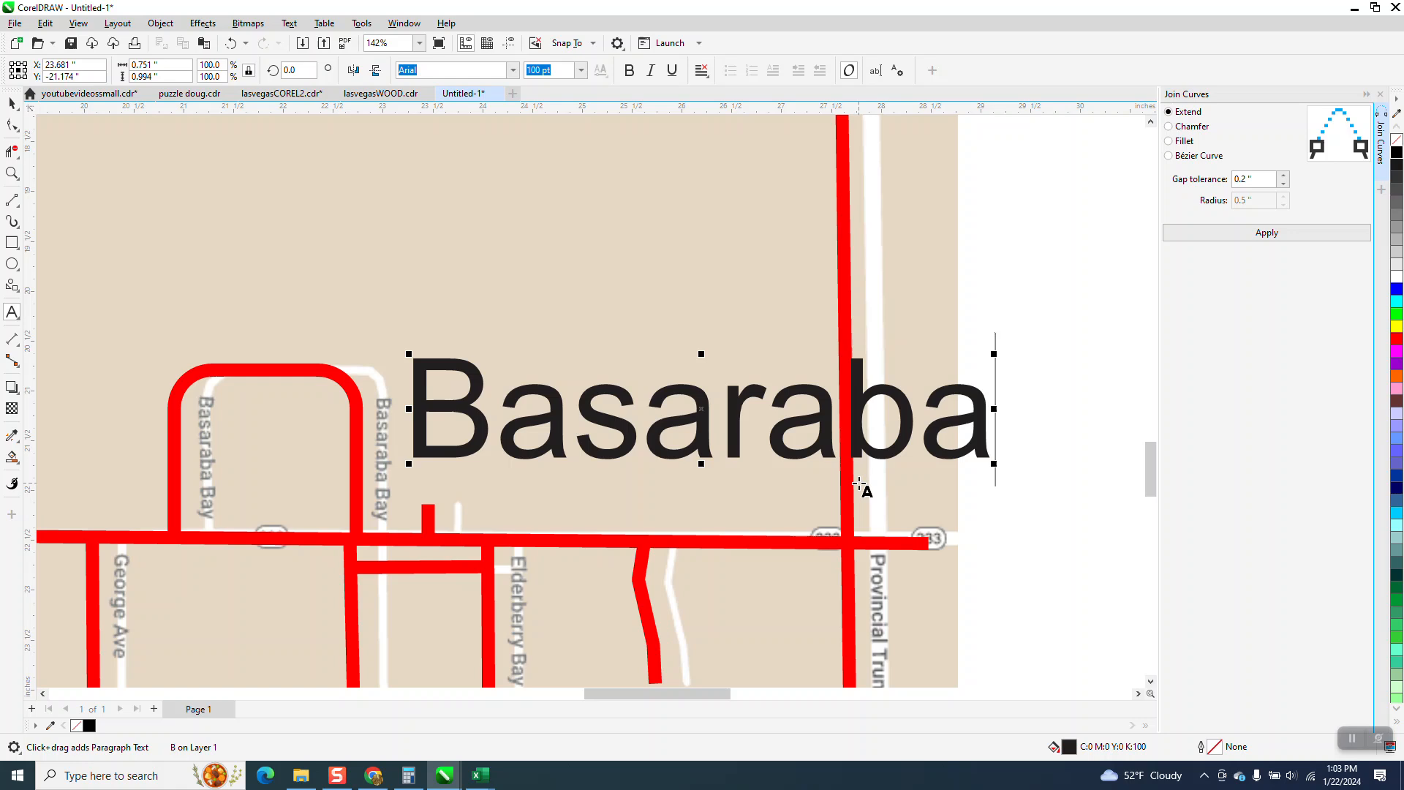
{"action": "type", "text": " Bay"}
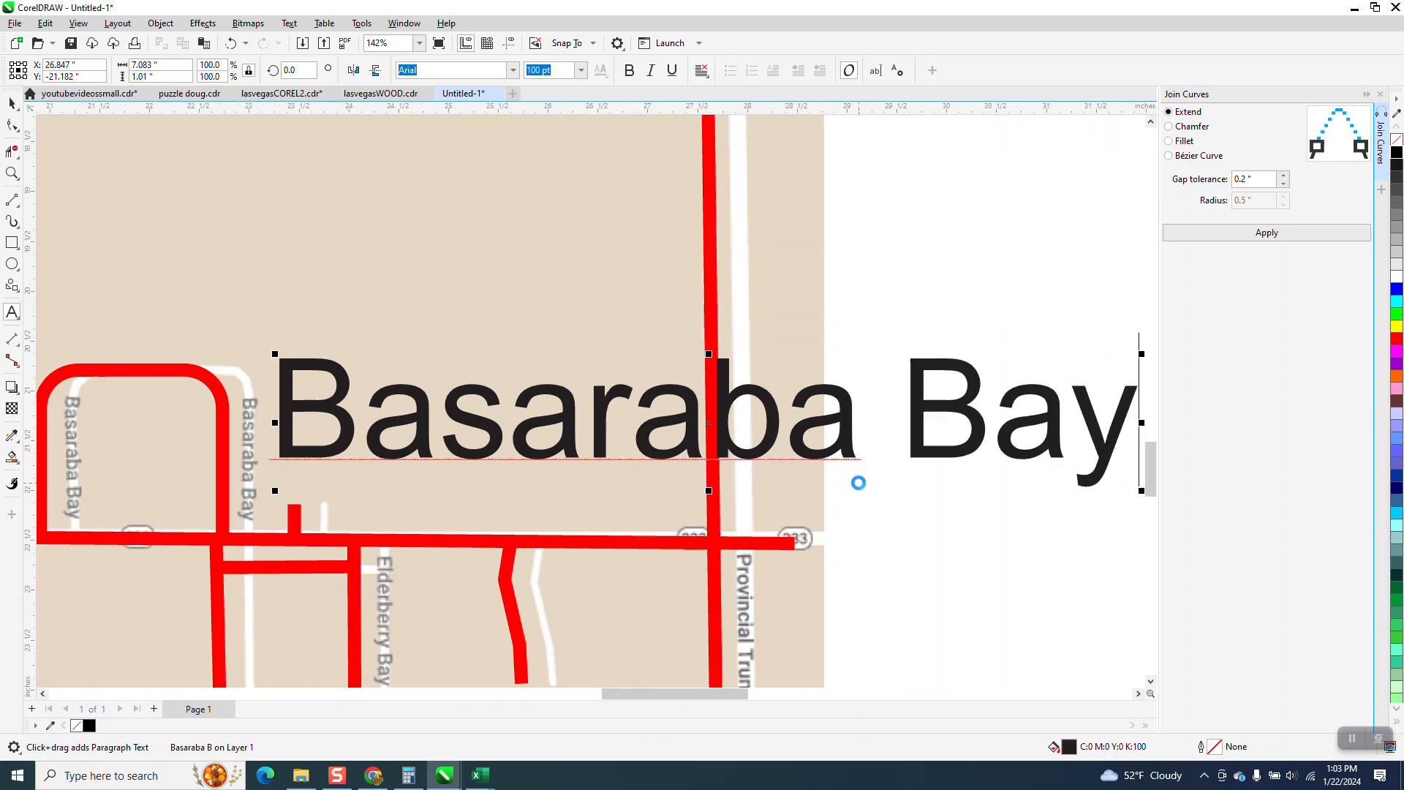
- Scale the Basaraba Bay text down proportionally to about 1.78 inches wide
{"action": "left_click", "coordinate": [13, 101]}
{"action": "left_click", "coordinate": [729, 399]}
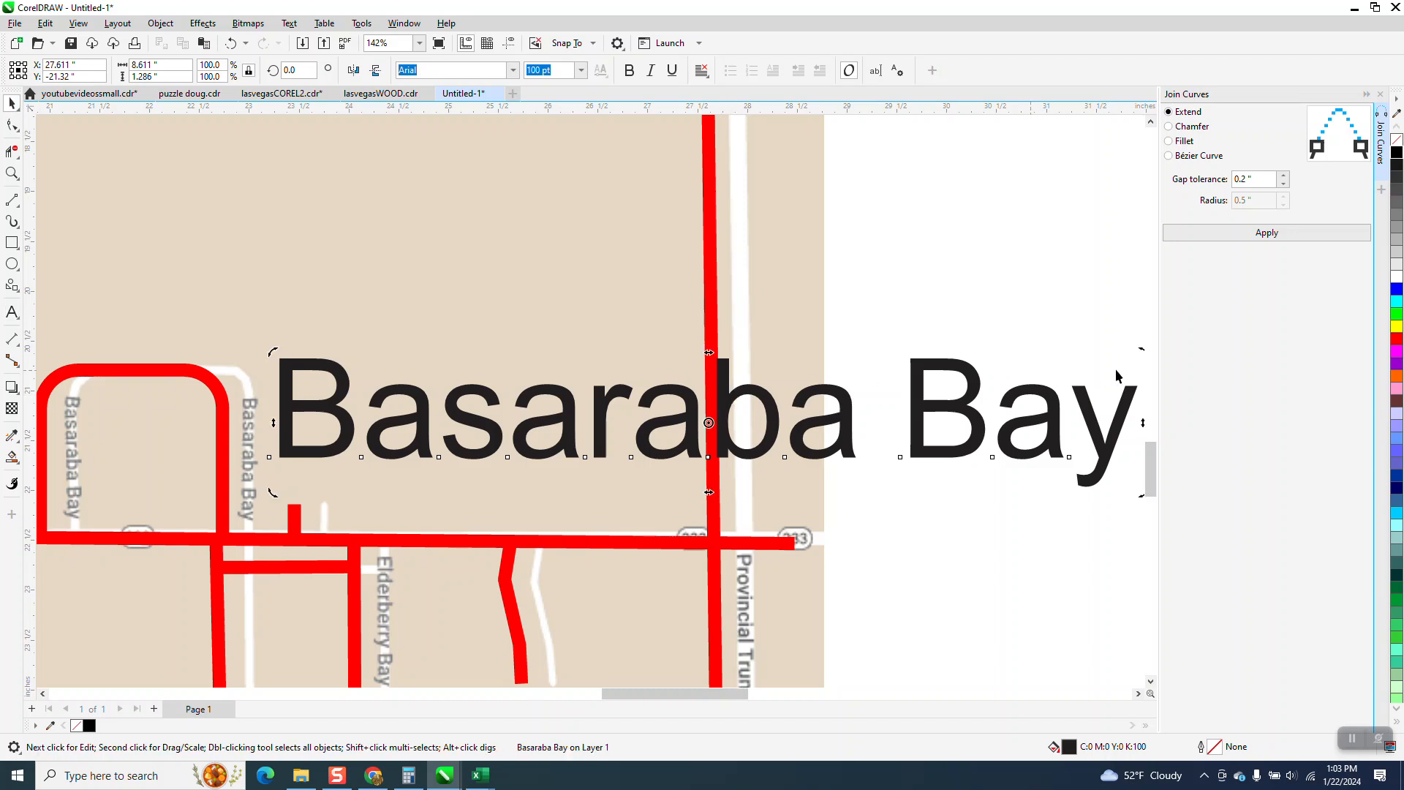
{"action": "left_click", "coordinate": [1121, 397]}
{"action": "left_click_drag", "start_coordinate": [1143, 349], "coordinate": [457, 345]}
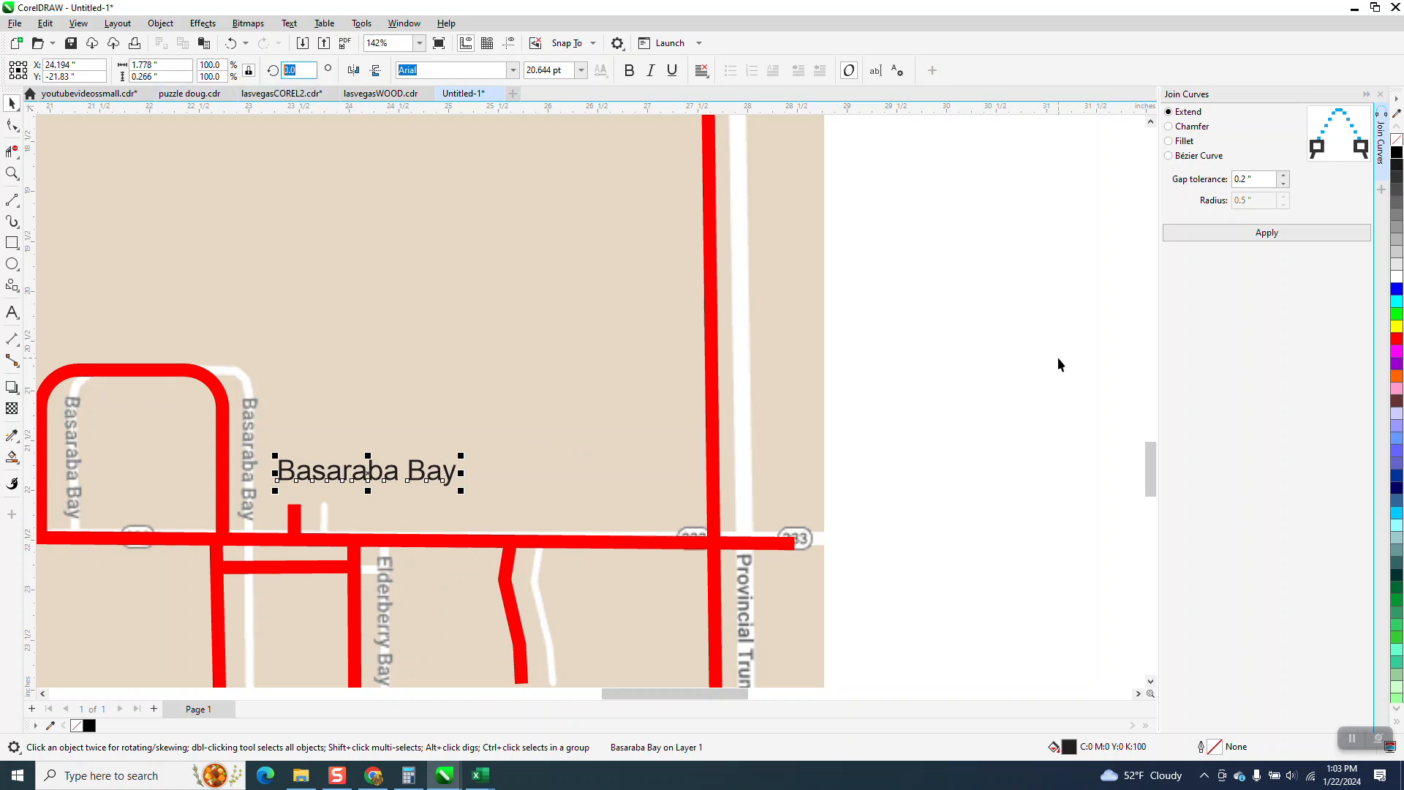
- Rotate the Basaraba Bay text to 270 degrees and fit it over the eastern printed street name at about 1.18 inches long
{"action": "key", "text": "Return"}
{"action": "left_click", "coordinate": [298, 70]}
{"action": "type", "text": "7"}
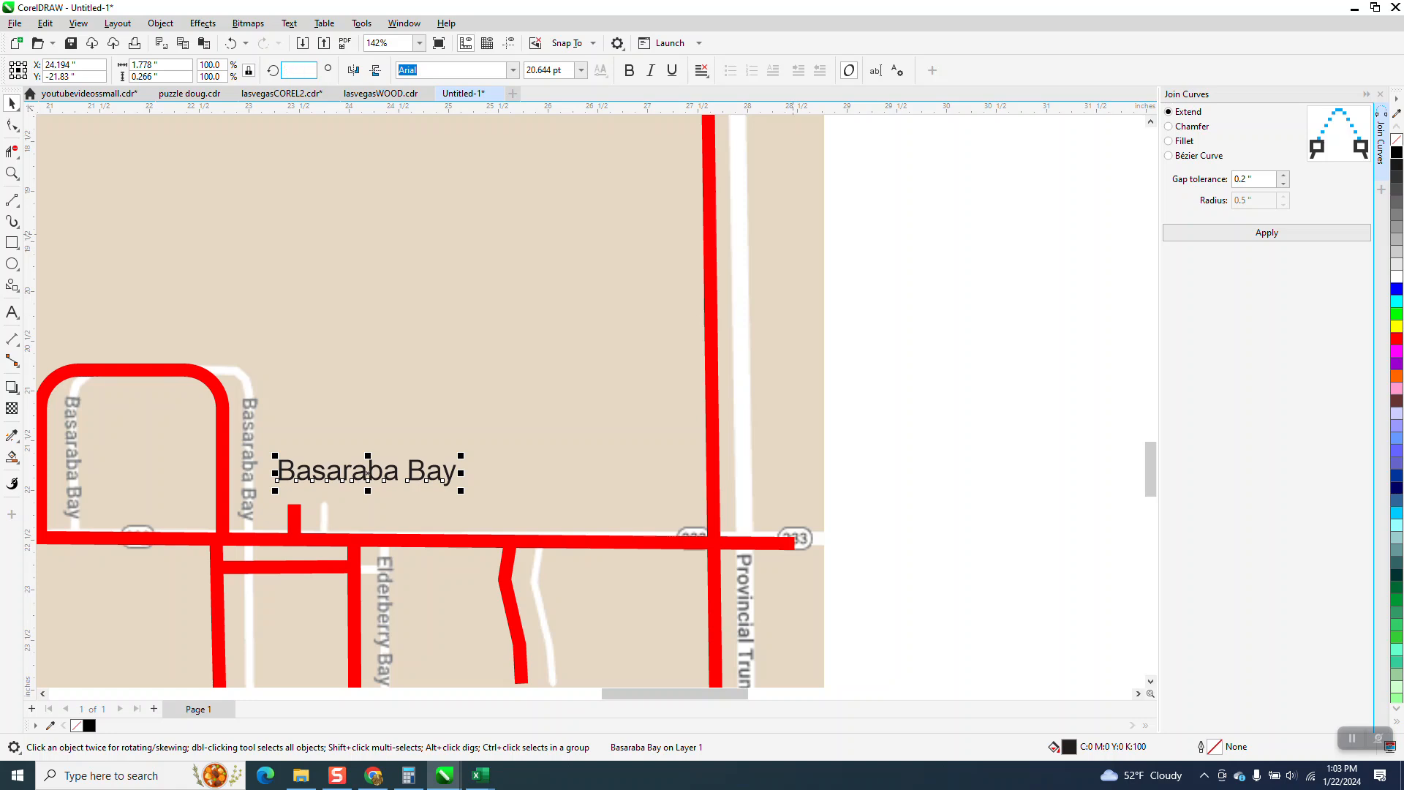
{"action": "type", "text": "0"}
{"action": "key", "text": "Return"}
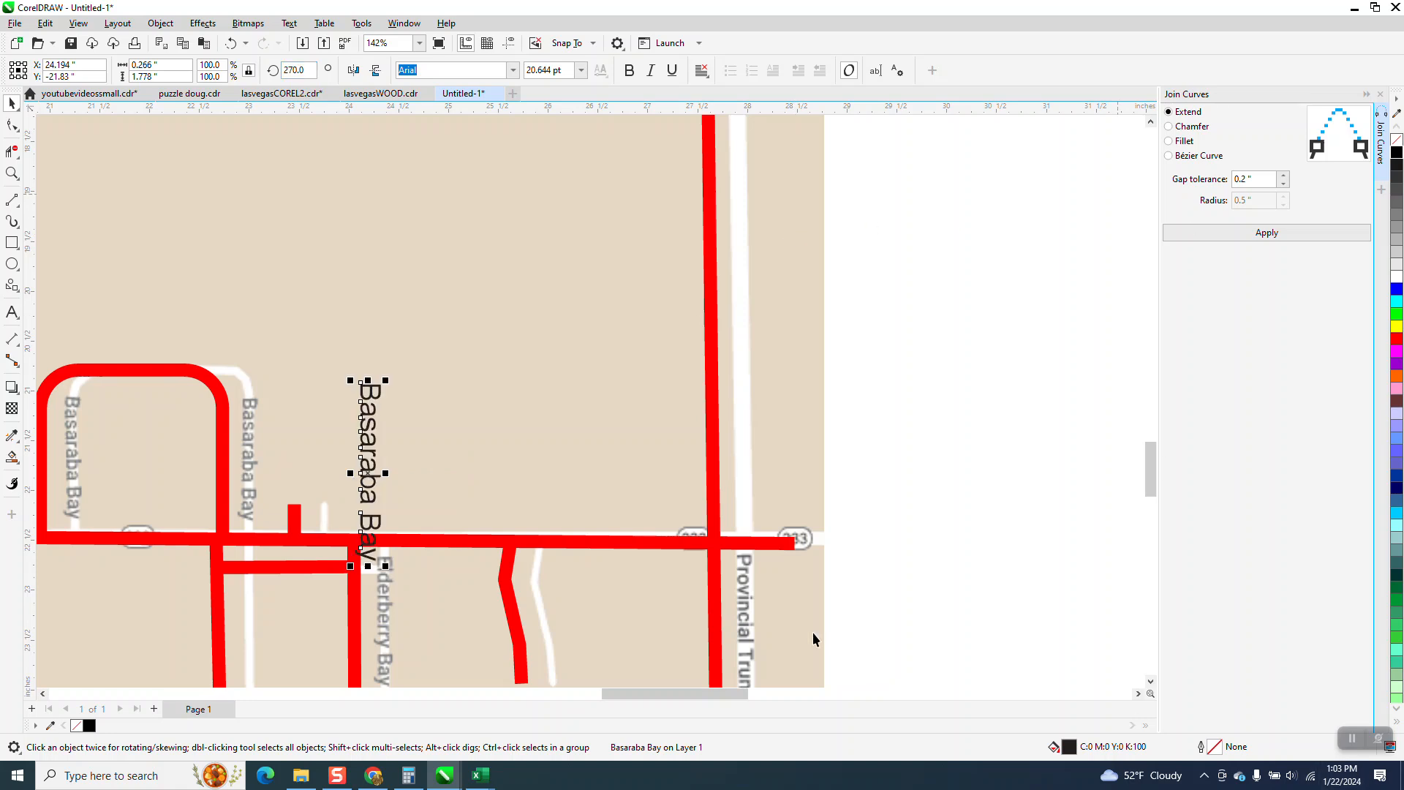
{"action": "left_click_drag", "start_coordinate": [386, 380], "coordinate": [260, 453]}
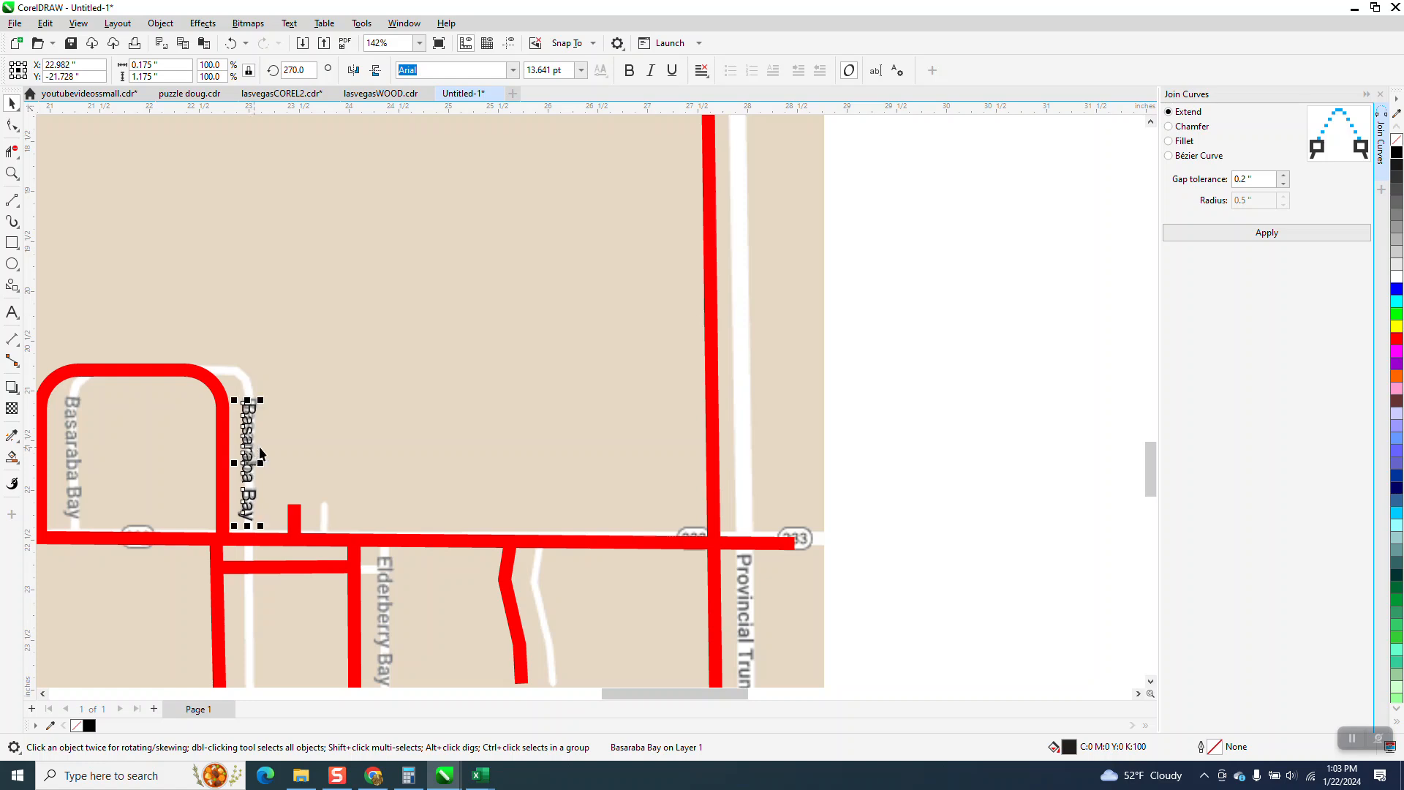
- Shift the map bitmap 0.3 inch left, back under the red street lines
{"action": "scroll", "coordinate": [653, 524], "scroll_direction": "down", "scroll_amount": 1}
{"action": "left_click", "coordinate": [788, 468]}
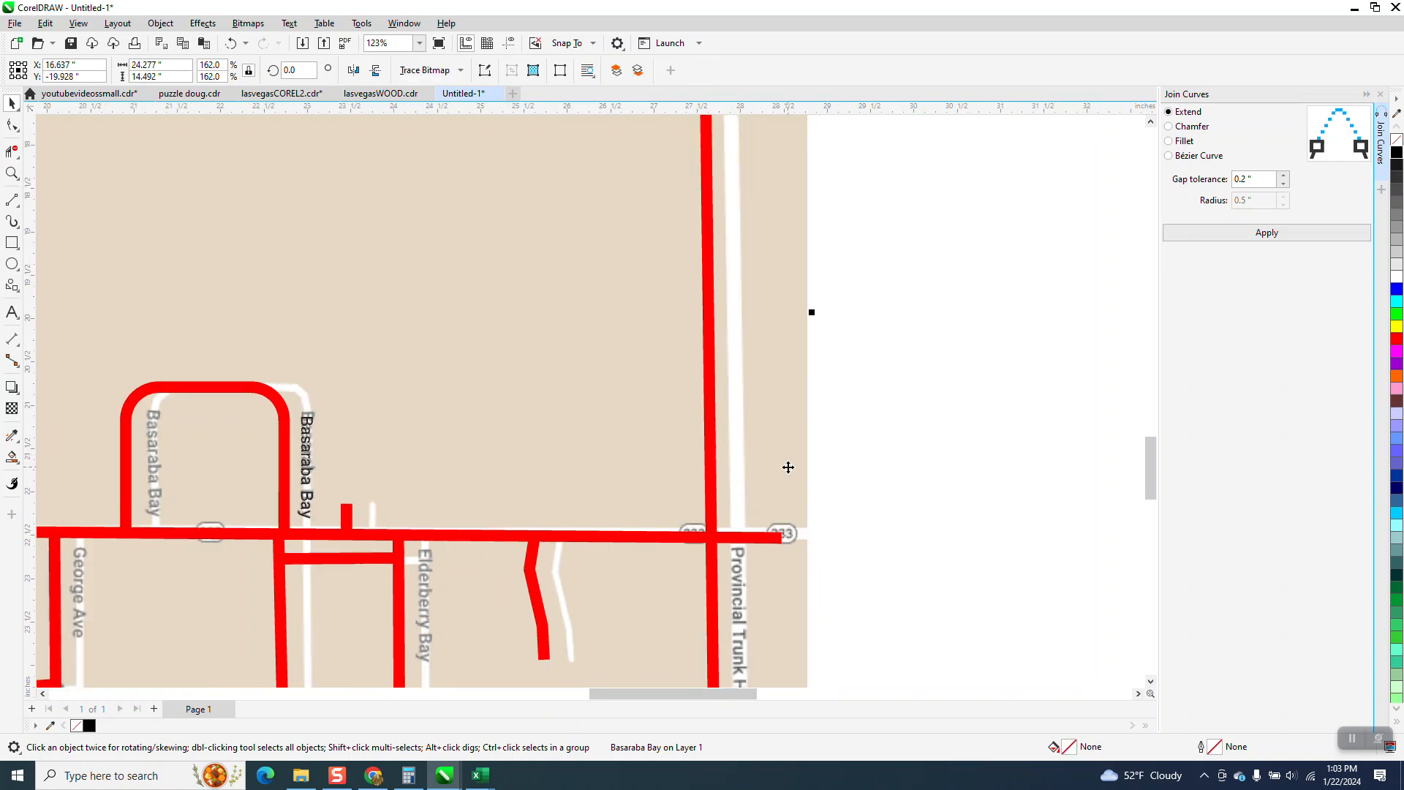
{"action": "key", "text": "Left"}
{"action": "key", "text": "Left"}
{"action": "key", "text": "Left"}
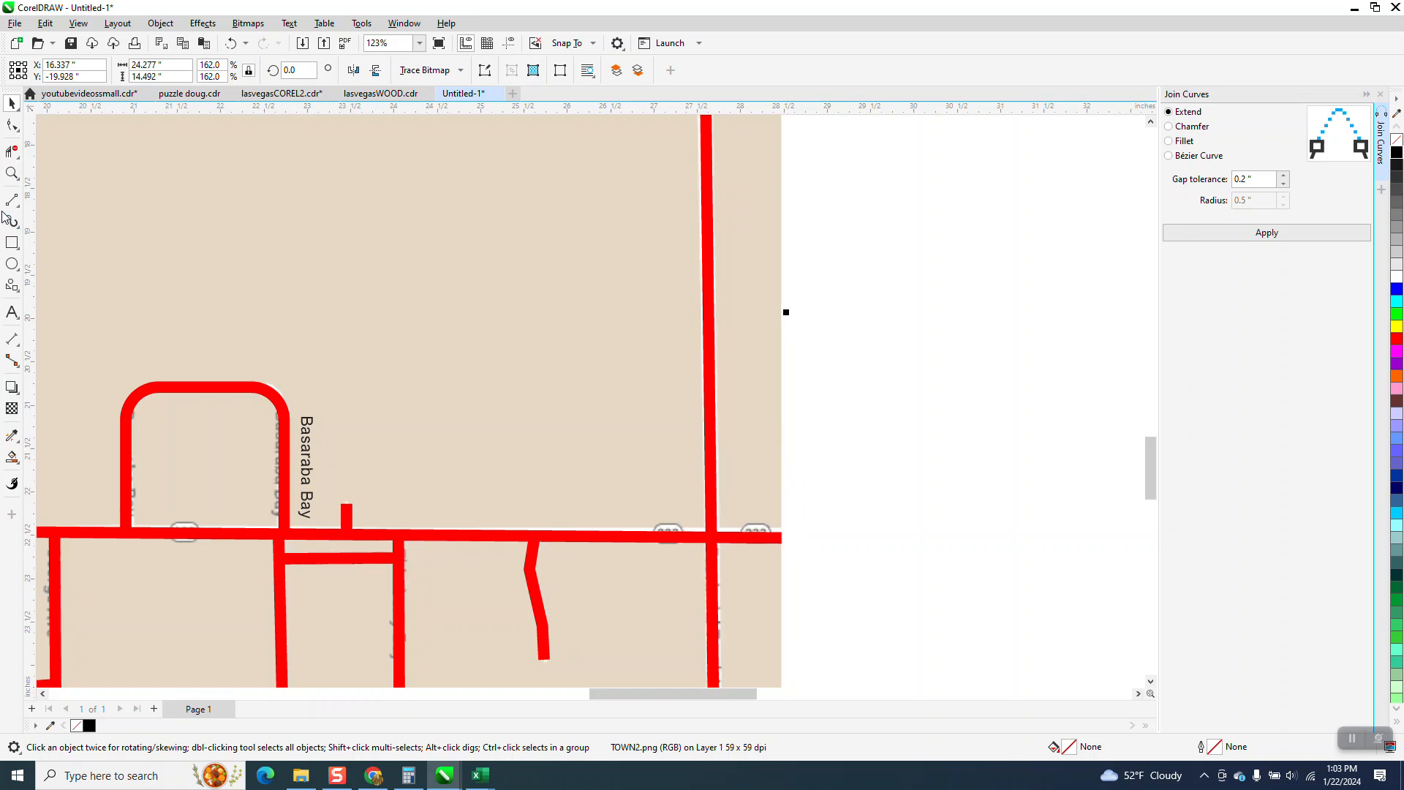
- Set the outline width of the highway 17 shield on the eastern vertical road to 2.0 pt
{"action": "scroll", "coordinate": [691, 494], "scroll_direction": "down", "scroll_amount": 4}
{"action": "scroll", "coordinate": [752, 510], "scroll_direction": "down", "scroll_amount": 1}
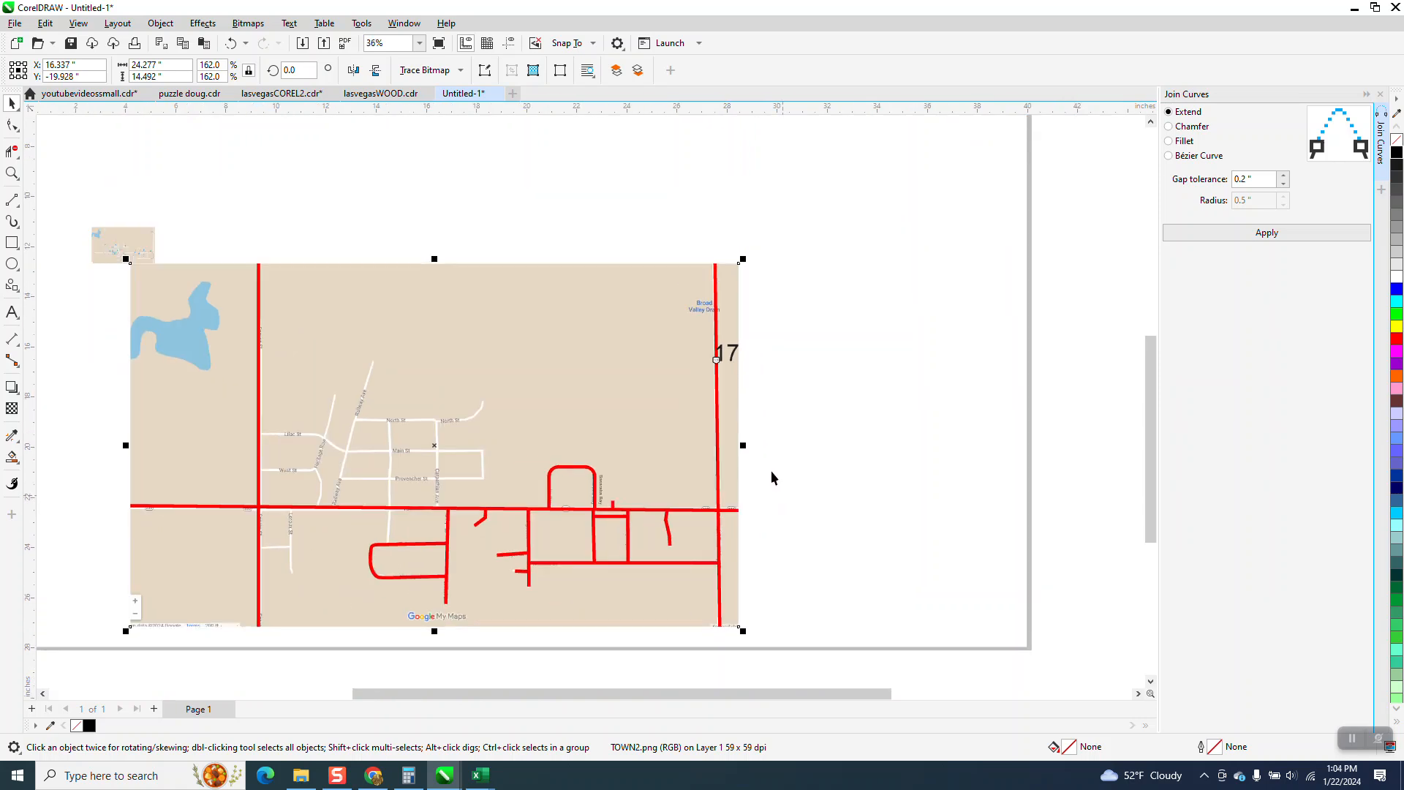
{"action": "left_click", "coordinate": [12, 173]}
{"action": "left_click_drag", "start_coordinate": [680, 329], "coordinate": [802, 403]}
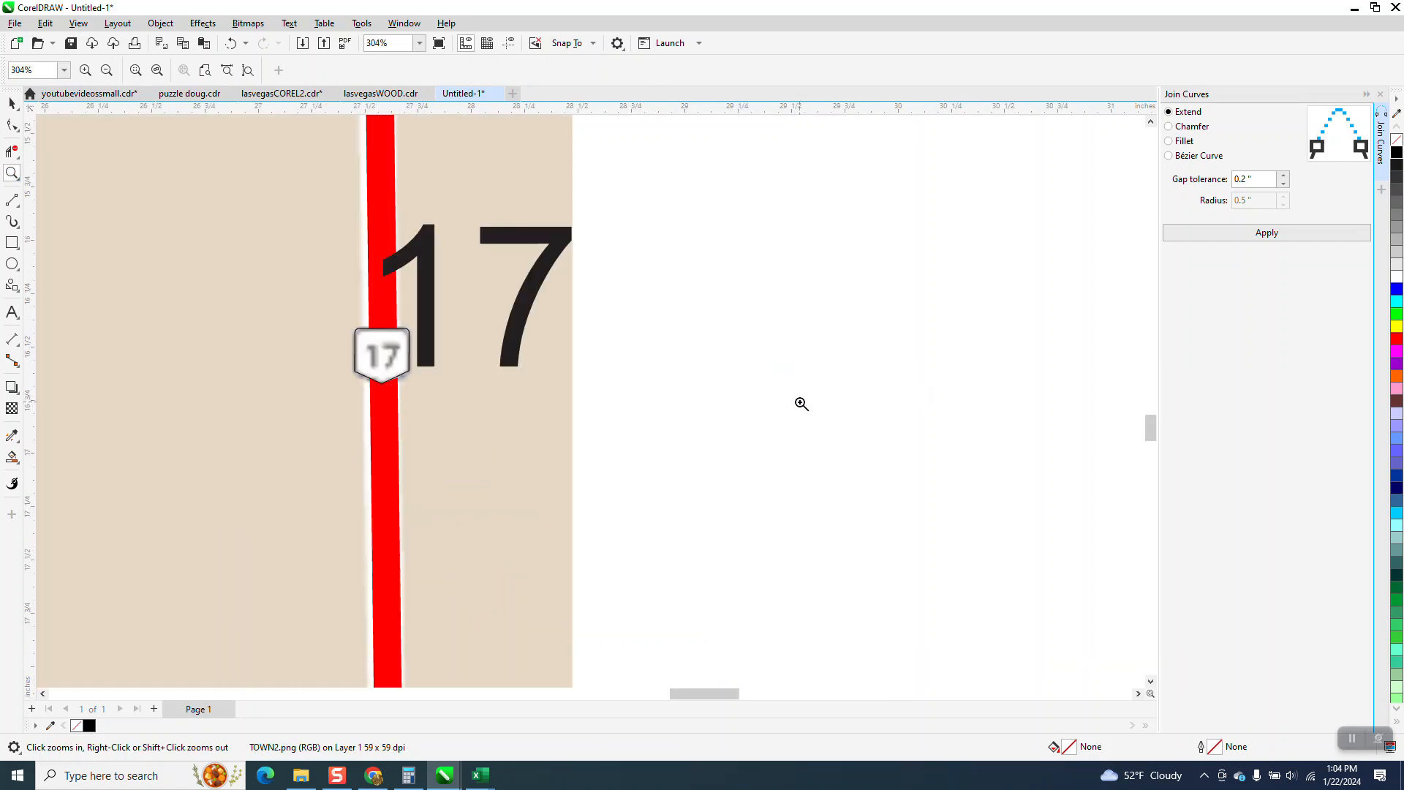
{"action": "left_click", "coordinate": [10, 105]}
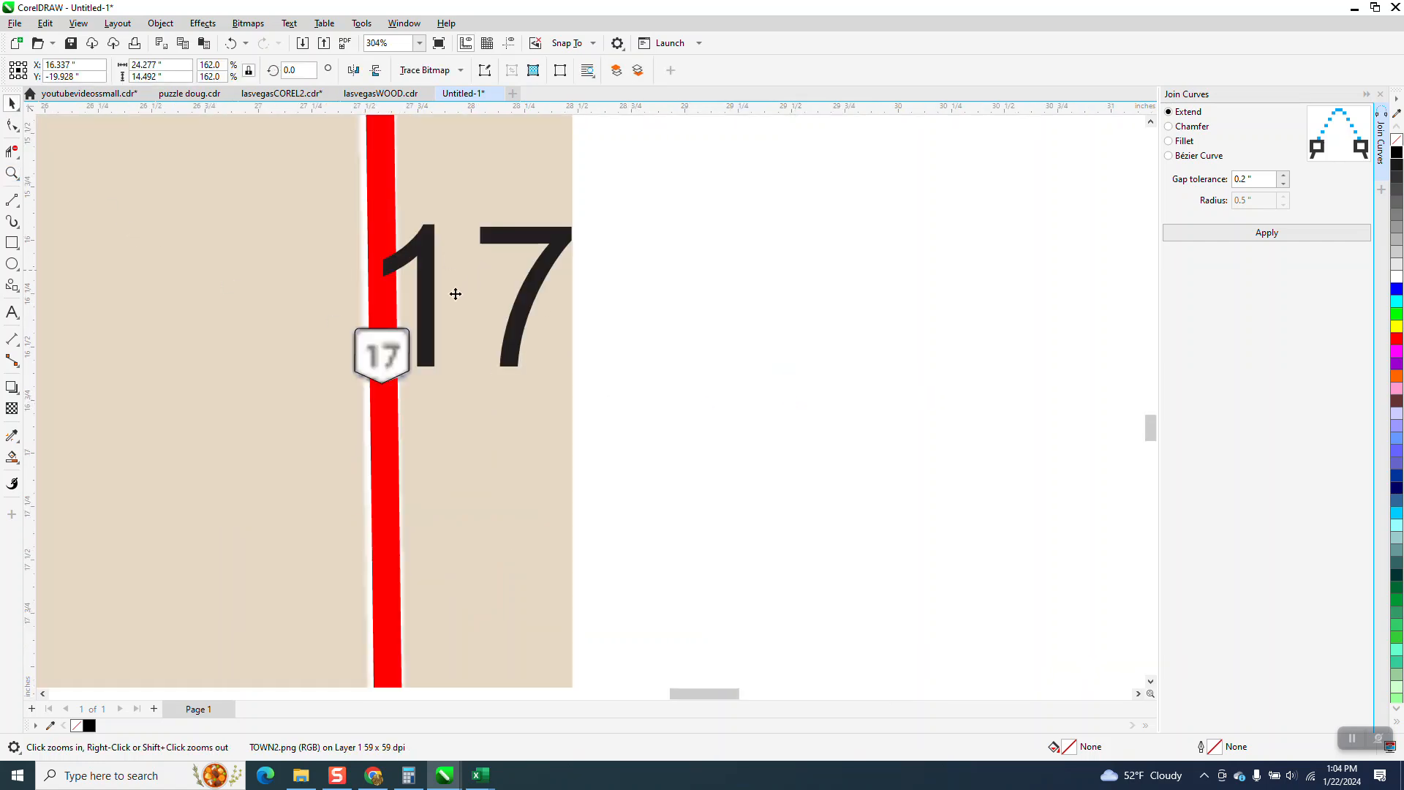
{"action": "left_click", "coordinate": [405, 331]}
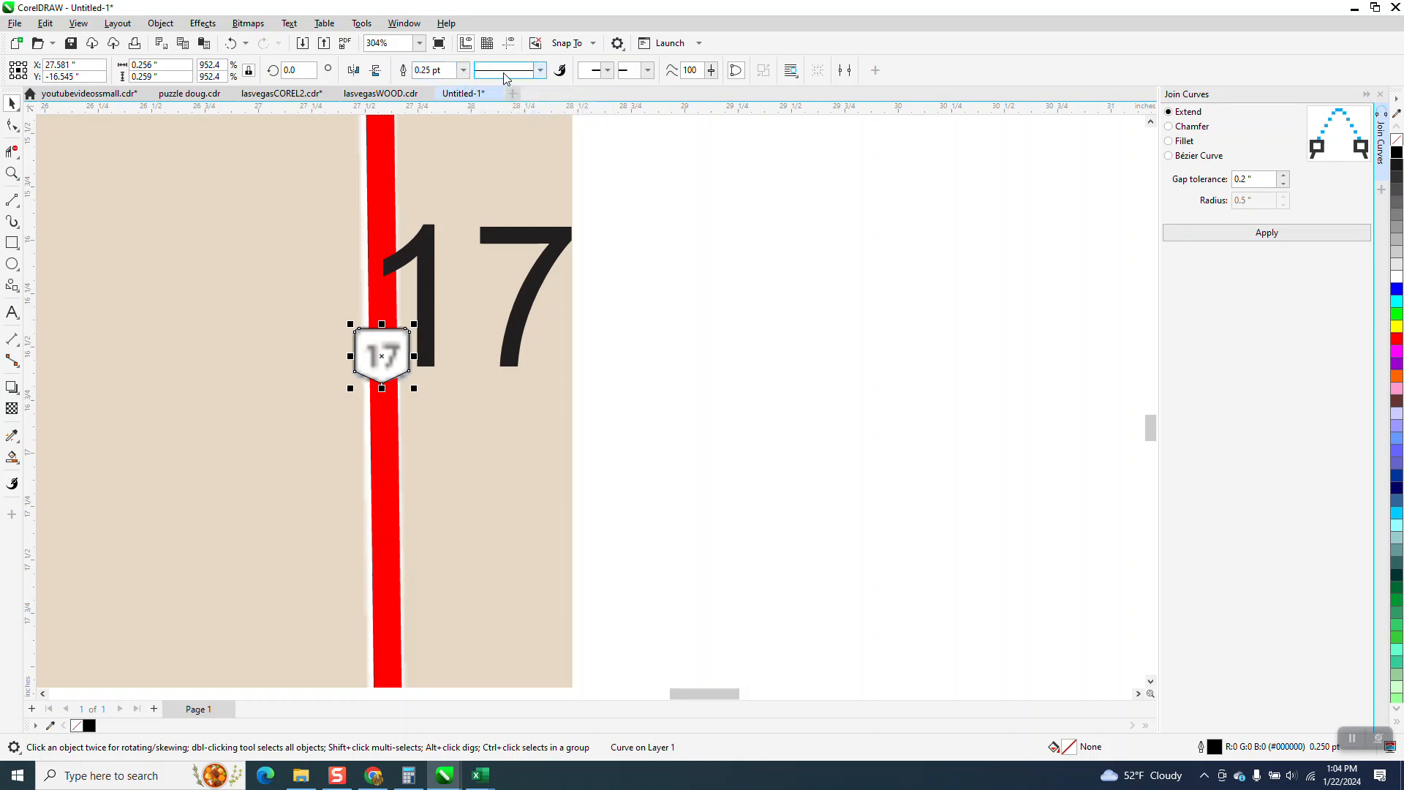
{"action": "left_click", "coordinate": [716, 238]}
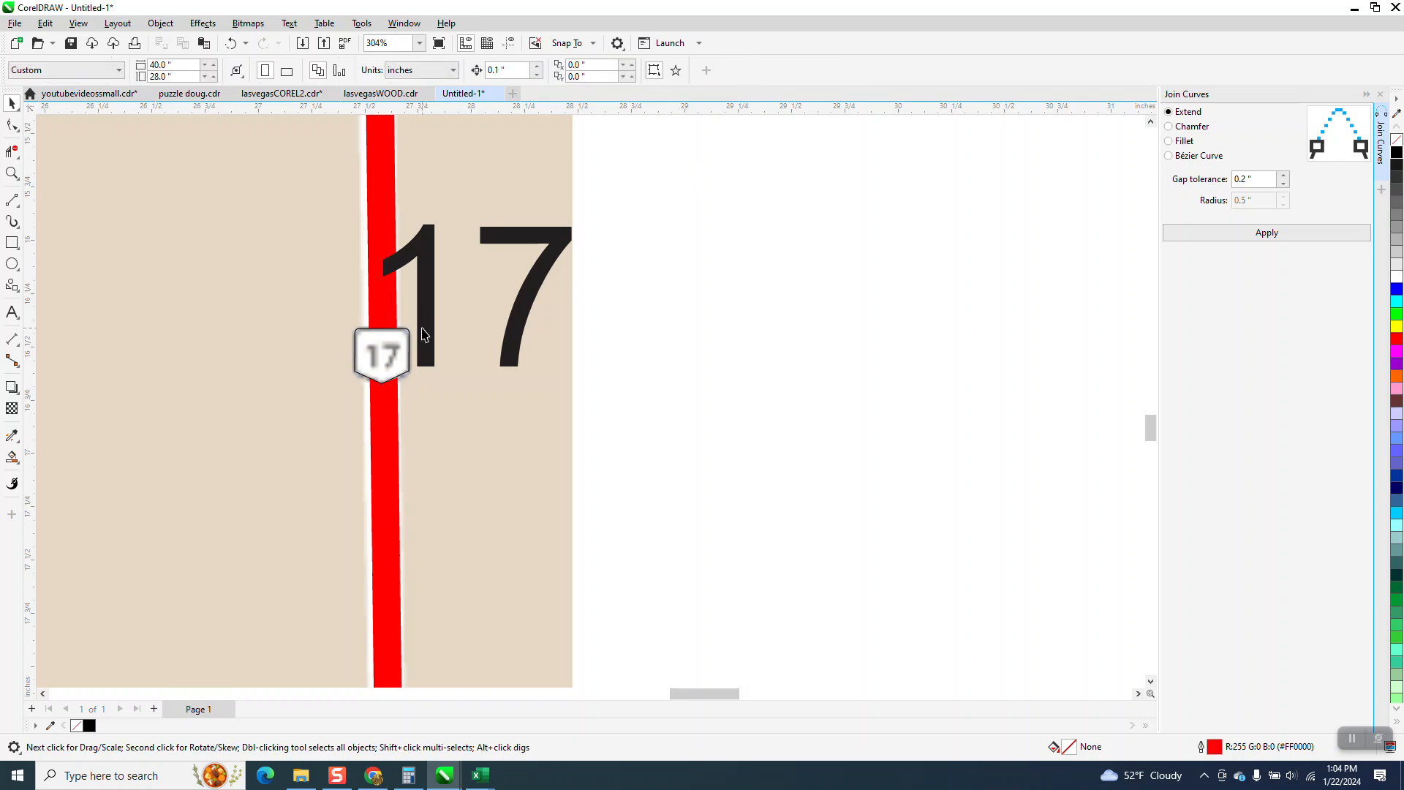
{"action": "left_click", "coordinate": [409, 337]}
{"action": "left_click", "coordinate": [463, 69]}
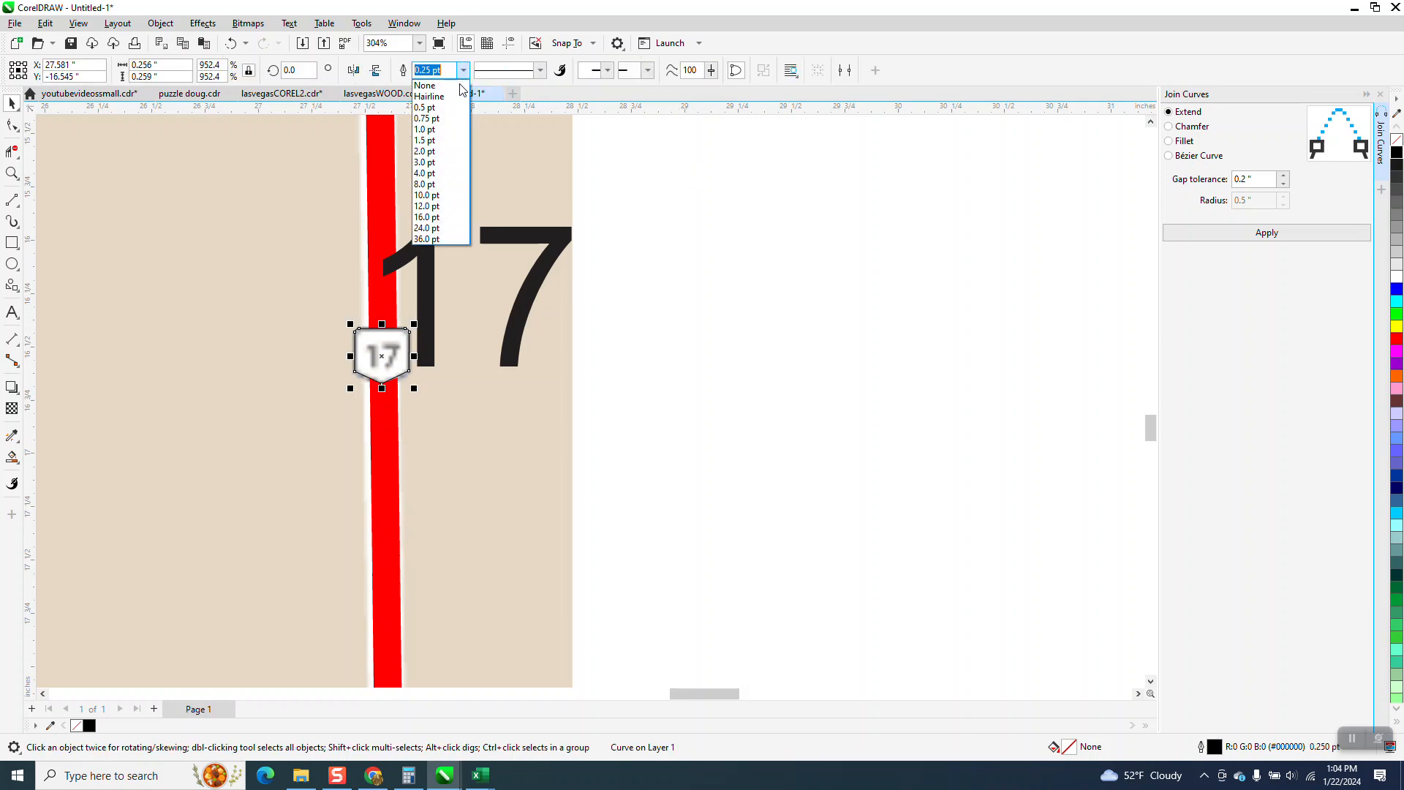
{"action": "left_click", "coordinate": [440, 151]}
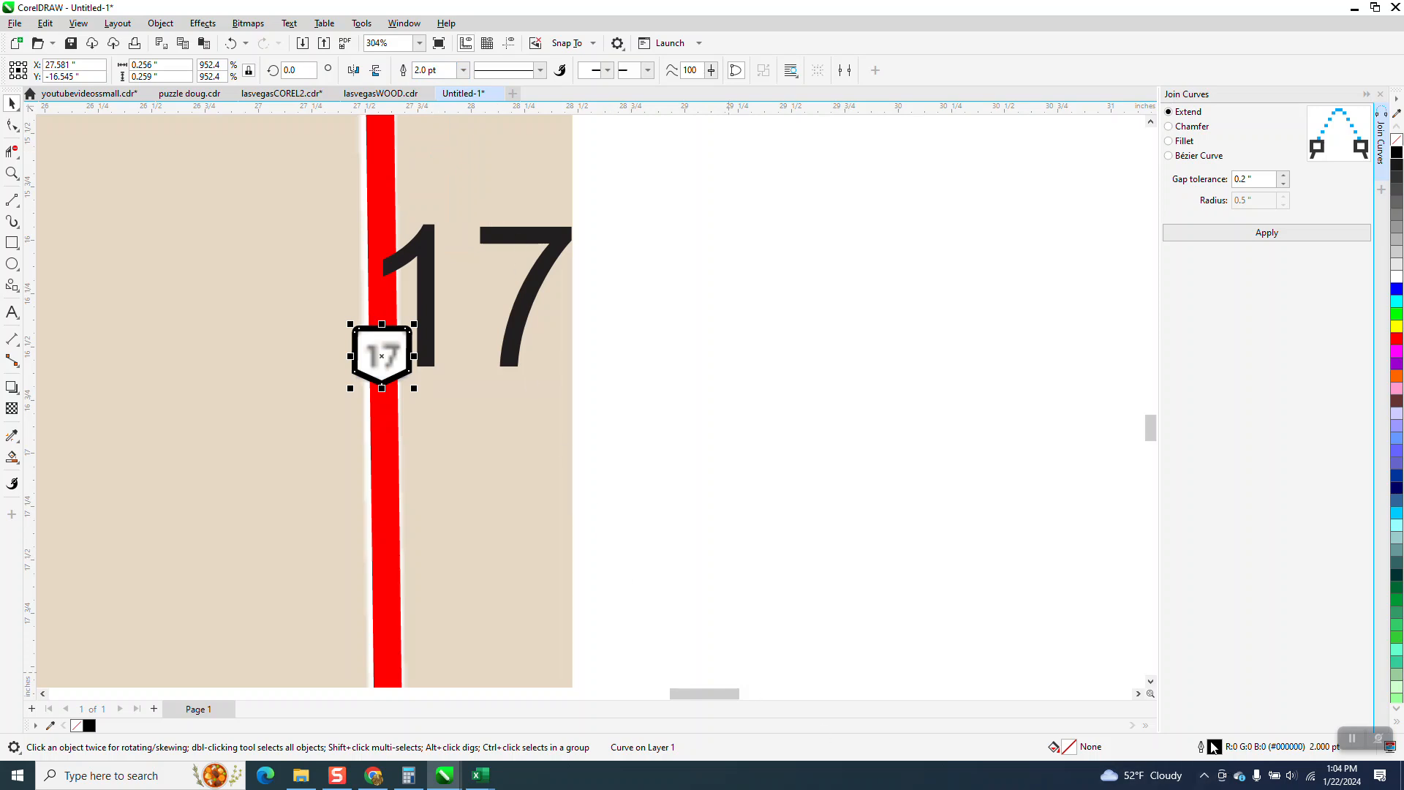
- Make the shield's outline scale with the object
{"action": "key", "text": "F12"}
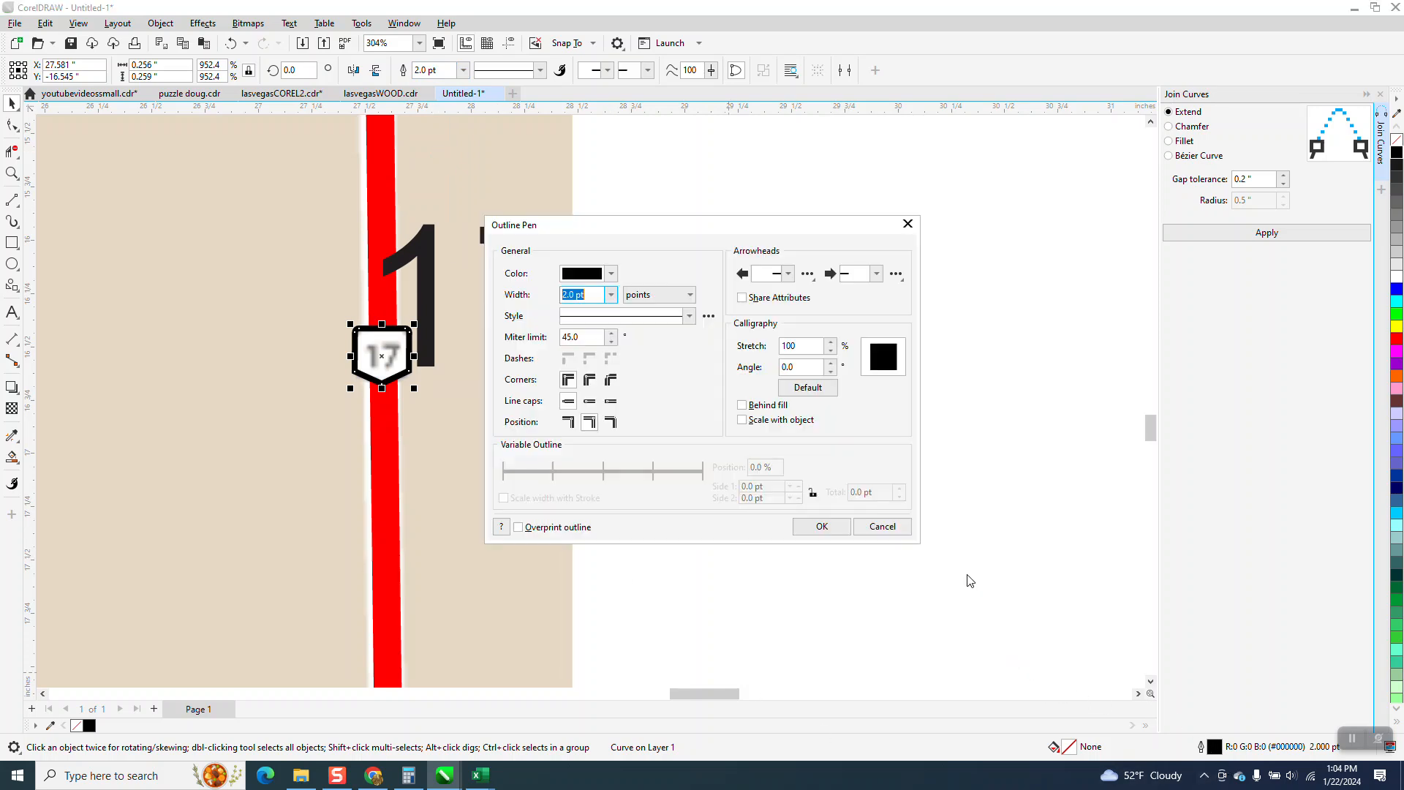
{"action": "left_click", "coordinate": [742, 420]}
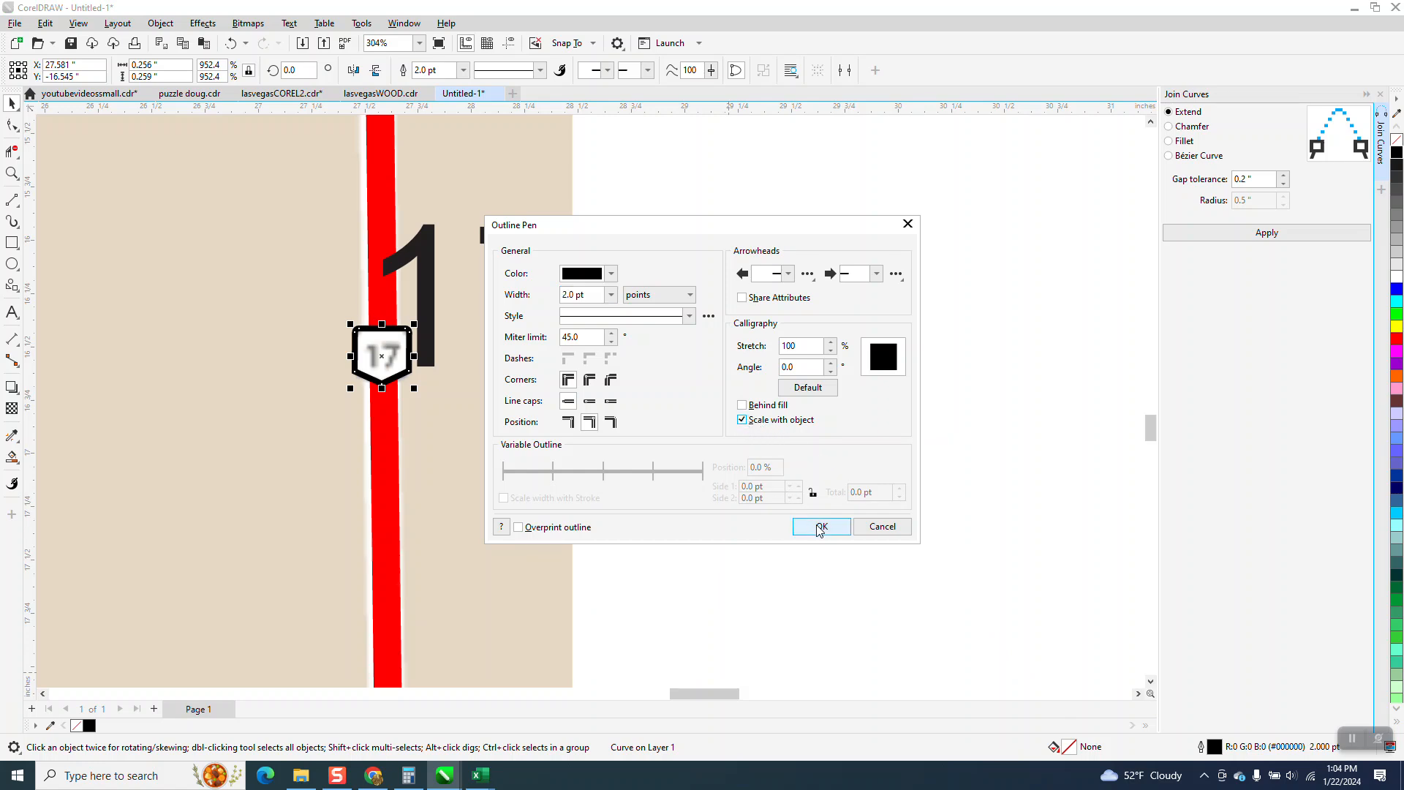
{"action": "left_click", "coordinate": [819, 527]}
- Shrink the large 17 text proportionally to fit inside the shield and center it vertically on the shield
{"action": "left_click", "coordinate": [540, 294]}
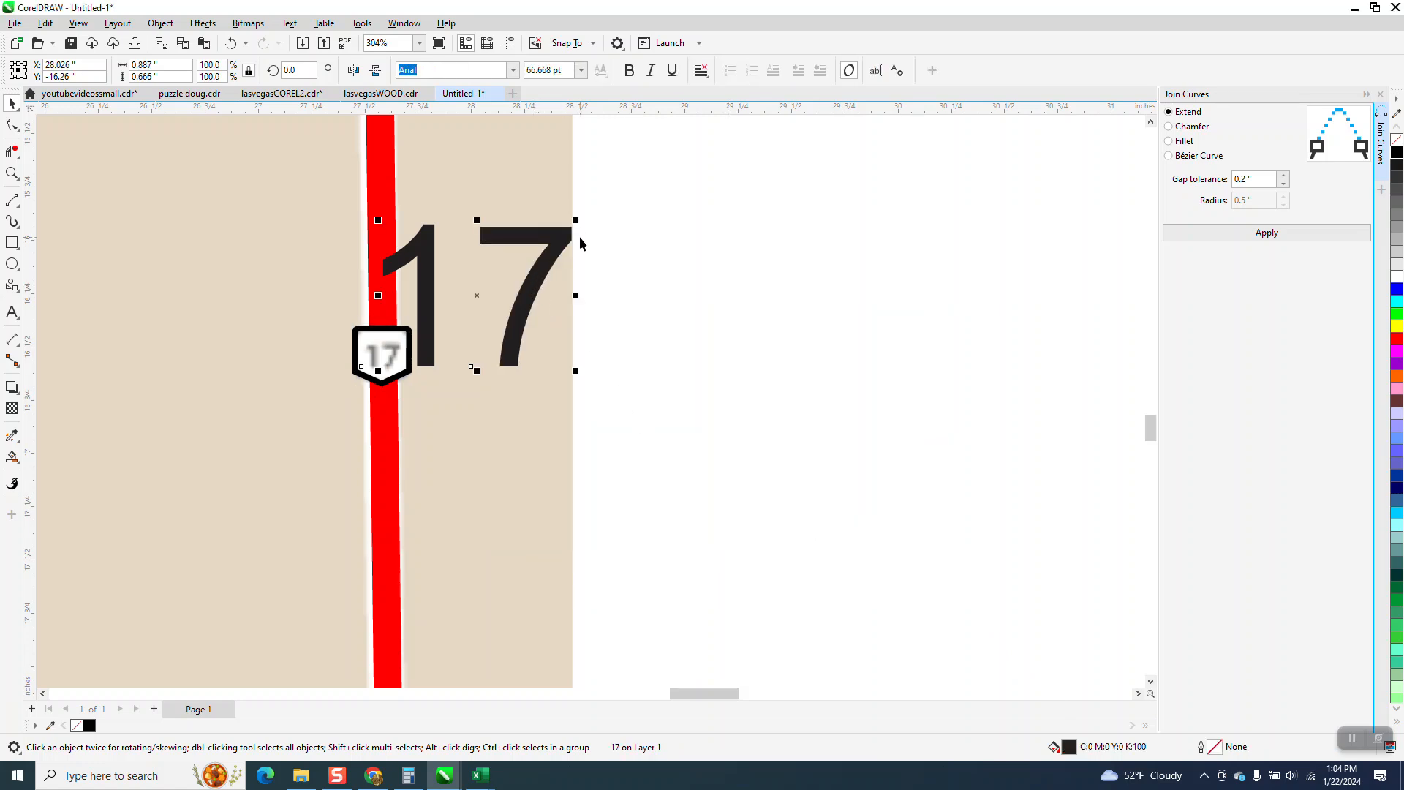
{"action": "left_click_drag", "start_coordinate": [577, 221], "coordinate": [498, 336]}
{"action": "left_click_drag", "start_coordinate": [585, 291], "coordinate": [292, 416]}
{"action": "key", "text": "c"}
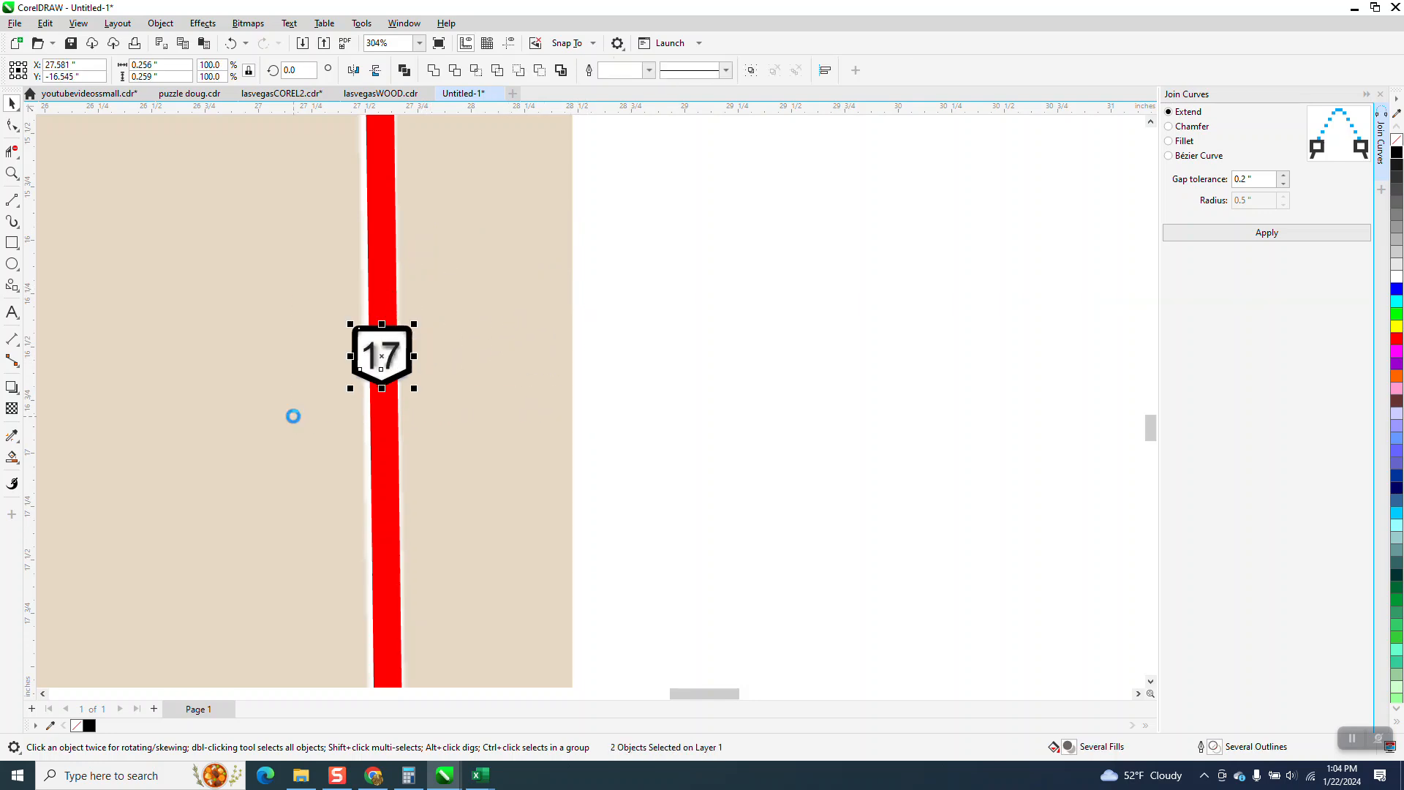
{"action": "left_click", "coordinate": [704, 430]}
- Move the small original map bitmap slightly up, clear of the enlarged map's upper edge
{"action": "scroll", "coordinate": [721, 424], "scroll_direction": "down", "scroll_amount": 6}
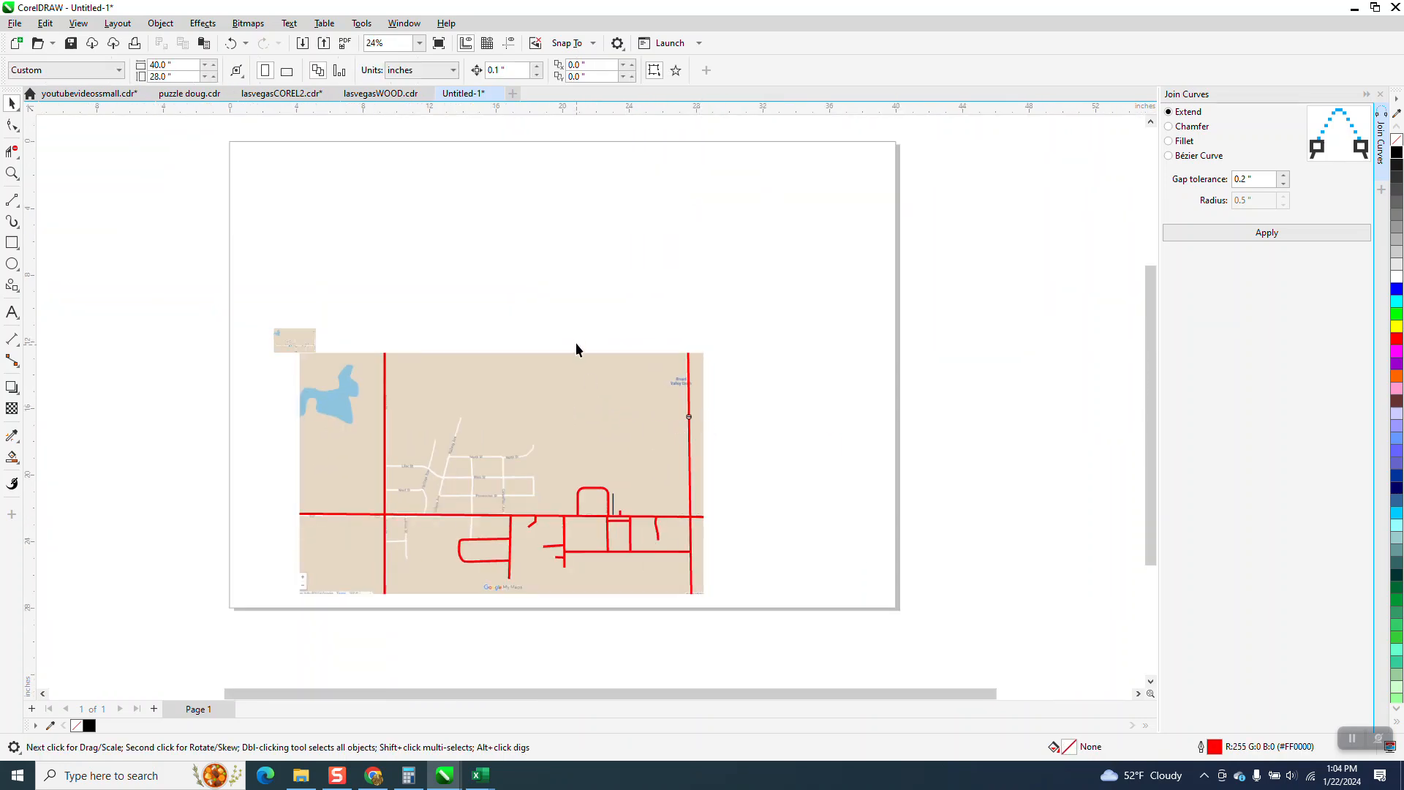
{"action": "left_click", "coordinate": [12, 173]}
{"action": "left_click_drag", "start_coordinate": [251, 318], "coordinate": [324, 356]}
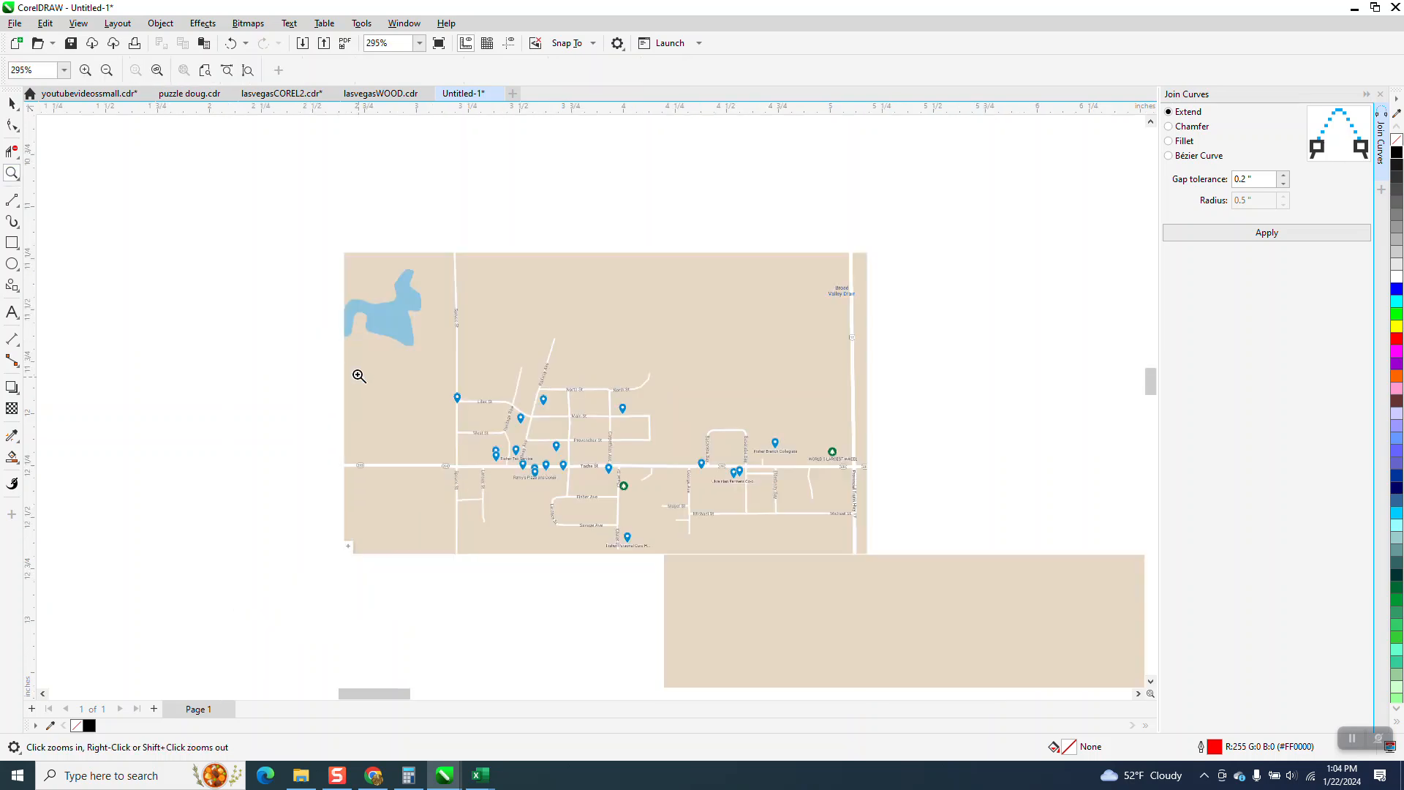
{"action": "key", "text": "space"}
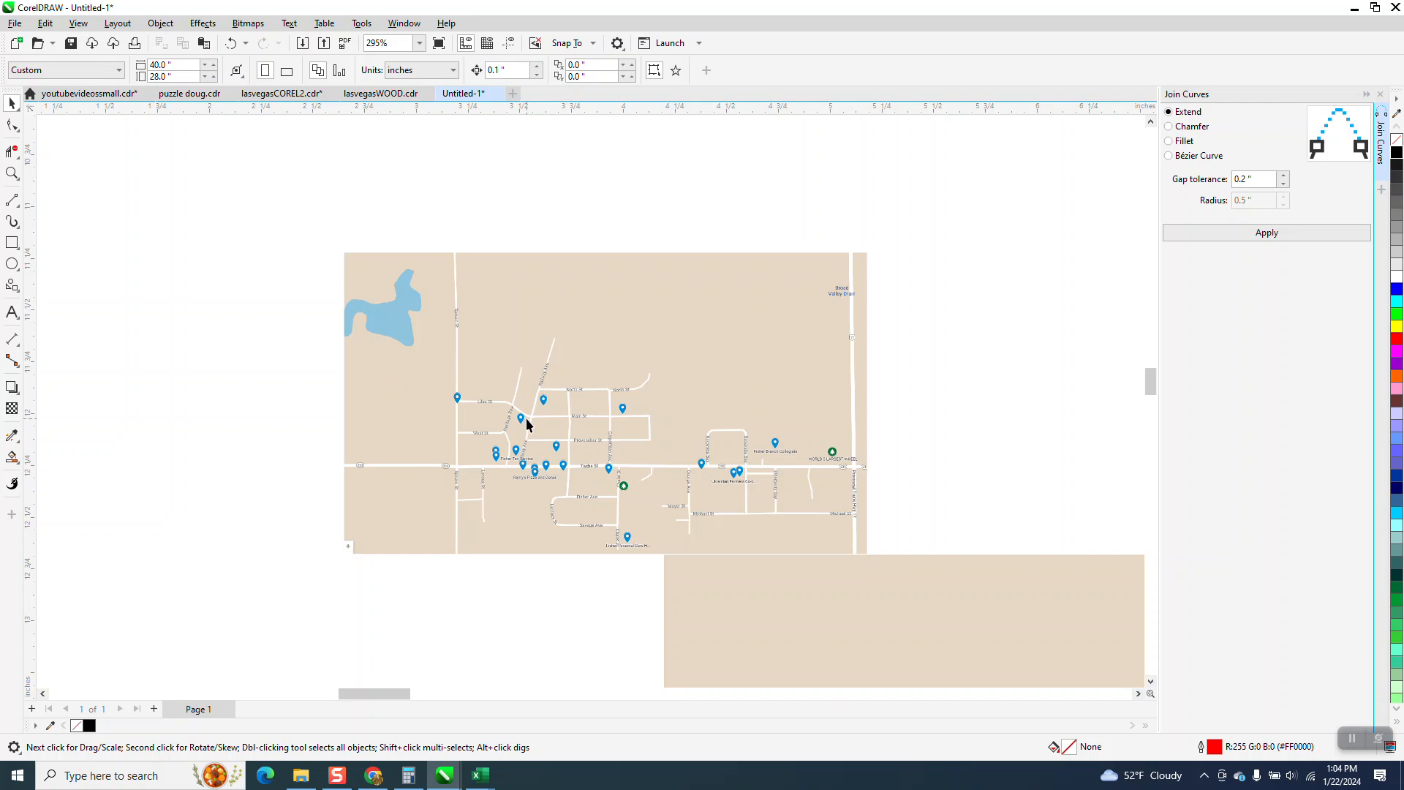
{"action": "left_click_drag", "start_coordinate": [540, 411], "coordinate": [550, 319]}
- Examine the small original map with its location pins beside the enlarged traced map
{"action": "scroll", "coordinate": [561, 322], "scroll_direction": "down", "scroll_amount": 2}
{"action": "scroll", "coordinate": [562, 322], "scroll_direction": "up", "scroll_amount": 5}
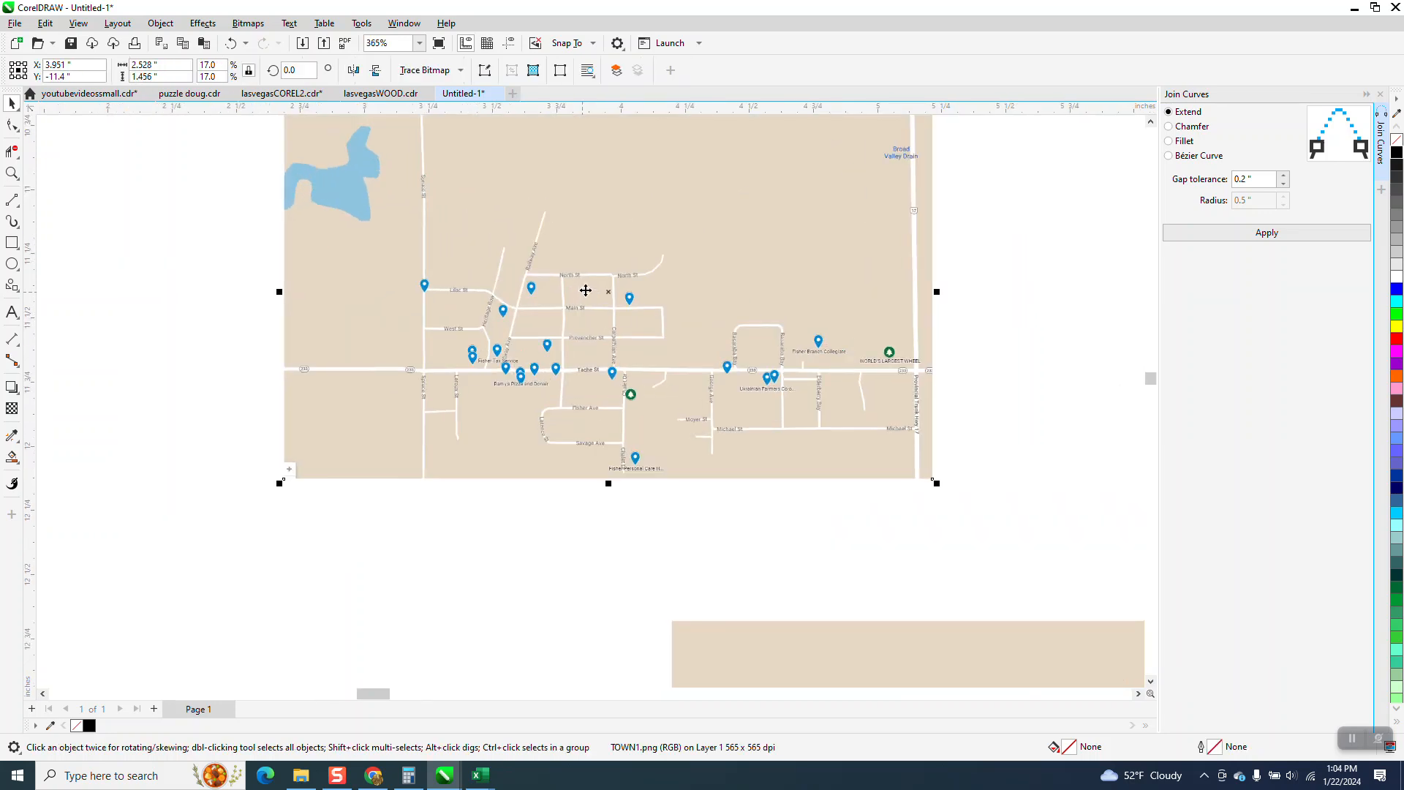
{"action": "scroll", "coordinate": [536, 351], "scroll_direction": "down", "scroll_amount": 4}
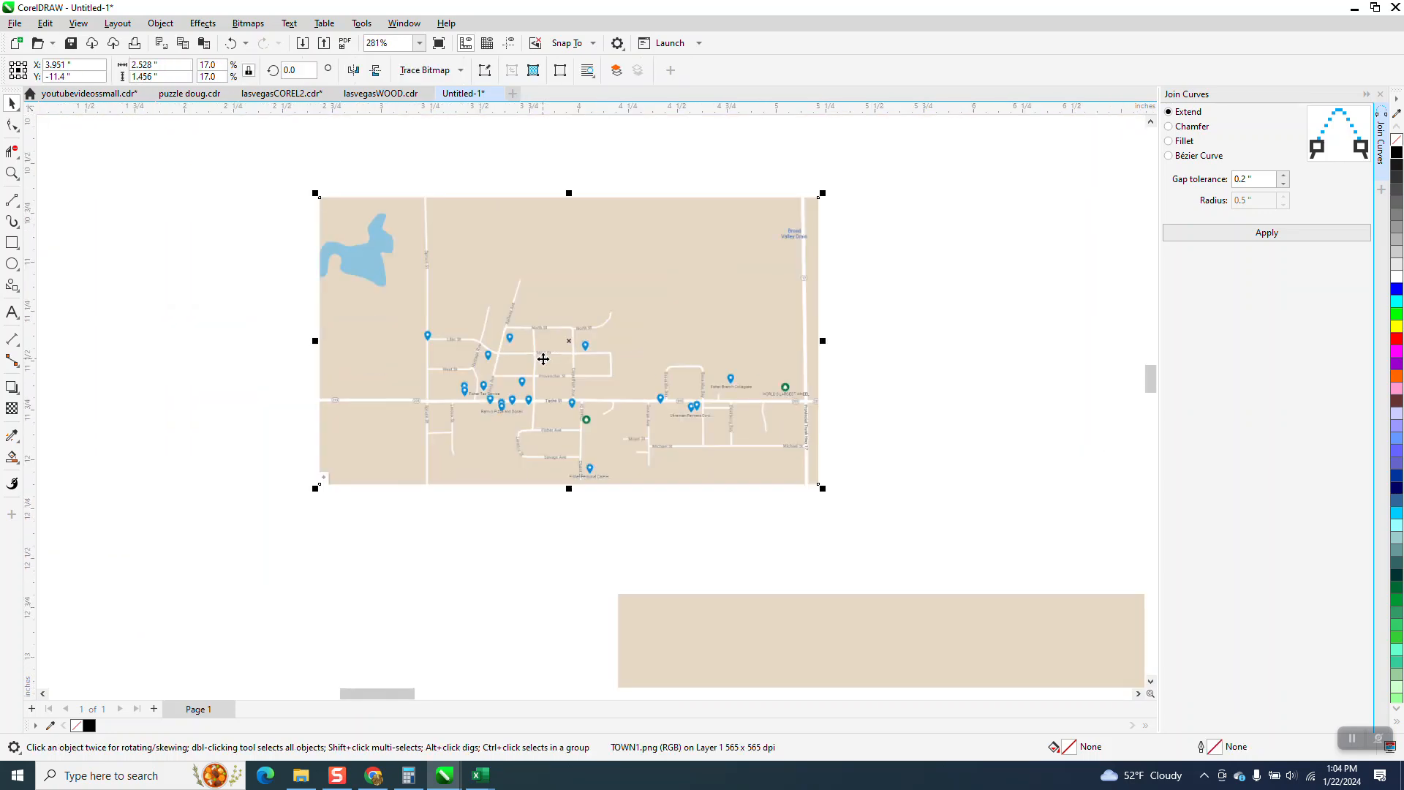
{"action": "scroll", "coordinate": [517, 341], "scroll_direction": "down", "scroll_amount": 4}
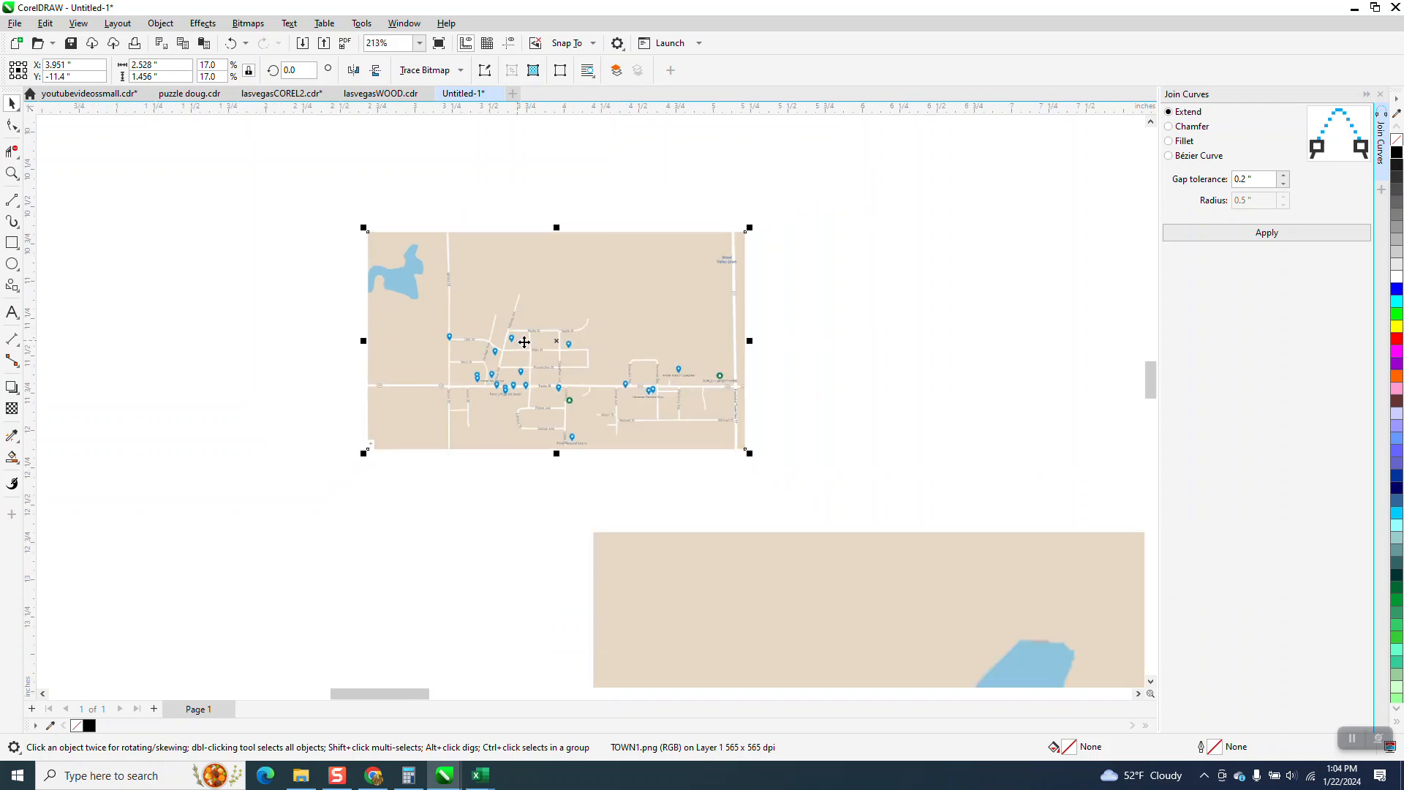
{"action": "scroll", "coordinate": [680, 541], "scroll_direction": "down", "scroll_amount": 6}
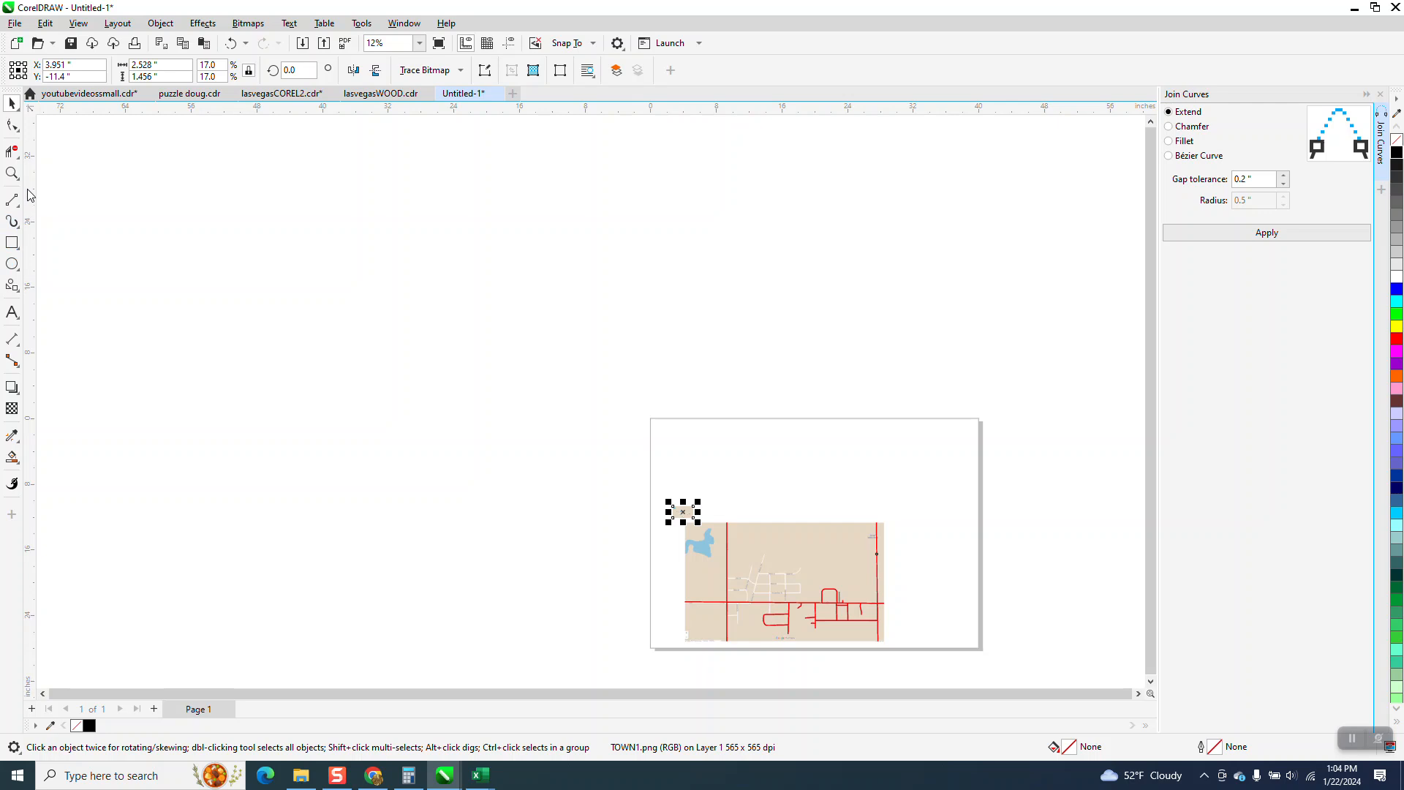
{"action": "left_click", "coordinate": [12, 173]}
{"action": "left_click_drag", "start_coordinate": [610, 463], "coordinate": [745, 563]}
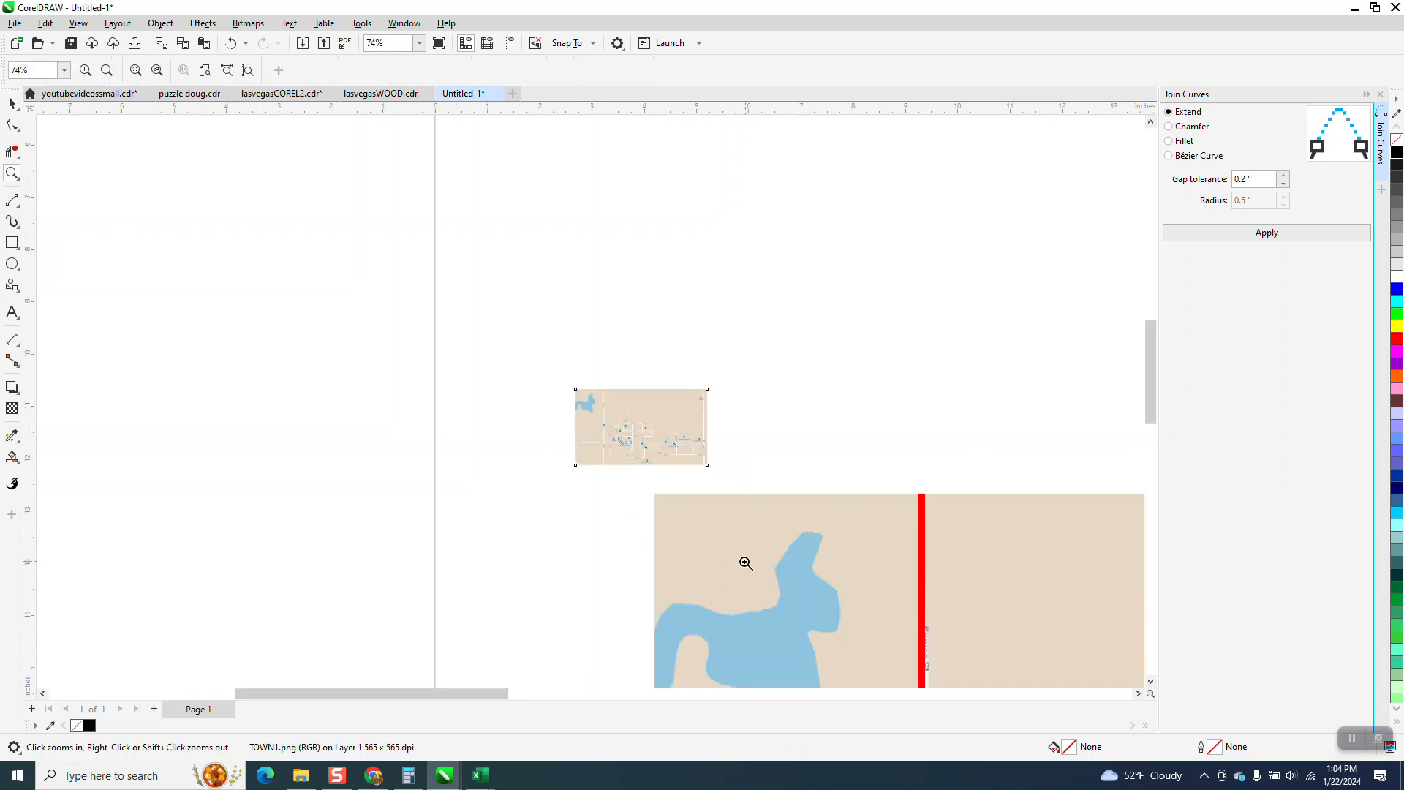
{"action": "left_click_drag", "start_coordinate": [526, 364], "coordinate": [769, 518]}
{"action": "right_click", "coordinate": [272, 260]}
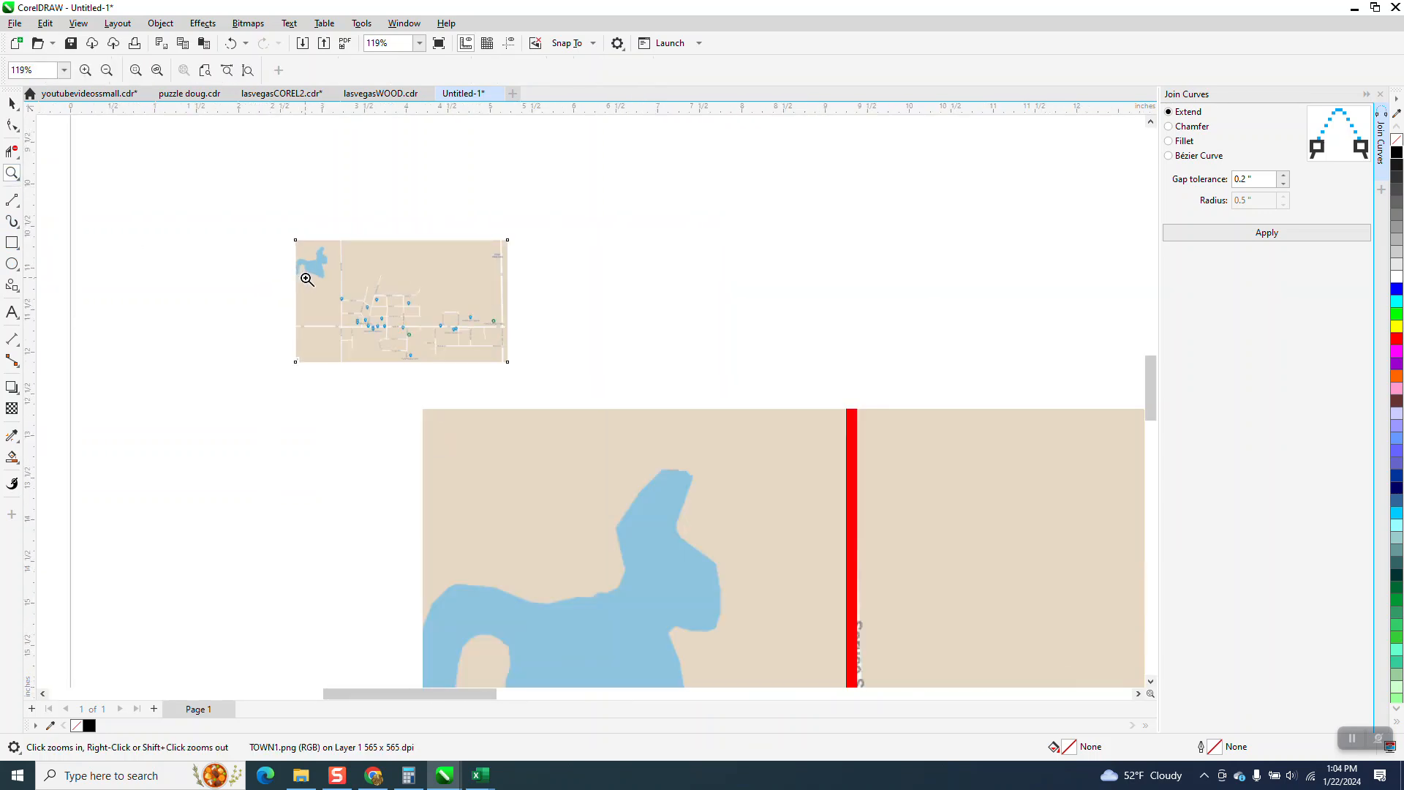
{"action": "right_click", "coordinate": [306, 279]}
{"action": "right_click", "coordinate": [668, 335]}
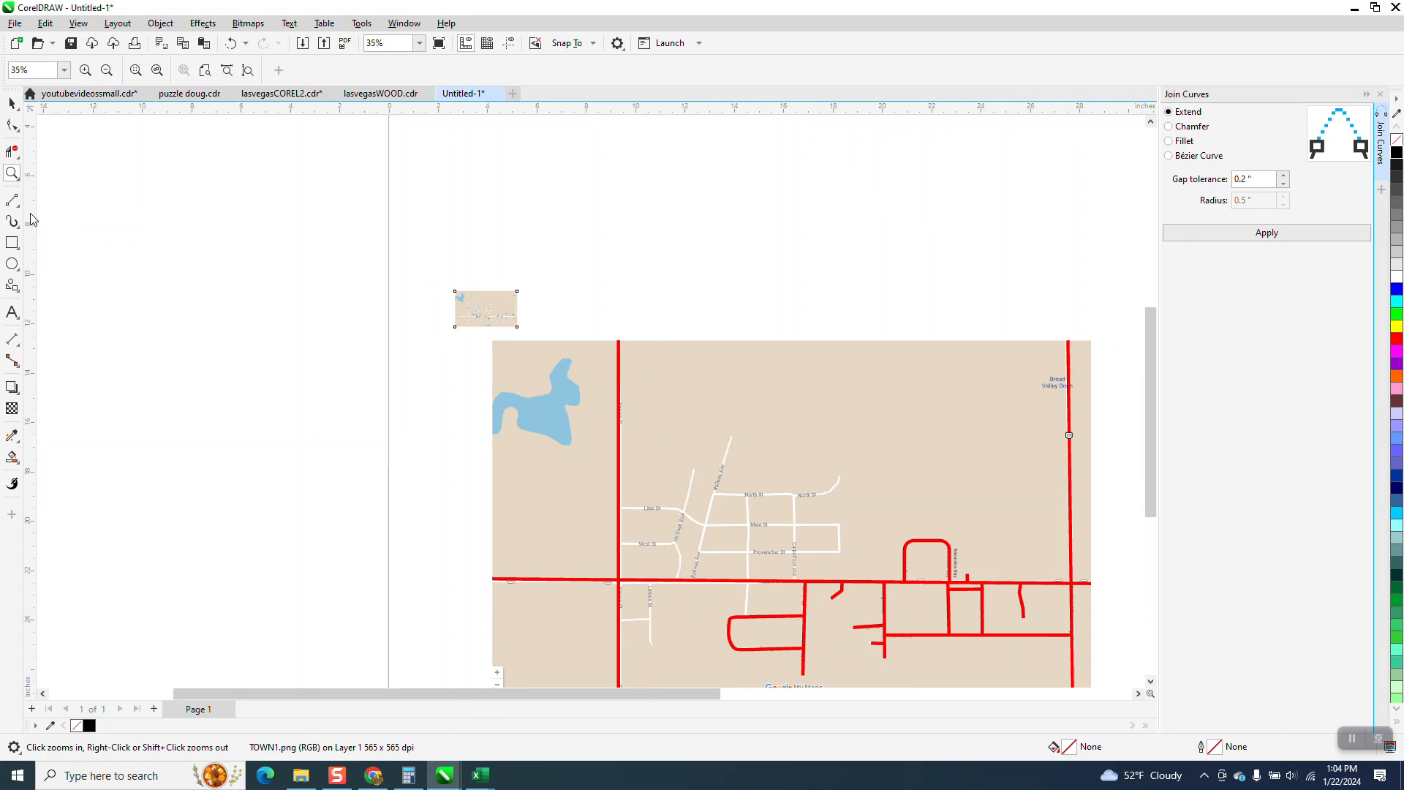
- Draw a rectangle about 5.35 by 1.12 inches along Main St and Provencher St and convert it to curves
{"action": "left_click_drag", "start_coordinate": [555, 477], "coordinate": [946, 618]}
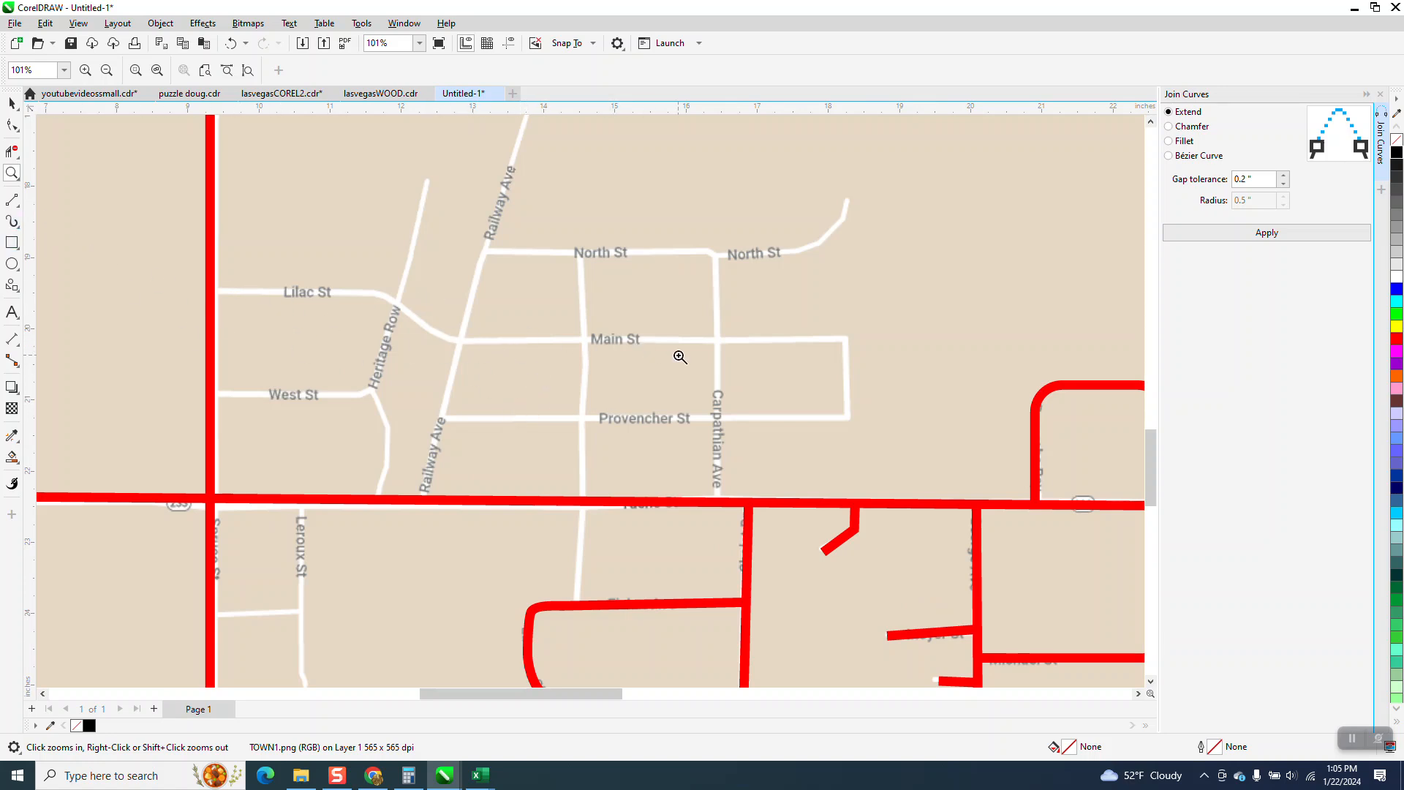
{"action": "left_click", "coordinate": [11, 242]}
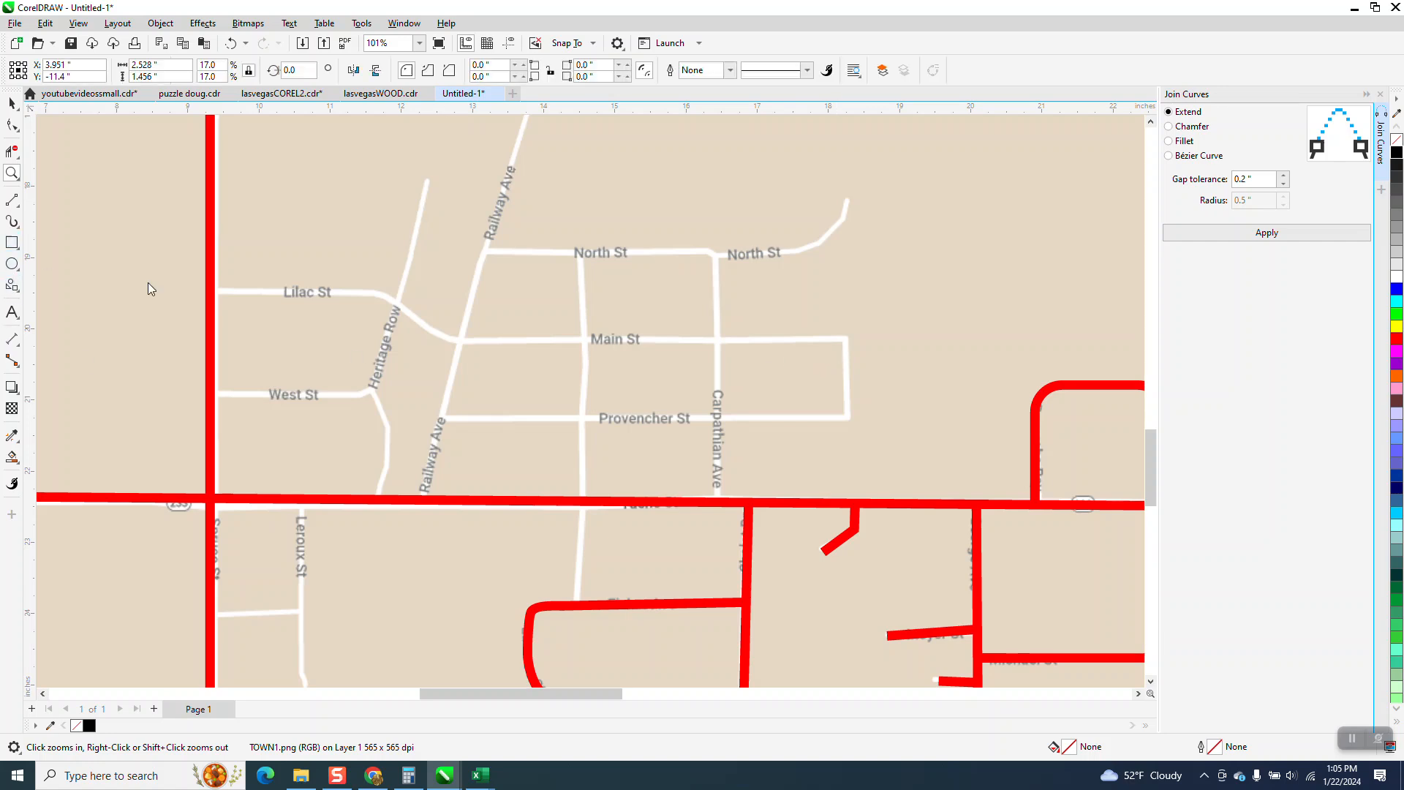
{"action": "left_click_drag", "start_coordinate": [846, 340], "coordinate": [465, 419]}
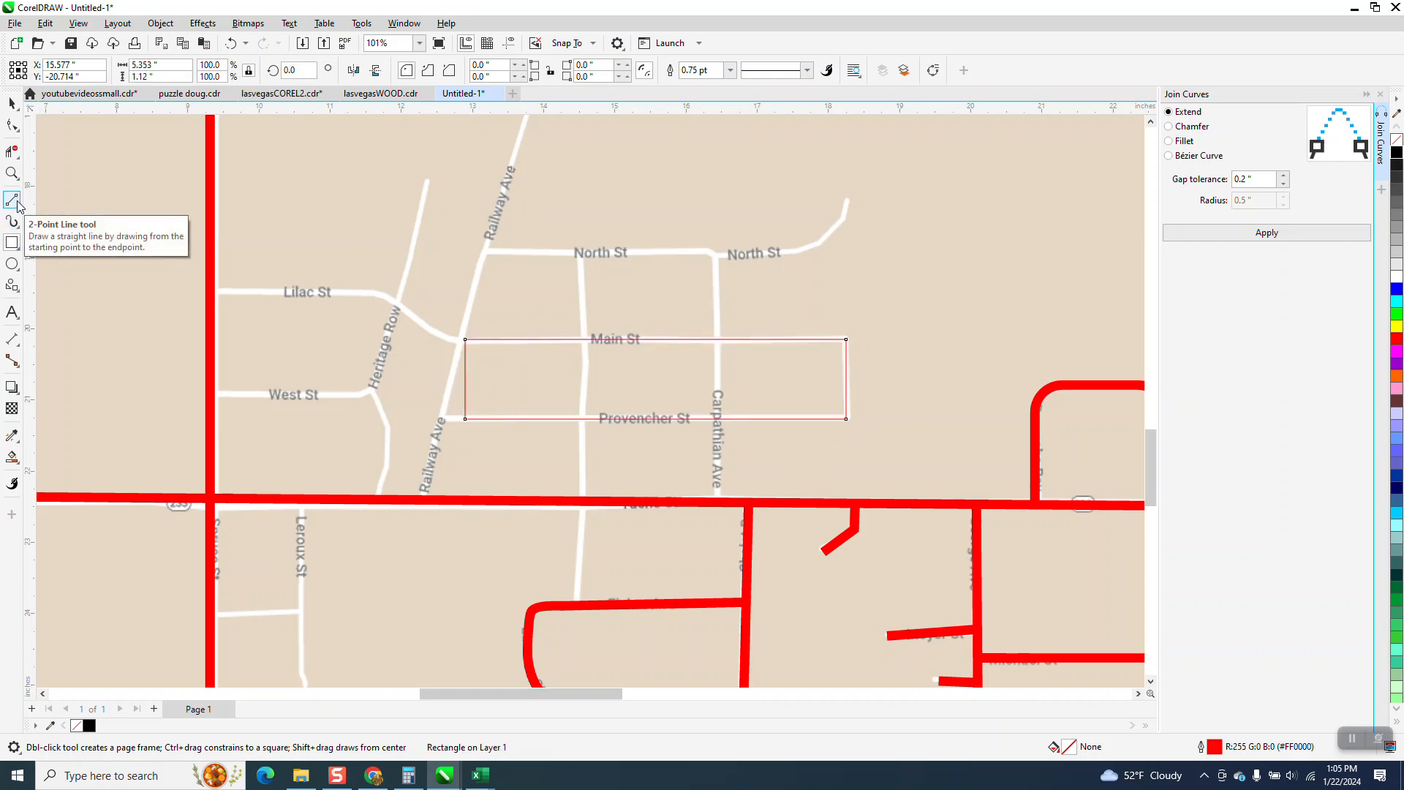
{"action": "left_click", "coordinate": [13, 125]}
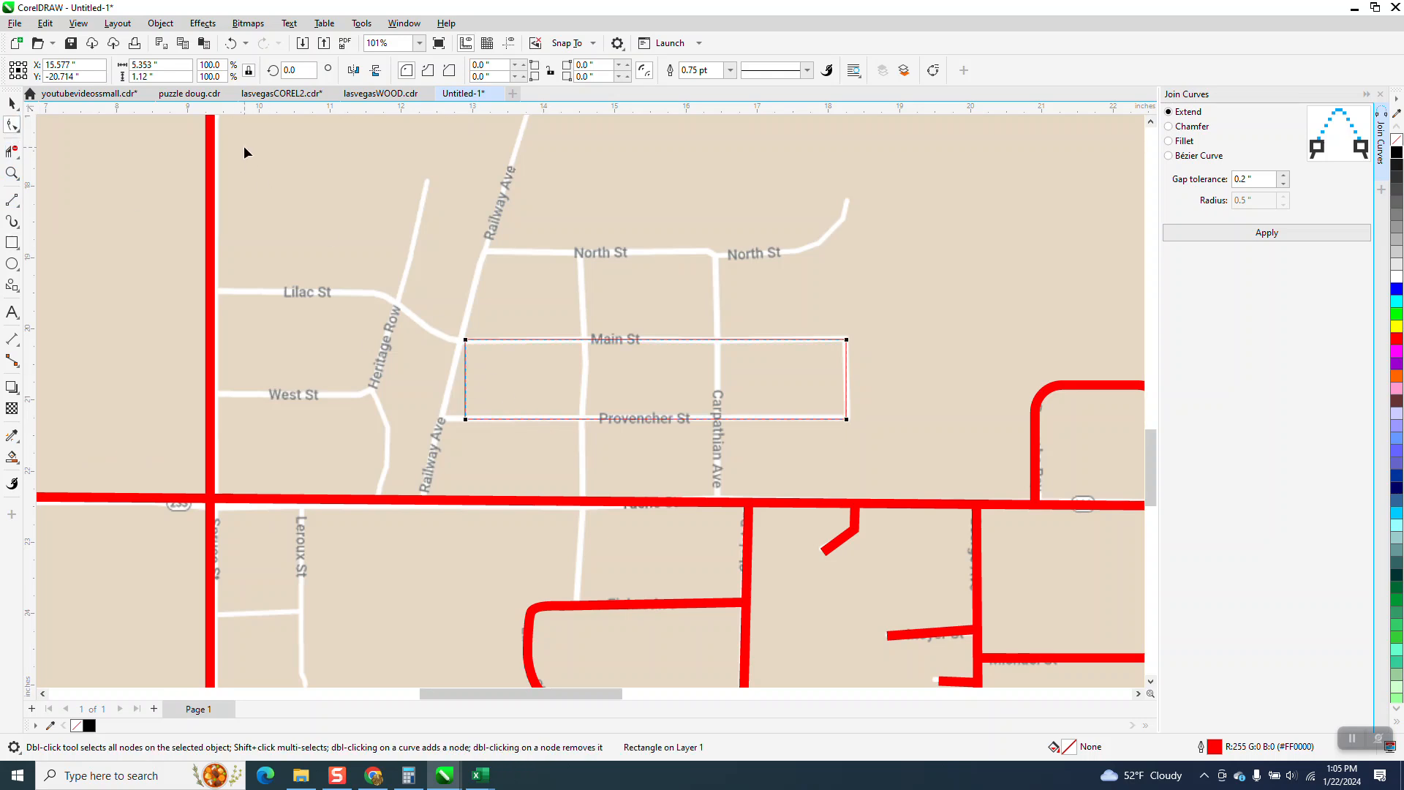
{"action": "left_click", "coordinate": [160, 23]}
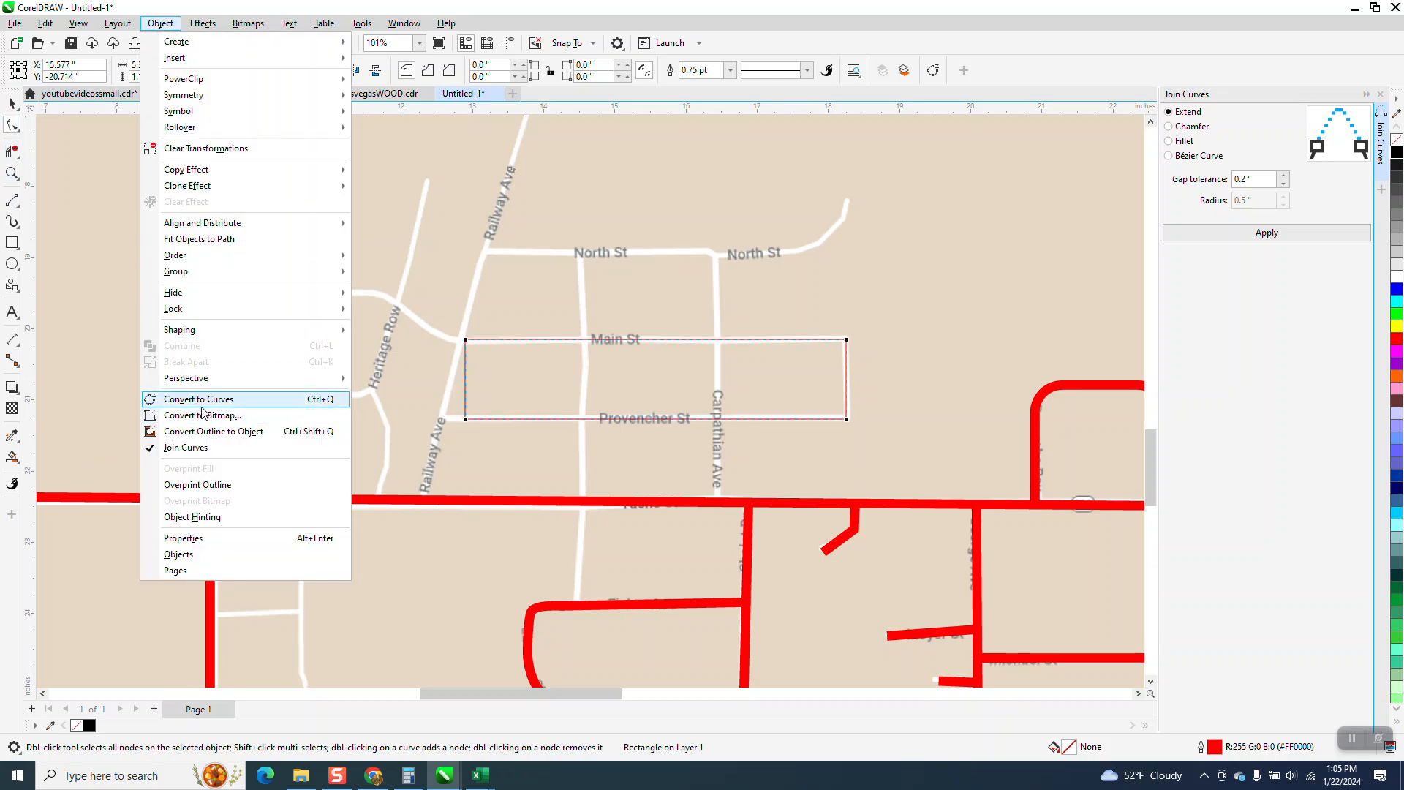
{"action": "left_click", "coordinate": [176, 412]}
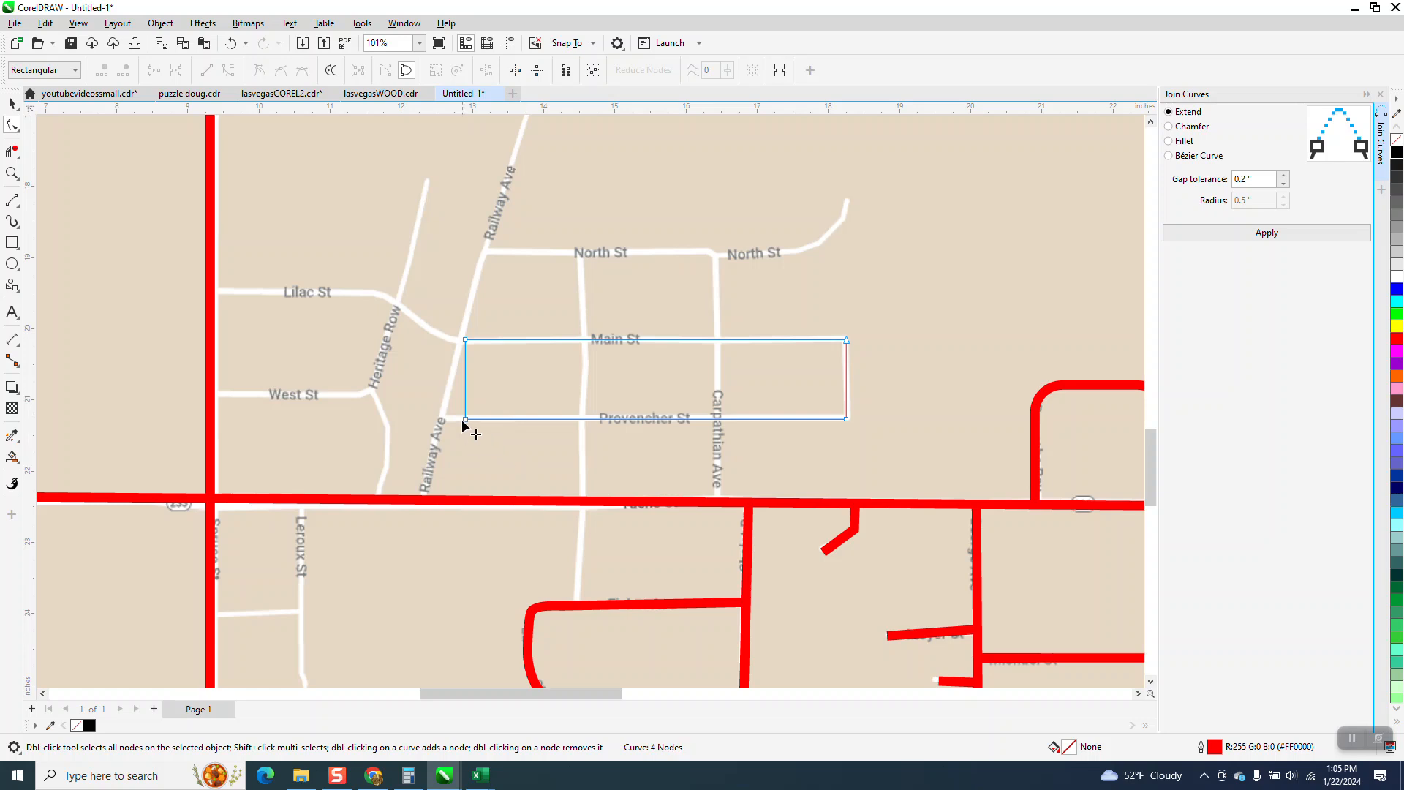
- Move the rectangle's two western corner nodes onto Railway Ave so that side follows the slanted street
{"action": "left_click_drag", "start_coordinate": [463, 419], "coordinate": [441, 417]}
{"action": "left_click", "coordinate": [464, 339]}
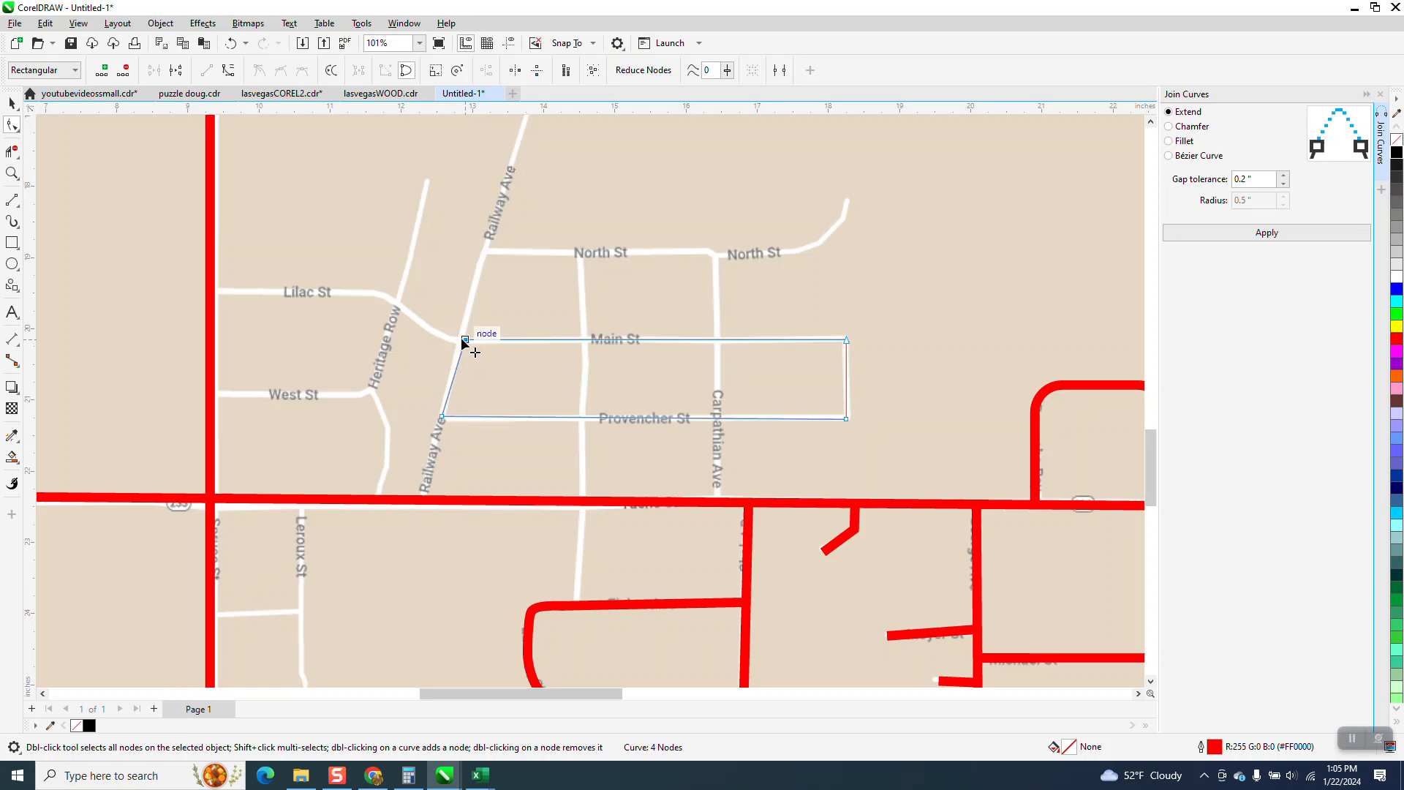
{"action": "left_click", "coordinate": [12, 173]}
{"action": "left_click_drag", "start_coordinate": [341, 292], "coordinate": [981, 575]}
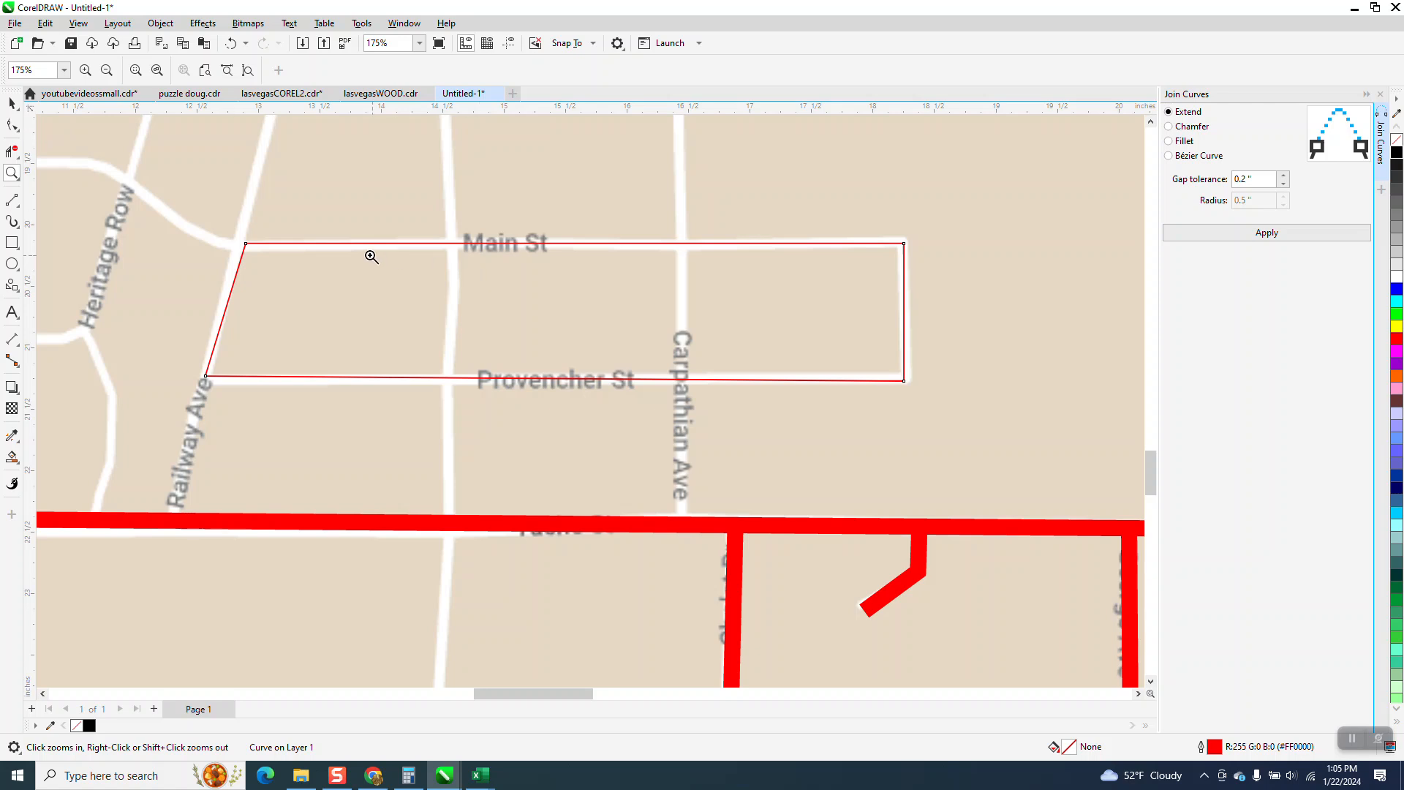
{"action": "left_click", "coordinate": [12, 125]}
{"action": "left_click", "coordinate": [241, 242]}
- Trace Lilac St with a Freehand line from the Main St and Railway Ave corner west to the vertical red road
{"action": "scroll", "coordinate": [410, 351], "scroll_direction": "down", "scroll_amount": 2}
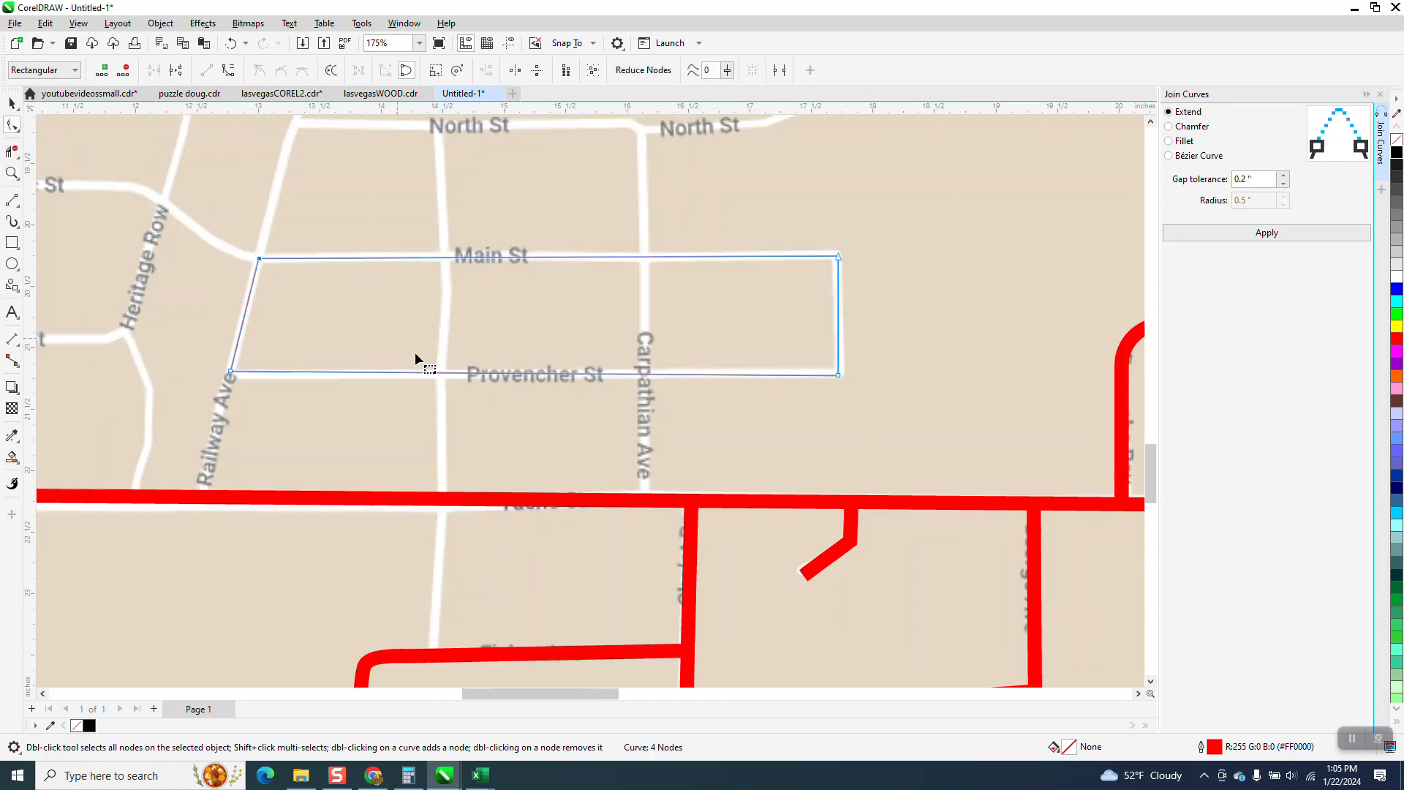
{"action": "scroll", "coordinate": [715, 401], "scroll_direction": "down", "scroll_amount": 1}
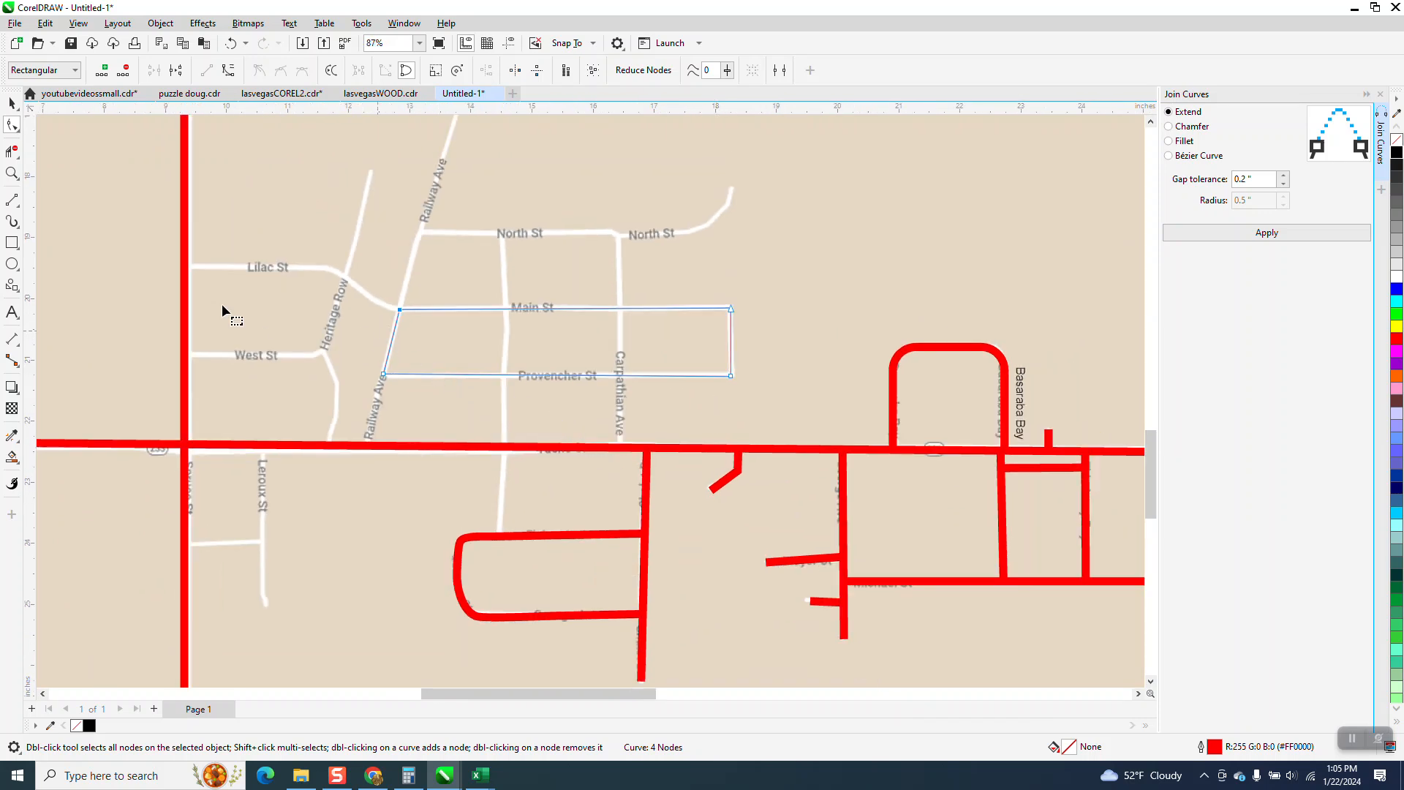
{"action": "left_click", "coordinate": [13, 200]}
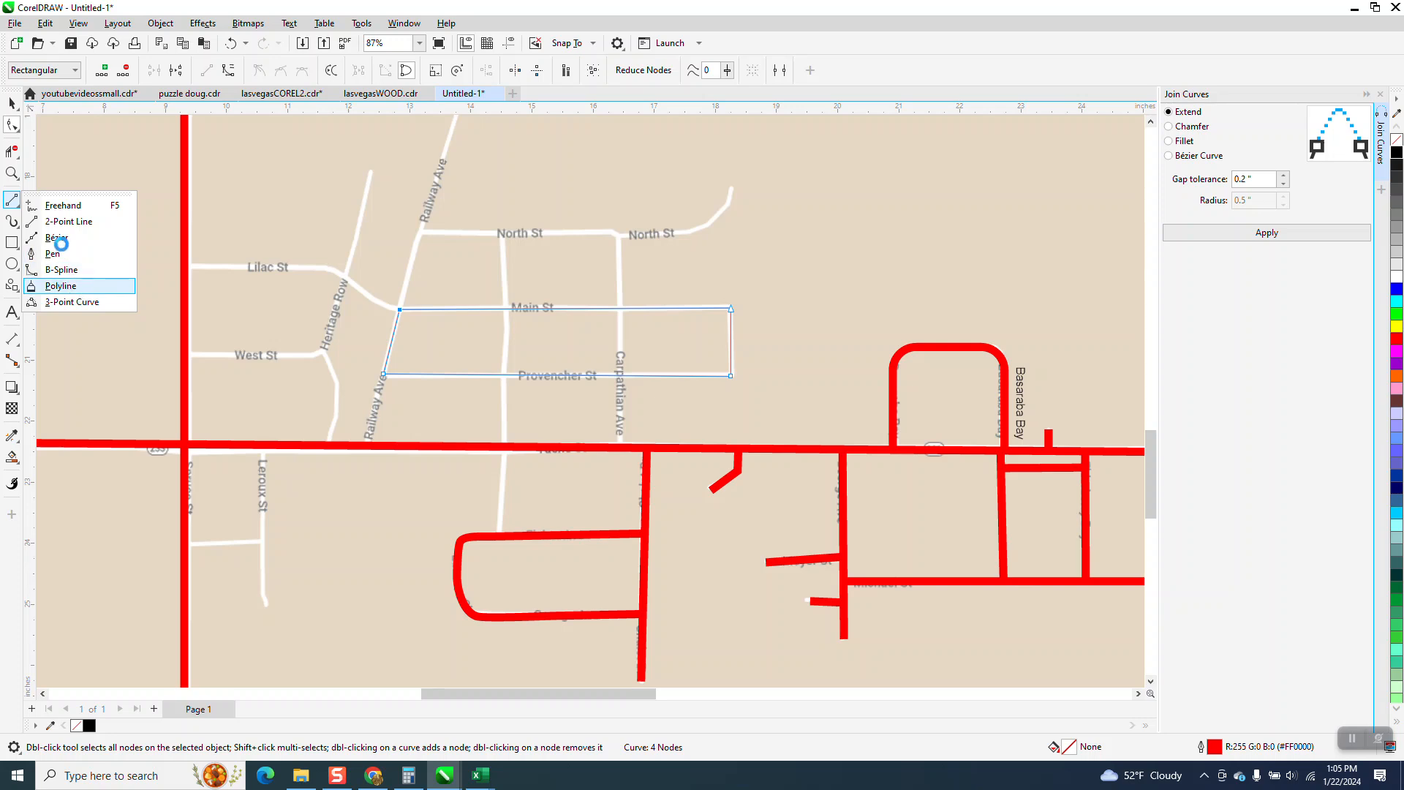
{"action": "left_click", "coordinate": [62, 206]}
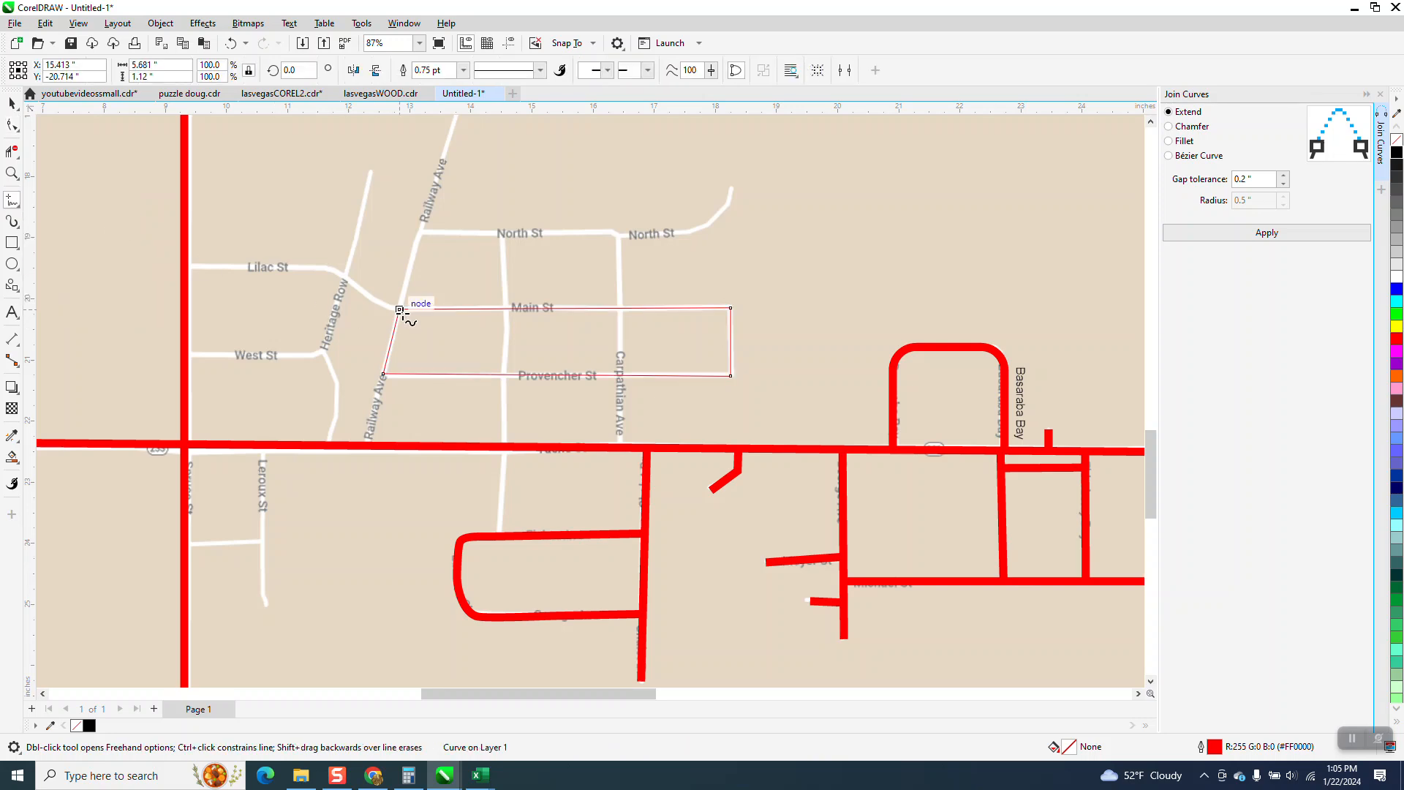
{"action": "left_click", "coordinate": [399, 309]}
{"action": "mouse_move", "coordinate": [374, 306]}
{"action": "left_mouse_down"}
{"action": "mouse_move", "coordinate": [324, 270]}
{"action": "mouse_move", "coordinate": [194, 266]}
{"action": "left_mouse_up"}
- Extend the western end node of the Lilac St line onto the vertical red road
{"action": "left_click", "coordinate": [10, 173]}
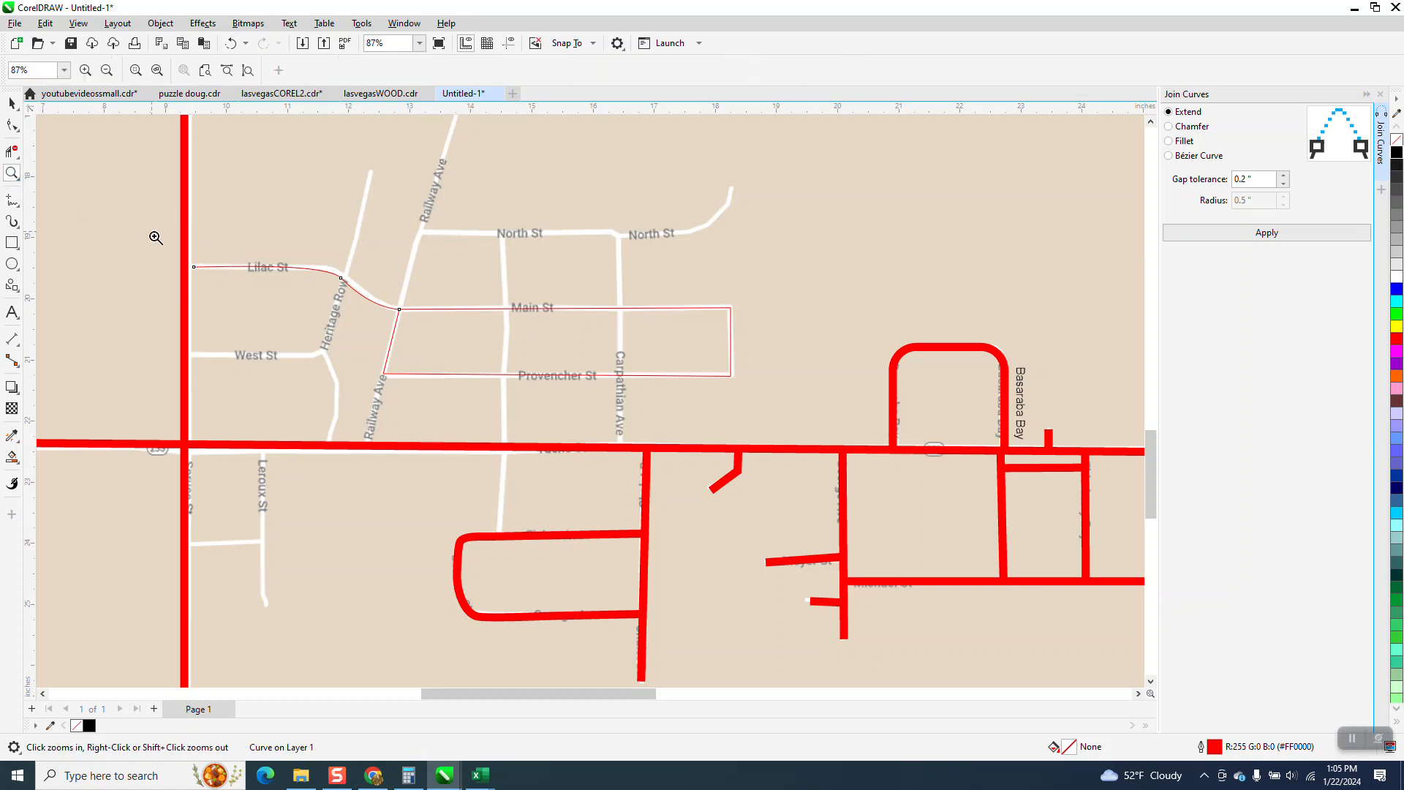
{"action": "left_click", "coordinate": [538, 406]}
{"action": "left_click", "coordinate": [12, 125]}
{"action": "left_click_drag", "start_coordinate": [111, 269], "coordinate": [101, 269]}
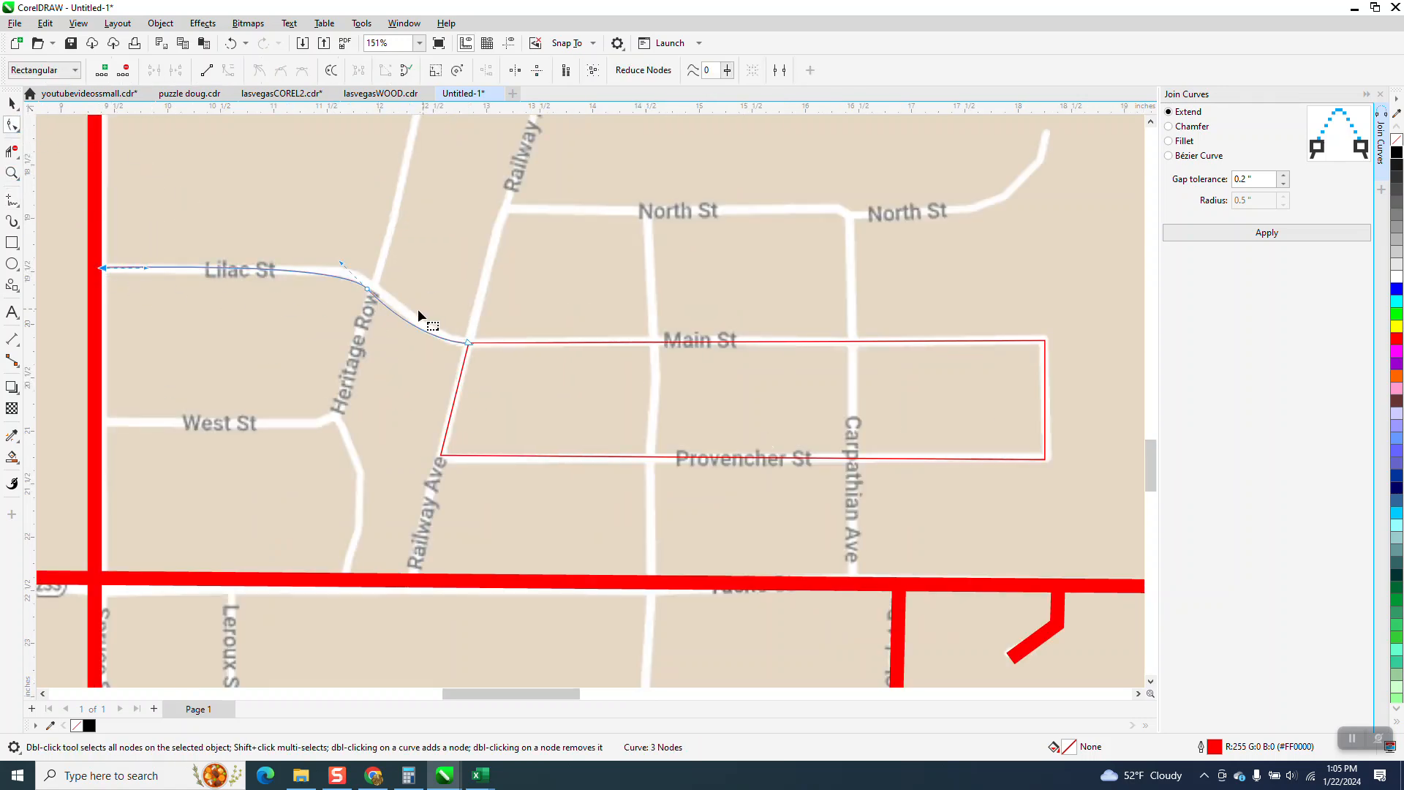
- Reshape the Lilac St line between Heritage Row and Railway Ave so its curve follows the street more closely
{"action": "left_click", "coordinate": [12, 103]}
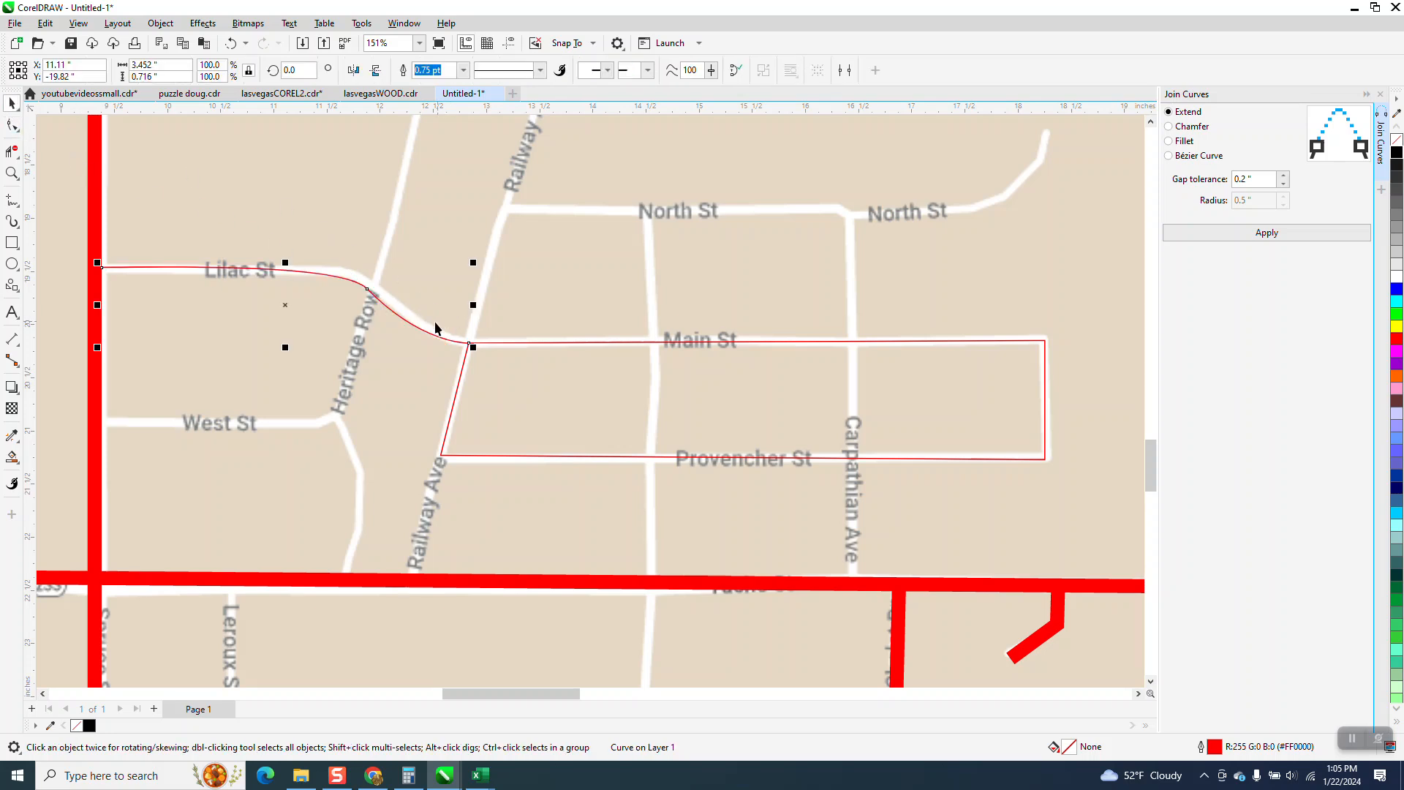
{"action": "left_click", "coordinate": [12, 172]}
{"action": "left_click_drag", "start_coordinate": [244, 265], "coordinate": [673, 435]}
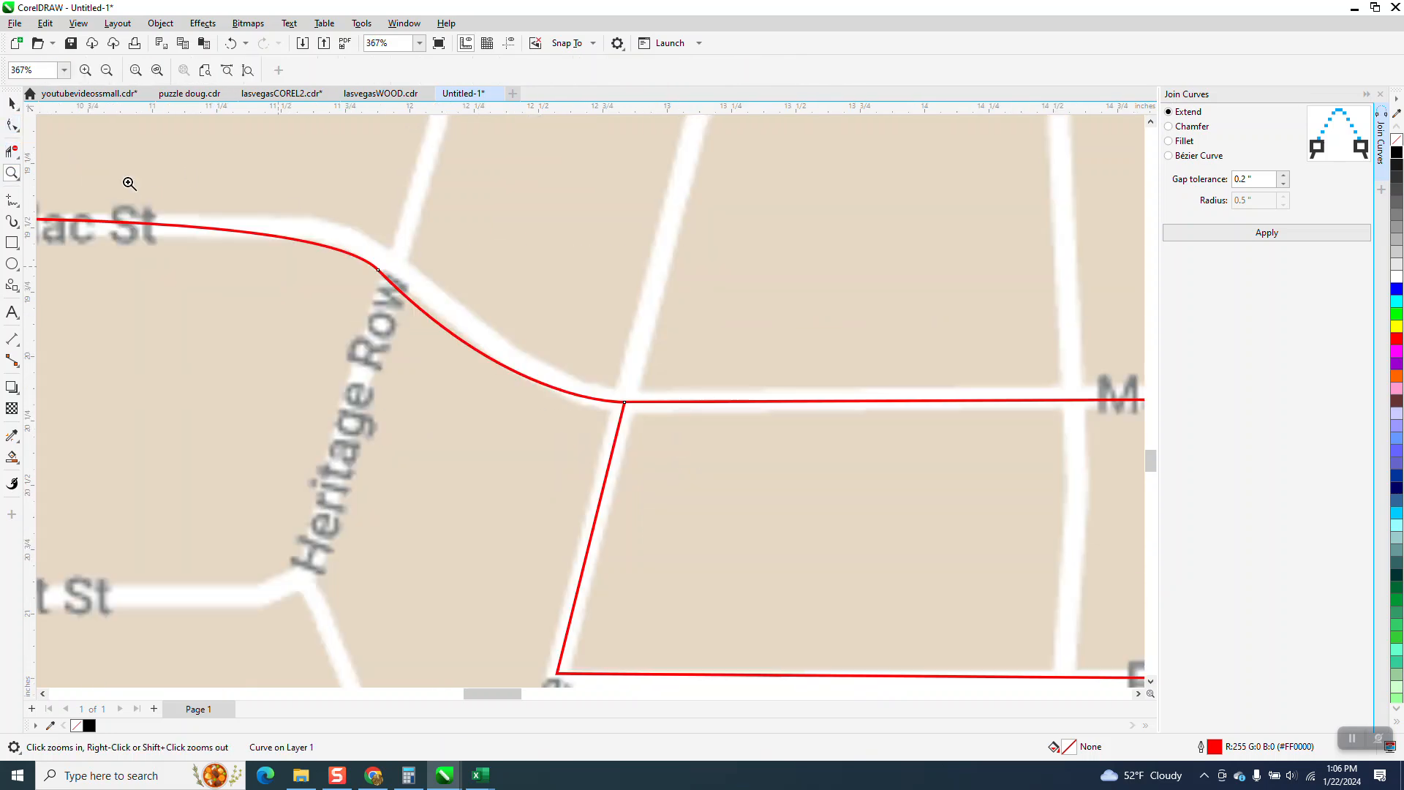
{"action": "key", "text": "F10"}
{"action": "left_click", "coordinate": [623, 402]}
{"action": "left_click_drag", "start_coordinate": [382, 273], "coordinate": [585, 402]}
{"action": "scroll", "coordinate": [585, 402], "scroll_direction": "down", "scroll_amount": 2}
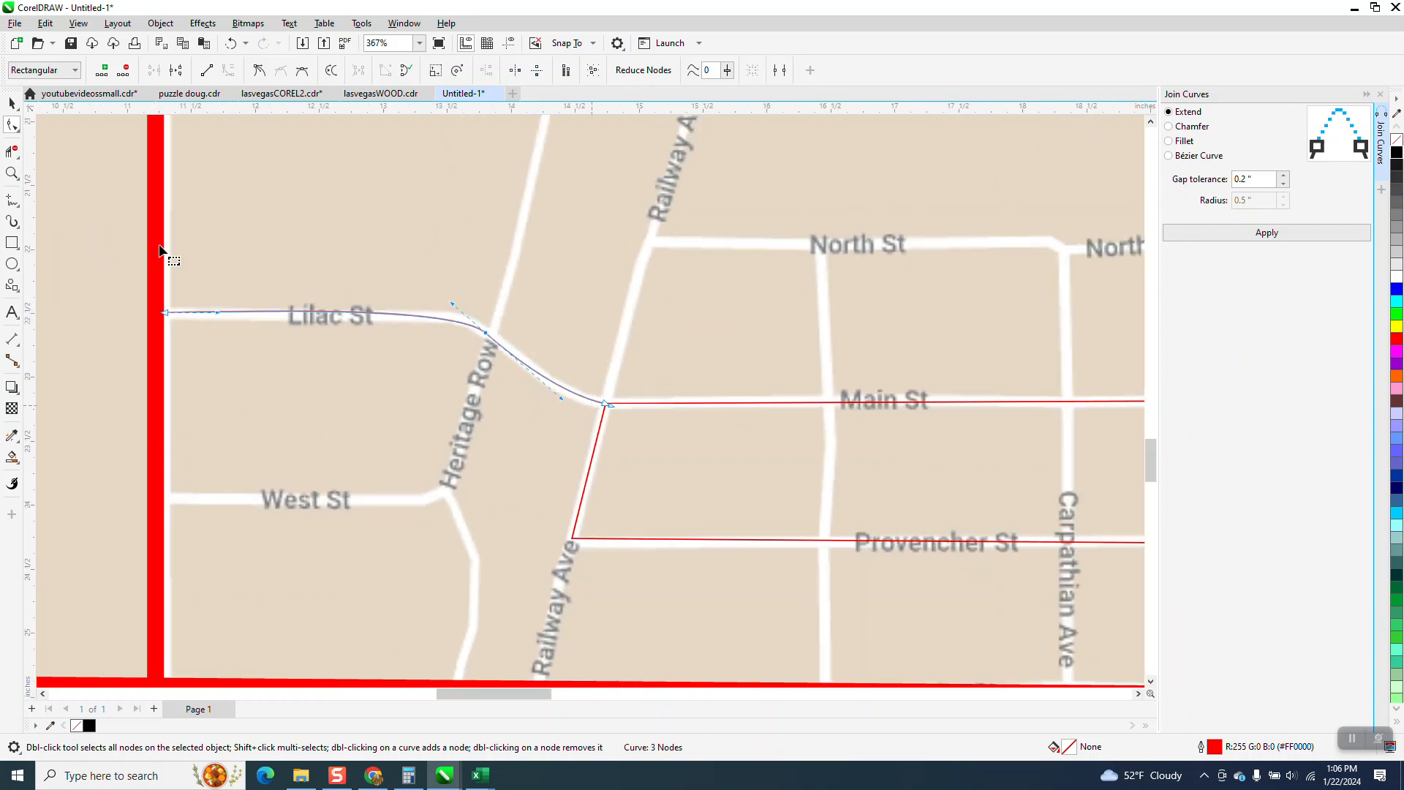
{"action": "key", "text": "space"}
{"action": "scroll", "coordinate": [354, 312], "scroll_direction": "down", "scroll_amount": 1}
{"action": "key", "text": "space"}
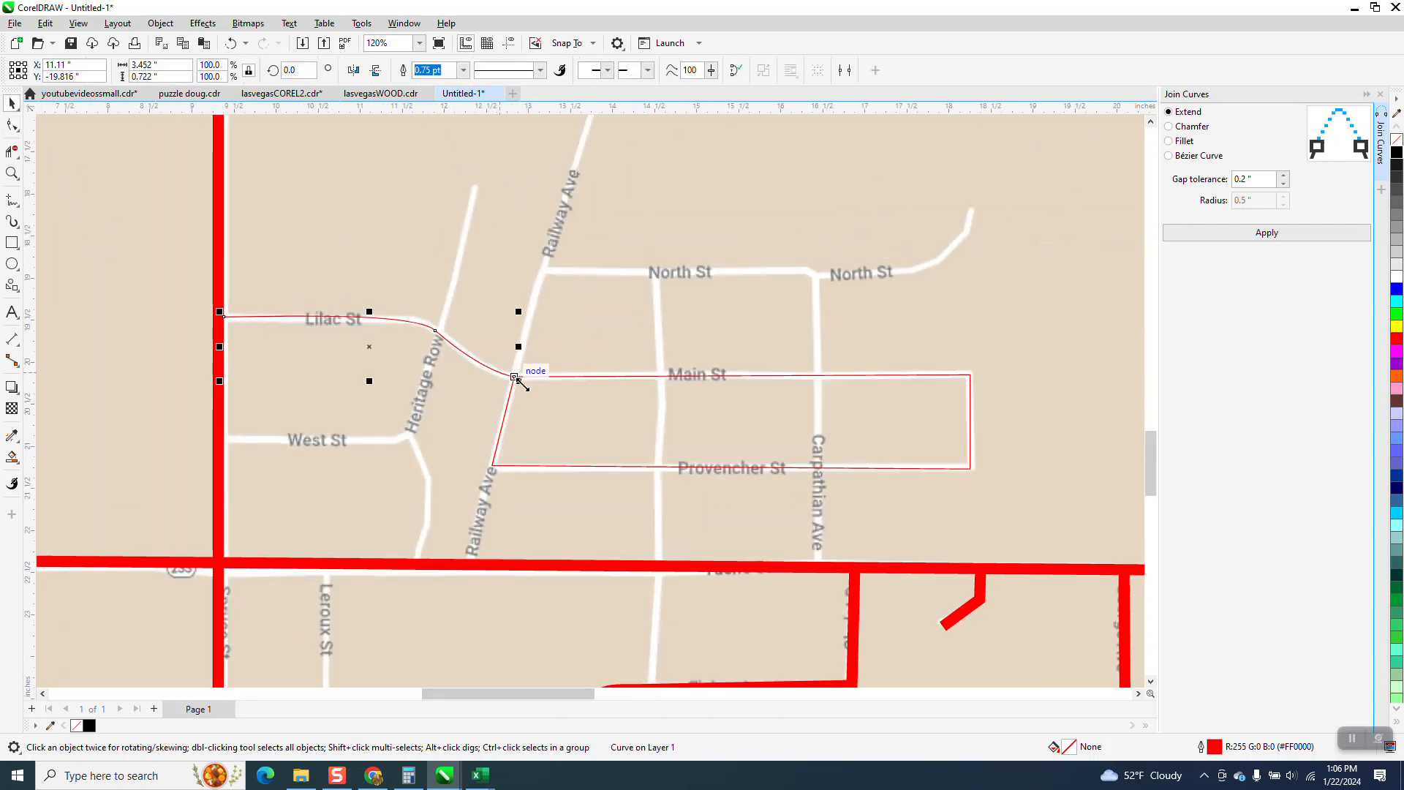
- Set the outline width of the Lilac St line and the Main St and Provencher St shape to 8.0 pt
{"action": "left_click", "coordinate": [570, 378], "text": "shift"}
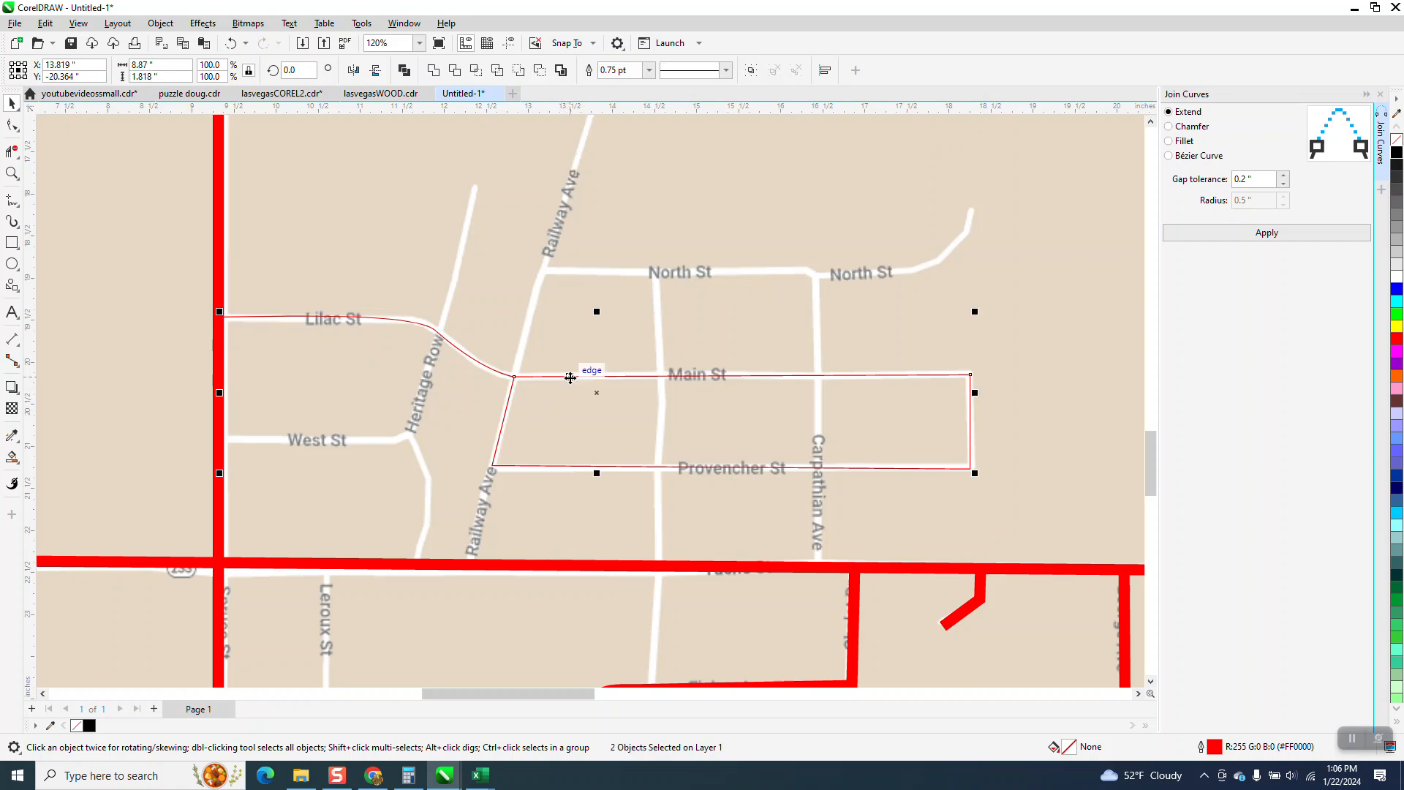
{"action": "left_click", "coordinate": [647, 71]}
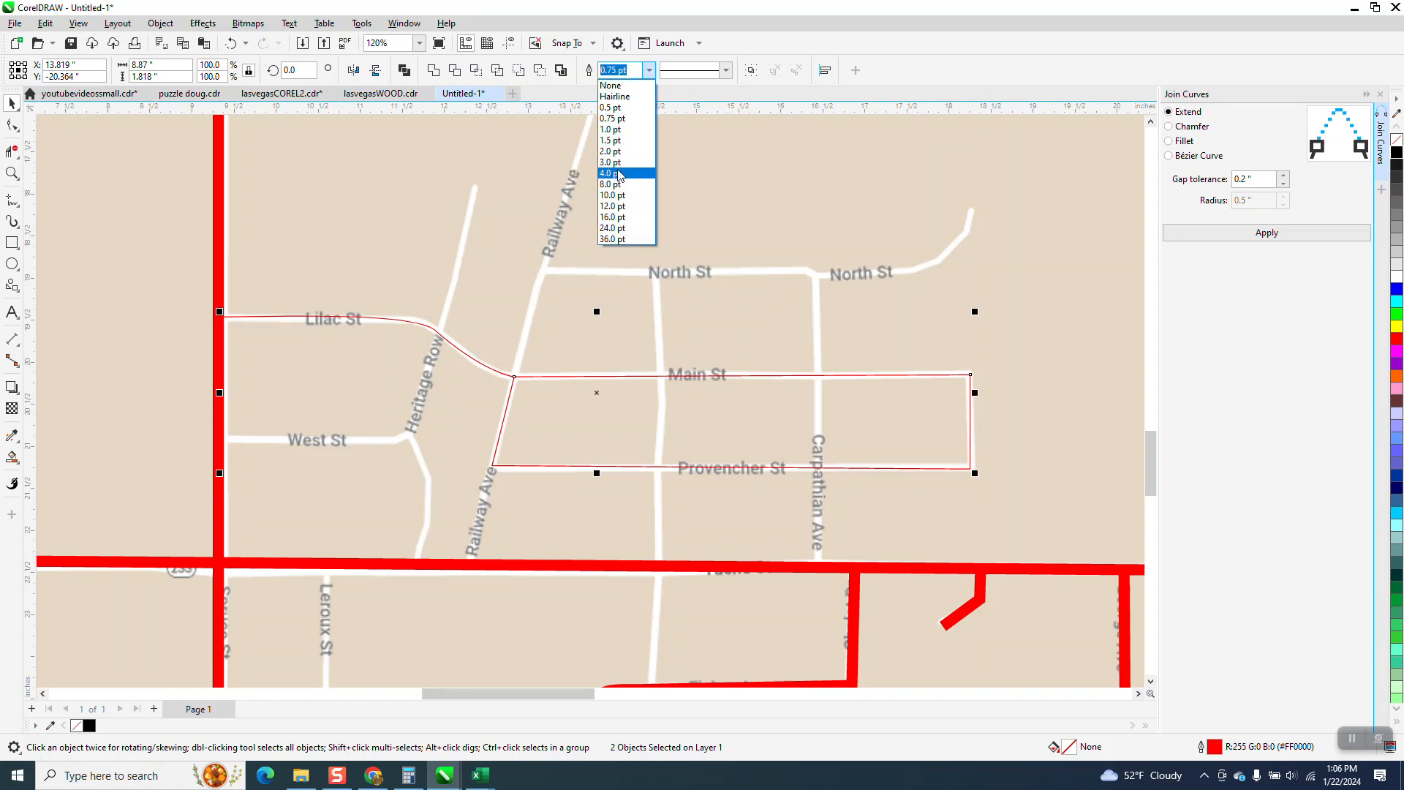
{"action": "left_click", "coordinate": [616, 173]}
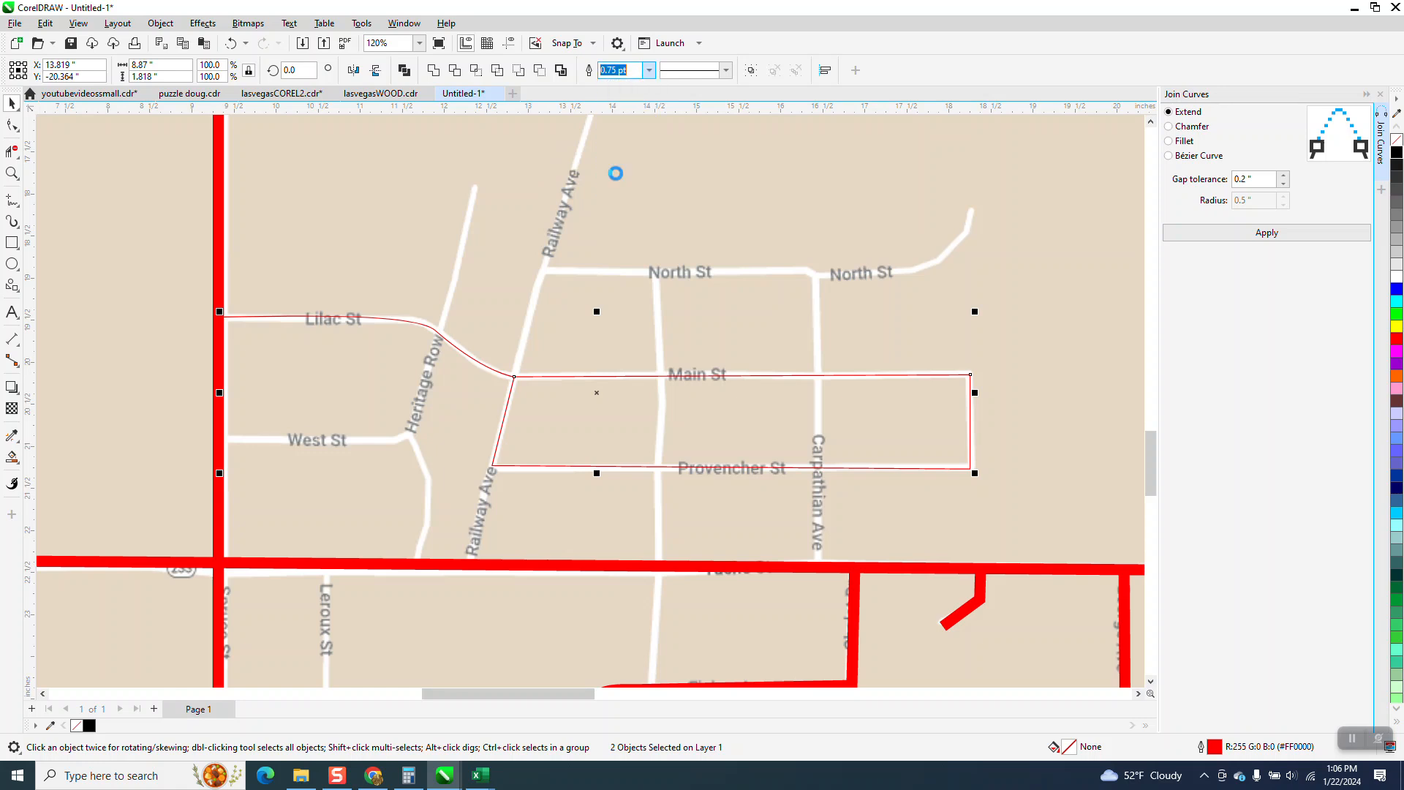
{"action": "left_click", "coordinate": [647, 71]}
{"action": "left_click", "coordinate": [615, 191]}
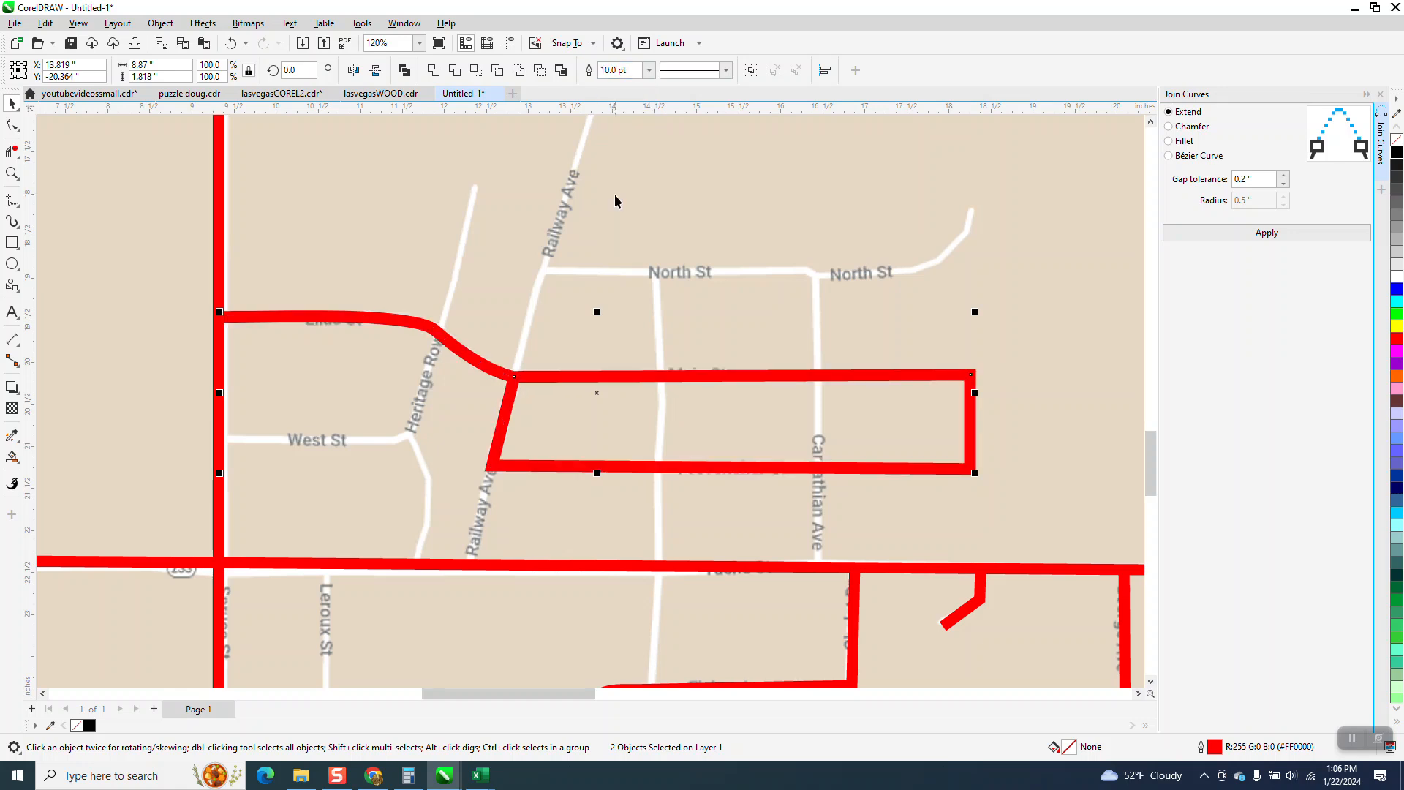
{"action": "left_click", "coordinate": [648, 70]}
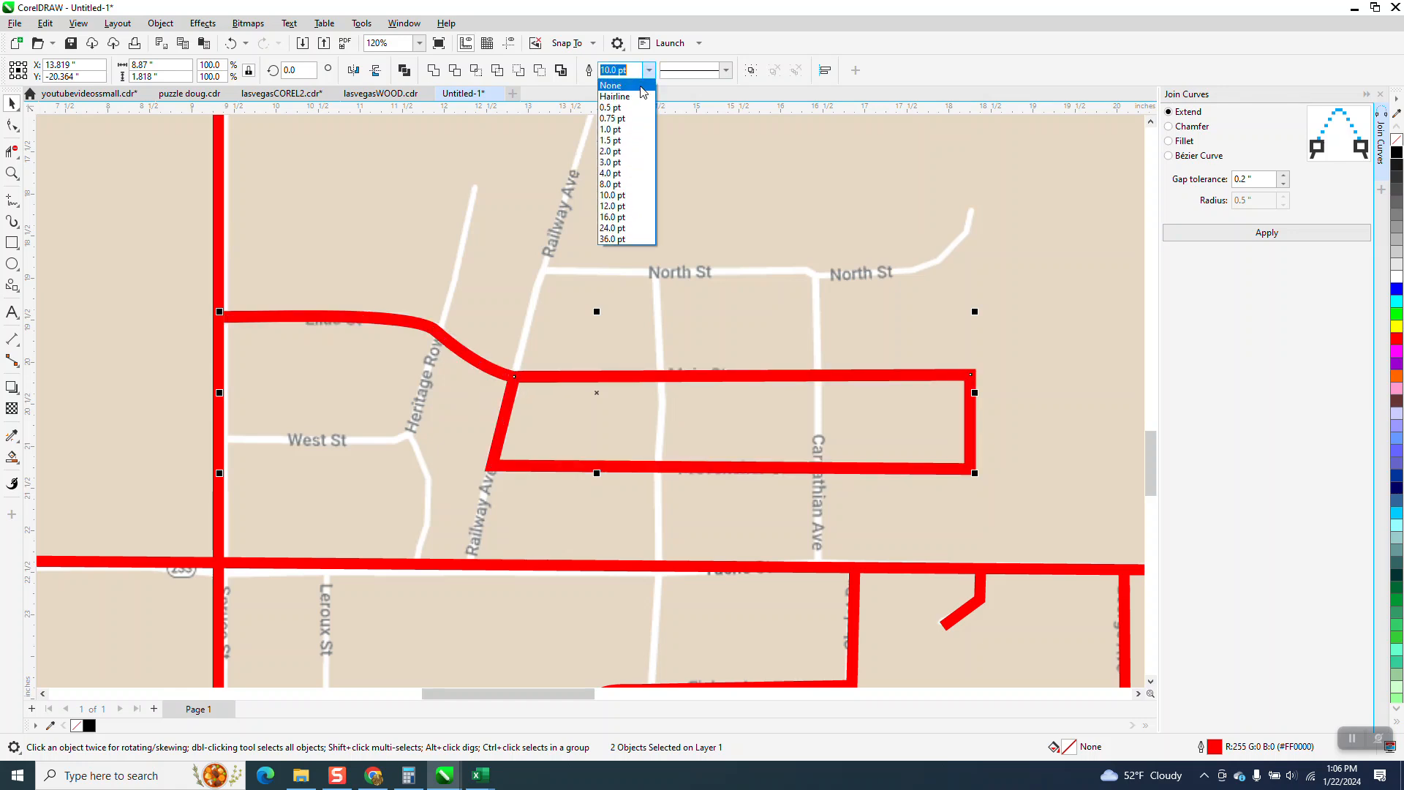
{"action": "left_click", "coordinate": [620, 184]}
- Merge the Lilac St line and the Main St and Provencher St shape into a single curve
{"action": "scroll", "coordinate": [698, 299], "scroll_direction": "down", "scroll_amount": 2}
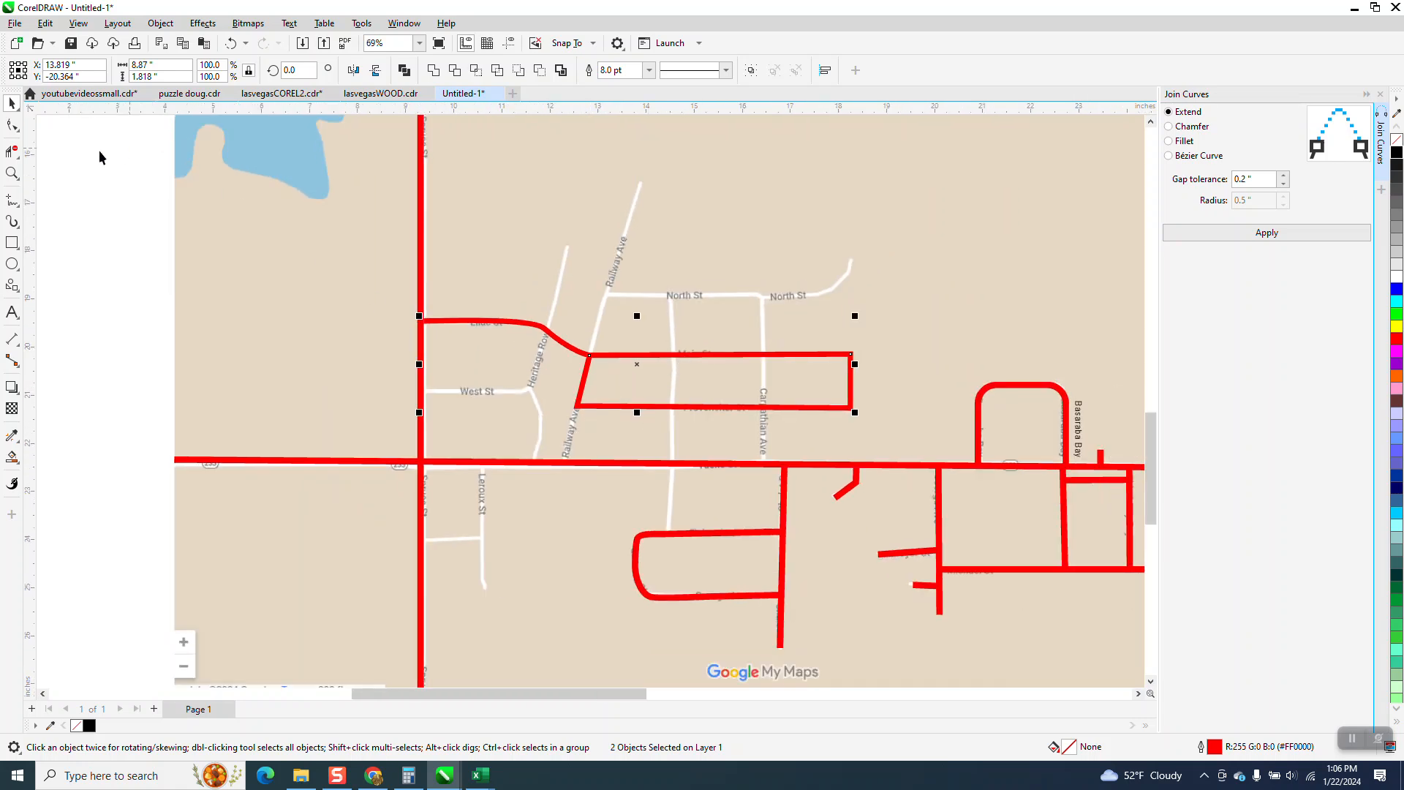
{"action": "left_click", "coordinate": [6, 174]}
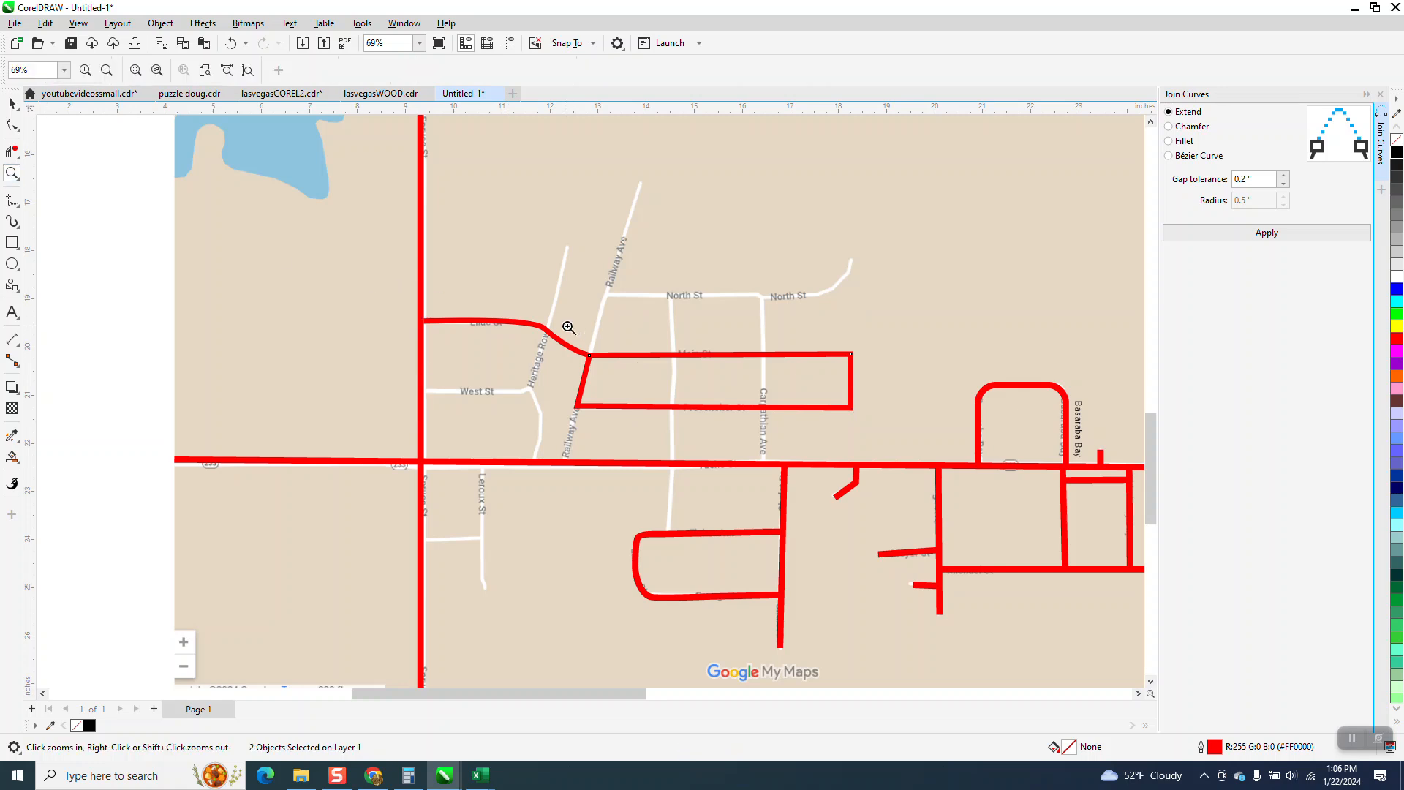
{"action": "left_click_drag", "start_coordinate": [567, 326], "coordinate": [977, 454]}
{"action": "scroll", "coordinate": [161, 235], "scroll_direction": "down", "scroll_amount": 1}
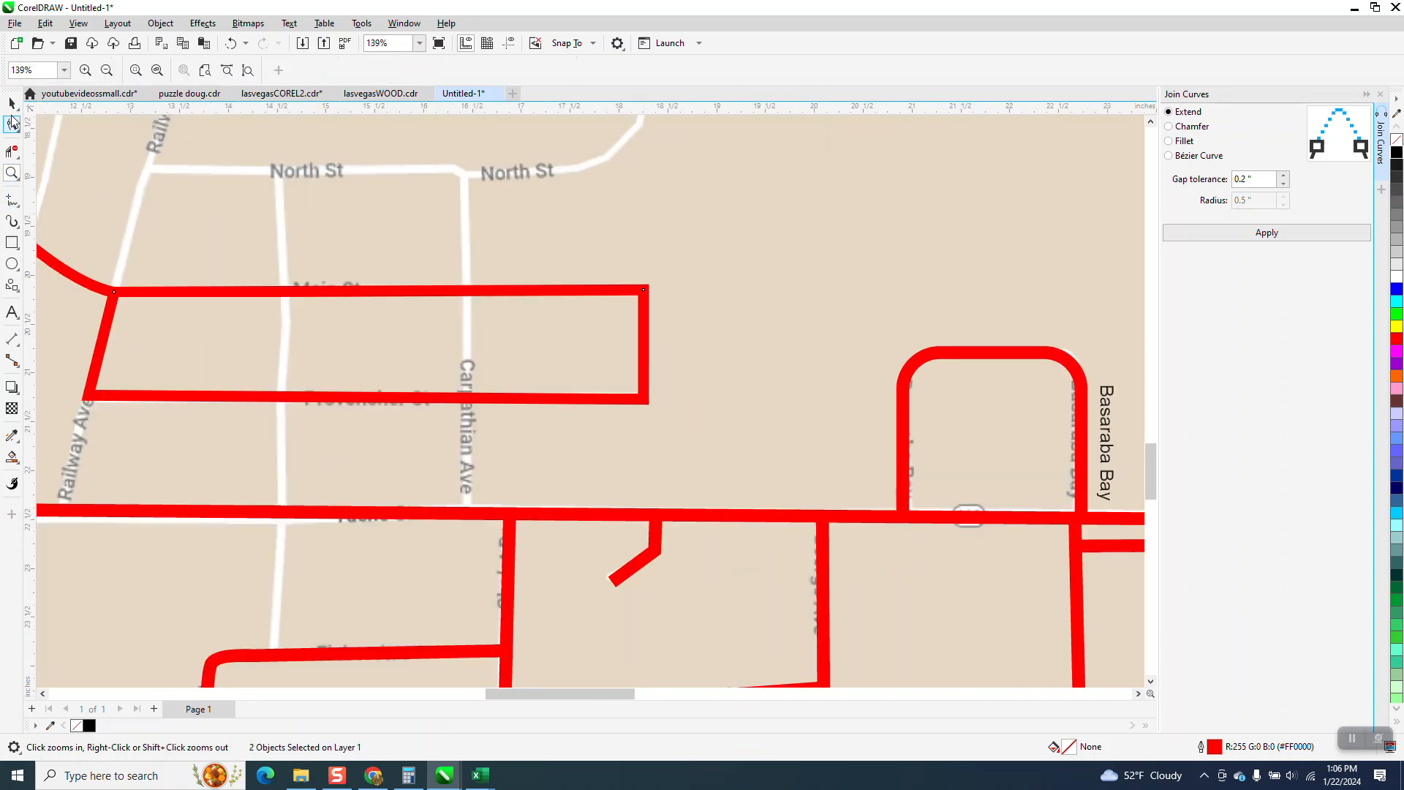
{"action": "left_click", "coordinate": [10, 128]}
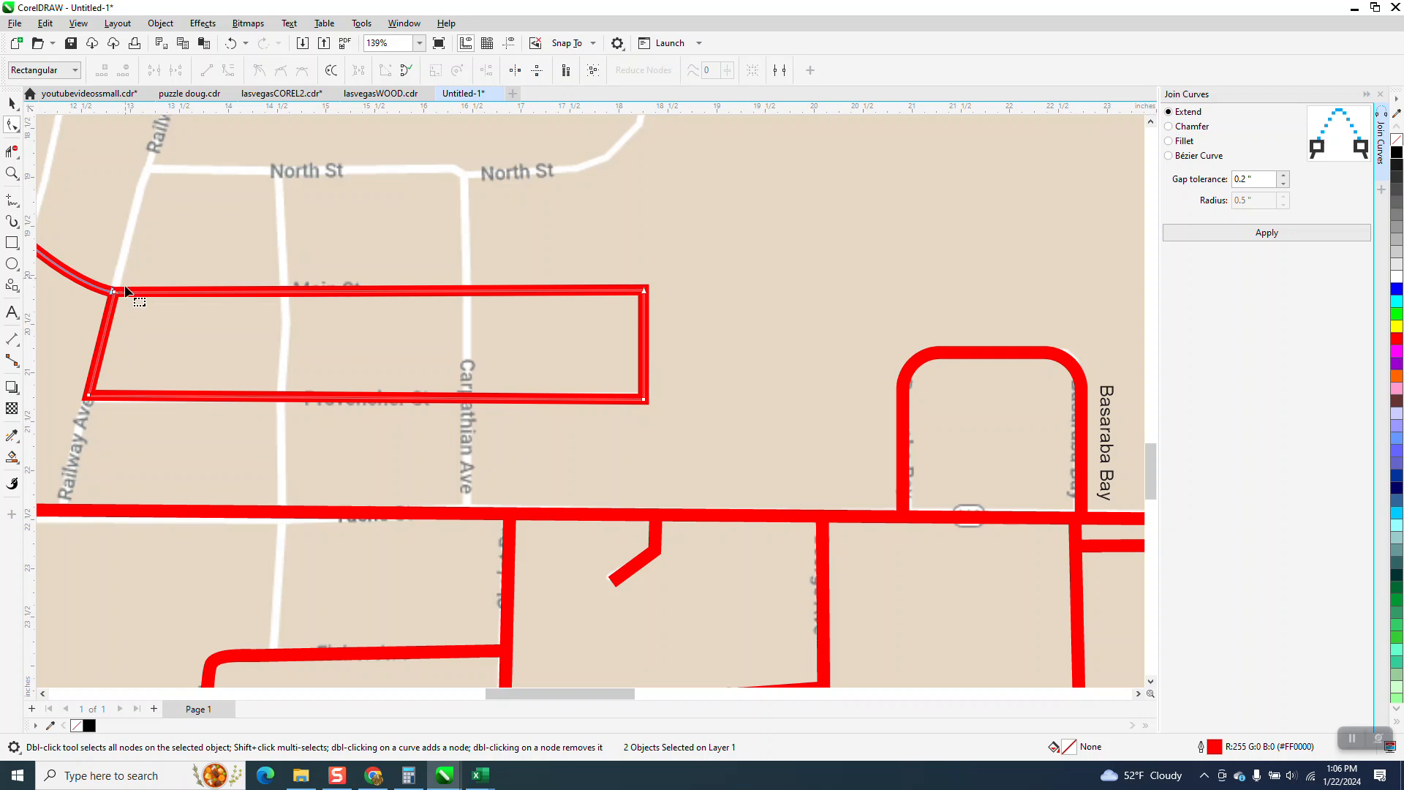
{"action": "left_click", "coordinate": [164, 291]}
{"action": "scroll", "coordinate": [281, 316], "scroll_direction": "down", "scroll_amount": 2}
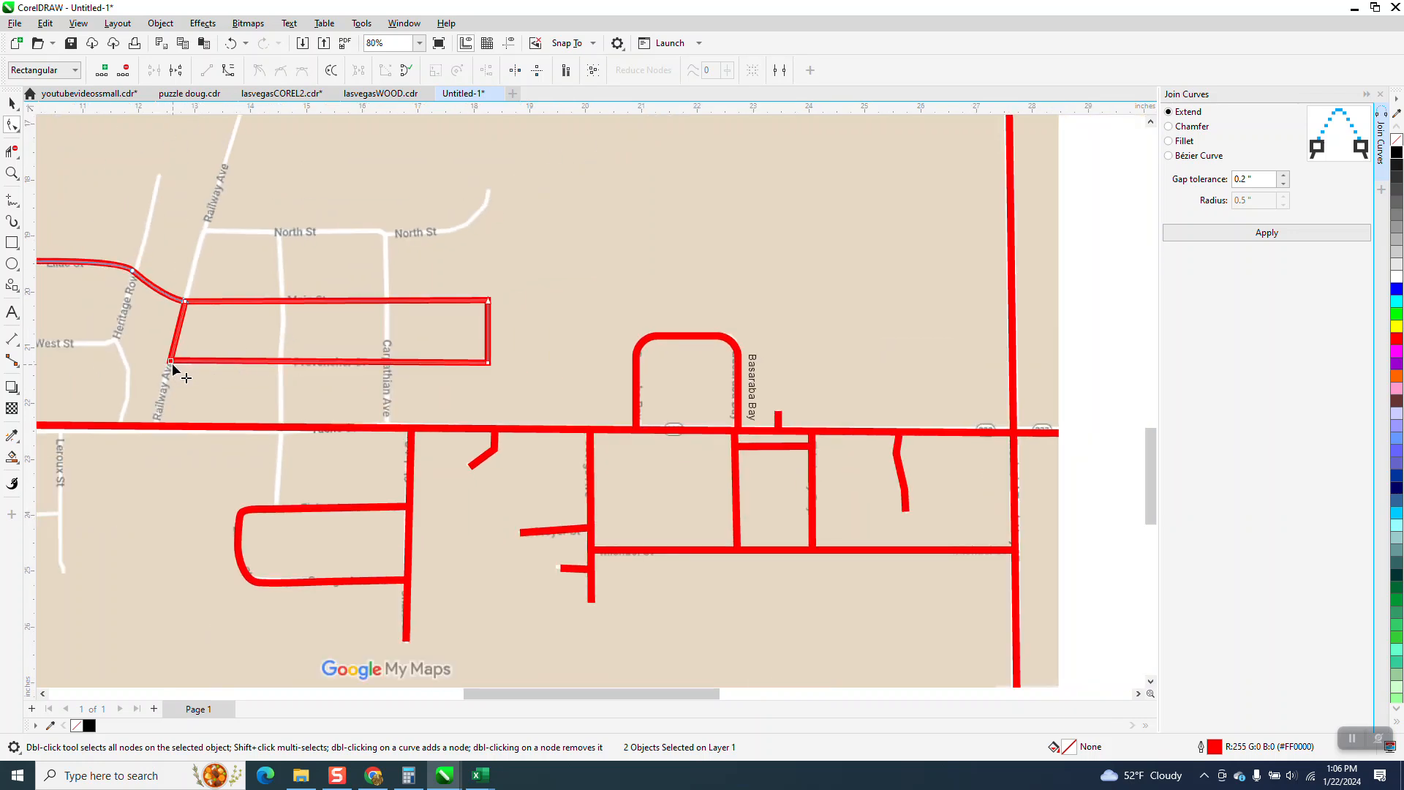
{"action": "left_click", "coordinate": [13, 103]}
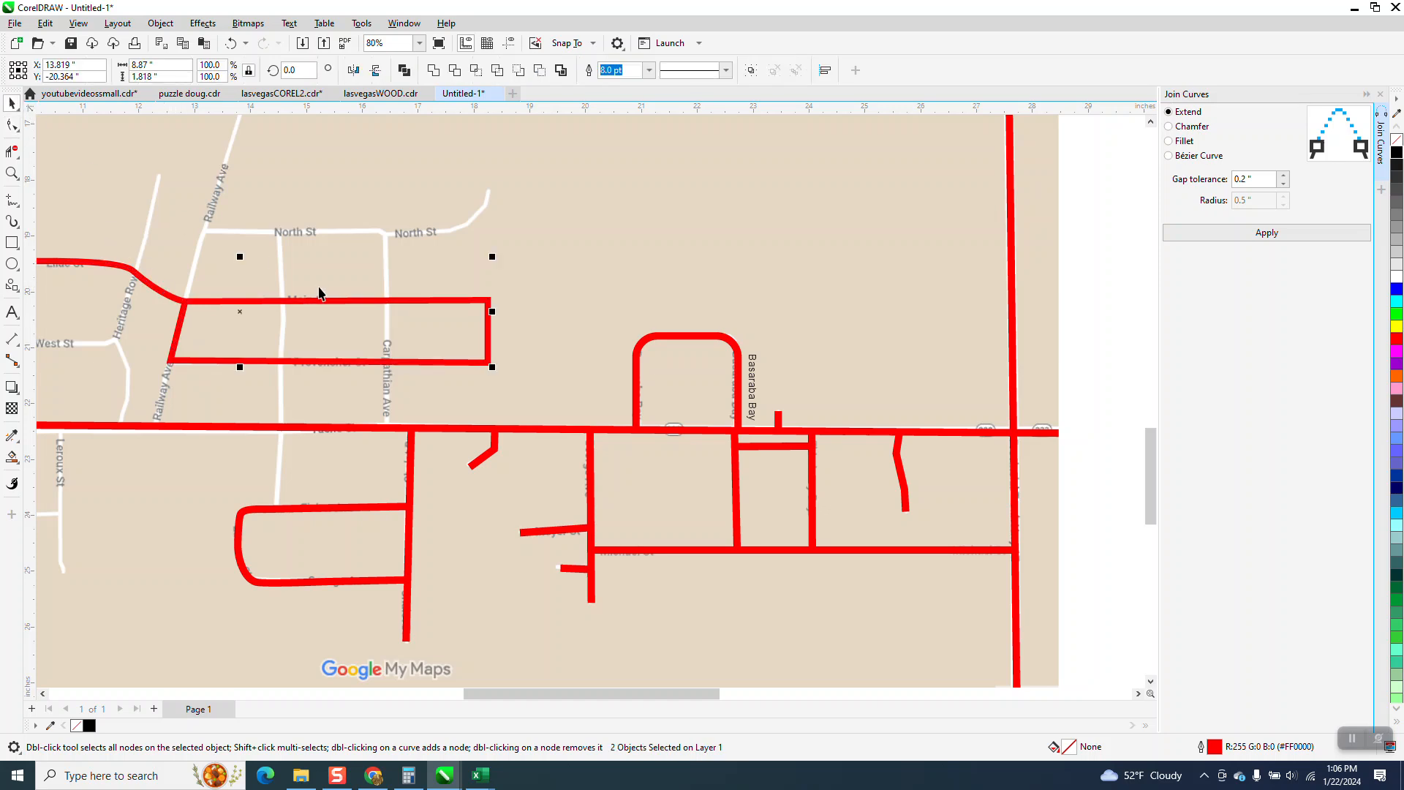
{"action": "scroll", "coordinate": [316, 296], "scroll_direction": "down", "scroll_amount": 2}
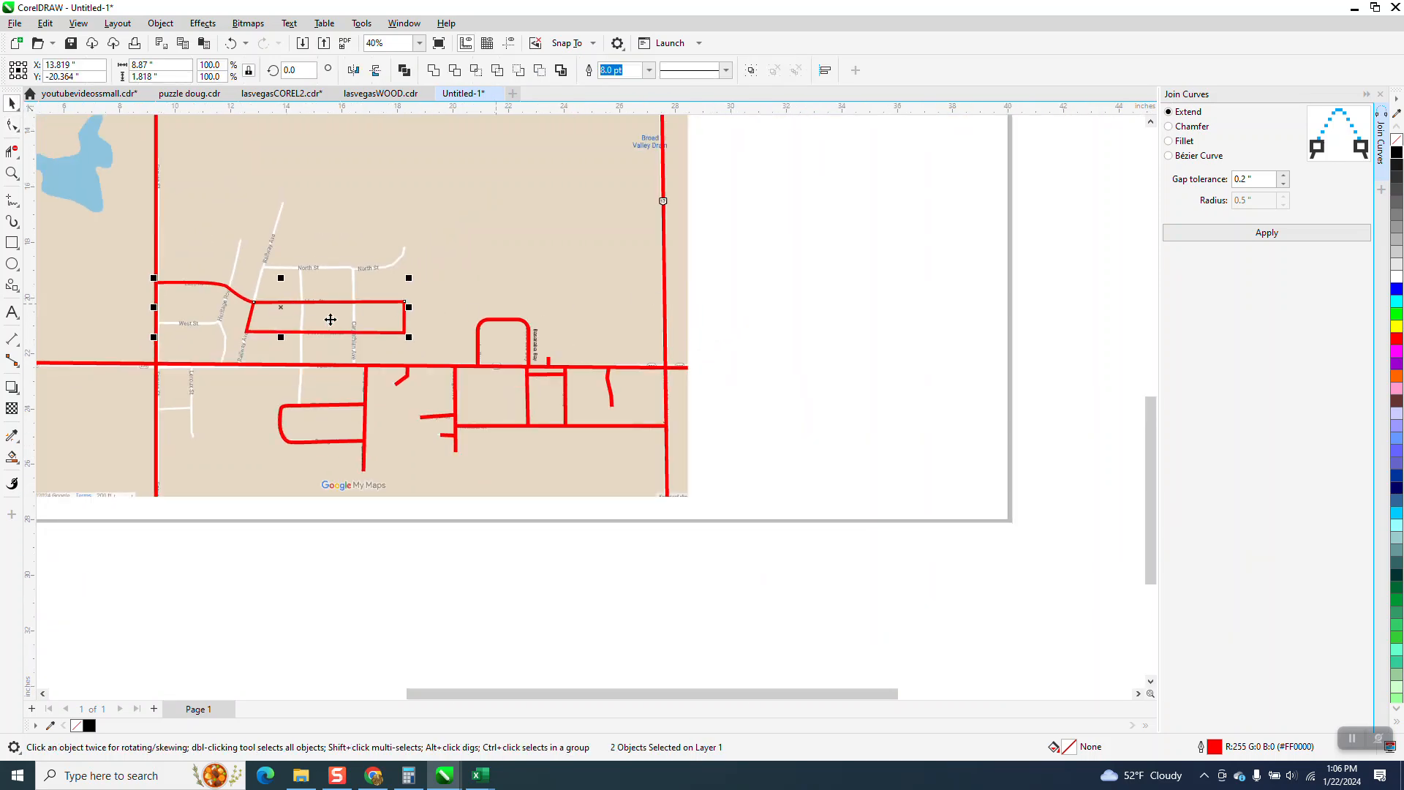
{"action": "left_click", "coordinate": [434, 71]}
- Try to delete the Railway Ave side of the merged curve with Virtual Segment Delete, and undo the deletion
{"action": "left_click", "coordinate": [12, 173]}
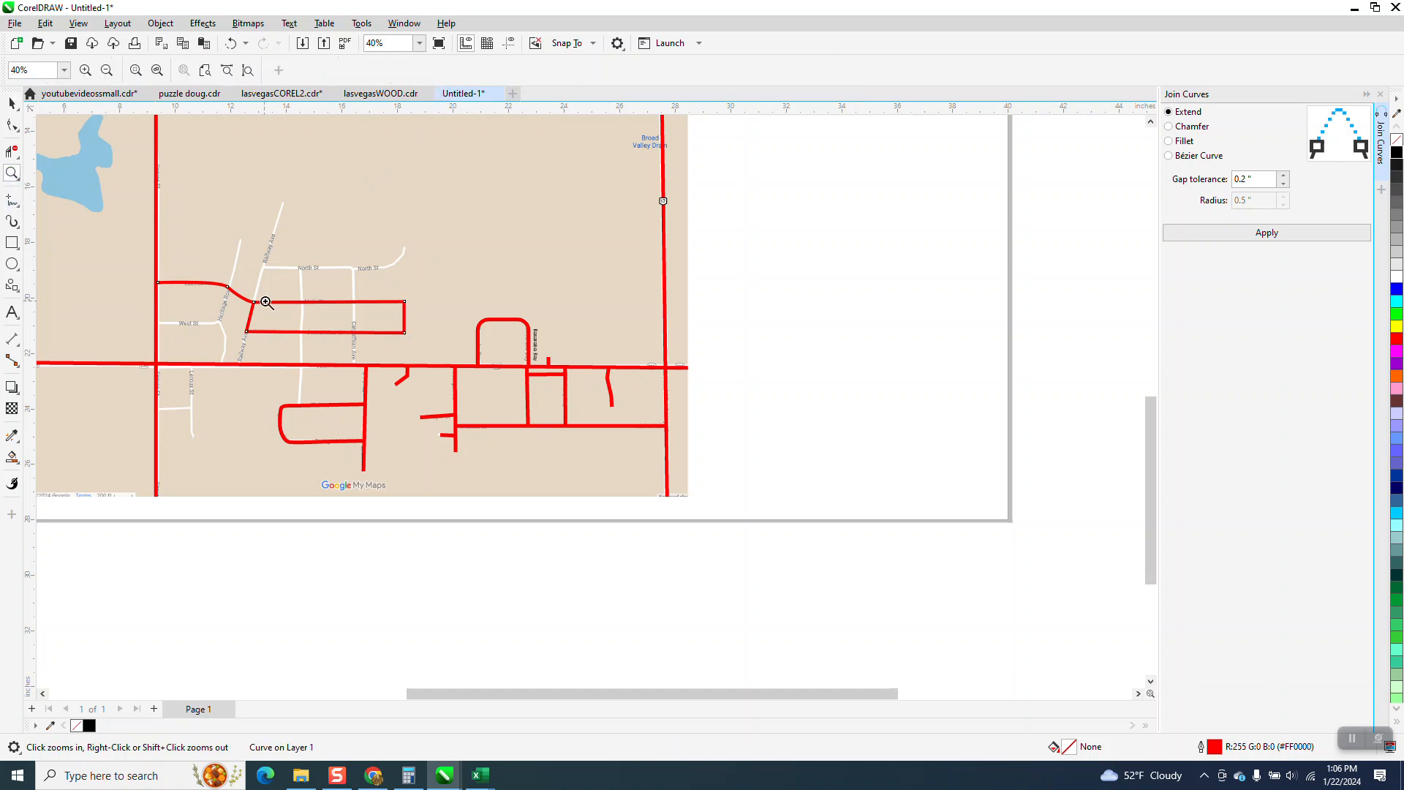
{"action": "left_click_drag", "start_coordinate": [212, 296], "coordinate": [370, 360]}
{"action": "left_click", "coordinate": [11, 153]}
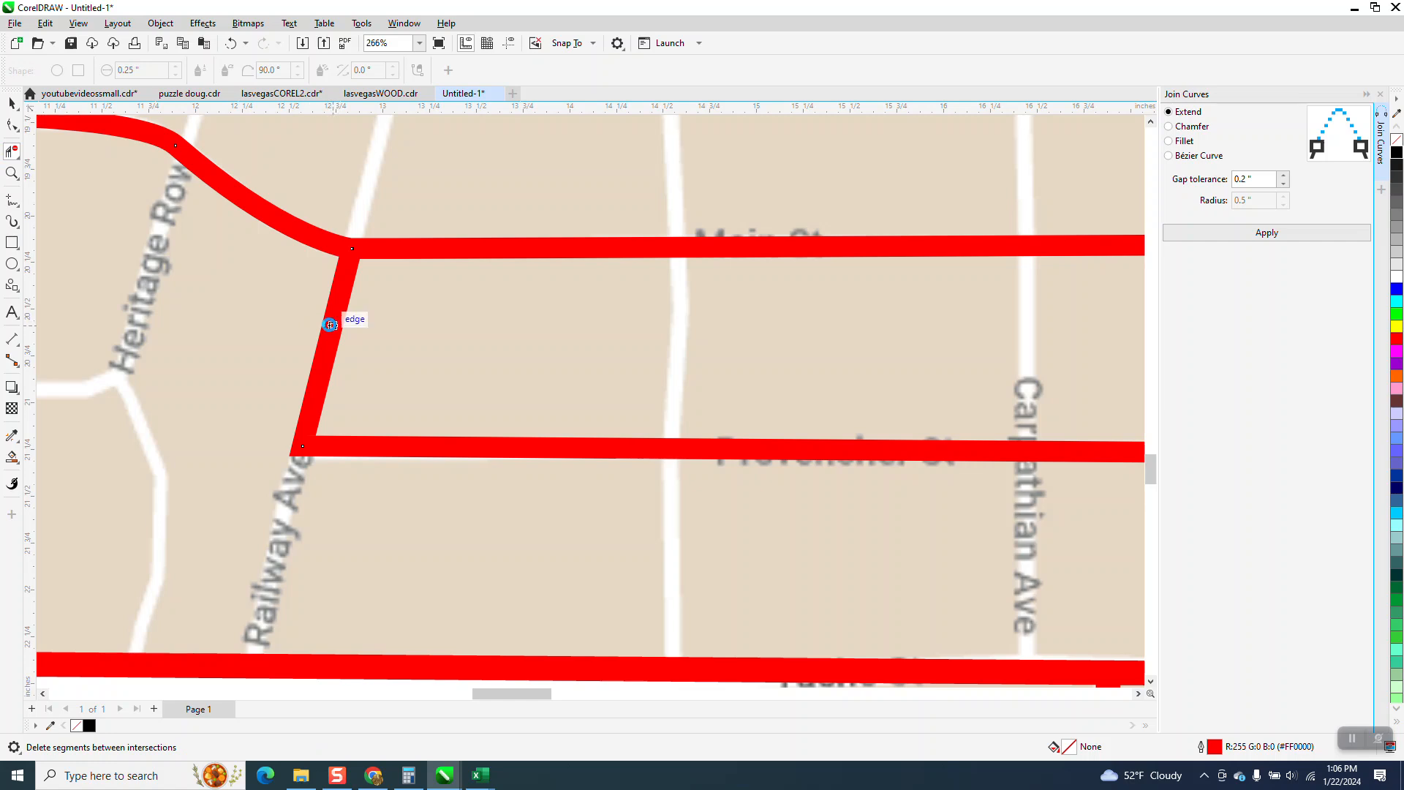
{"action": "left_click", "coordinate": [341, 323]}
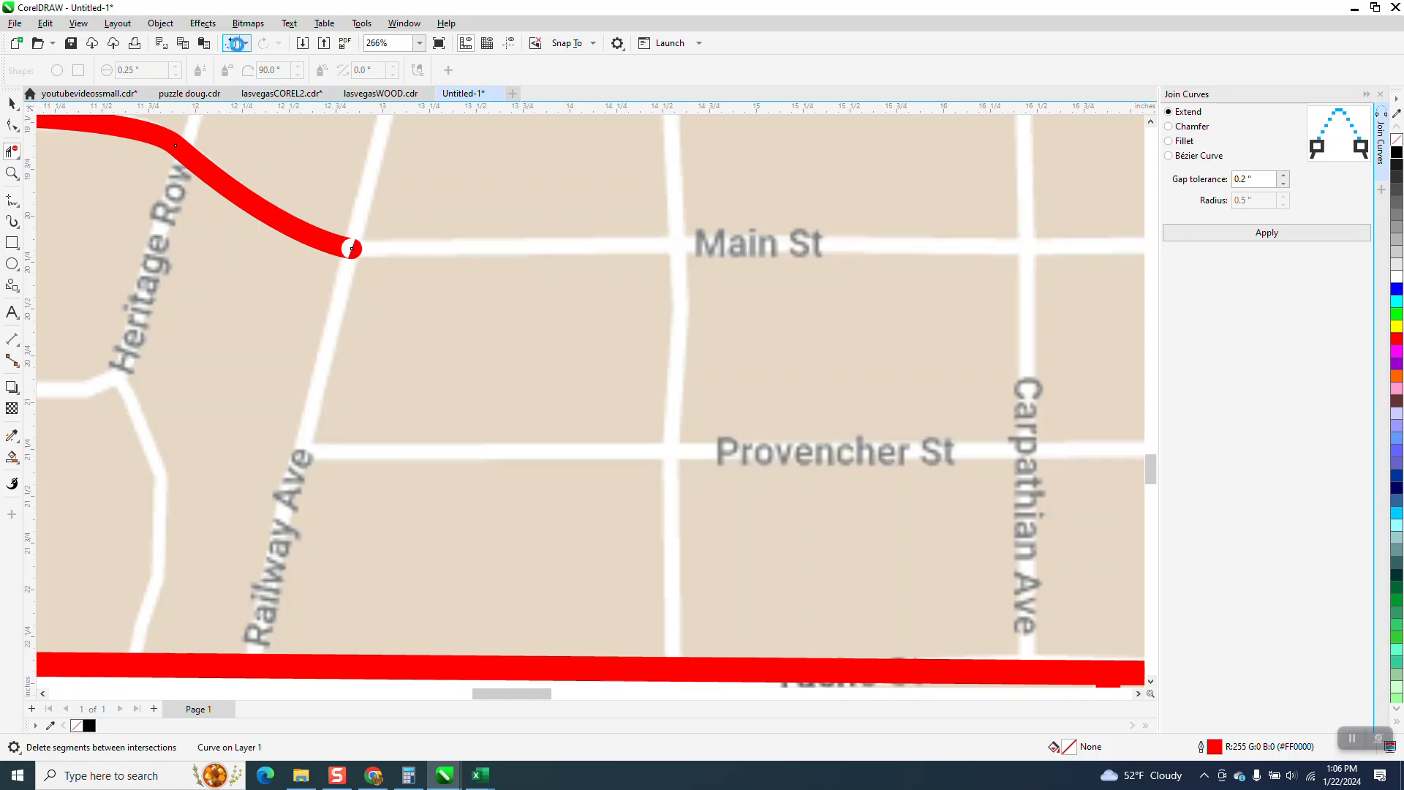
{"action": "left_click", "coordinate": [231, 43]}
- Break the merged curve apart at its two Railway Ave corners and delete the segment between them
{"action": "left_click", "coordinate": [8, 126]}
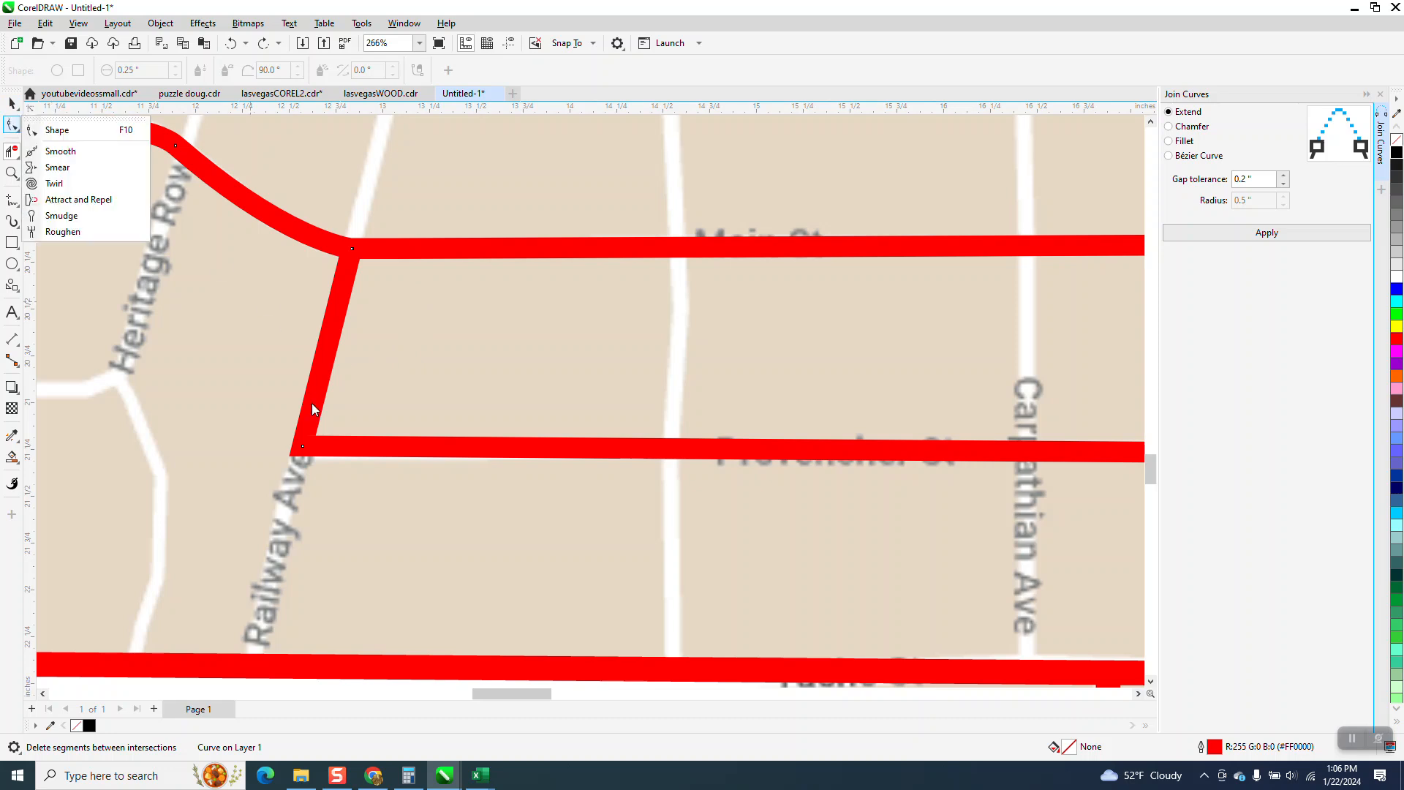
{"action": "left_click", "coordinate": [57, 130]}
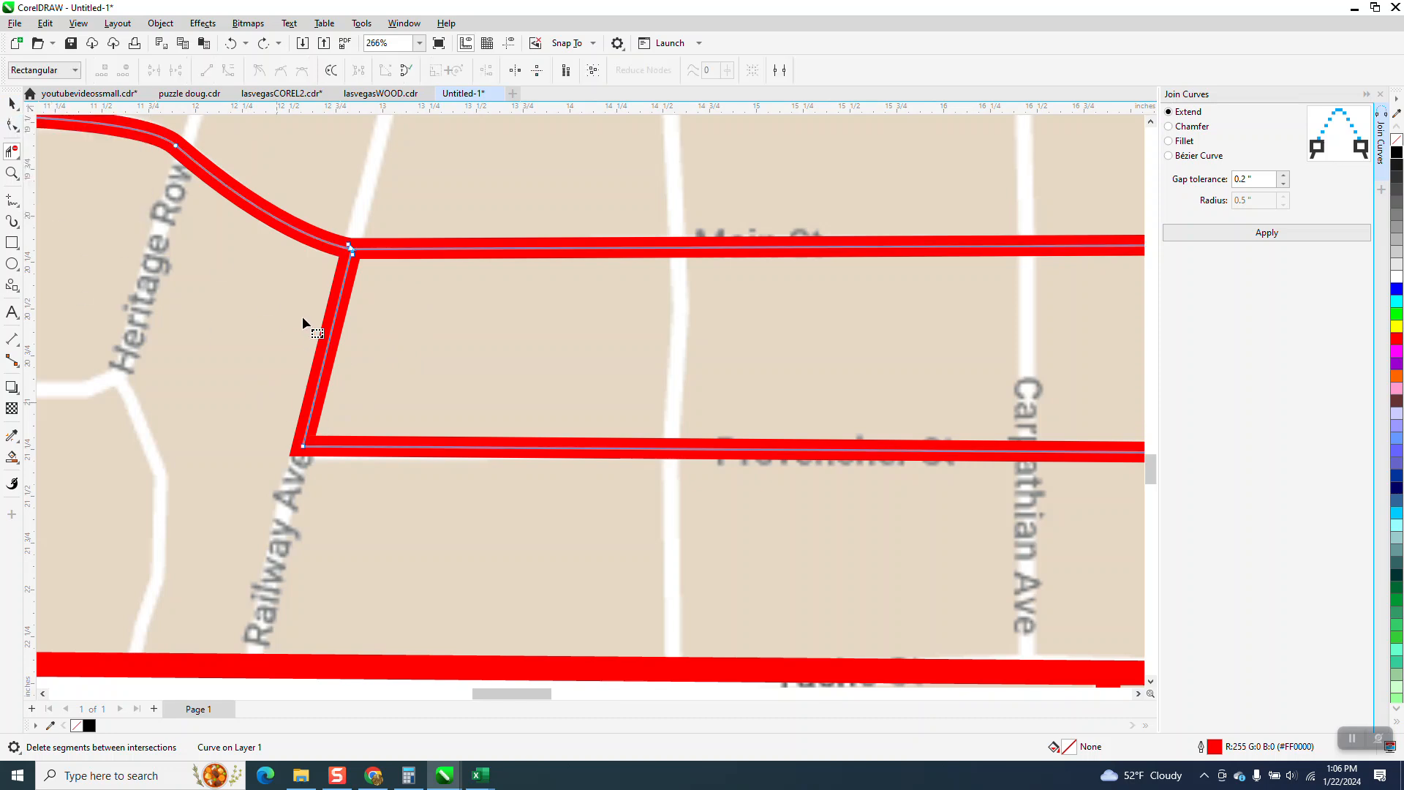
{"action": "left_click", "coordinate": [354, 255]}
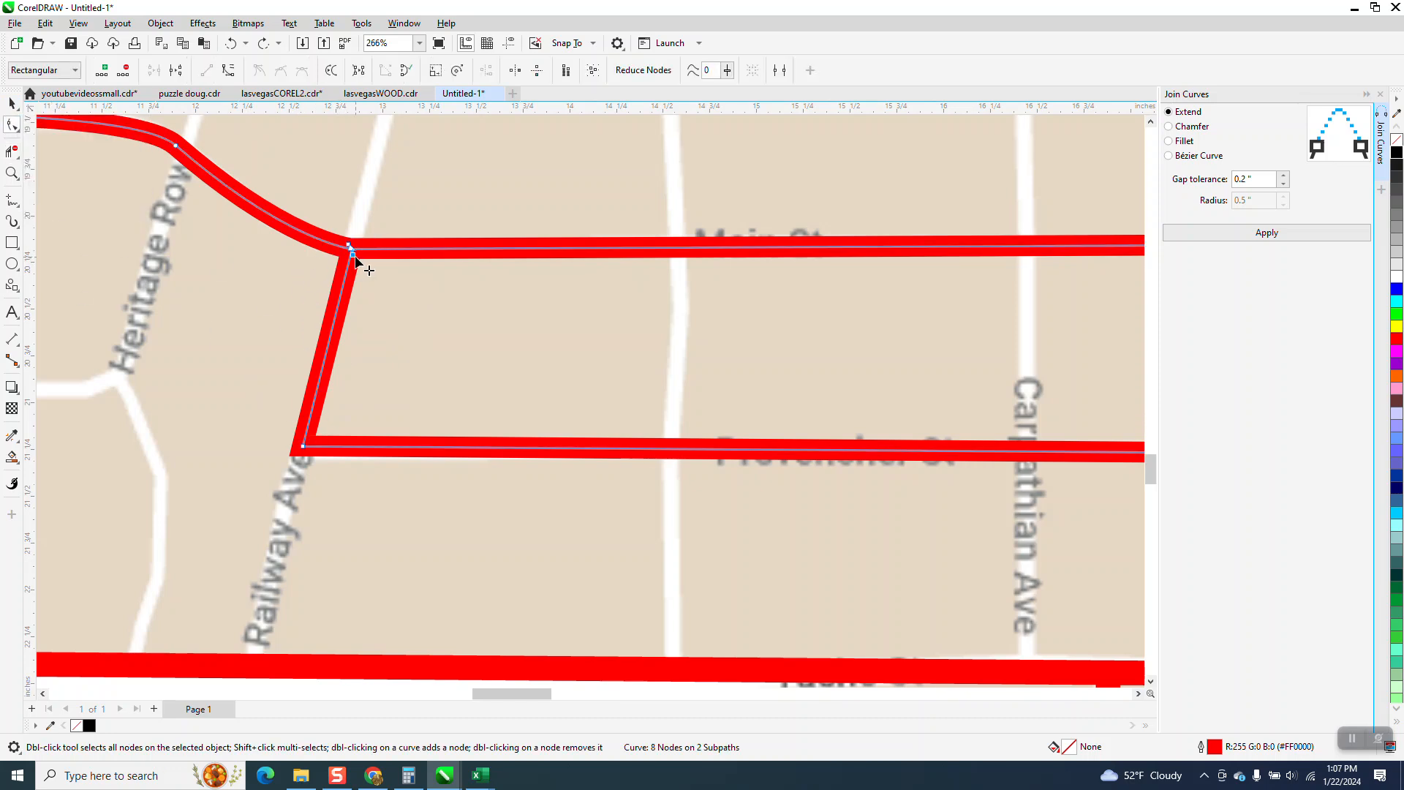
{"action": "right_click", "coordinate": [302, 449]}
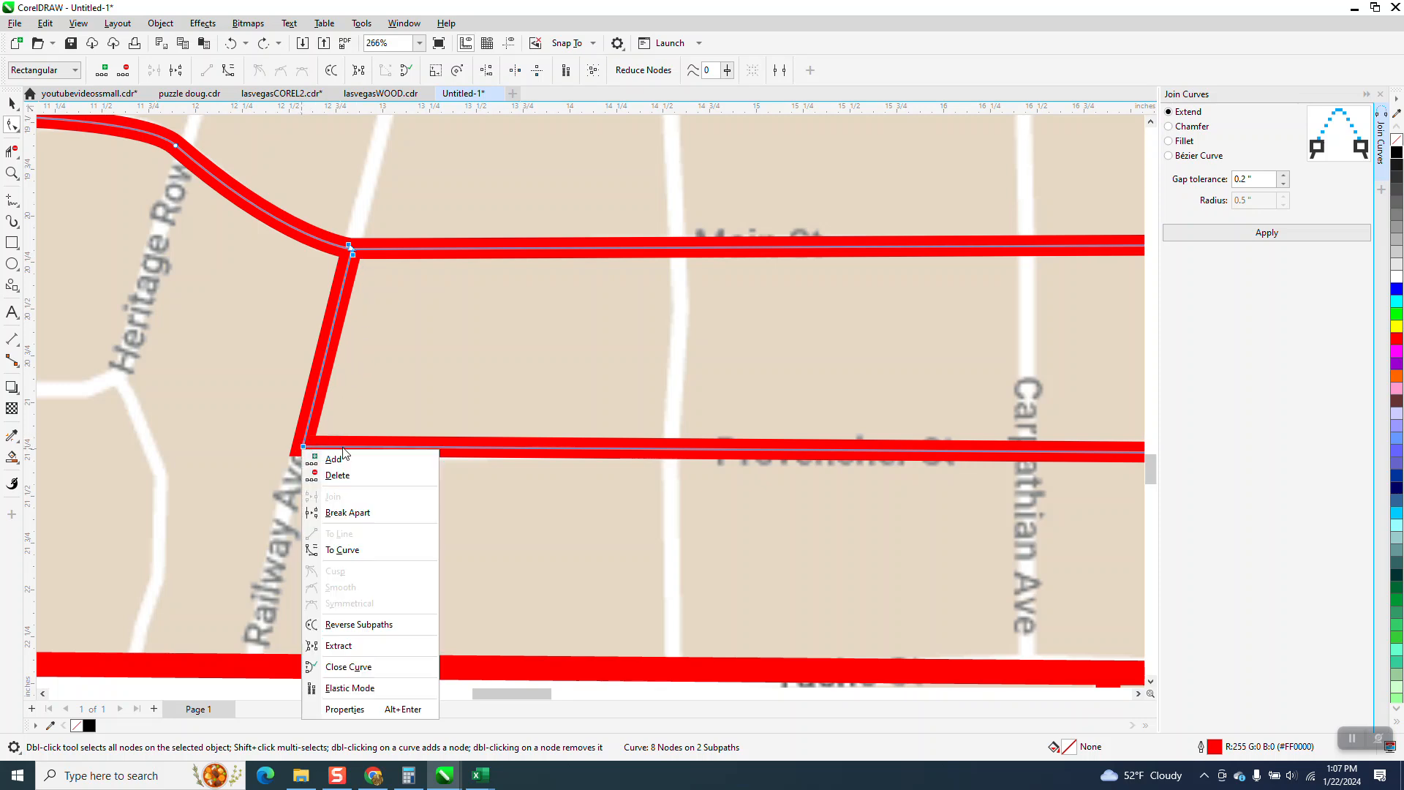
{"action": "left_click", "coordinate": [350, 517]}
{"action": "left_click", "coordinate": [12, 151]}
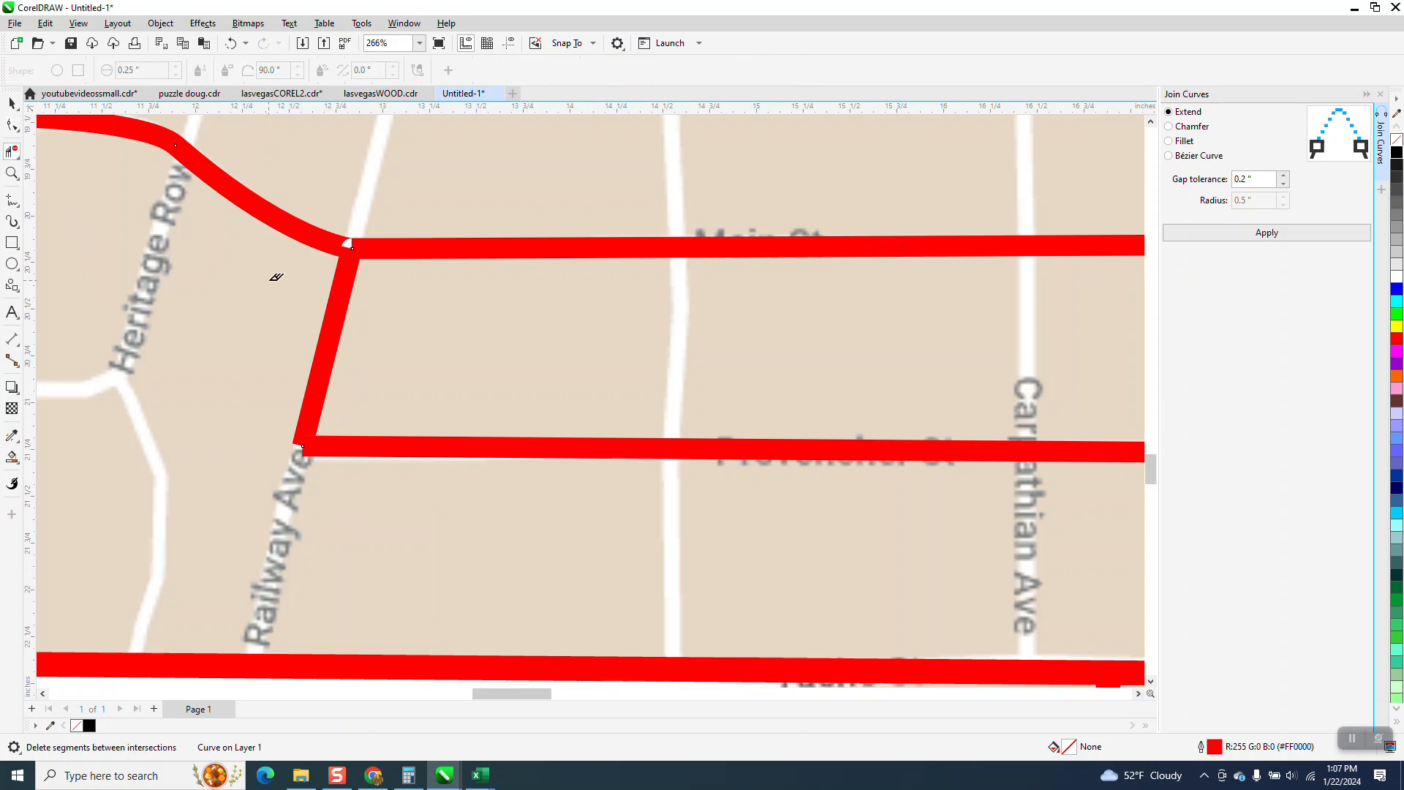
{"action": "left_click_drag", "start_coordinate": [367, 340], "coordinate": [373, 344]}
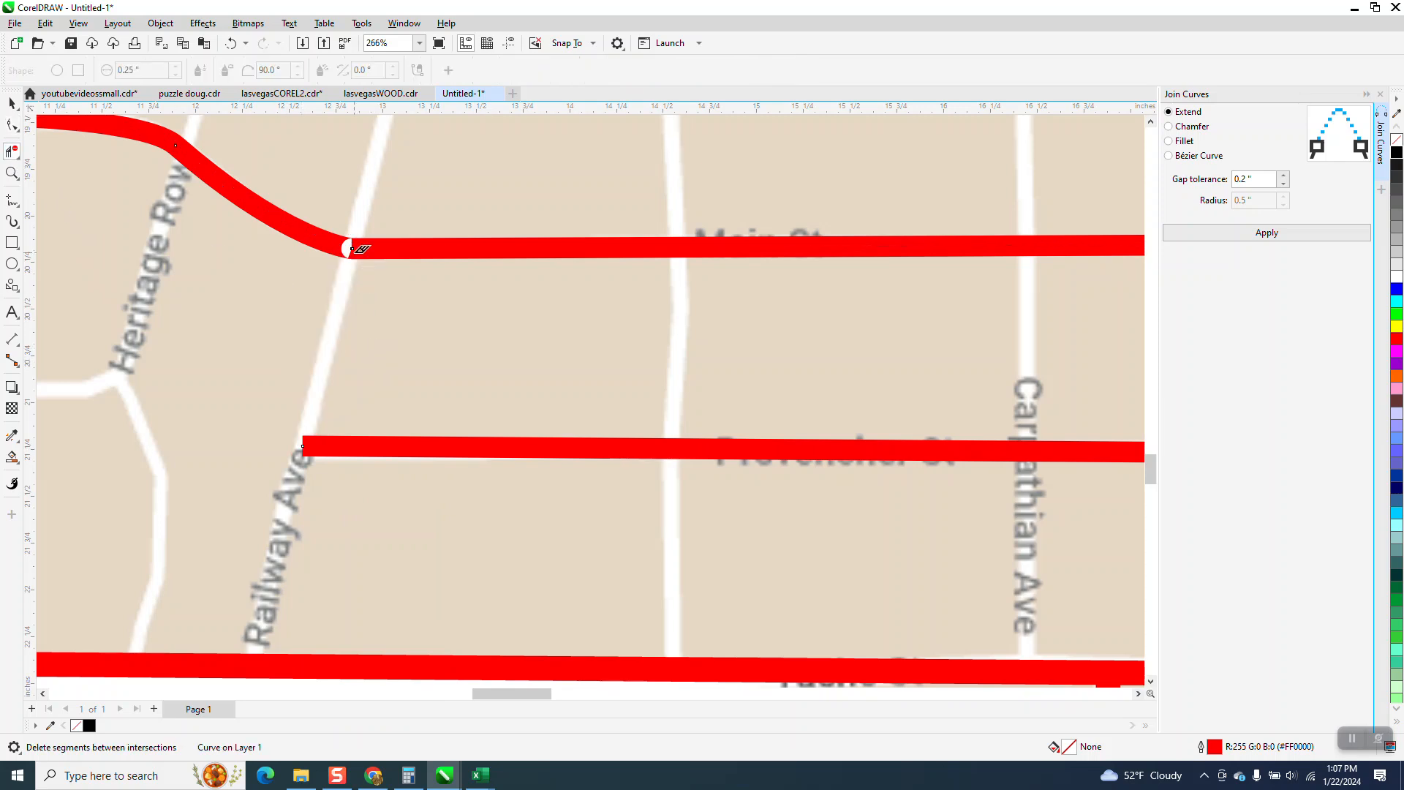
- Join the loose curve ends where Lilac St meets Main St using Join Curves, Extend, with 0.2" gap tolerance
{"action": "left_click", "coordinate": [12, 173]}
{"action": "left_click_drag", "start_coordinate": [304, 195], "coordinate": [370, 269]}
{"action": "left_click", "coordinate": [12, 126]}
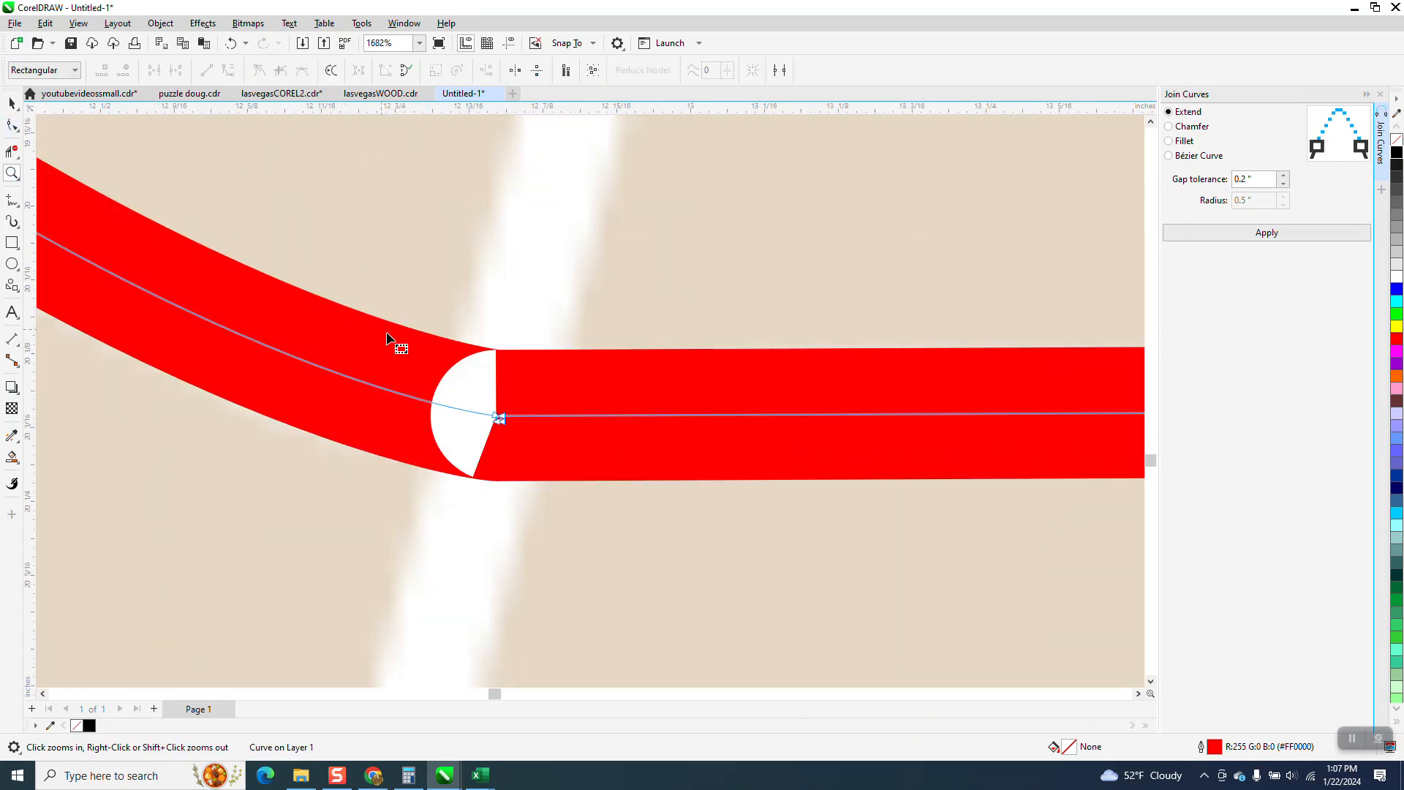
{"action": "left_click", "coordinate": [498, 417]}
{"action": "left_click", "coordinate": [498, 416]}
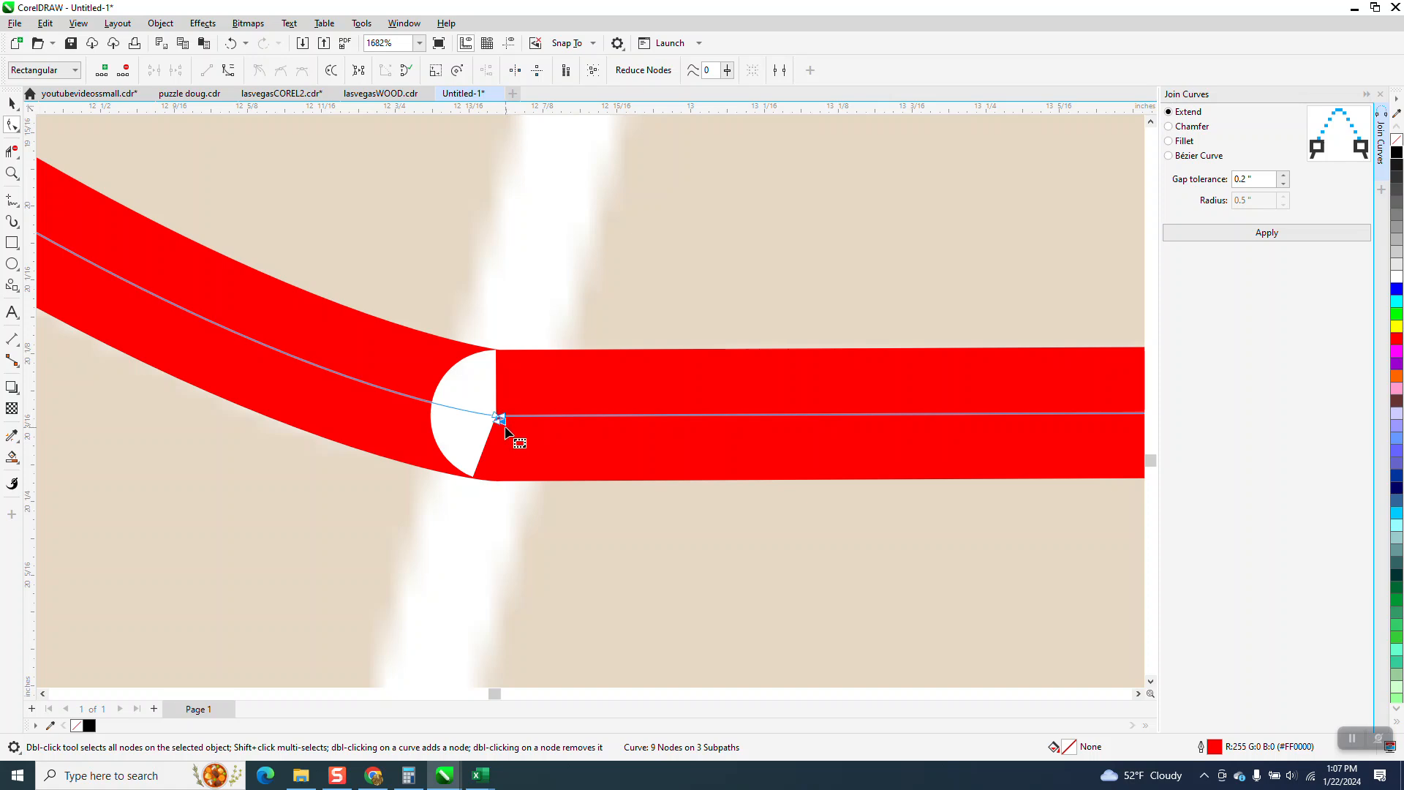
{"action": "left_click_drag", "start_coordinate": [518, 443], "coordinate": [520, 445]}
{"action": "left_click", "coordinate": [1289, 234]}
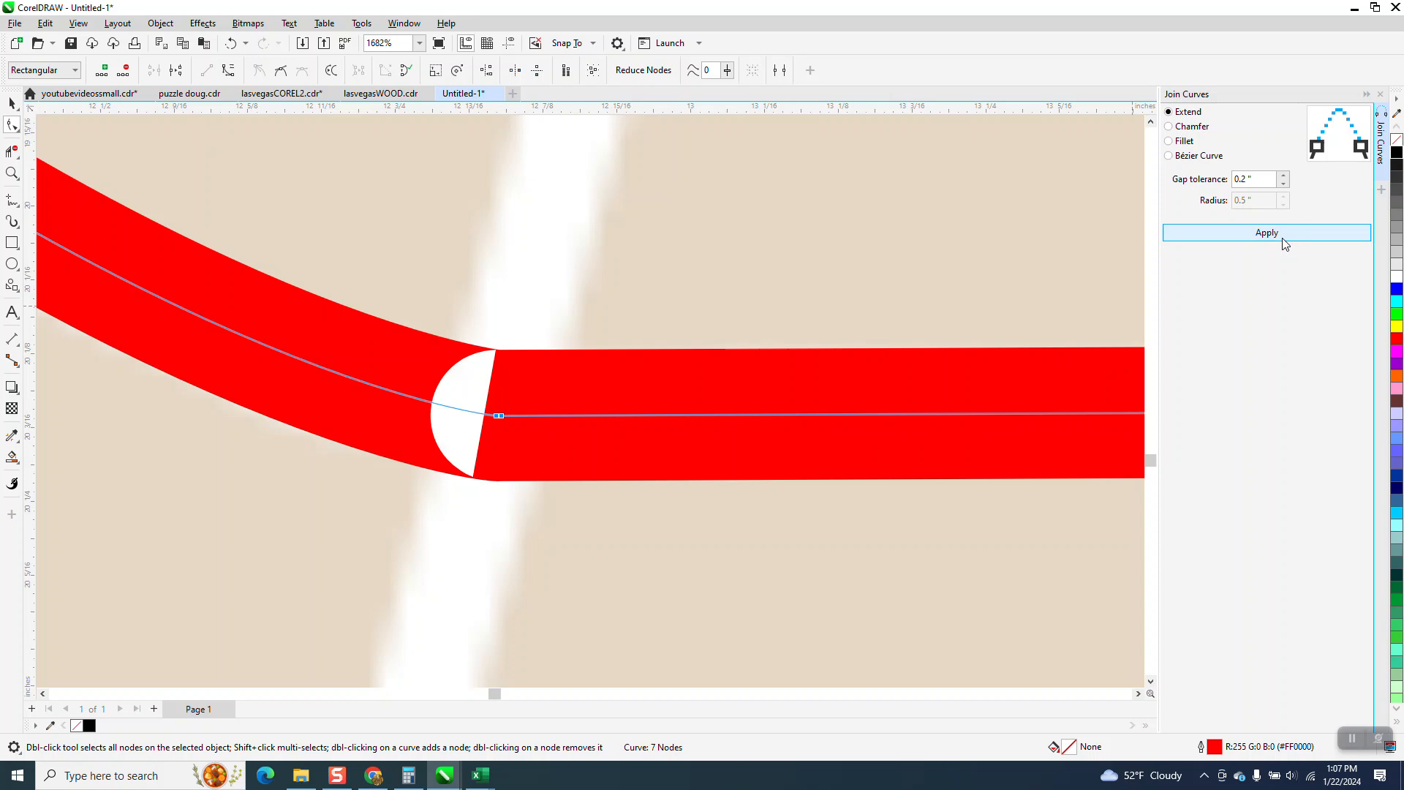
- Pull the node handle at the Lilac St and Main St junction back along Lilac St to close the notch
{"action": "left_click", "coordinate": [586, 314]}
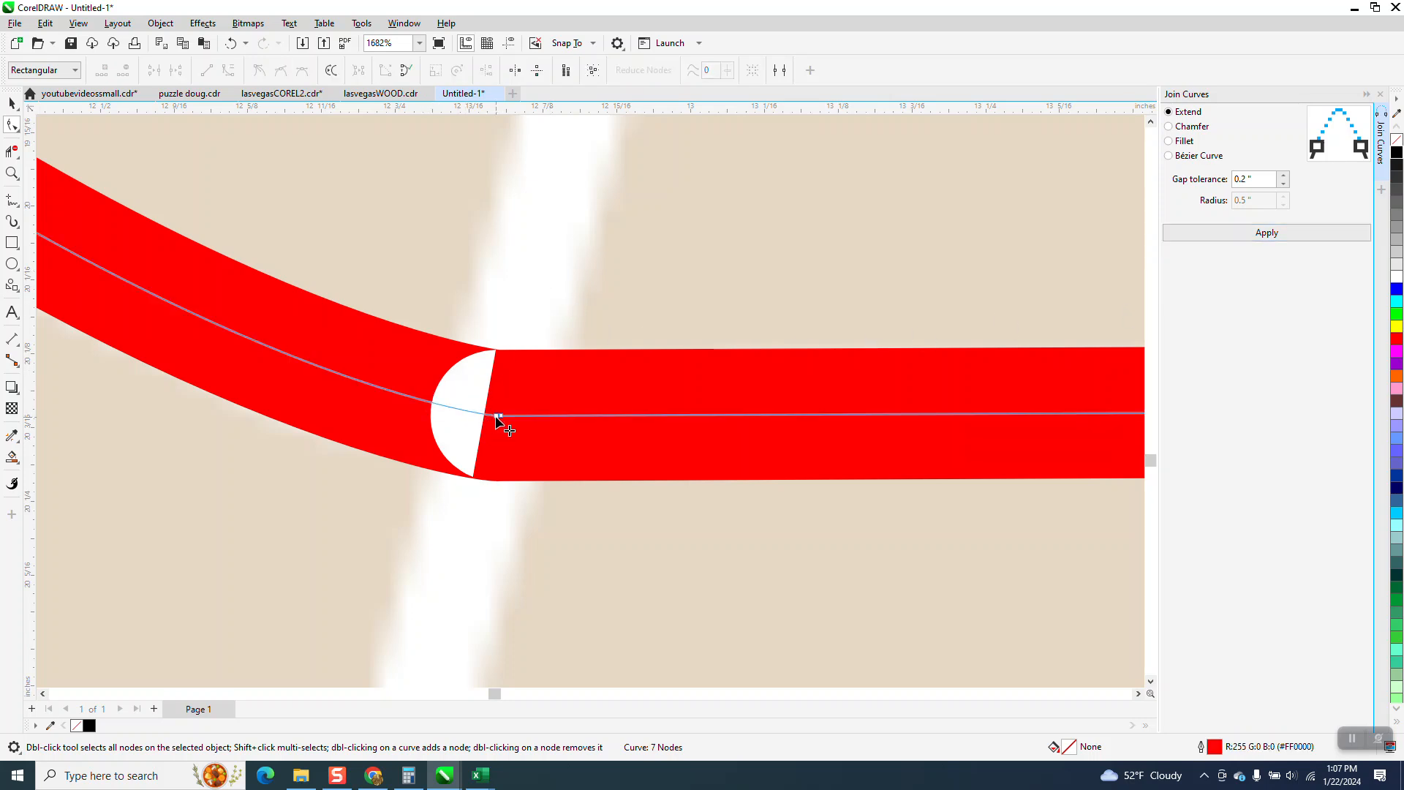
{"action": "left_click", "coordinate": [498, 418]}
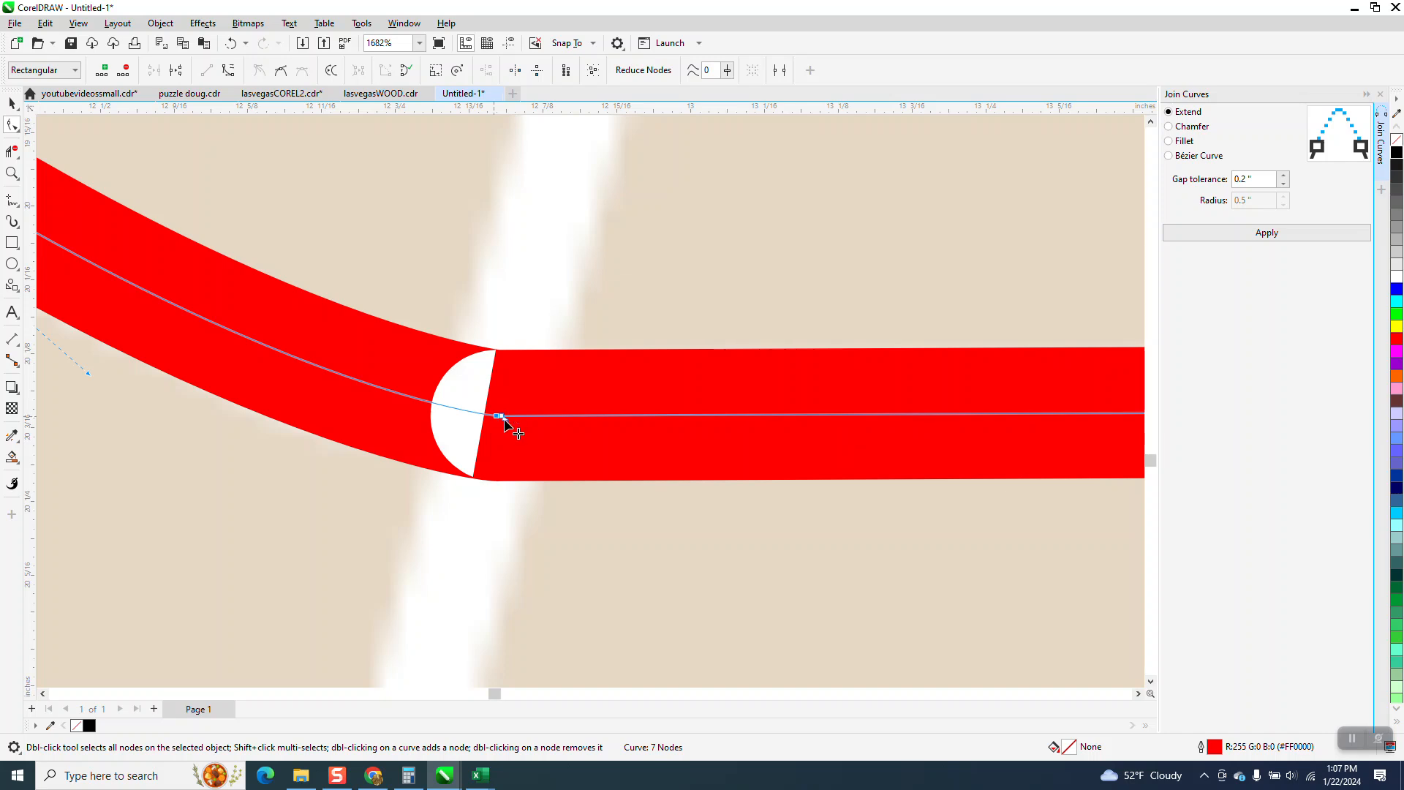
{"action": "left_click", "coordinate": [518, 428]}
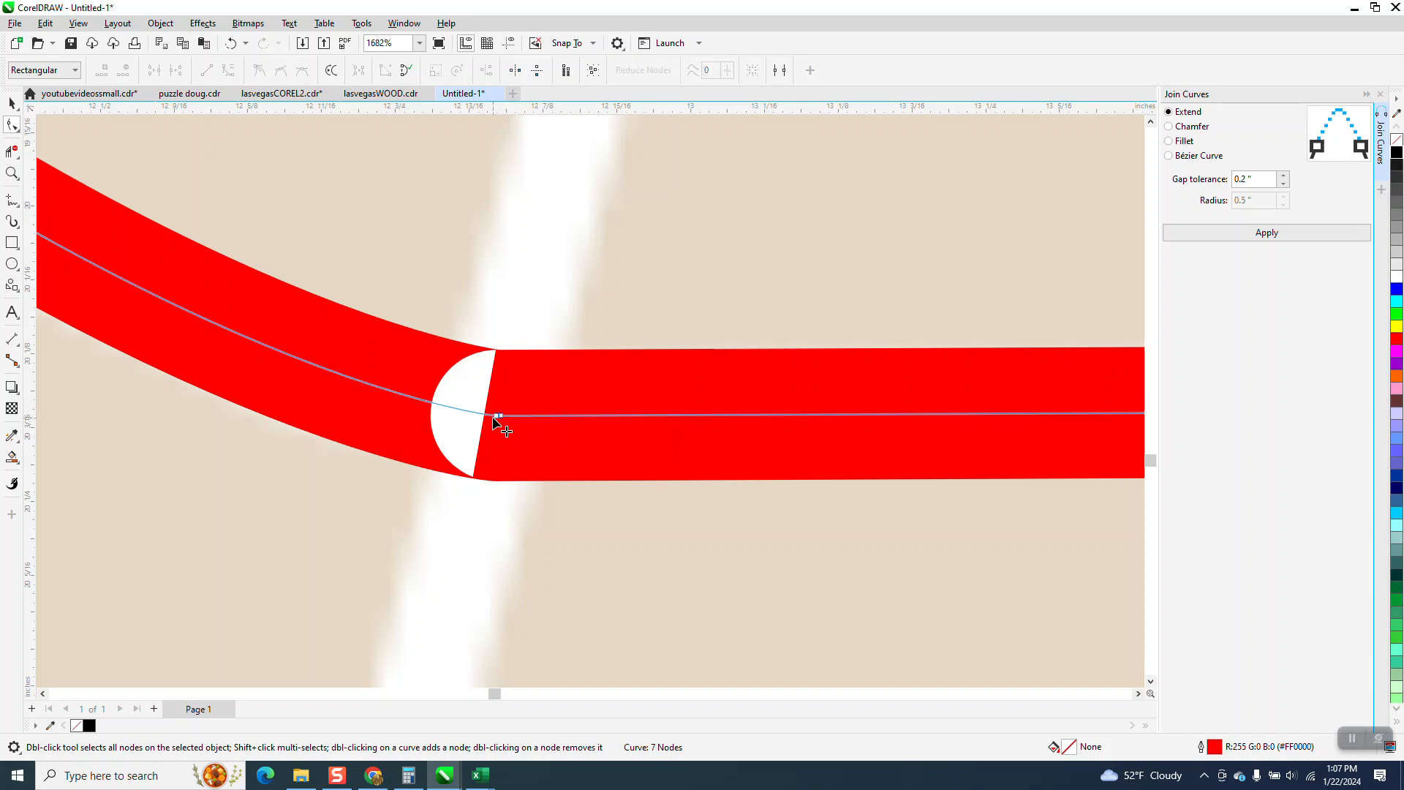
{"action": "left_click_drag", "start_coordinate": [498, 416], "coordinate": [451, 403]}
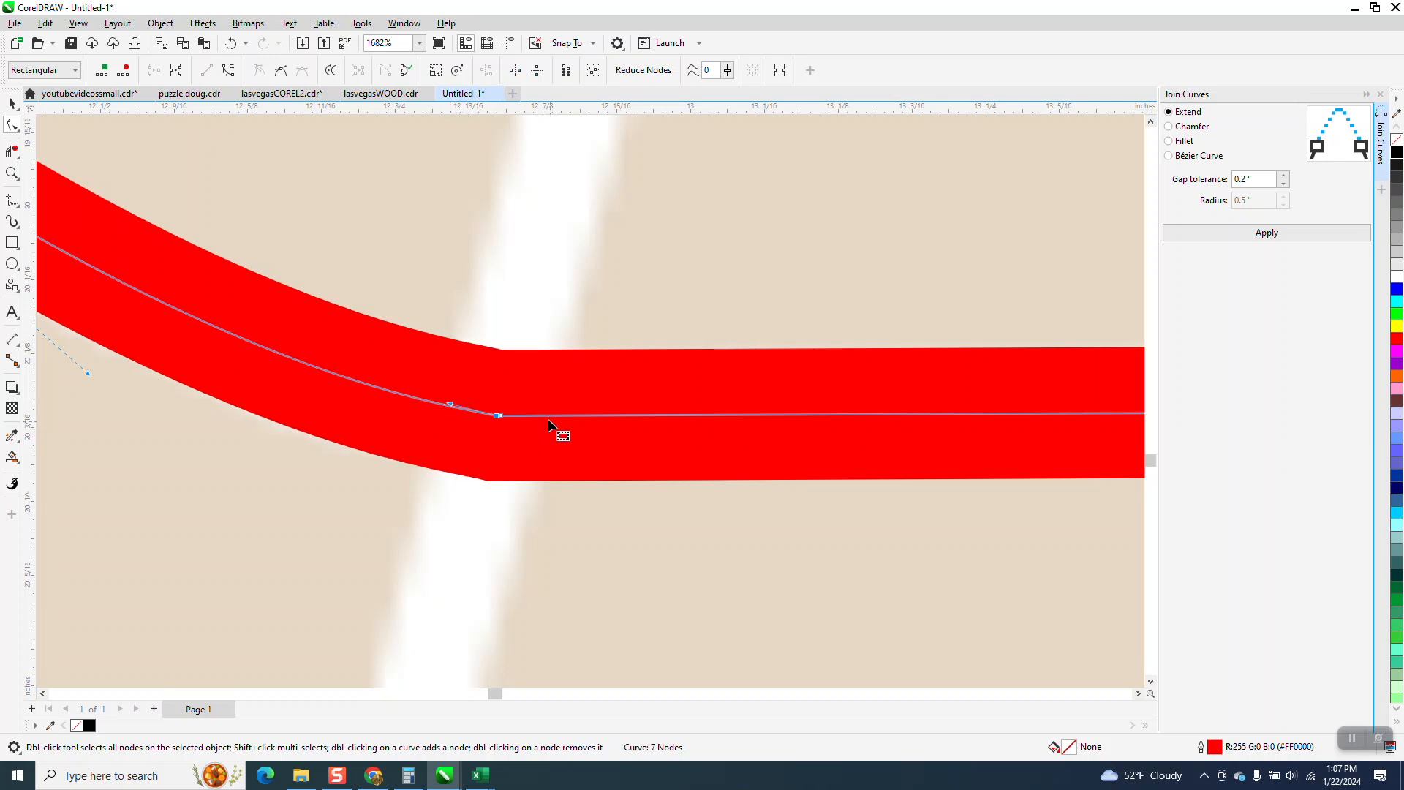
- Draw a straight 2-Point line along Railway Ave from its northern end to the horizontal red road, about 1.63 by 5.81 inches
{"action": "scroll", "coordinate": [550, 425], "scroll_direction": "down", "scroll_amount": 6}
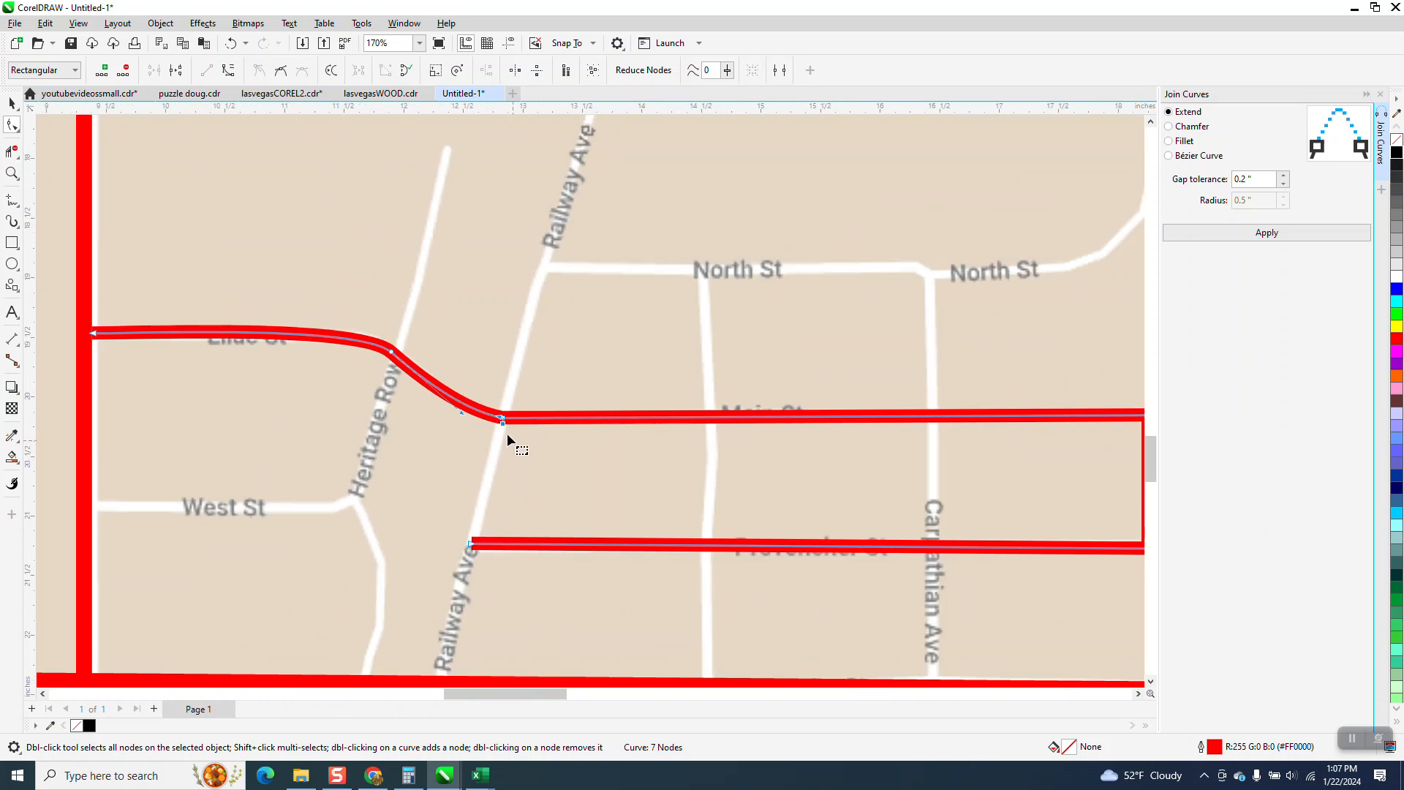
{"action": "scroll", "coordinate": [492, 357], "scroll_direction": "down", "scroll_amount": 2}
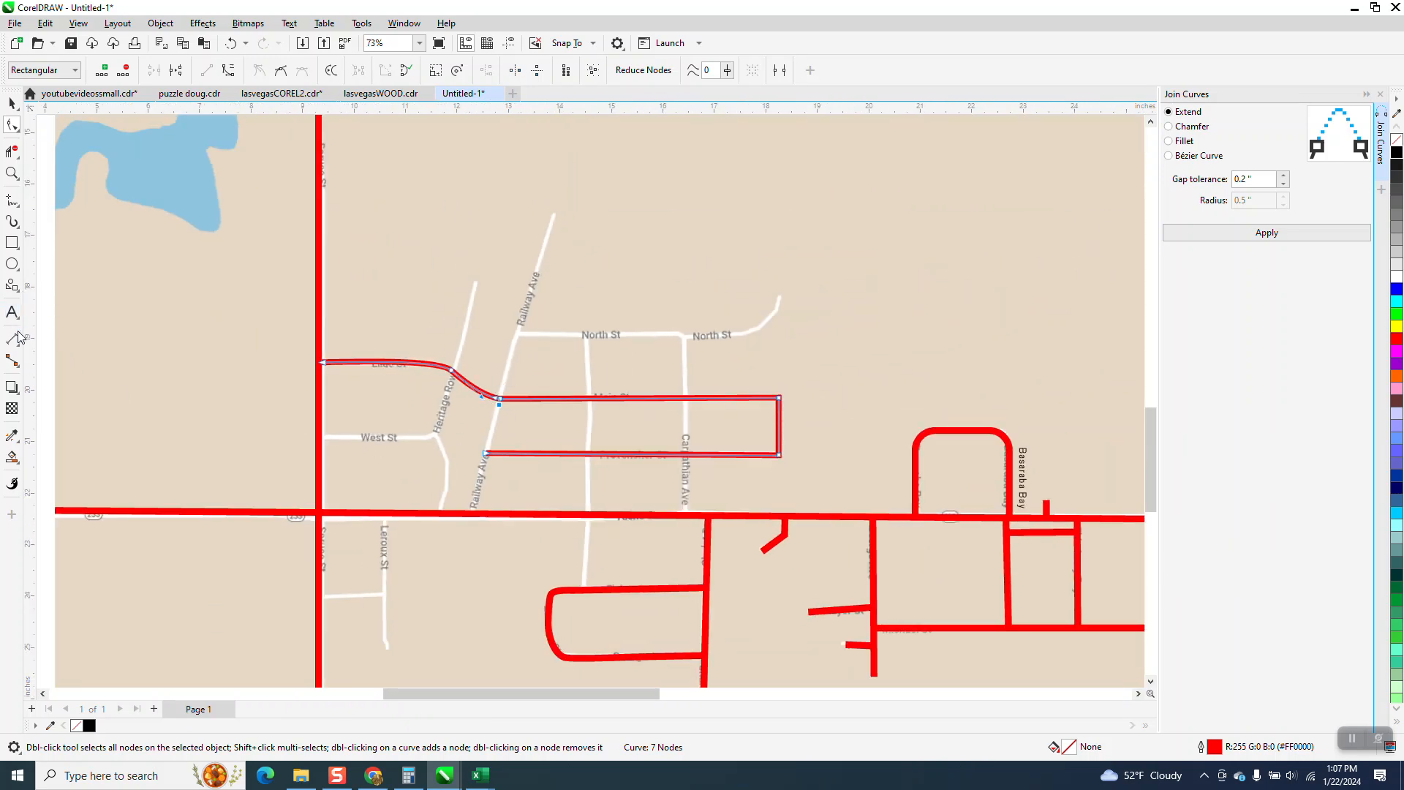
{"action": "left_click", "coordinate": [19, 208]}
{"action": "left_click", "coordinate": [55, 216]}
{"action": "left_click_drag", "start_coordinate": [554, 218], "coordinate": [472, 510]}
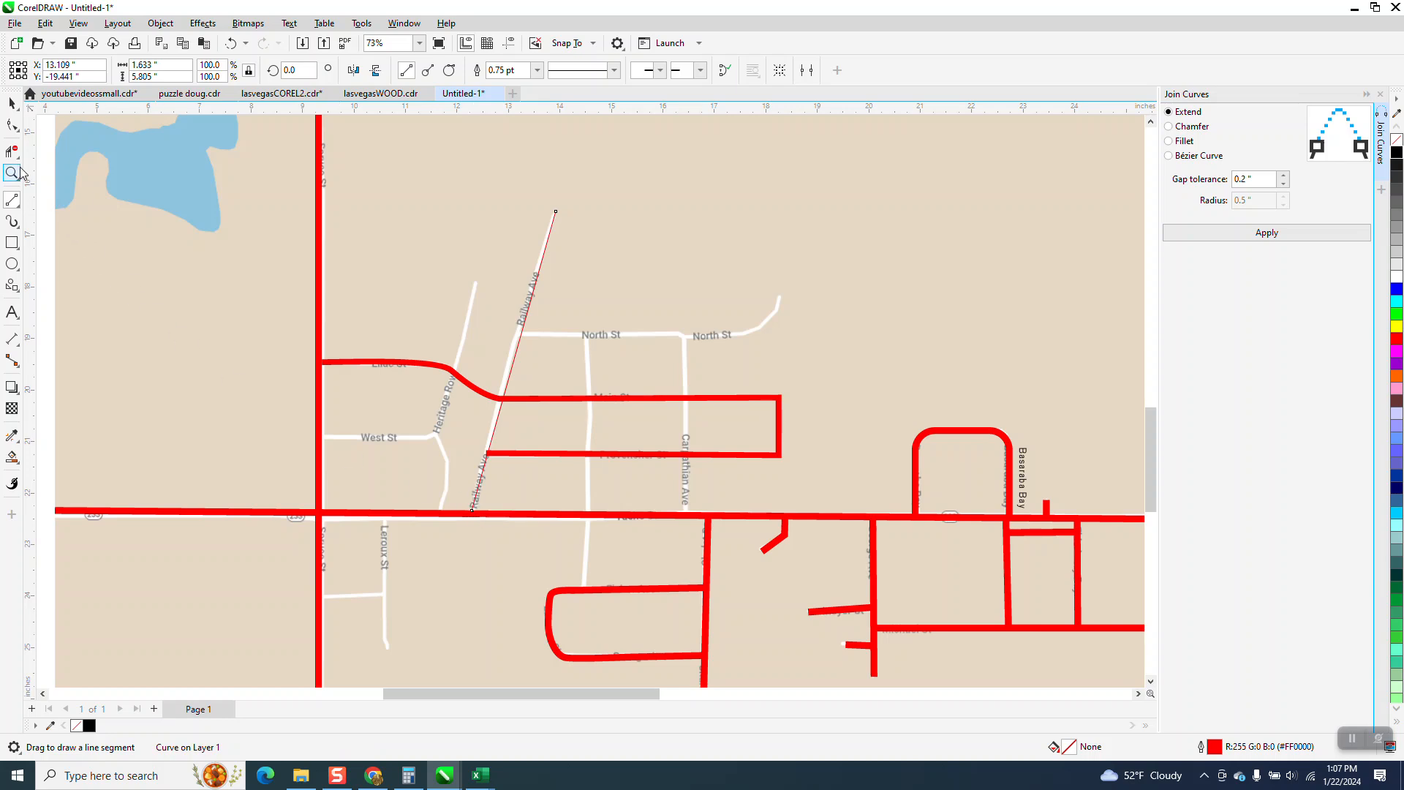
- Add a node to the Railway Ave line between North St and Main St and shift it onto the white road
{"action": "left_click", "coordinate": [13, 174]}
{"action": "left_click", "coordinate": [575, 401]}
{"action": "left_click", "coordinate": [12, 126]}
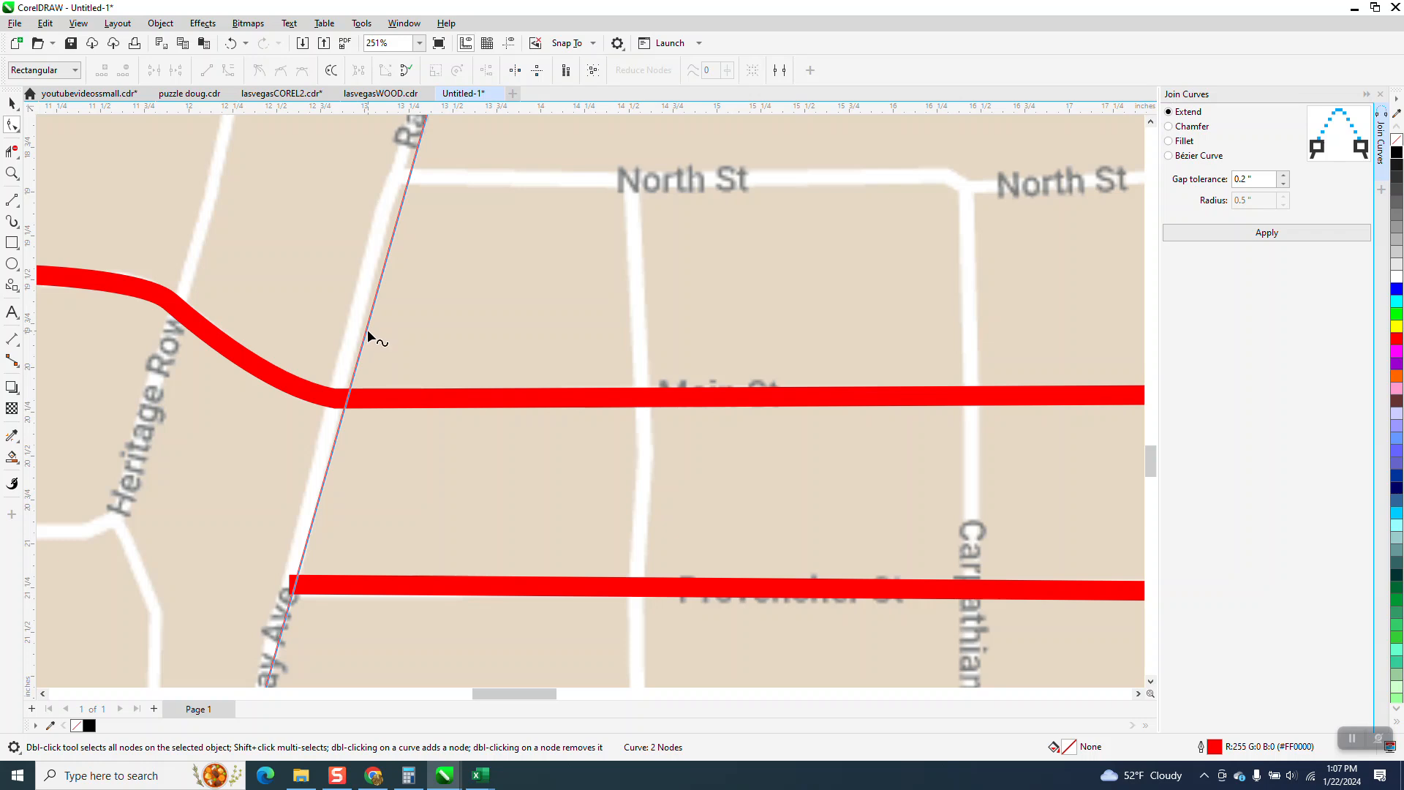
{"action": "left_click_drag", "start_coordinate": [368, 331], "coordinate": [352, 324]}
{"action": "scroll", "coordinate": [406, 354], "scroll_direction": "down", "scroll_amount": 4}
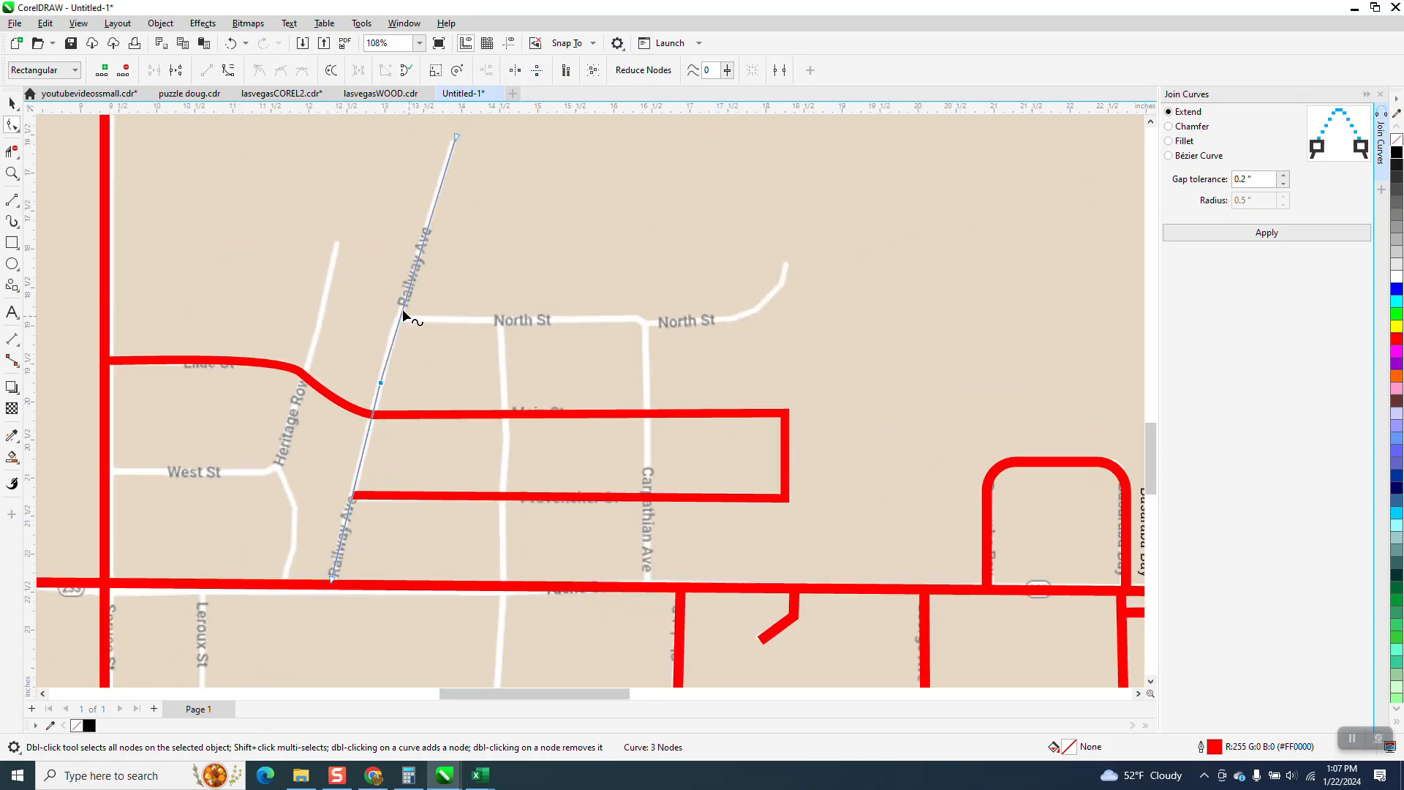
- Add another node to the Railway Ave line near the North St junction and align it with the road
{"action": "left_click", "coordinate": [12, 174]}
{"action": "left_click_drag", "start_coordinate": [312, 251], "coordinate": [509, 374]}
{"action": "left_click", "coordinate": [11, 125]}
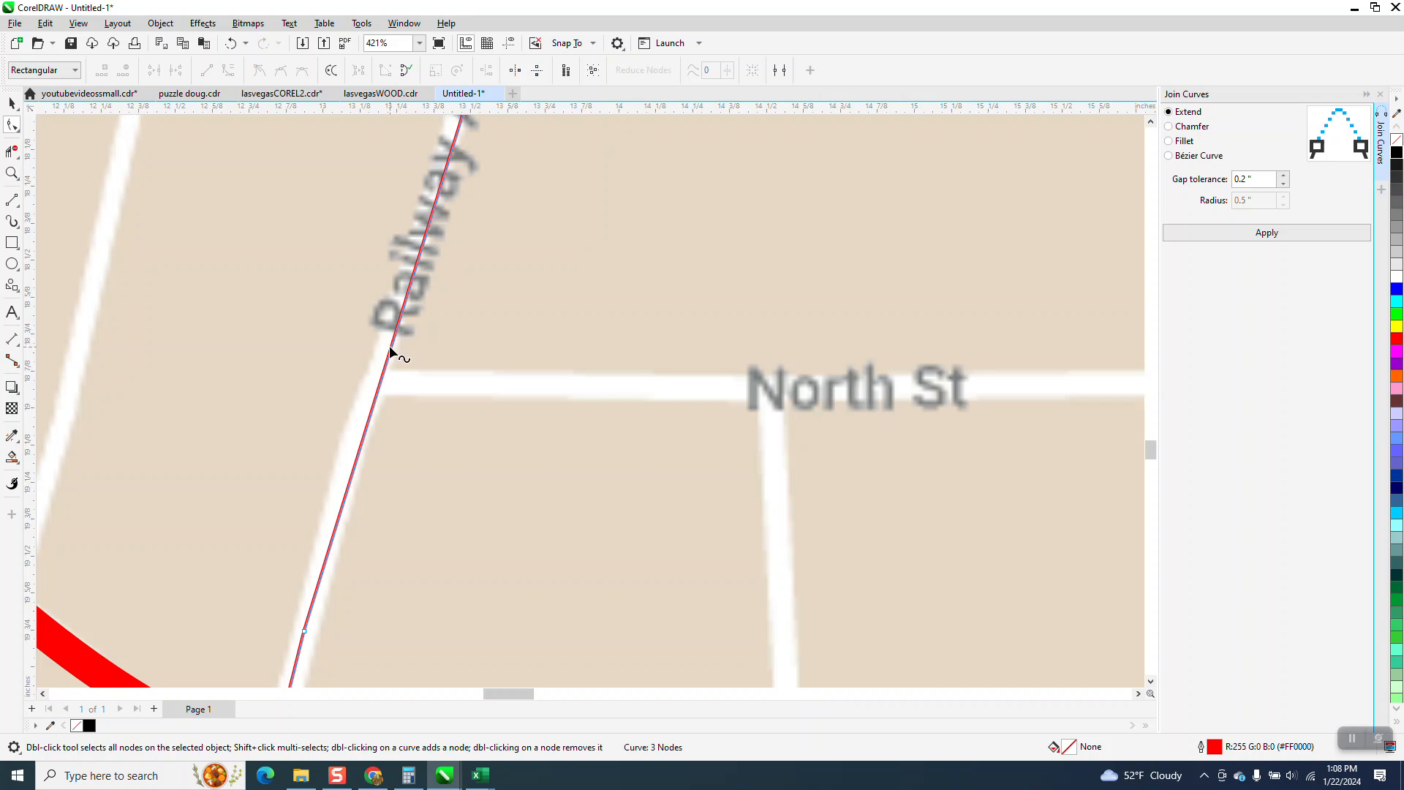
{"action": "double_click", "coordinate": [391, 351]}
{"action": "left_click_drag", "start_coordinate": [389, 353], "coordinate": [380, 375]}
{"action": "scroll", "coordinate": [406, 337], "scroll_direction": "down", "scroll_amount": 2}
{"action": "scroll", "coordinate": [389, 316], "scroll_direction": "down", "scroll_amount": 2}
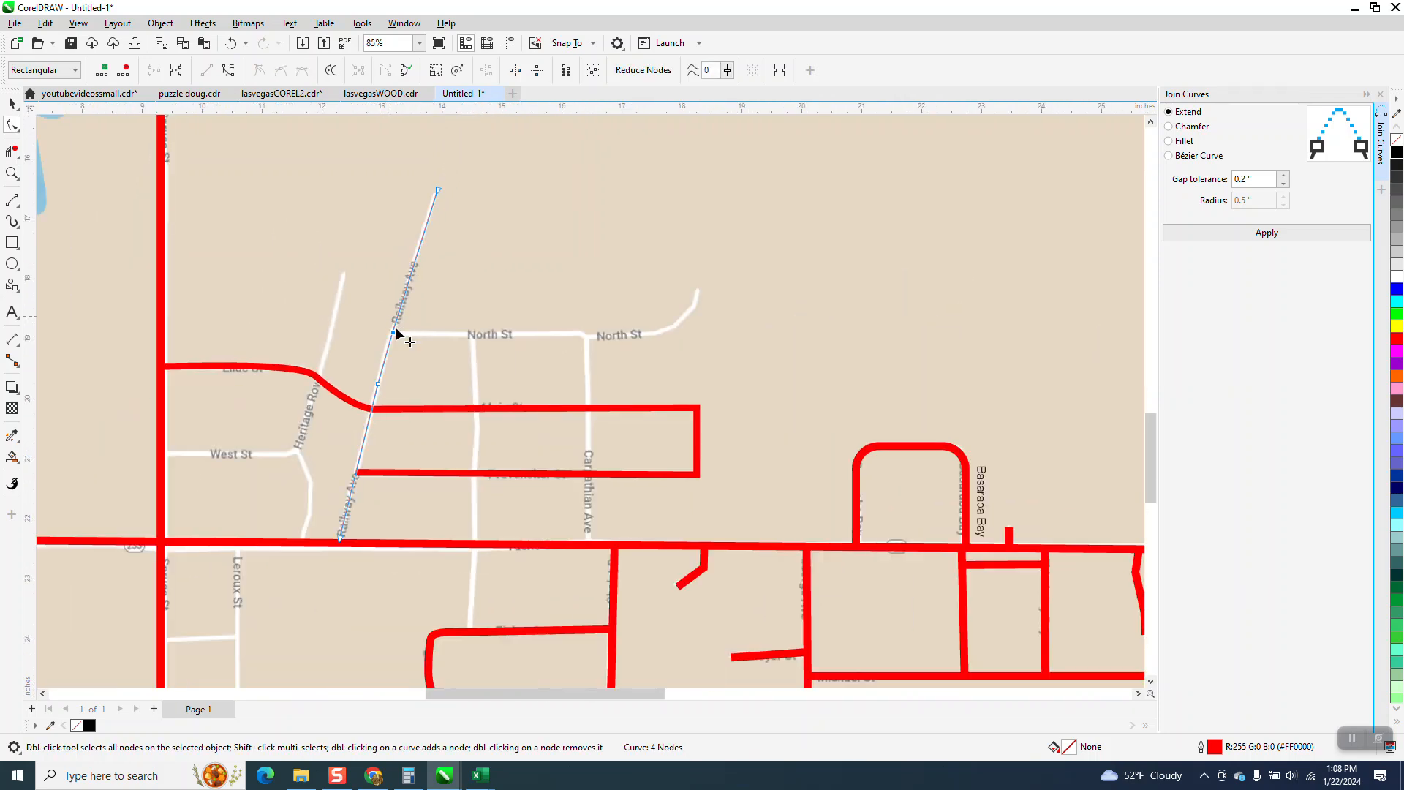
- Set the Railway Ave line's outline width to 8.0 pt
{"action": "left_click", "coordinate": [12, 103]}
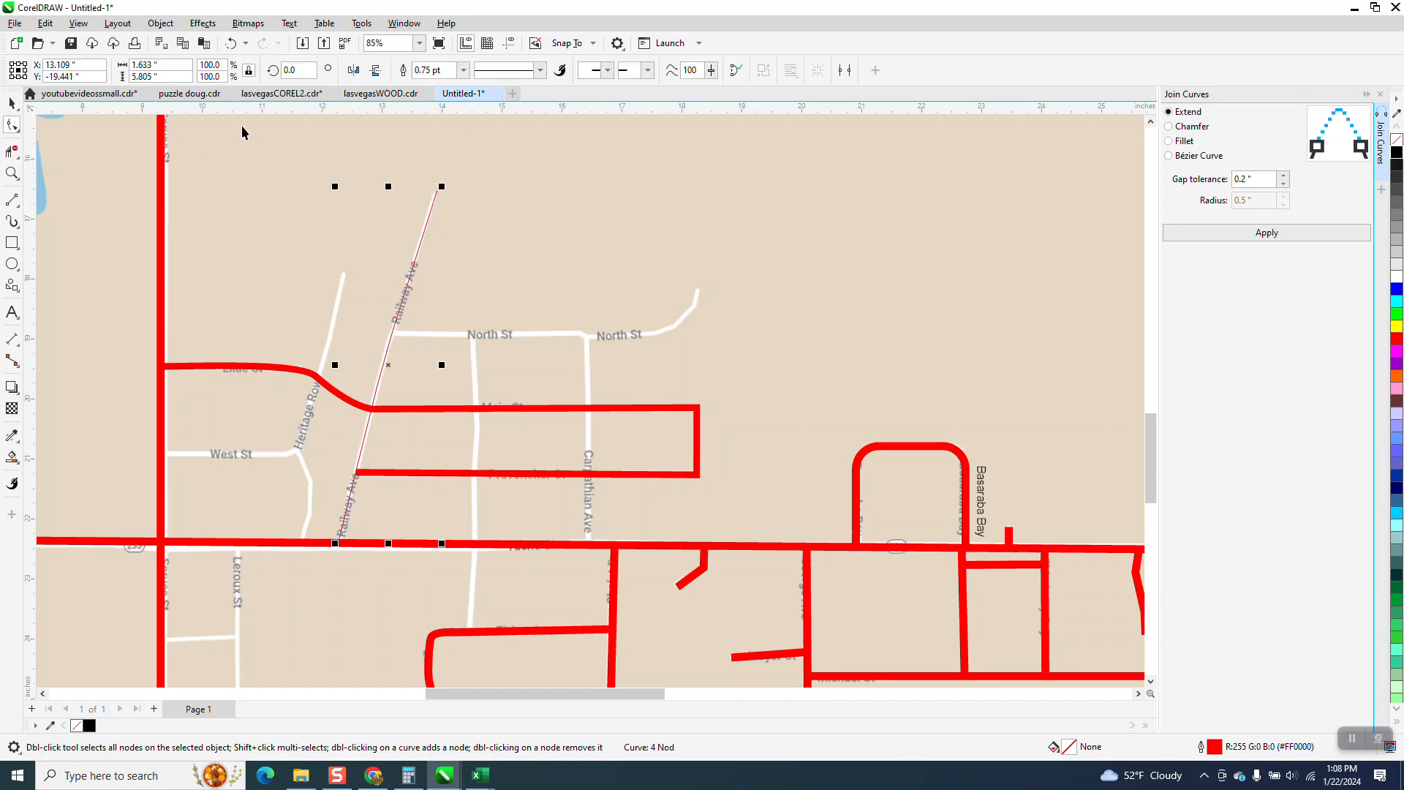
{"action": "left_click", "coordinate": [464, 71]}
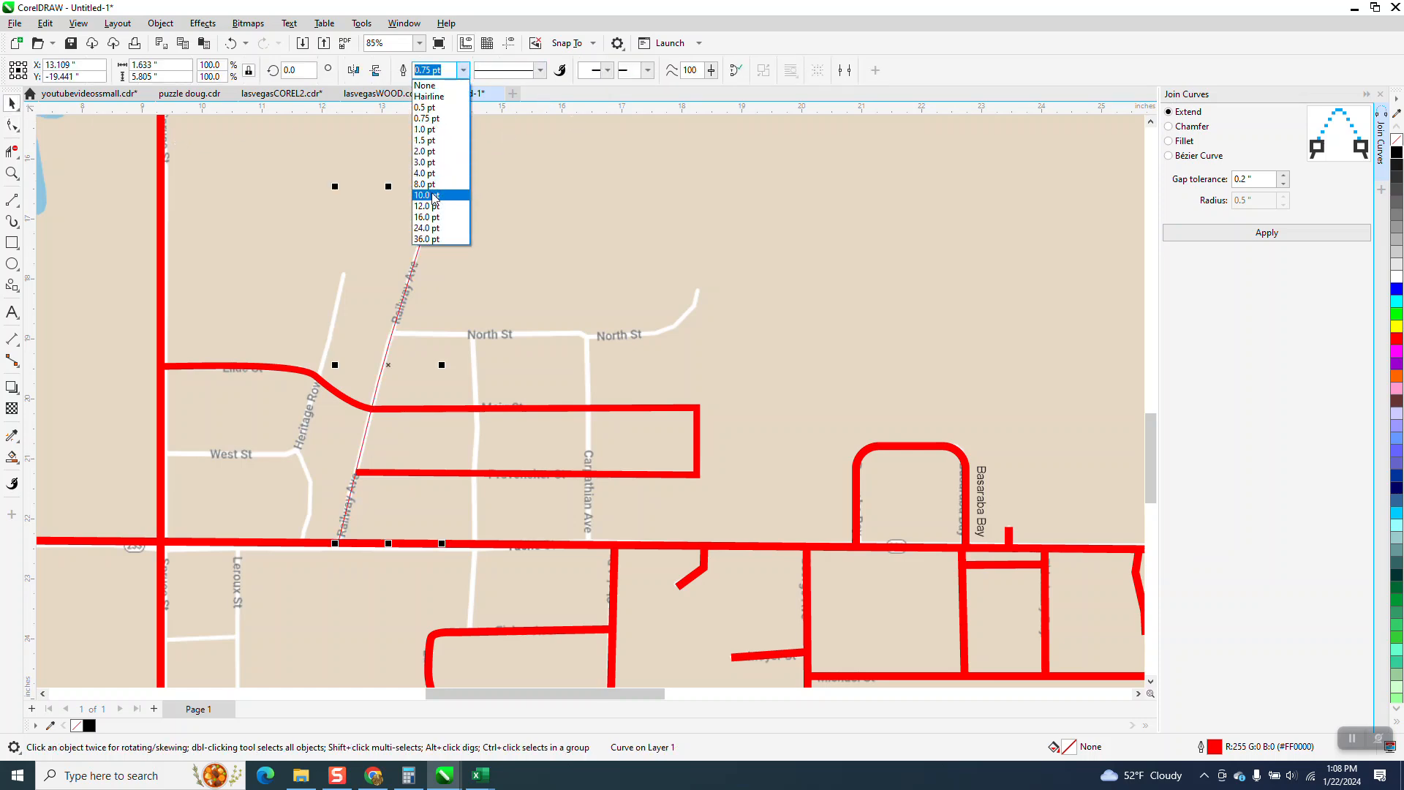
{"action": "left_click", "coordinate": [428, 188]}
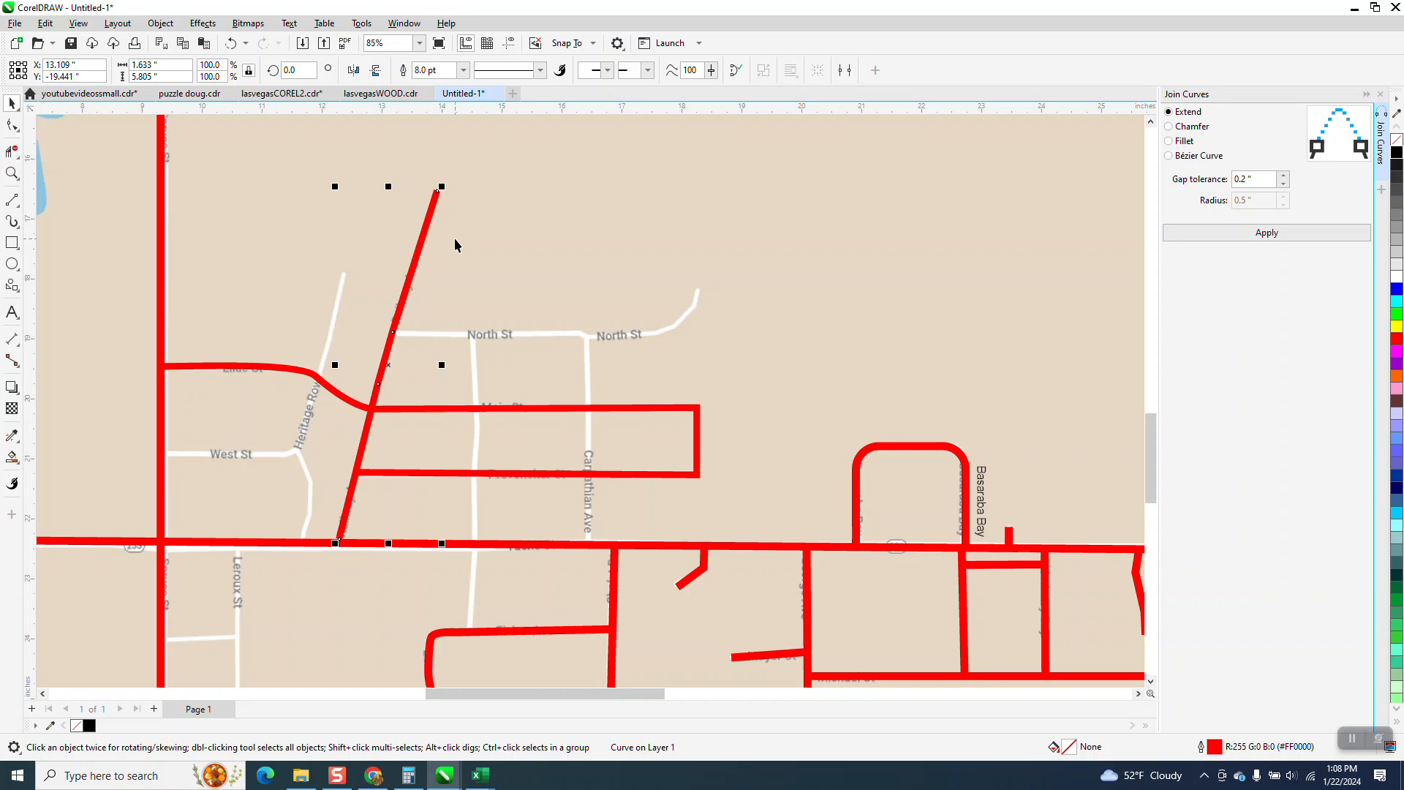
{"action": "scroll", "coordinate": [515, 243], "scroll_direction": "down", "scroll_amount": 1}
{"action": "scroll", "coordinate": [556, 383], "scroll_direction": "down", "scroll_amount": 1}
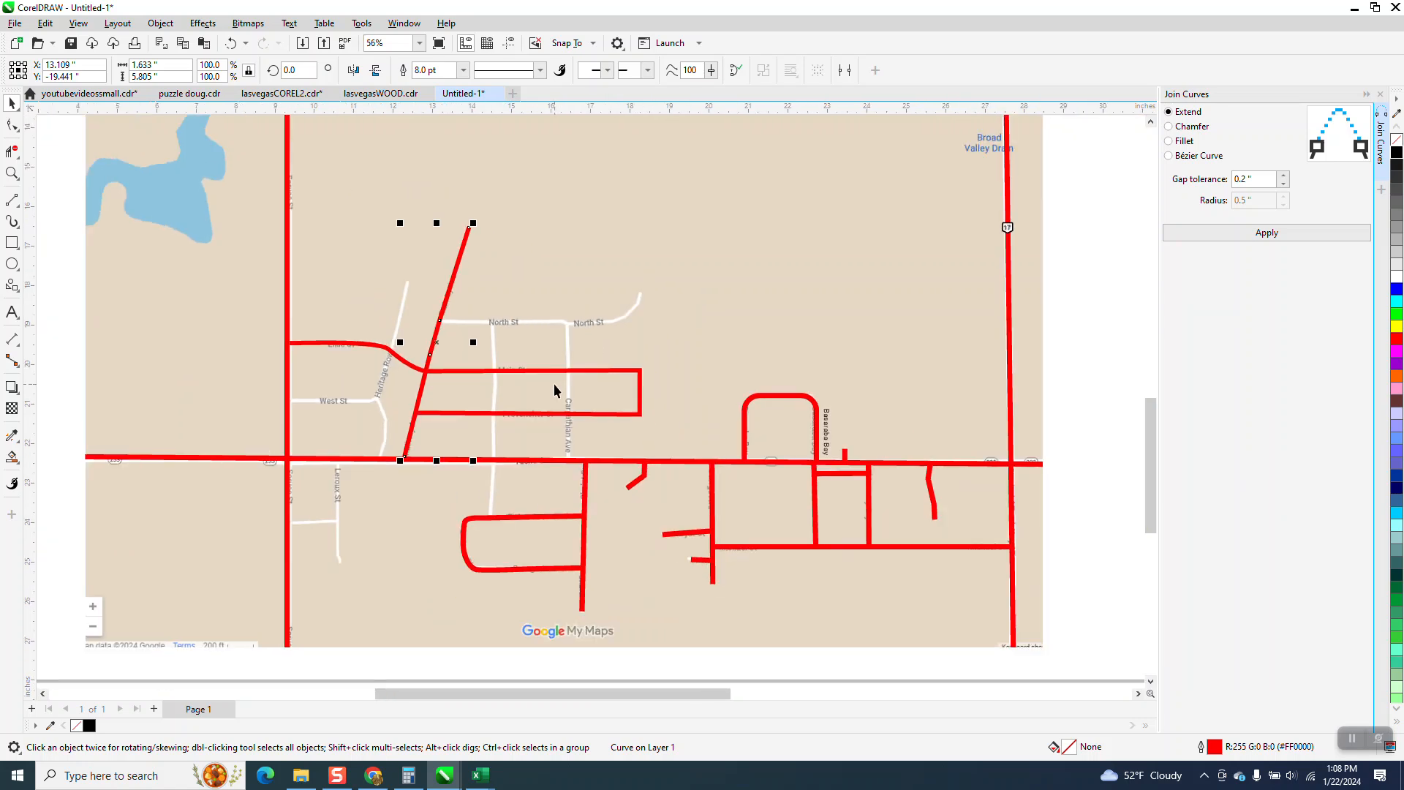
{"action": "left_click", "coordinate": [464, 70]}
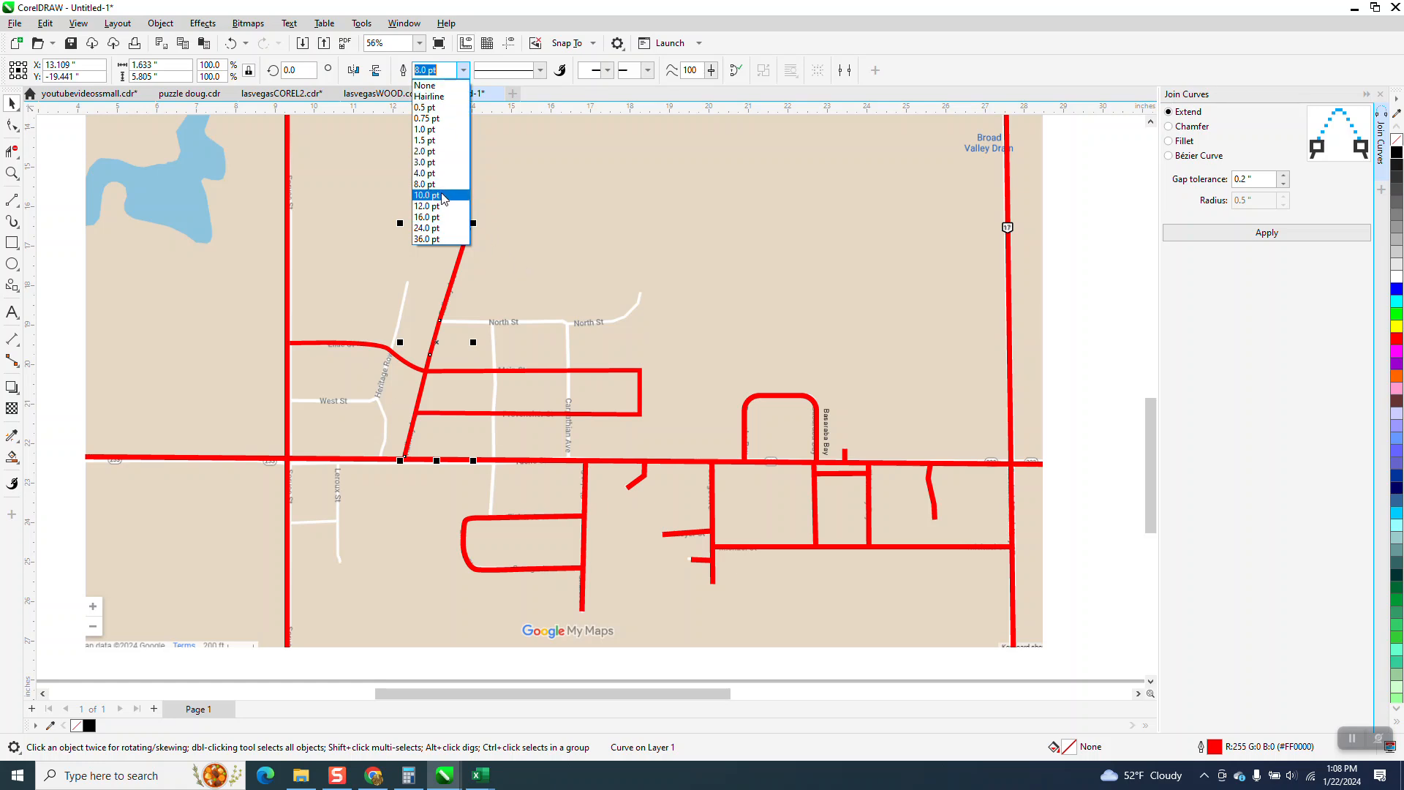
{"action": "scroll", "coordinate": [485, 276], "scroll_direction": "down", "scroll_amount": 3}
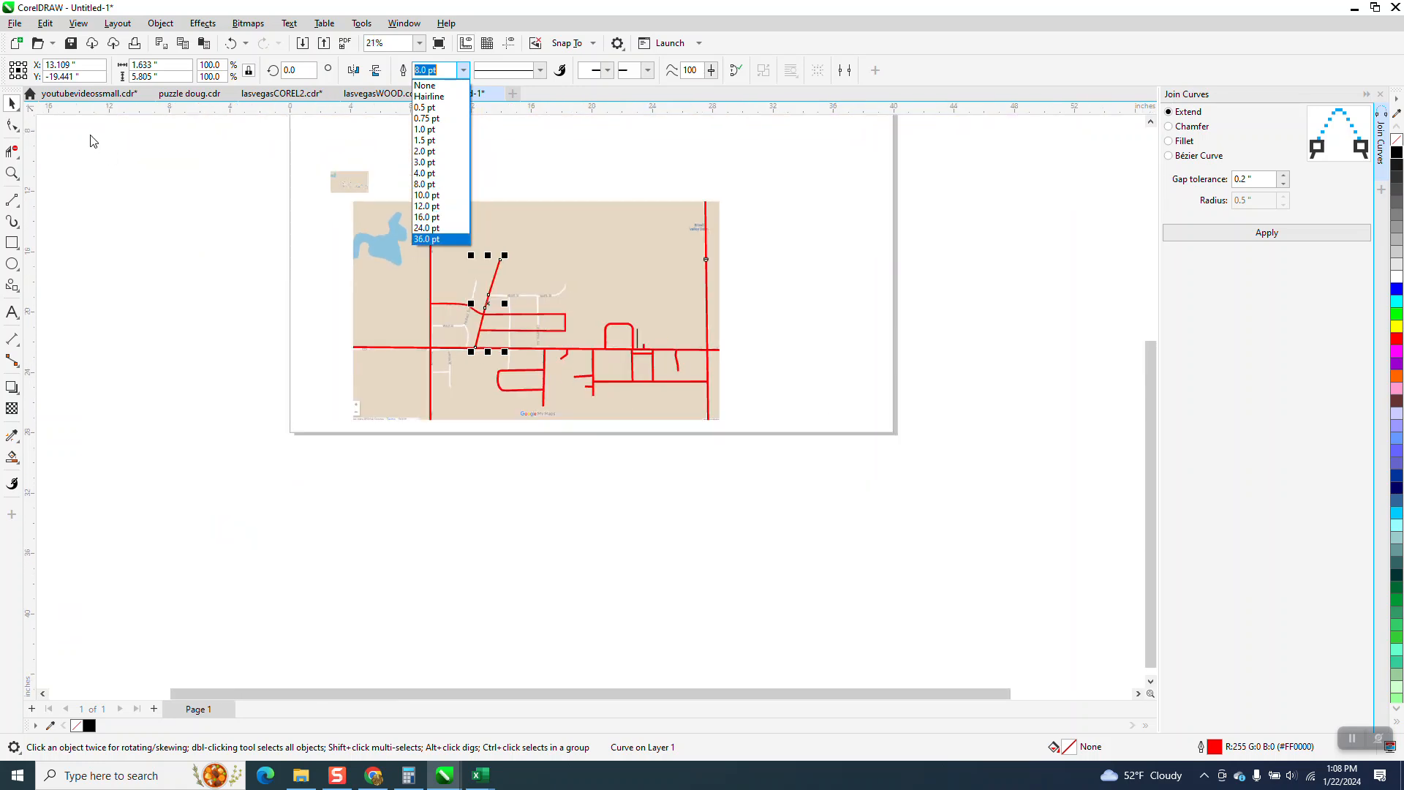
{"action": "left_click", "coordinate": [144, 150]}
- Set the nudge distance to 25 inches and nudge the large map bitmap twice to the right, clear of the traced roads
{"action": "left_click", "coordinate": [538, 150]}
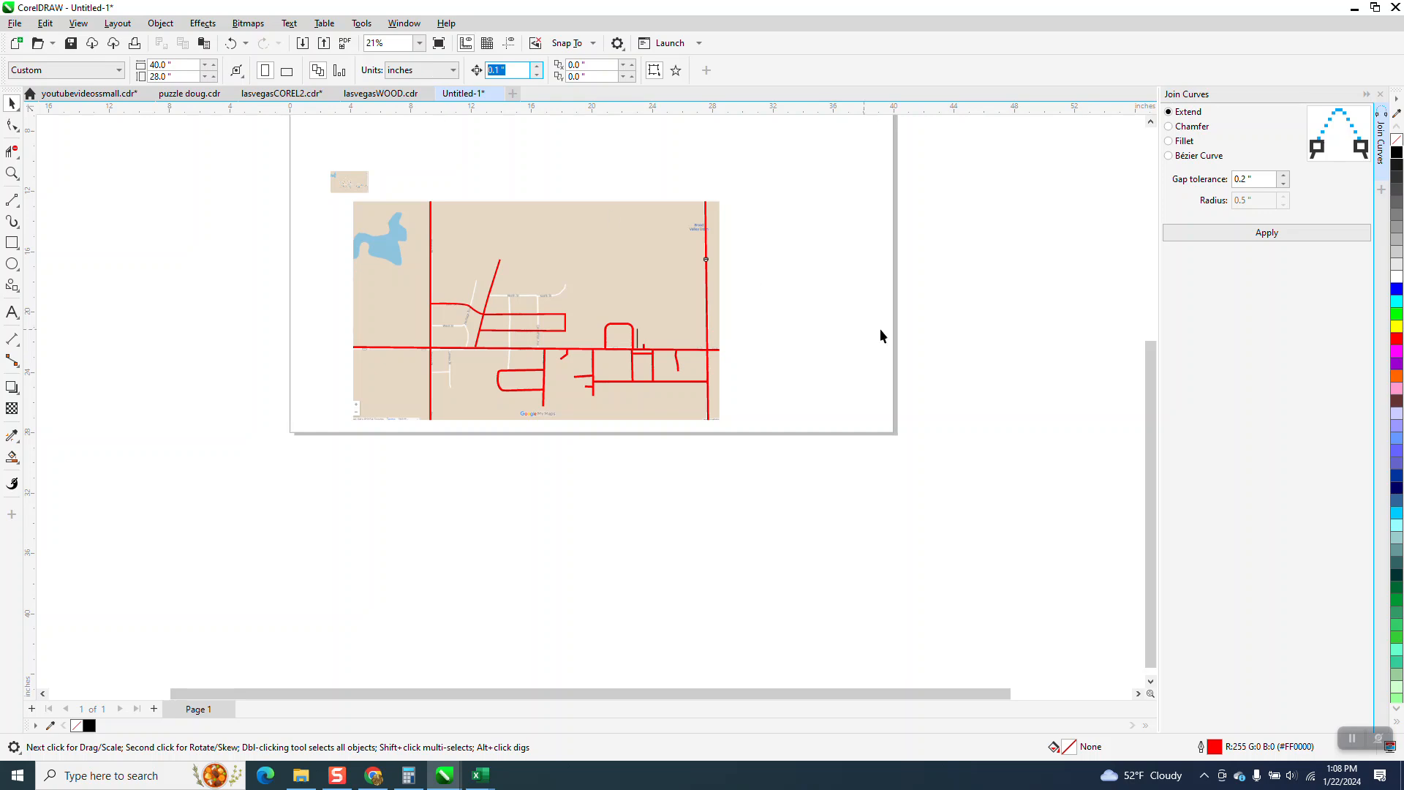
{"action": "left_click", "coordinate": [700, 290]}
{"action": "left_click", "coordinate": [664, 181]}
{"action": "left_click", "coordinate": [611, 262]}
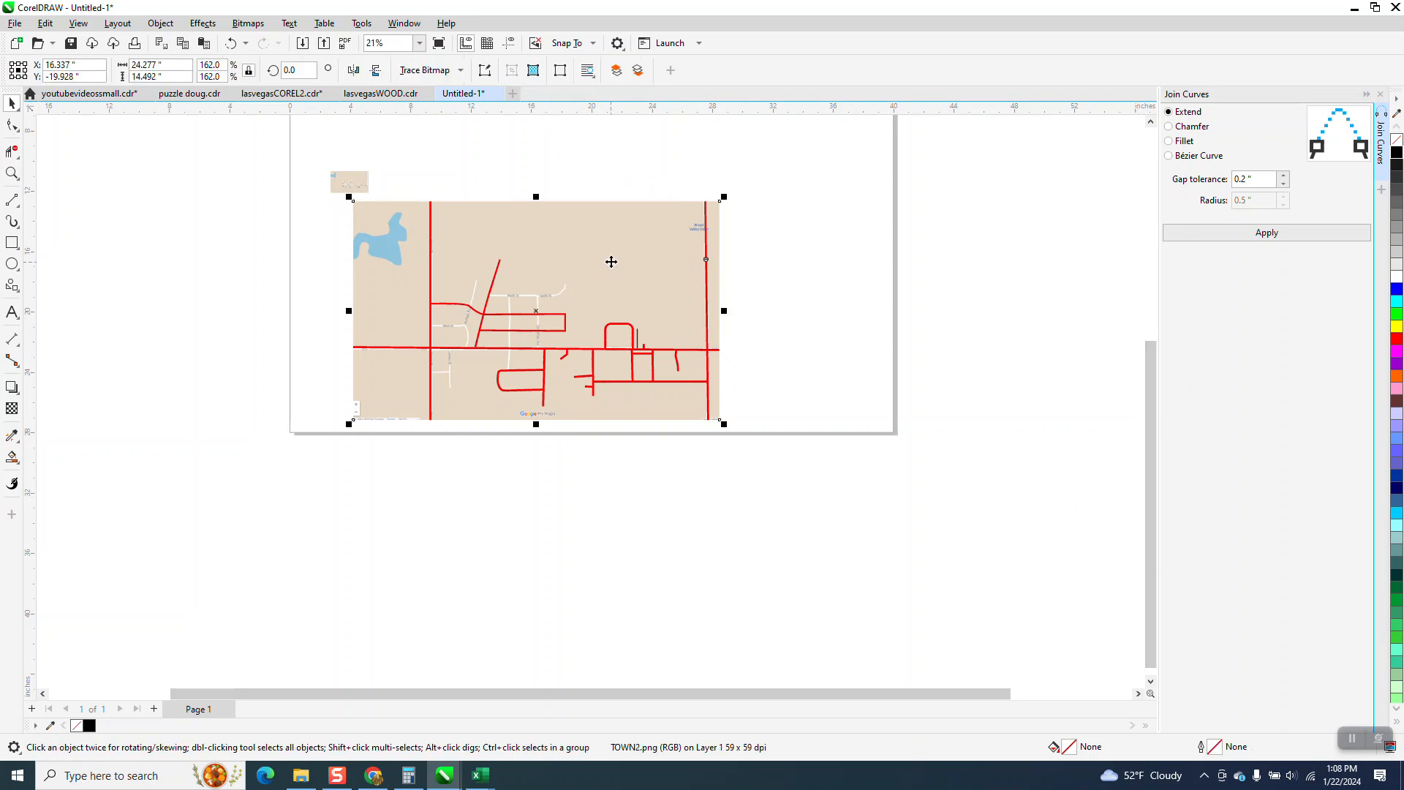
{"action": "key", "text": "Right"}
{"action": "key", "text": "Right"}
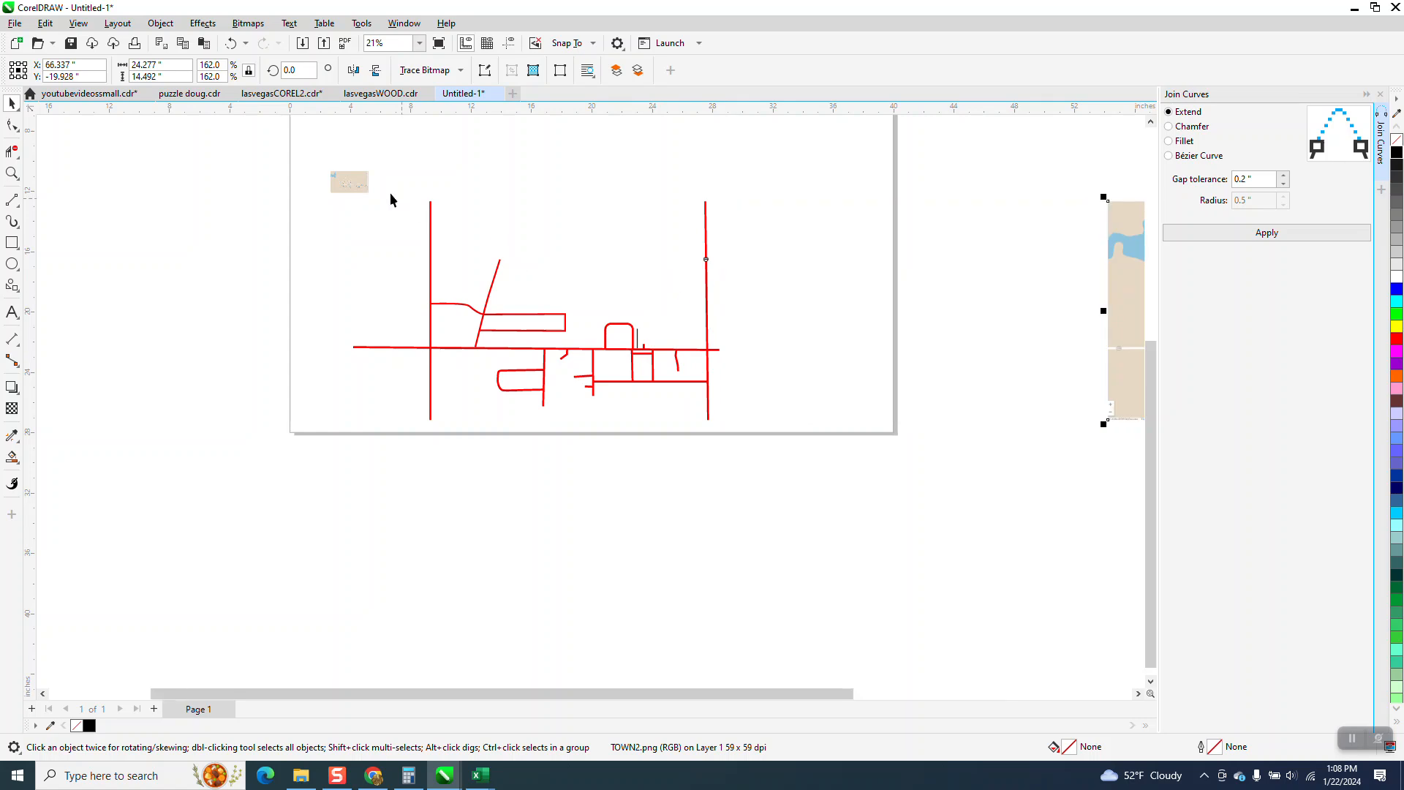
- Move the small map copy off the left side of the page and deselect it
{"action": "left_click_drag", "start_coordinate": [363, 188], "coordinate": [199, 169]}
{"action": "left_click_drag", "start_coordinate": [848, 432], "coordinate": [857, 462]}
{"action": "left_click", "coordinate": [836, 321]}
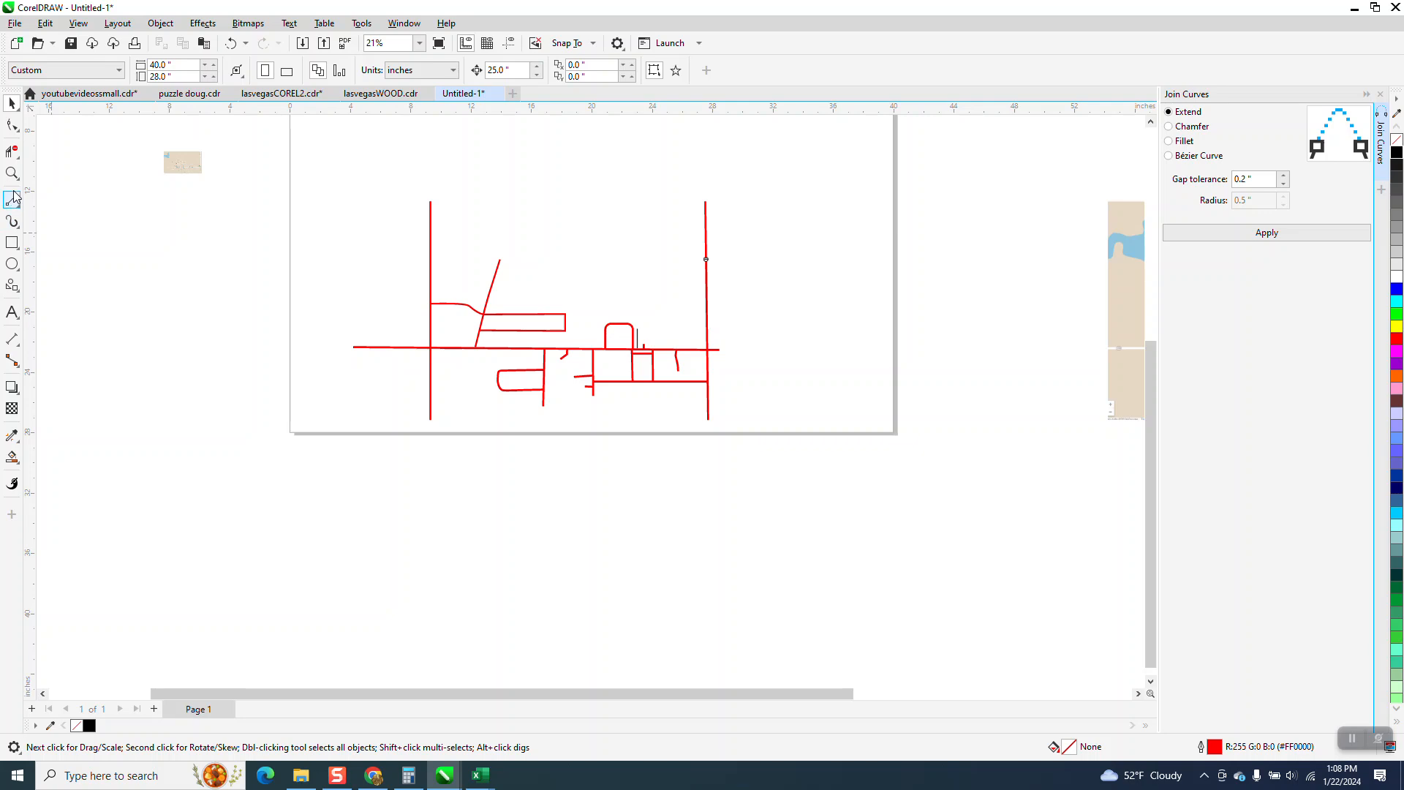
- Select all the traced roads, the shield and the Basaraba Bay label, and give them a black outline
{"action": "key", "text": "z"}
{"action": "left_click_drag", "start_coordinate": [627, 326], "coordinate": [661, 362]}
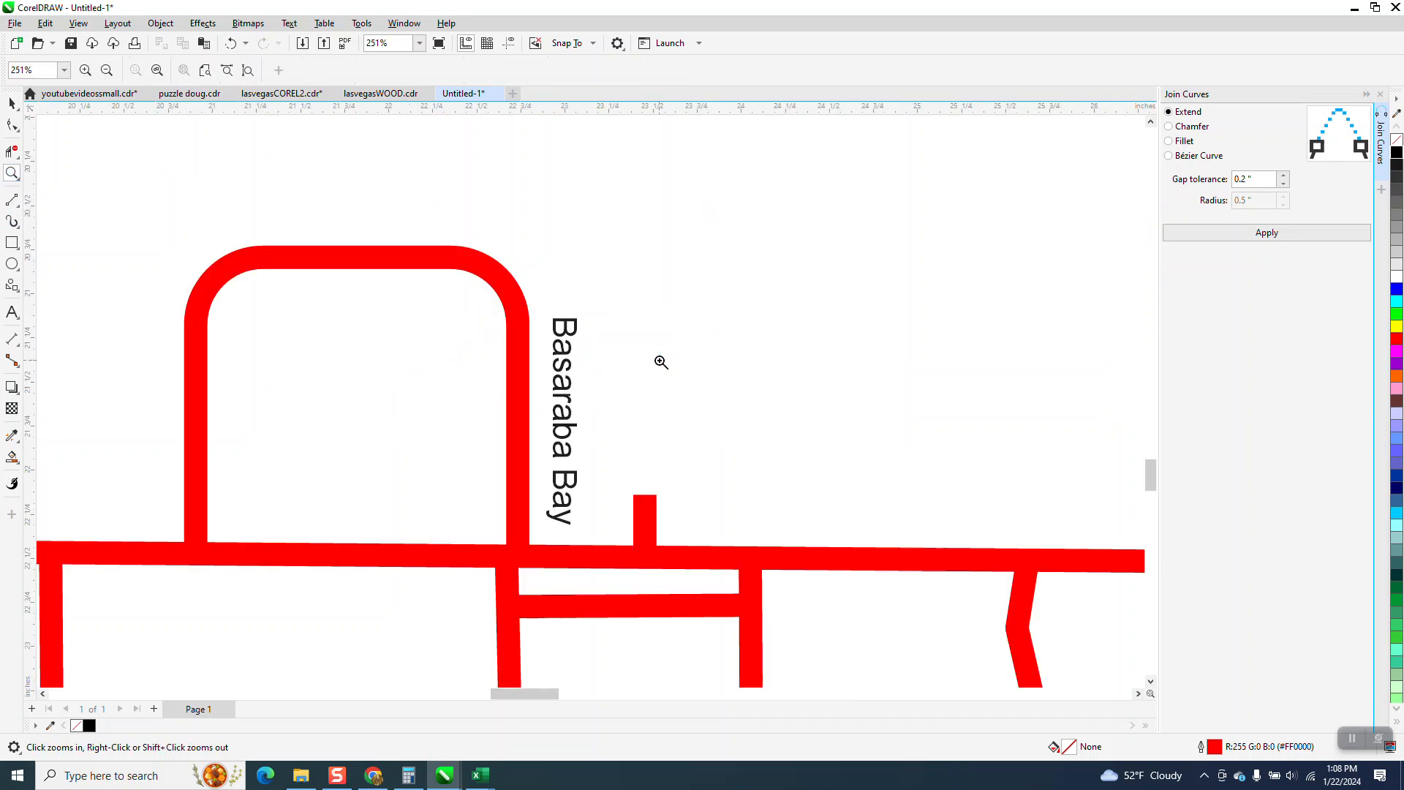
{"action": "scroll", "coordinate": [333, 278], "scroll_direction": "down", "scroll_amount": 5}
{"action": "key", "text": "space"}
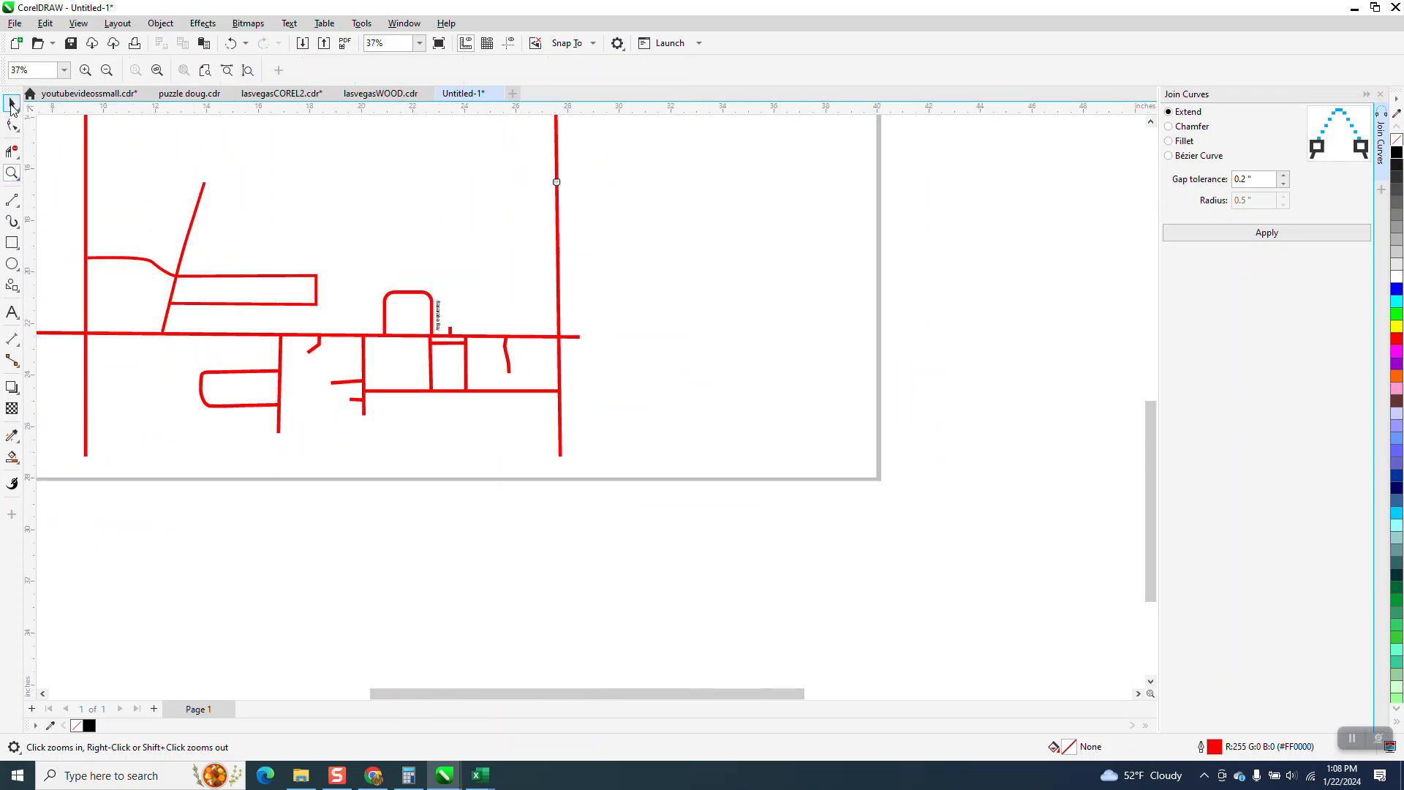
{"action": "scroll", "coordinate": [512, 315], "scroll_direction": "down", "scroll_amount": 2}
{"action": "key", "text": "space"}
{"action": "left_click_drag", "start_coordinate": [219, 181], "coordinate": [611, 419]}
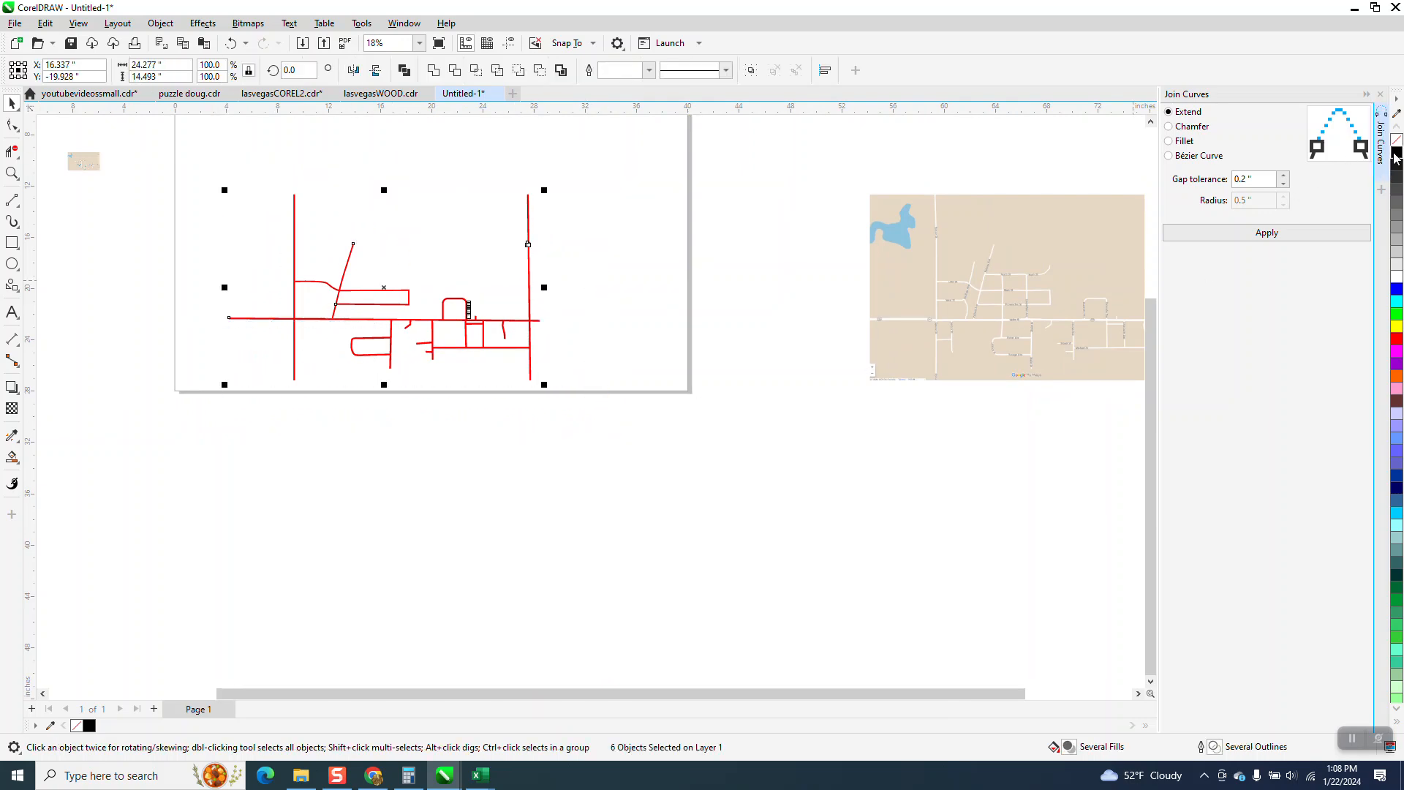
{"action": "right_click", "coordinate": [1396, 154]}
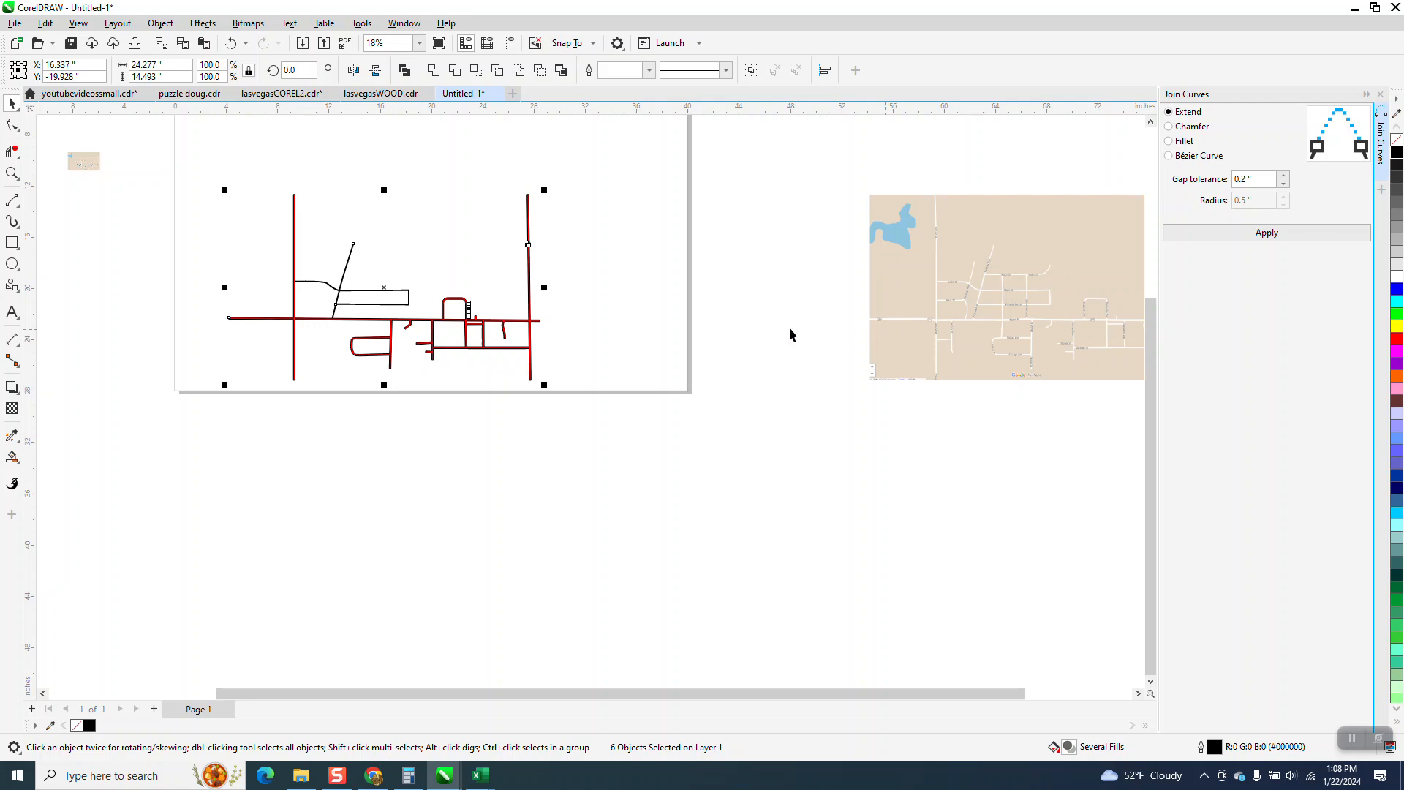
- Remove the fill from all the selected artwork, fill it with solid black, and inspect the highway 17 shield
{"action": "left_click", "coordinate": [1396, 141]}
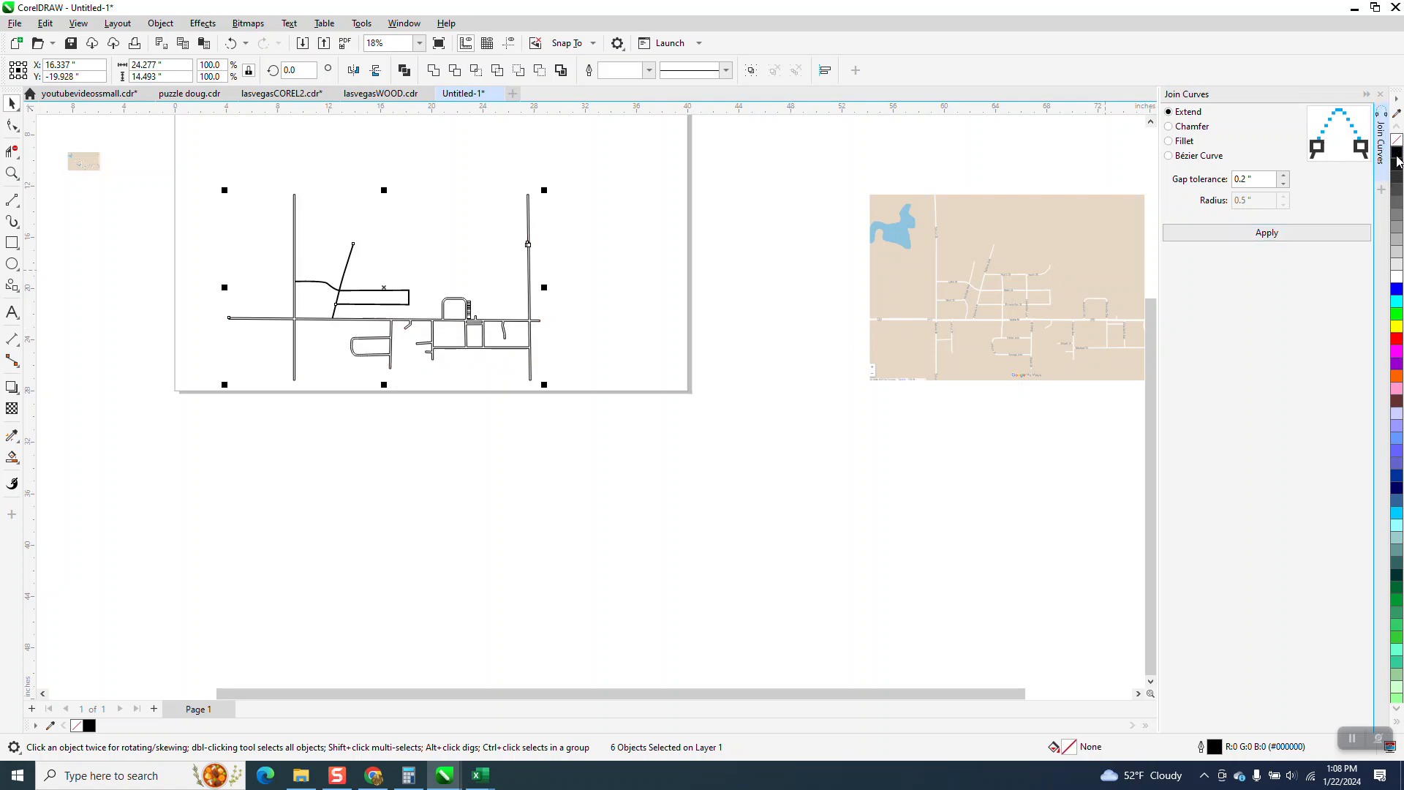
{"action": "left_click", "coordinate": [1397, 159]}
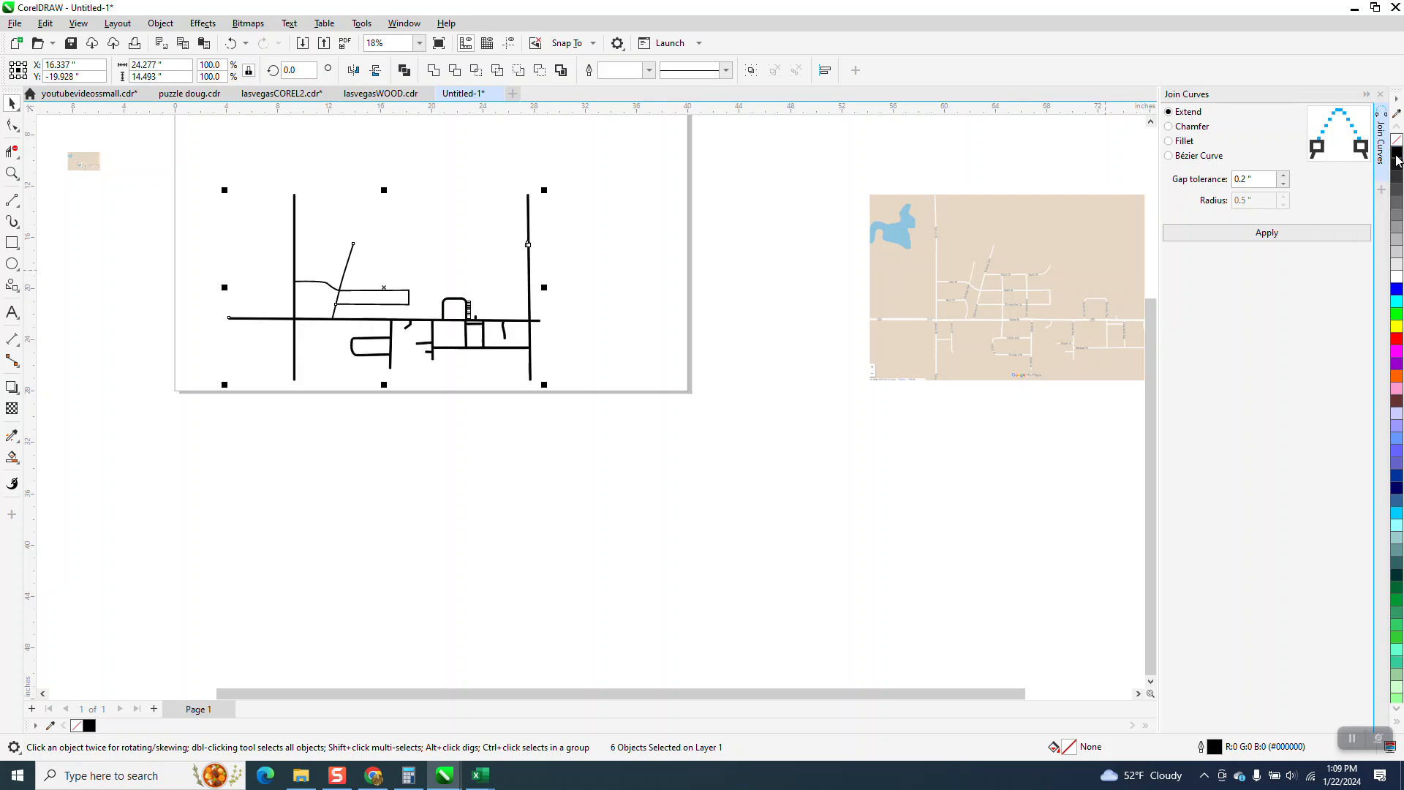
{"action": "left_click", "coordinate": [12, 173]}
{"action": "left_click_drag", "start_coordinate": [270, 226], "coordinate": [708, 399]}
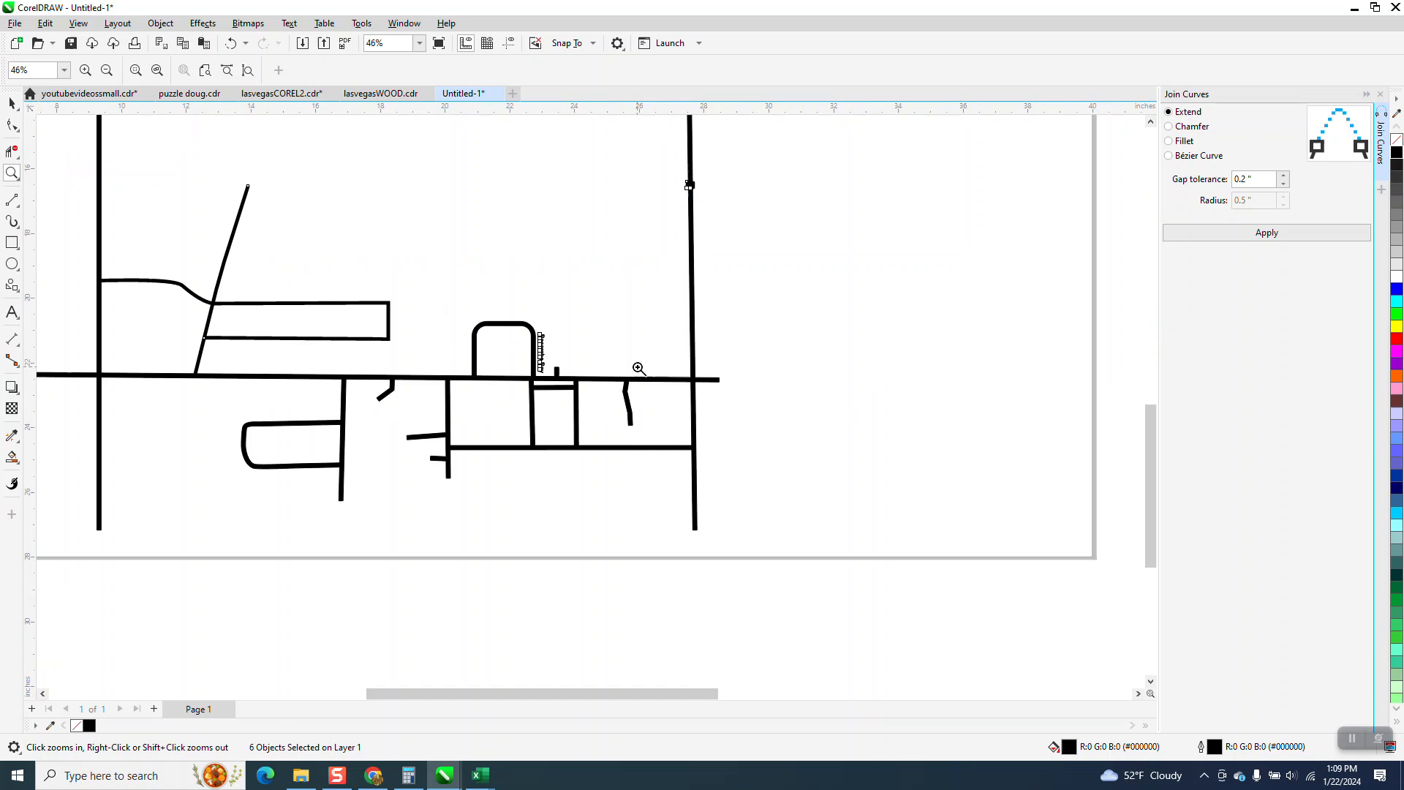
{"action": "left_click_drag", "start_coordinate": [528, 295], "coordinate": [597, 372]}
{"action": "right_click", "coordinate": [396, 405]}
{"action": "right_click", "coordinate": [401, 407]}
{"action": "left_click_drag", "start_coordinate": [617, 171], "coordinate": [684, 240]}
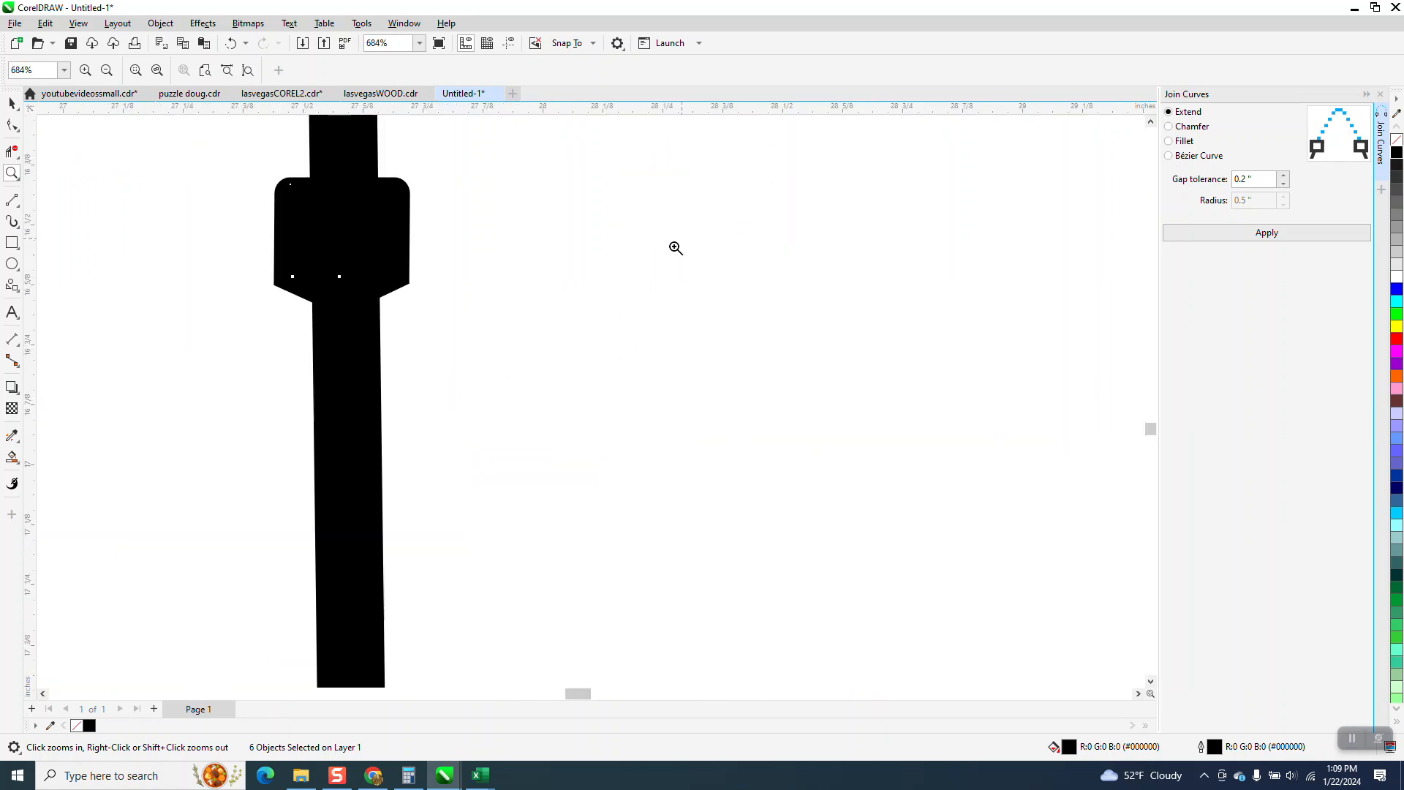
- Undo the black fill and the fill removal on the traced artwork
{"action": "left_click", "coordinate": [234, 44]}
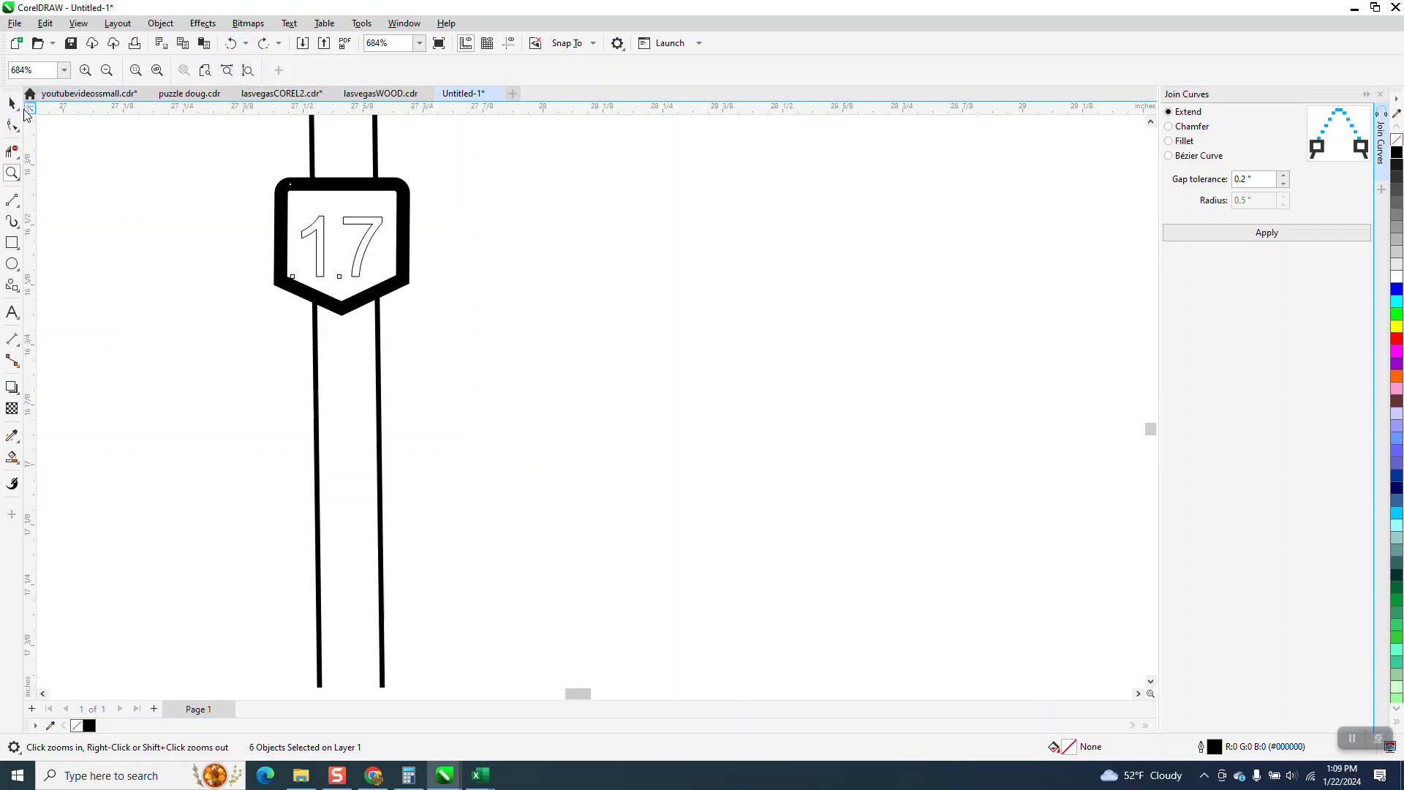
{"action": "key", "text": "space"}
{"action": "left_click", "coordinate": [412, 191]}
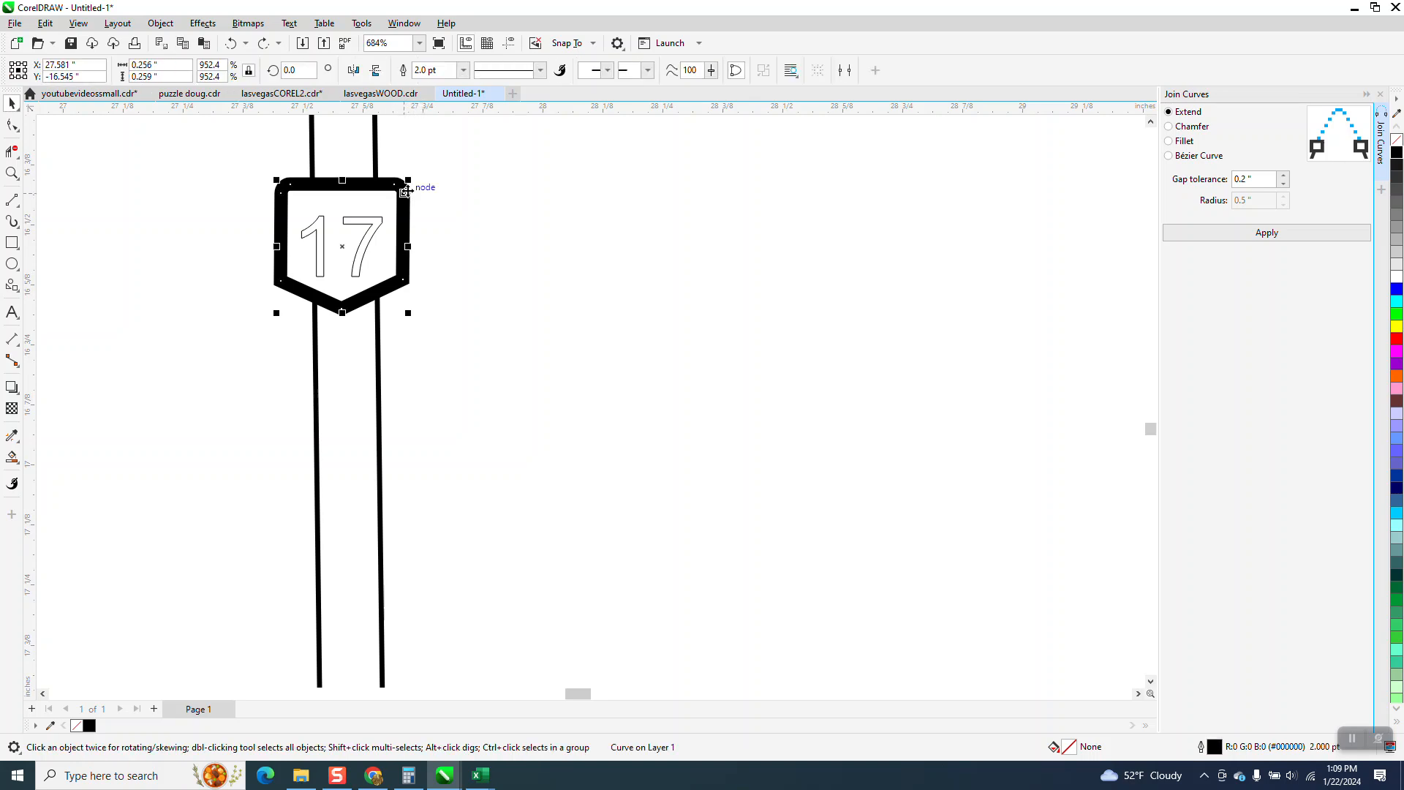
{"action": "scroll", "coordinate": [412, 191], "scroll_direction": "down", "scroll_amount": 1}
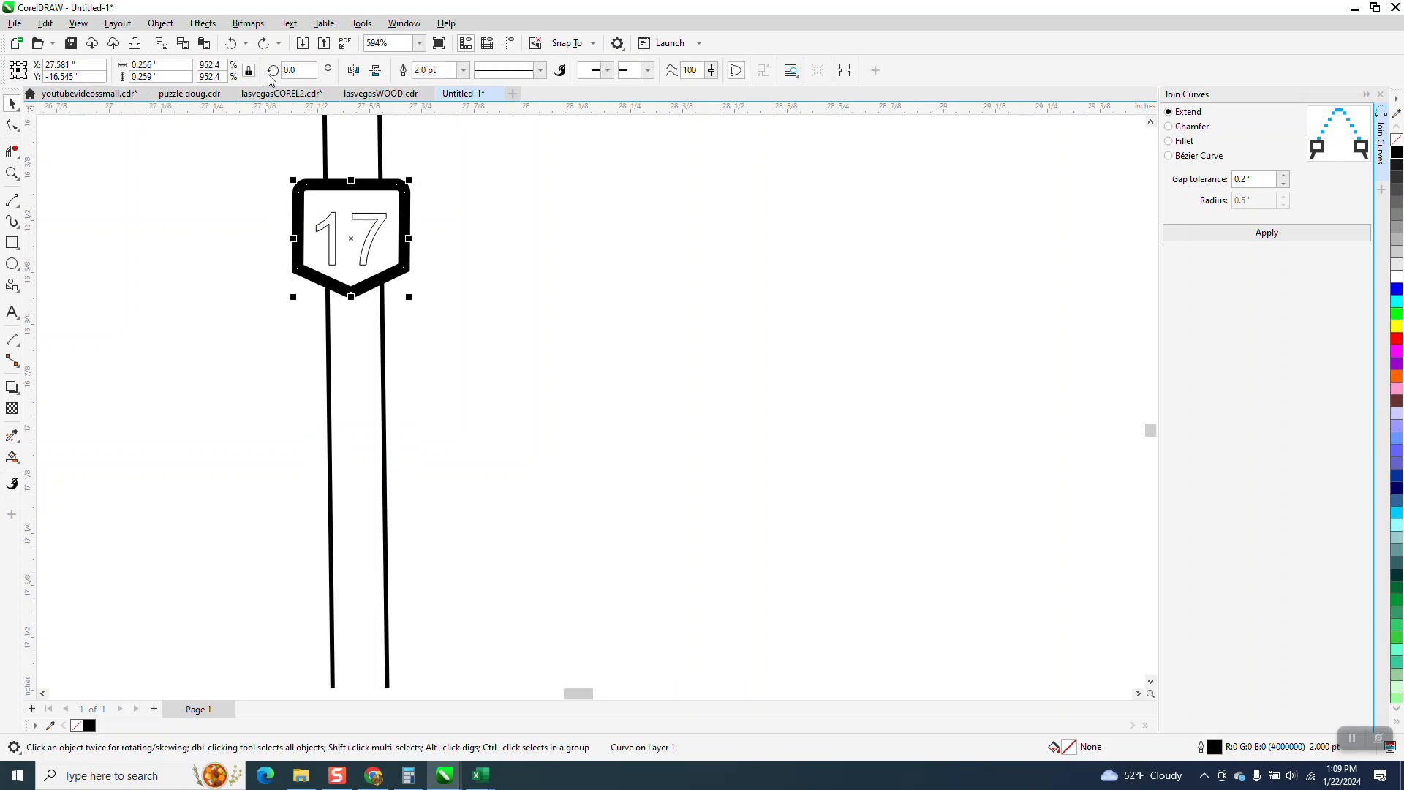
{"action": "left_click", "coordinate": [233, 47]}
- Set the nudge distance to 2 inches and nudge the highway 17 shield with its number right, off the road
{"action": "scroll", "coordinate": [433, 235], "scroll_direction": "down", "scroll_amount": 4}
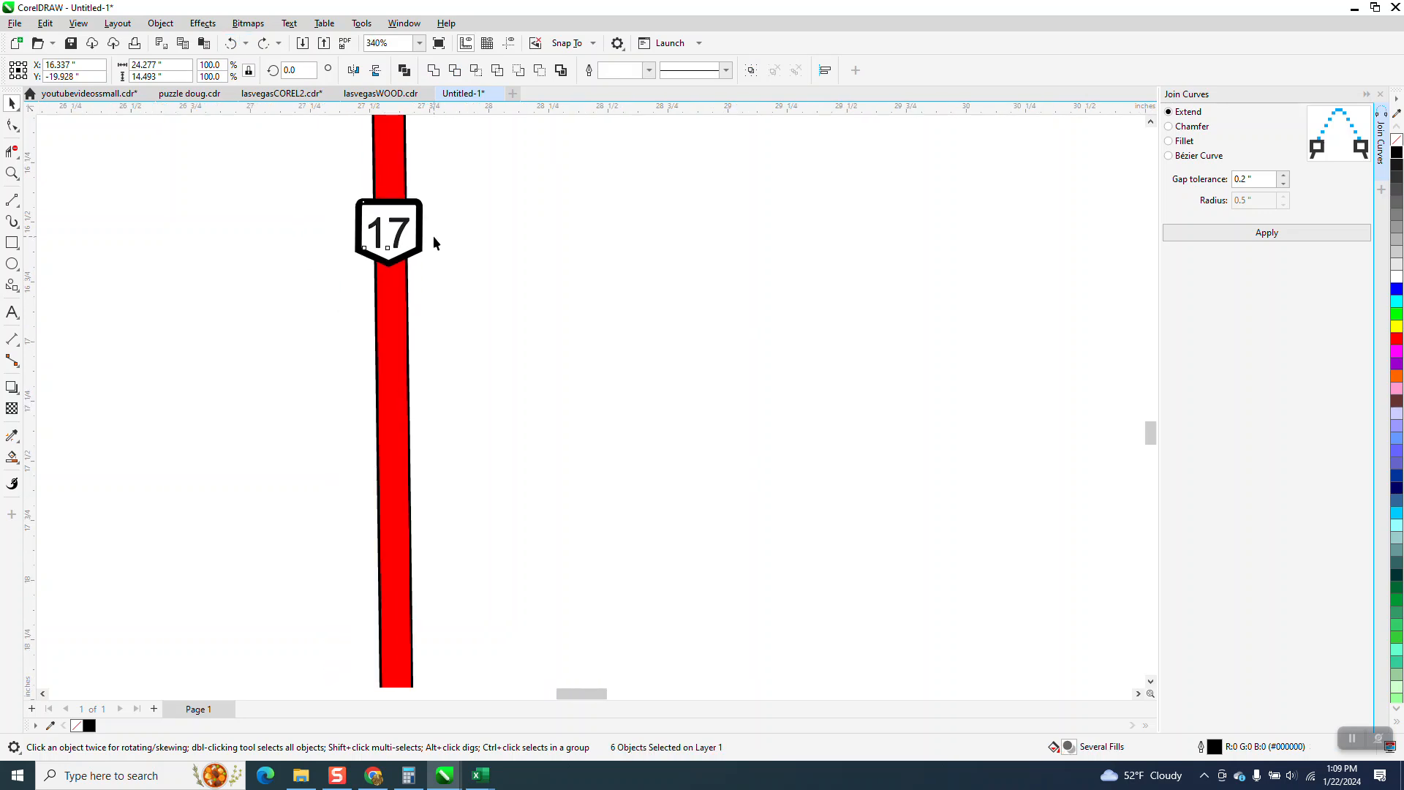
{"action": "scroll", "coordinate": [225, 215], "scroll_direction": "down", "scroll_amount": 5}
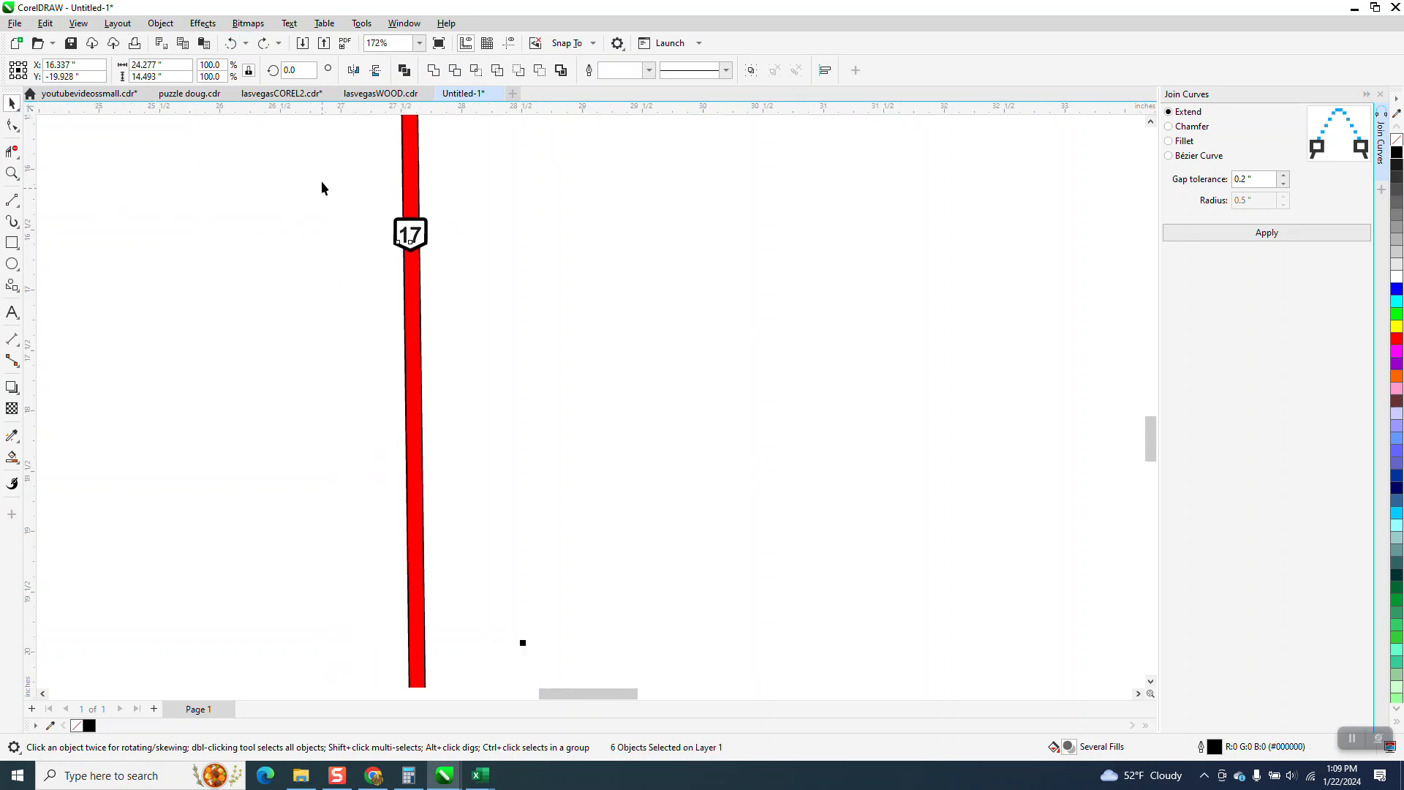
{"action": "left_click", "coordinate": [371, 139]}
{"action": "type", "text": "2"}
{"action": "left_click_drag", "start_coordinate": [439, 250], "coordinate": [555, 300]}
{"action": "key", "text": "Right"}
{"action": "scroll", "coordinate": [443, 288], "scroll_direction": "down", "scroll_amount": 5}
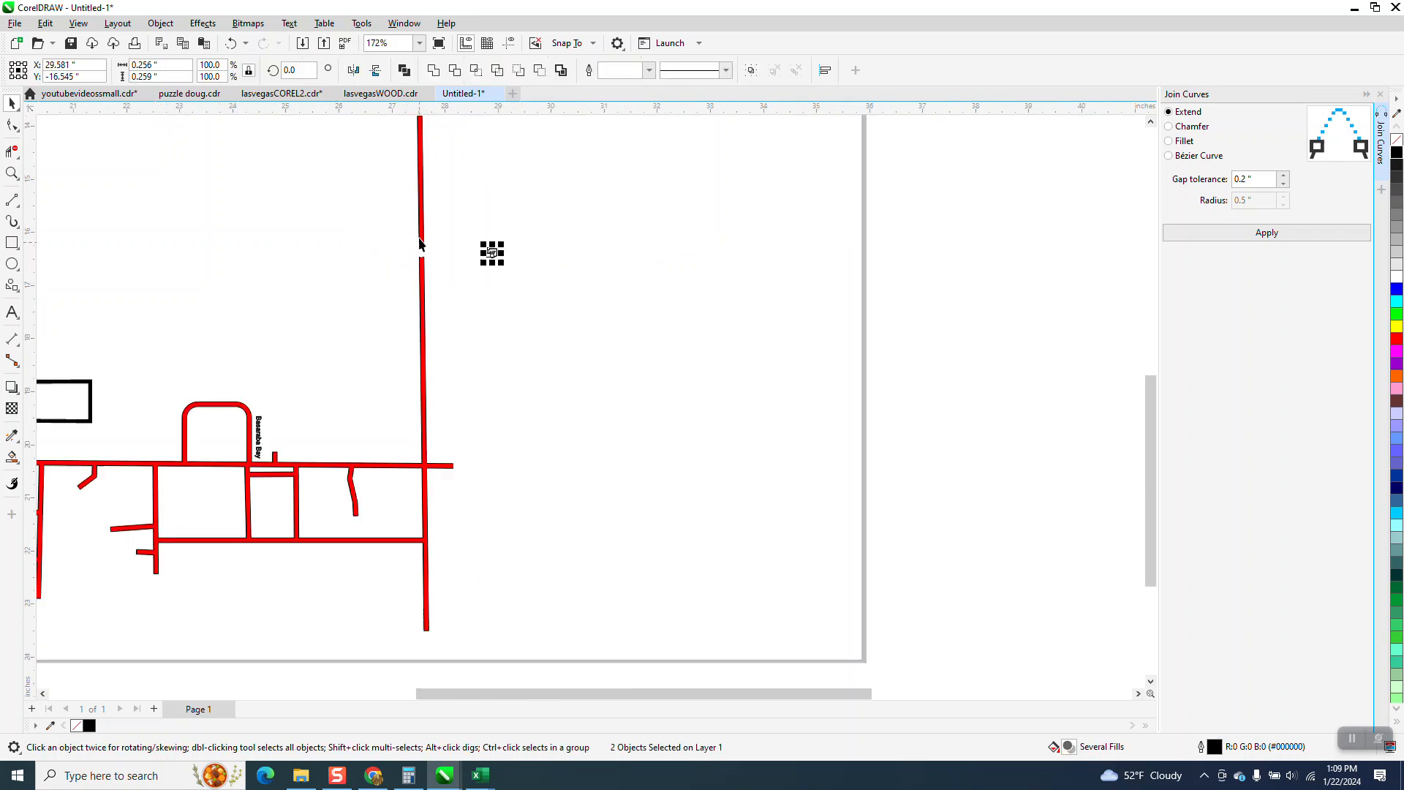
{"action": "scroll", "coordinate": [177, 221], "scroll_direction": "down", "scroll_amount": 1}
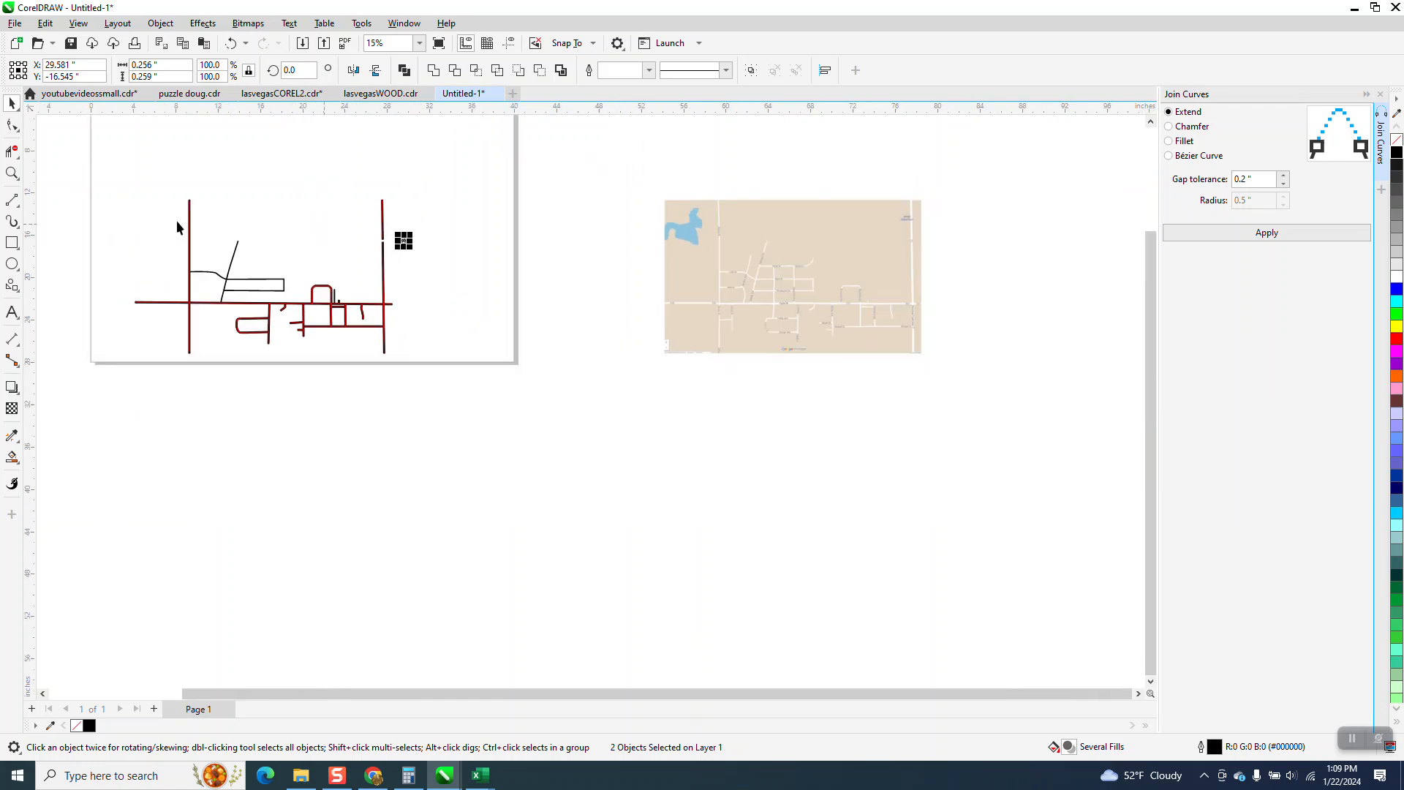
- Select the traced roads and the Basaraba Bay label without the shield and fill them with black
{"action": "left_click_drag", "start_coordinate": [102, 180], "coordinate": [323, 313]}
{"action": "left_click_drag", "start_coordinate": [389, 347], "coordinate": [395, 354]}
{"action": "left_click", "coordinate": [1395, 154]}
- Nudge the highway 17 shield and number 2 inches left, back into the gap in the road
{"action": "left_click", "coordinate": [11, 173]}
{"action": "left_click_drag", "start_coordinate": [339, 210], "coordinate": [526, 264]}
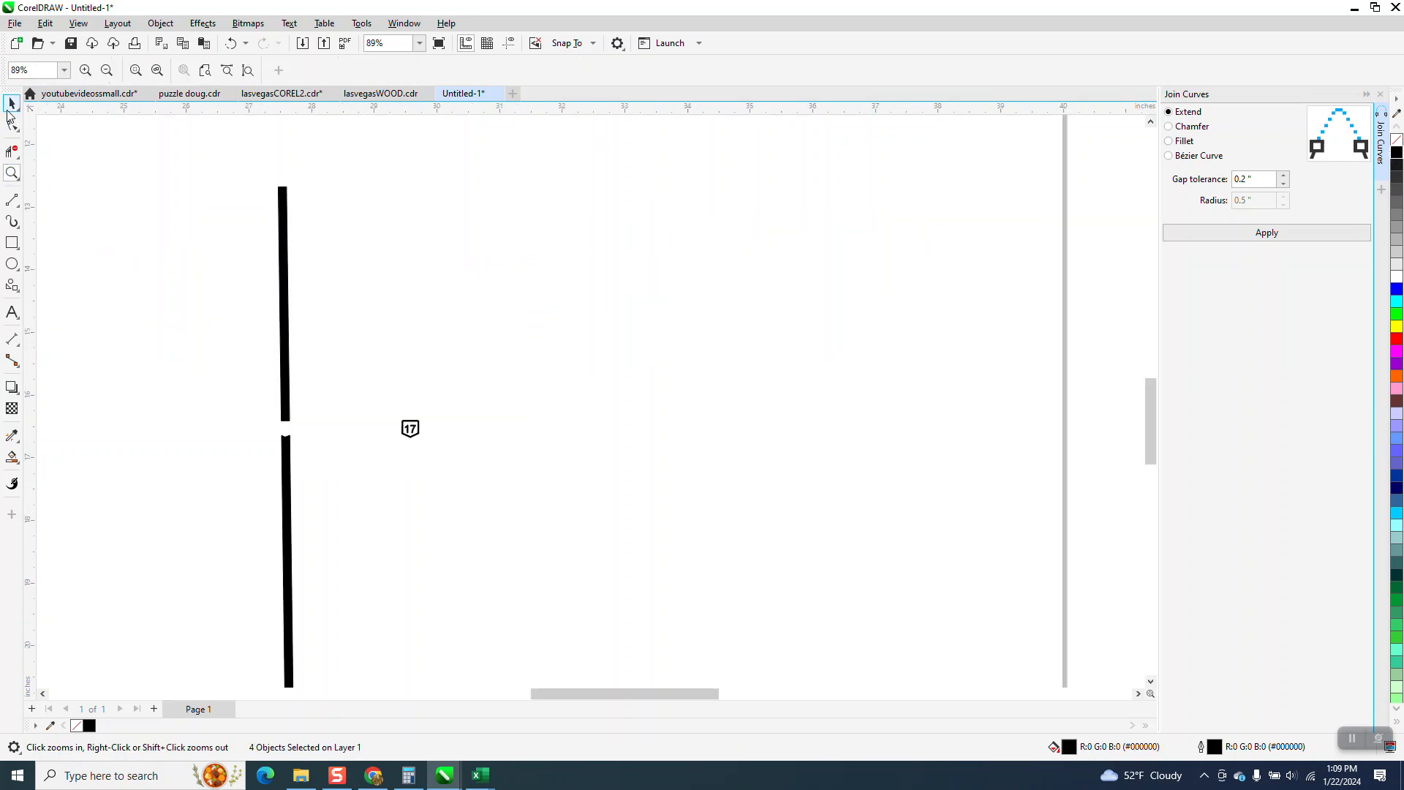
{"action": "key", "text": "space"}
{"action": "left_click", "coordinate": [377, 366]}
{"action": "left_click_drag", "start_coordinate": [433, 375], "coordinate": [385, 471]}
{"action": "key", "text": "shift+Left"}
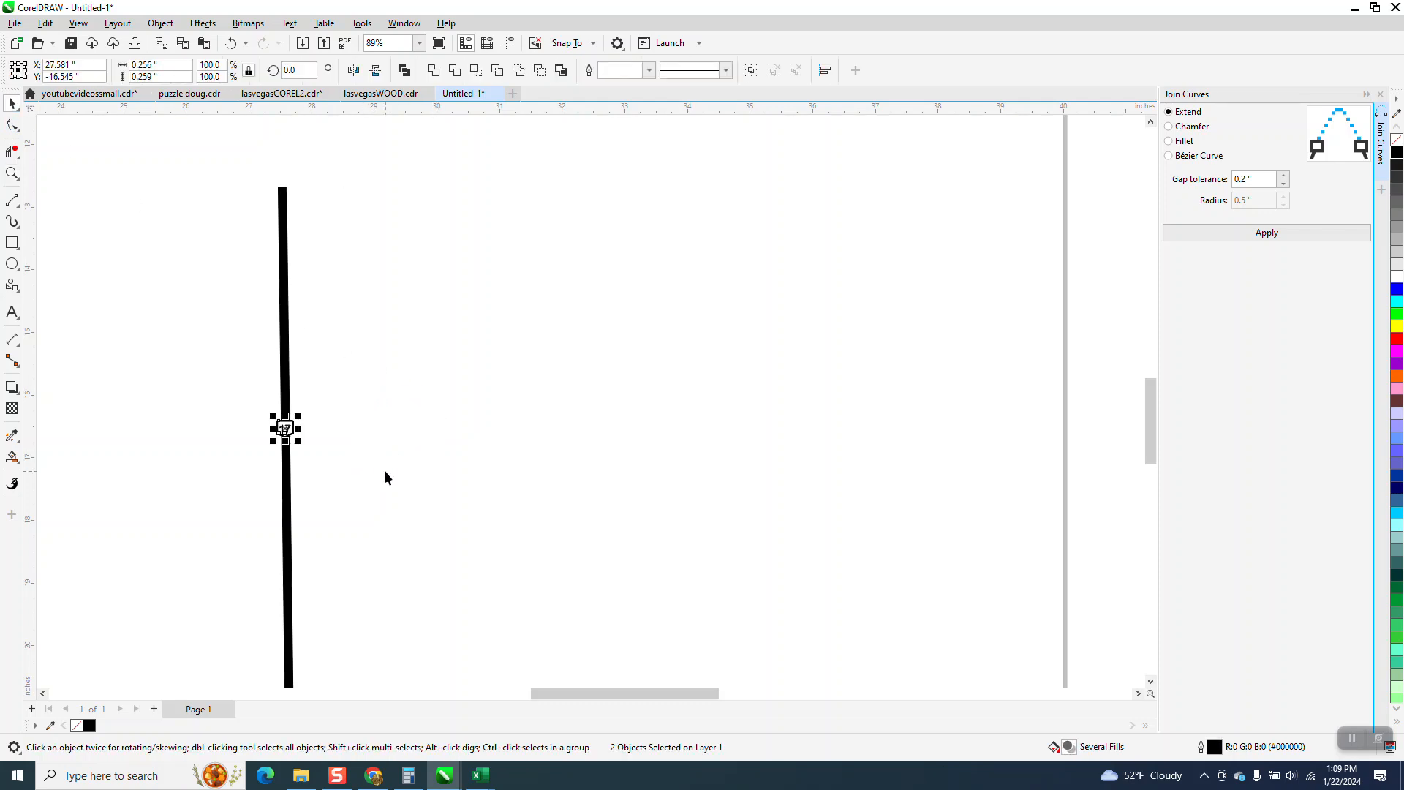
{"action": "left_click", "coordinate": [12, 175]}
{"action": "left_click_drag", "start_coordinate": [275, 390], "coordinate": [344, 462]}
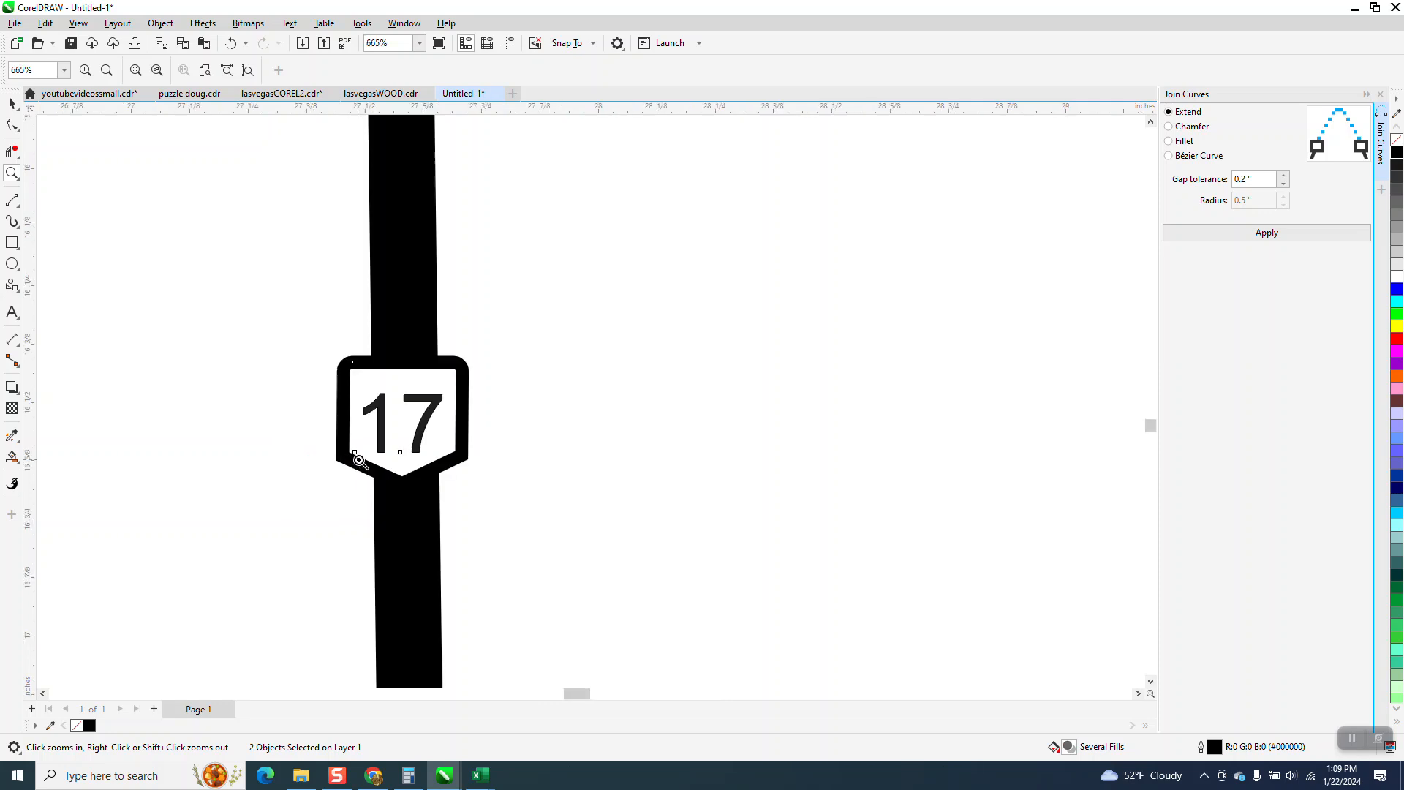
- Draw a rectangle about 0.28 by 0.22 inches over the 233 highway shield beside Spruce St on the map screenshot
{"action": "scroll", "coordinate": [358, 459], "scroll_direction": "down", "scroll_amount": 8}
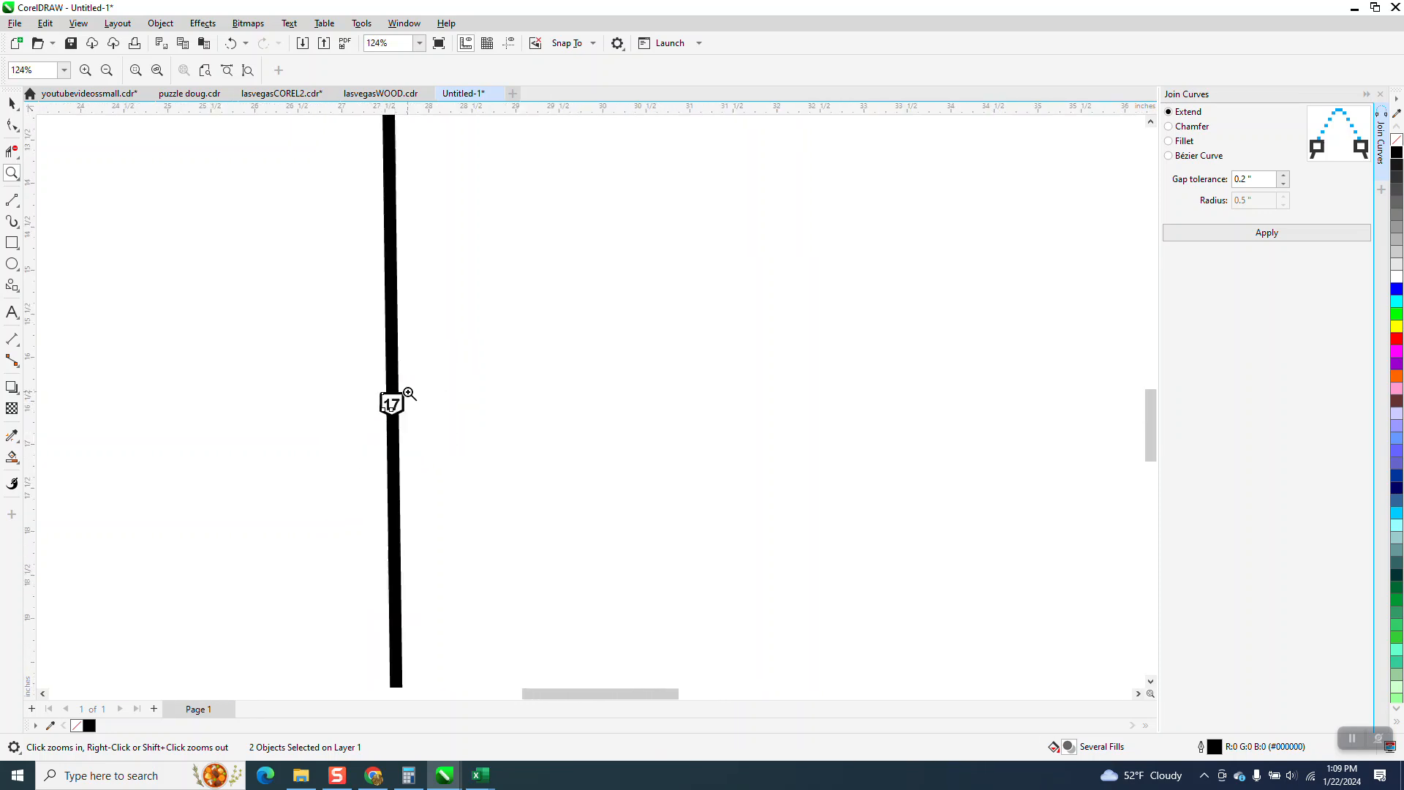
{"action": "scroll", "coordinate": [409, 394], "scroll_direction": "down", "scroll_amount": 7}
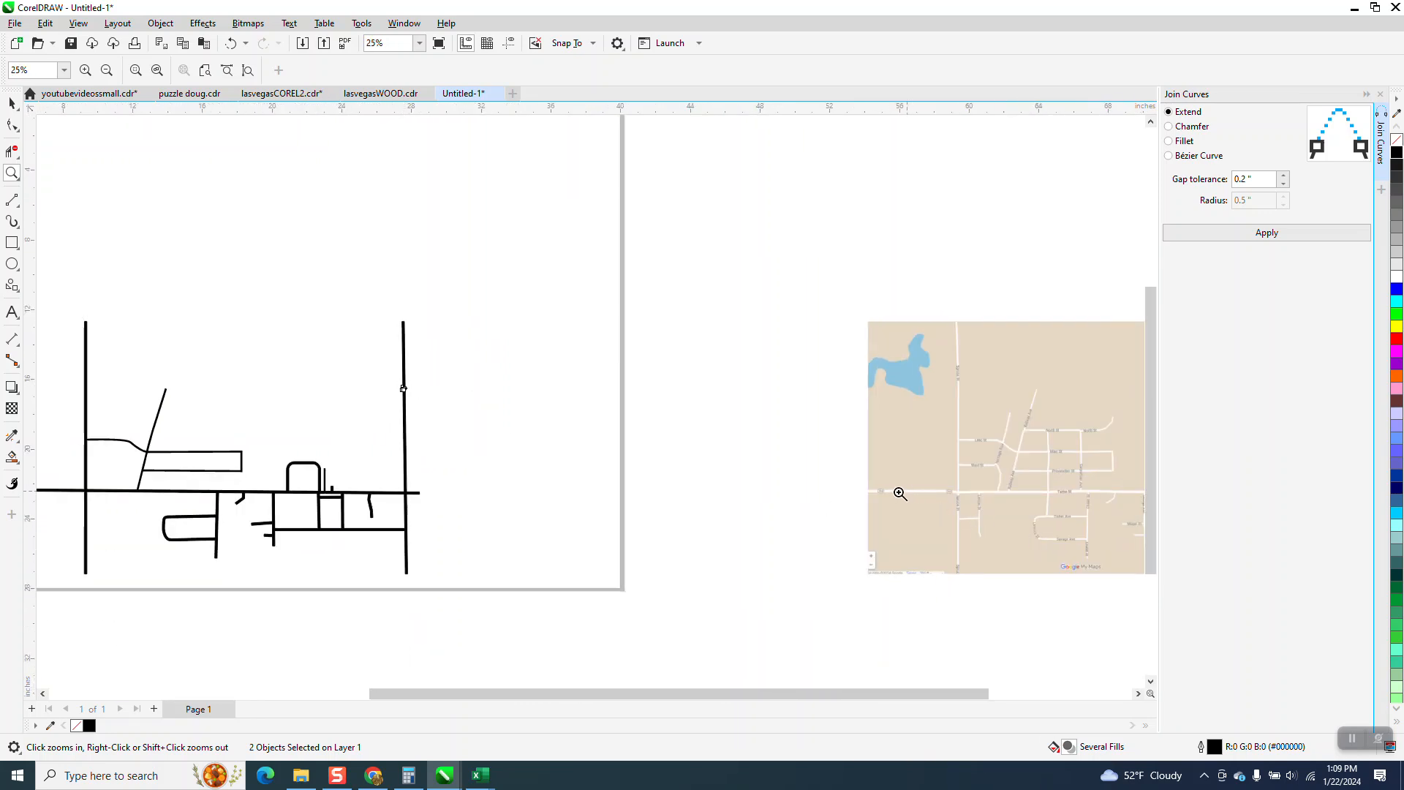
{"action": "left_click_drag", "start_coordinate": [892, 491], "coordinate": [950, 502]}
{"action": "scroll", "coordinate": [314, 409], "scroll_direction": "down", "scroll_amount": 4}
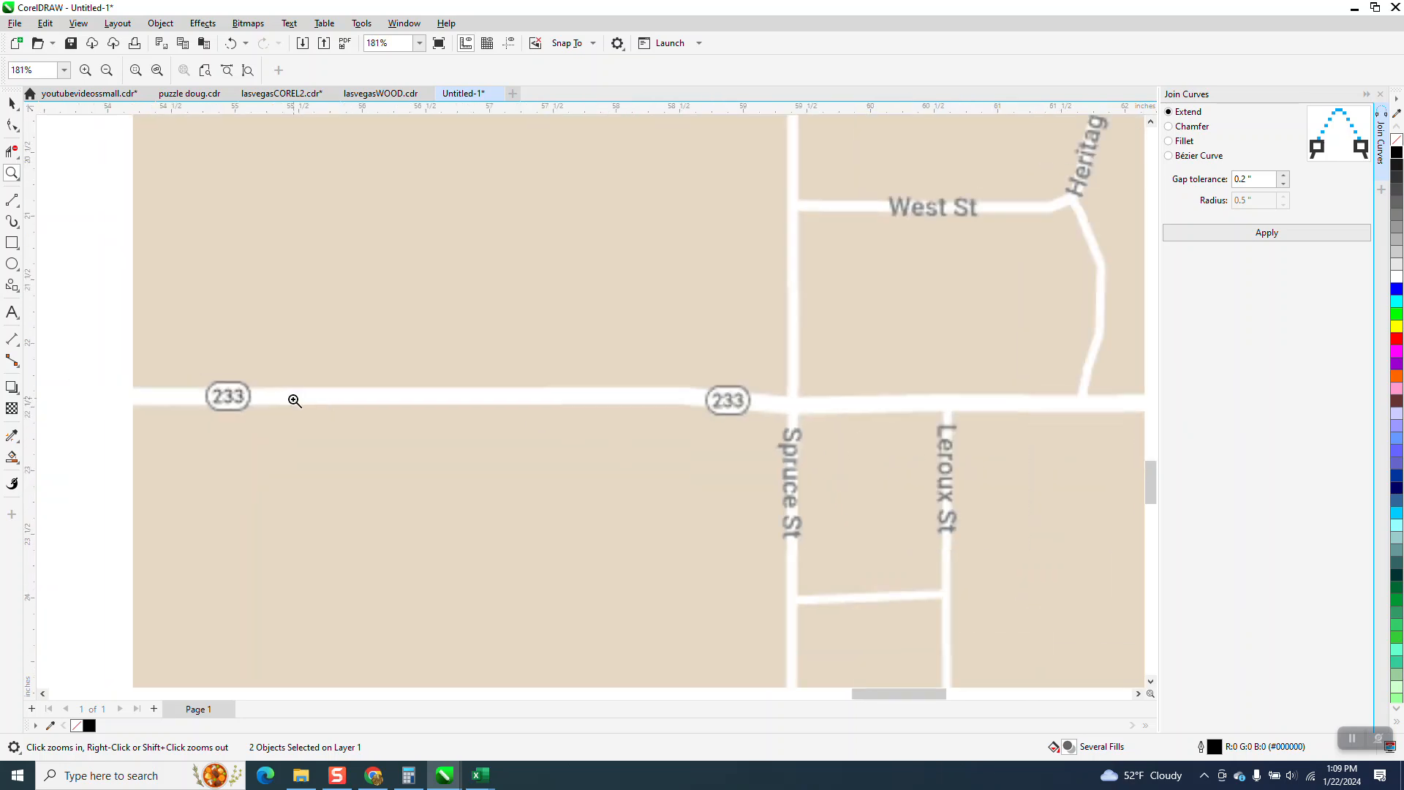
{"action": "left_click_drag", "start_coordinate": [608, 385], "coordinate": [677, 433]}
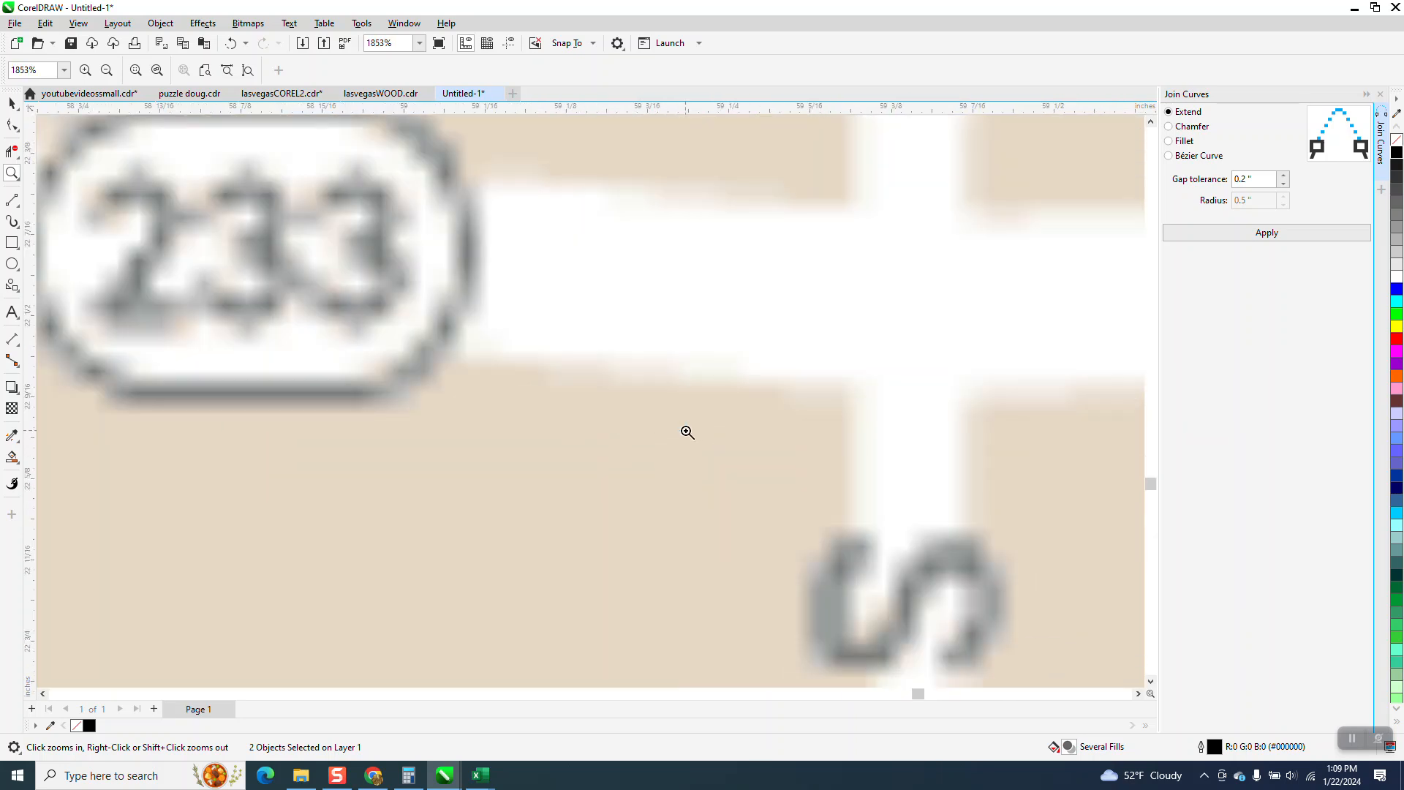
{"action": "scroll", "coordinate": [676, 388], "scroll_direction": "down", "scroll_amount": 4}
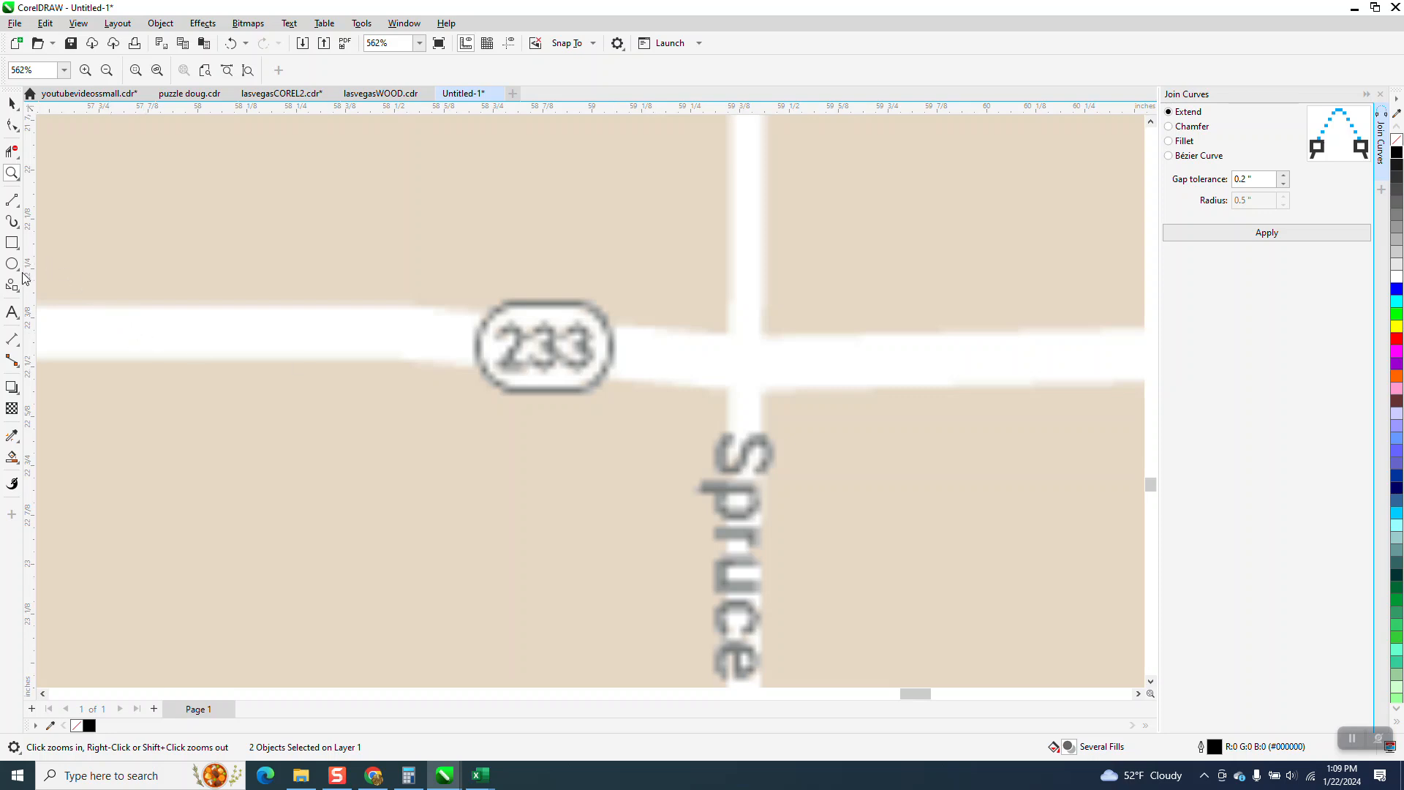
{"action": "left_click", "coordinate": [11, 243]}
{"action": "mouse_move", "coordinate": [492, 305]}
{"action": "left_mouse_down"}
{"action": "mouse_move", "coordinate": [561, 395]}
{"action": "mouse_move", "coordinate": [605, 389]}
{"action": "left_mouse_up"}
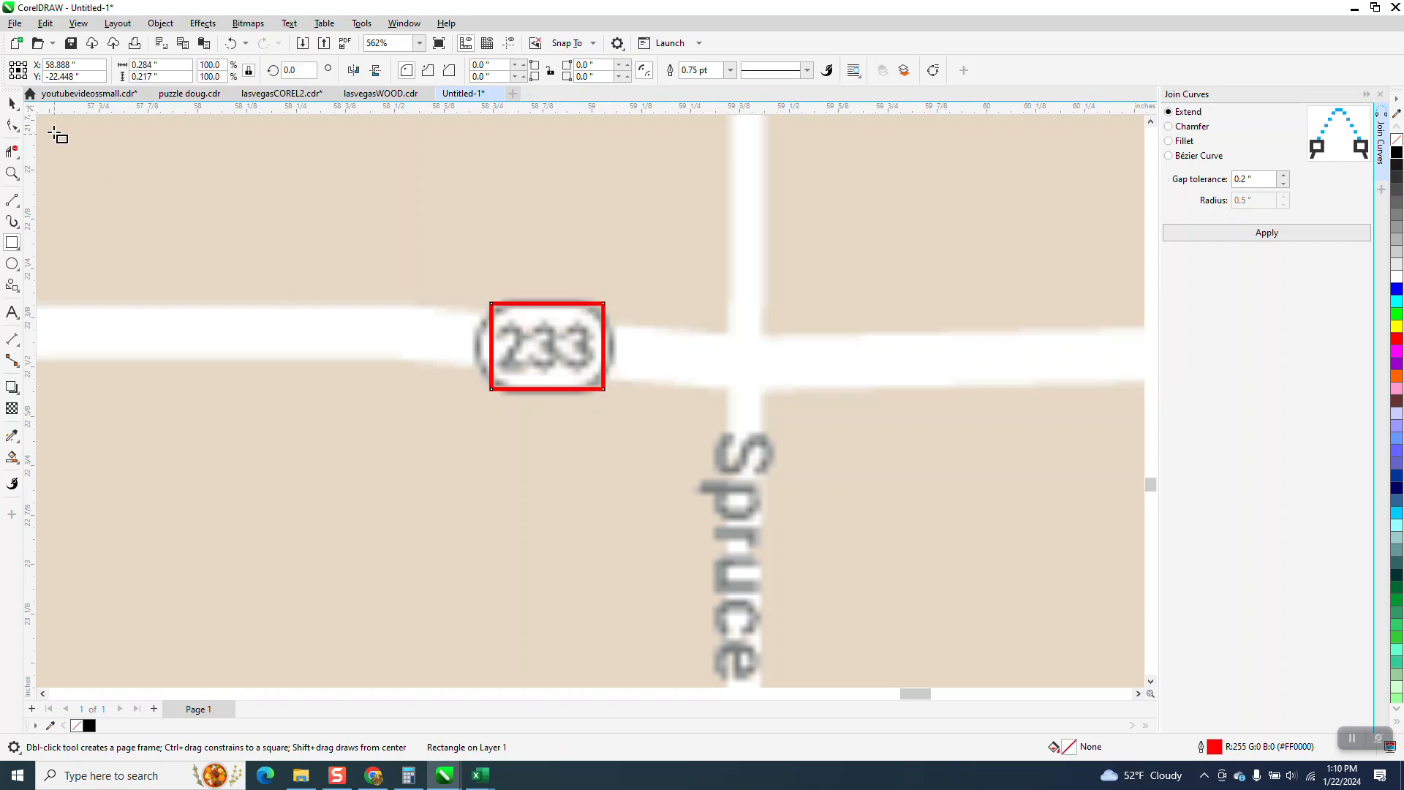
- Round the rectangle's corners to about 0.104 inches, widen it to about 0.354 inches and centre it on the 233 shield
{"action": "left_click", "coordinate": [12, 125]}
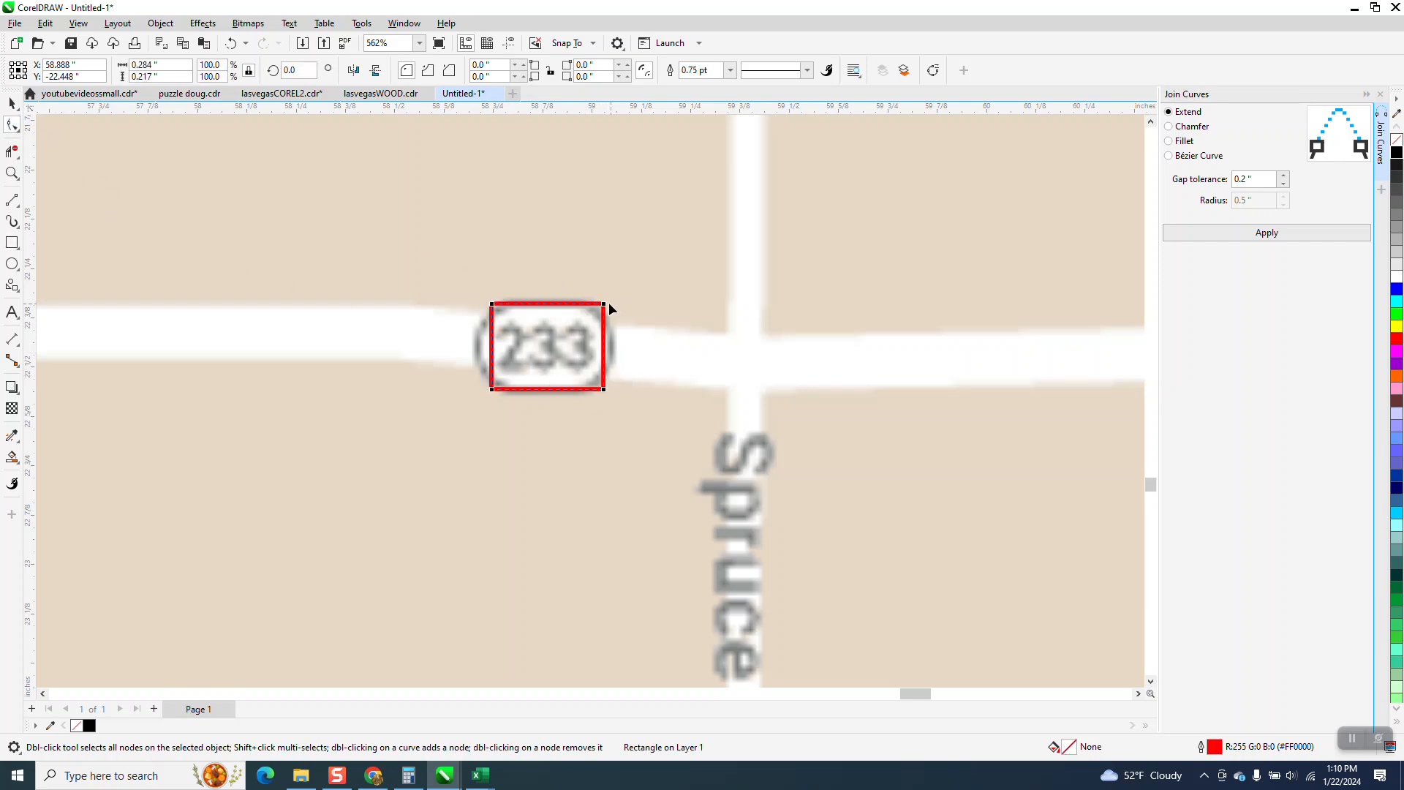
{"action": "left_click_drag", "start_coordinate": [604, 306], "coordinate": [562, 304]}
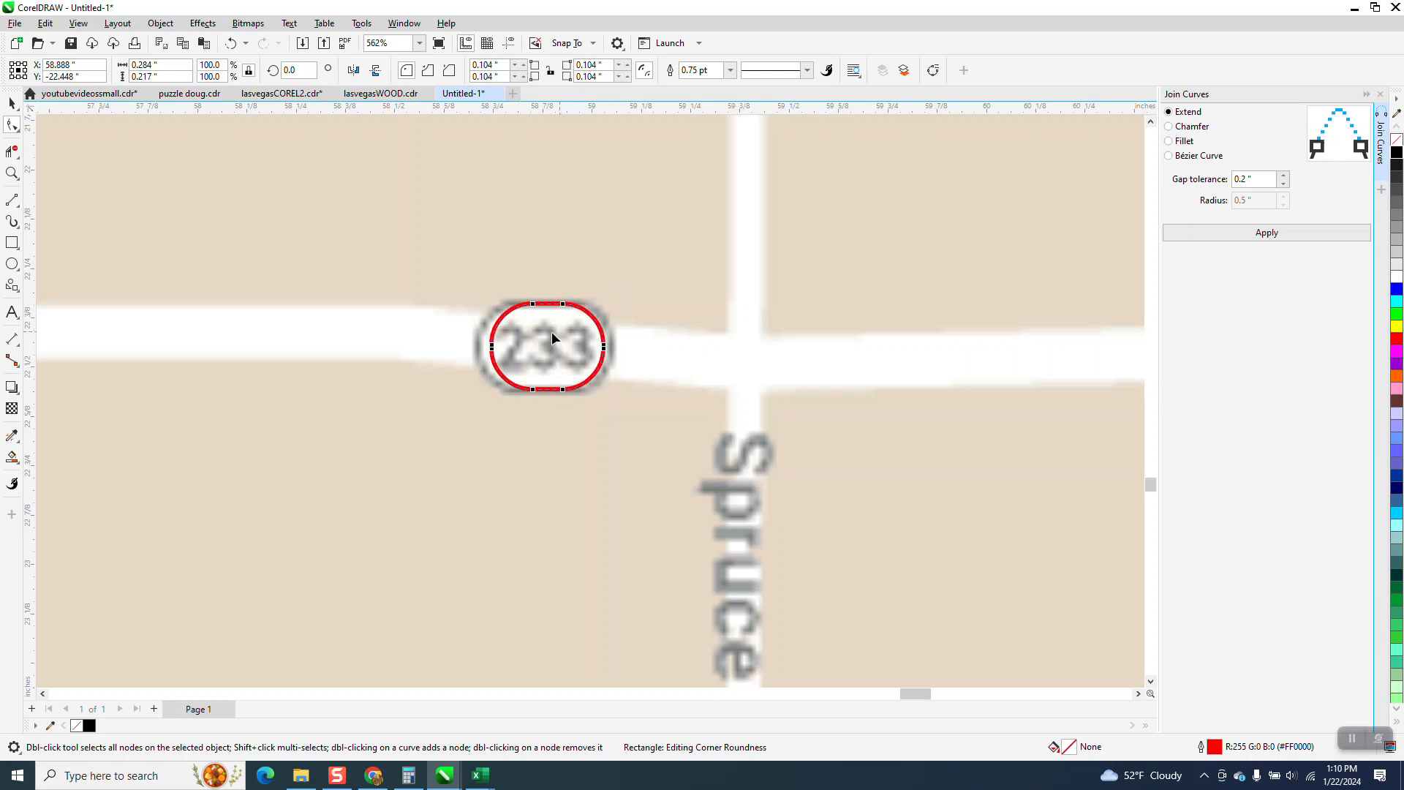
{"action": "left_click", "coordinate": [12, 103]}
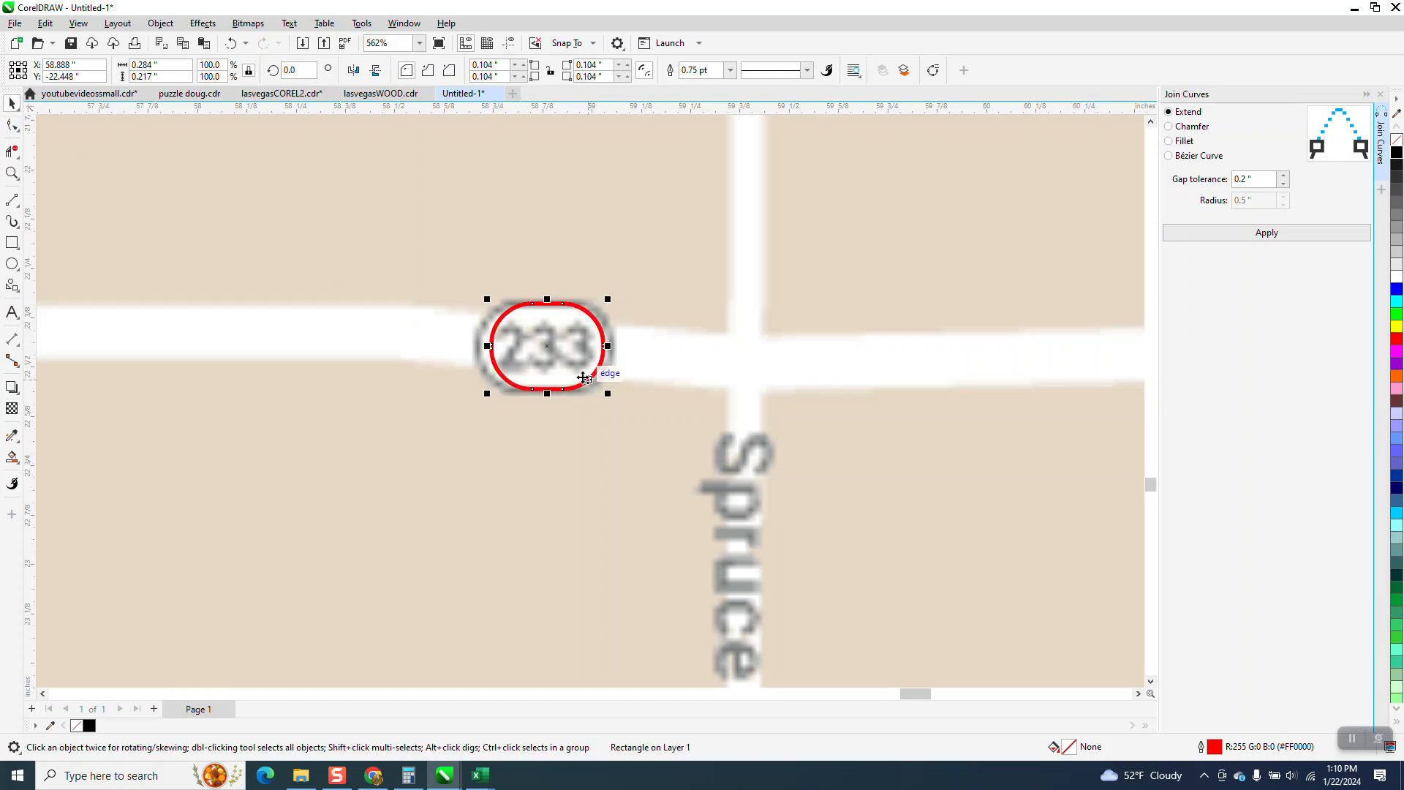
{"action": "left_click_drag", "start_coordinate": [487, 346], "coordinate": [463, 346]}
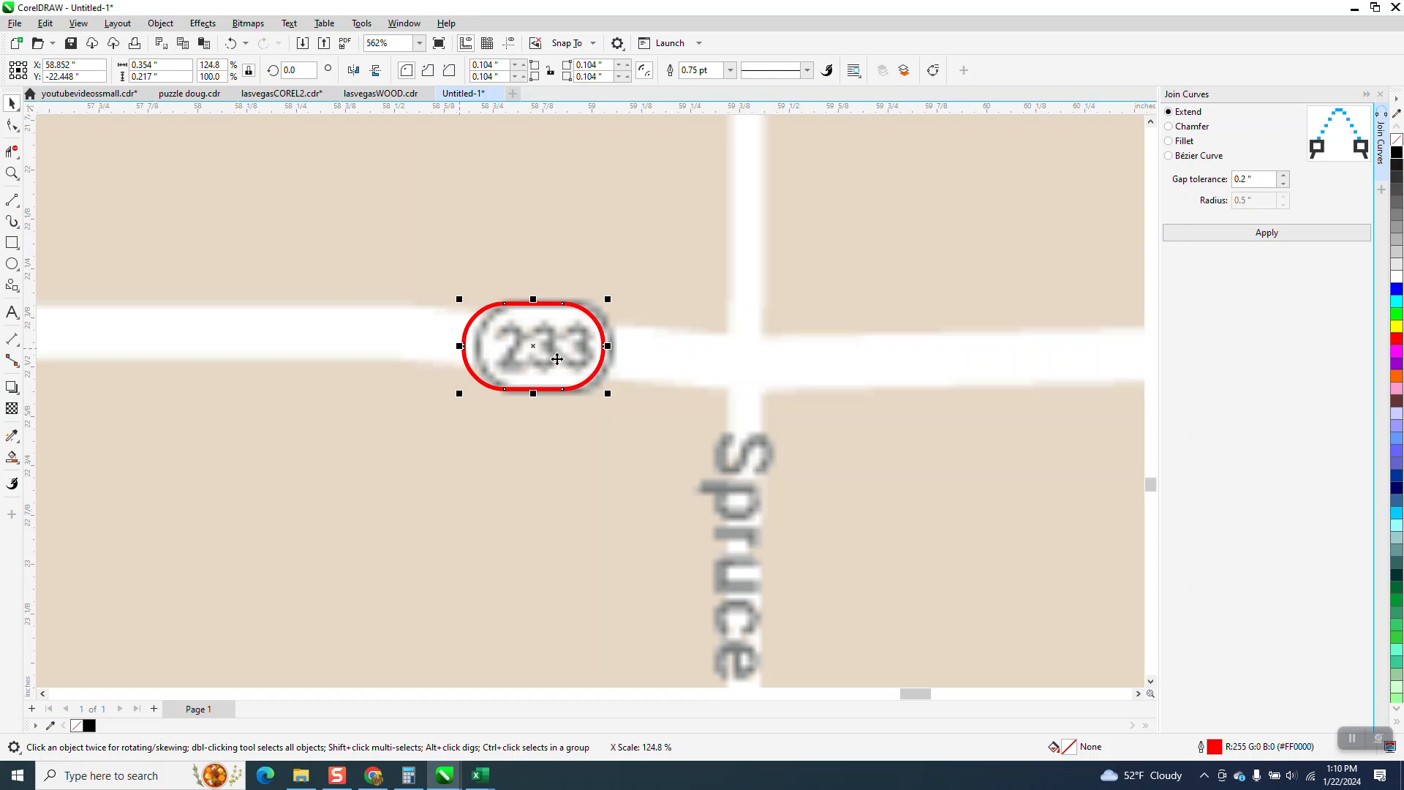
{"action": "left_click_drag", "start_coordinate": [605, 345], "coordinate": [617, 345]}
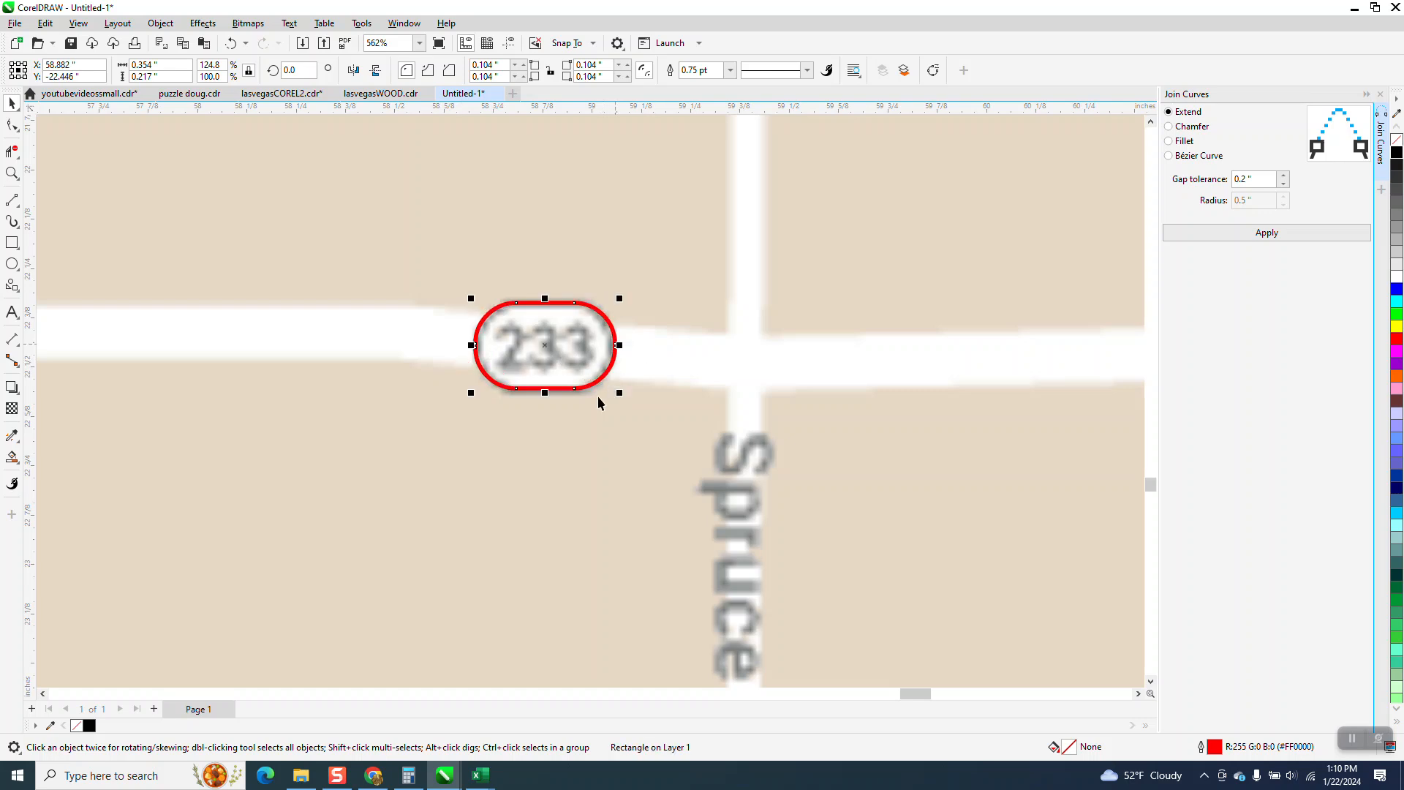
- Set the nudge distance to 25 inches and nudge the rounded shield outline left twice, onto the traced roads
{"action": "scroll", "coordinate": [604, 398], "scroll_direction": "down", "scroll_amount": 5}
{"action": "scroll", "coordinate": [558, 403], "scroll_direction": "down", "scroll_amount": 12}
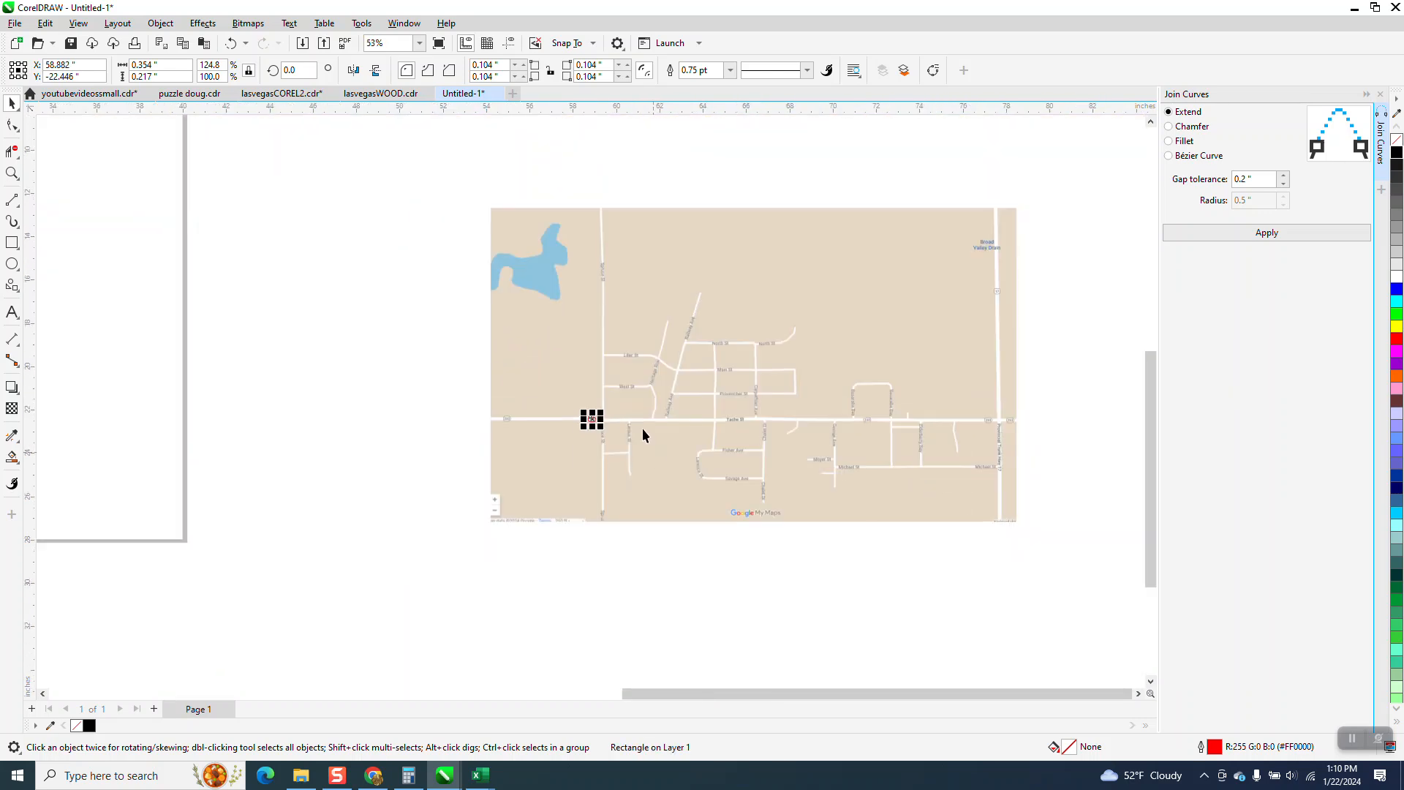
{"action": "left_click", "coordinate": [613, 261]}
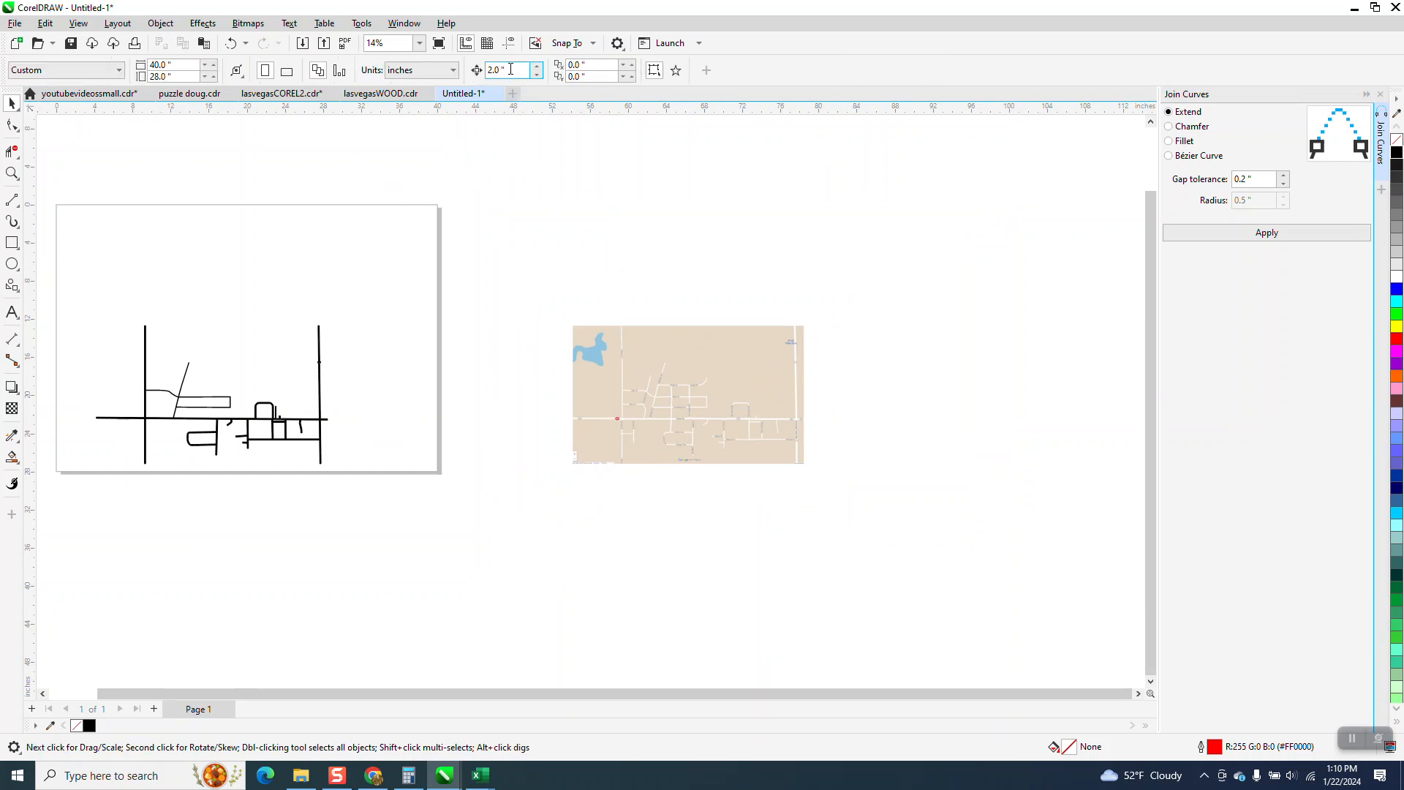
{"action": "type", "text": "25"}
{"action": "key", "text": "Return"}
{"action": "left_click", "coordinate": [615, 417]}
{"action": "key", "text": "Left"}
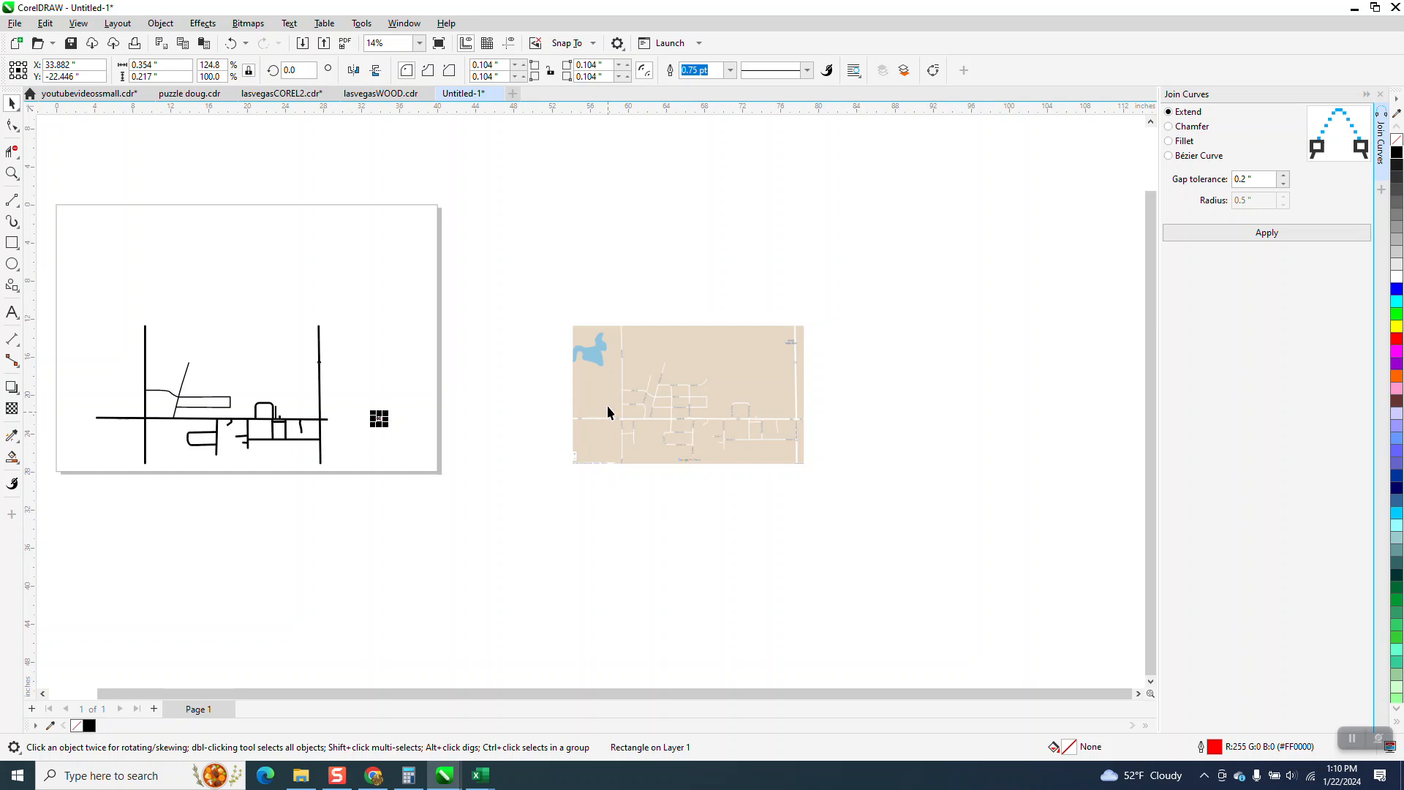
{"action": "key", "text": "Left"}
- Position the red shield outline over the traced horizontal highway, just west of its crossing with the western vertical road
{"action": "left_click", "coordinate": [12, 173]}
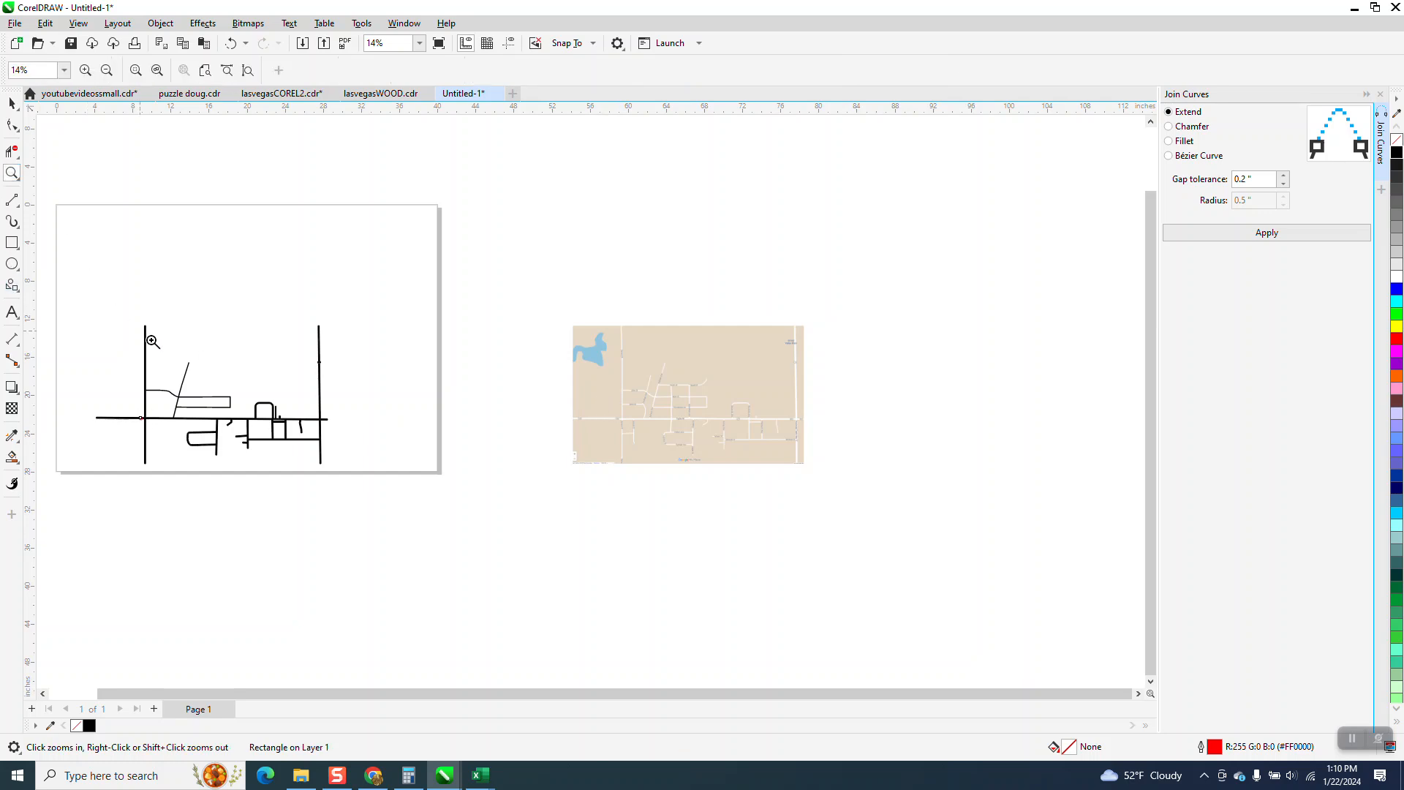
{"action": "left_click_drag", "start_coordinate": [161, 449], "coordinate": [345, 504]}
{"action": "left_click_drag", "start_coordinate": [139, 175], "coordinate": [626, 433]}
{"action": "left_click_drag", "start_coordinate": [163, 155], "coordinate": [394, 301]}
{"action": "left_click", "coordinate": [9, 103]}
{"action": "left_click_drag", "start_coordinate": [358, 232], "coordinate": [360, 213]}
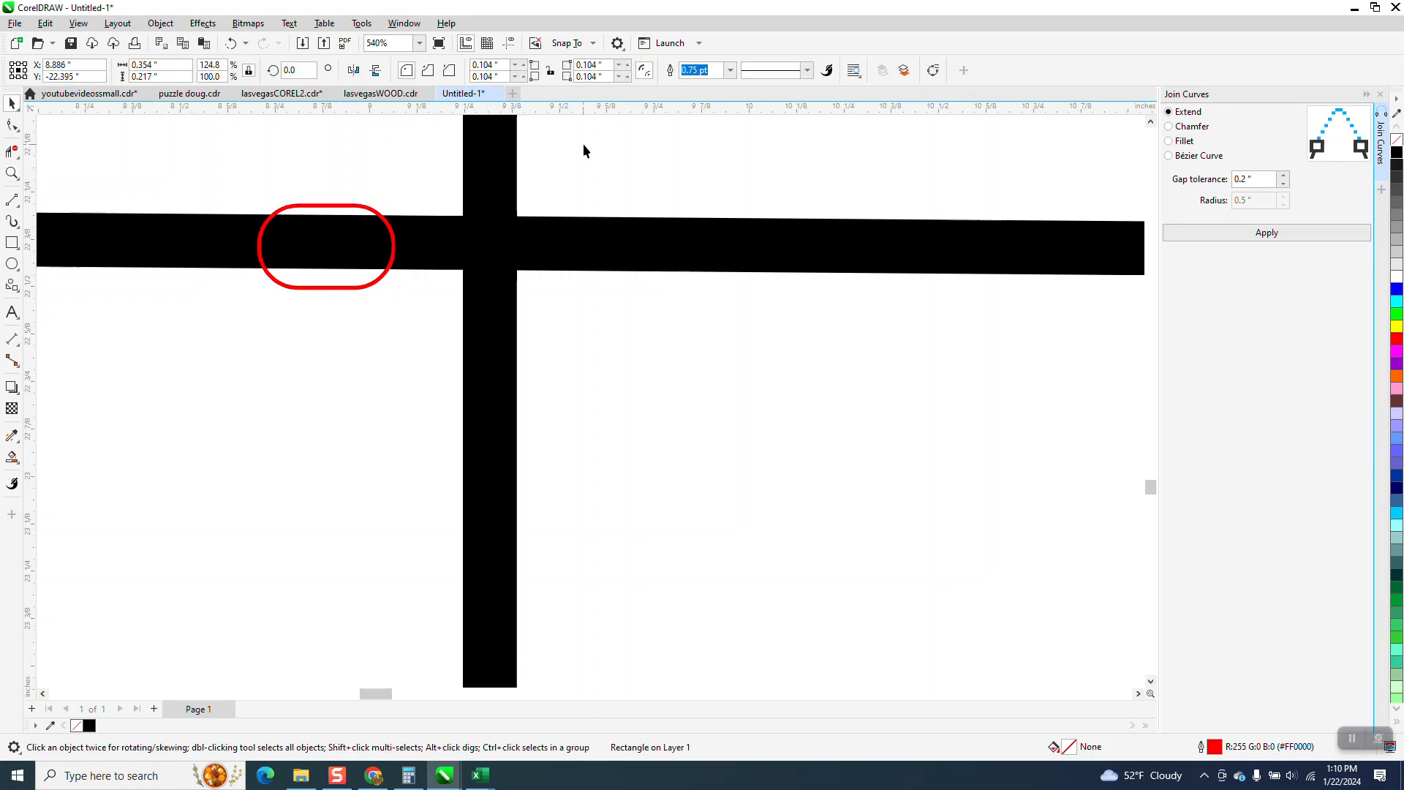
- Select the combined traced road curve and remove its black fill, leaving only the outlines
{"action": "left_click", "coordinate": [563, 165]}
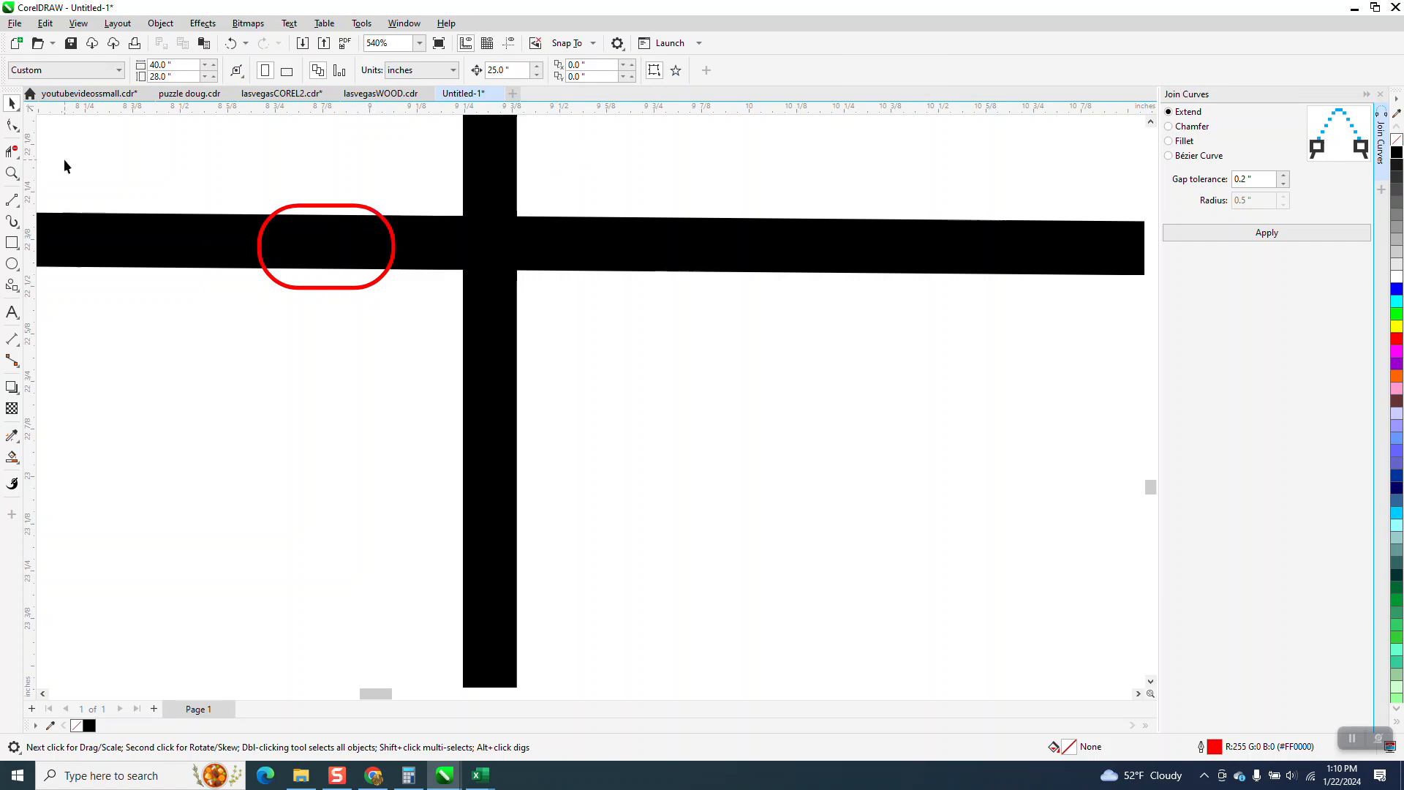
{"action": "left_click", "coordinate": [10, 150]}
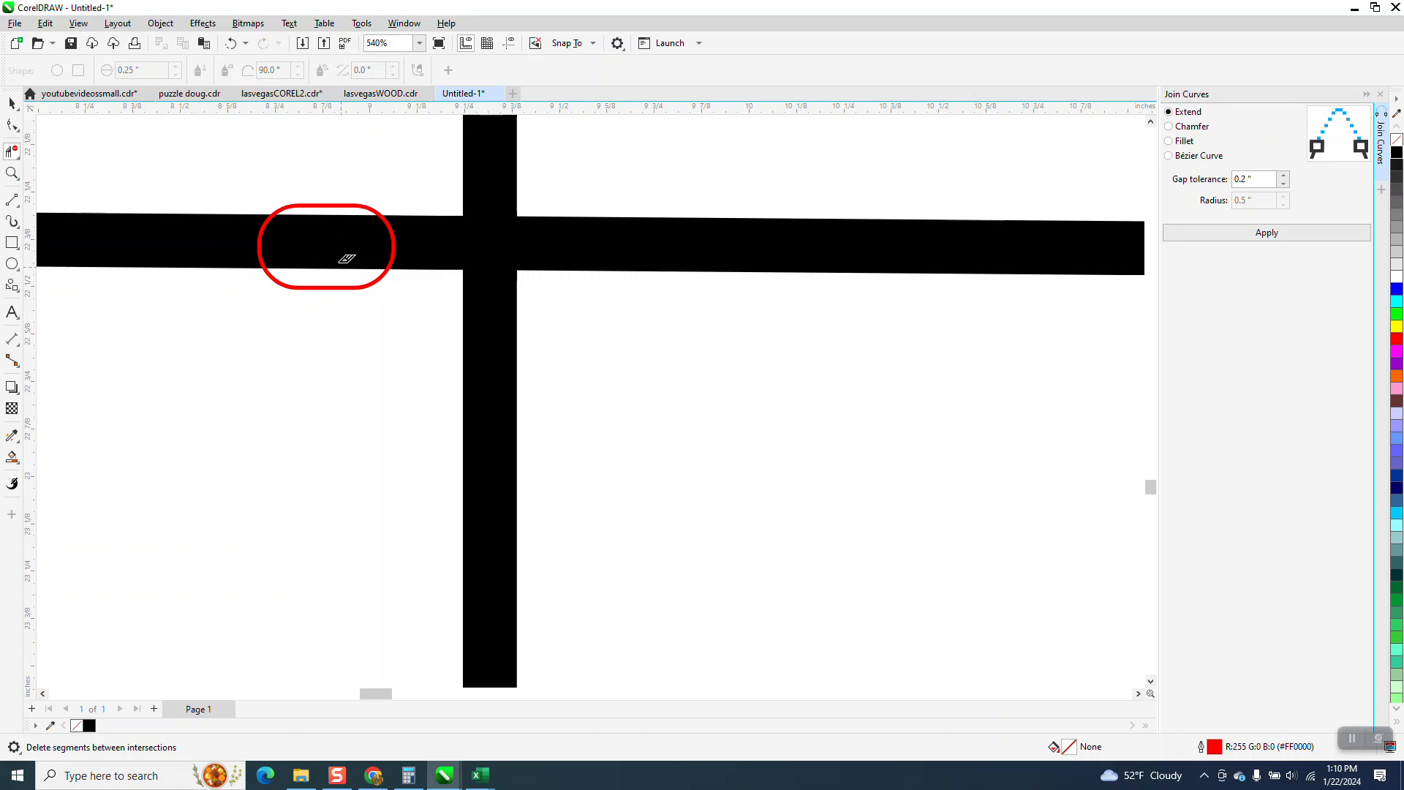
{"action": "left_click", "coordinate": [9, 128]}
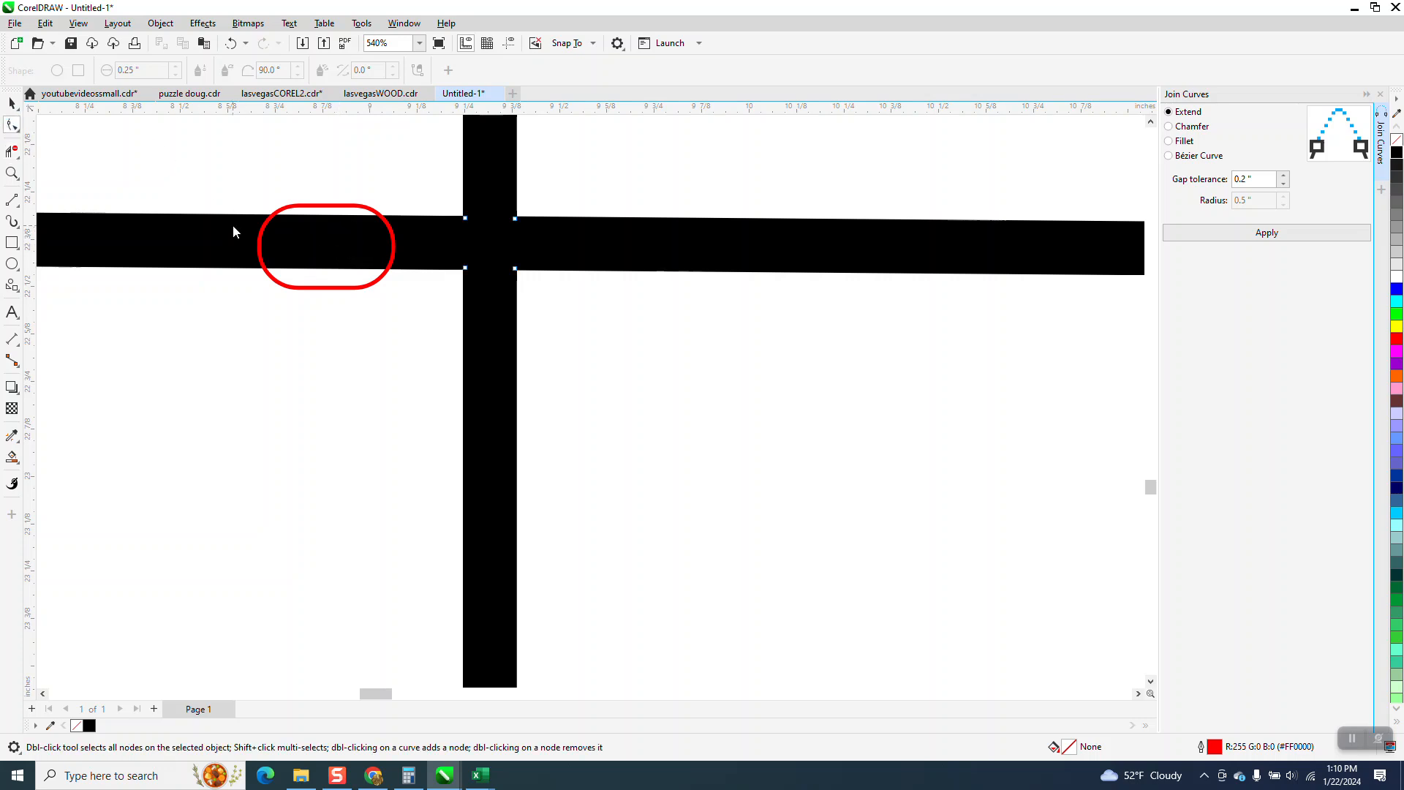
{"action": "left_click", "coordinate": [241, 231]}
{"action": "scroll", "coordinate": [351, 264], "scroll_direction": "down", "scroll_amount": 2}
{"action": "scroll", "coordinate": [382, 272], "scroll_direction": "down", "scroll_amount": 6}
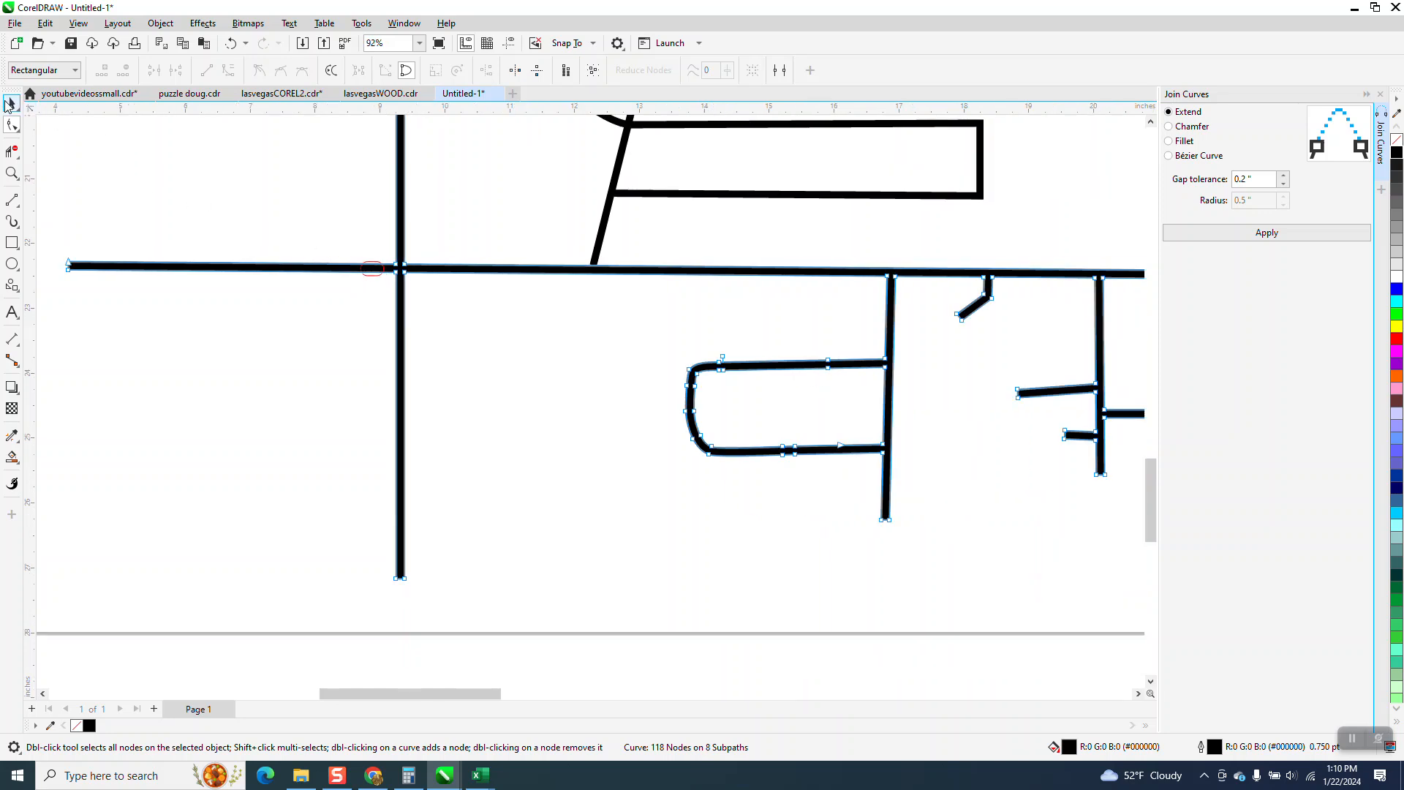
{"action": "left_click", "coordinate": [9, 103]}
{"action": "scroll", "coordinate": [468, 380], "scroll_direction": "down", "scroll_amount": 4}
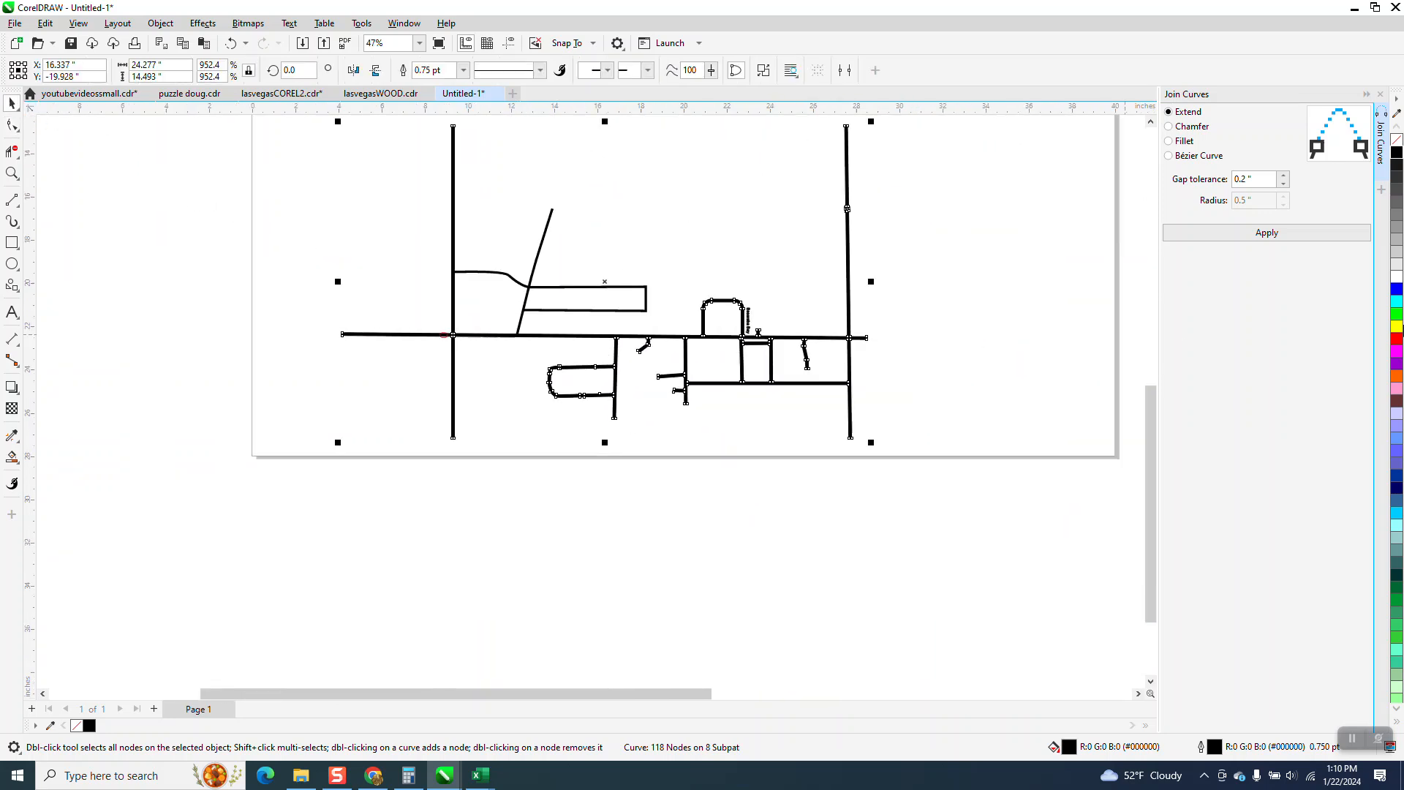
{"action": "left_click", "coordinate": [1396, 139]}
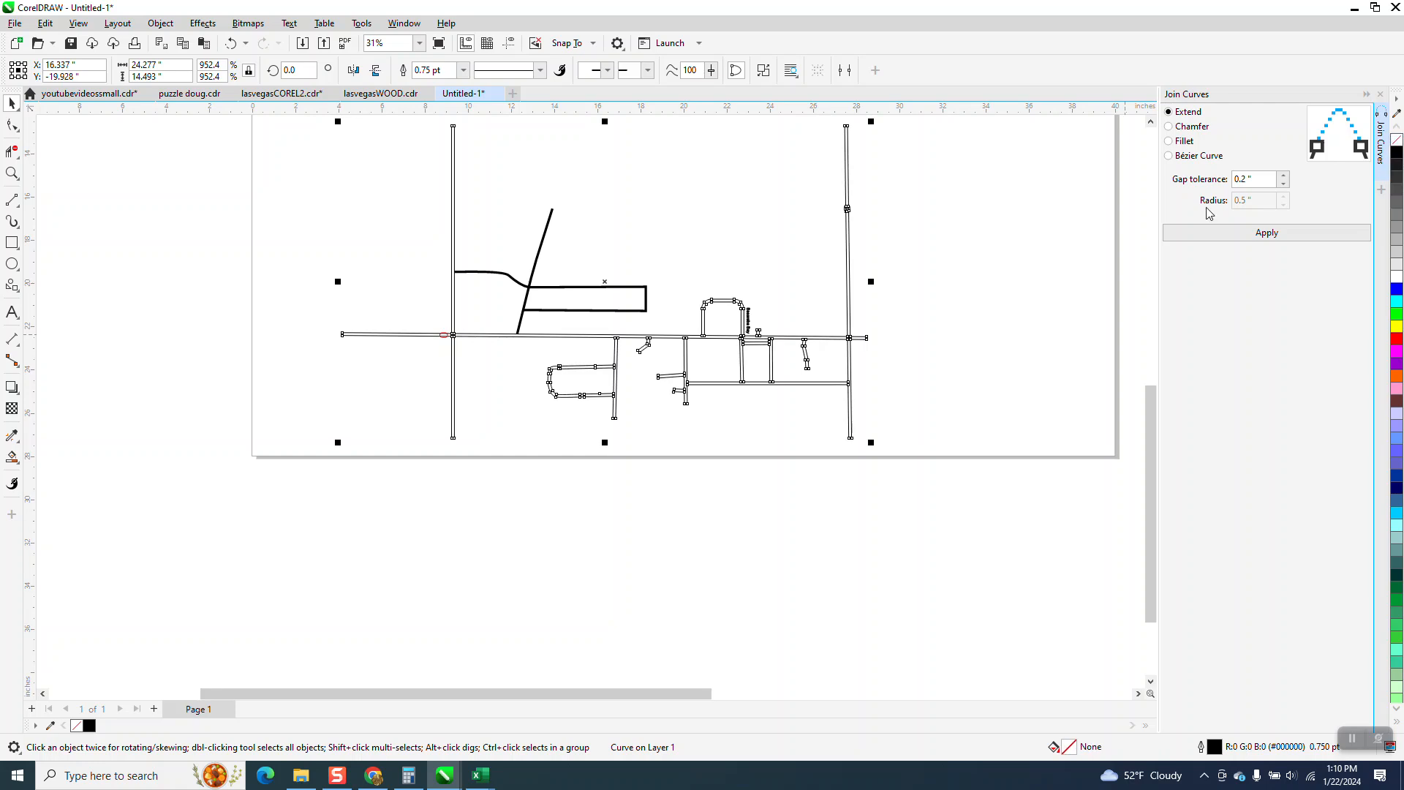
- Recentre the red shield outline on the hollow highway and delete the road line segments inside it with Virtual Segment Delete
{"action": "left_click", "coordinate": [12, 174]}
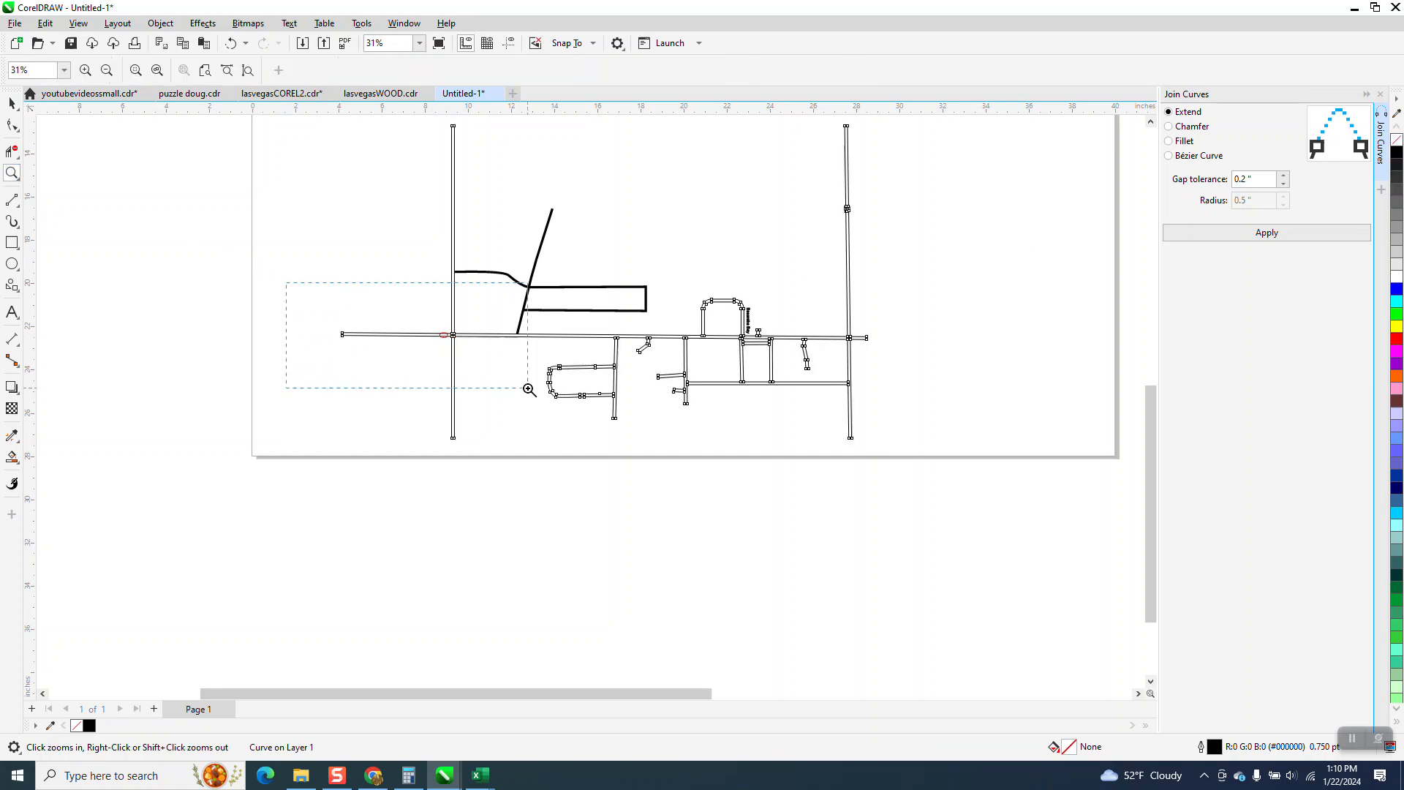
{"action": "left_click_drag", "start_coordinate": [529, 390], "coordinate": [528, 389]}
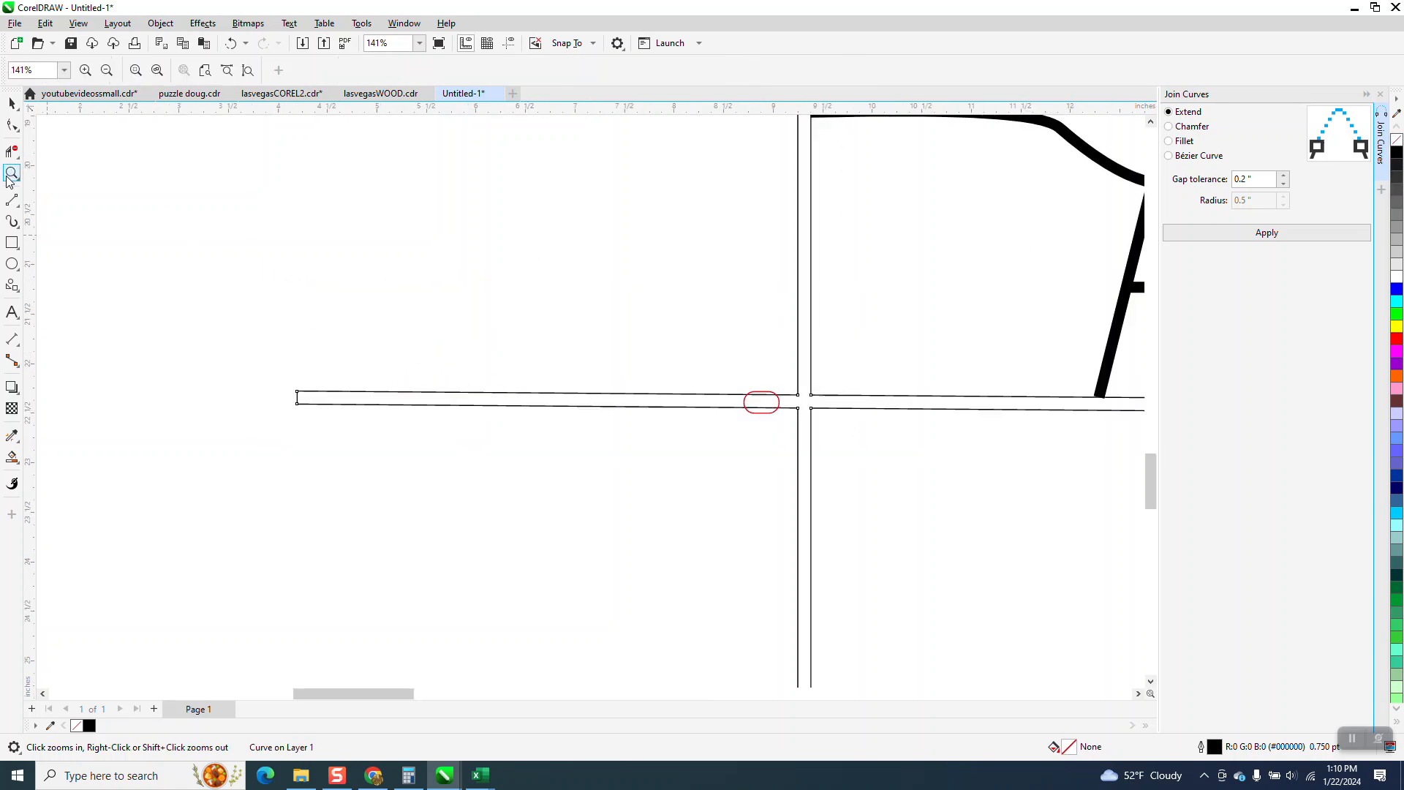
{"action": "left_click_drag", "start_coordinate": [806, 436], "coordinate": [992, 497]}
{"action": "left_click", "coordinate": [12, 103]}
{"action": "left_click", "coordinate": [486, 306]}
{"action": "left_click_drag", "start_coordinate": [480, 329], "coordinate": [473, 332]}
{"action": "left_click", "coordinate": [473, 333]}
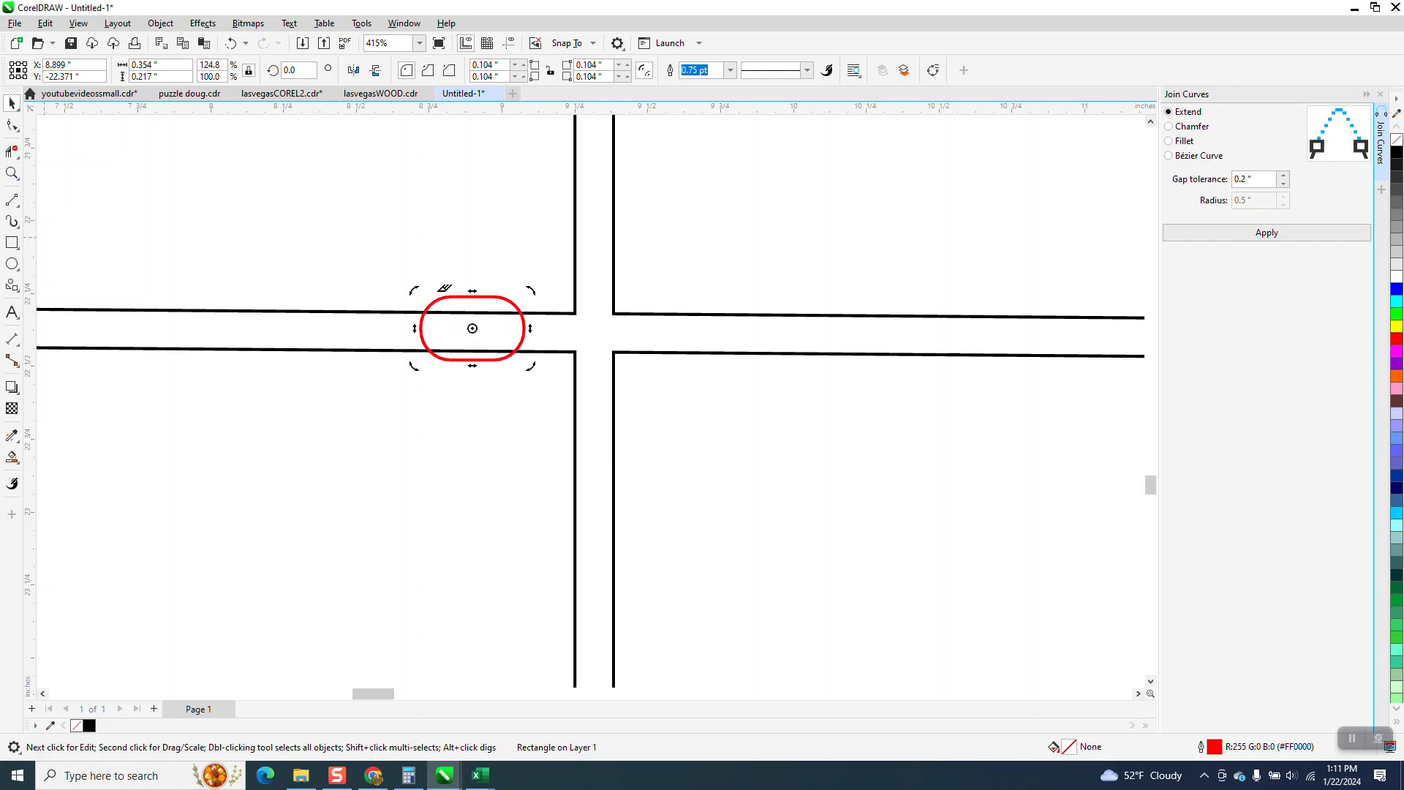
{"action": "left_click", "coordinate": [12, 150]}
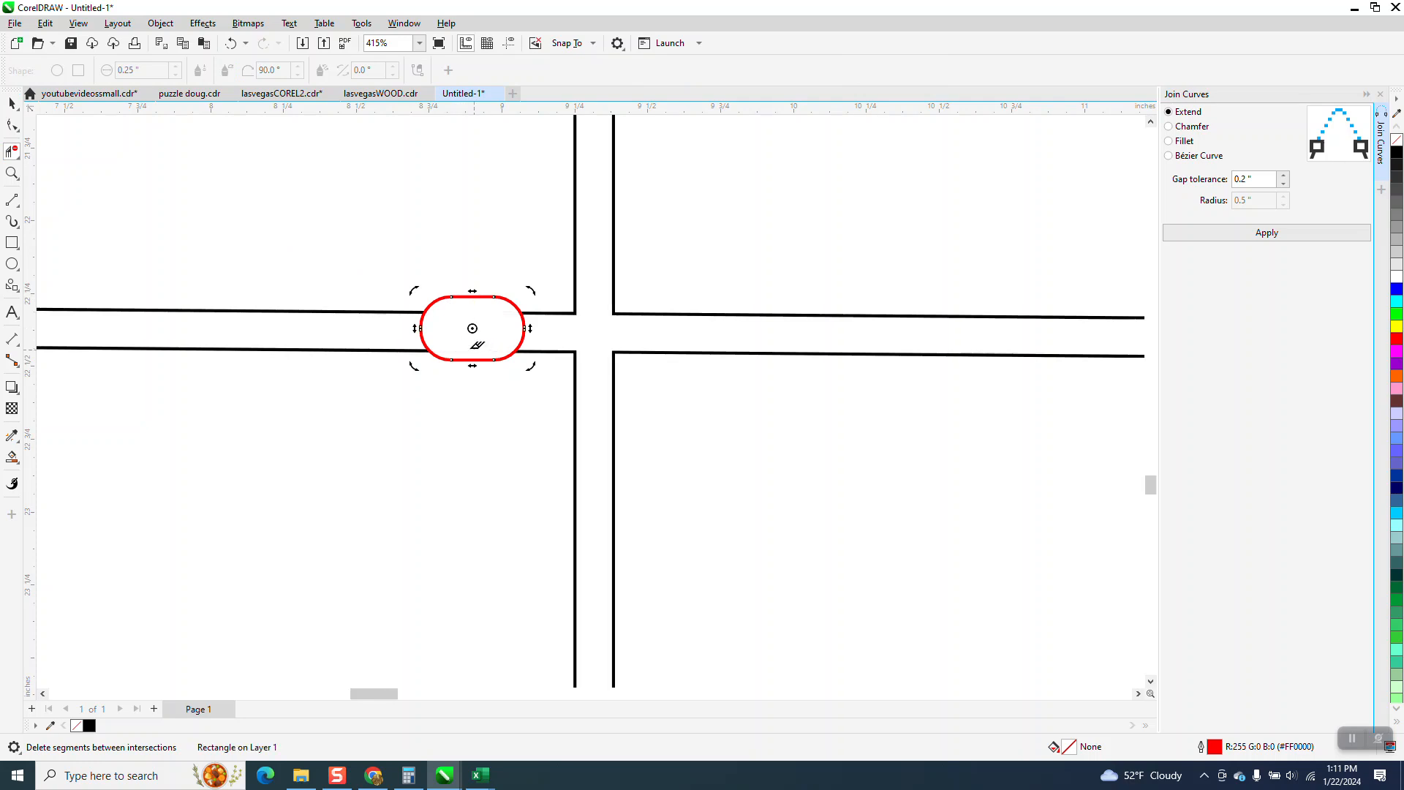
{"action": "scroll", "coordinate": [470, 333], "scroll_direction": "down", "scroll_amount": 4}
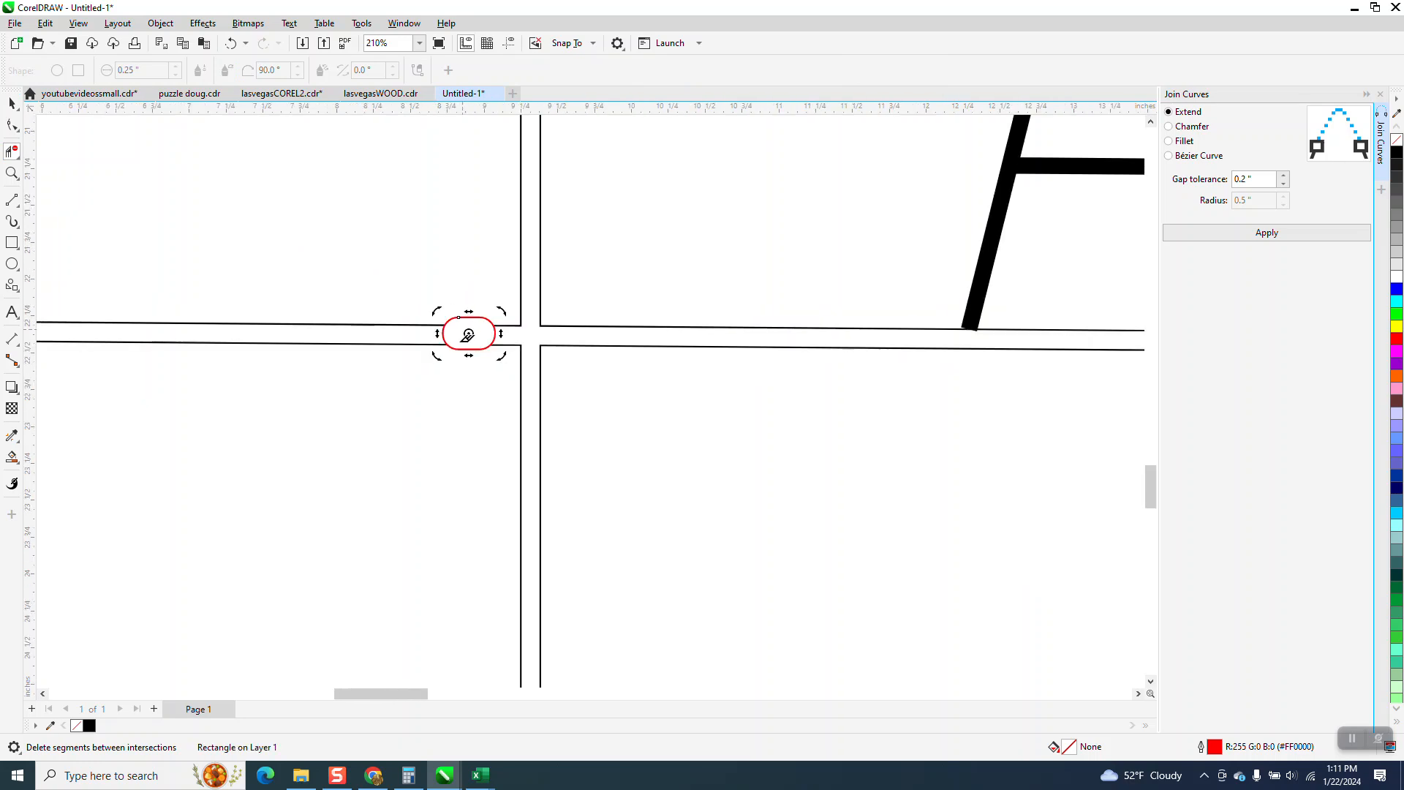
- Smart-fill the highway stretch west of the shield and the connected roads east of it with black and no outline
{"action": "left_click", "coordinate": [12, 457]}
{"action": "left_click", "coordinate": [160, 338]}
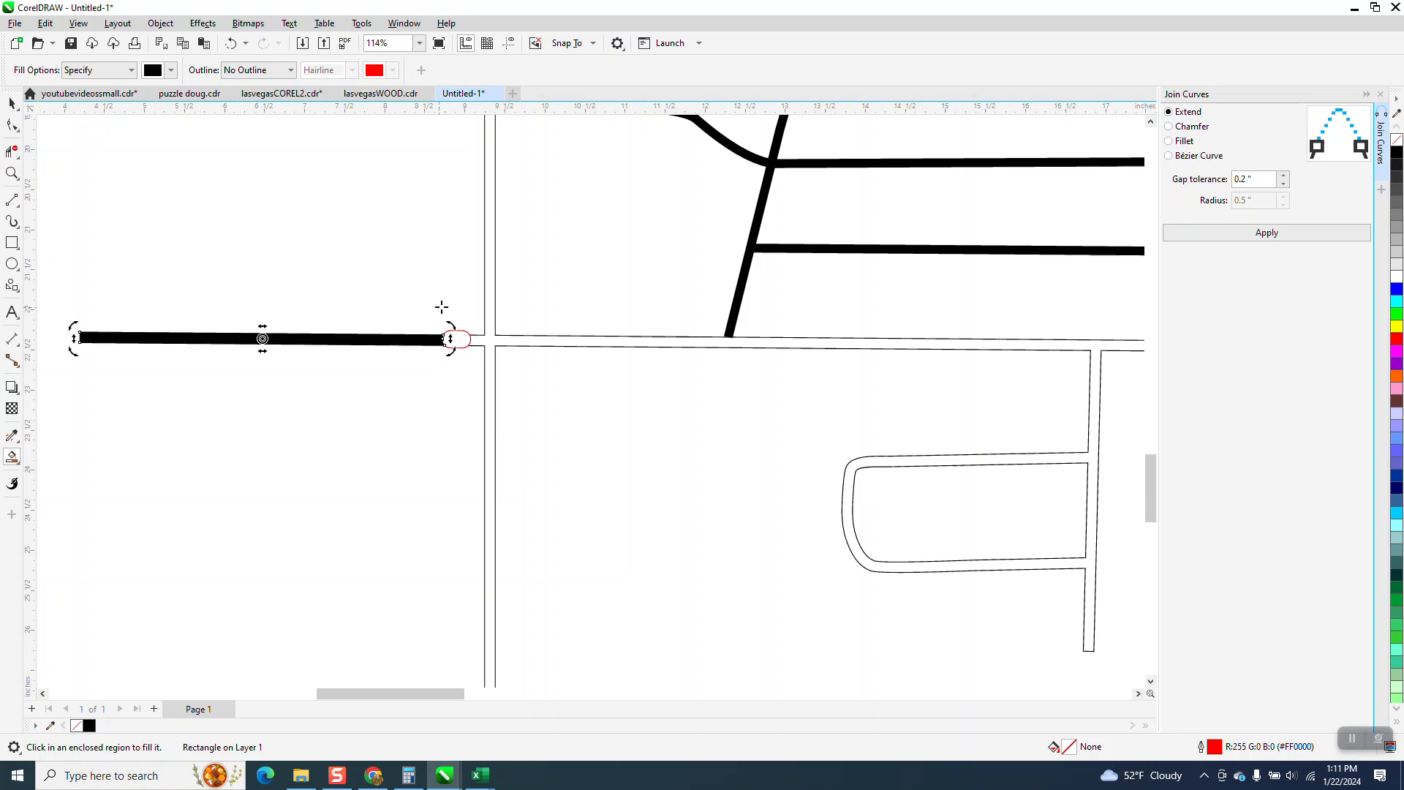
{"action": "left_click", "coordinate": [489, 343]}
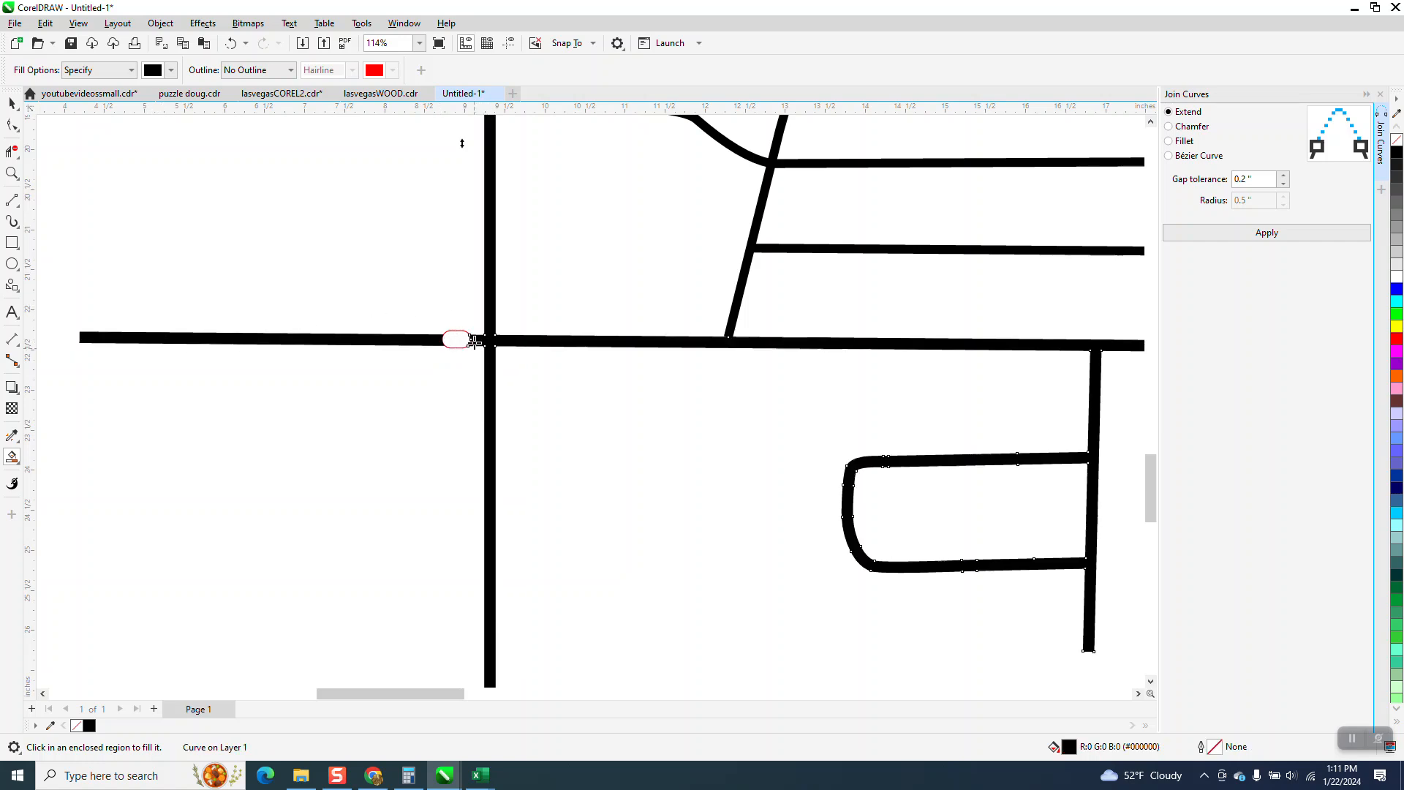
- Compare the two 233 shields on the map screenshot with the western end of the traced highway
{"action": "key", "text": "F3"}
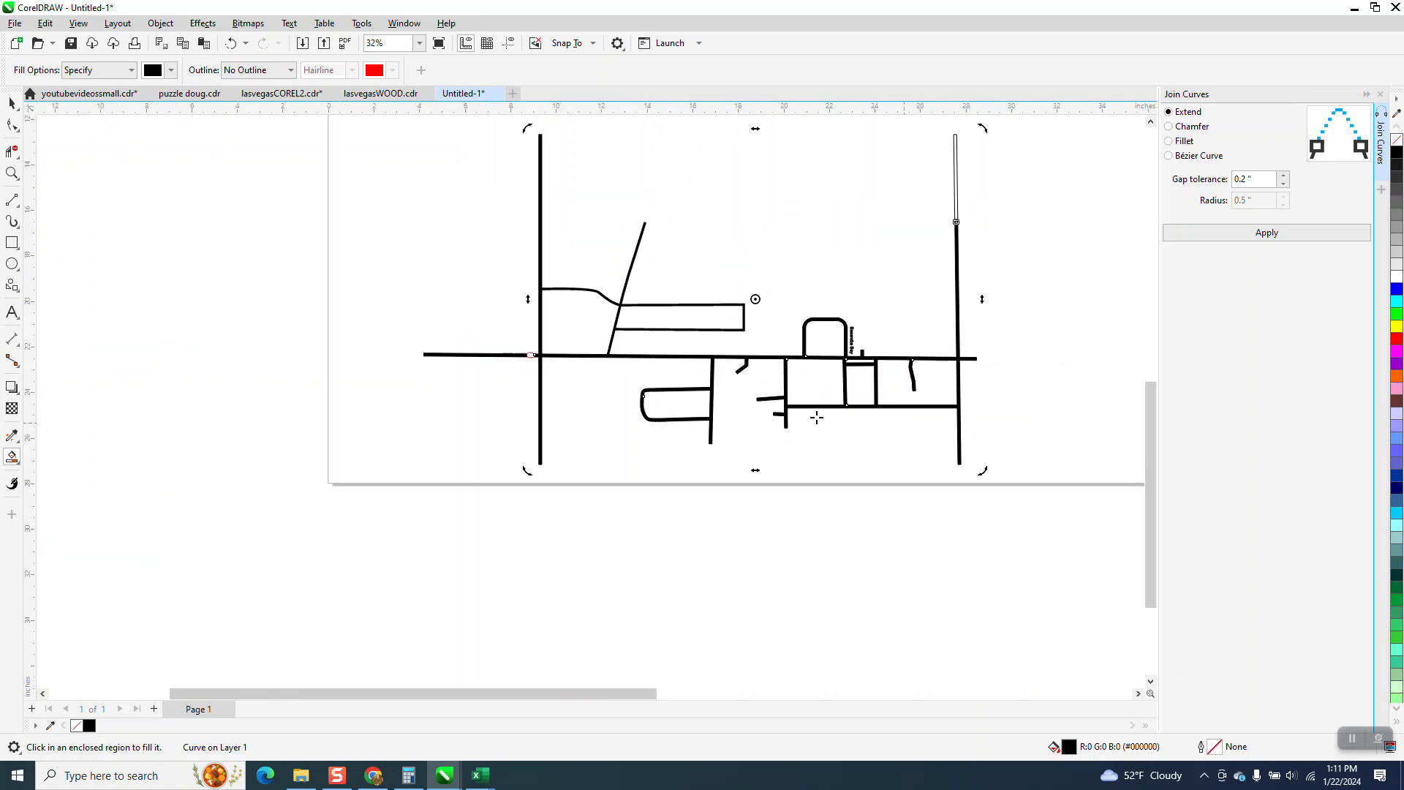
{"action": "scroll", "coordinate": [716, 413], "scroll_direction": "down", "scroll_amount": 1}
{"action": "scroll", "coordinate": [596, 415], "scroll_direction": "down", "scroll_amount": 2}
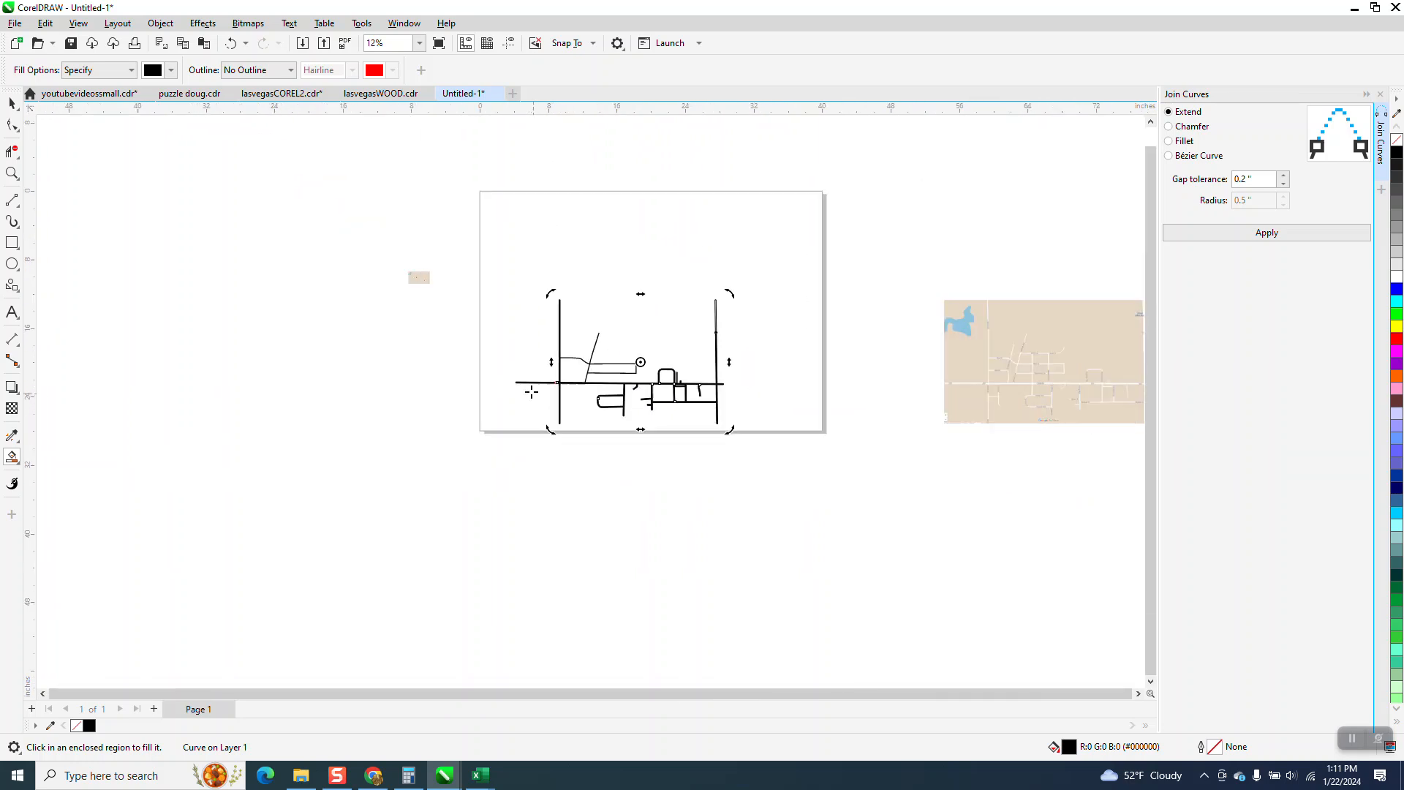
{"action": "left_click", "coordinate": [12, 175]}
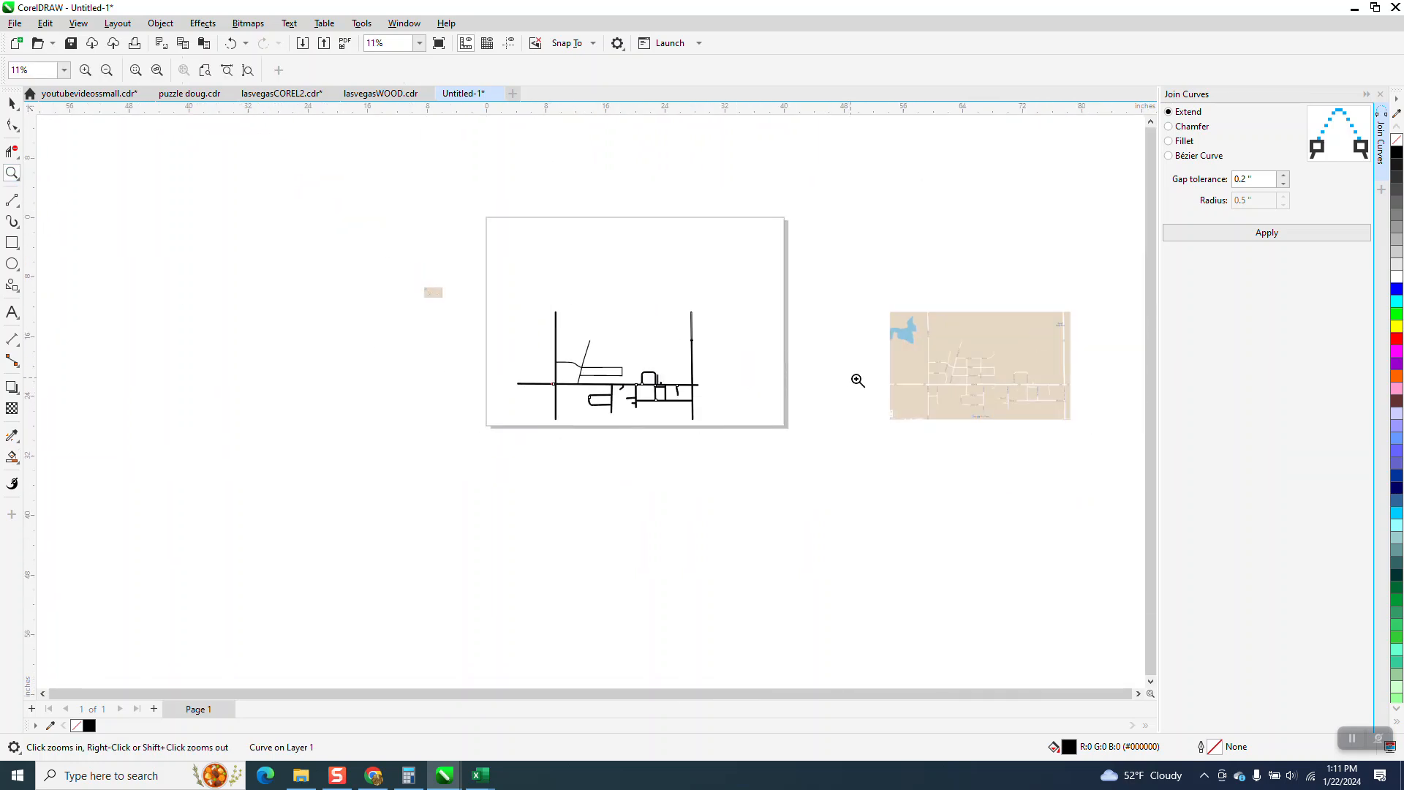
{"action": "left_click_drag", "start_coordinate": [922, 399], "coordinate": [926, 397]}
{"action": "scroll", "coordinate": [914, 396], "scroll_direction": "down", "scroll_amount": 1}
{"action": "scroll", "coordinate": [674, 392], "scroll_direction": "down", "scroll_amount": 2}
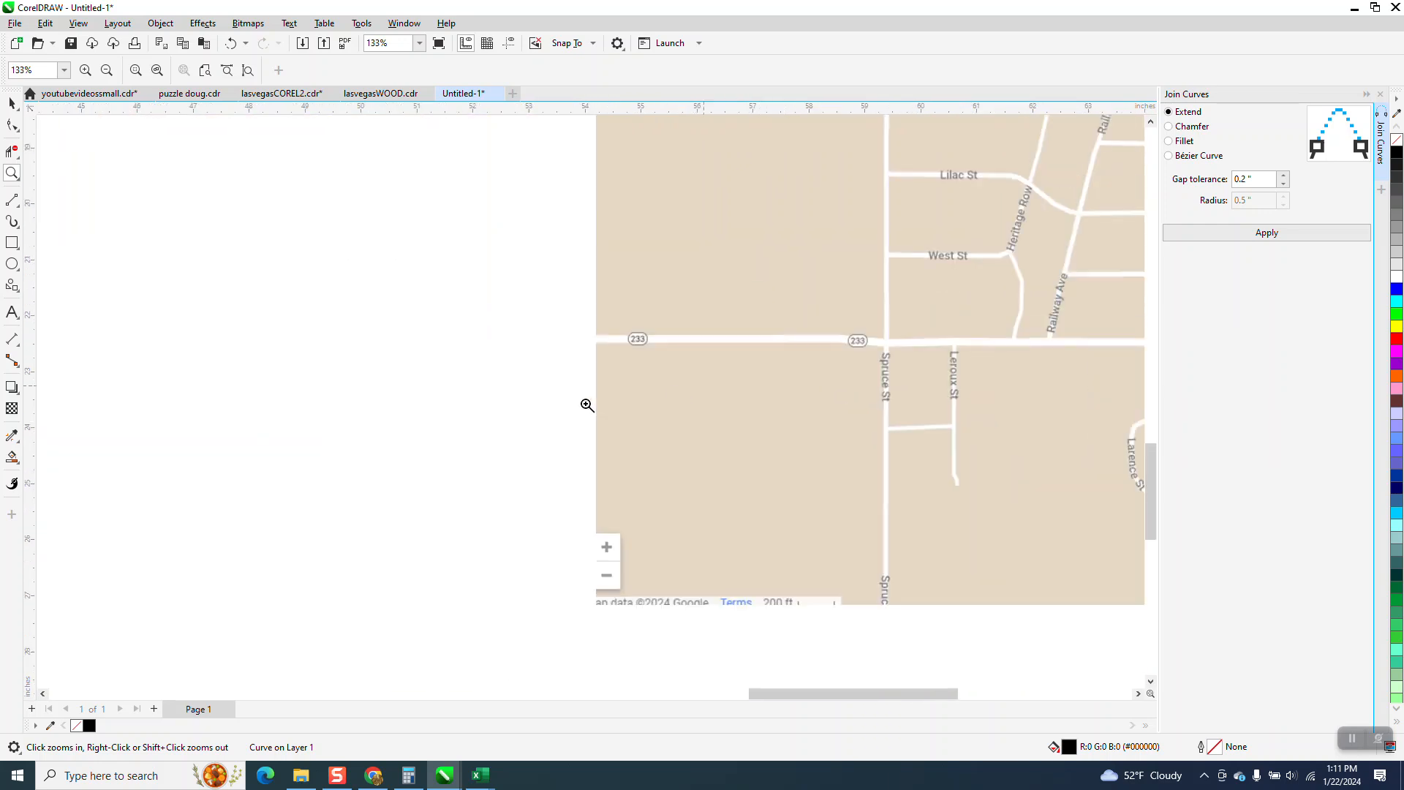
{"action": "scroll", "coordinate": [423, 380], "scroll_direction": "down", "scroll_amount": 1}
{"action": "scroll", "coordinate": [423, 380], "scroll_direction": "down", "scroll_amount": 3}
{"action": "scroll", "coordinate": [293, 371], "scroll_direction": "down", "scroll_amount": 2}
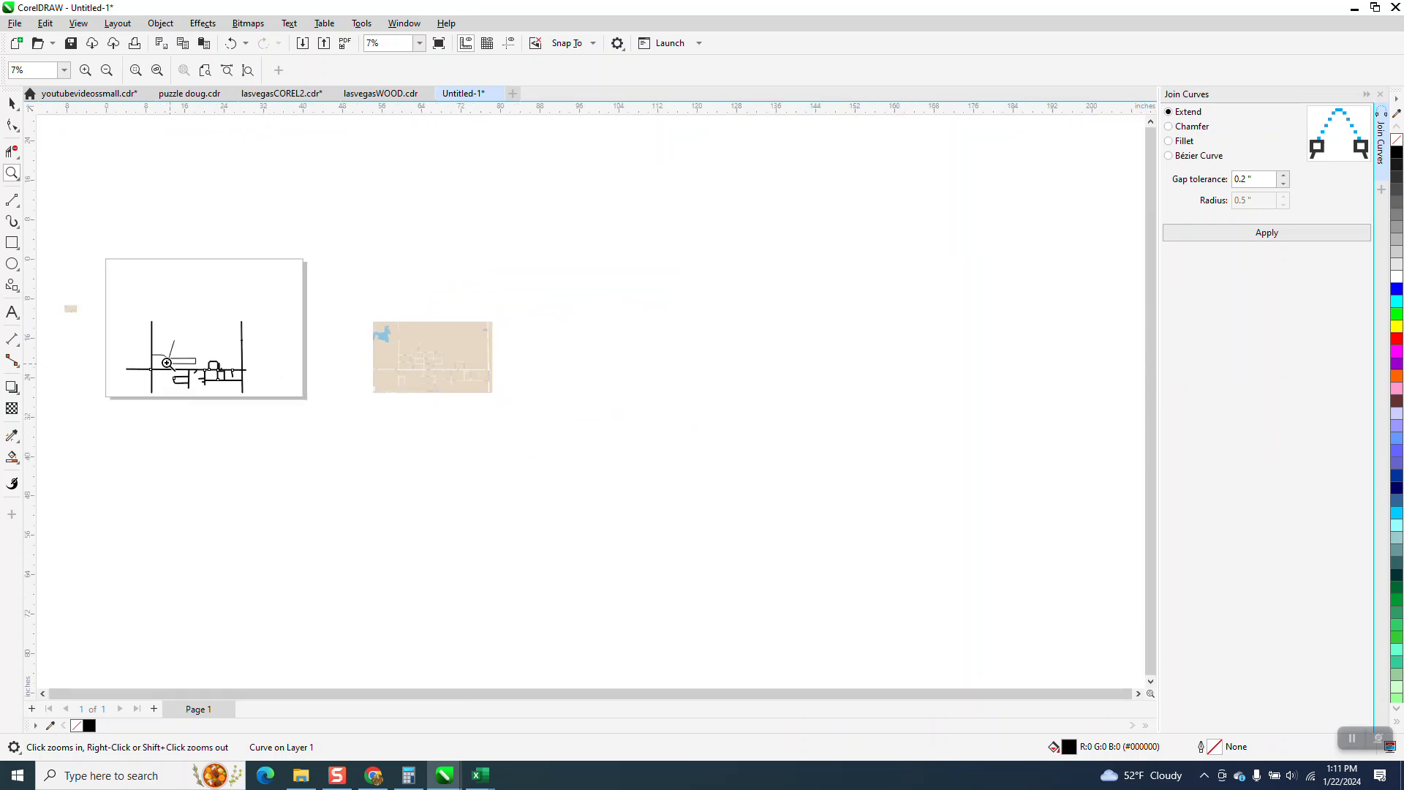
{"action": "left_click_drag", "start_coordinate": [125, 357], "coordinate": [232, 391]}
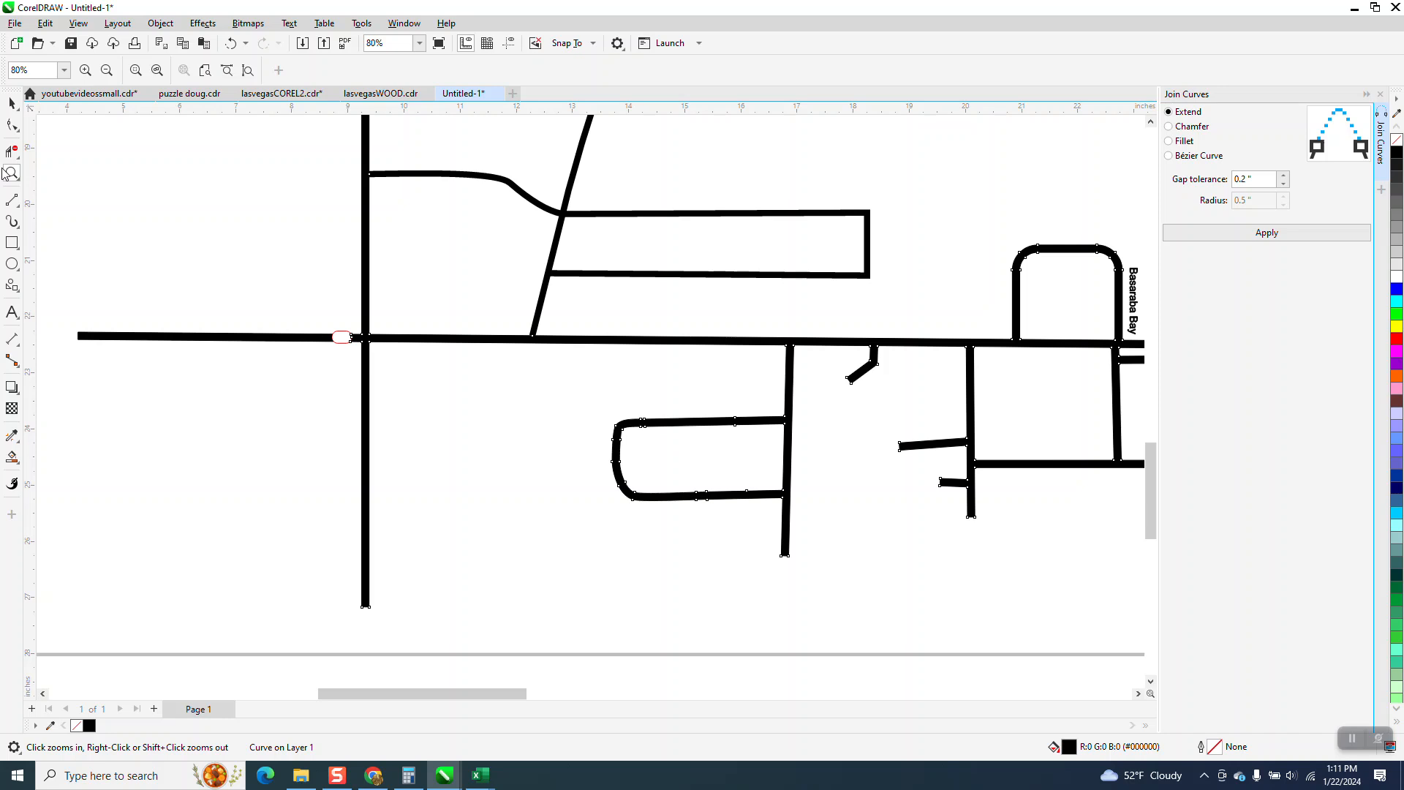
- Add the text 233 beside the empty highway shield and scale it down to about 15.6 pt
{"action": "left_click_drag", "start_coordinate": [283, 310], "coordinate": [409, 391]}
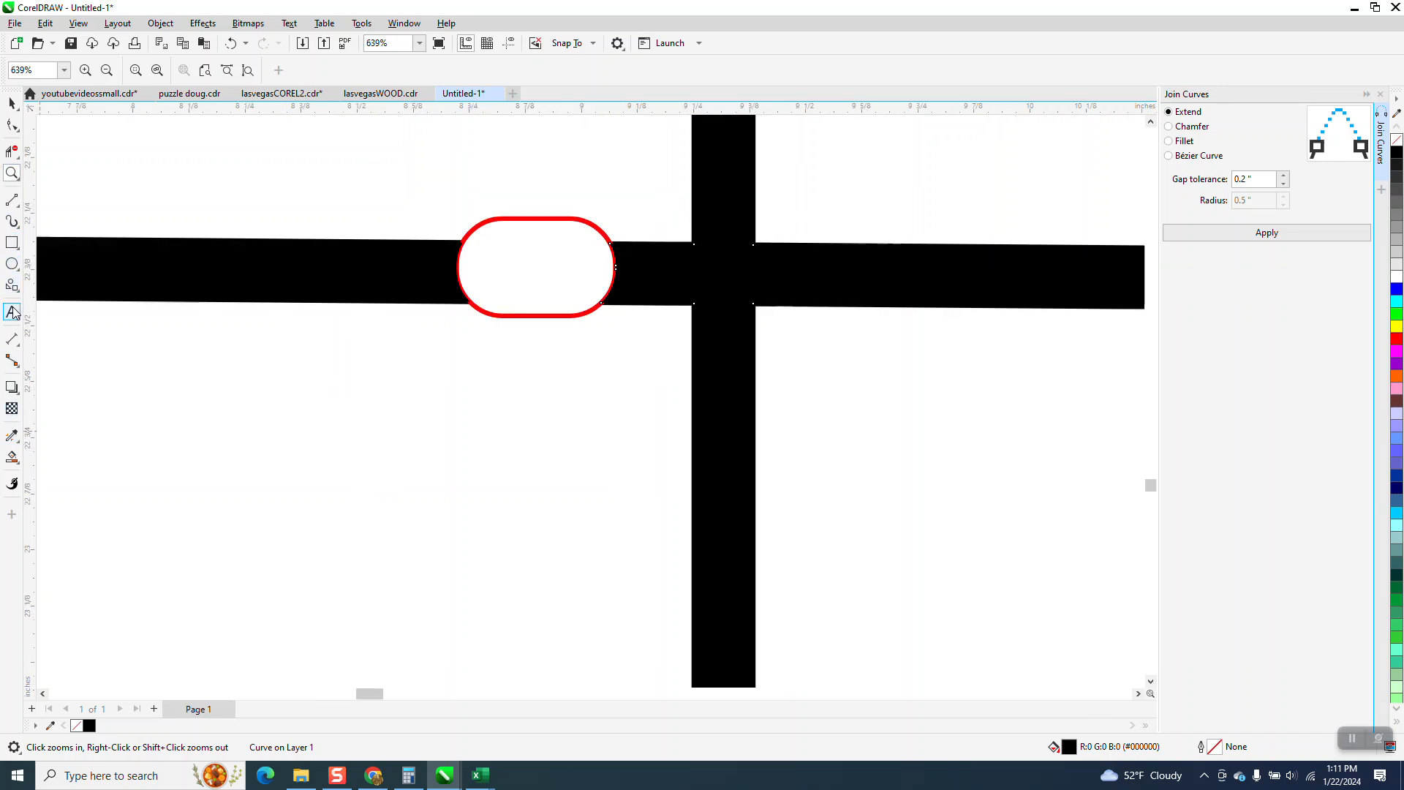
{"action": "left_click", "coordinate": [14, 312]}
{"action": "left_click", "coordinate": [292, 369]}
{"action": "type", "text": "25"}
{"action": "key", "text": "Return"}
{"action": "scroll", "coordinate": [532, 447], "scroll_direction": "down", "scroll_amount": 5}
{"action": "left_click", "coordinate": [12, 103]}
{"action": "left_click_drag", "start_coordinate": [630, 274], "coordinate": [504, 327]}
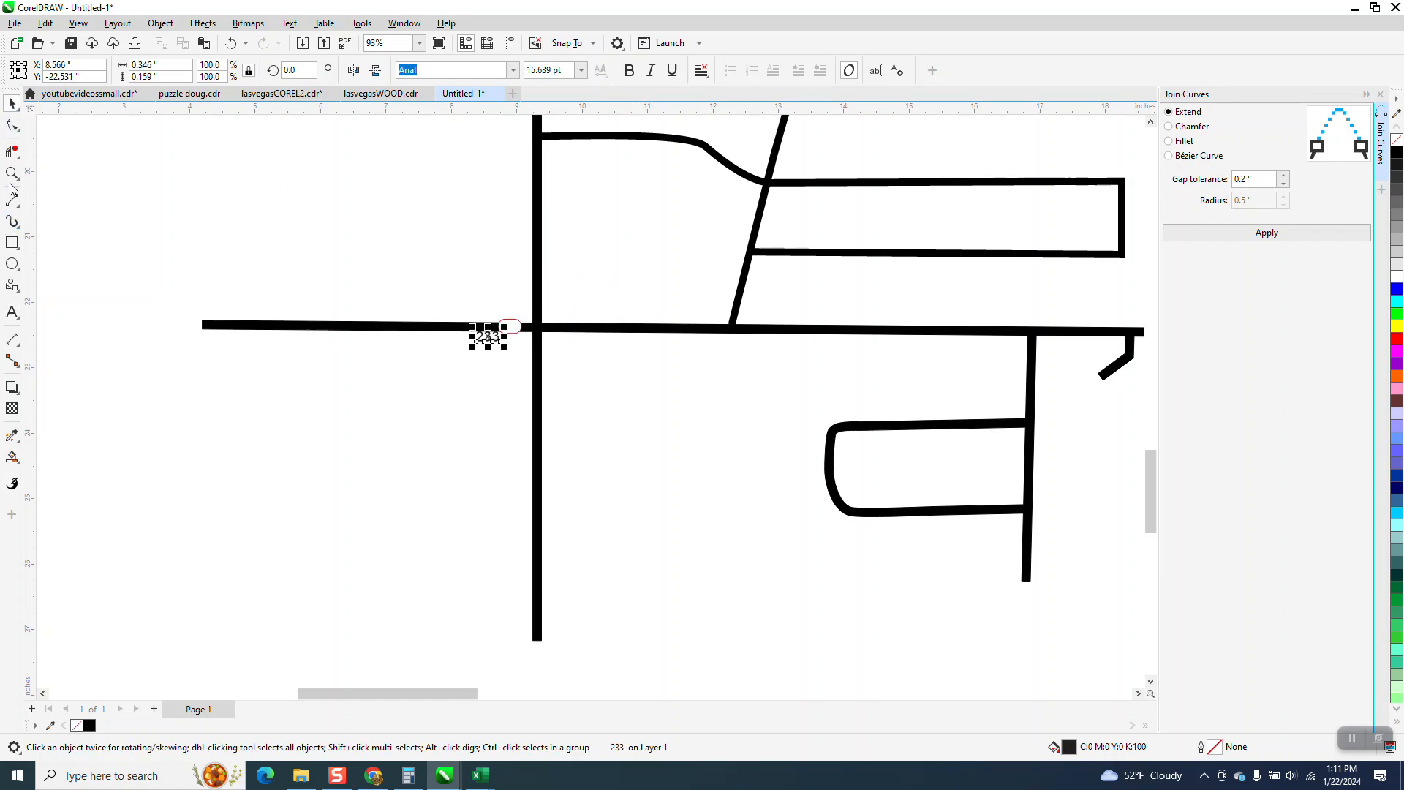
- Shrink the 233 text to about 10.3 pt and centre it inside the highway shield
{"action": "left_click", "coordinate": [10, 177]}
{"action": "left_click_drag", "start_coordinate": [447, 312], "coordinate": [658, 381]}
{"action": "left_click", "coordinate": [12, 103]}
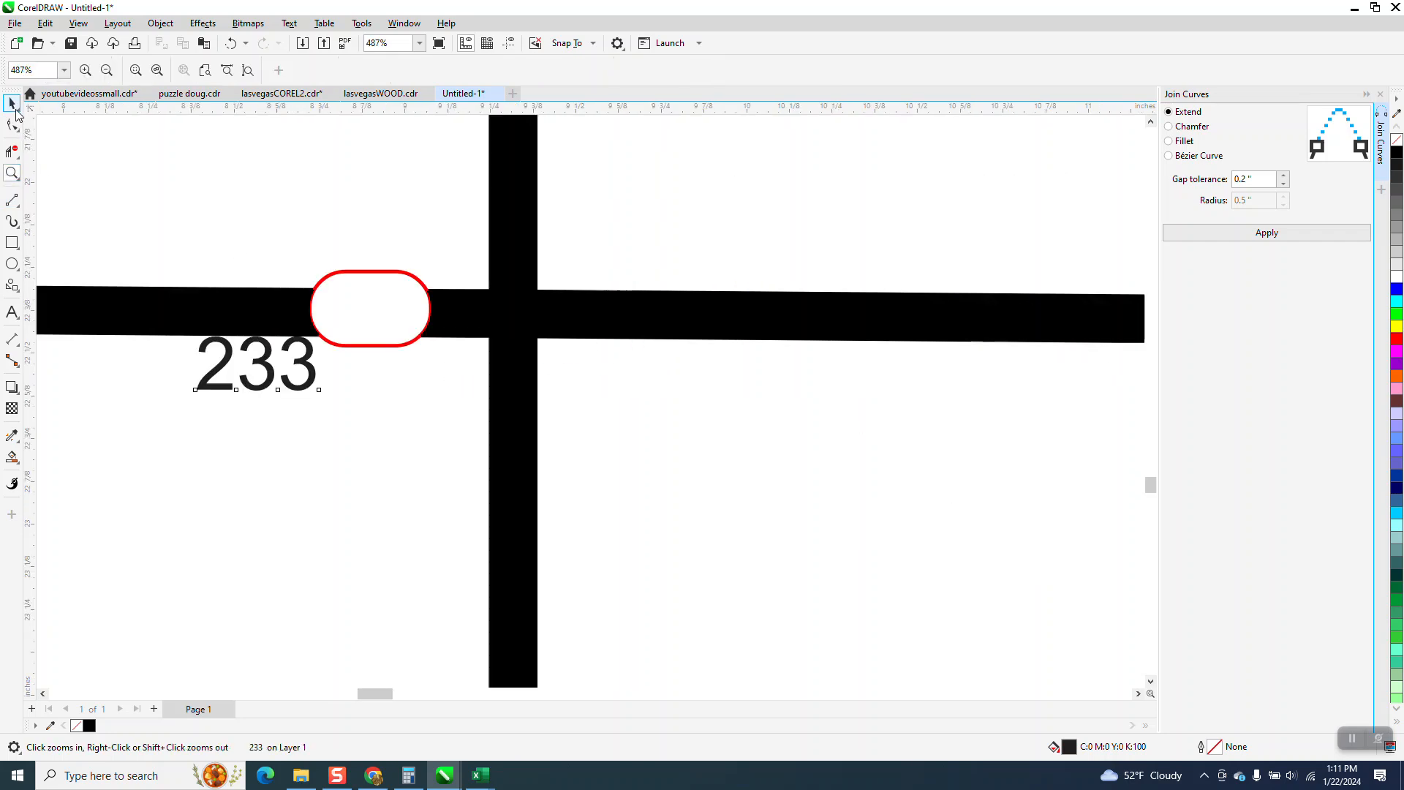
{"action": "left_click", "coordinate": [308, 340]}
{"action": "left_click_drag", "start_coordinate": [319, 331], "coordinate": [371, 311]}
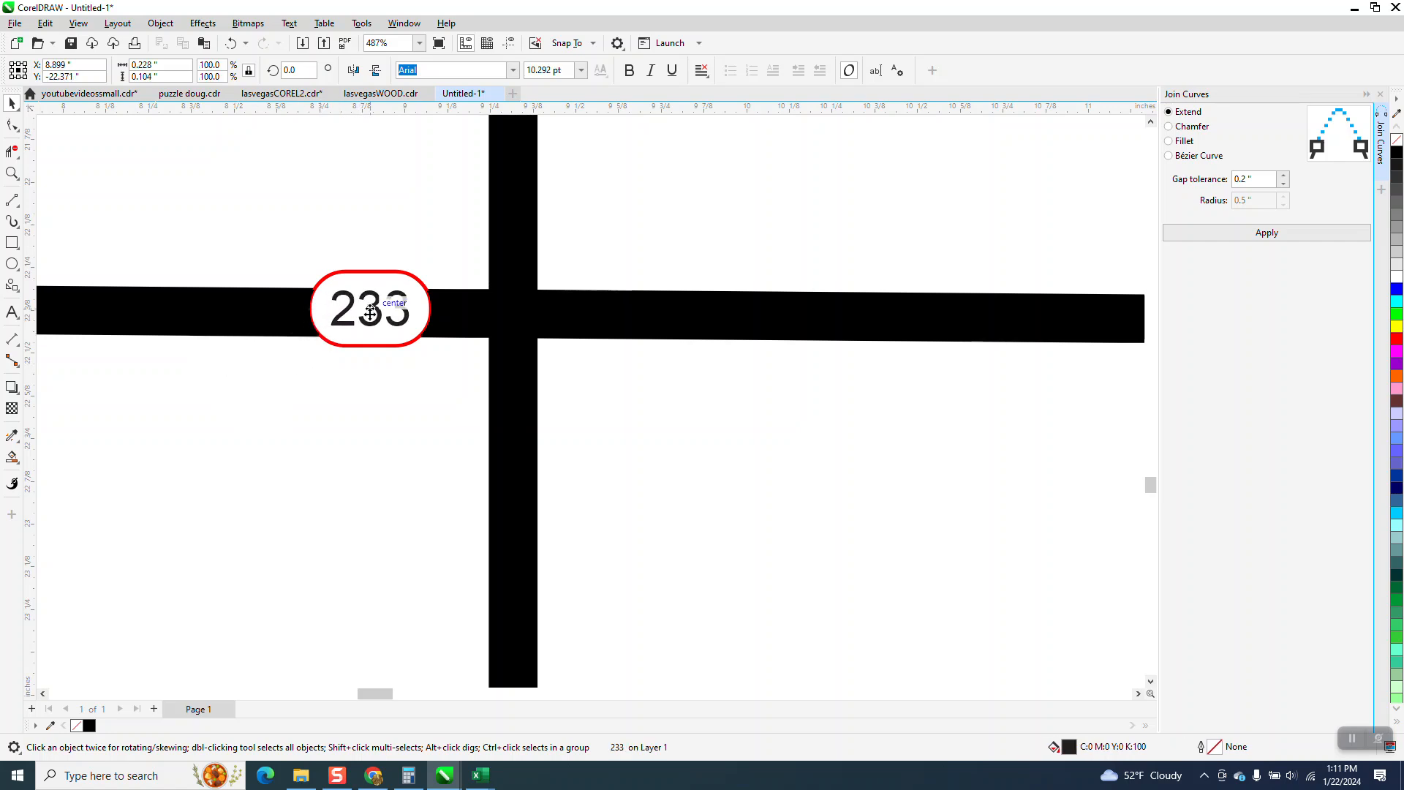
- Change the red outline of the 233 shield to black
{"action": "left_click", "coordinate": [403, 270]}
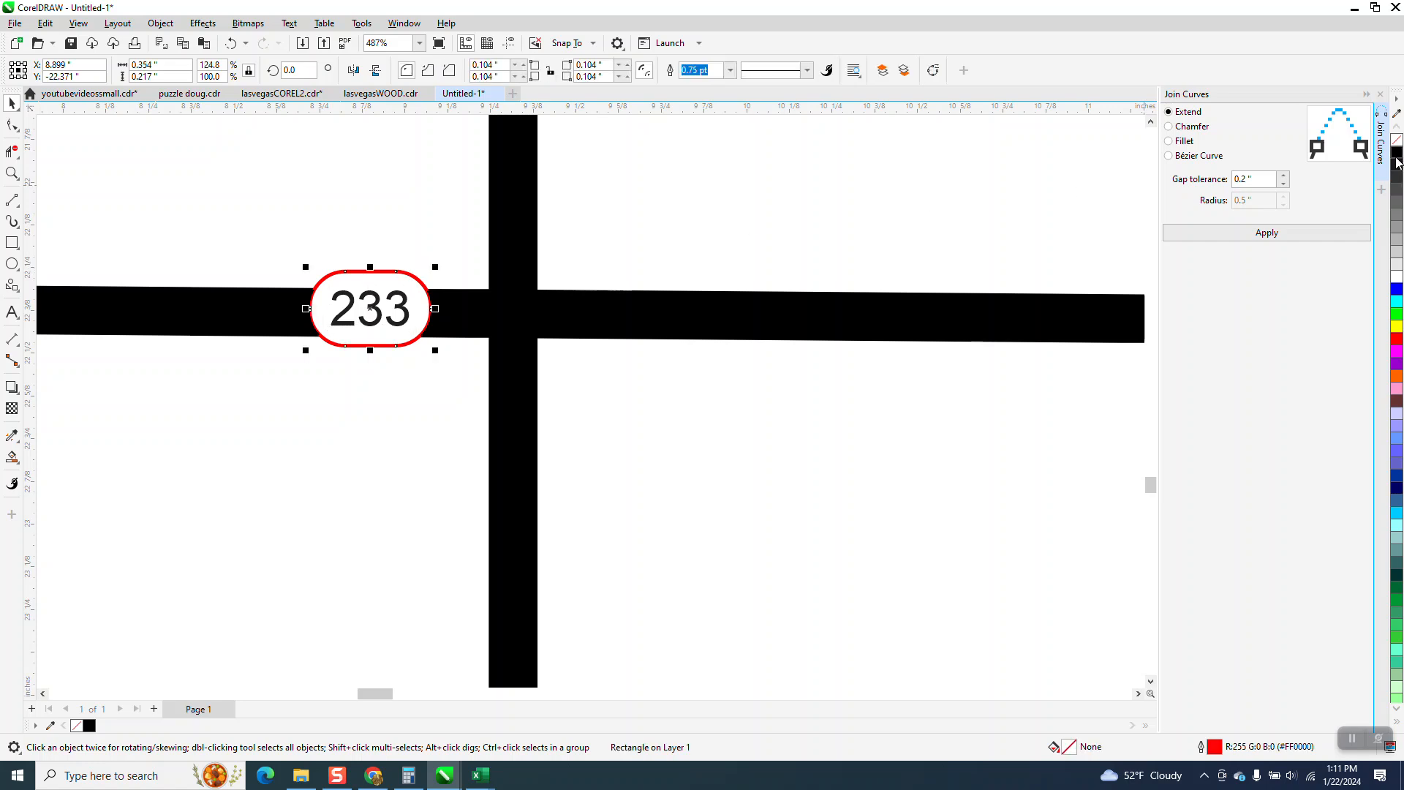
{"action": "right_click", "coordinate": [1398, 149]}
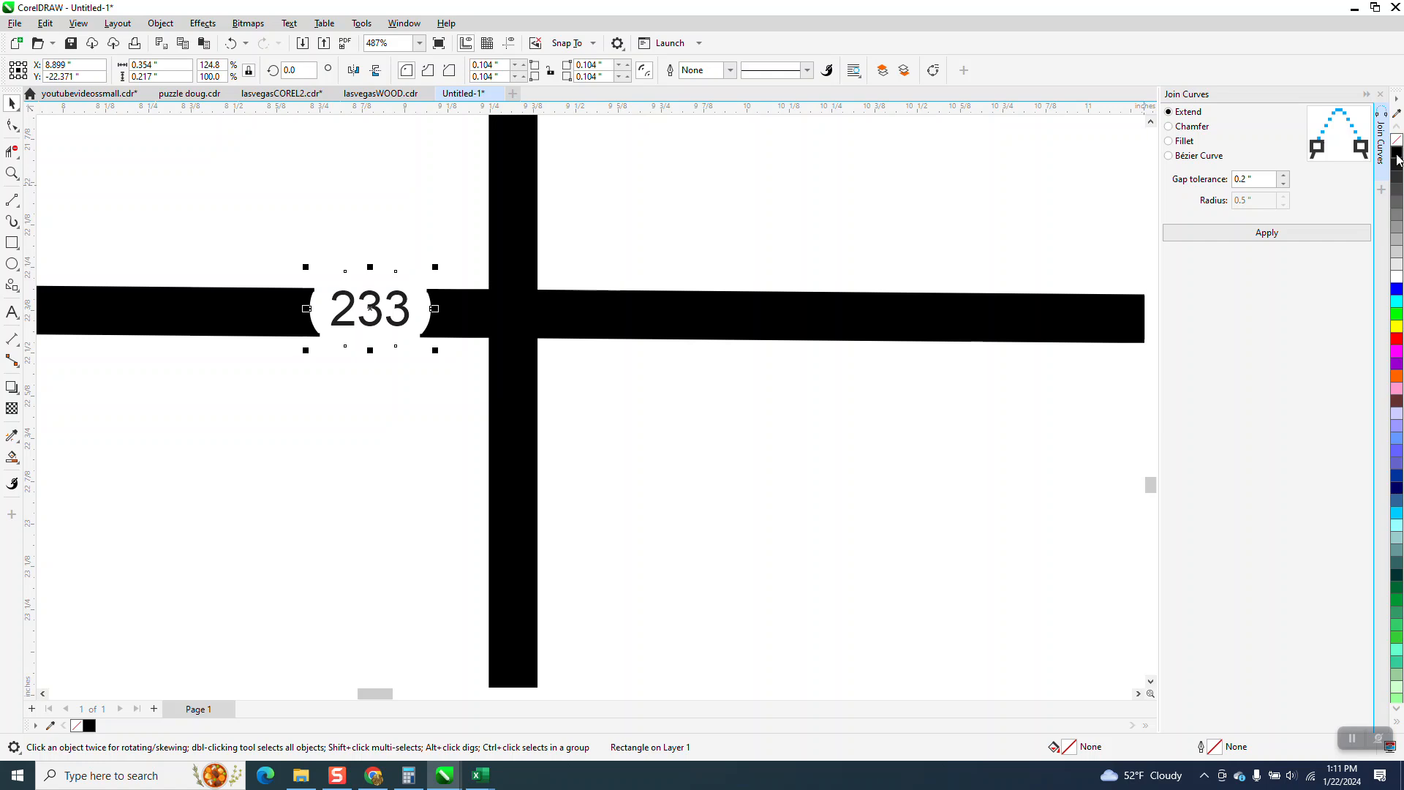
{"action": "right_click", "coordinate": [1398, 153]}
{"action": "left_click", "coordinate": [783, 238]}
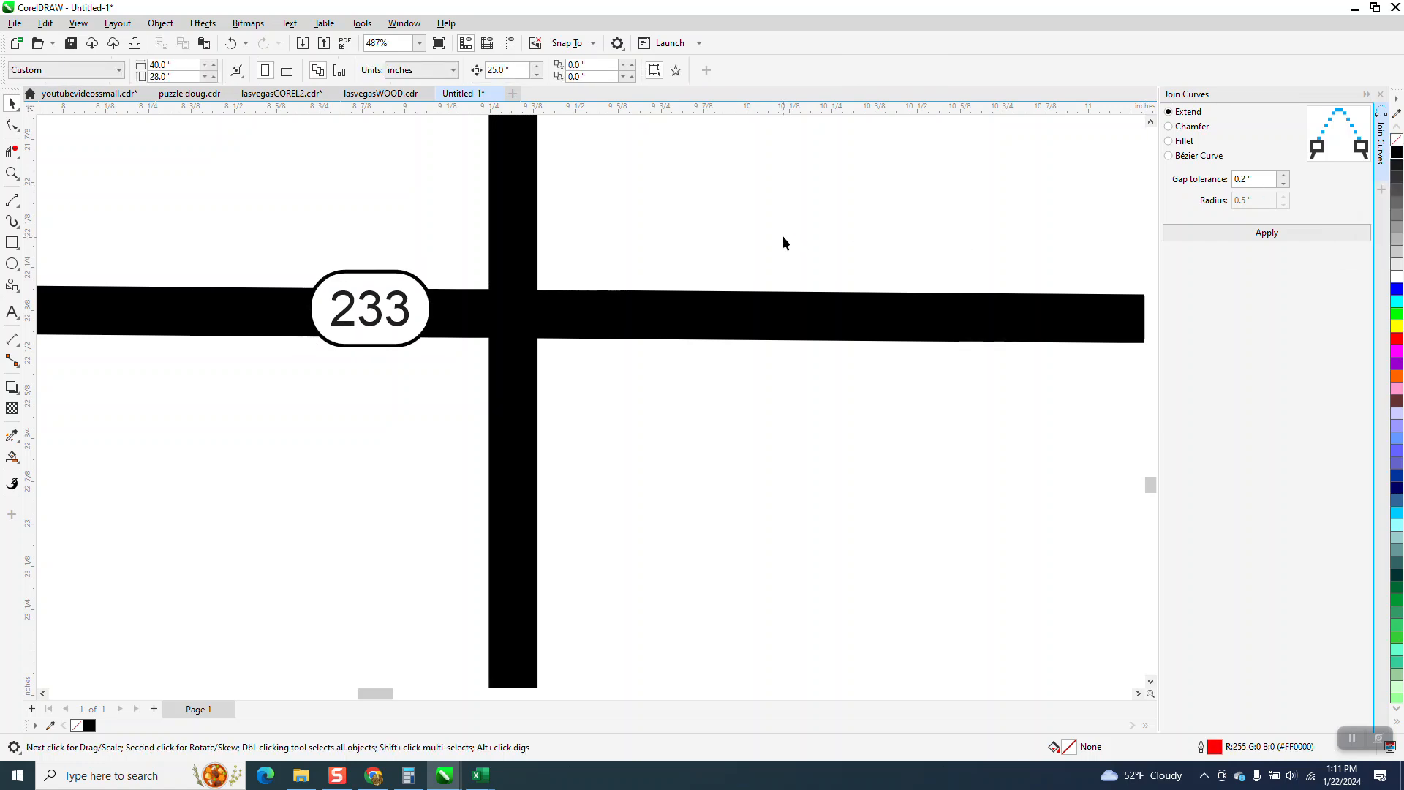
- Smart-fill the hollow highway stretch north of the 17 shield with black and no outline
{"action": "scroll", "coordinate": [573, 304], "scroll_direction": "down", "scroll_amount": 6}
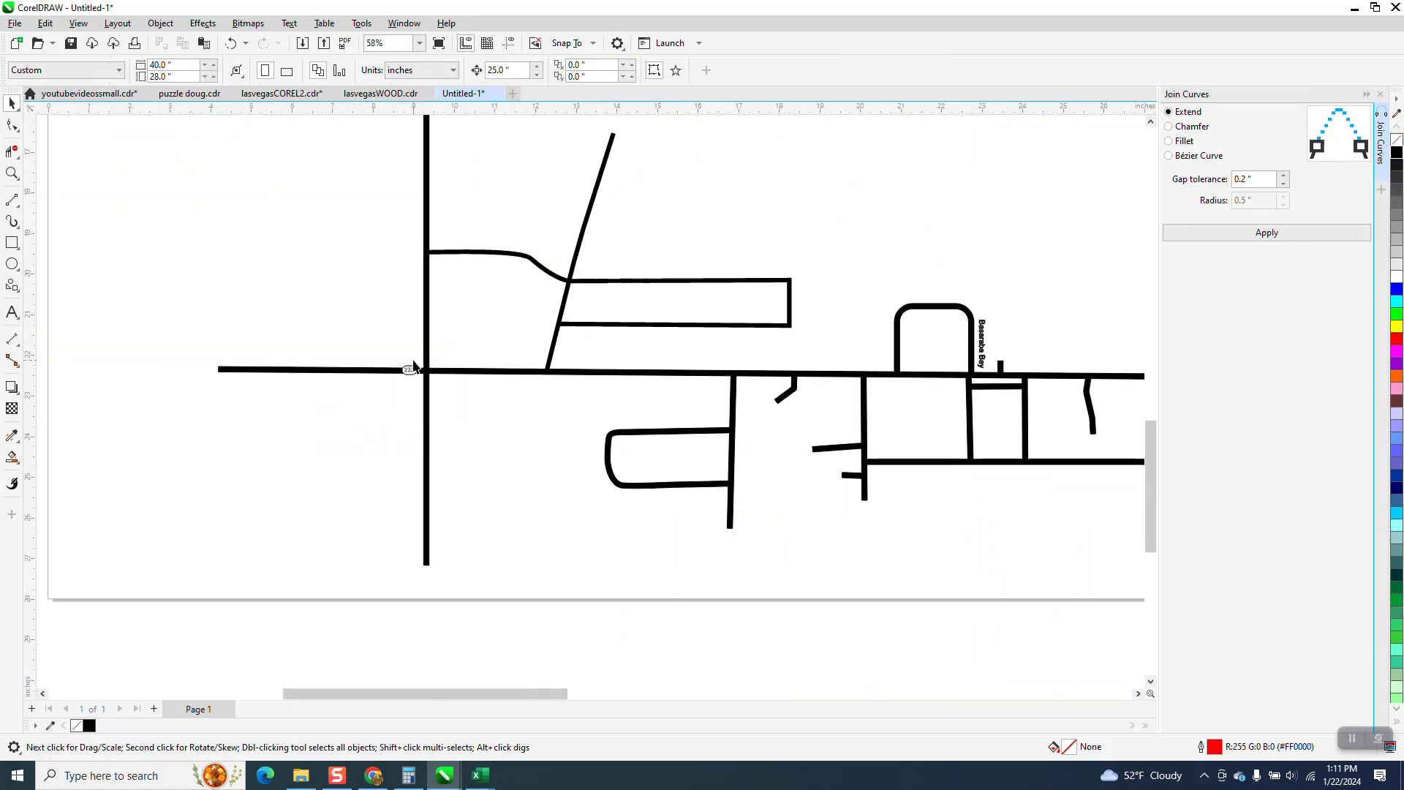
{"action": "scroll", "coordinate": [413, 366], "scroll_direction": "down", "scroll_amount": 2}
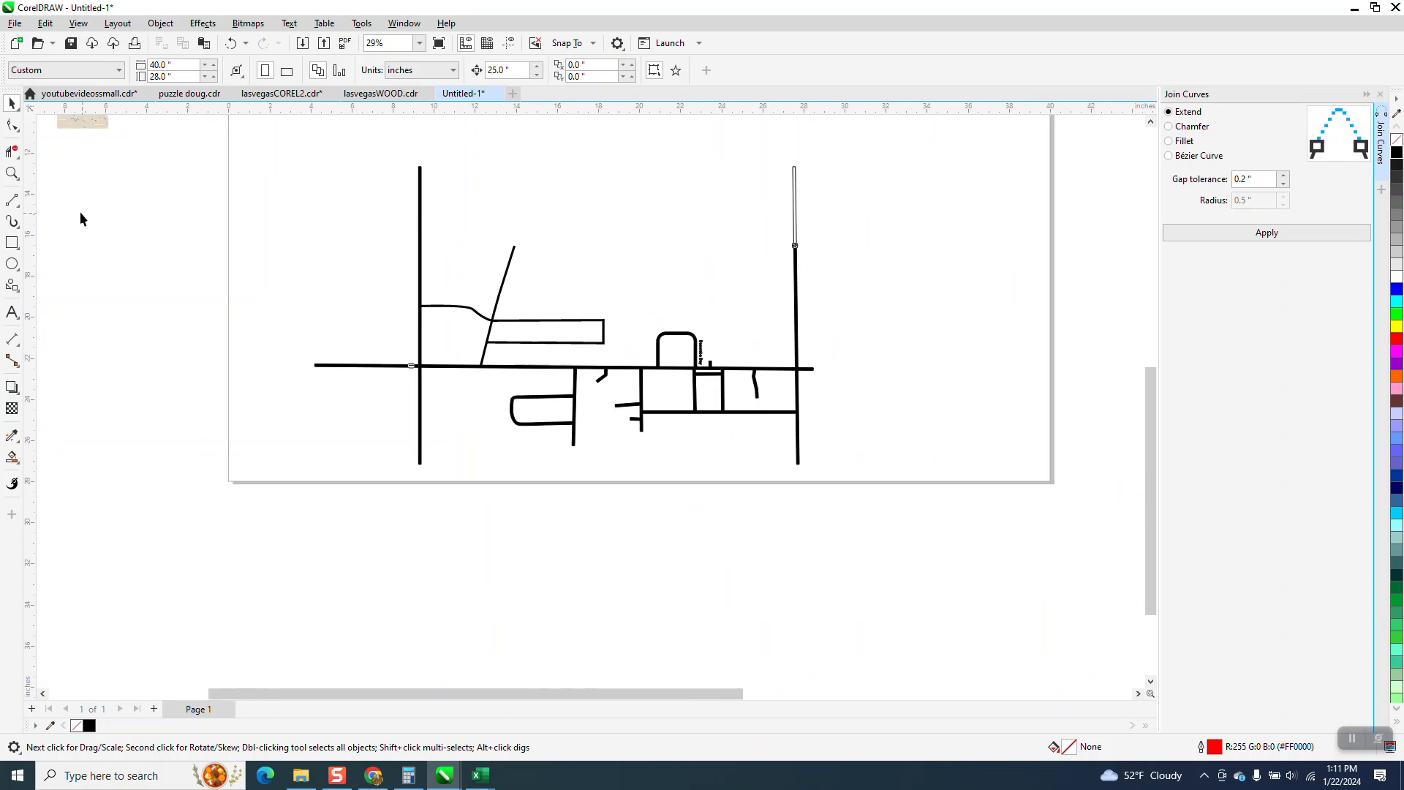
{"action": "left_click", "coordinate": [12, 173]}
{"action": "left_click_drag", "start_coordinate": [786, 168], "coordinate": [819, 255]}
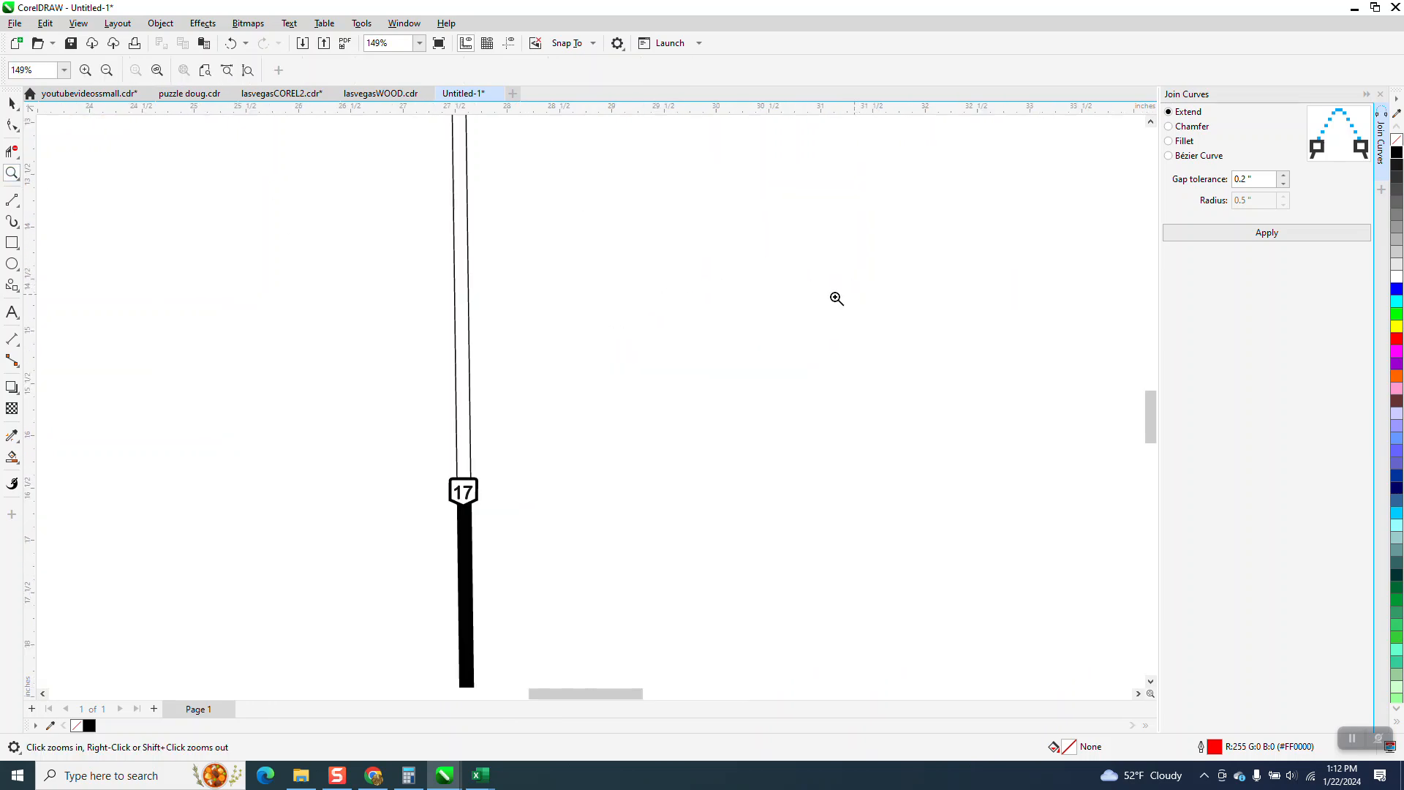
{"action": "left_click", "coordinate": [12, 457]}
{"action": "left_click", "coordinate": [464, 398]}
{"action": "scroll", "coordinate": [502, 409], "scroll_direction": "down", "scroll_amount": 6}
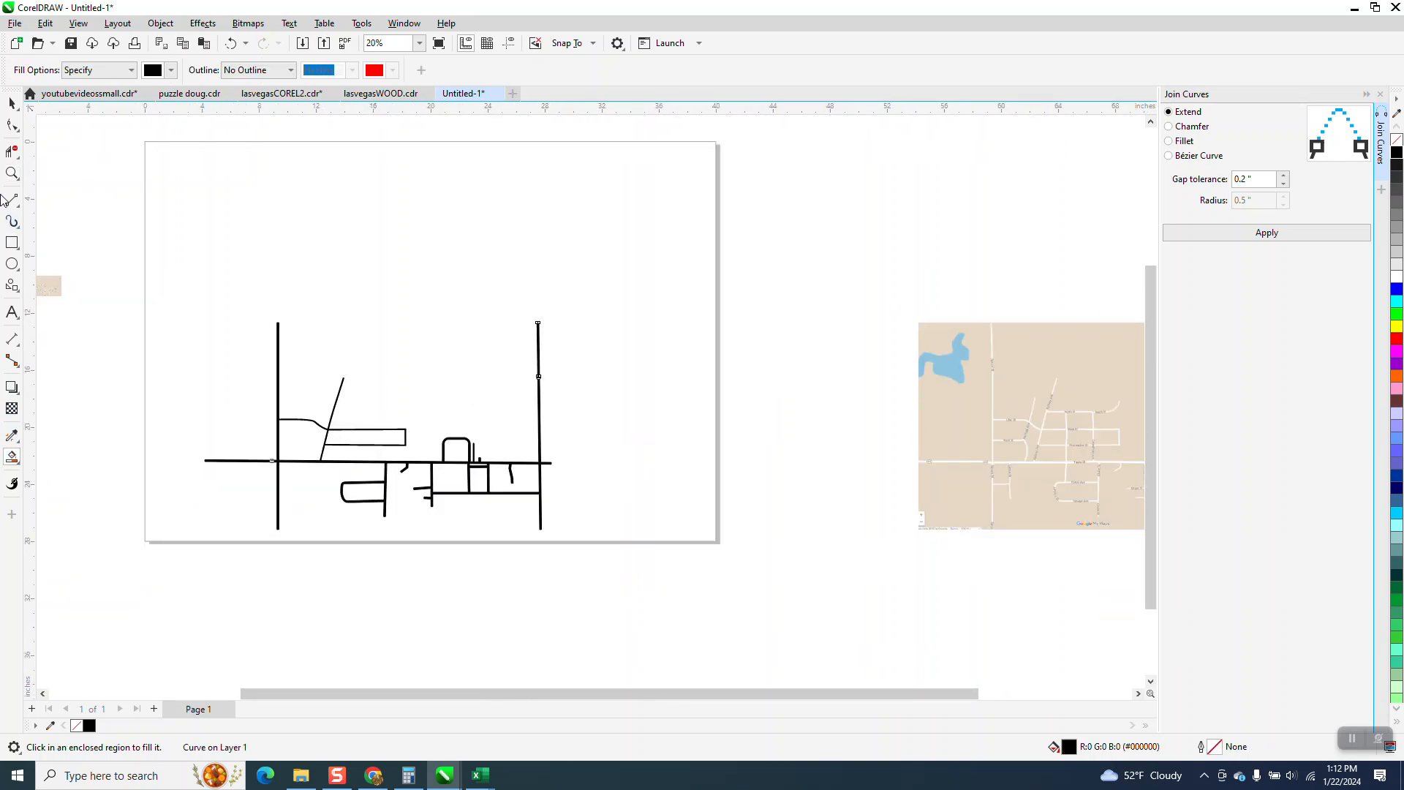
- Examine the filled street network and the nodes of the short road stub east of the Basaraba Bay label
{"action": "left_click", "coordinate": [11, 174]}
{"action": "left_click_drag", "start_coordinate": [278, 348], "coordinate": [560, 499]}
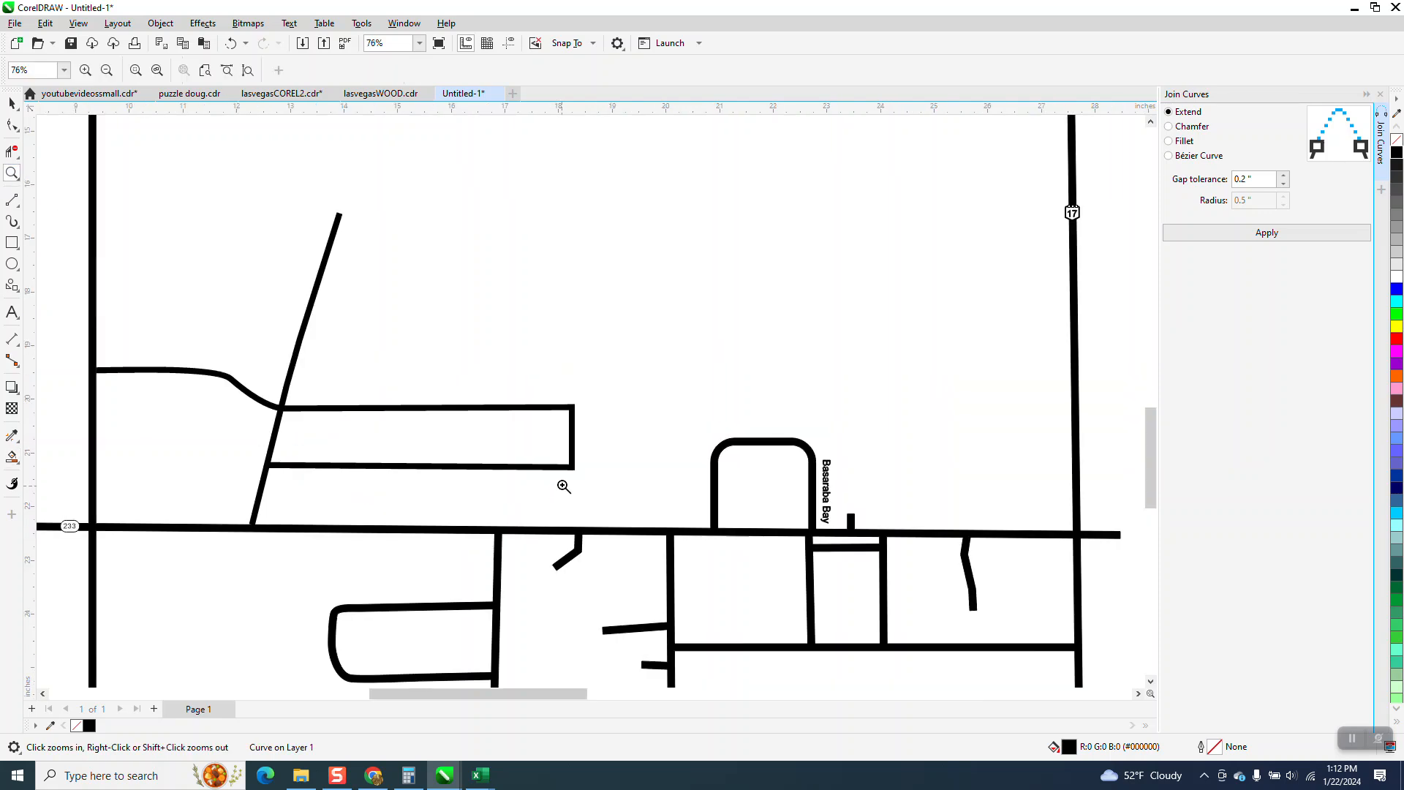
{"action": "scroll", "coordinate": [563, 486], "scroll_direction": "down", "scroll_amount": 1}
{"action": "left_click_drag", "start_coordinate": [749, 440], "coordinate": [862, 558]}
{"action": "scroll", "coordinate": [505, 404], "scroll_direction": "down", "scroll_amount": 2}
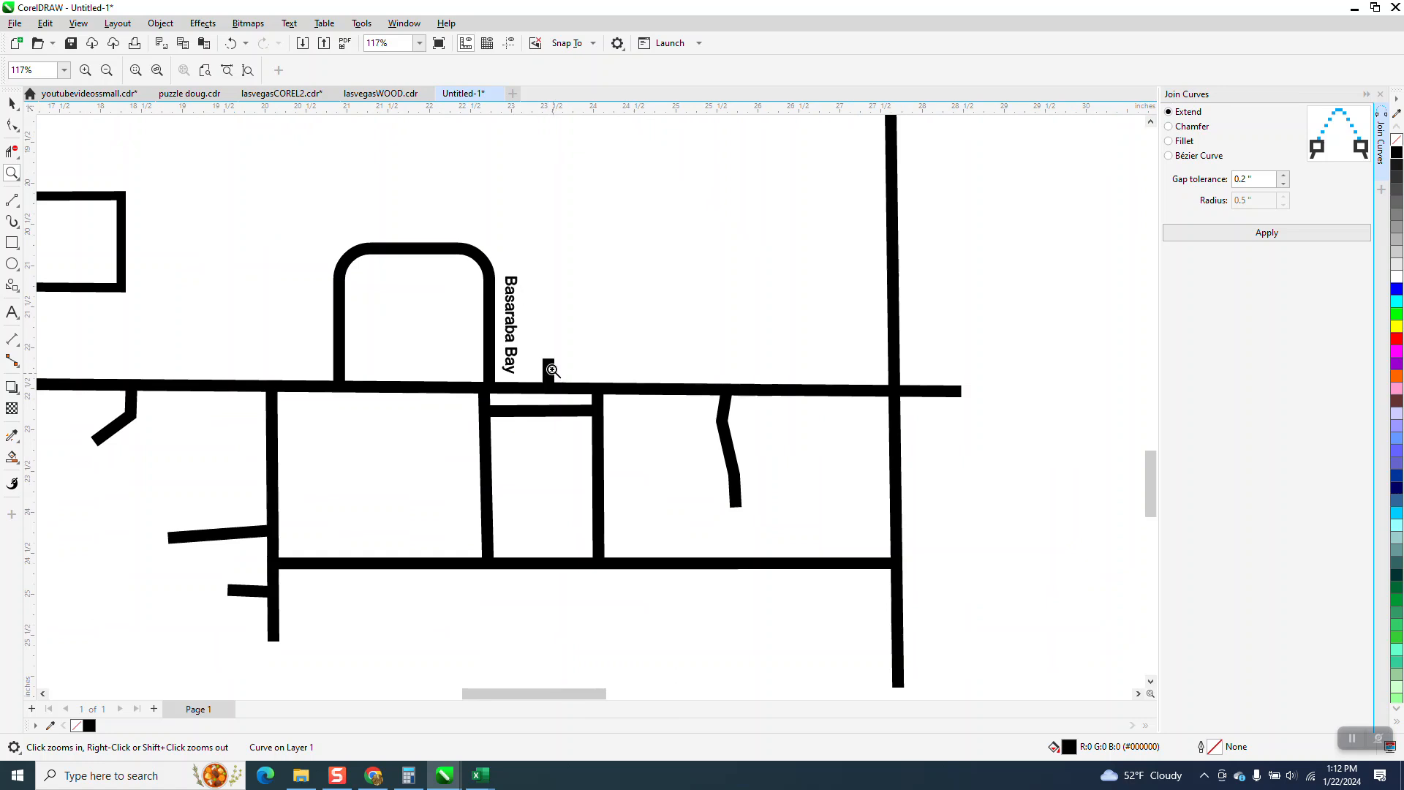
{"action": "left_click_drag", "start_coordinate": [544, 347], "coordinate": [601, 406]}
{"action": "left_click", "coordinate": [11, 125]}
{"action": "left_click", "coordinate": [379, 276]}
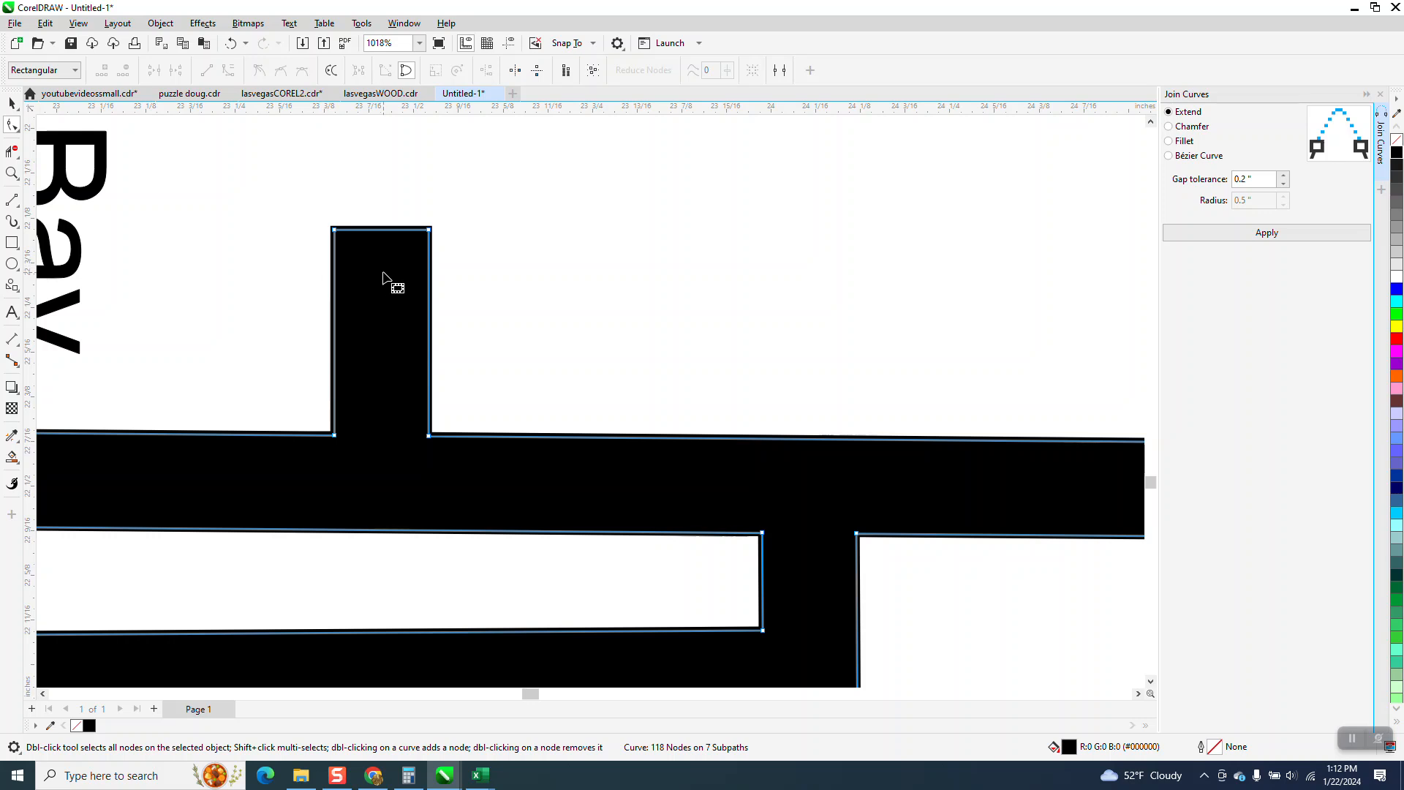
{"action": "scroll", "coordinate": [384, 275], "scroll_direction": "down", "scroll_amount": 1}
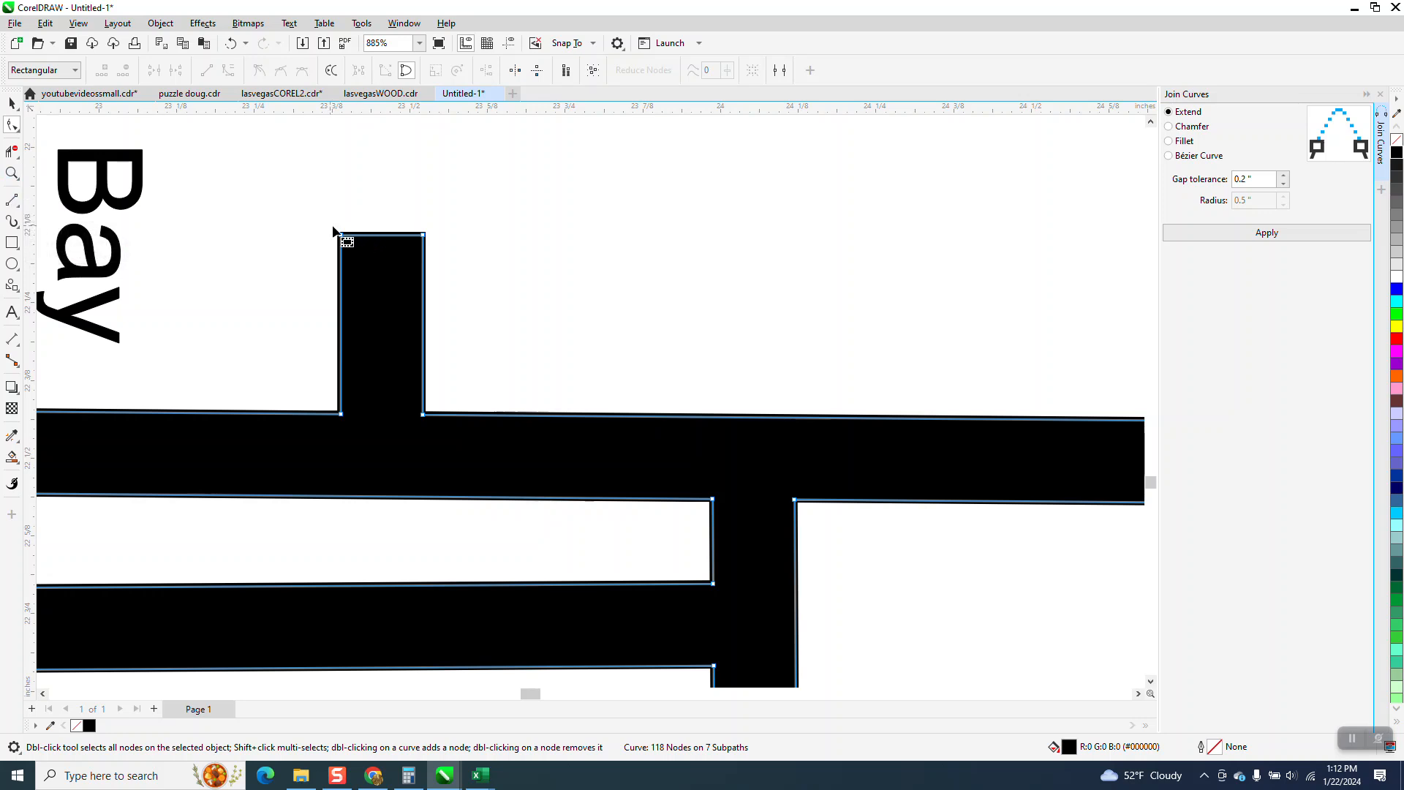
{"action": "scroll", "coordinate": [391, 276], "scroll_direction": "down", "scroll_amount": 2}
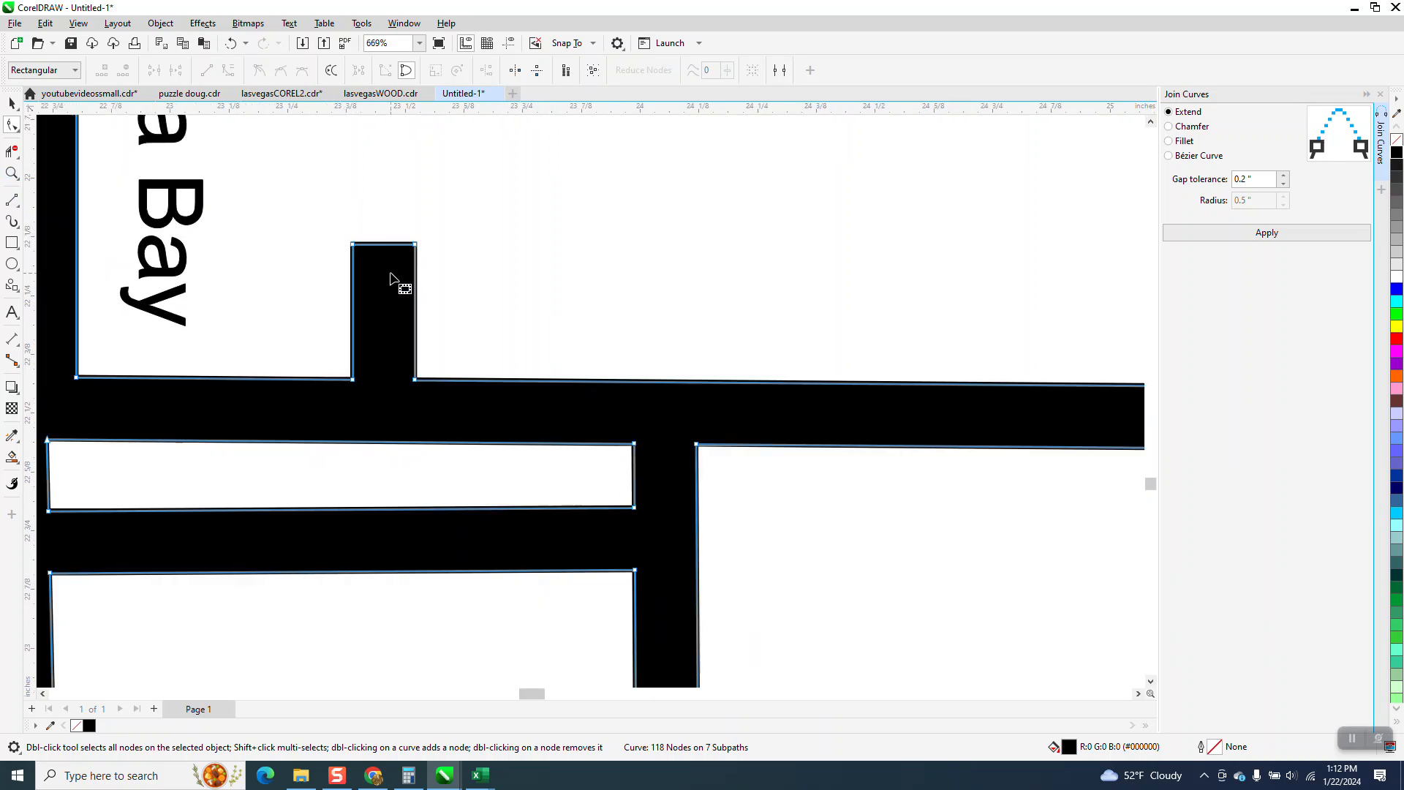
{"action": "scroll", "coordinate": [393, 276], "scroll_direction": "down", "scroll_amount": 6}
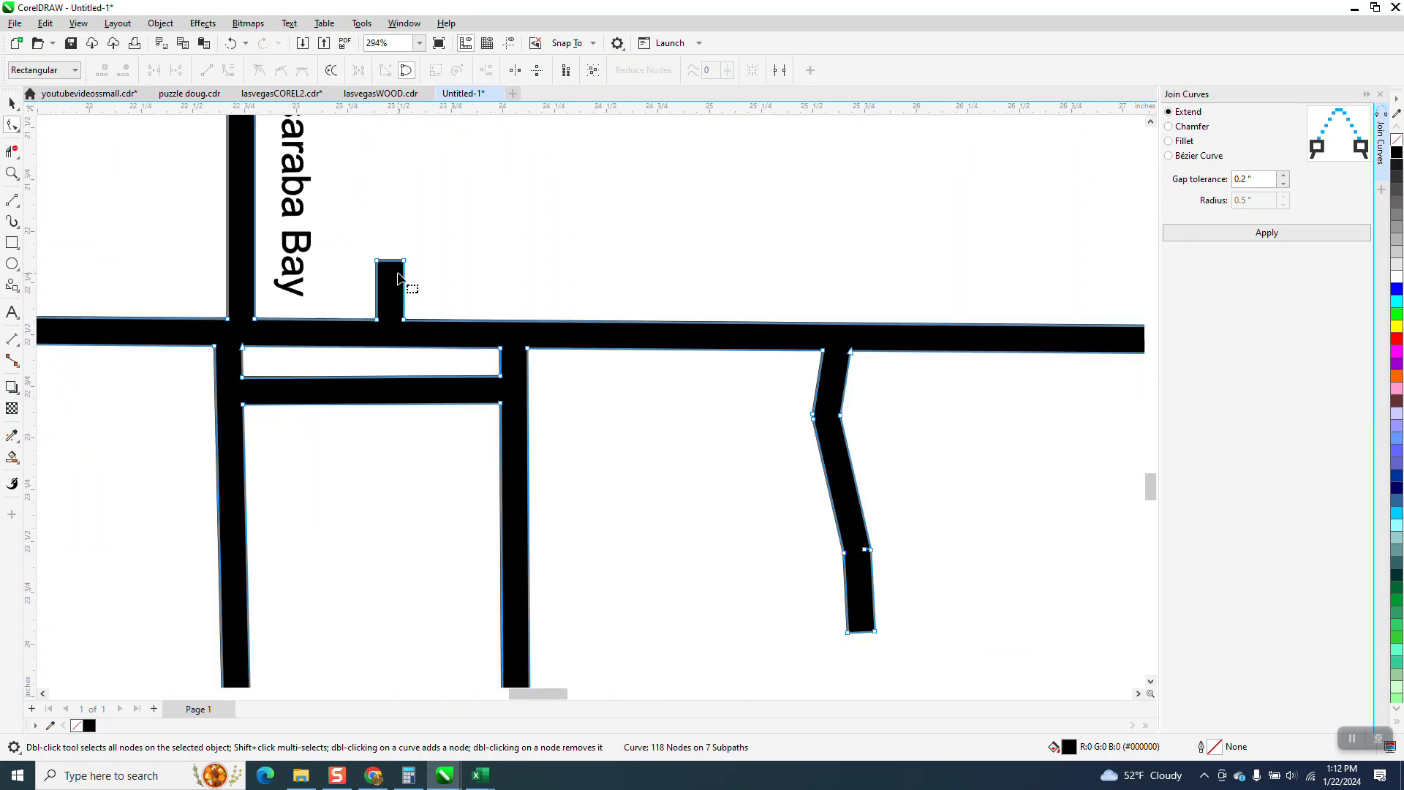
{"action": "left_click", "coordinate": [13, 173]}
{"action": "left_click_drag", "start_coordinate": [337, 234], "coordinate": [588, 400]}
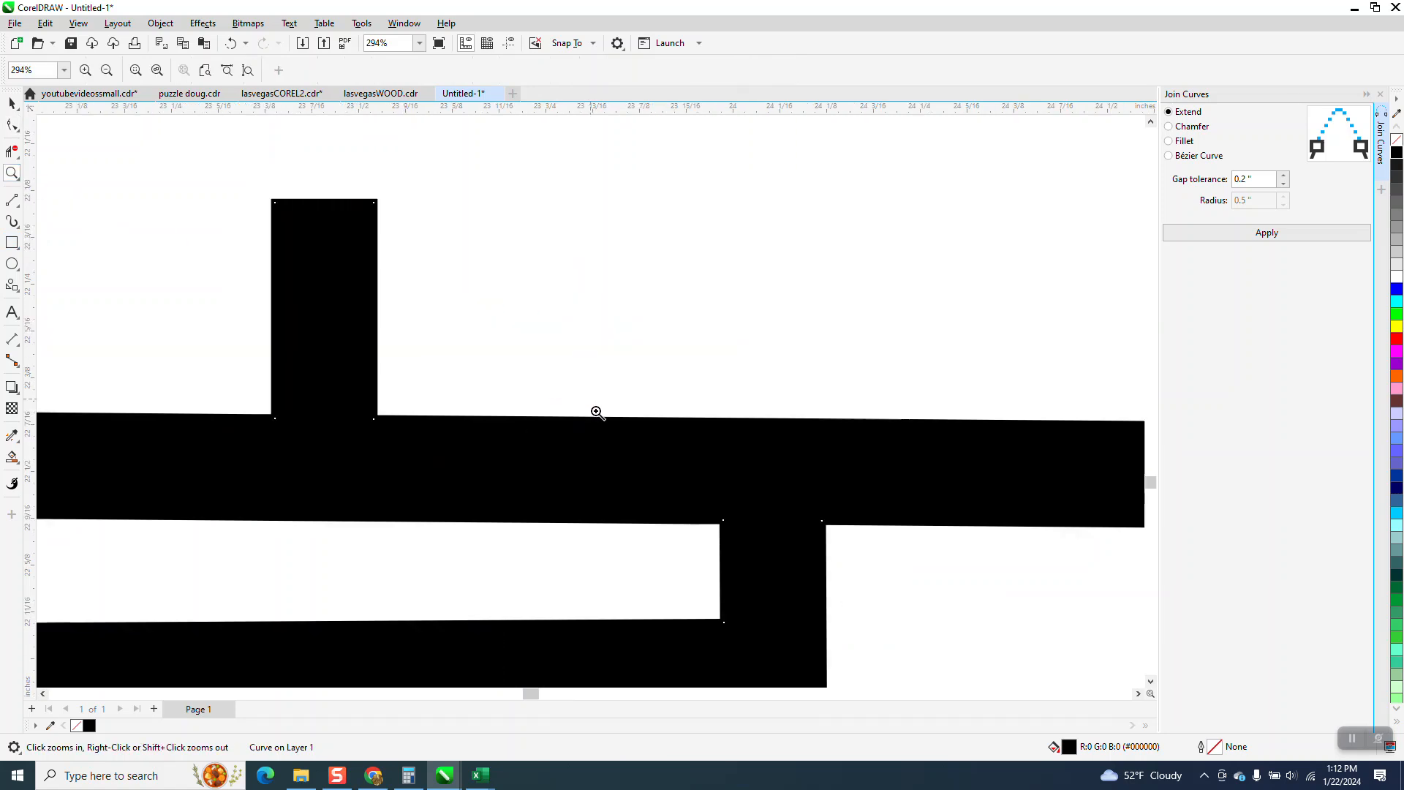
{"action": "scroll", "coordinate": [568, 403], "scroll_direction": "down", "scroll_amount": 6}
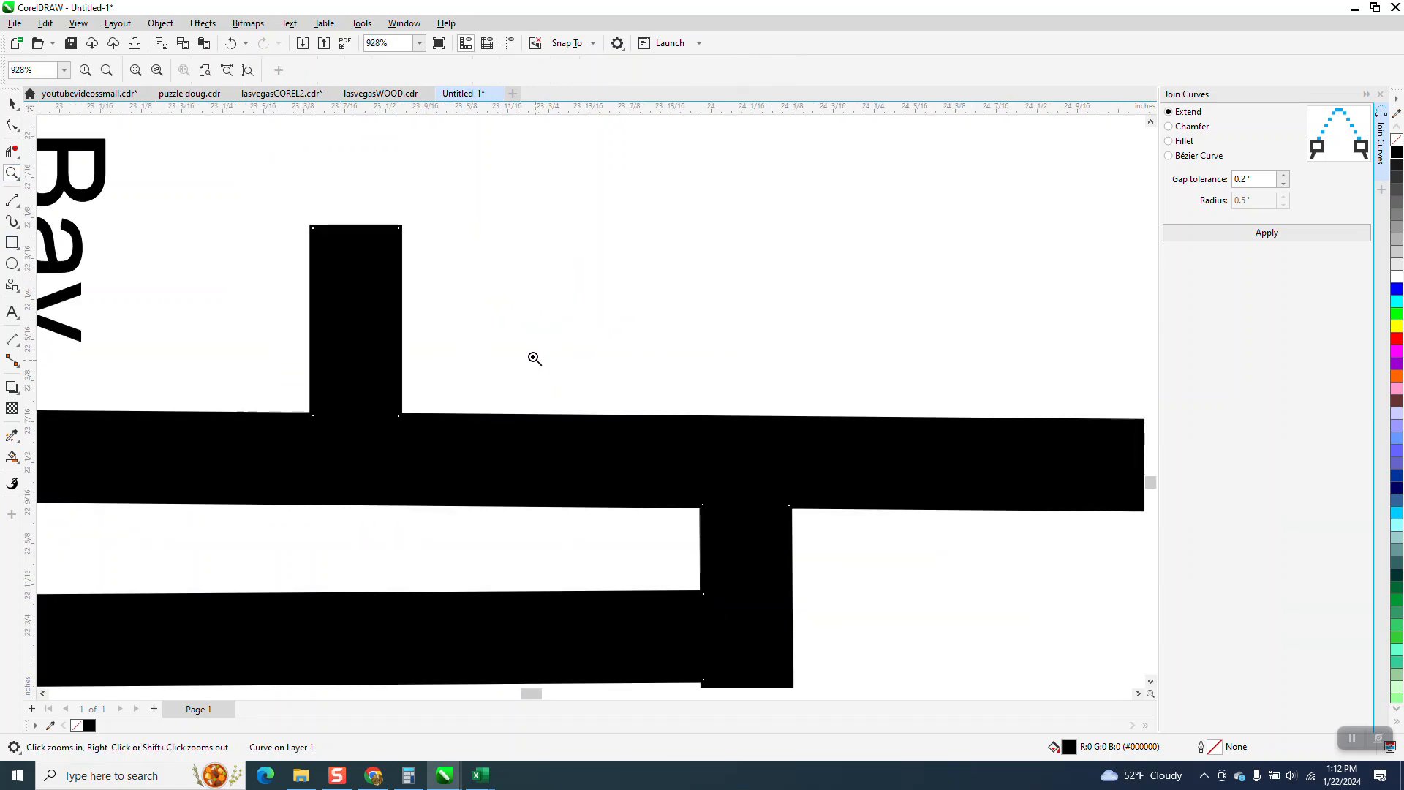